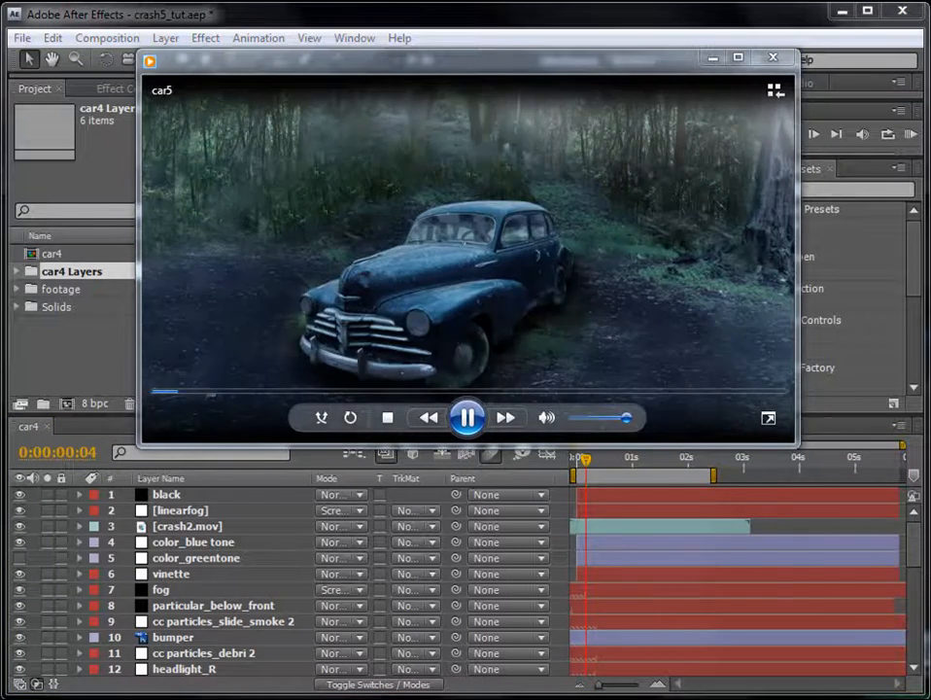
- Pause the car5 preview video and close its player
{"action": "left_click", "coordinate": [692, 222]}
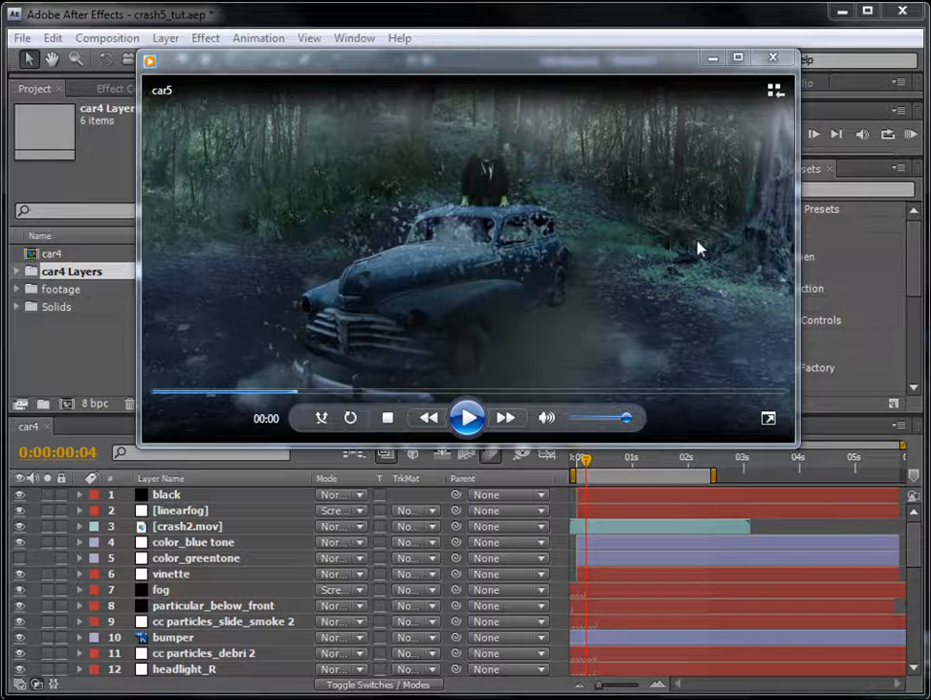
{"action": "left_click", "coordinate": [773, 58]}
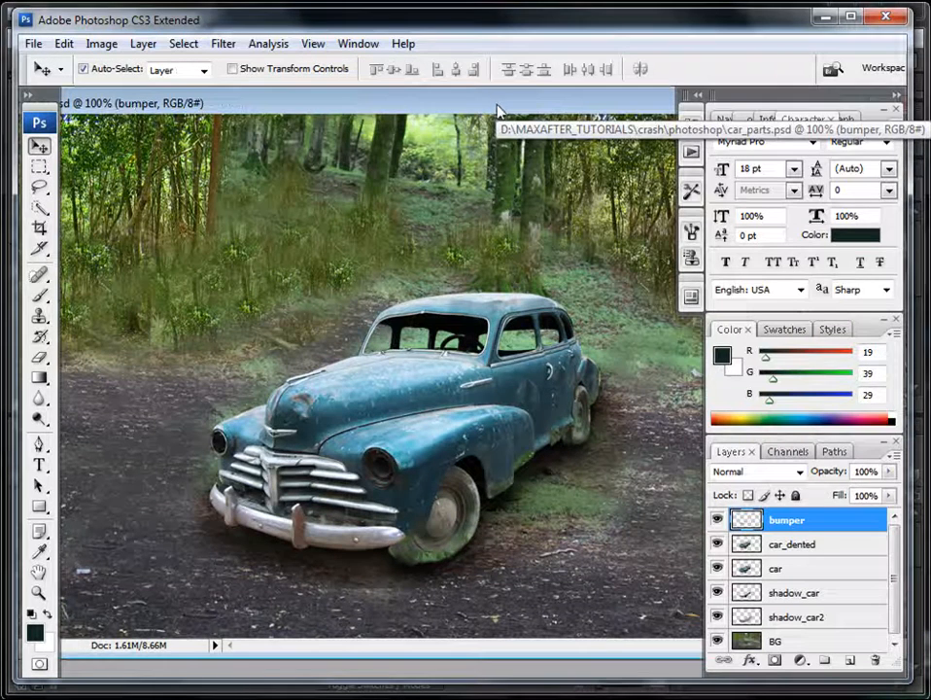
- In Photoshop, review car_parts.psd by hiding every layer above BG, showing the car, dented car, bumper and shadow layers again, and return to After Effects
{"action": "left_click", "coordinate": [816, 543]}
{"action": "left_click_drag", "start_coordinate": [716, 618], "coordinate": [719, 519]}
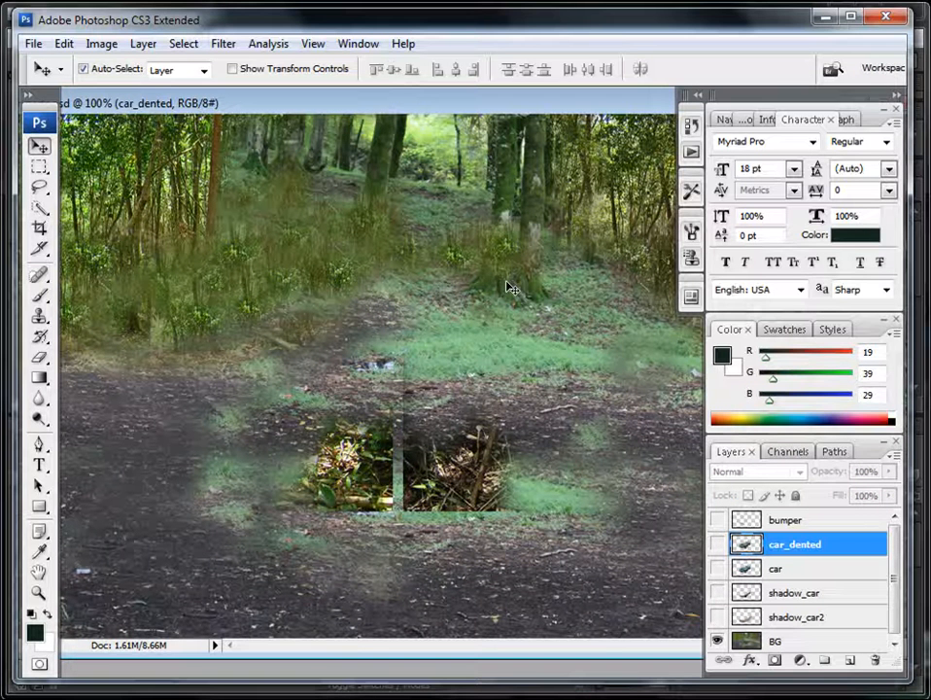
{"action": "left_click", "coordinate": [718, 567]}
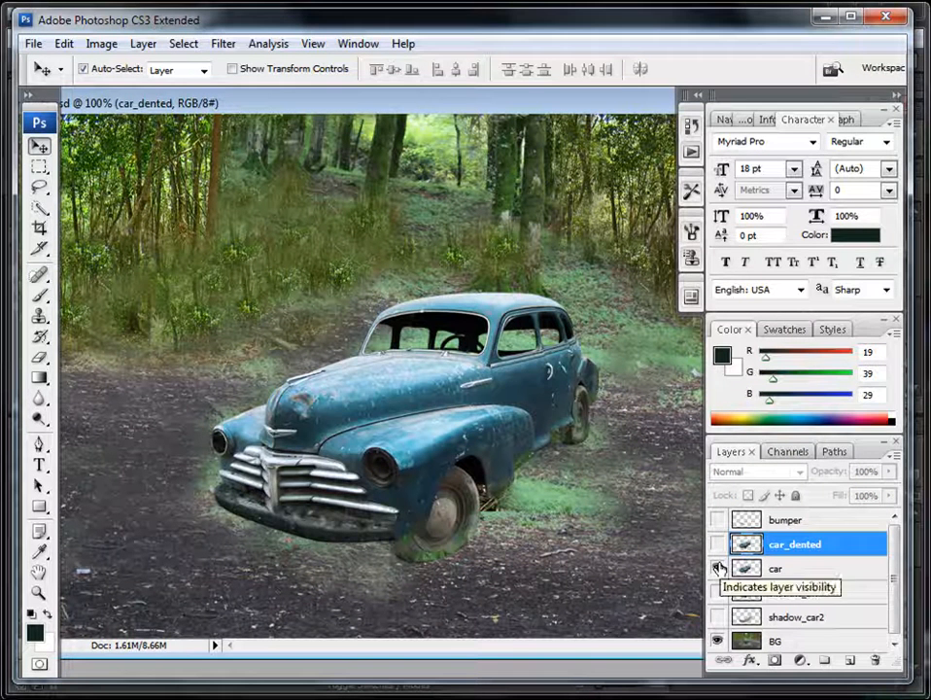
{"action": "left_click", "coordinate": [717, 544]}
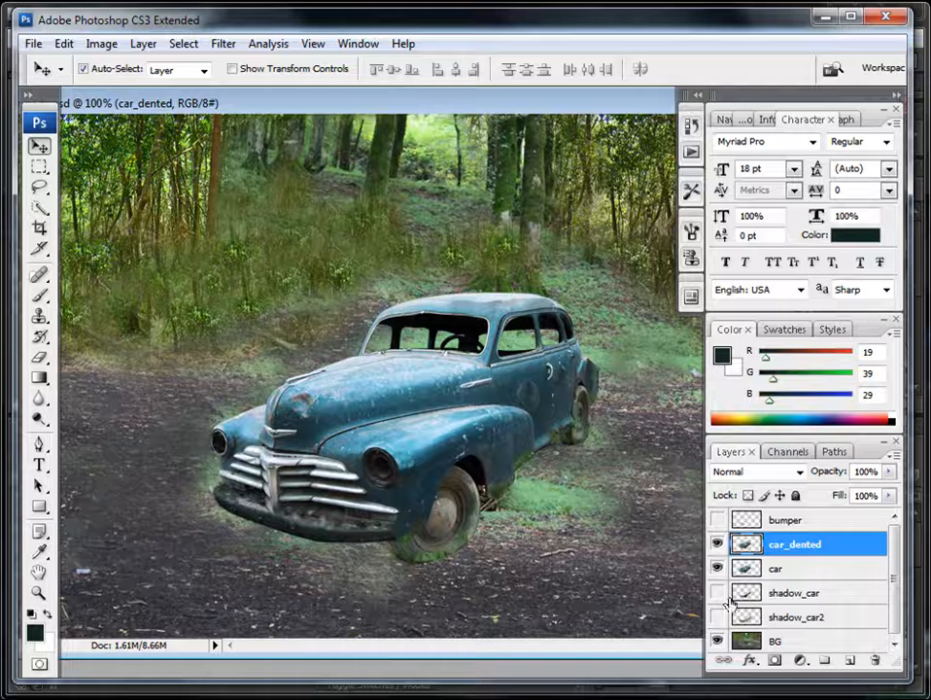
{"action": "left_click", "coordinate": [717, 567]}
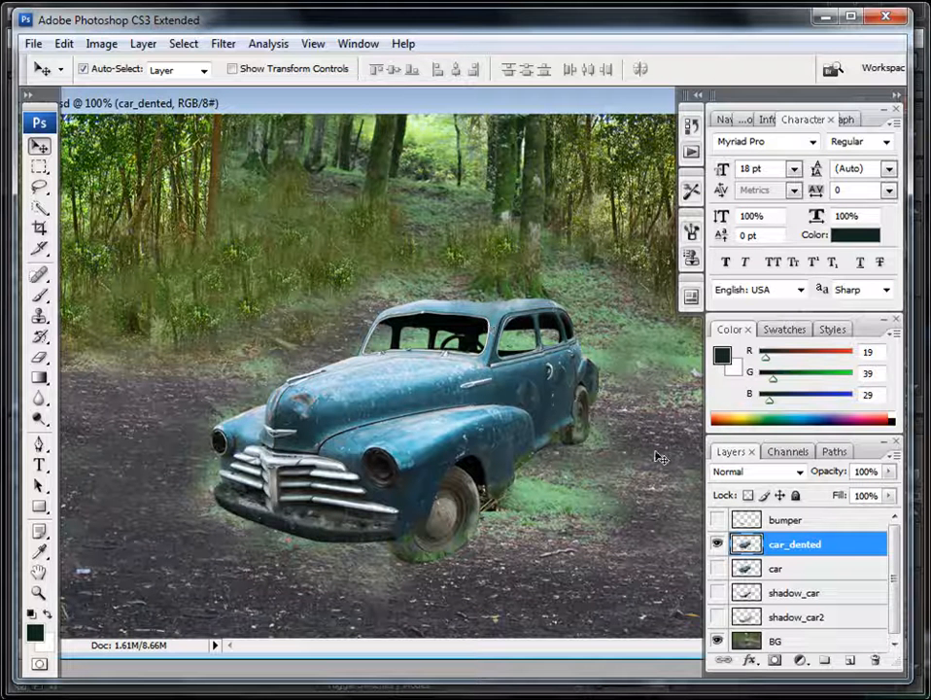
{"action": "left_click", "coordinate": [717, 568]}
{"action": "left_click", "coordinate": [717, 520]}
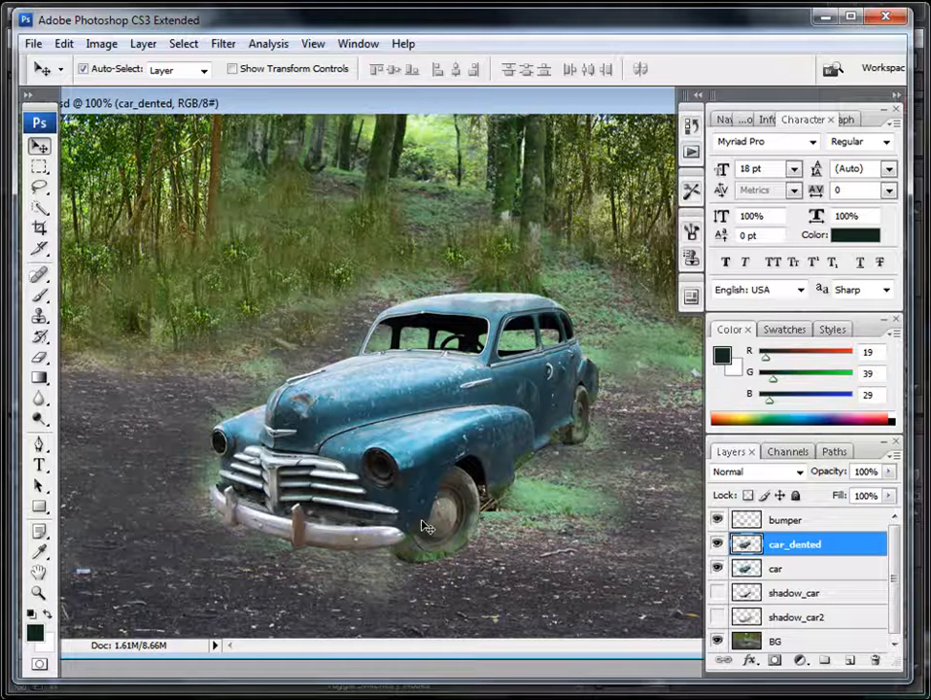
{"action": "left_click", "coordinate": [717, 592]}
{"action": "left_click", "coordinate": [717, 616]}
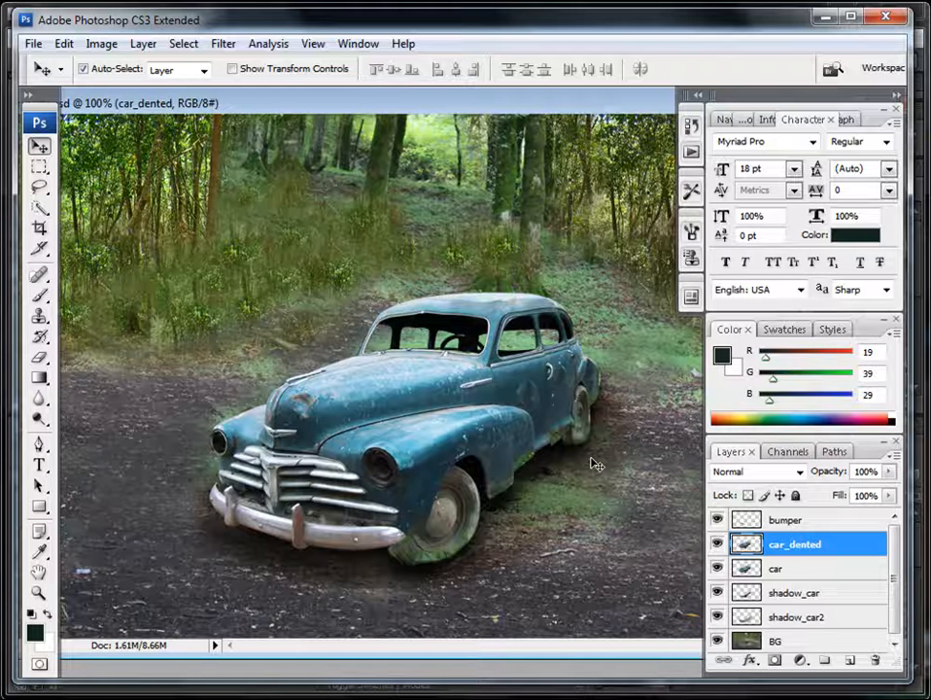
{"action": "left_click", "coordinate": [825, 16]}
- Rename the car4 composition as "01Final" followed by the author's name
{"action": "left_click", "coordinate": [49, 257]}
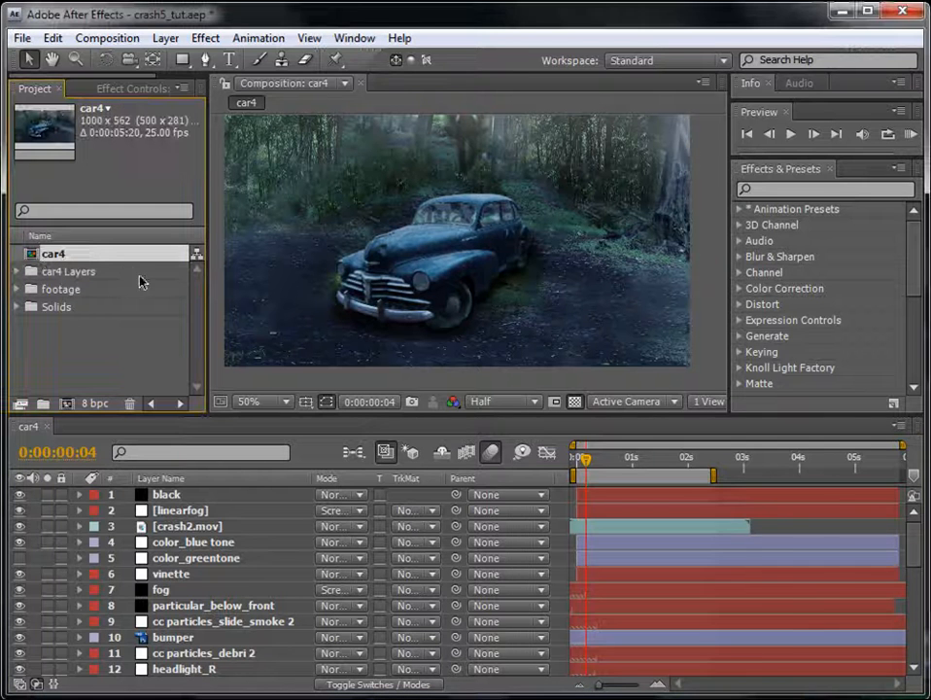
{"action": "key", "text": "Return"}
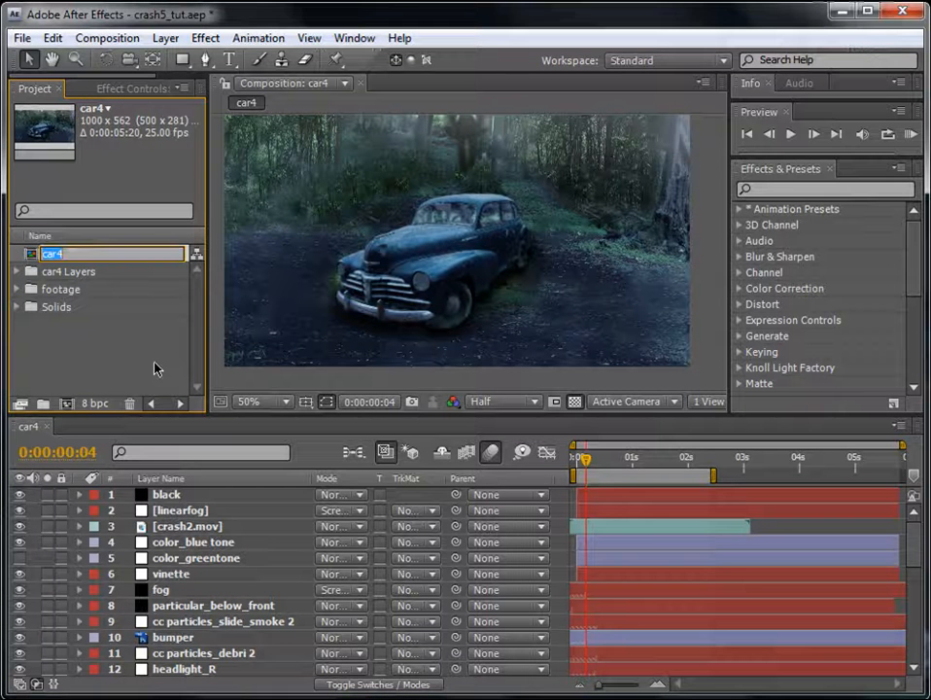
{"action": "type", "text": "01Final "}
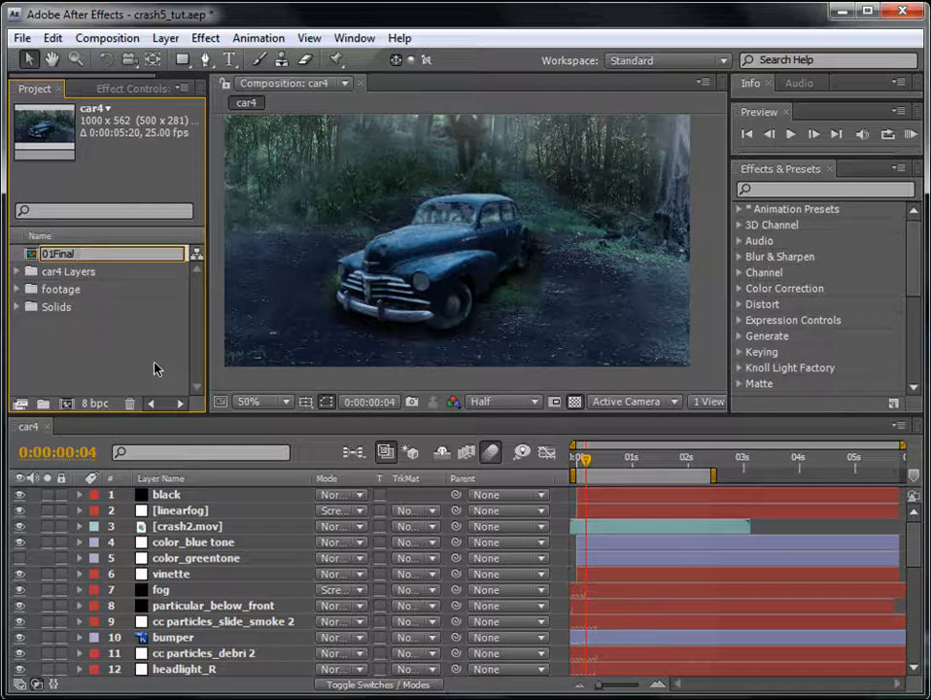
{"action": "type", "text": "Khan"}
{"action": "key", "text": "Return"}
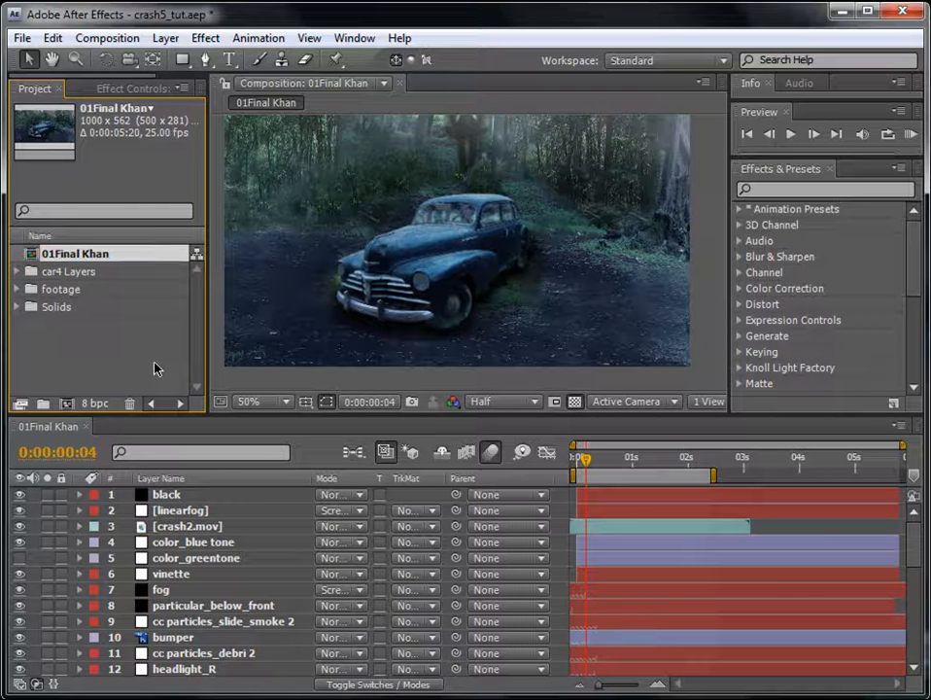
{"action": "left_click", "coordinate": [154, 364]}
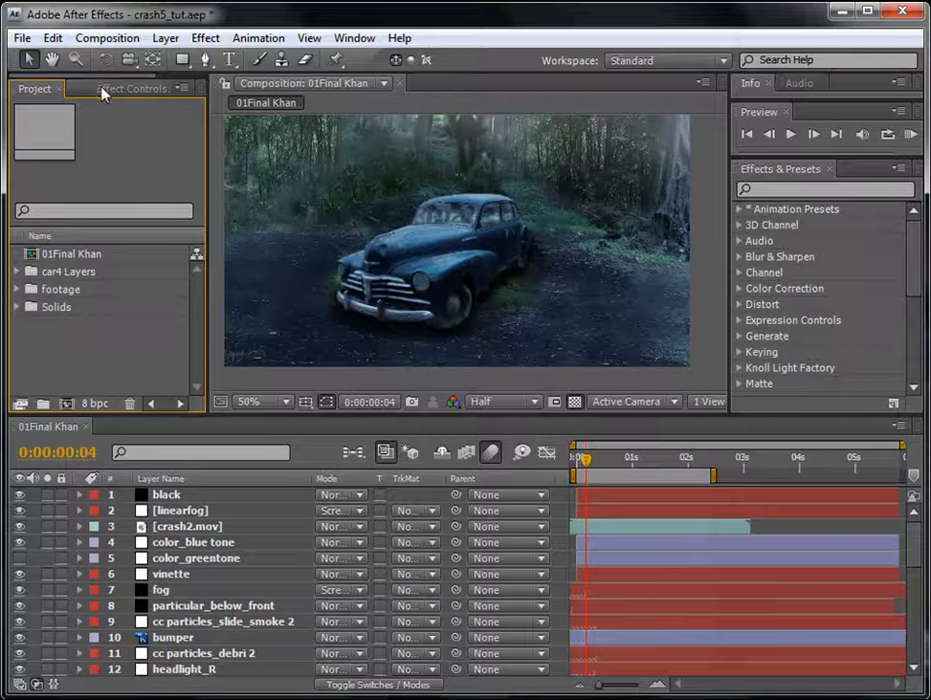
- Choose car_parts from the photoshop folder for import as Composition - Cropped Layers
{"action": "left_click", "coordinate": [21, 38]}
{"action": "mouse_move", "coordinate": [44, 341]}
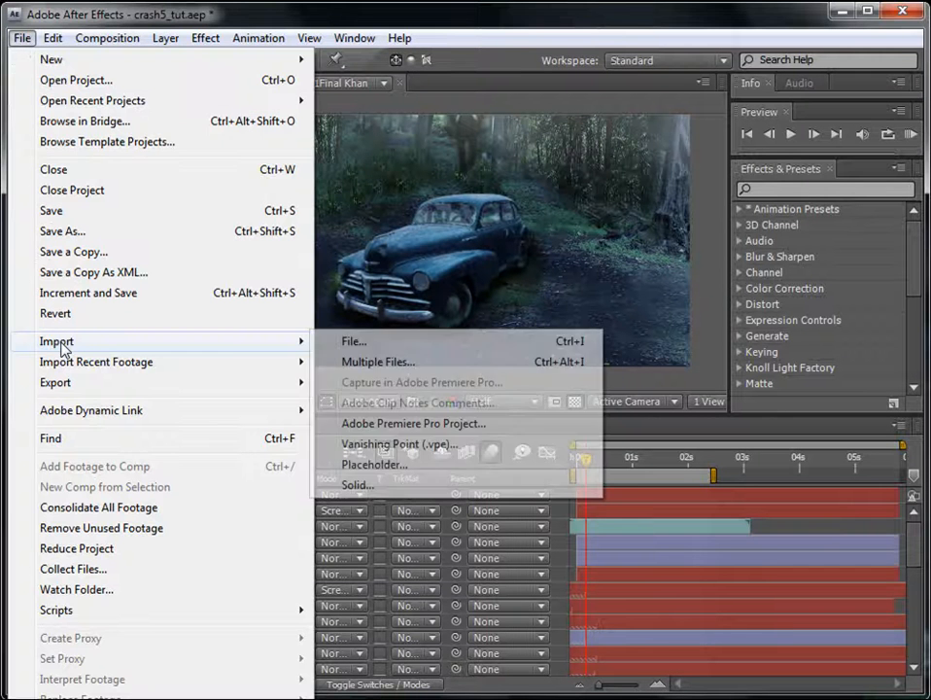
{"action": "left_click", "coordinate": [374, 347]}
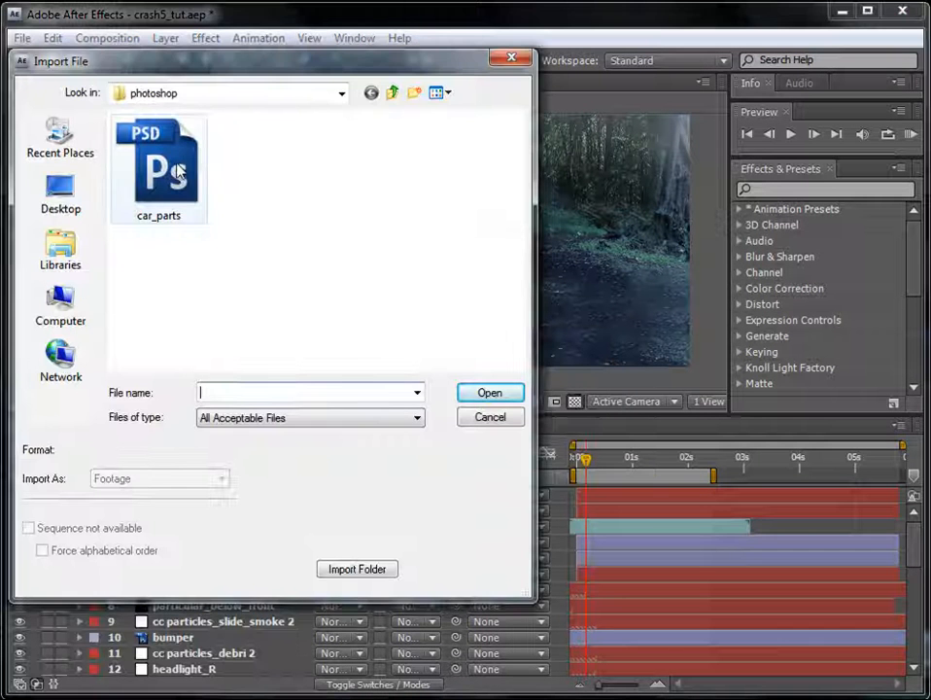
{"action": "left_click", "coordinate": [134, 131]}
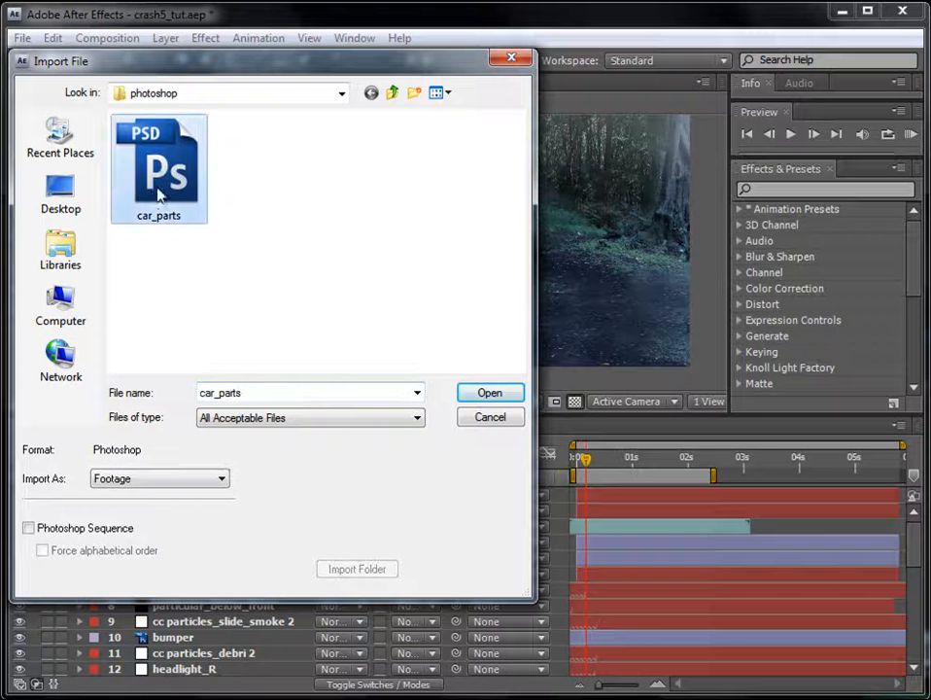
{"action": "left_click", "coordinate": [209, 480]}
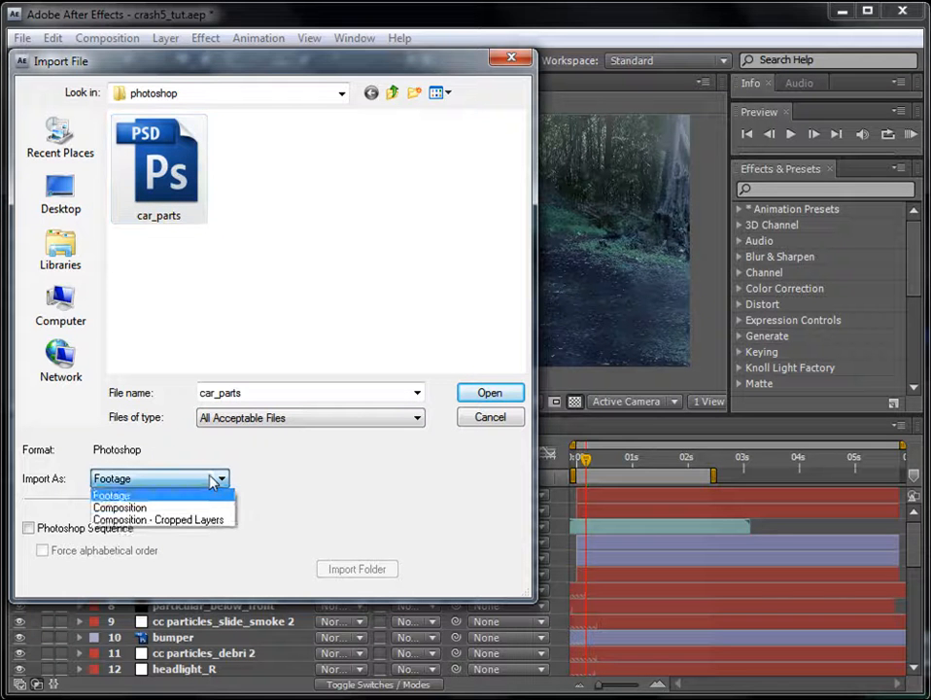
{"action": "left_click", "coordinate": [178, 521]}
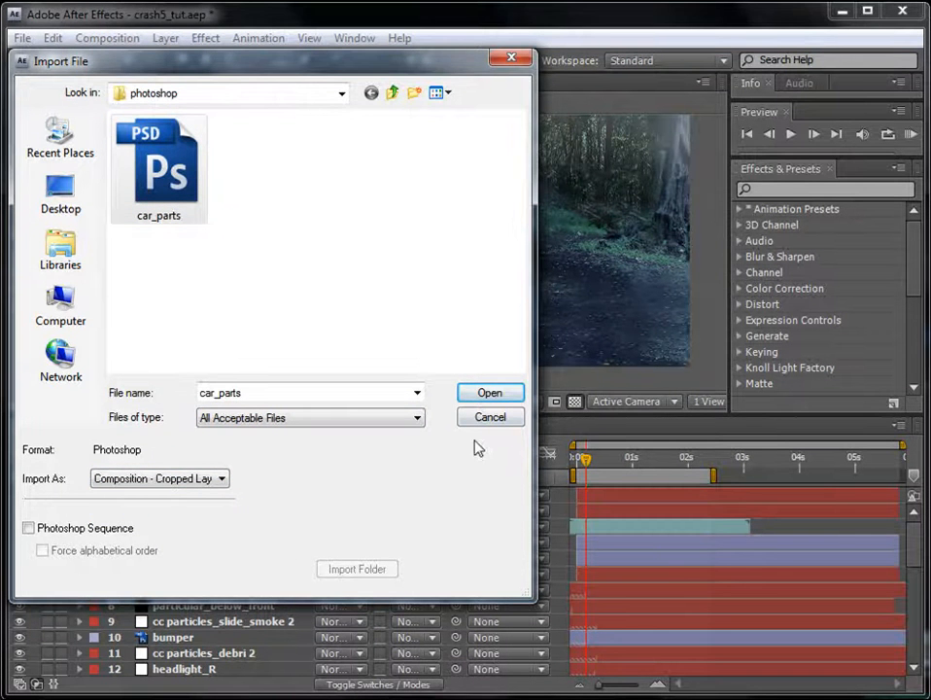
{"action": "left_click", "coordinate": [491, 397]}
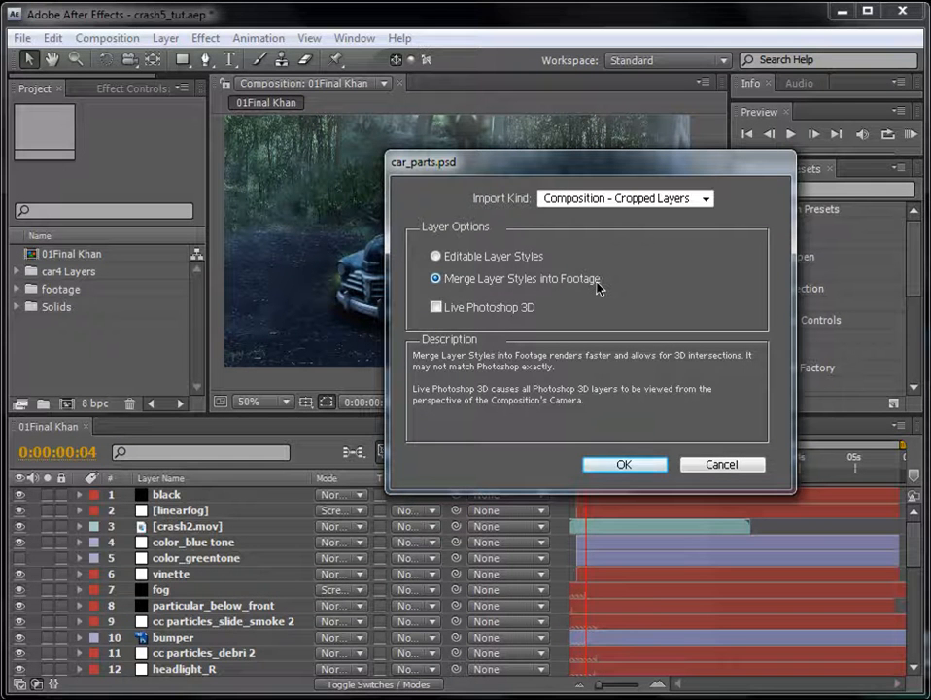
- Complete the car_parts.psd import with the kind Composition - Cropped Layers and layer styles merged into footage
{"action": "left_click", "coordinate": [705, 198]}
{"action": "left_click", "coordinate": [654, 239]}
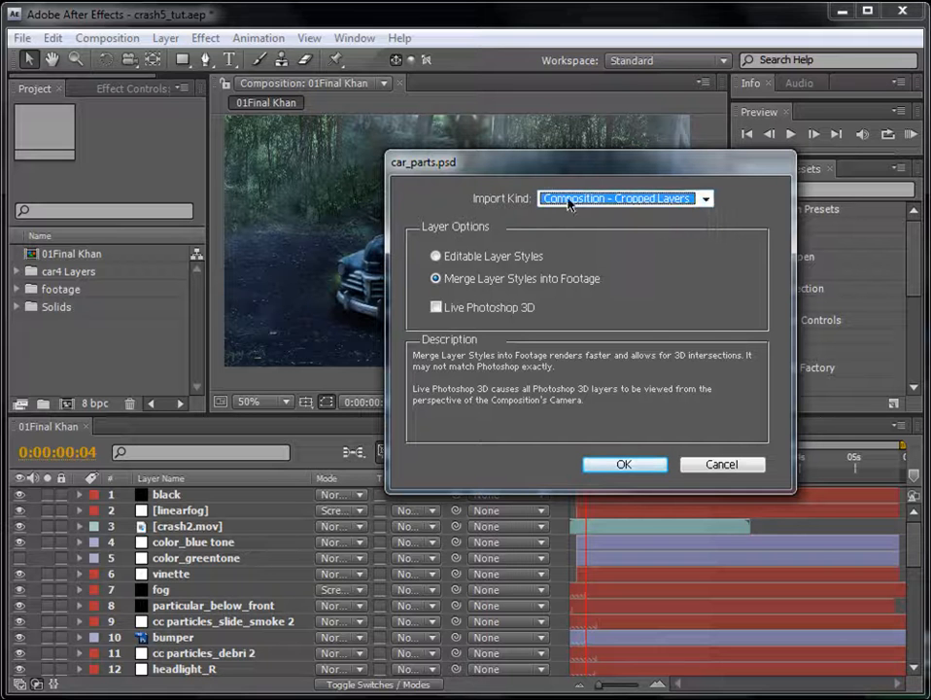
{"action": "left_click", "coordinate": [704, 199]}
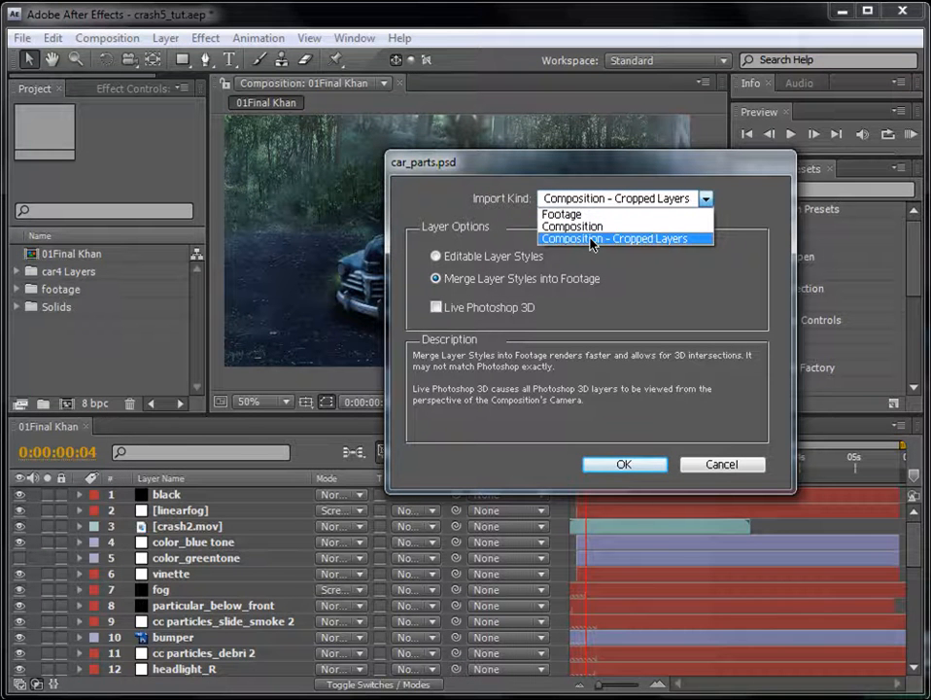
{"action": "left_click", "coordinate": [591, 239]}
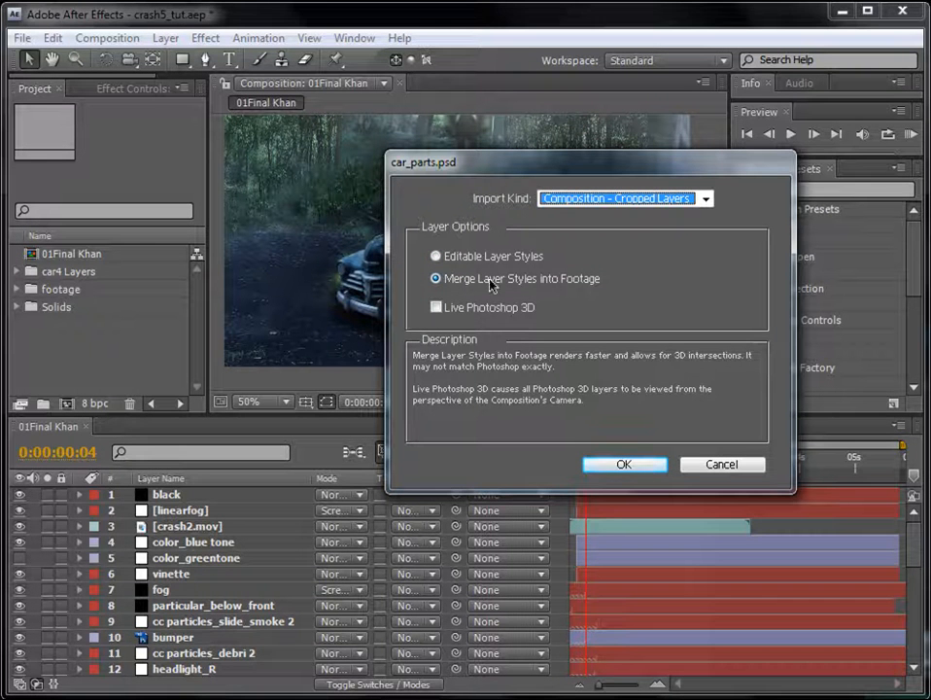
{"action": "left_click", "coordinate": [620, 464]}
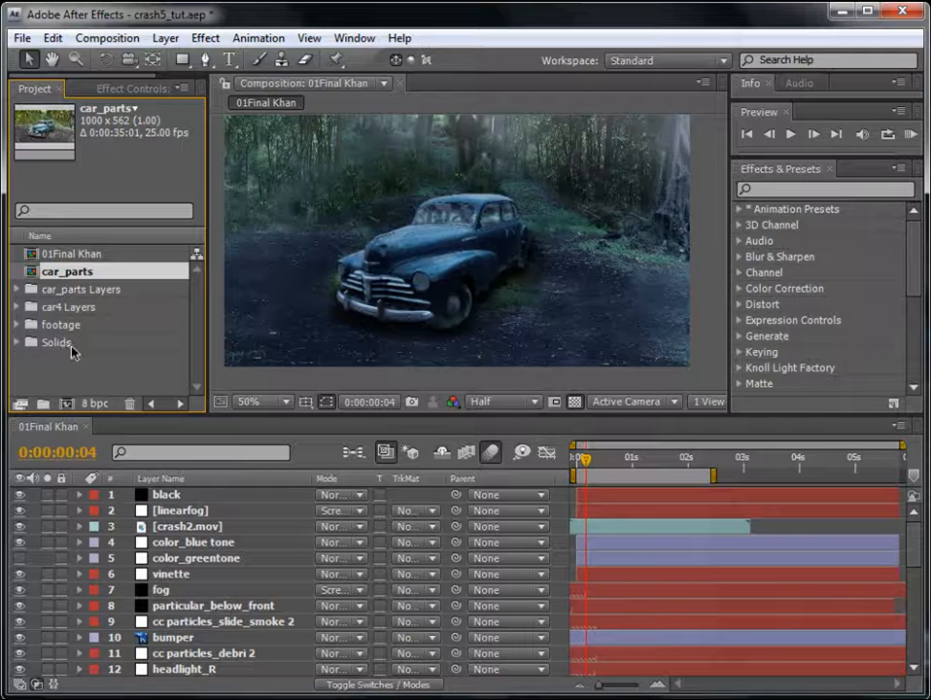
- Check the contents of the car_parts Layers folder and rename the car_parts composition as "02 Final Tuts"
{"action": "left_click", "coordinate": [44, 290]}
{"action": "left_click", "coordinate": [18, 291]}
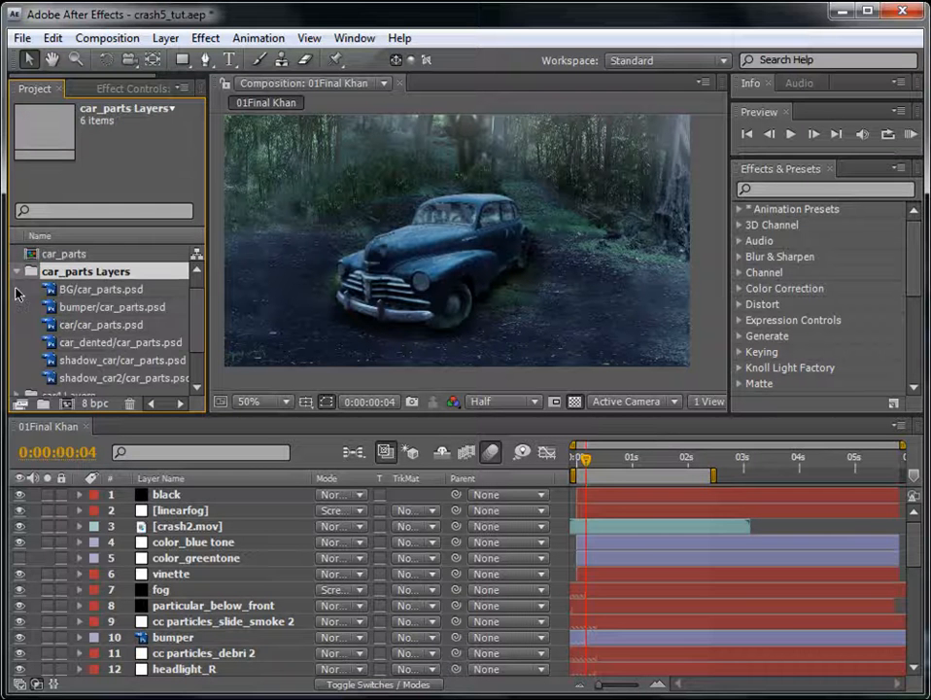
{"action": "left_click", "coordinate": [15, 273]}
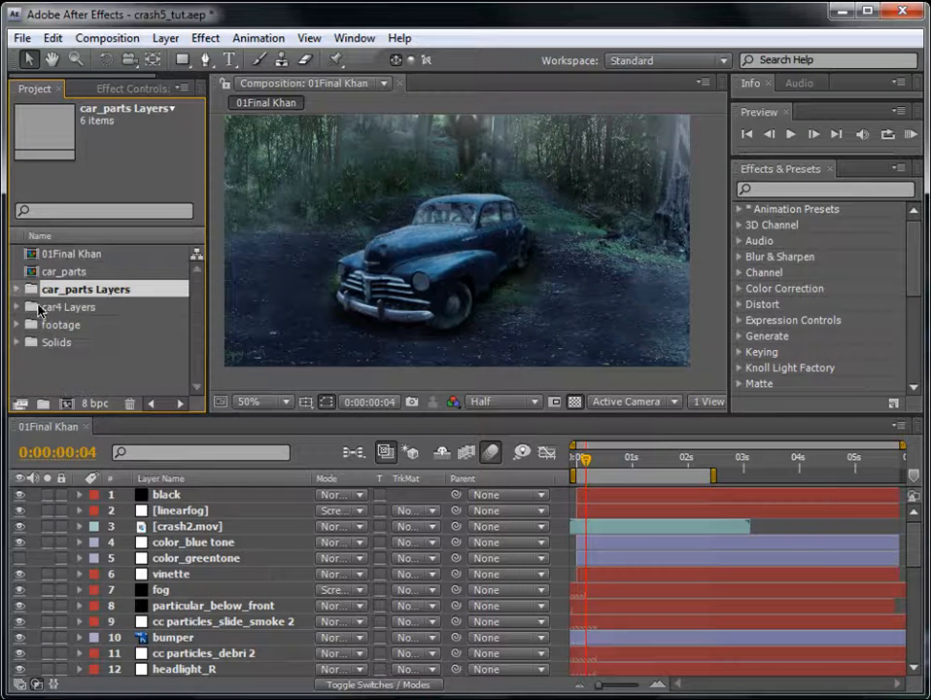
{"action": "left_click", "coordinate": [69, 272]}
{"action": "key", "text": "Return"}
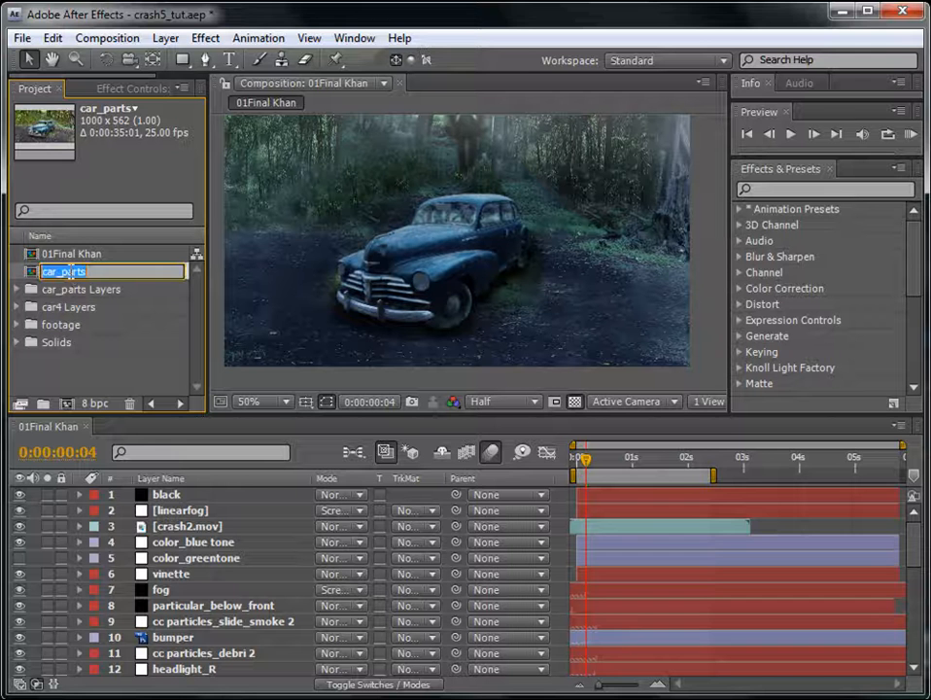
{"action": "type", "text": "02 Final Tuts"}
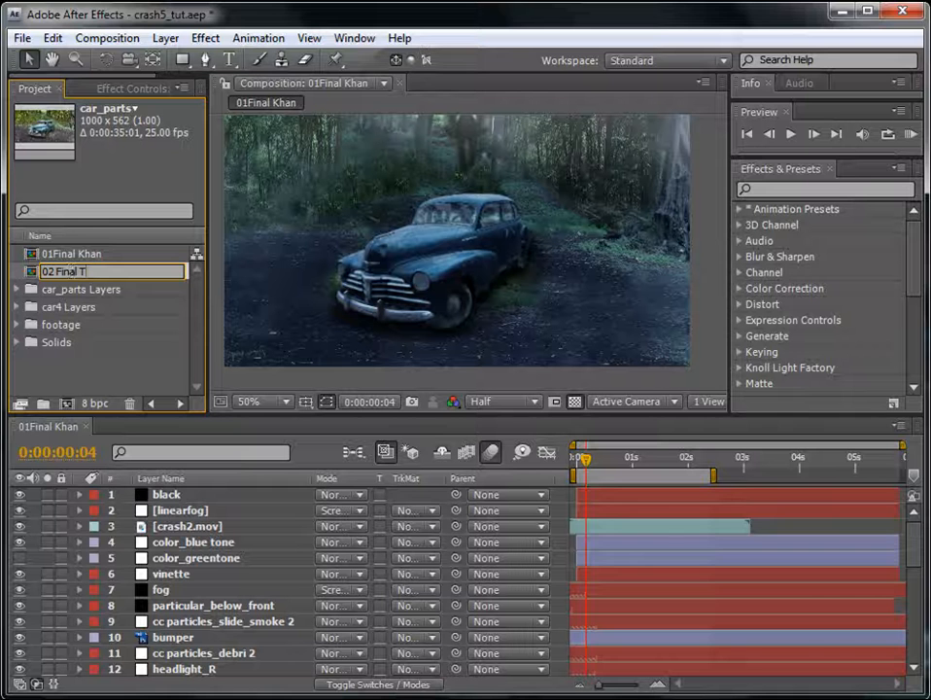
{"action": "key", "text": "Return"}
{"action": "left_click", "coordinate": [75, 367]}
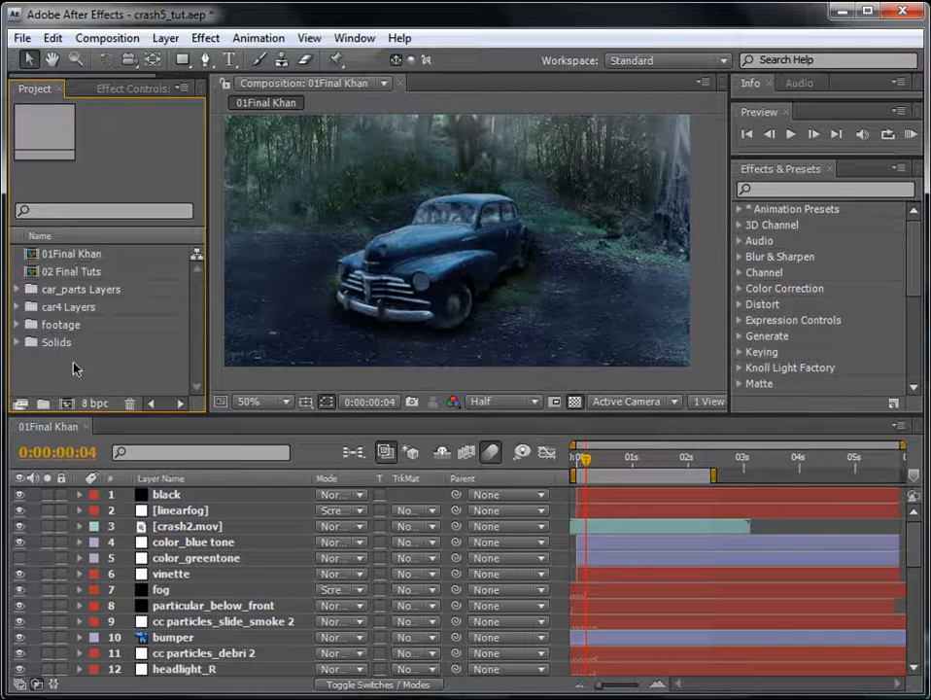
- Open the 02 Final Tuts composition with the car's windscreen area in close view
{"action": "left_click", "coordinate": [78, 273]}
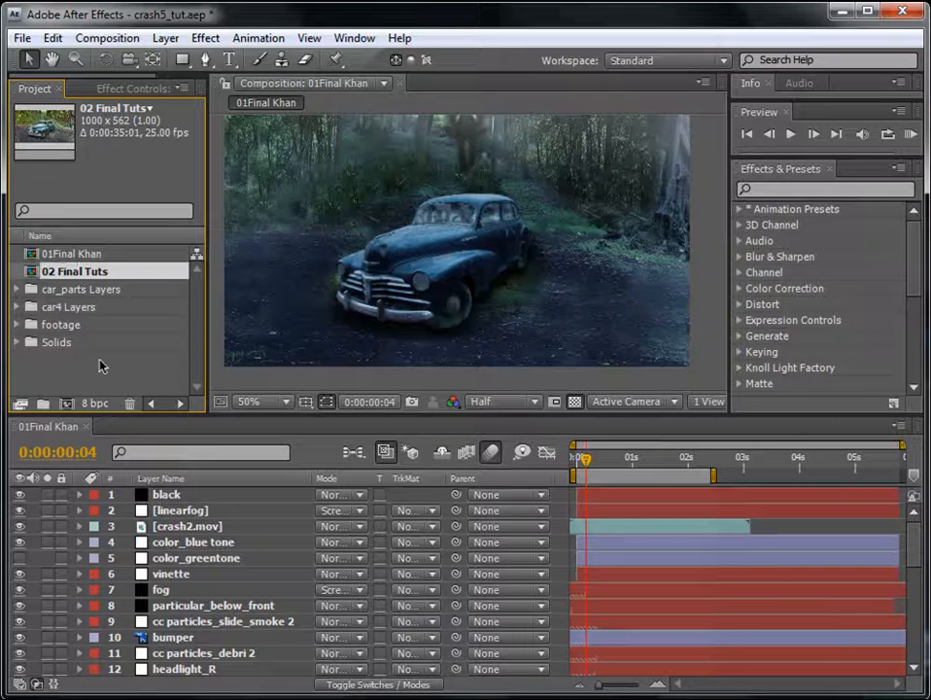
{"action": "double_click", "coordinate": [81, 273]}
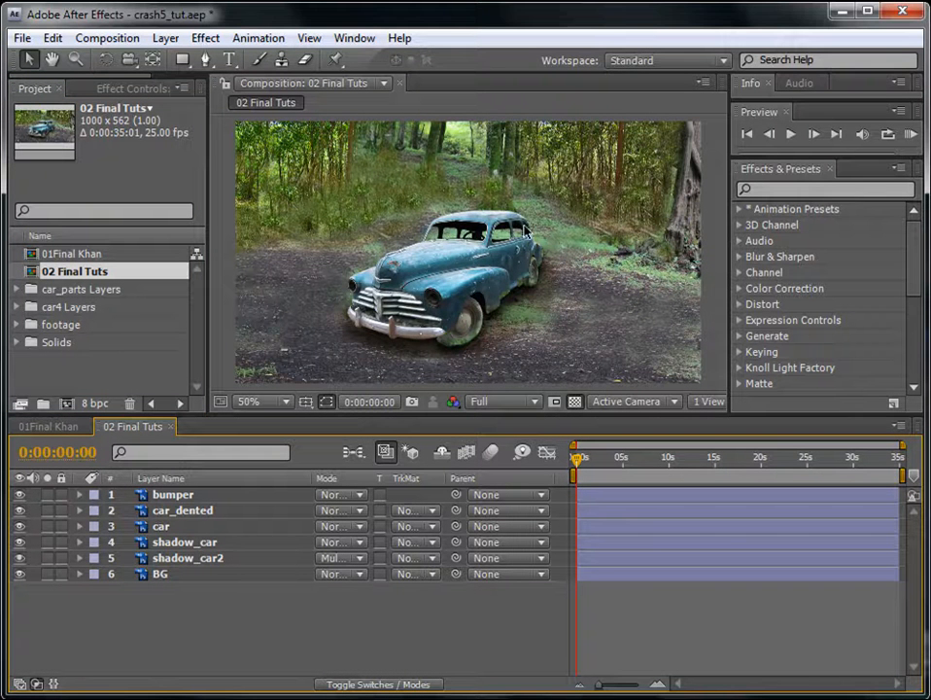
{"action": "scroll", "coordinate": [525, 230], "scroll_direction": "up", "scroll_amount": 2}
{"action": "scroll", "coordinate": [506, 264], "scroll_direction": "down", "scroll_amount": 1}
{"action": "scroll", "coordinate": [506, 265], "scroll_direction": "up", "scroll_amount": 1}
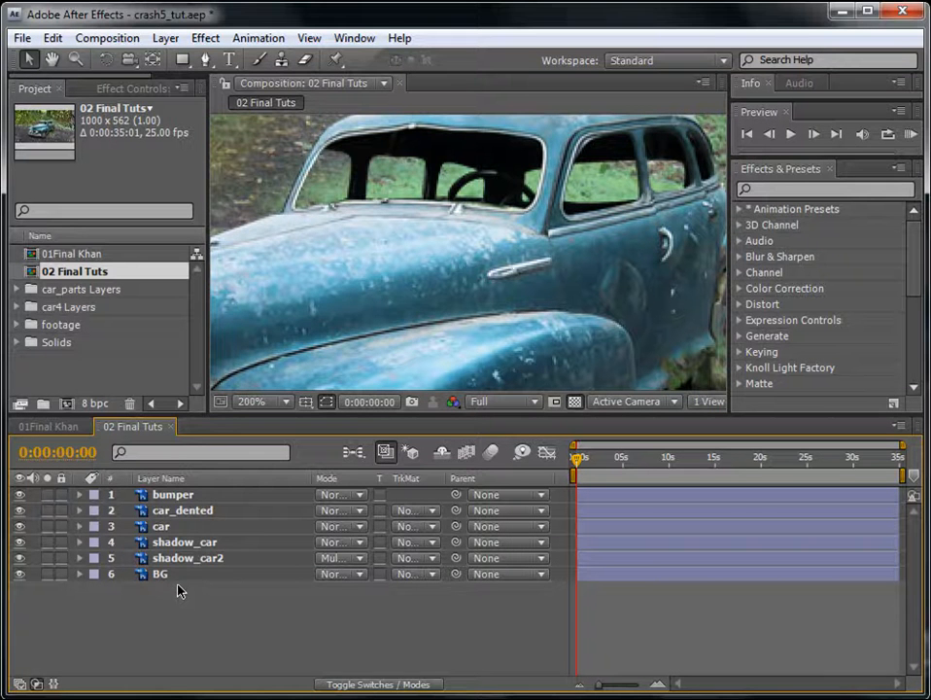
- Create a white 1000 x 562 px solid named "windscreen" in the 02 Final Tuts composition
{"action": "left_click", "coordinate": [164, 37]}
{"action": "mouse_move", "coordinate": [146, 58]}
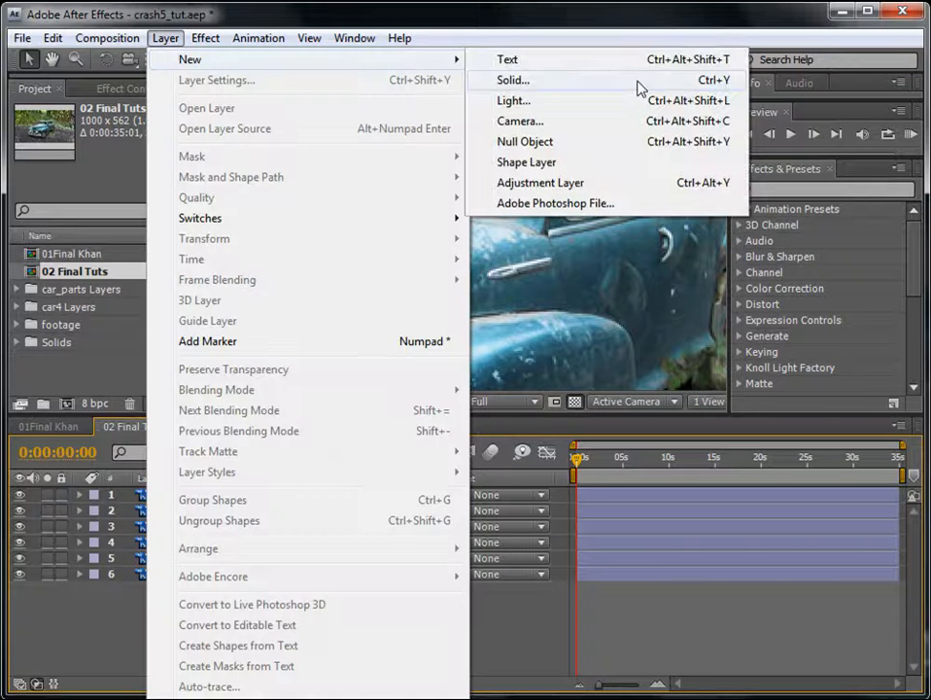
{"action": "left_click", "coordinate": [514, 81]}
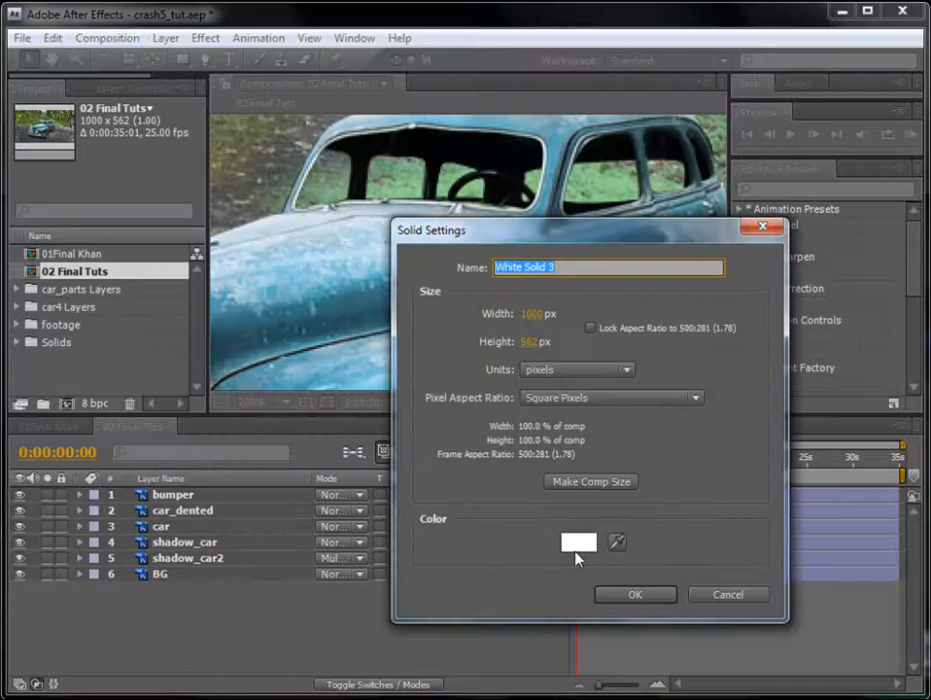
{"action": "type", "text": "windscreen"}
{"action": "left_click", "coordinate": [633, 595]}
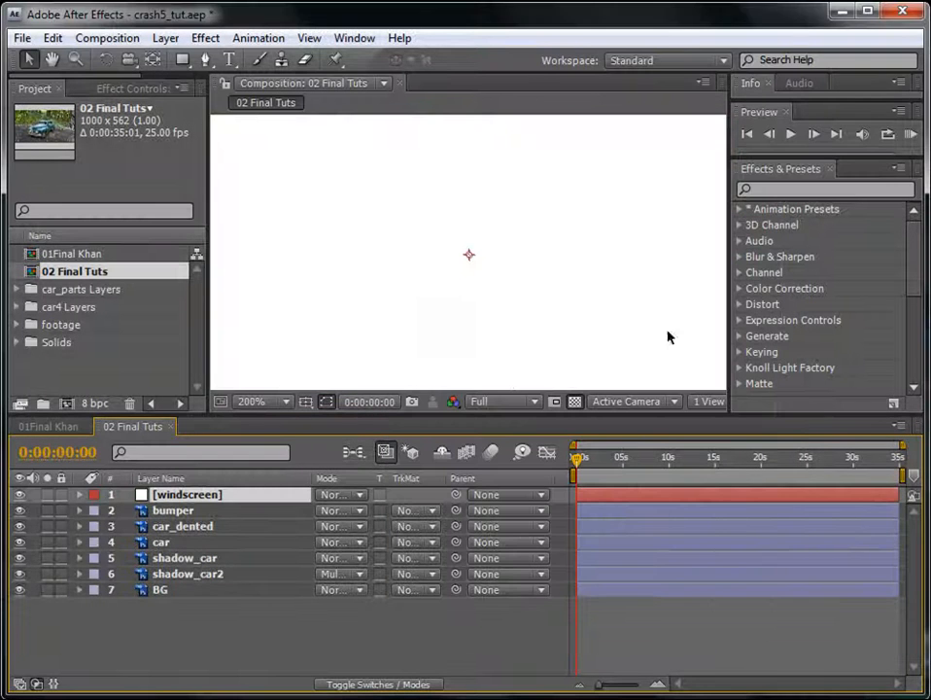
- Hide the windscreen layer and trace a closed Pen tool mask on it around the car's windscreen opening
{"action": "left_click", "coordinate": [21, 498]}
{"action": "scroll", "coordinate": [476, 286], "scroll_direction": "down", "scroll_amount": 2}
{"action": "scroll", "coordinate": [476, 286], "scroll_direction": "up", "scroll_amount": 2}
{"action": "left_click_drag", "start_coordinate": [490, 171], "coordinate": [493, 210]}
{"action": "left_click", "coordinate": [205, 59]}
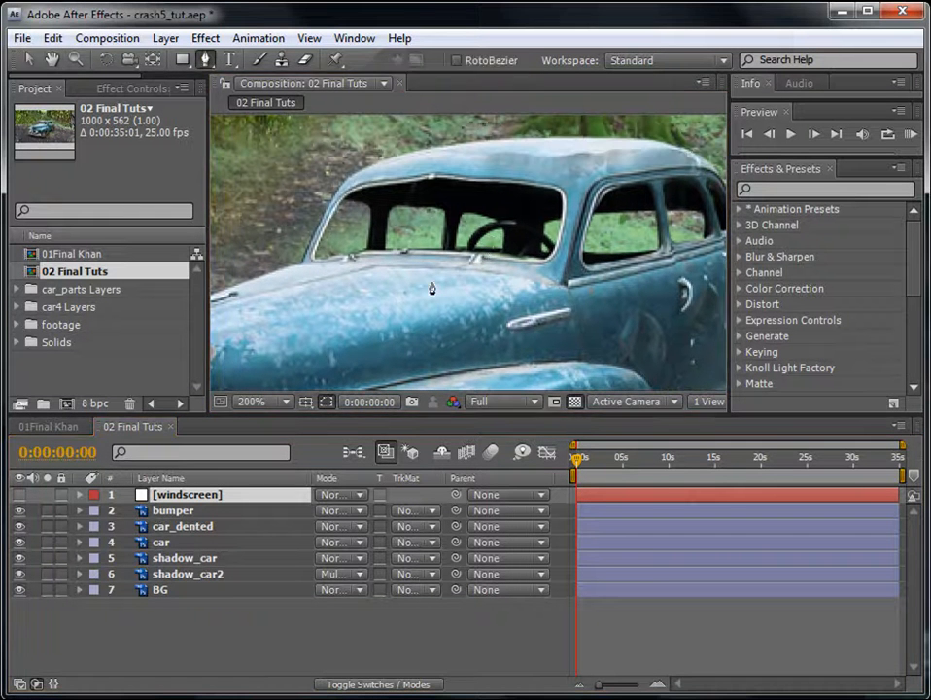
{"action": "scroll", "coordinate": [421, 278], "scroll_direction": "up", "scroll_amount": 2}
{"action": "left_click_drag", "start_coordinate": [388, 255], "coordinate": [447, 295]}
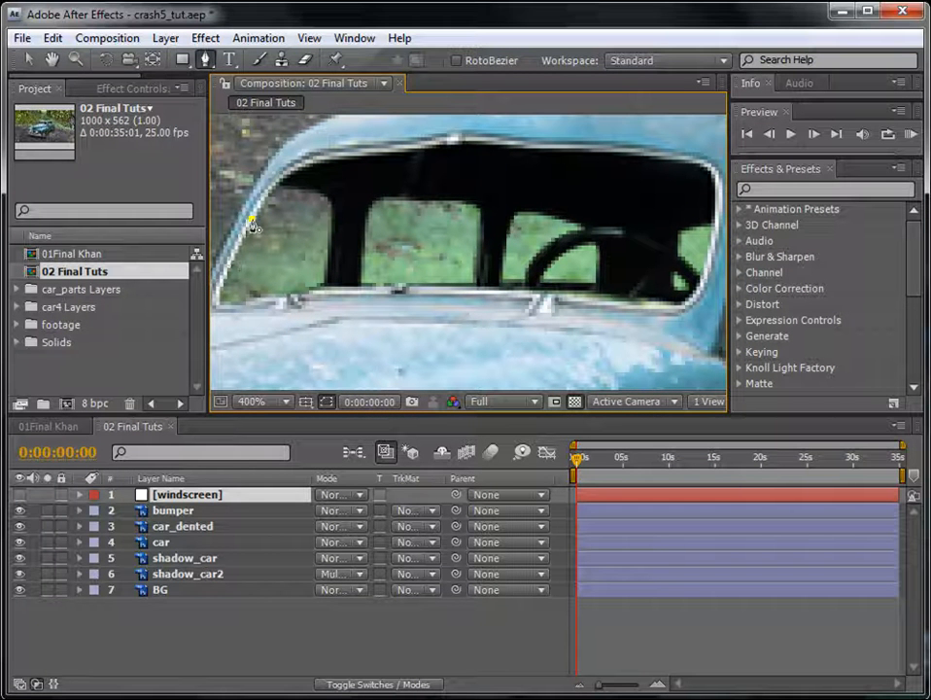
{"action": "left_click", "coordinate": [252, 220]}
{"action": "left_click_drag", "start_coordinate": [438, 146], "coordinate": [629, 153]}
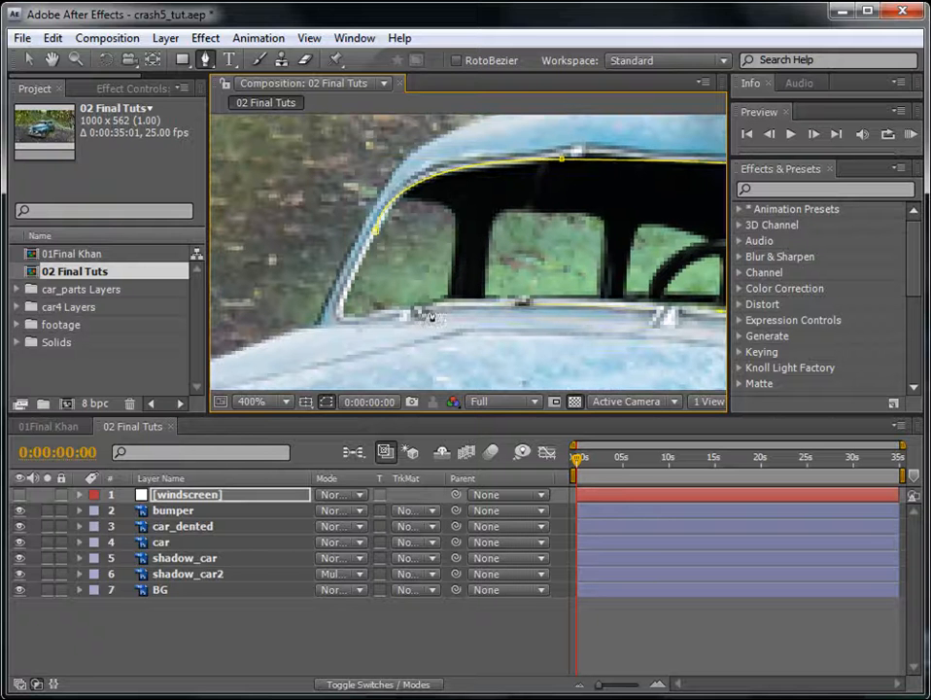
{"action": "left_click_drag", "start_coordinate": [401, 309], "coordinate": [341, 333]}
{"action": "left_click", "coordinate": [375, 233]}
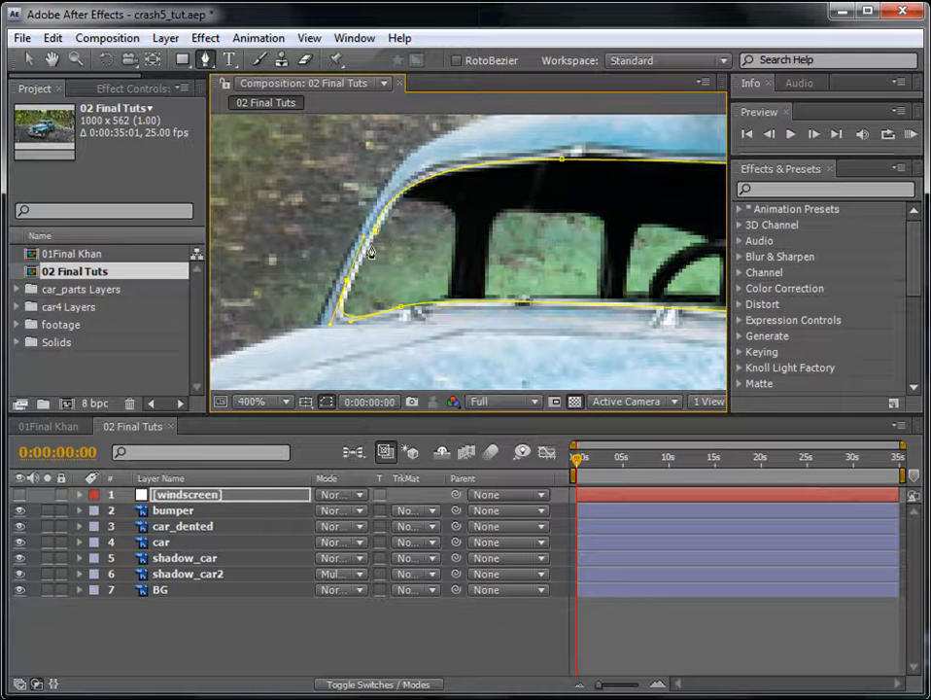
{"action": "key", "text": "comma"}
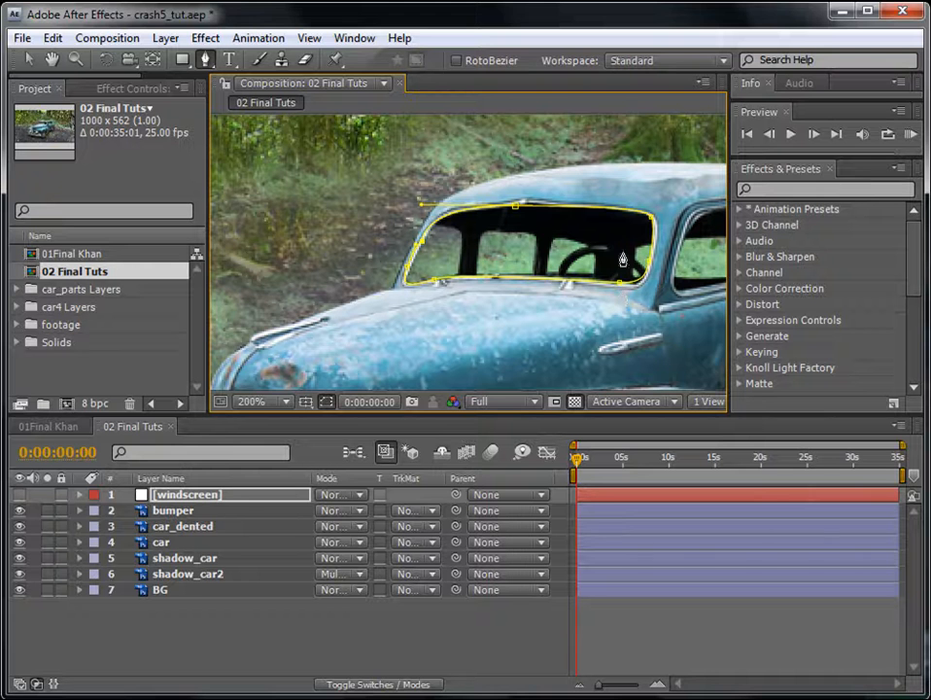
- Make the masked windscreen layer visible again and deselect it
{"action": "left_click_drag", "start_coordinate": [588, 265], "coordinate": [532, 254]}
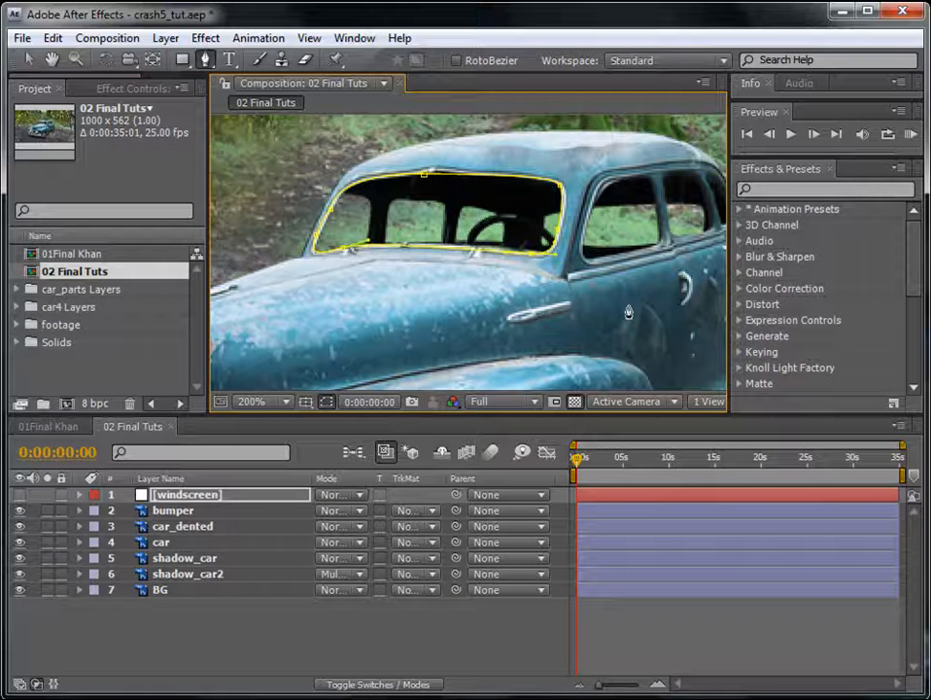
{"action": "left_click", "coordinate": [19, 496]}
{"action": "left_click", "coordinate": [672, 648]}
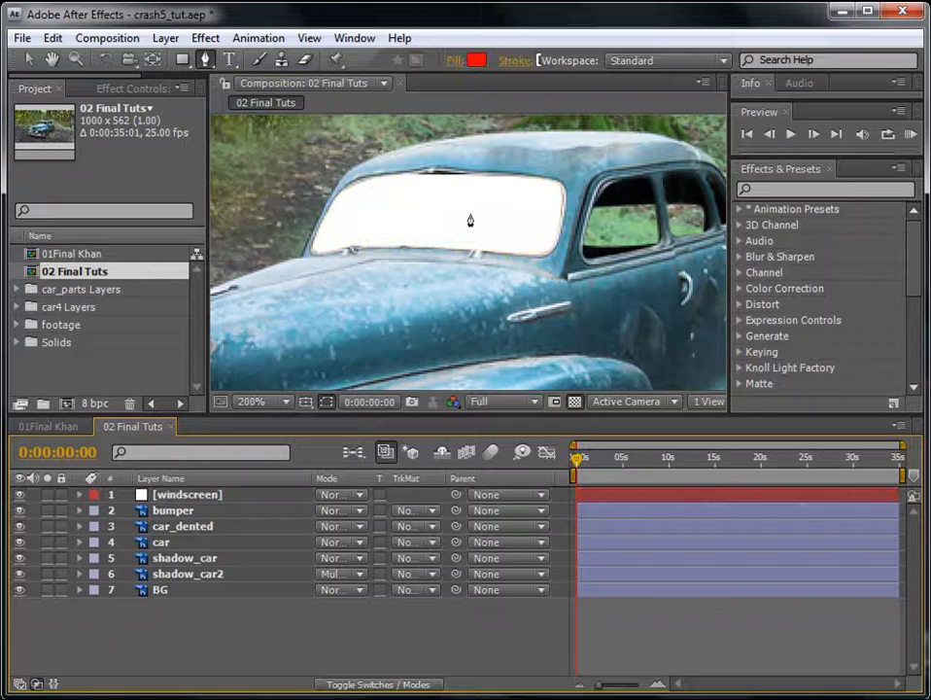
{"action": "left_click", "coordinate": [779, 189]}
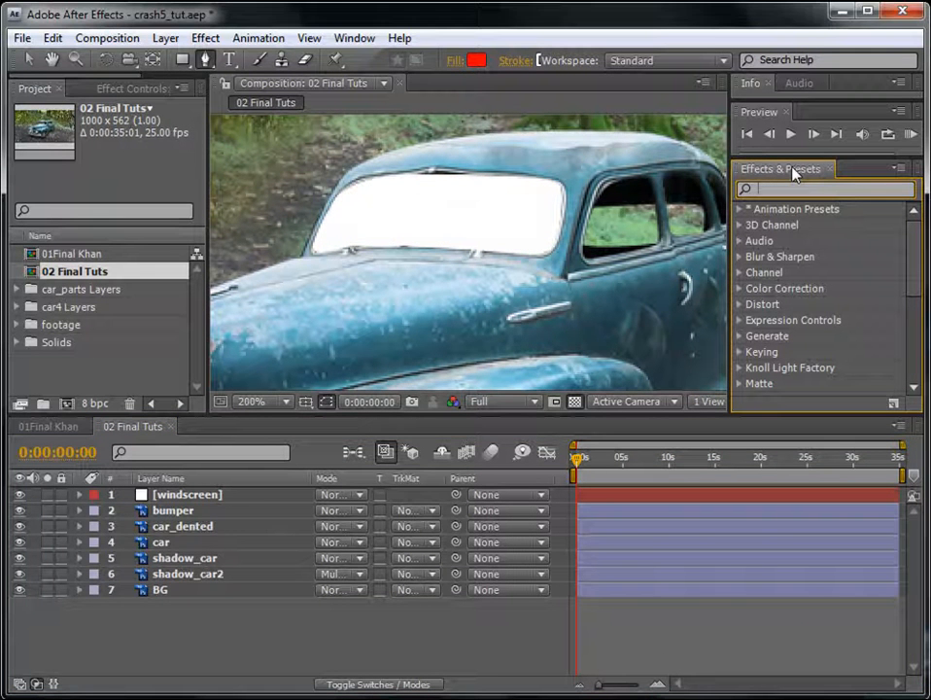
{"action": "scroll", "coordinate": [451, 224], "scroll_direction": "down", "scroll_amount": 1}
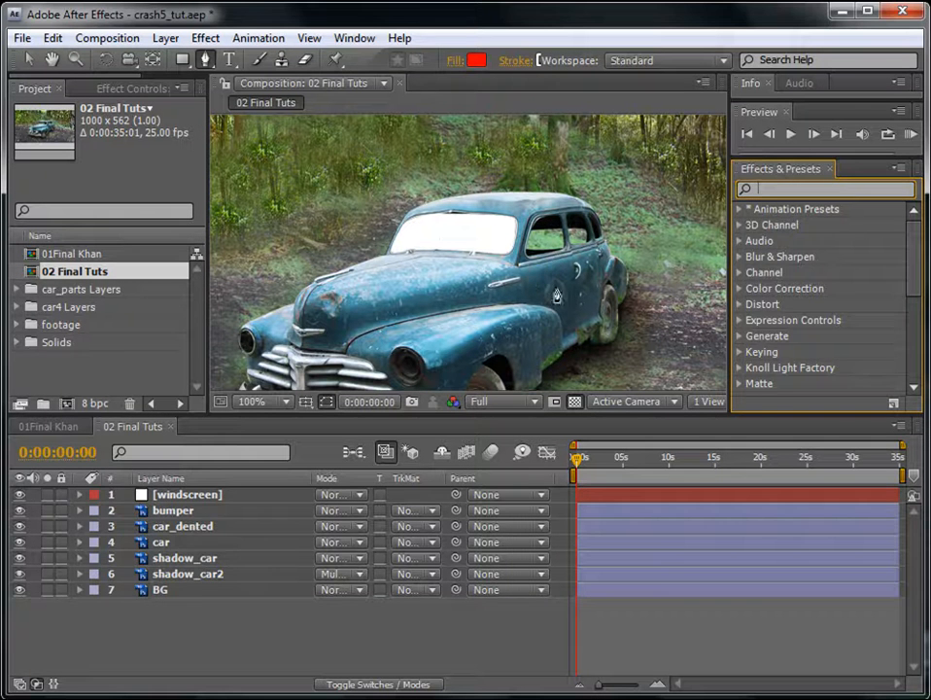
{"action": "left_click_drag", "start_coordinate": [549, 296], "coordinate": [550, 338]}
{"action": "key", "text": "ctrl+z"}
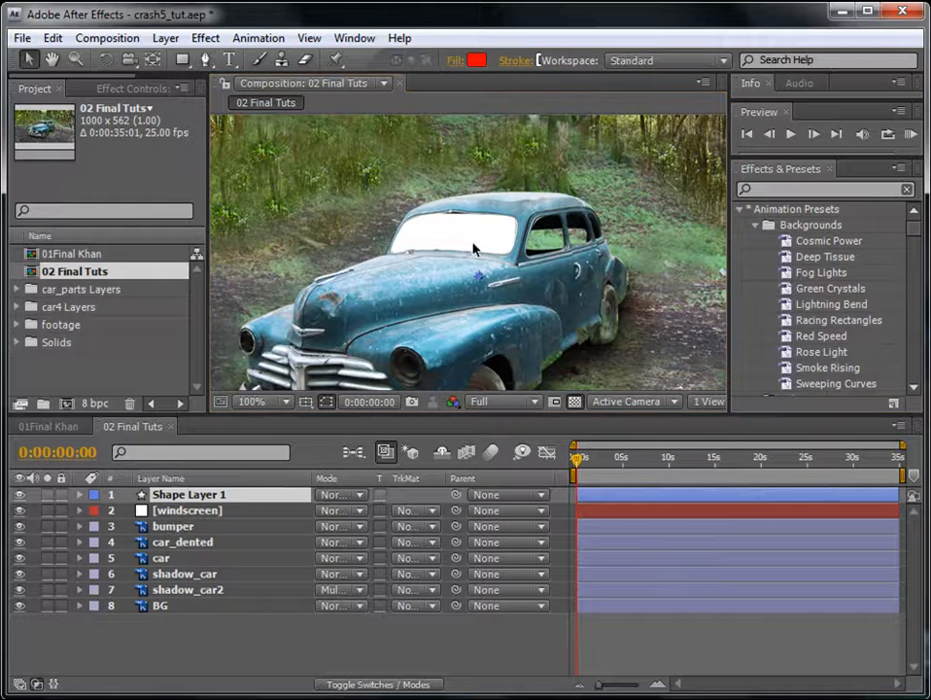
{"action": "key", "text": "h"}
{"action": "left_click_drag", "start_coordinate": [473, 243], "coordinate": [479, 202]}
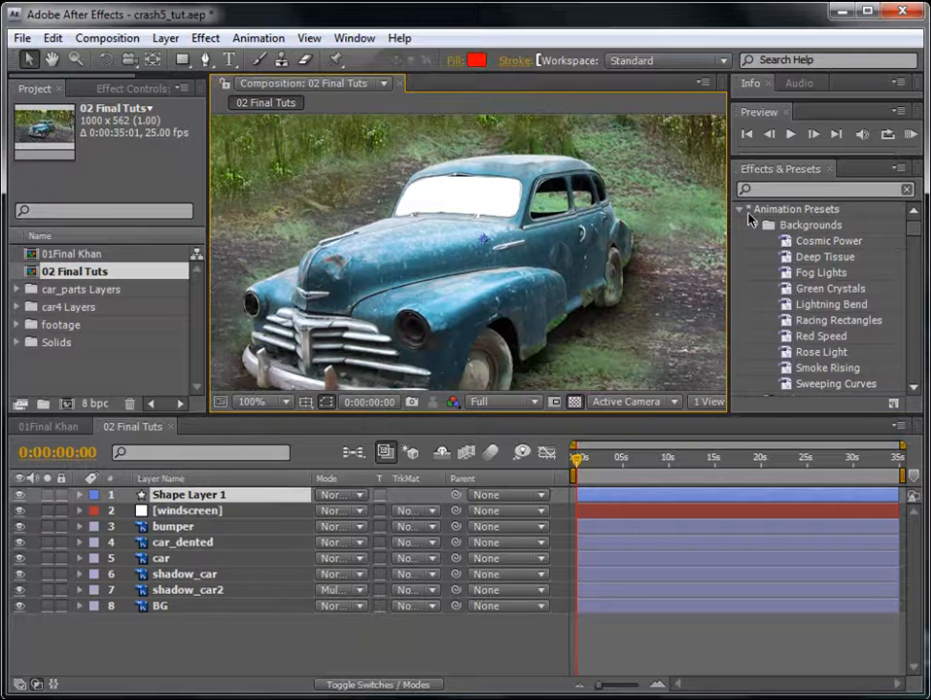
{"action": "left_click", "coordinate": [787, 190]}
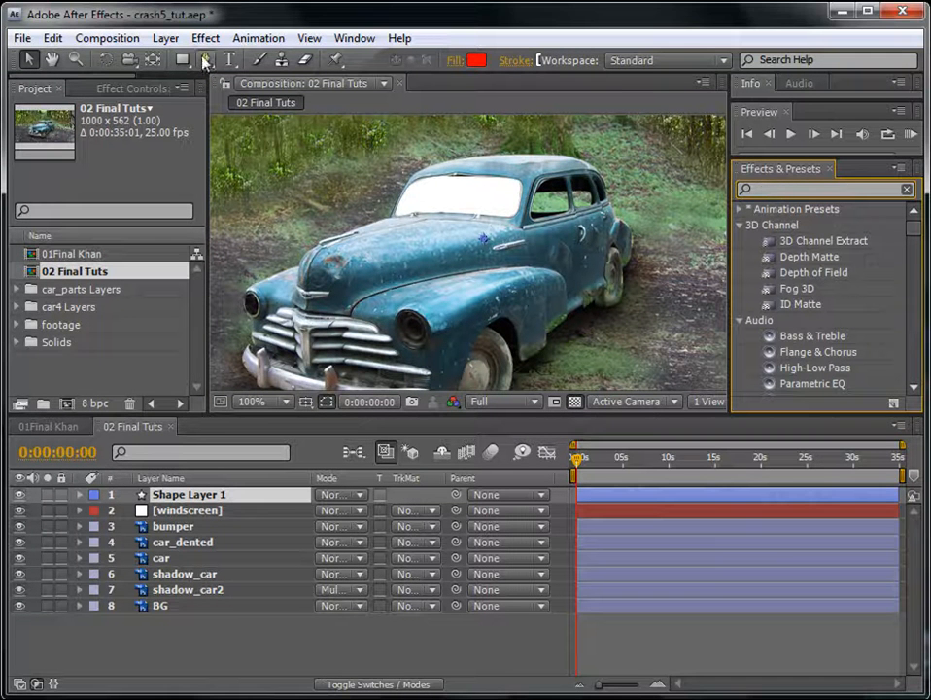
{"action": "left_click", "coordinate": [194, 496]}
{"action": "key", "text": "Delete"}
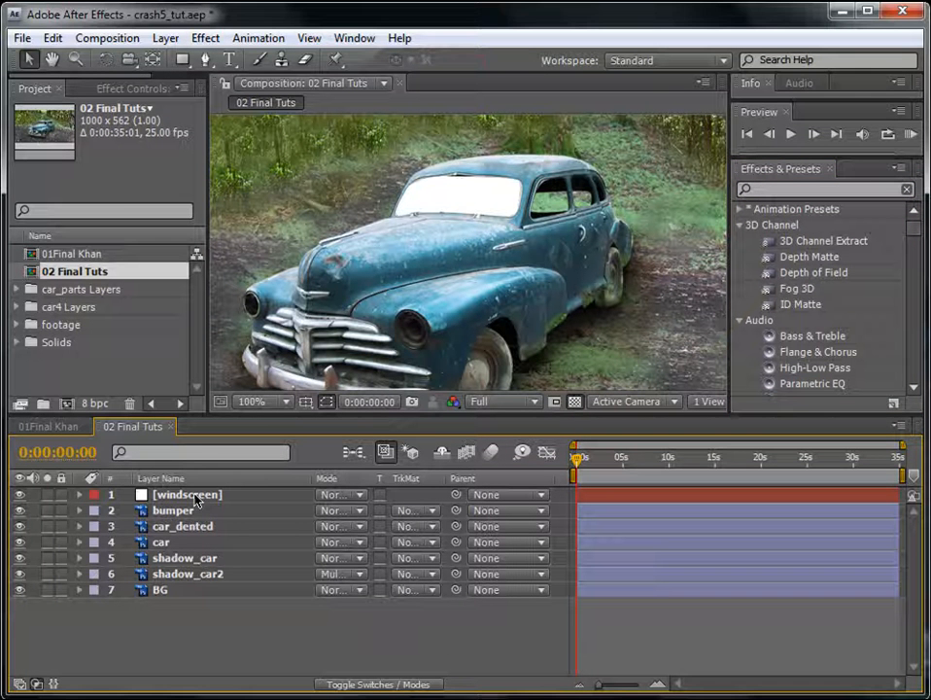
- Apply the Fractal Noise effect to the windscreen layer
{"action": "left_click", "coordinate": [184, 494]}
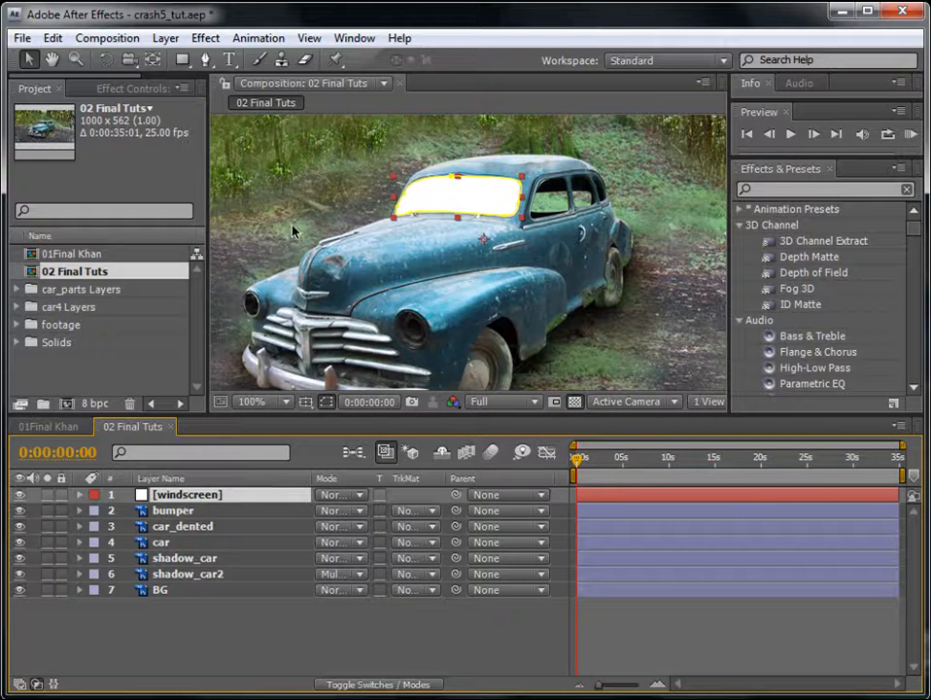
{"action": "left_click", "coordinate": [205, 38]}
{"action": "mouse_move", "coordinate": [267, 377]}
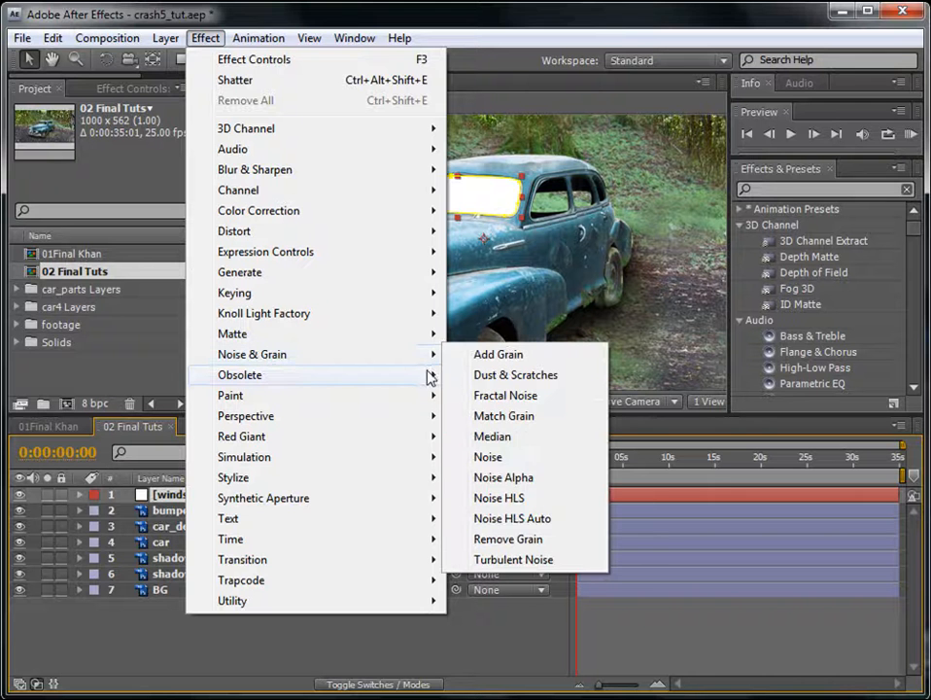
{"action": "left_click", "coordinate": [467, 392]}
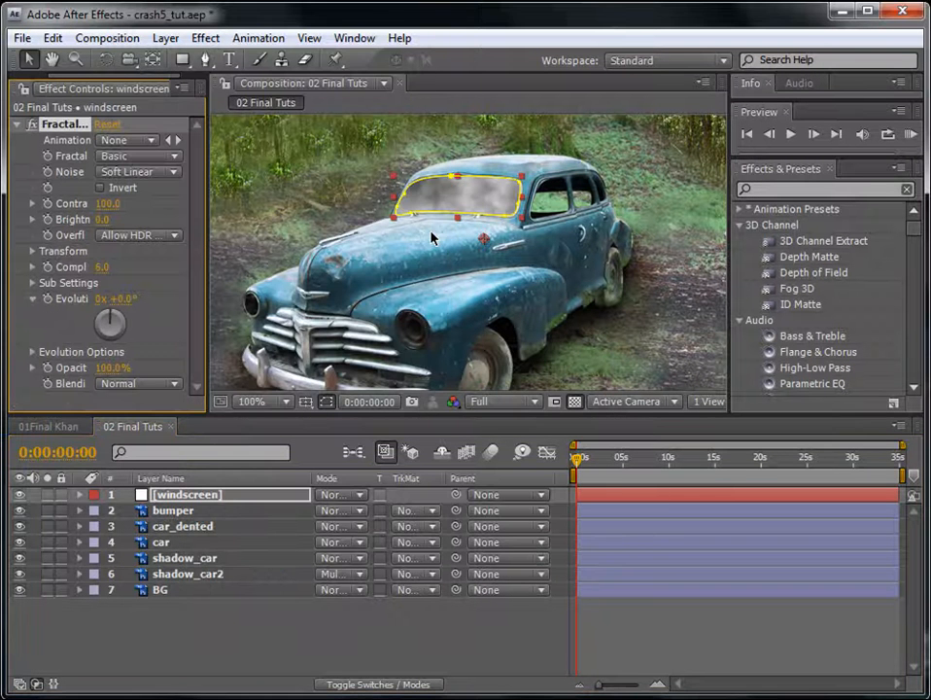
{"action": "left_click", "coordinate": [640, 615]}
{"action": "left_click", "coordinate": [600, 496]}
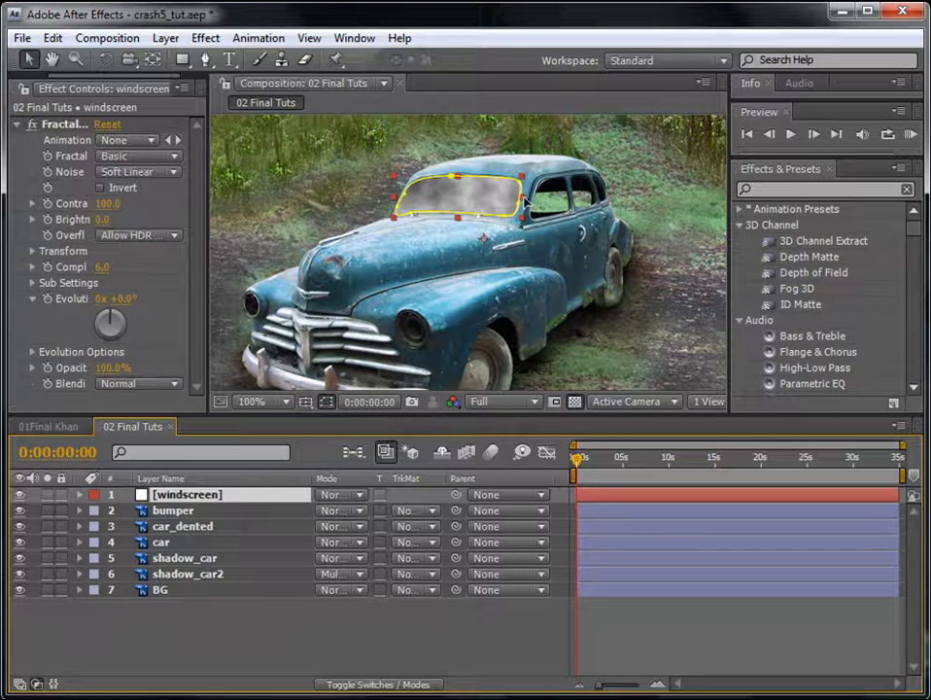
- Search the effects for "noise" and locate Fractal Noise among them
{"action": "left_click", "coordinate": [785, 189]}
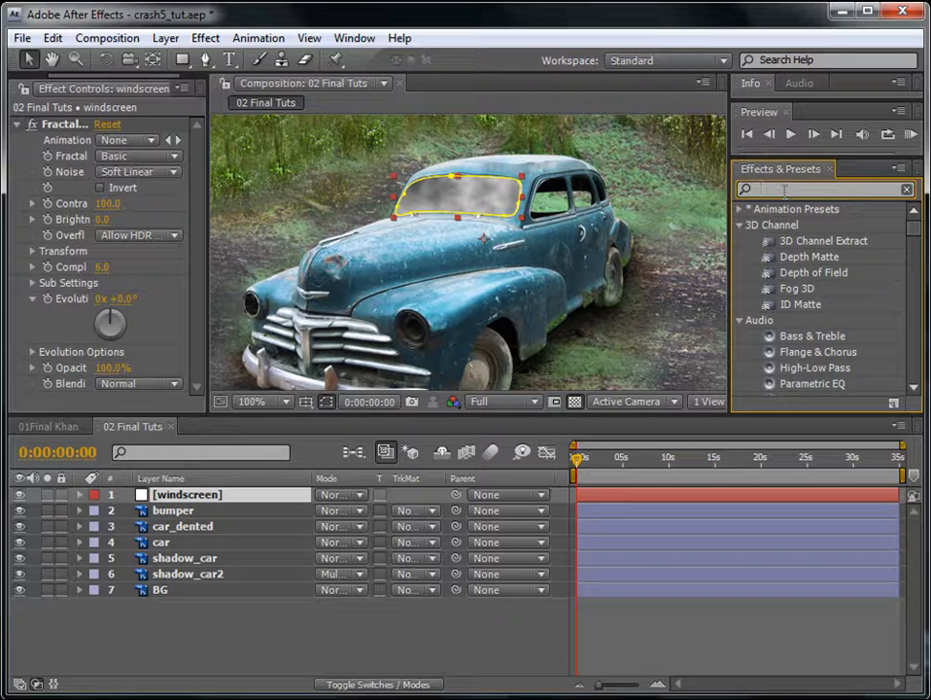
{"action": "type", "text": "no"}
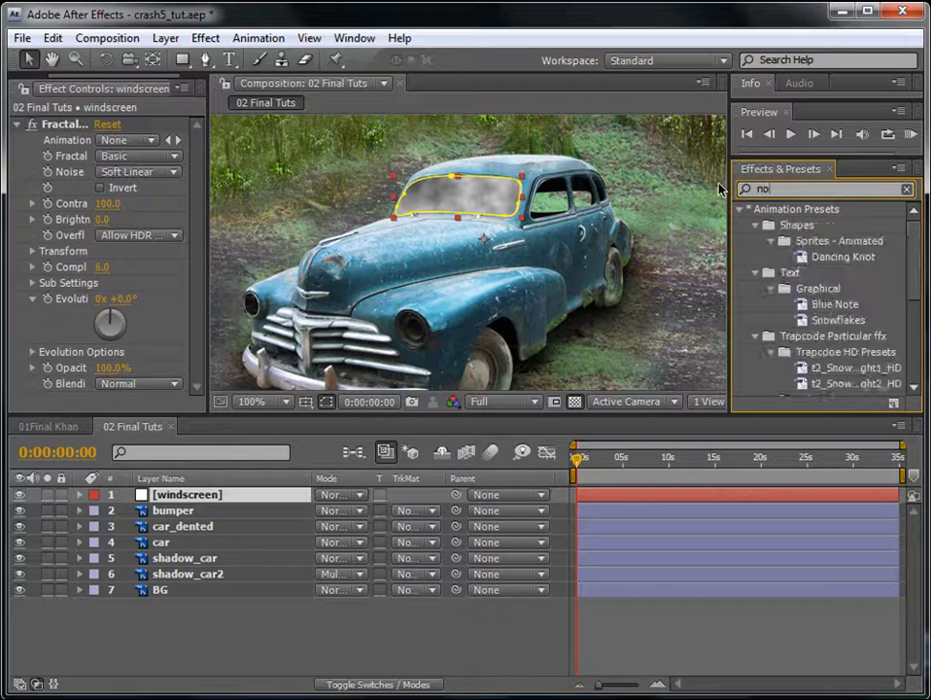
{"action": "type", "text": "ise"}
{"action": "left_click", "coordinate": [796, 226]}
{"action": "left_click_drag", "start_coordinate": [796, 228], "coordinate": [671, 494]}
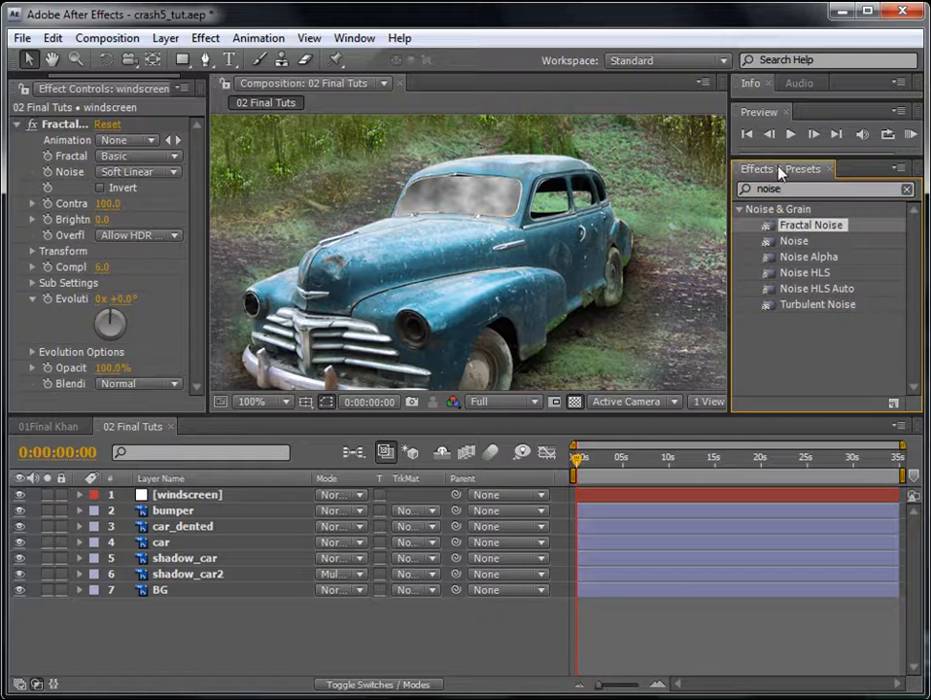
{"action": "left_click", "coordinate": [363, 38]}
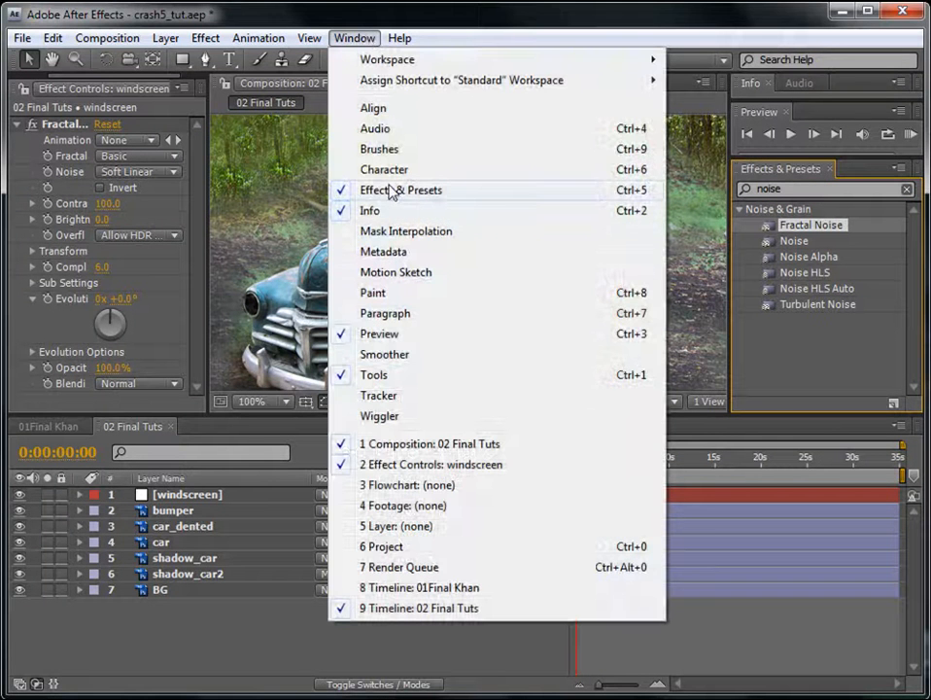
{"action": "left_click", "coordinate": [552, 14]}
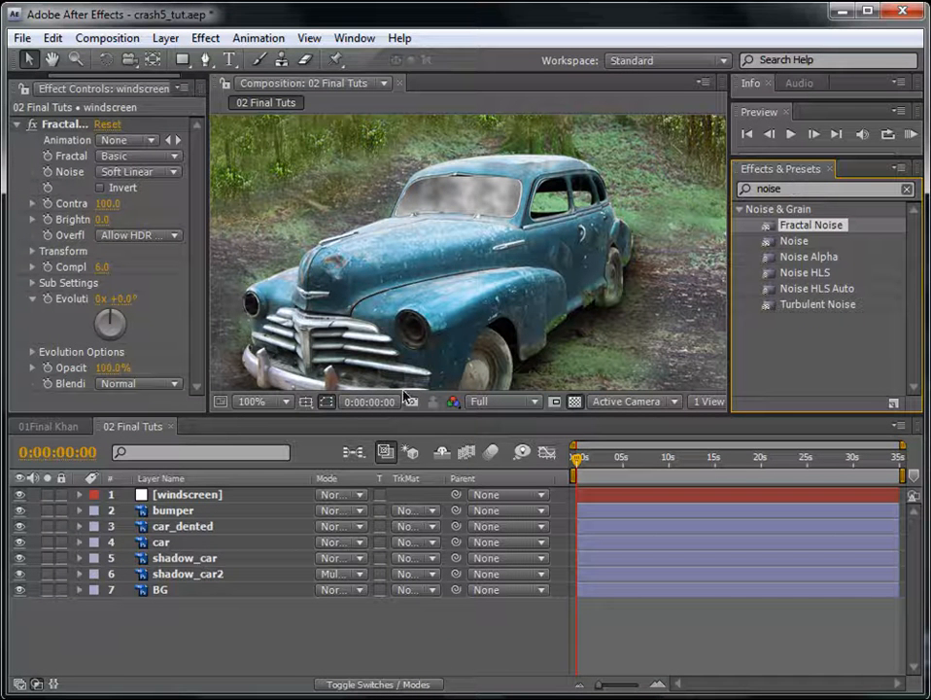
- Set the windscreen layer's opacity to 85%
{"action": "left_click", "coordinate": [189, 496]}
{"action": "key", "text": "t"}
{"action": "left_click", "coordinate": [328, 510]}
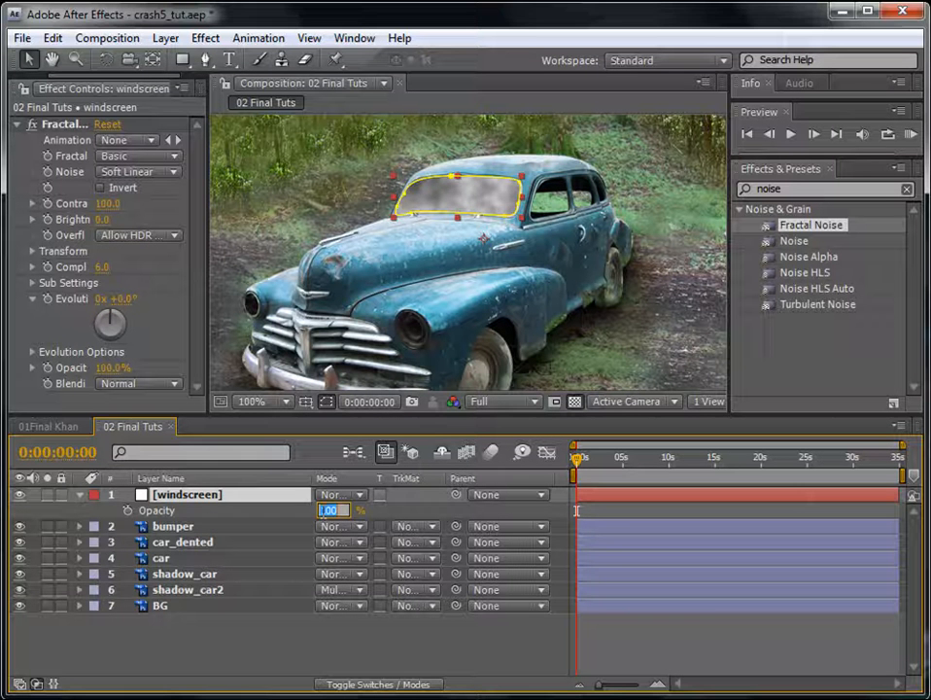
{"action": "key", "text": "Return"}
{"action": "left_click", "coordinate": [616, 646]}
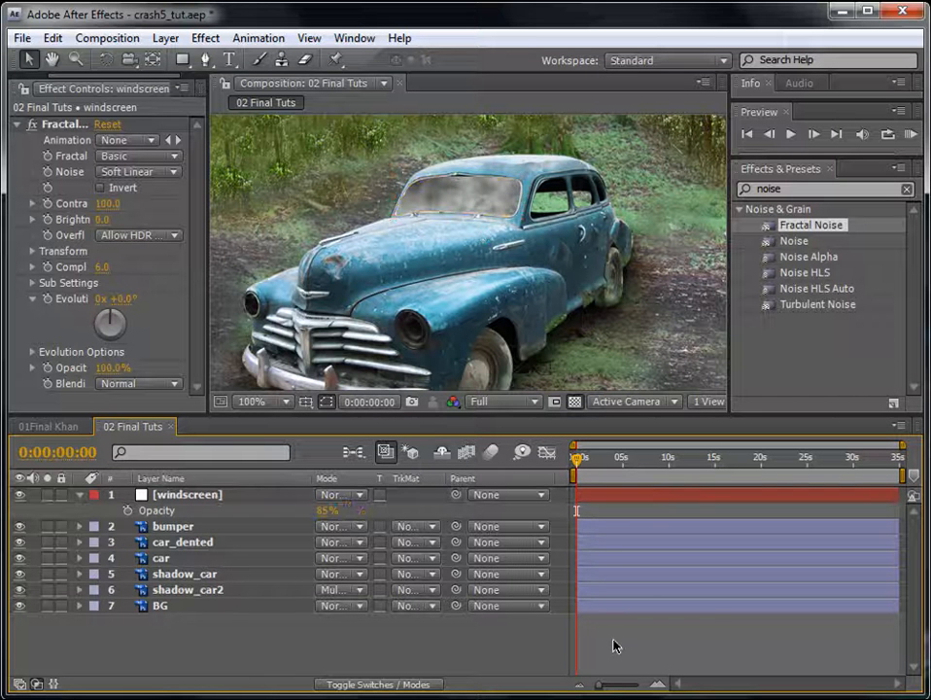
- Search the effects for "shatter" and apply Shatter to the windscreen layer
{"action": "left_click", "coordinate": [194, 493]}
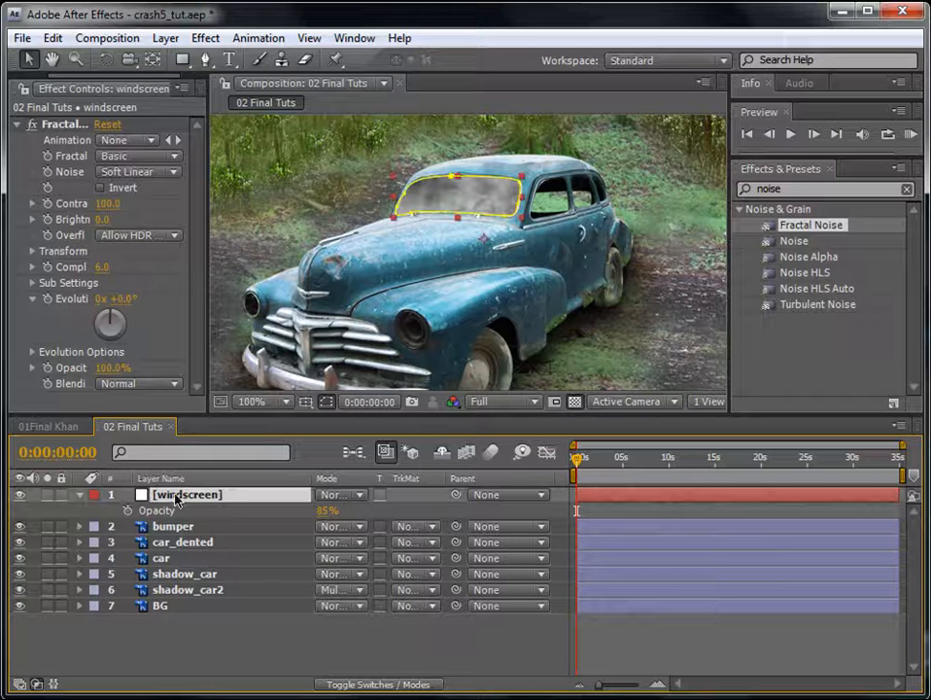
{"action": "left_click", "coordinate": [804, 188]}
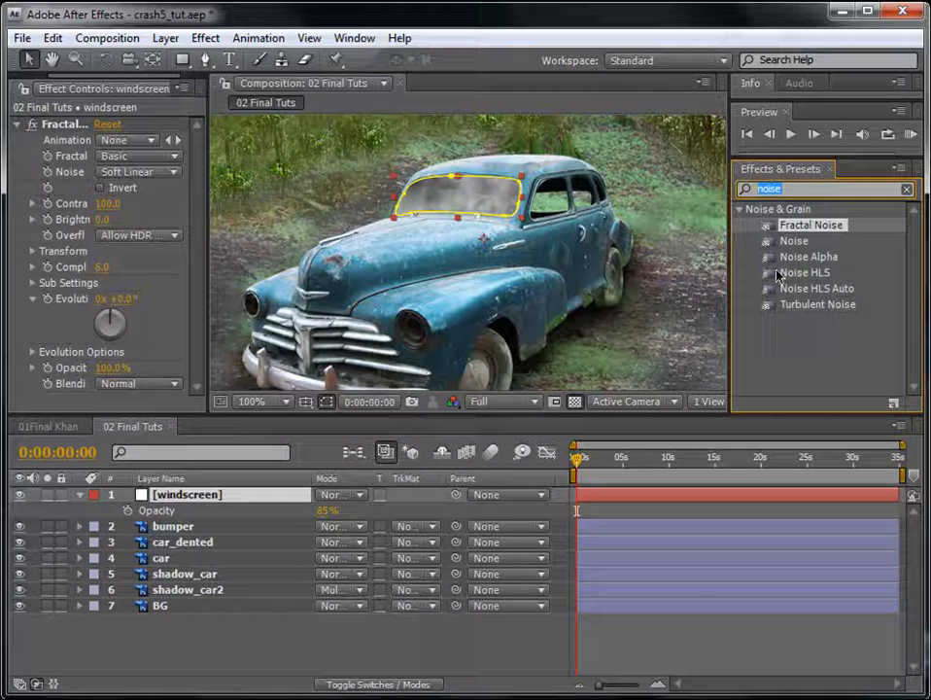
{"action": "type", "text": "shatter"}
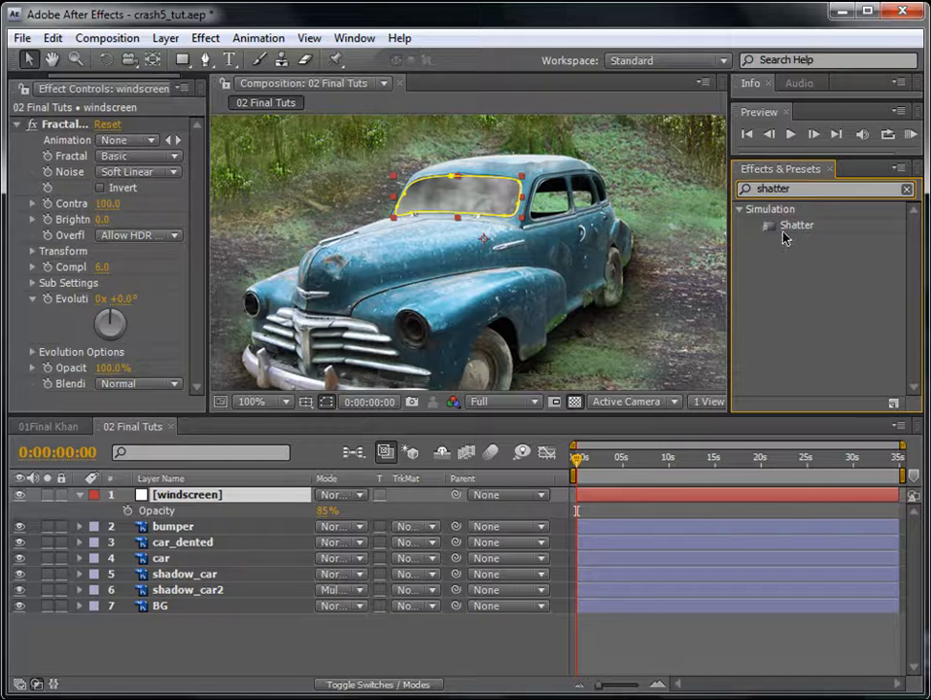
{"action": "left_click", "coordinate": [796, 228]}
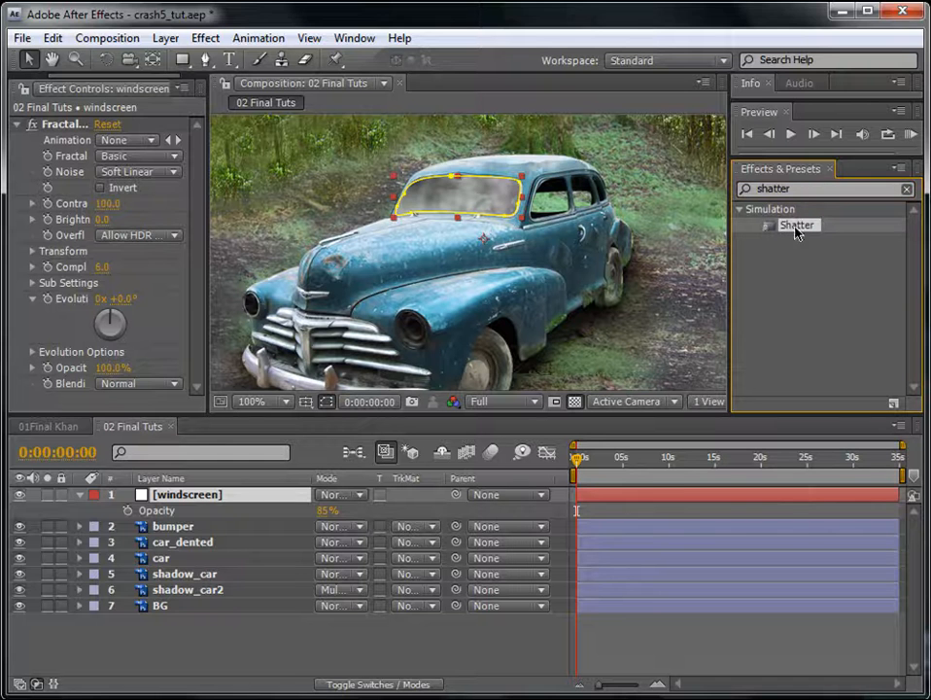
{"action": "left_click_drag", "start_coordinate": [683, 475], "coordinate": [680, 510]}
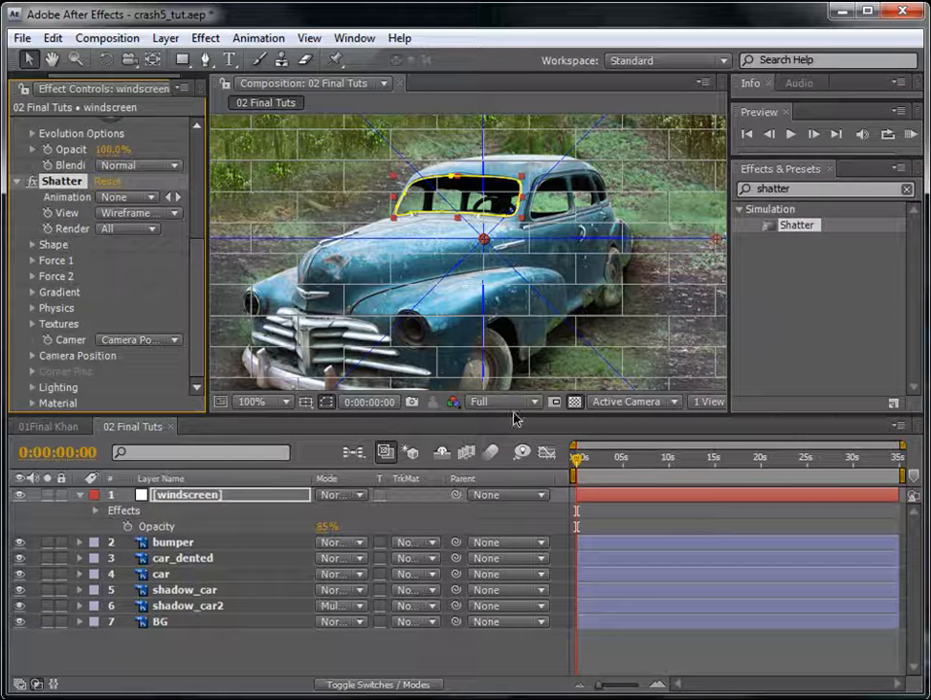
- Widen the effect settings, set Shatter's view to Rendered and preview the break from the first frame
{"action": "left_click_drag", "start_coordinate": [207, 271], "coordinate": [265, 258]}
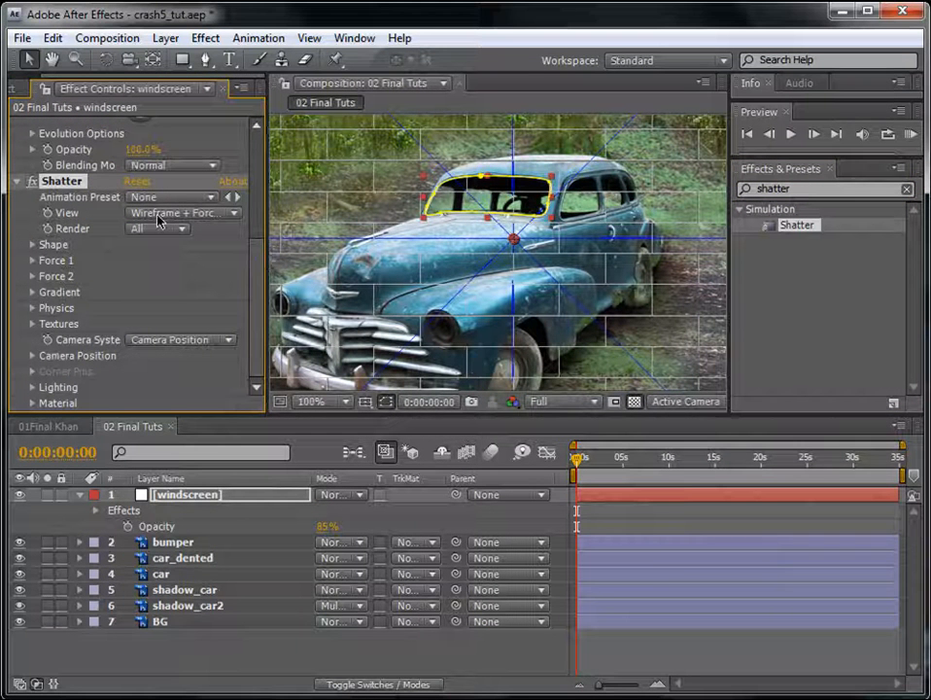
{"action": "left_click", "coordinate": [160, 214]}
{"action": "left_click", "coordinate": [193, 135]}
{"action": "left_click", "coordinate": [581, 457]}
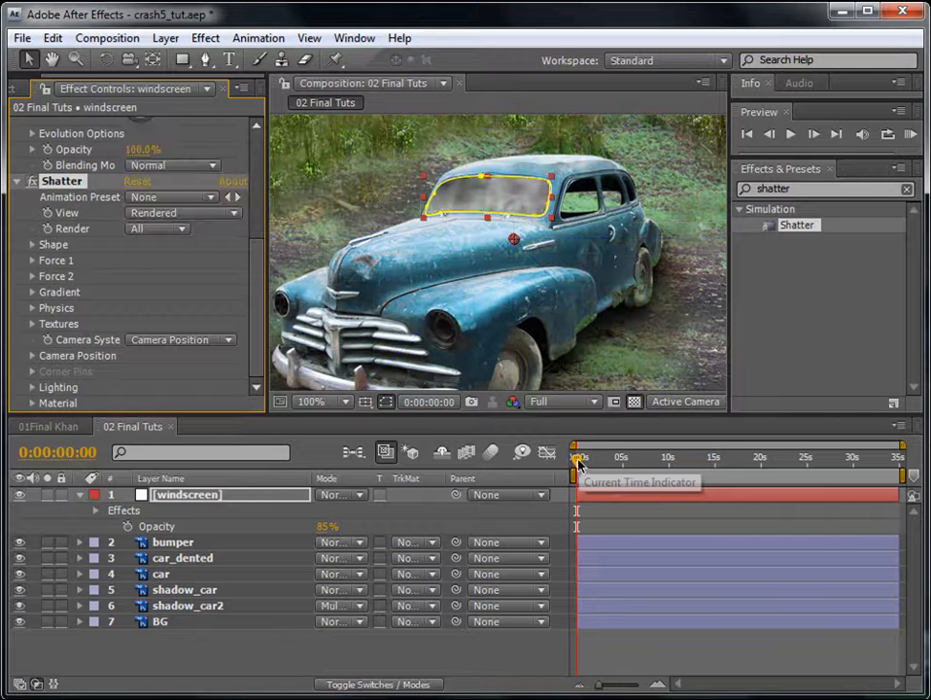
{"action": "key", "text": "space"}
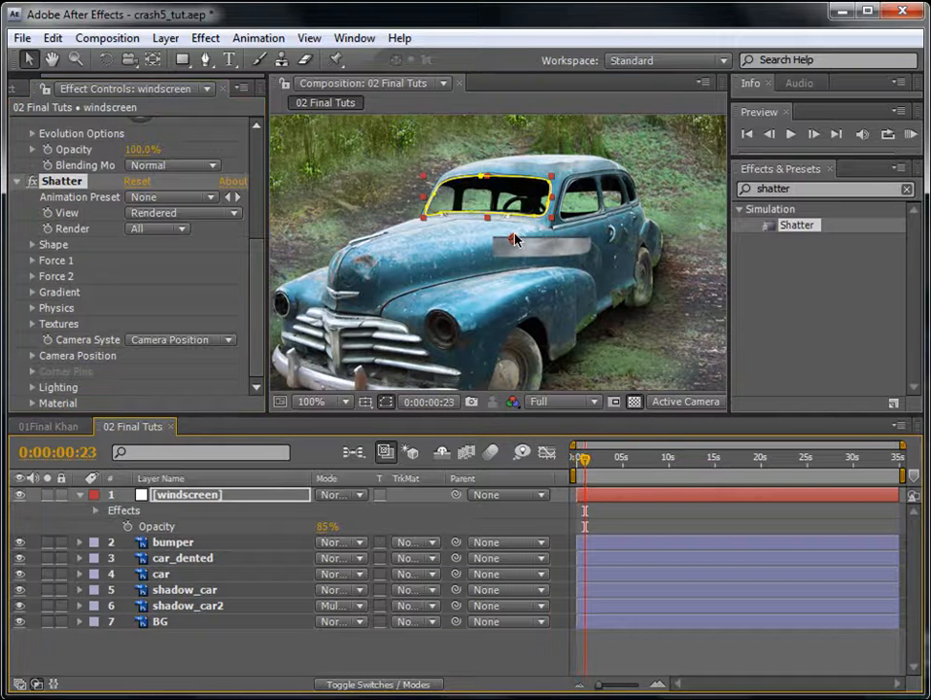
- Set the Shatter shape of the windscreen to the Glass pattern with 200 repetitions
{"action": "left_click", "coordinate": [33, 245]}
{"action": "left_click", "coordinate": [173, 263]}
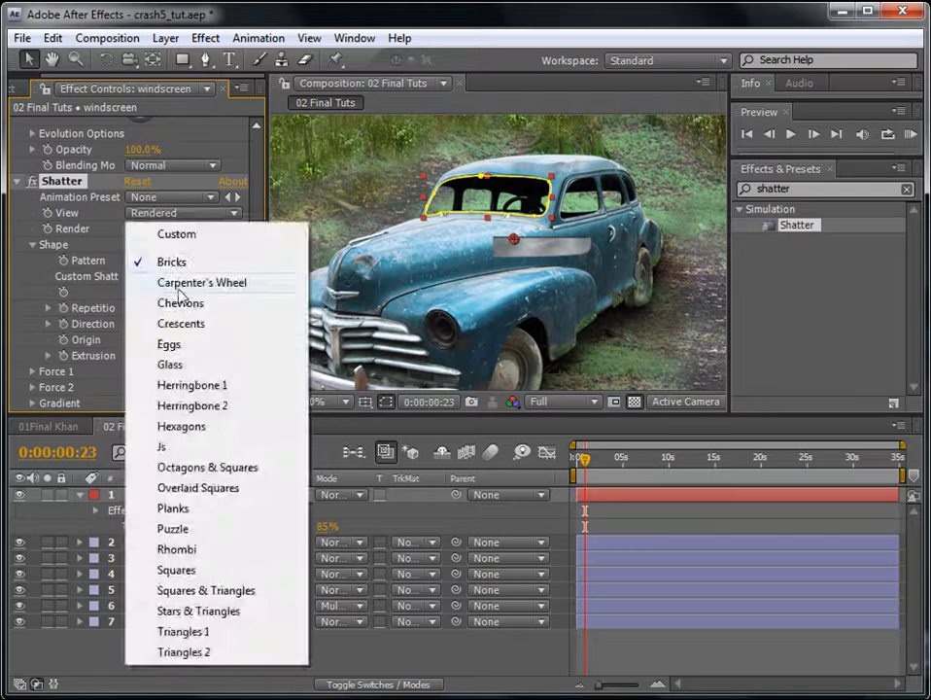
{"action": "left_click", "coordinate": [172, 364]}
{"action": "left_click_drag", "start_coordinate": [251, 282], "coordinate": [260, 301]}
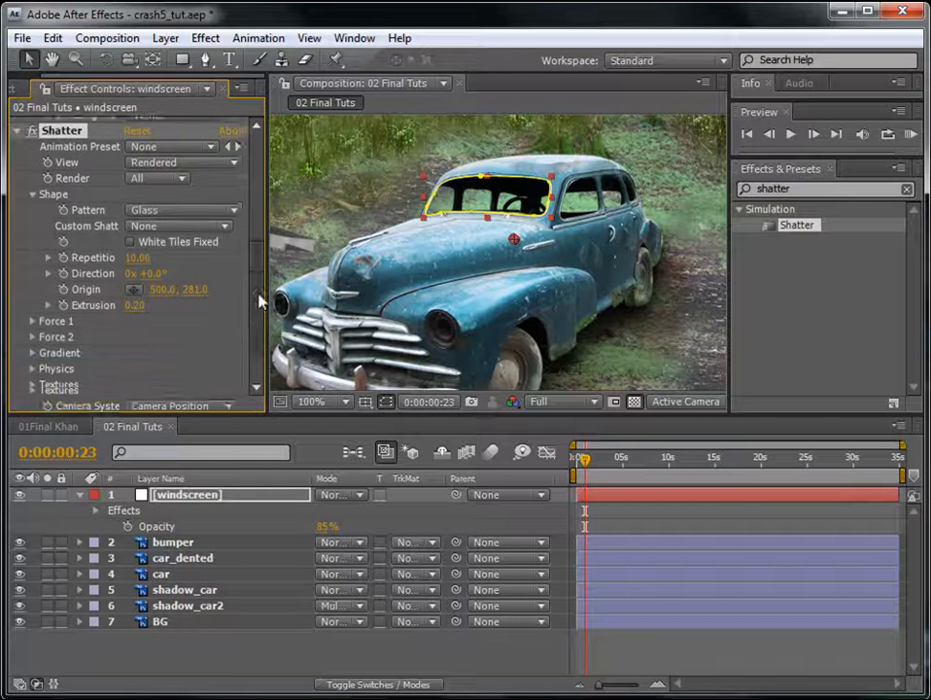
{"action": "left_click", "coordinate": [141, 257]}
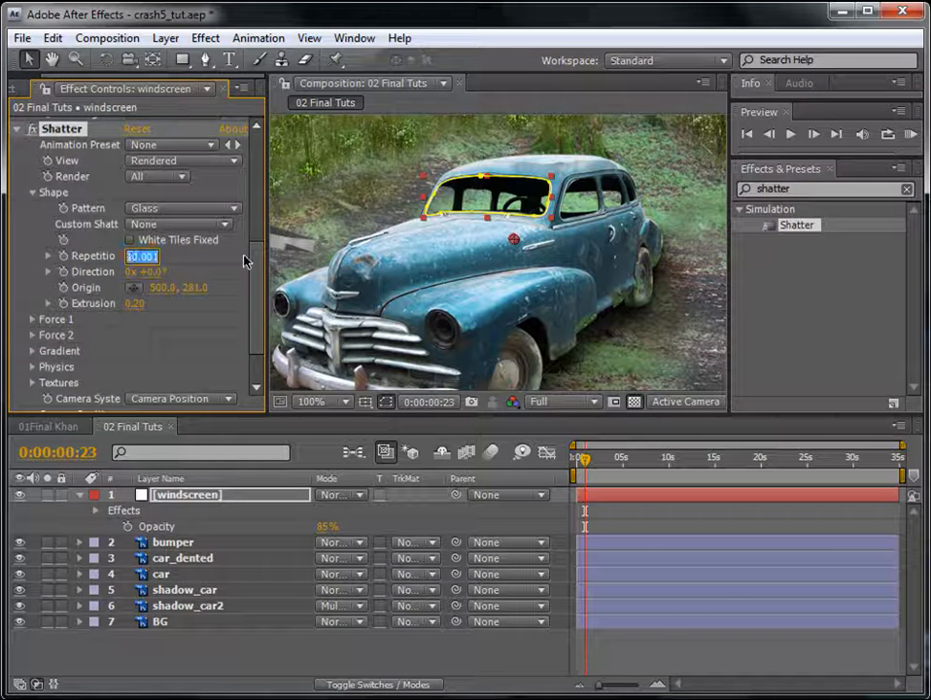
{"action": "type", "text": "200"}
{"action": "key", "text": "Return"}
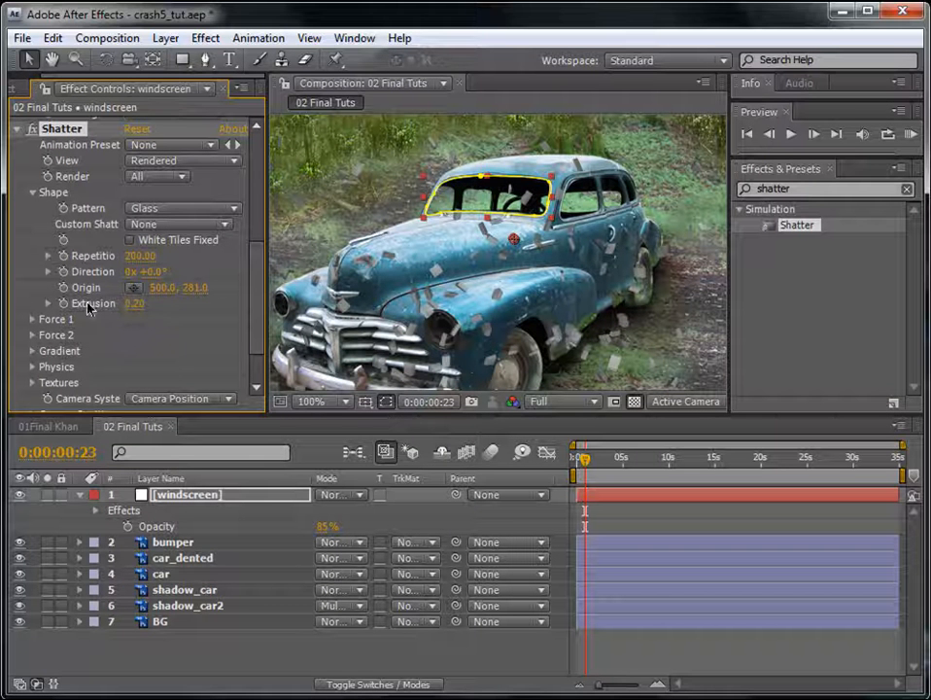
- Set the extrusion depth of the windscreen's Shatter pieces to 0.1
{"action": "left_click", "coordinate": [130, 305]}
{"action": "type", "text": "0.1"}
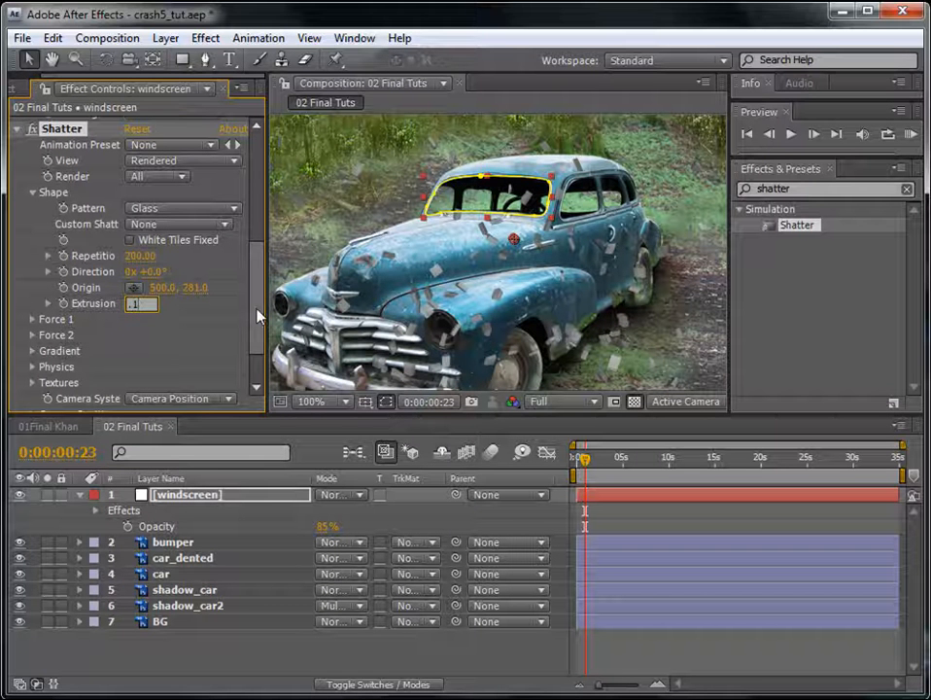
{"action": "key", "text": "Return"}
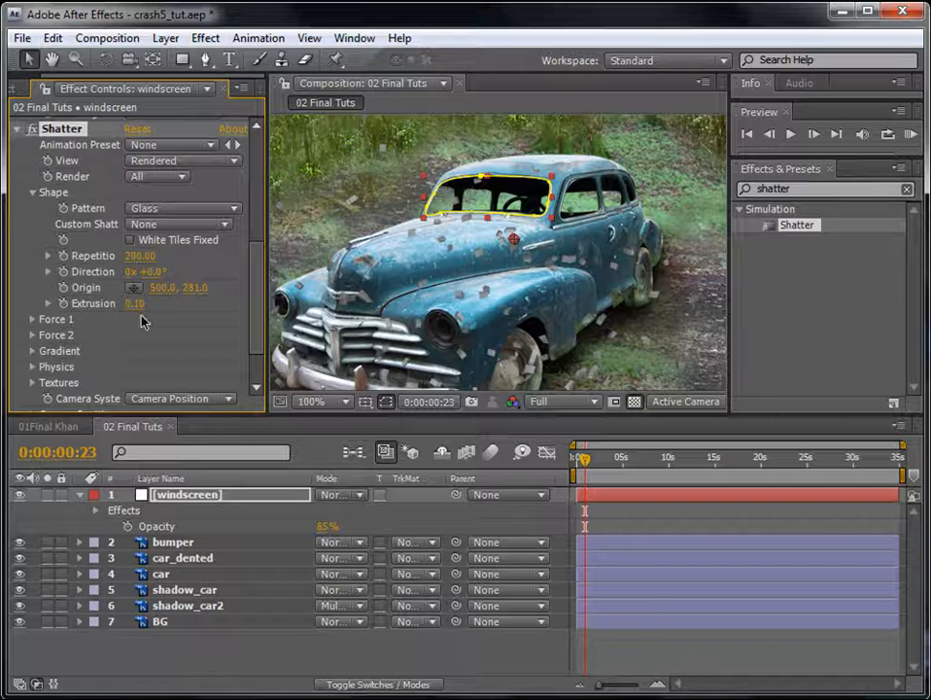
- Place the position of Shatter's Force 1 in the middle of the windscreen, at 470, 233
{"action": "left_click", "coordinate": [32, 320]}
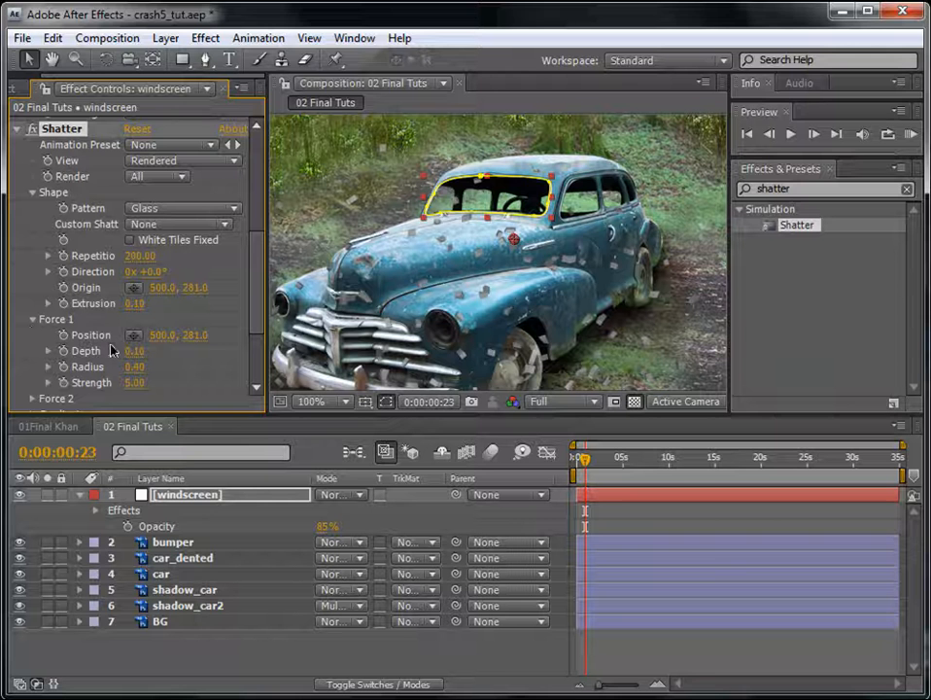
{"action": "left_click", "coordinate": [133, 335]}
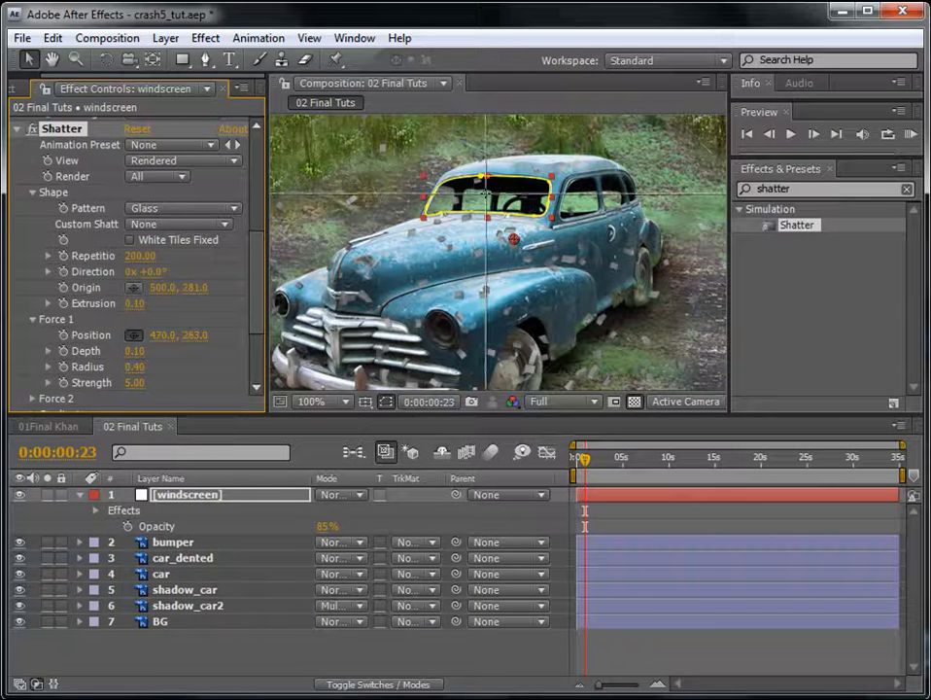
{"action": "left_click", "coordinate": [486, 195]}
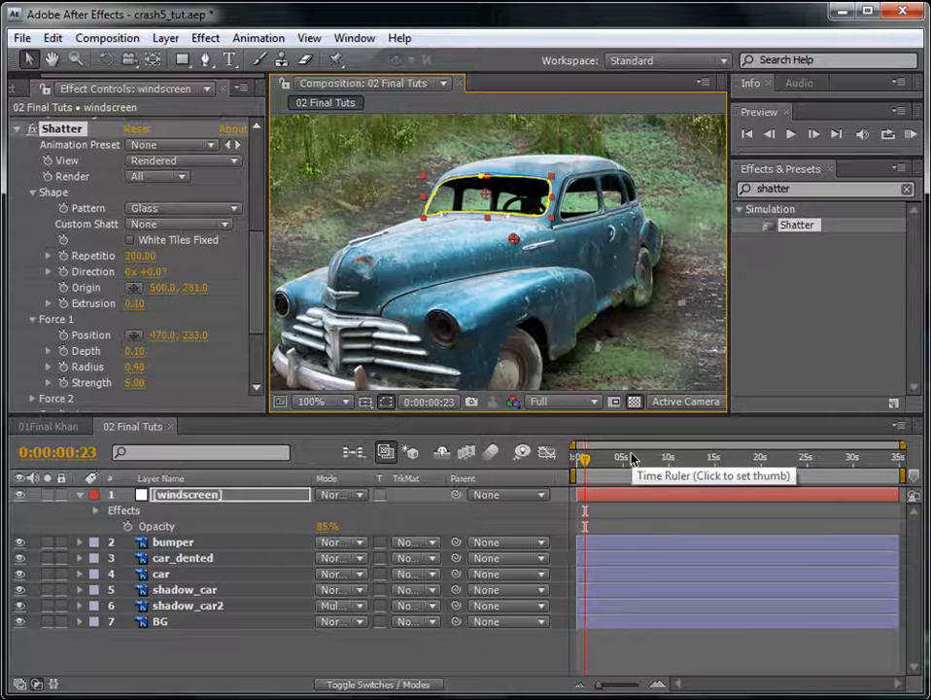
- Set the composition's preview resolution to Half, RAM-preview the shatter and move the current time to 0:00:00:15
{"action": "left_click", "coordinate": [595, 402]}
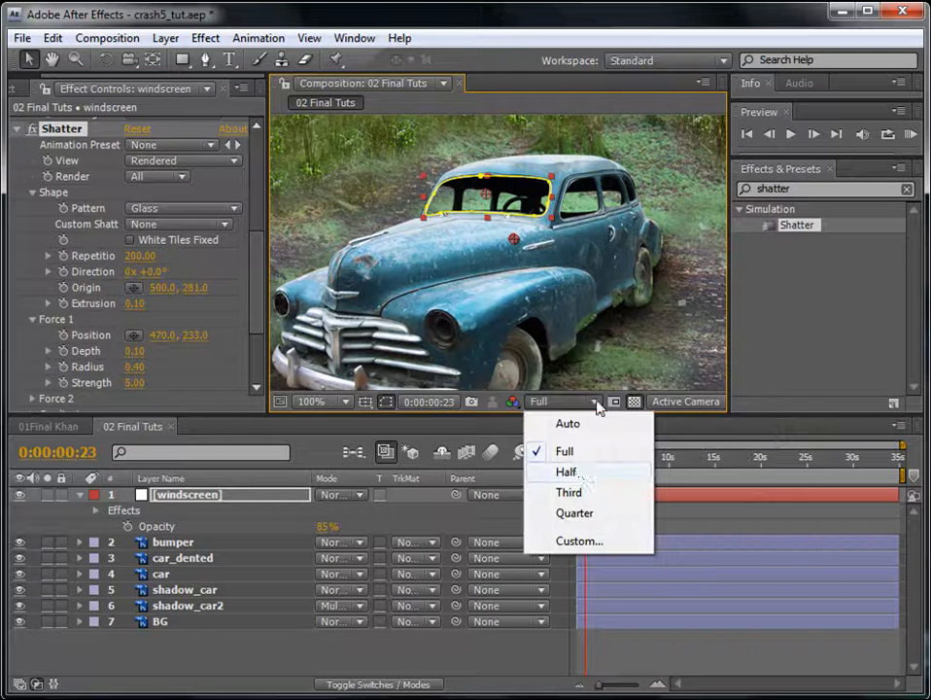
{"action": "left_click", "coordinate": [582, 476]}
{"action": "key", "text": "comma"}
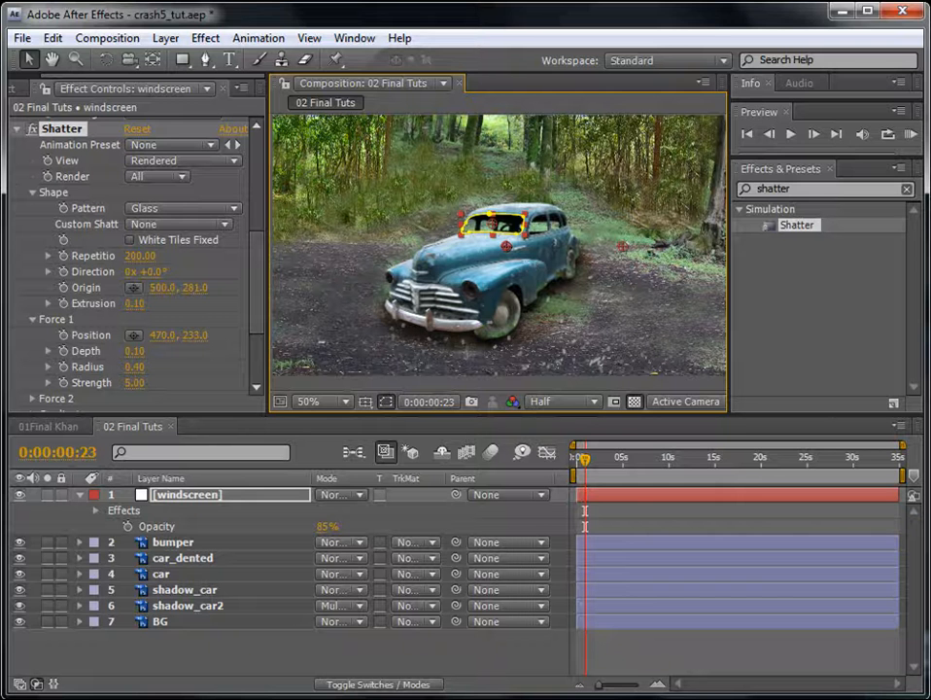
{"action": "left_click", "coordinate": [910, 134]}
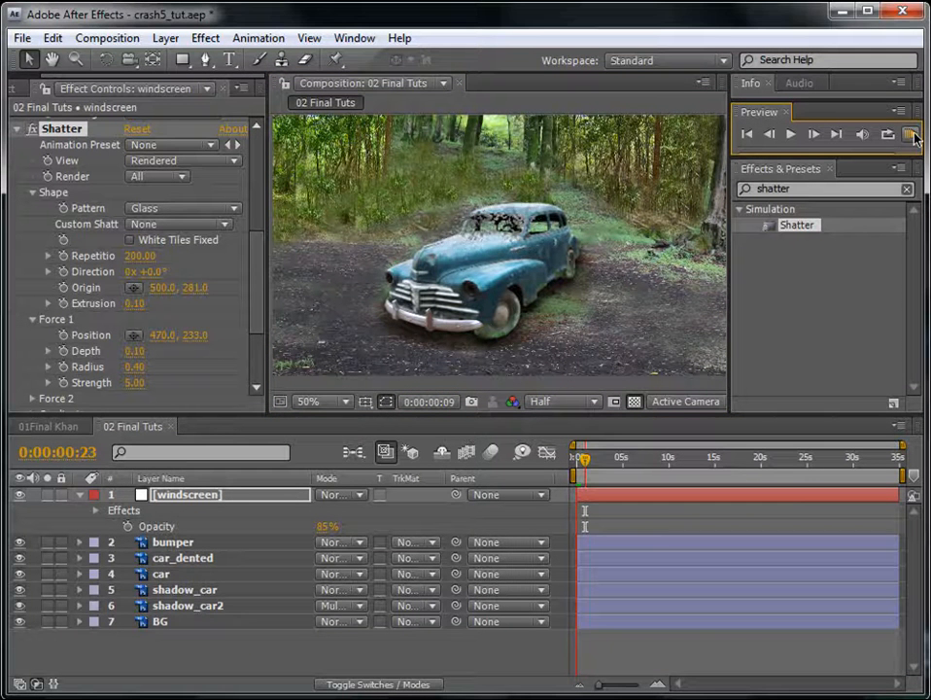
{"action": "left_click", "coordinate": [915, 137]}
{"action": "mouse_move", "coordinate": [584, 460]}
{"action": "left_mouse_down"}
{"action": "mouse_move", "coordinate": [561, 465]}
{"action": "mouse_move", "coordinate": [583, 462]}
{"action": "left_mouse_up"}
- Set Gravity in the Shatter physics of the windscreen layer to 2
{"action": "left_click", "coordinate": [583, 497]}
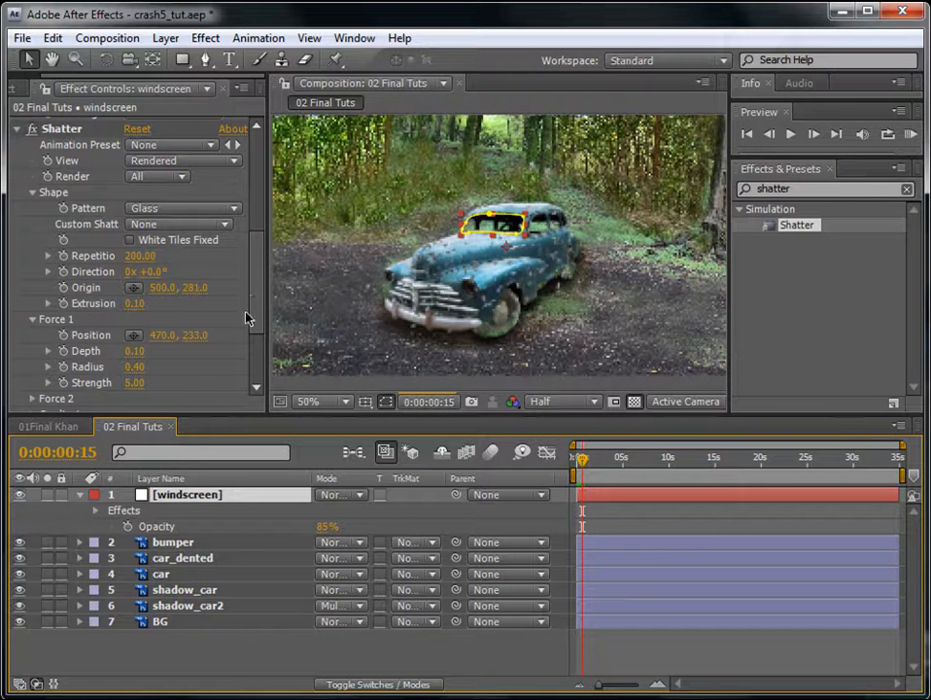
{"action": "left_click_drag", "start_coordinate": [257, 310], "coordinate": [262, 353]}
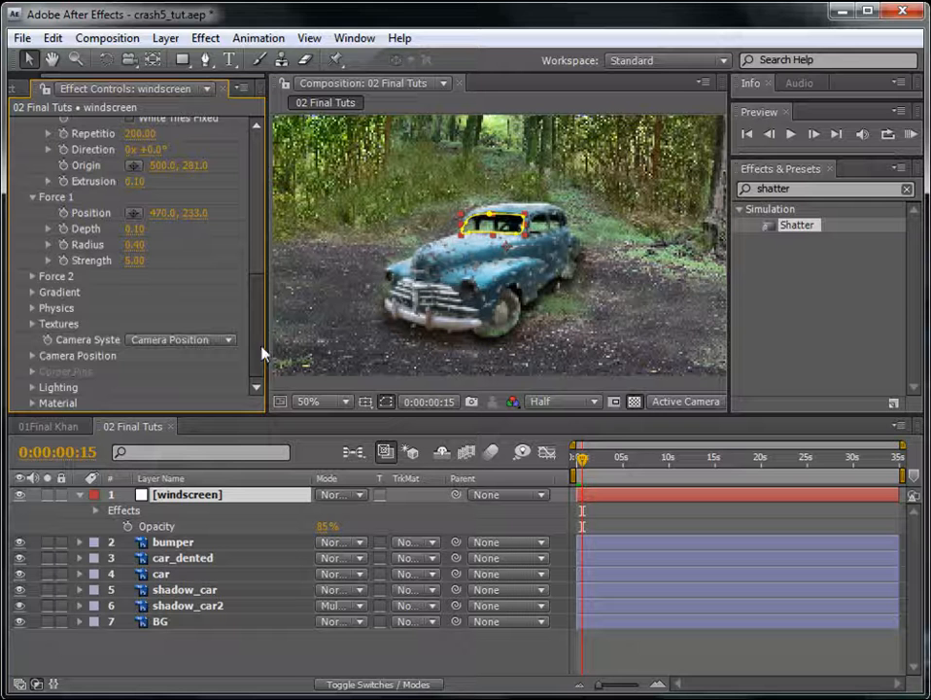
{"action": "left_click", "coordinate": [32, 303]}
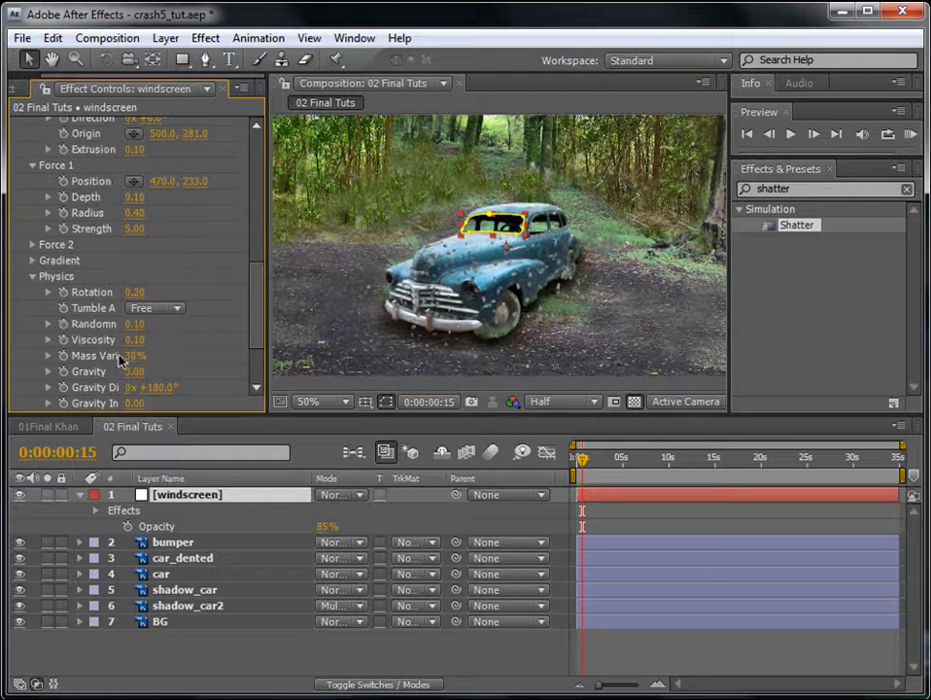
{"action": "scroll", "coordinate": [125, 359], "scroll_direction": "down", "scroll_amount": 1}
{"action": "left_click", "coordinate": [134, 312]}
{"action": "type", "text": "2"}
{"action": "key", "text": "Return"}
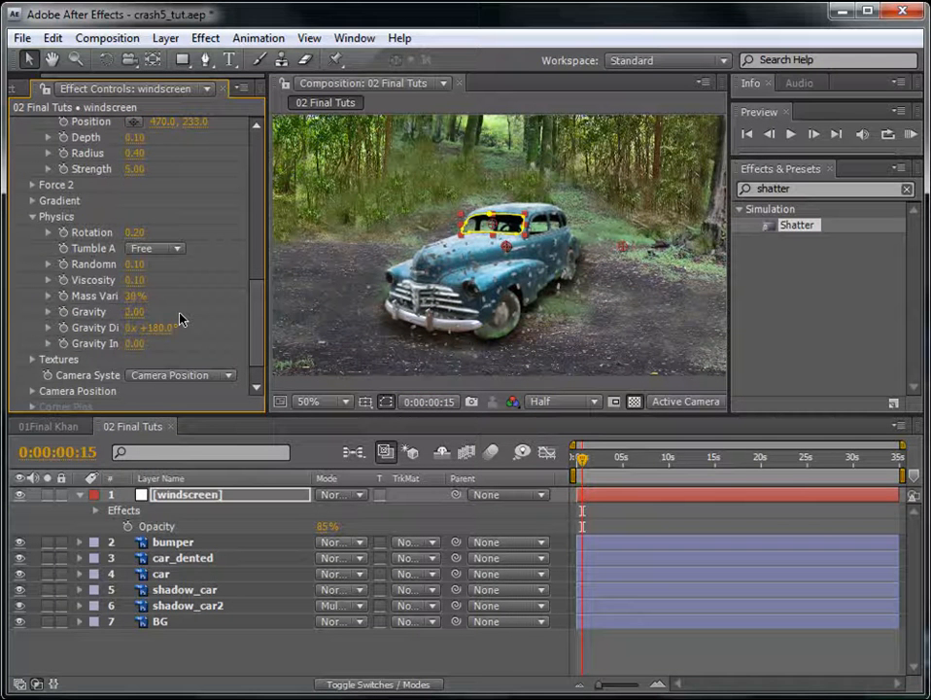
- Set the repetitions of the windscreen's Glass shatter pattern to 50
{"action": "scroll", "coordinate": [260, 270], "scroll_direction": "up", "scroll_amount": 2}
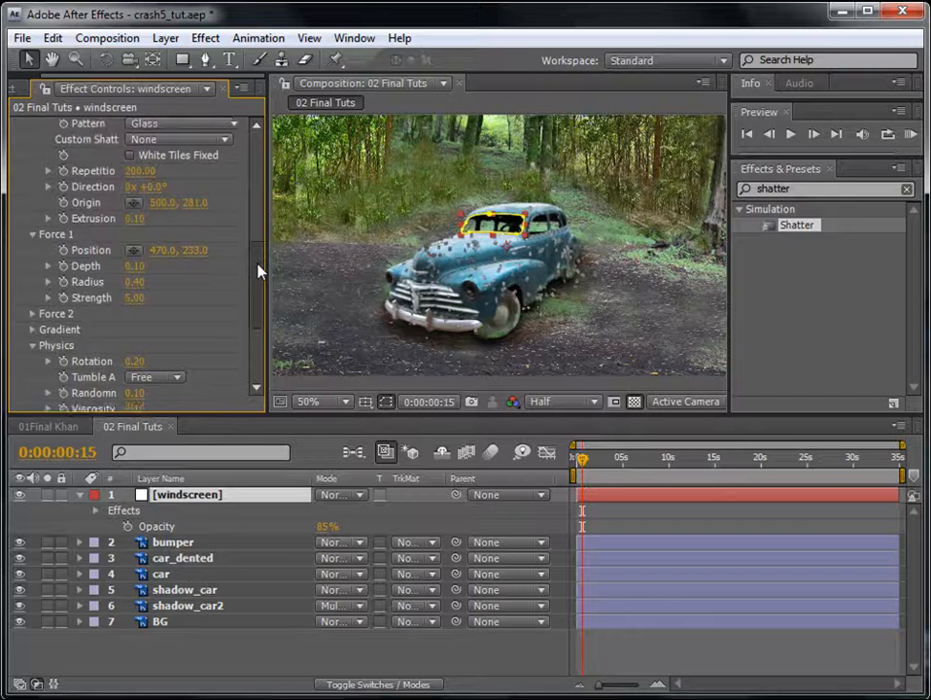
{"action": "scroll", "coordinate": [260, 270], "scroll_direction": "up", "scroll_amount": 1}
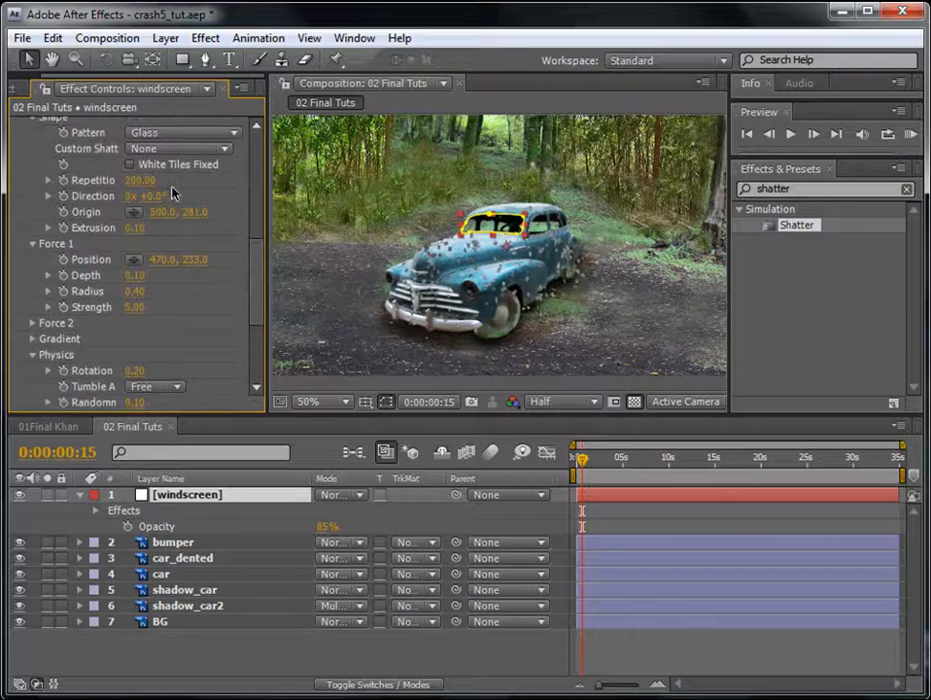
{"action": "left_click", "coordinate": [139, 181]}
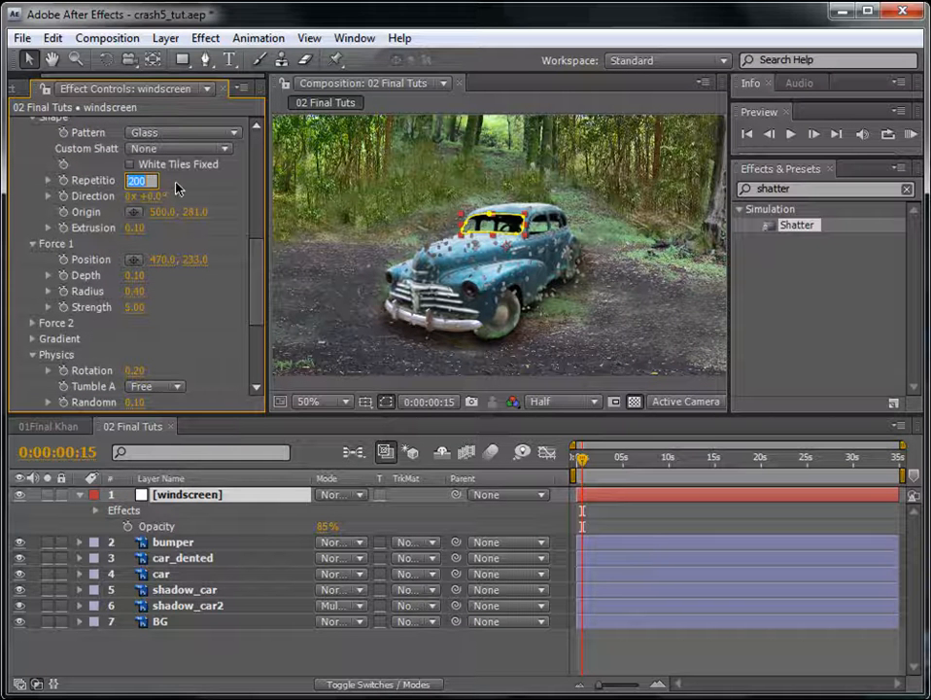
{"action": "type", "text": "50"}
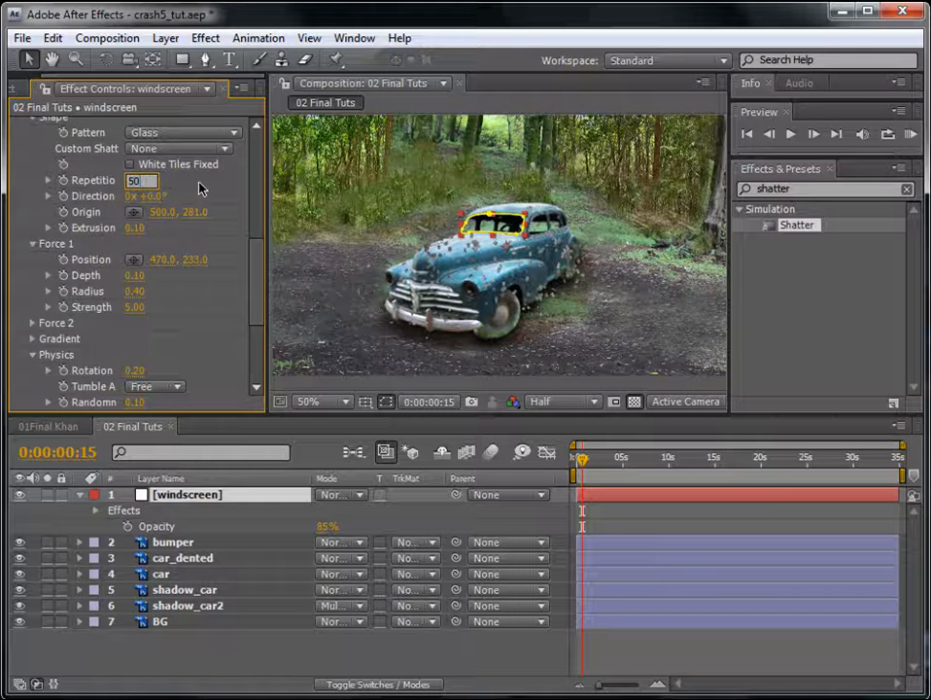
{"action": "key", "text": "Return"}
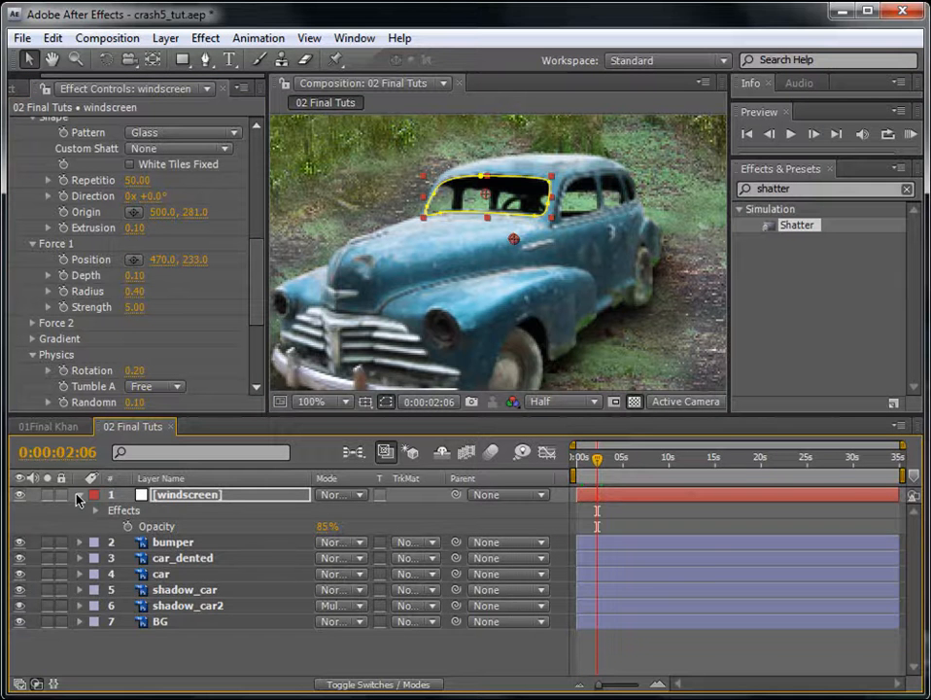
- Duplicate the windscreen layer and solo the upper copy
{"action": "left_click", "coordinate": [79, 499]}
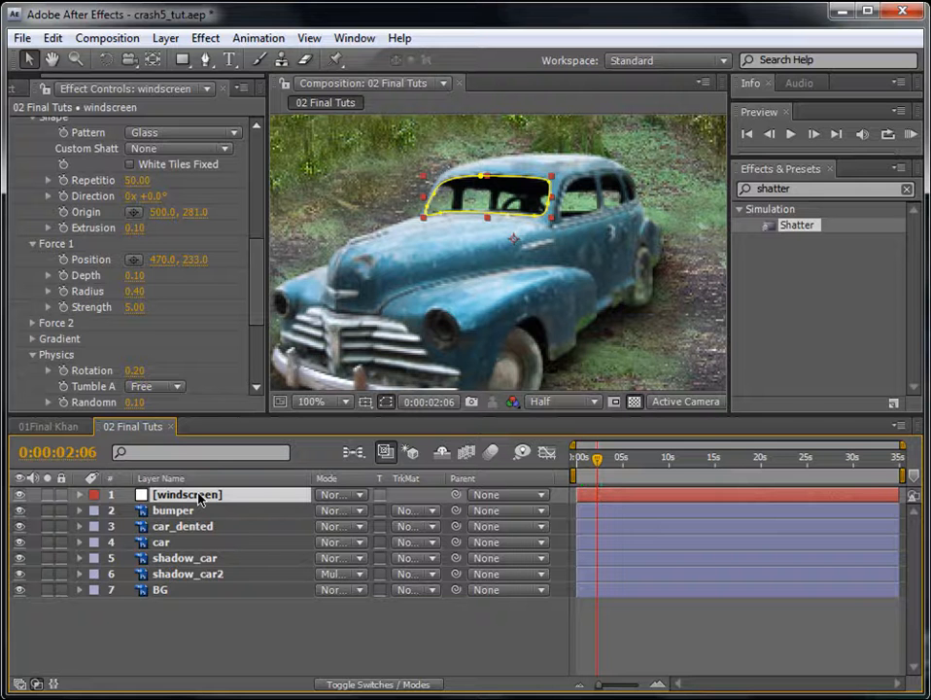
{"action": "key", "text": "ctrl+d"}
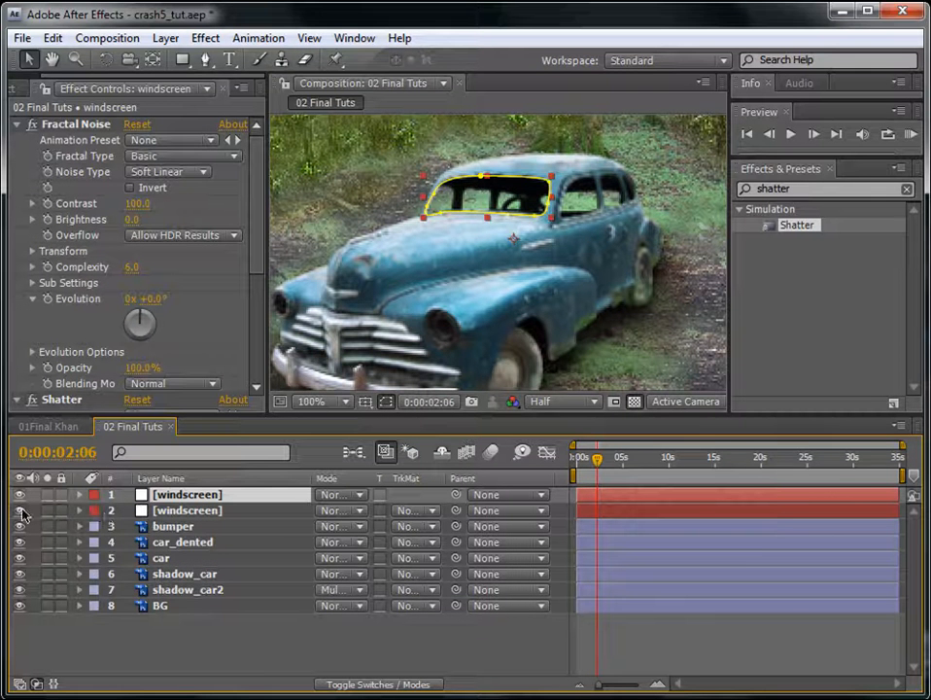
{"action": "left_click", "coordinate": [46, 494]}
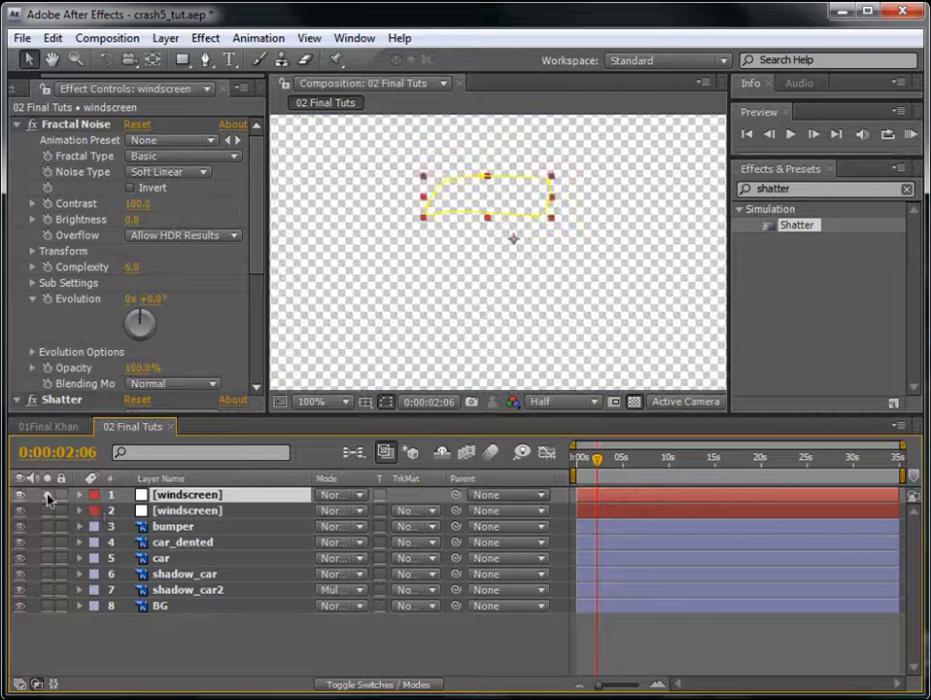
- Turn off the transparency grid and solo the car_dented layer as well
{"action": "left_click", "coordinate": [634, 403]}
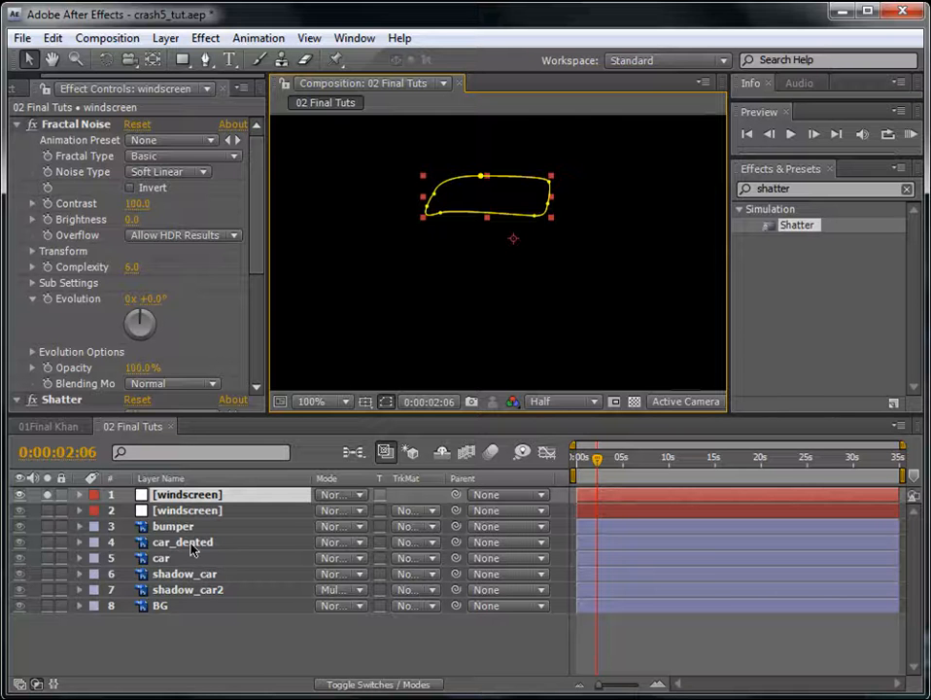
{"action": "left_click", "coordinate": [87, 546]}
{"action": "left_click", "coordinate": [48, 542]}
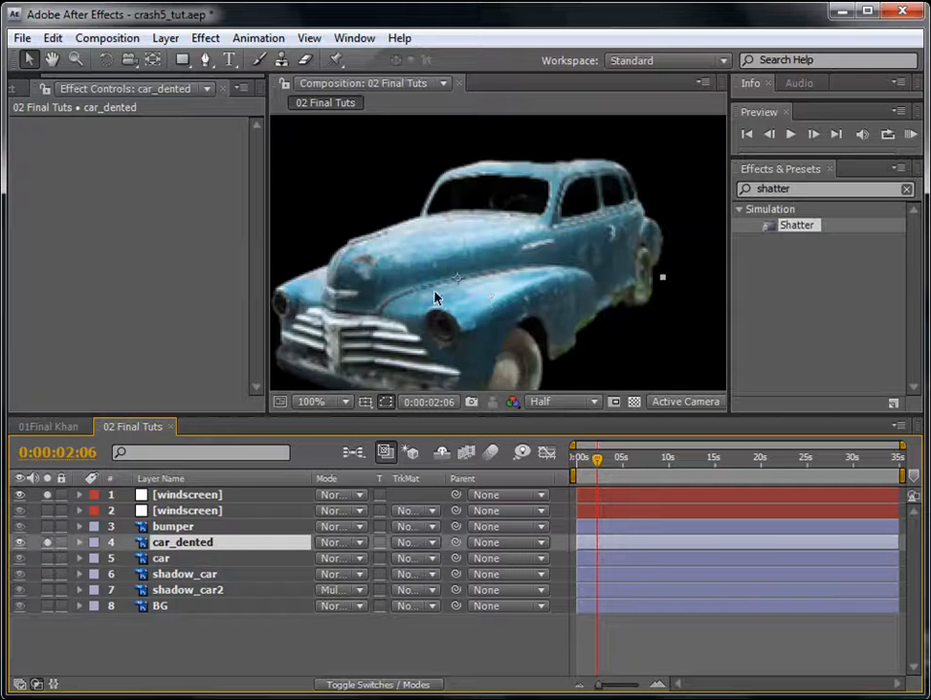
{"action": "key", "text": "comma"}
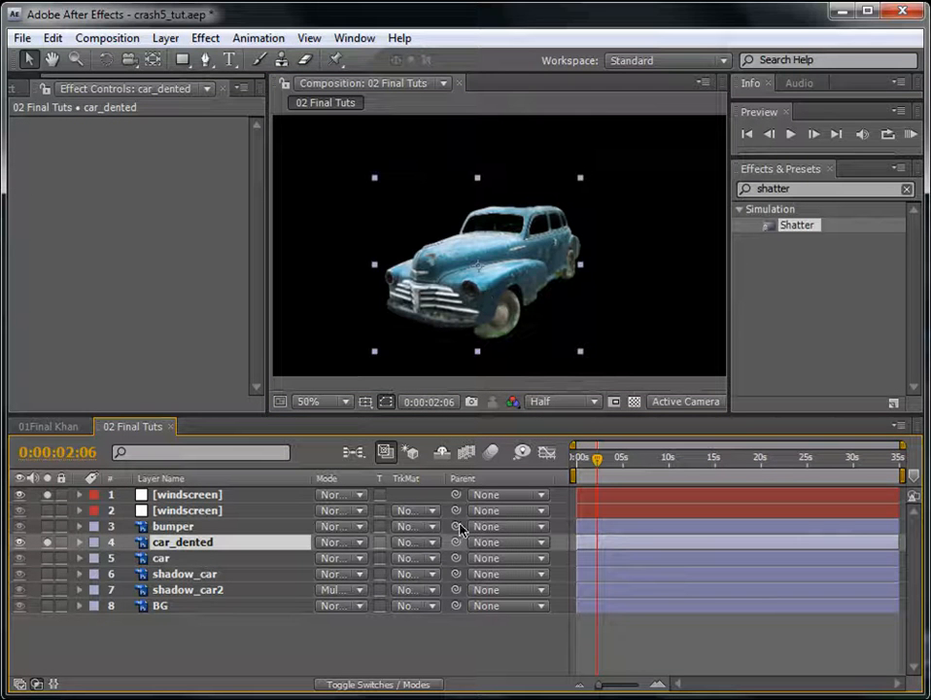
- Rename the upper windscreen layer to Window1
{"action": "left_click", "coordinate": [187, 497]}
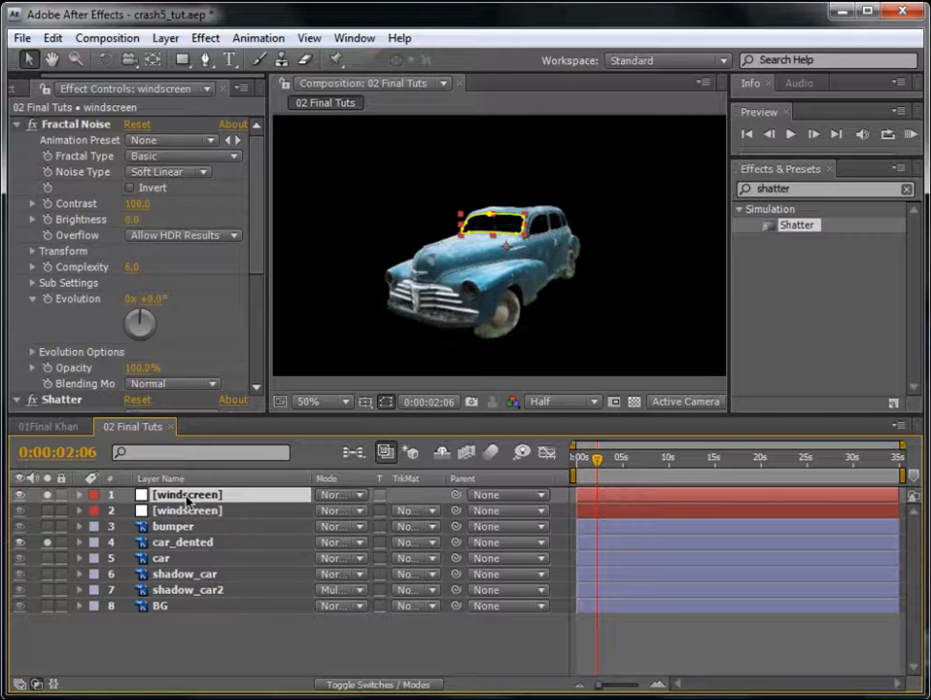
{"action": "key", "text": "Return"}
{"action": "type", "text": "Window1"}
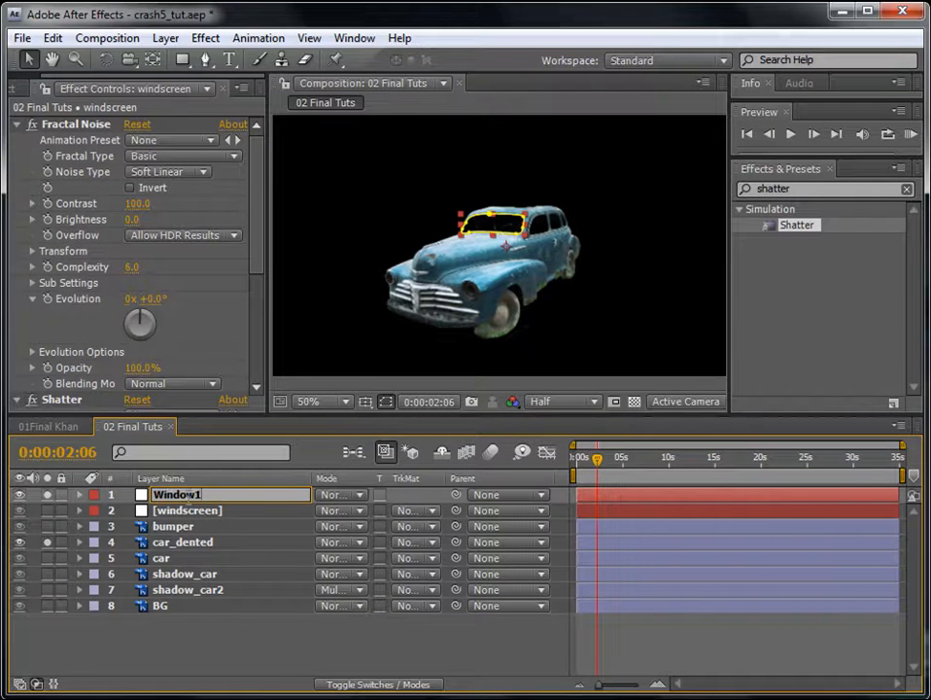
{"action": "key", "text": "Return"}
- Delete Mask 1 from the Window1 layer
{"action": "key", "text": "period"}
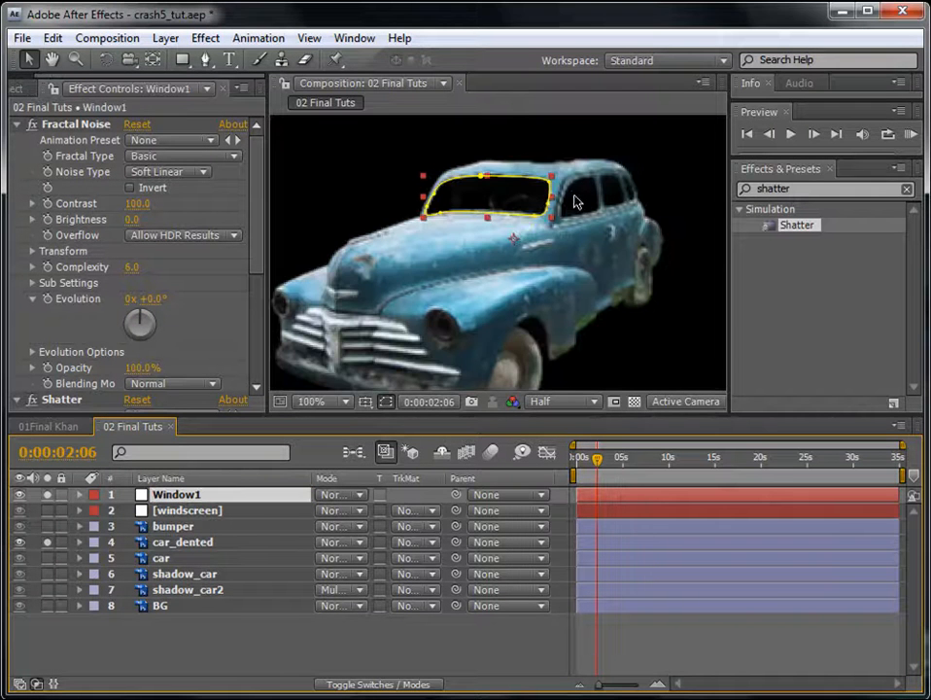
{"action": "key", "text": "m"}
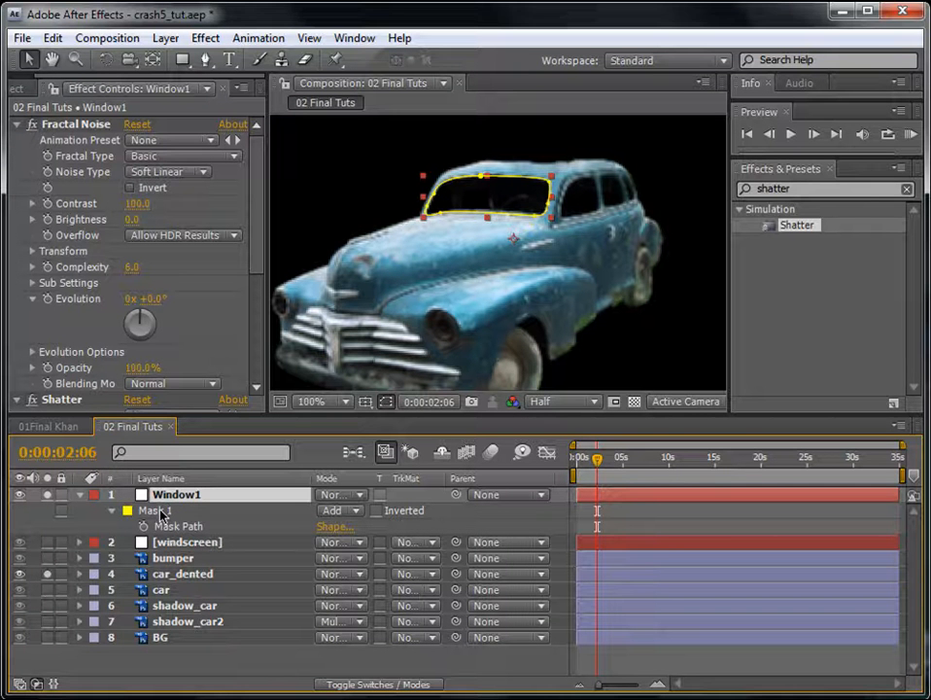
{"action": "left_click", "coordinate": [161, 514]}
{"action": "key", "text": "m"}
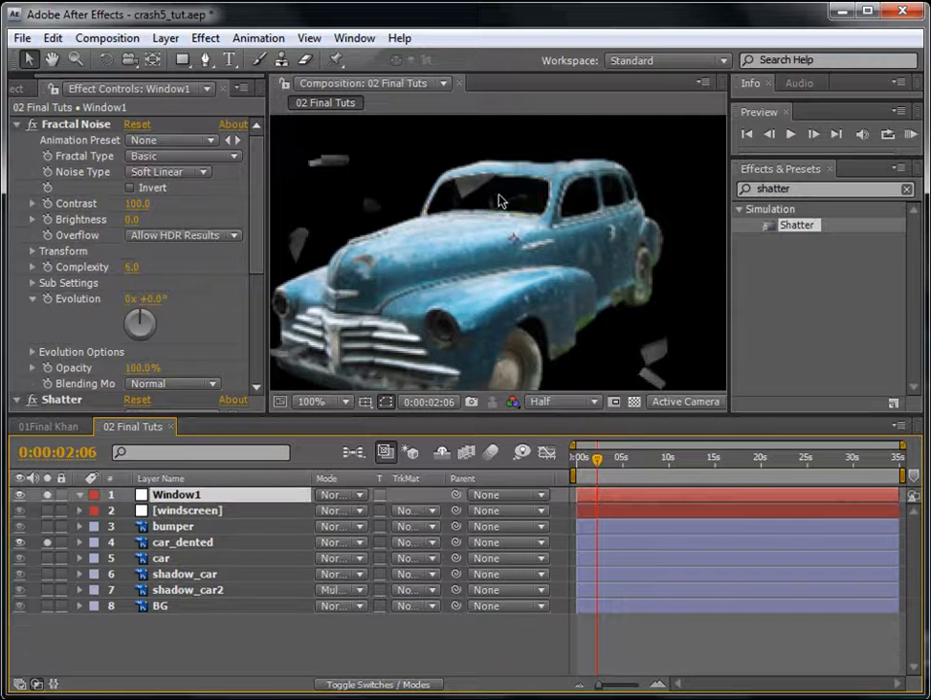
- Collapse and disable the Fractal Noise and Shatter effects on the Window1 layer
{"action": "left_click", "coordinate": [17, 124]}
{"action": "left_click", "coordinate": [17, 140]}
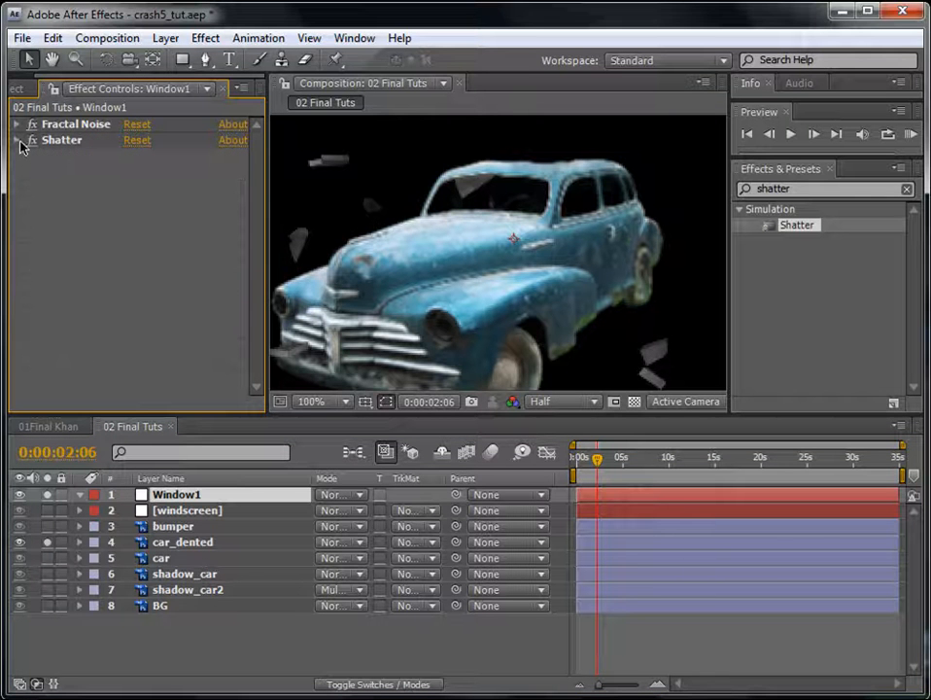
{"action": "left_click", "coordinate": [32, 125]}
{"action": "left_click", "coordinate": [32, 140]}
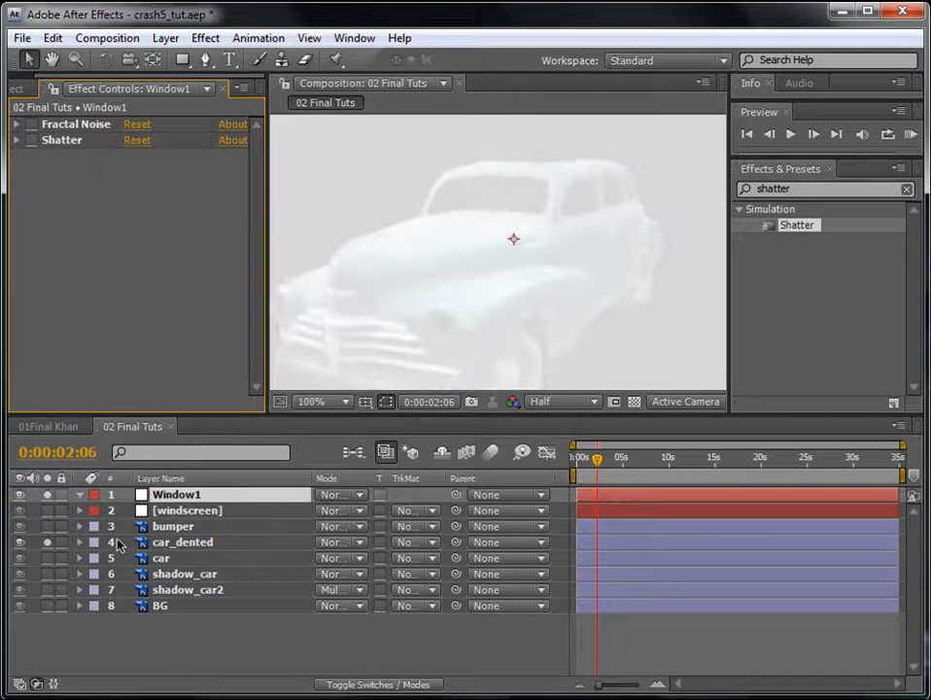
{"action": "left_click", "coordinate": [194, 498]}
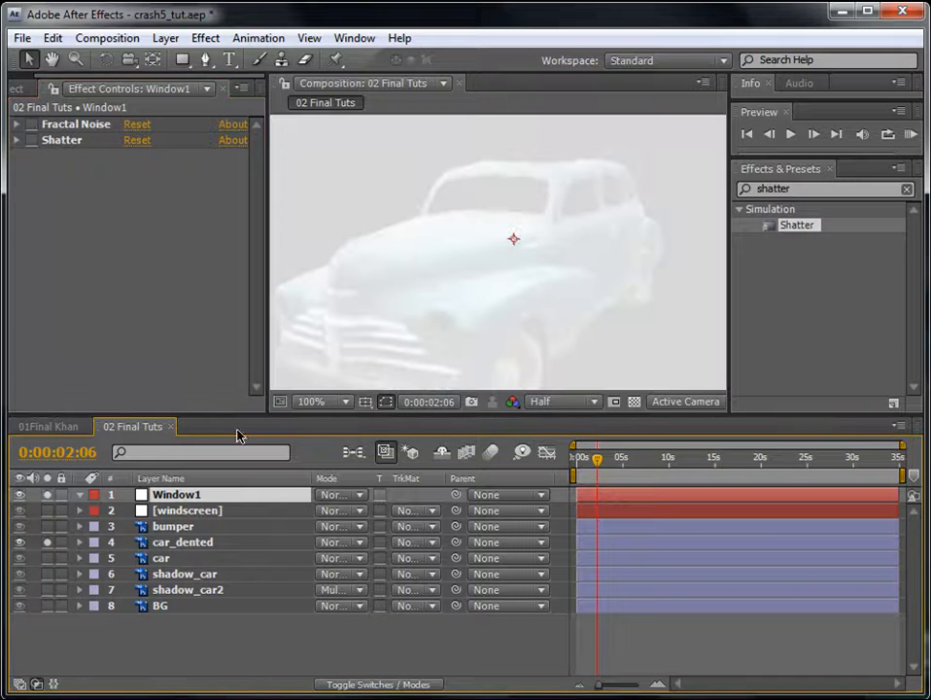
- Unsolo the Window1 layer and draw a closed Pen mask on it around the car's front side window
{"action": "left_click", "coordinate": [46, 495]}
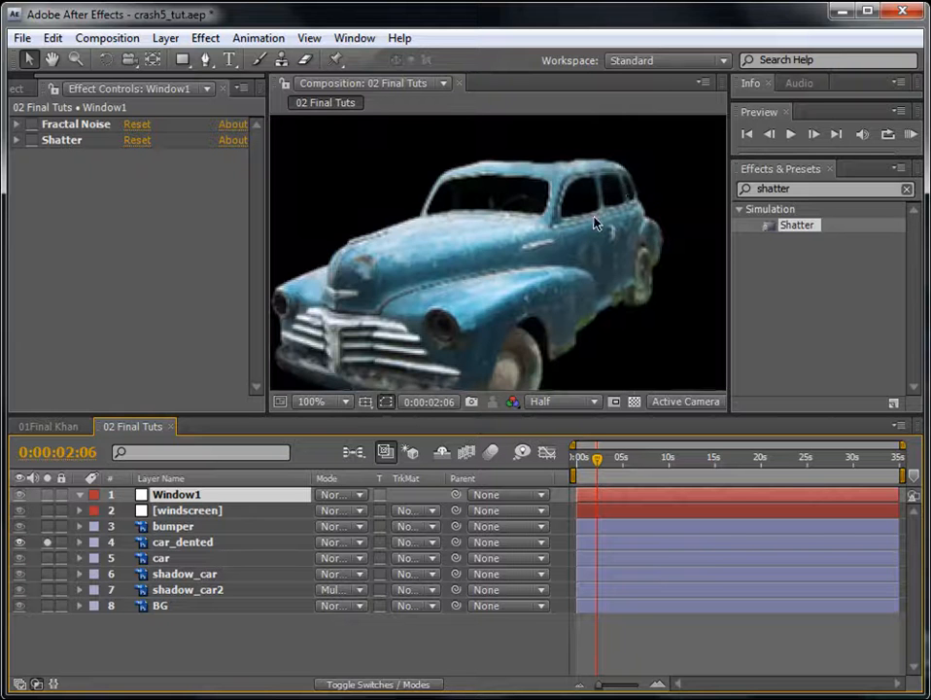
{"action": "scroll", "coordinate": [594, 224], "scroll_direction": "up", "scroll_amount": 1}
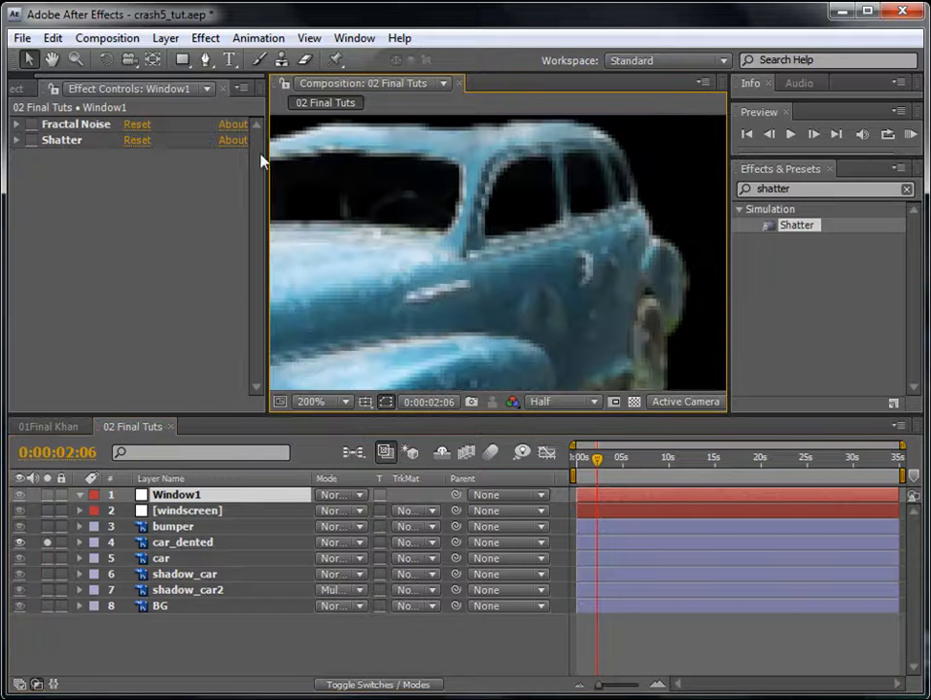
{"action": "left_click", "coordinate": [205, 60]}
{"action": "left_click", "coordinate": [483, 237]}
{"action": "left_click", "coordinate": [517, 160]}
{"action": "left_click", "coordinate": [550, 159]}
{"action": "left_click", "coordinate": [556, 207]}
{"action": "left_click", "coordinate": [558, 229]}
{"action": "left_click", "coordinate": [483, 236]}
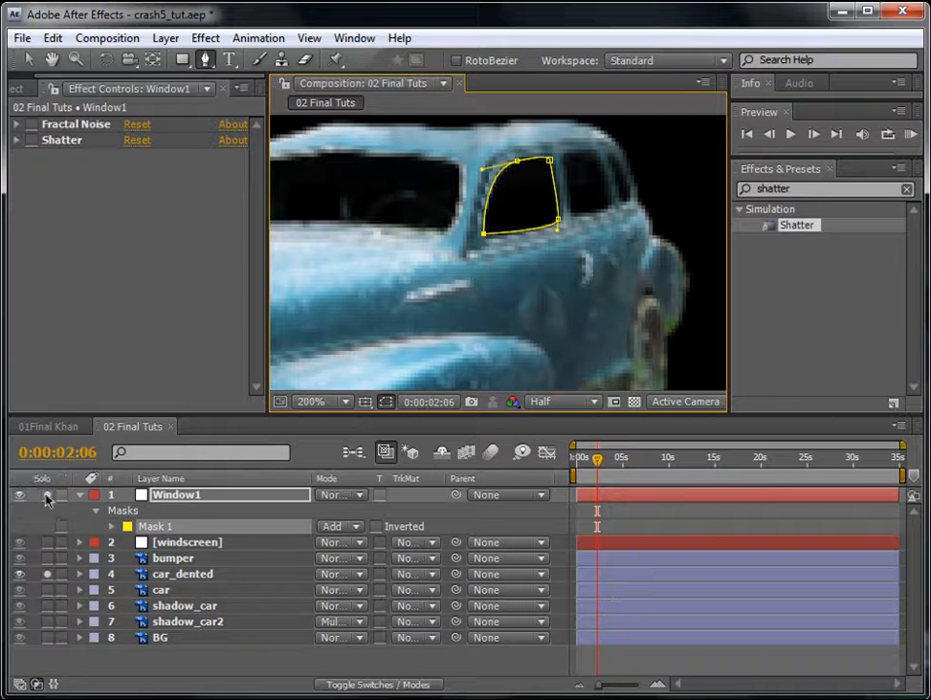
- Solo the Window1 layer again to show the masked side window over the car, and clear the selection
{"action": "left_click", "coordinate": [47, 495]}
{"action": "scroll", "coordinate": [440, 201], "scroll_direction": "down", "scroll_amount": 1}
{"action": "left_click", "coordinate": [664, 665]}
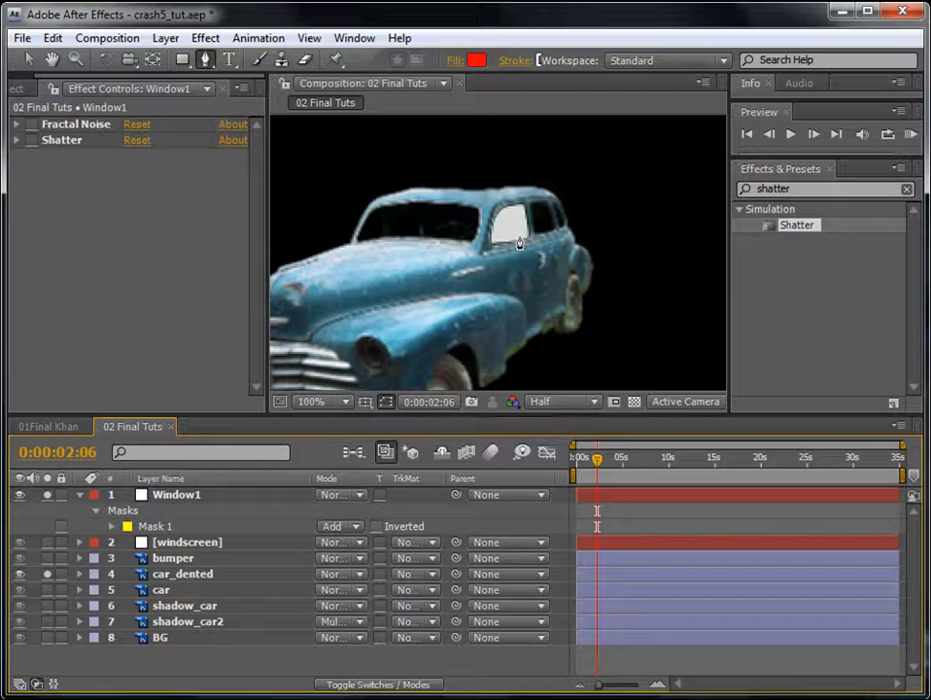
- Move the Force 1 position of Window1's Shatter effect to the centre of the front side window, about 572, 239
{"action": "left_click", "coordinate": [600, 498]}
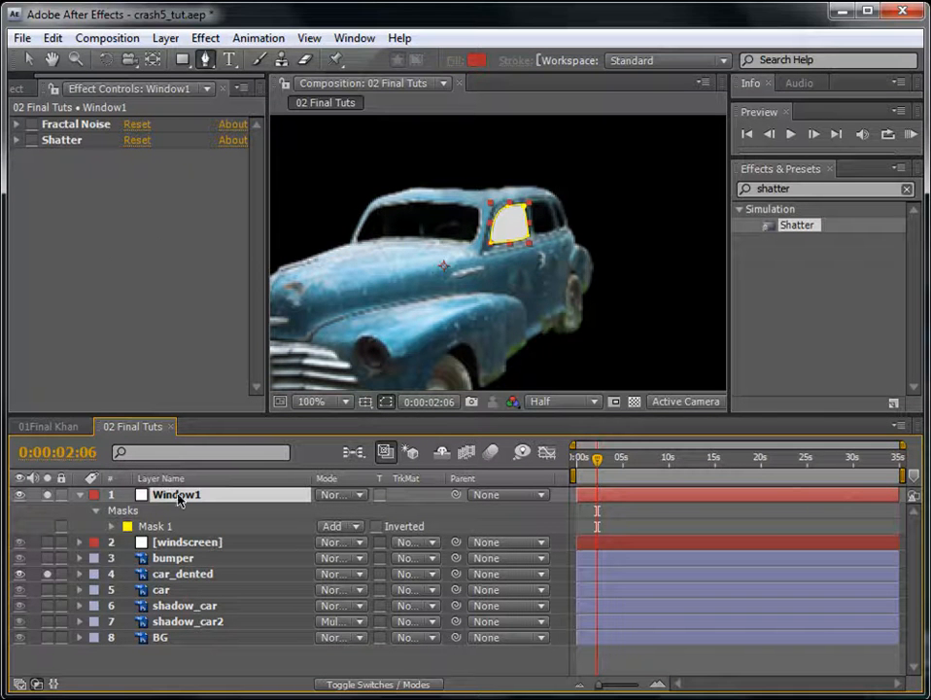
{"action": "key", "text": "e"}
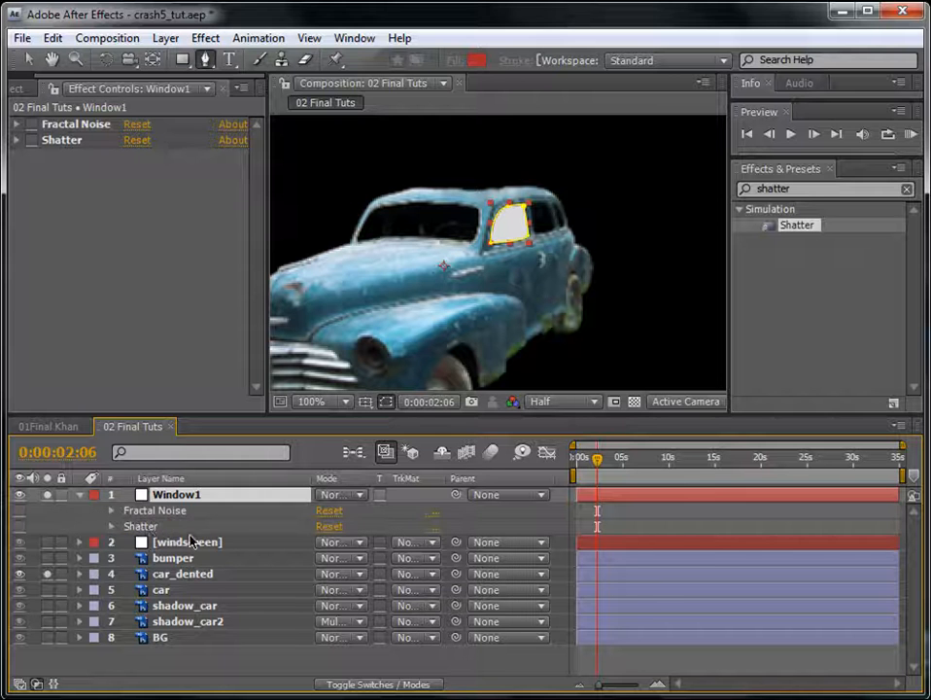
{"action": "left_click", "coordinate": [141, 526]}
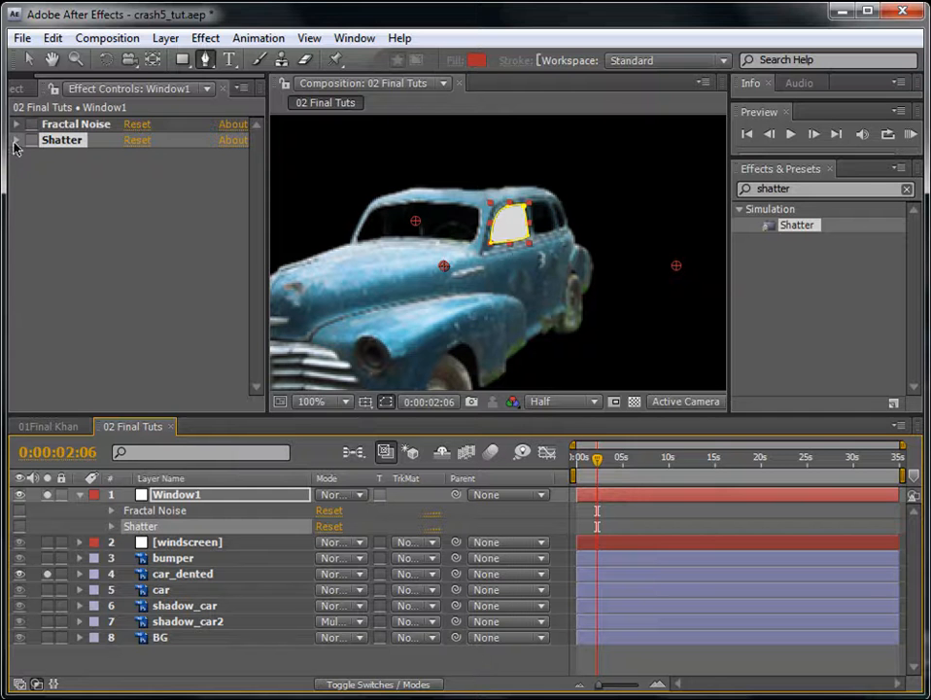
{"action": "left_click", "coordinate": [16, 141]}
{"action": "left_click", "coordinate": [32, 60]}
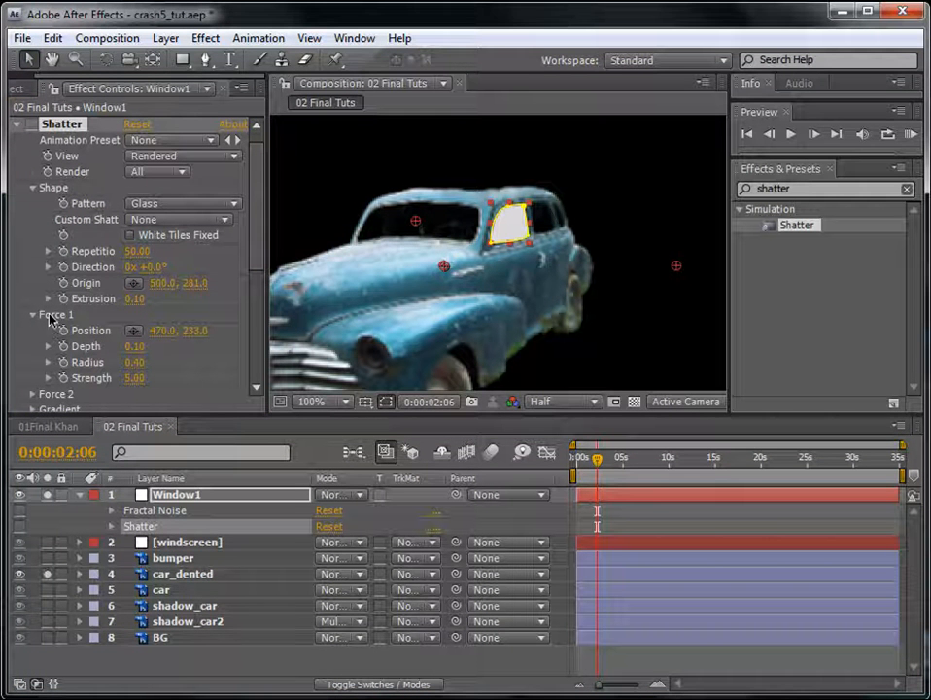
{"action": "left_click", "coordinate": [144, 335]}
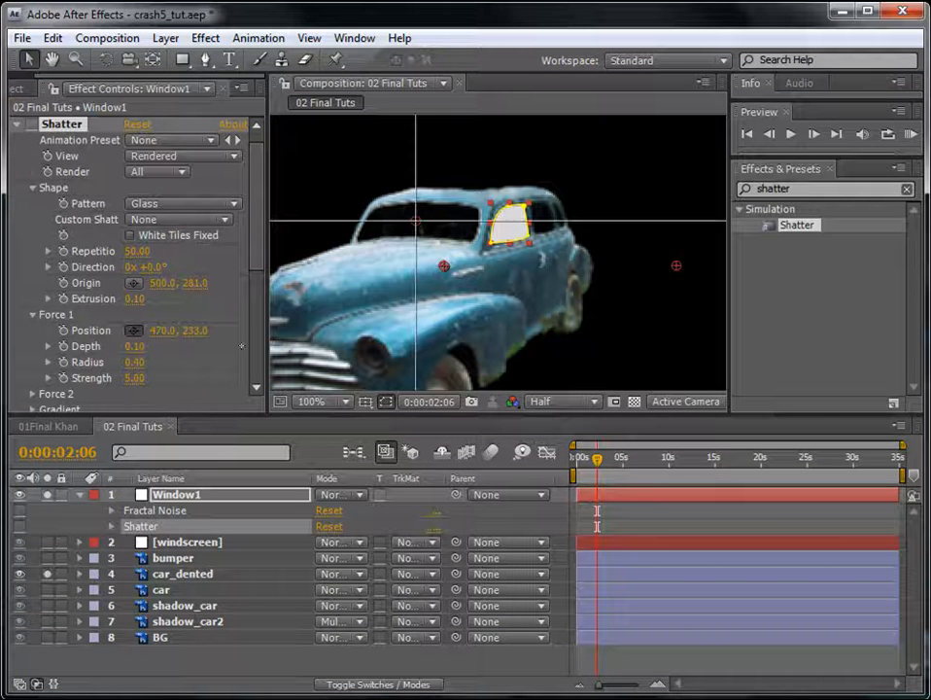
{"action": "left_click", "coordinate": [510, 227]}
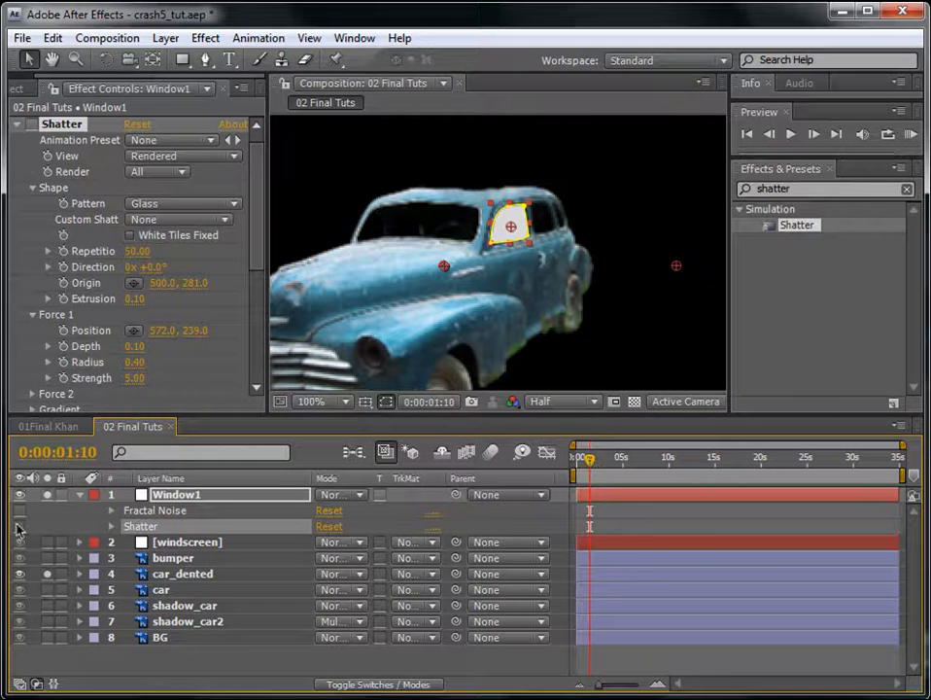
- Toggle the Shatter effect on Window1 to compare the side window with and without it, leaving it off
{"action": "left_click", "coordinate": [19, 526]}
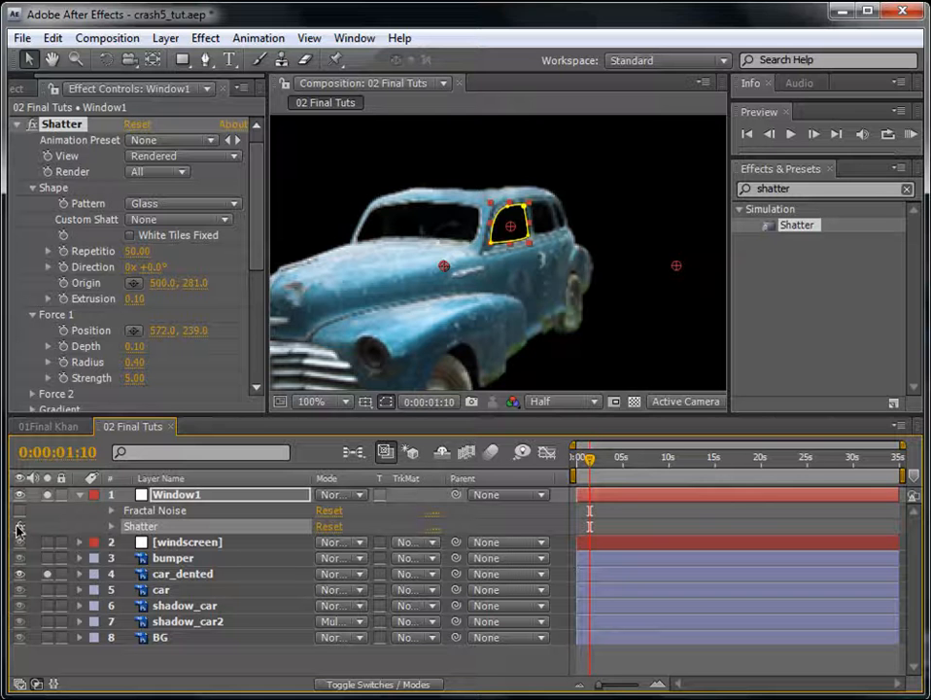
{"action": "left_click", "coordinate": [19, 528]}
{"action": "left_click", "coordinate": [19, 528]}
{"action": "left_click", "coordinate": [19, 528]}
{"action": "left_click", "coordinate": [612, 510]}
{"action": "left_click", "coordinate": [612, 497]}
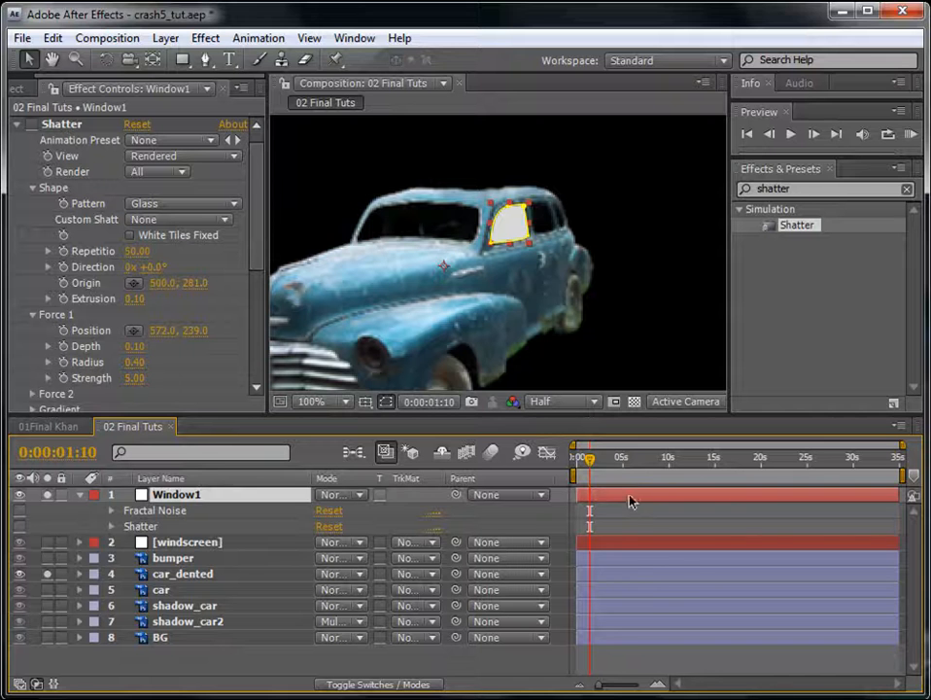
{"action": "left_click", "coordinate": [633, 516]}
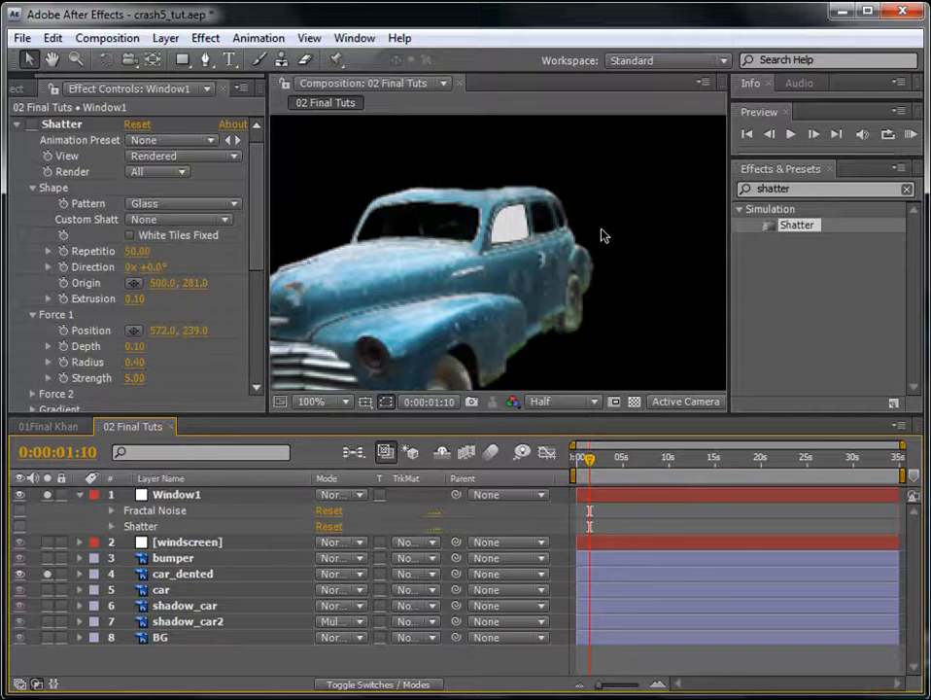
- Duplicate the Window1 layer and delete Mask 1 from the copy
{"action": "left_click", "coordinate": [609, 495]}
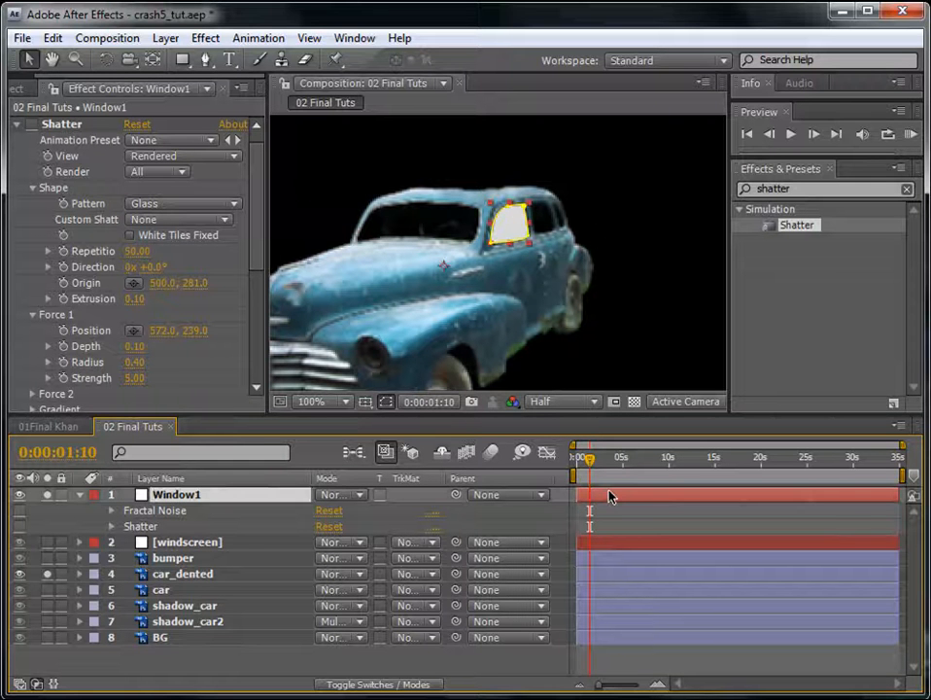
{"action": "key", "text": "ctrl+d"}
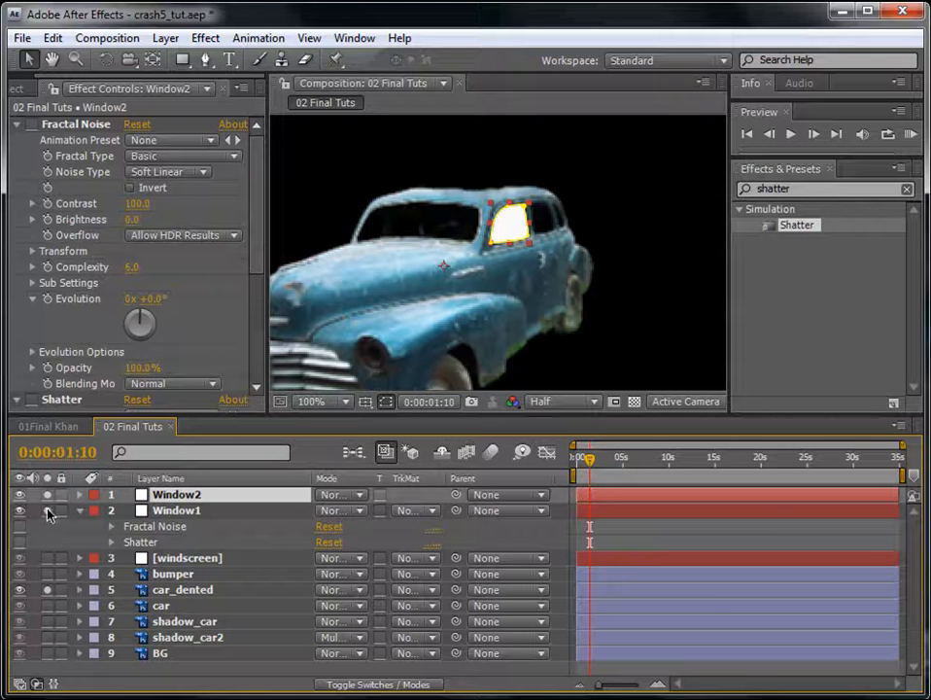
{"action": "key", "text": "e"}
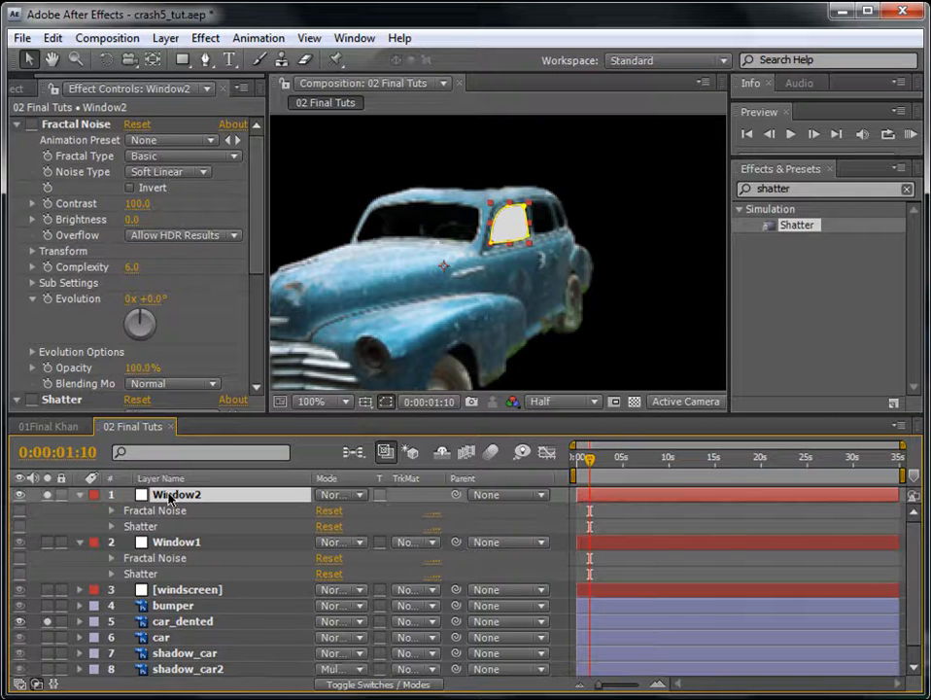
{"action": "key", "text": "m"}
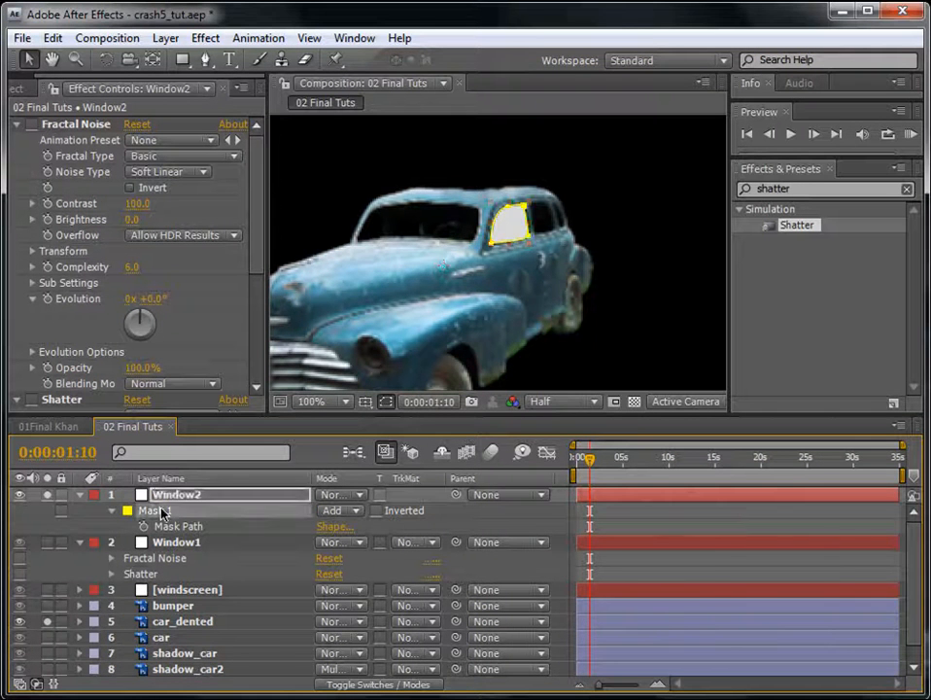
{"action": "key", "text": "Delete"}
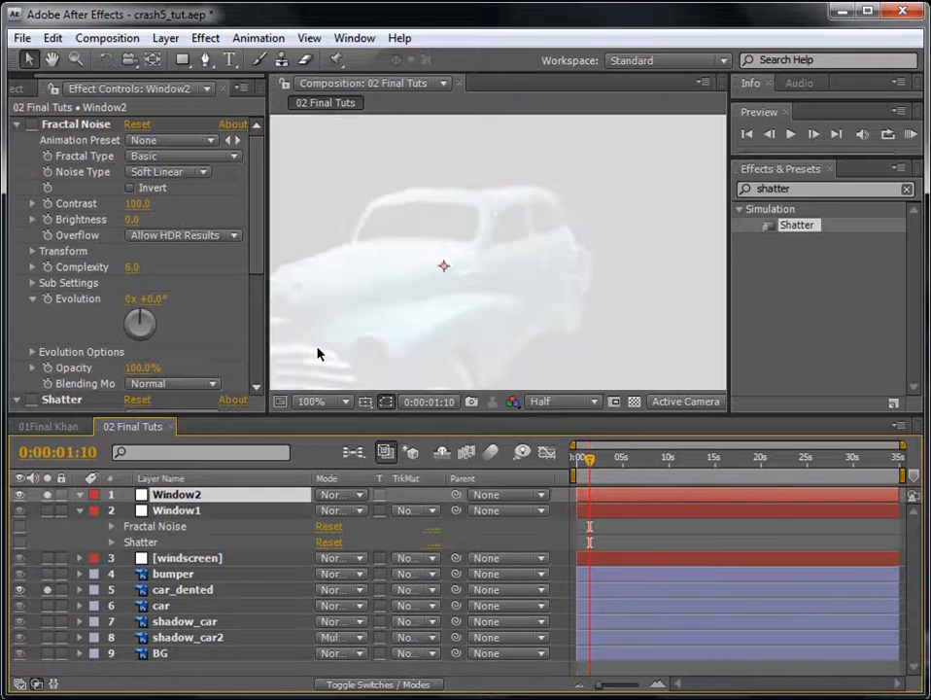
- Unsolo the Window2 layer and draw a closed, curved Pen mask on it around the car's second side window
{"action": "left_click", "coordinate": [48, 496]}
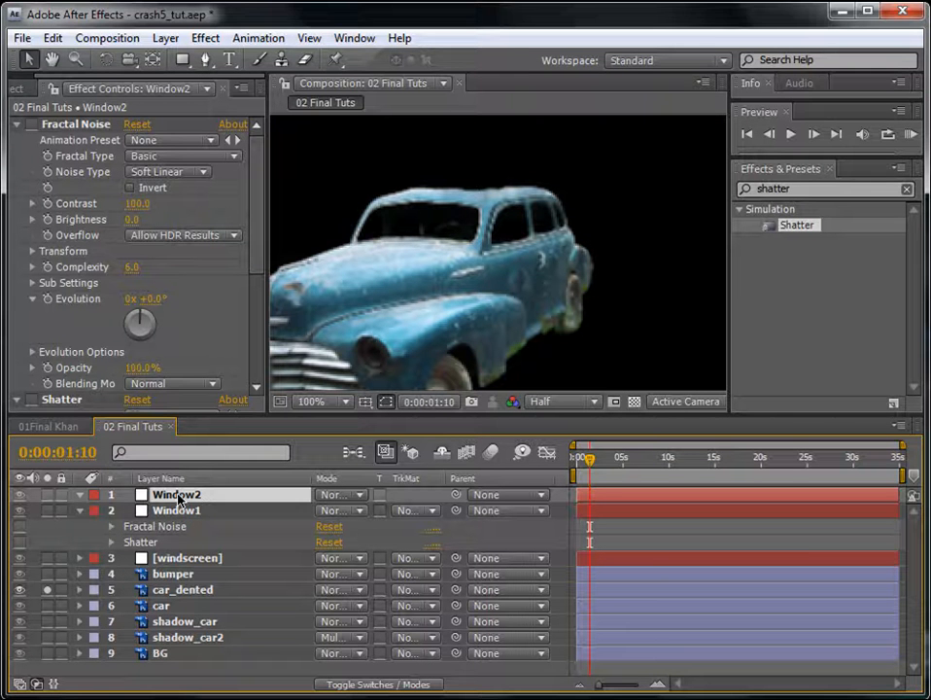
{"action": "left_click", "coordinate": [205, 59]}
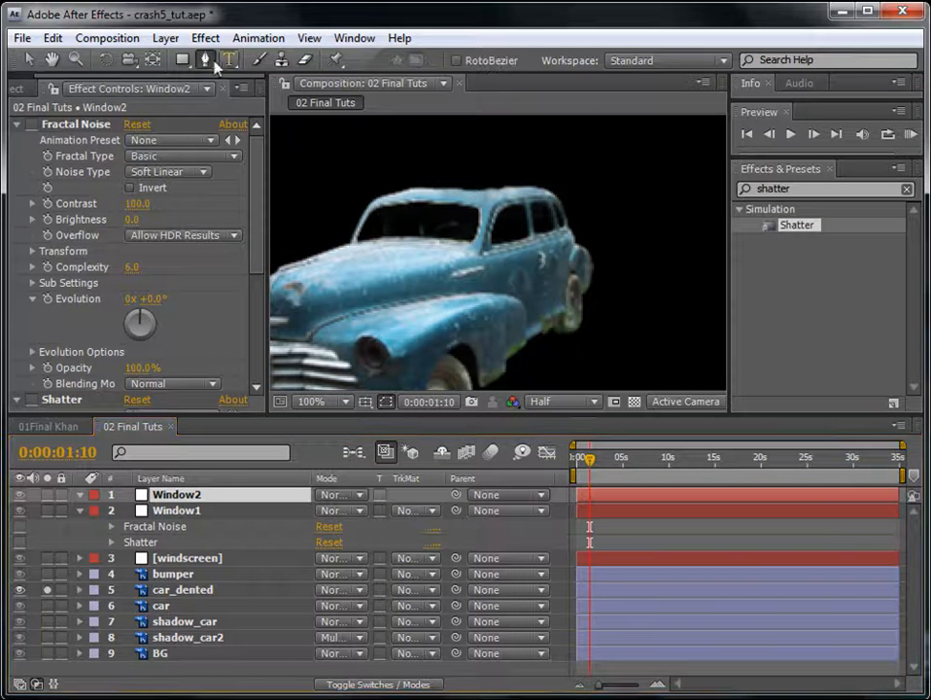
{"action": "key", "text": "period"}
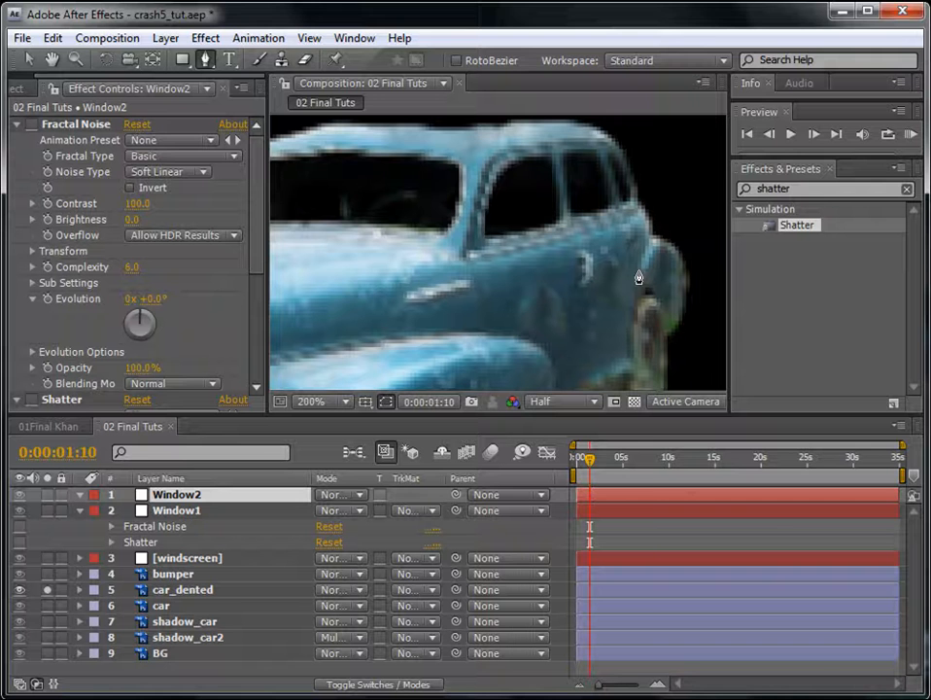
{"action": "left_click", "coordinate": [562, 406]}
{"action": "left_click", "coordinate": [563, 393]}
{"action": "key", "text": "period"}
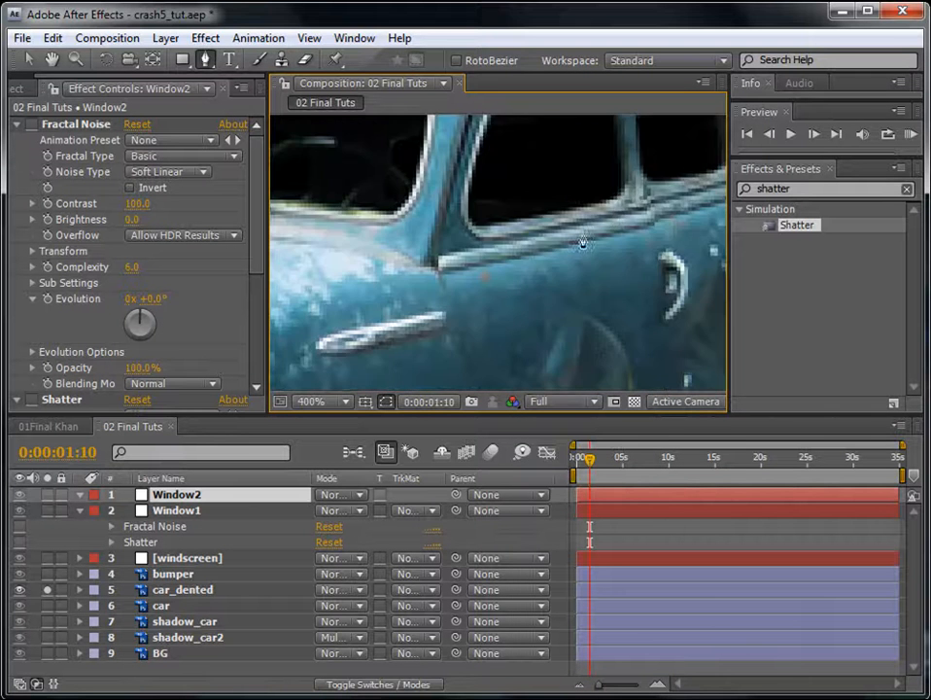
{"action": "left_click_drag", "start_coordinate": [617, 204], "coordinate": [491, 347]}
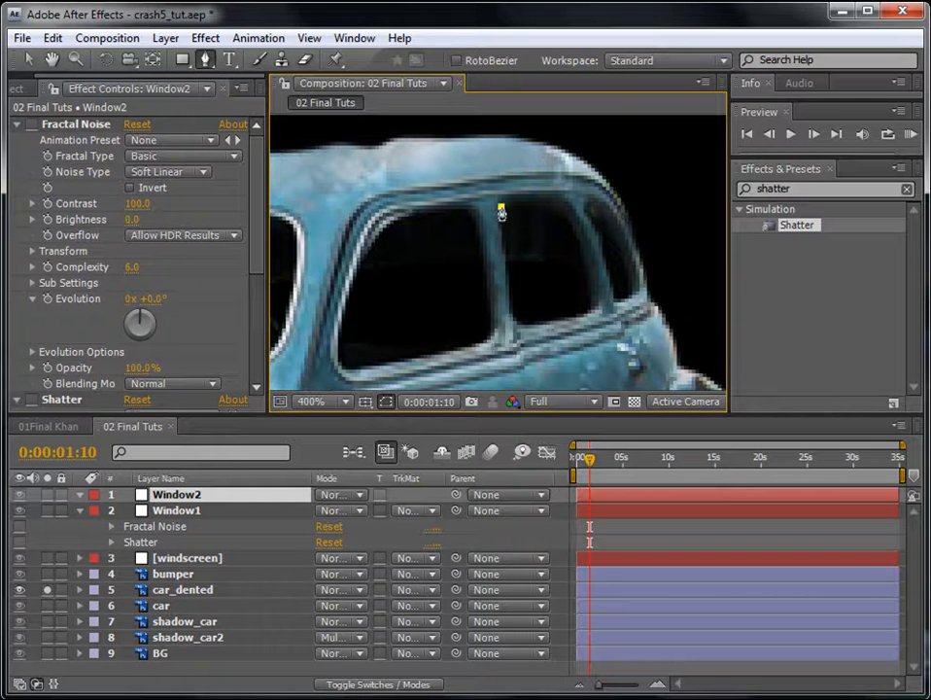
{"action": "left_click_drag", "start_coordinate": [561, 213], "coordinate": [578, 235]}
{"action": "left_click_drag", "start_coordinate": [591, 304], "coordinate": [589, 313]}
{"action": "left_click_drag", "start_coordinate": [519, 323], "coordinate": [509, 292]}
{"action": "key", "text": "ctrl+z"}
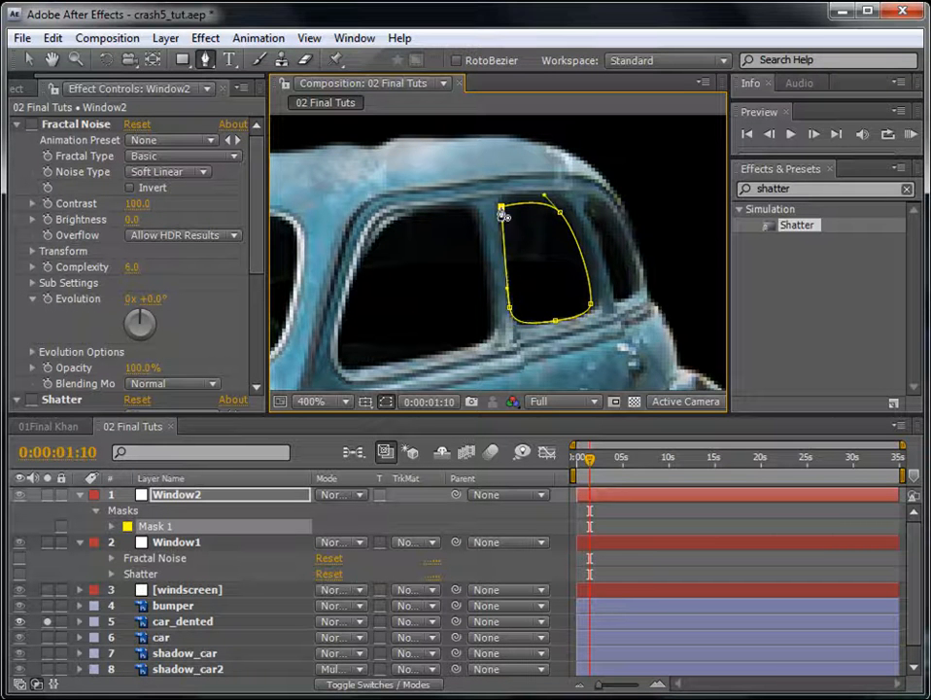
{"action": "left_click_drag", "start_coordinate": [501, 207], "coordinate": [542, 195]}
{"action": "left_click", "coordinate": [661, 577]}
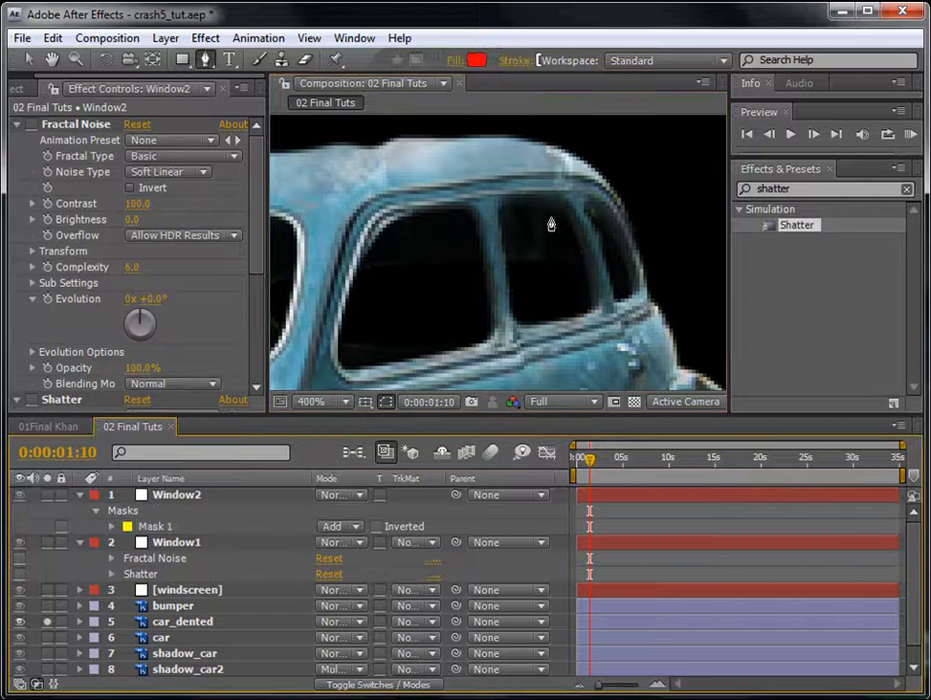
- Move the Force 1 position of Window2's Shatter effect to the centre of the second side window, about 607, 232
{"action": "left_click", "coordinate": [200, 494]}
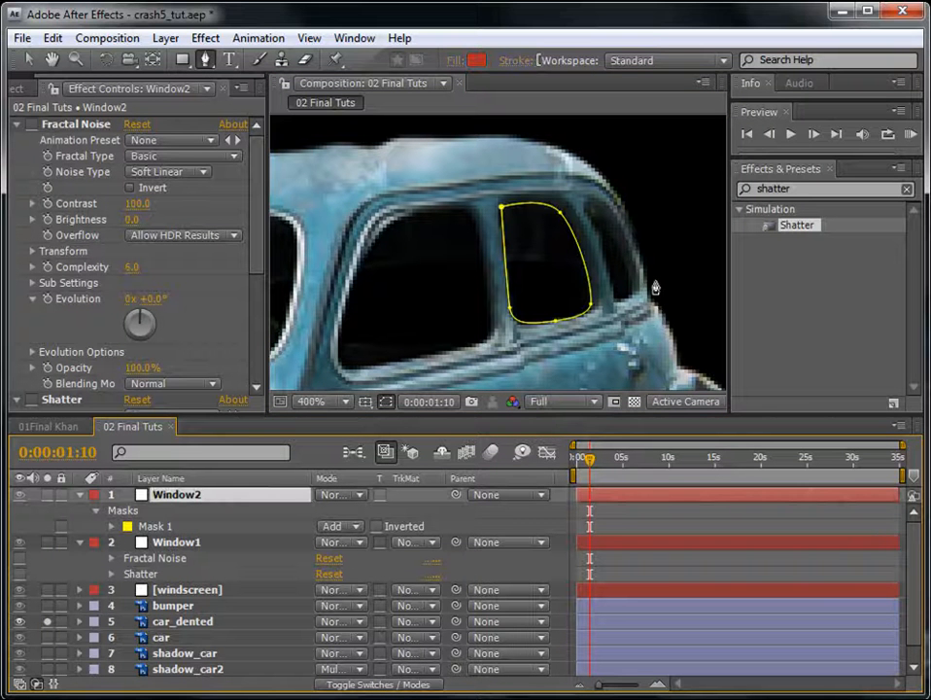
{"action": "key", "text": "e"}
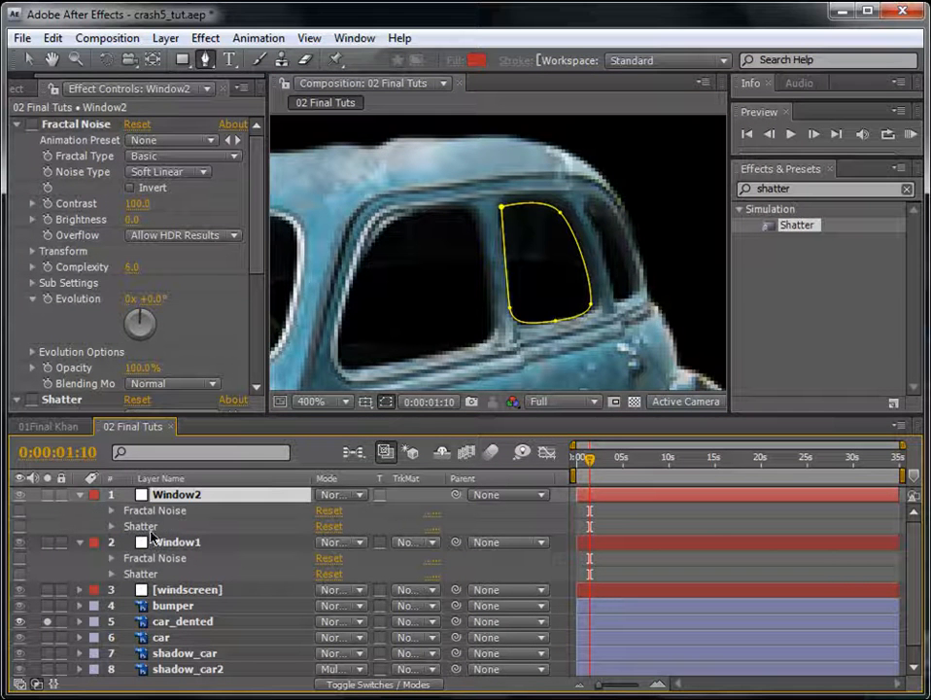
{"action": "left_click", "coordinate": [133, 526]}
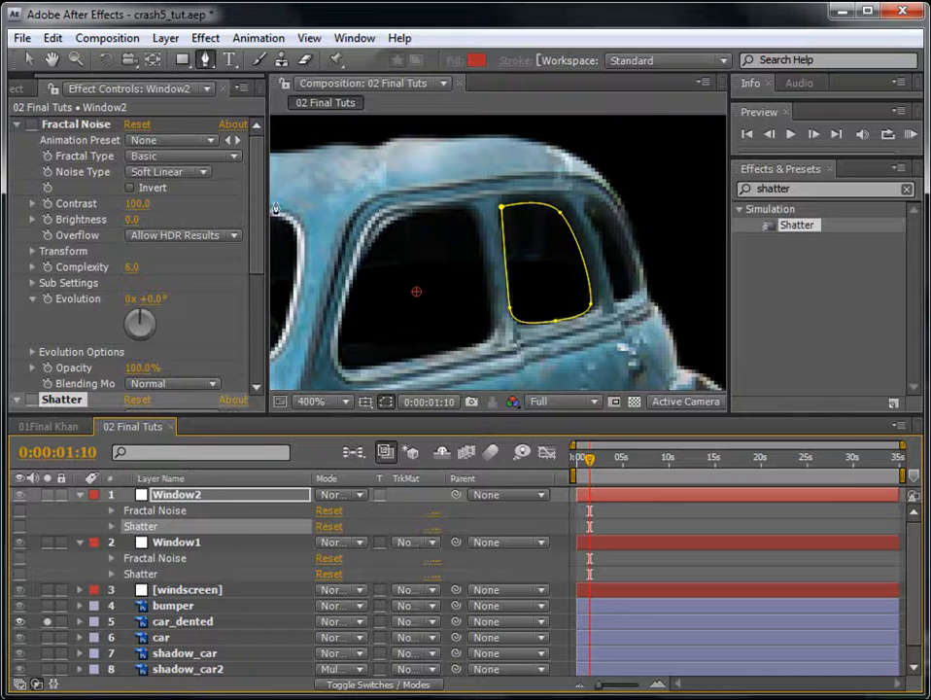
{"action": "scroll", "coordinate": [260, 281], "scroll_direction": "down", "scroll_amount": 3}
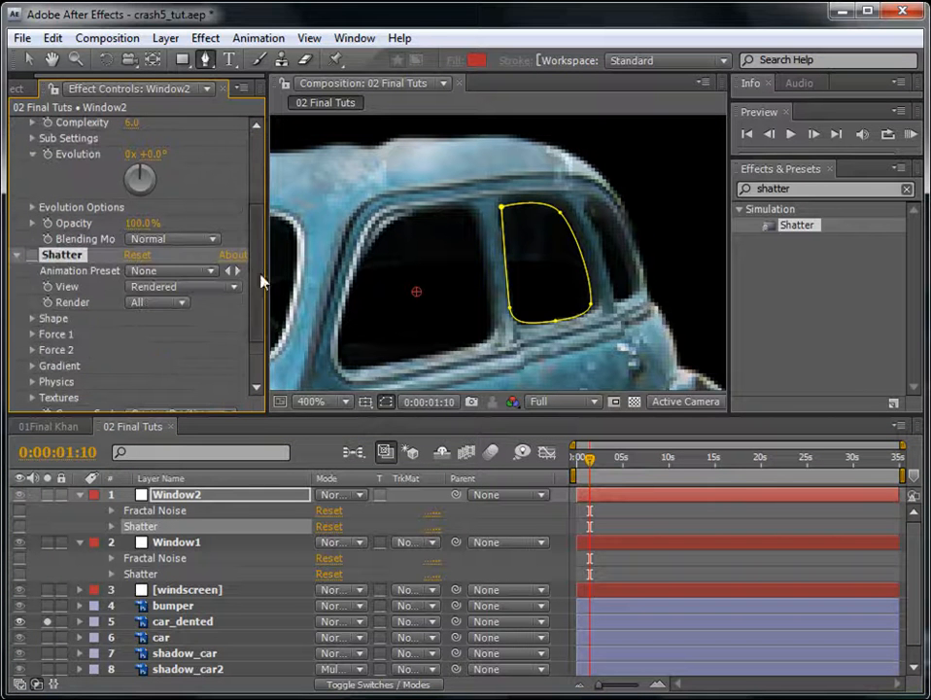
{"action": "scroll", "coordinate": [261, 298], "scroll_direction": "down", "scroll_amount": 2}
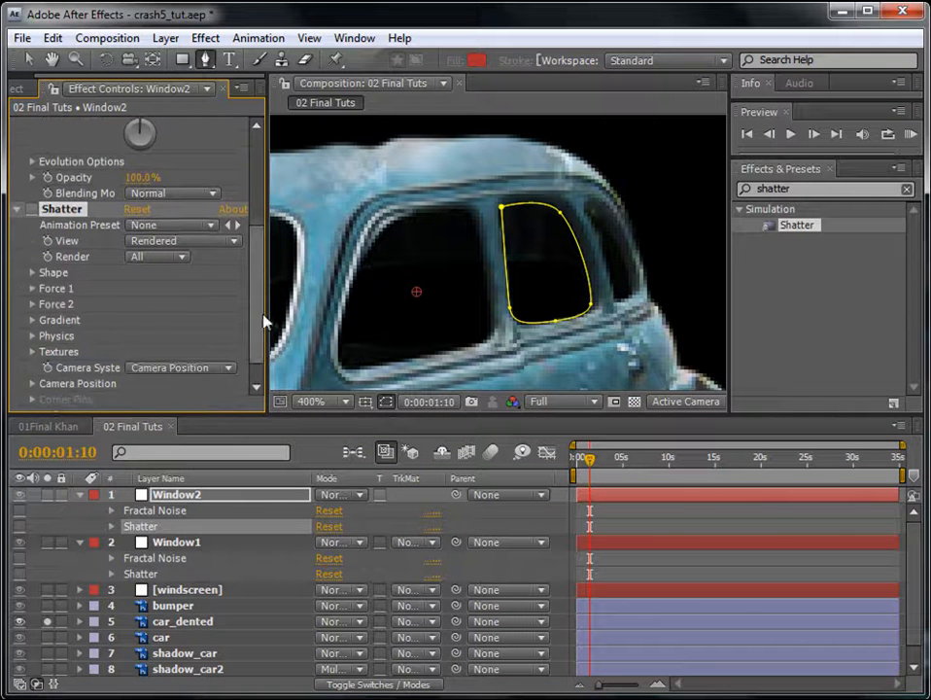
{"action": "left_click", "coordinate": [33, 289]}
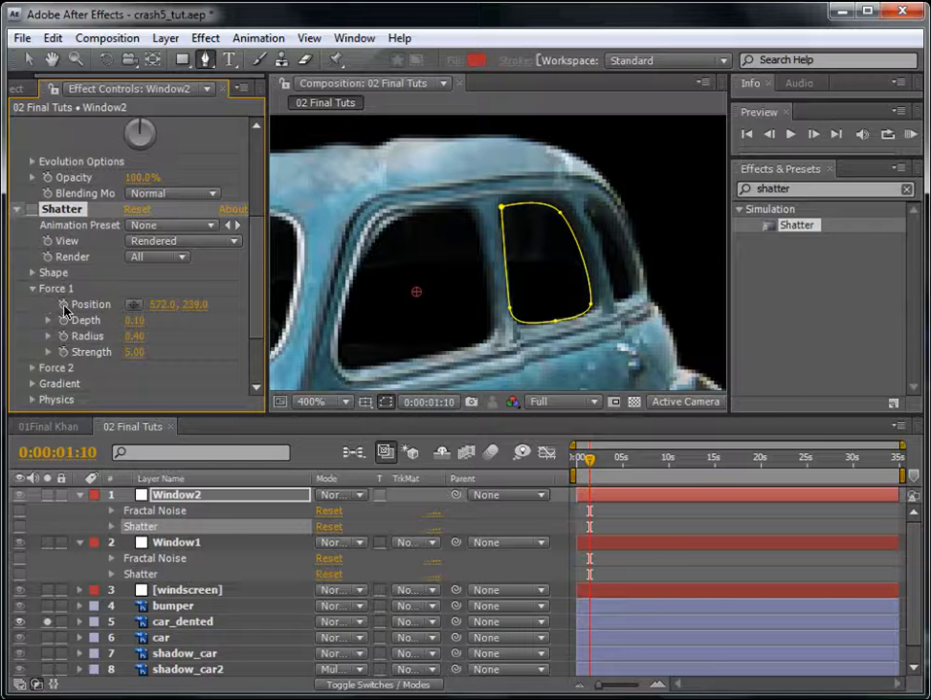
{"action": "left_click", "coordinate": [134, 307]}
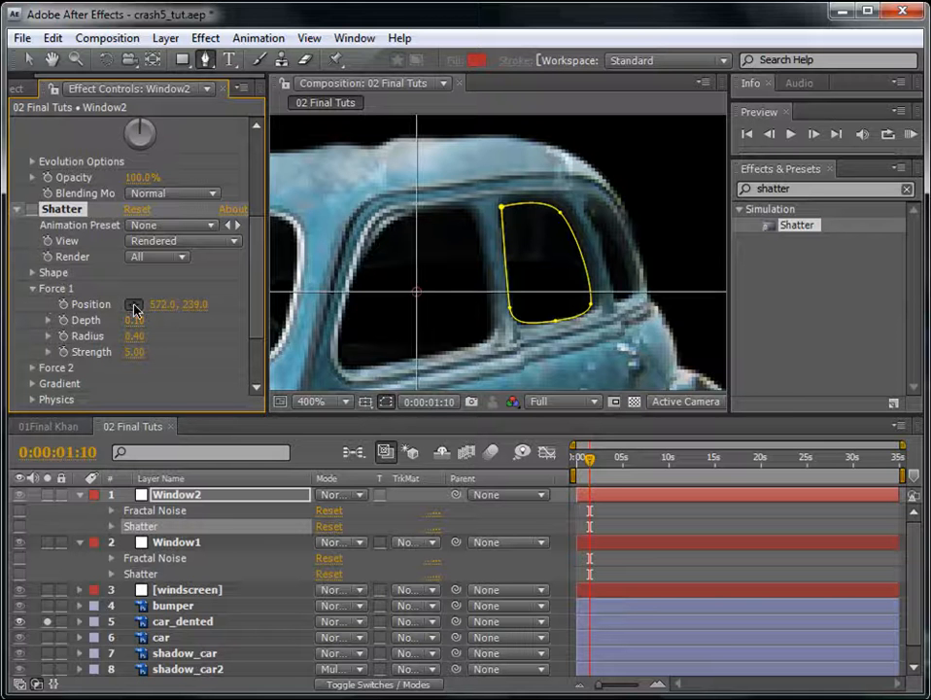
{"action": "left_click", "coordinate": [545, 271]}
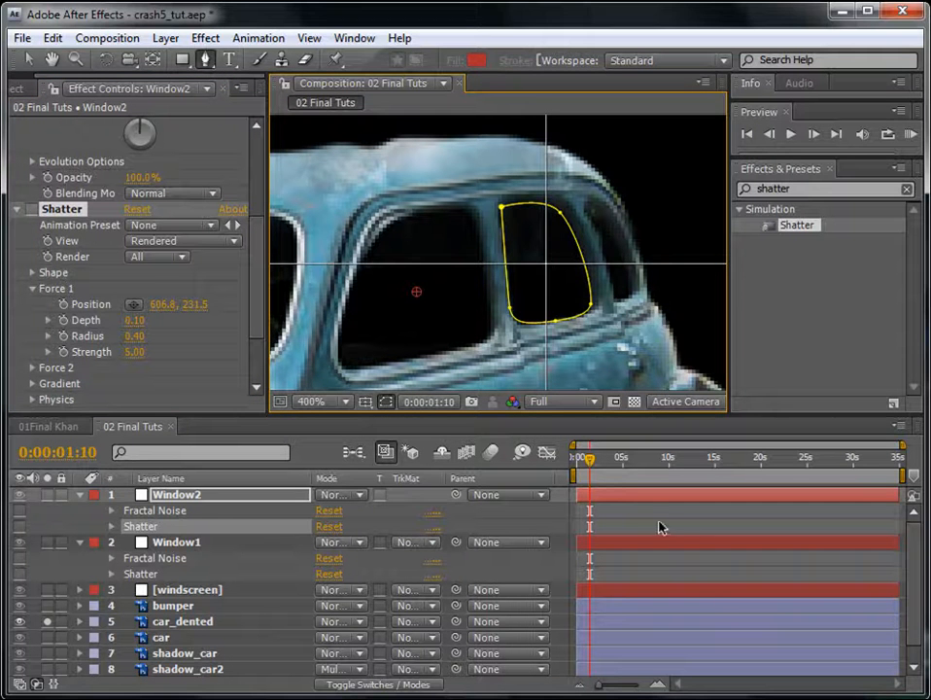
{"action": "left_click", "coordinate": [595, 497]}
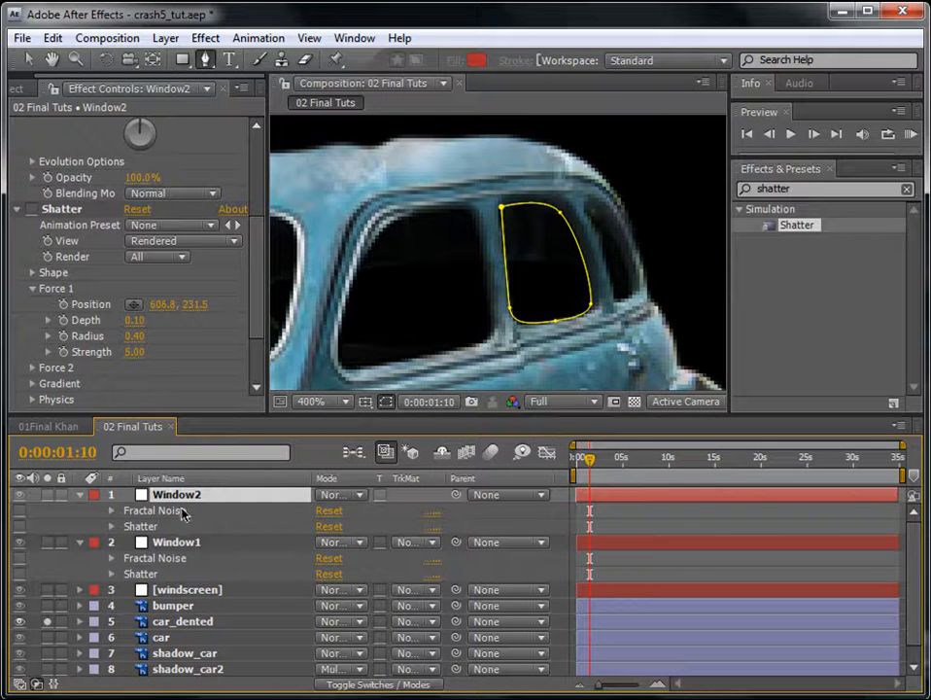
{"action": "left_click", "coordinate": [141, 526]}
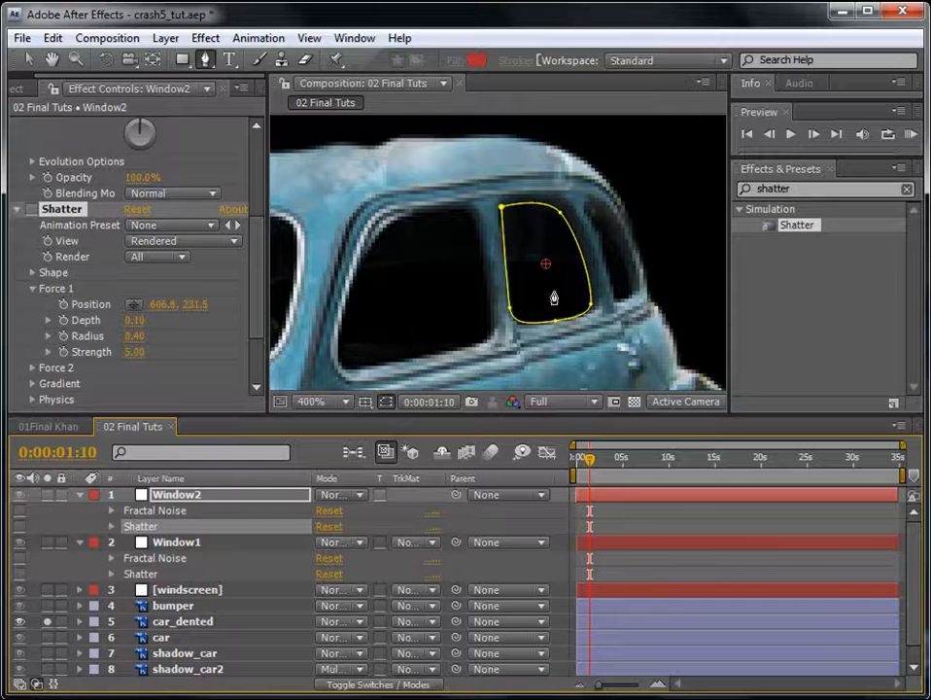
- Duplicate the Window2 layer and delete Mask 1 from the copy
{"action": "left_click", "coordinate": [651, 521]}
{"action": "left_click", "coordinate": [189, 497]}
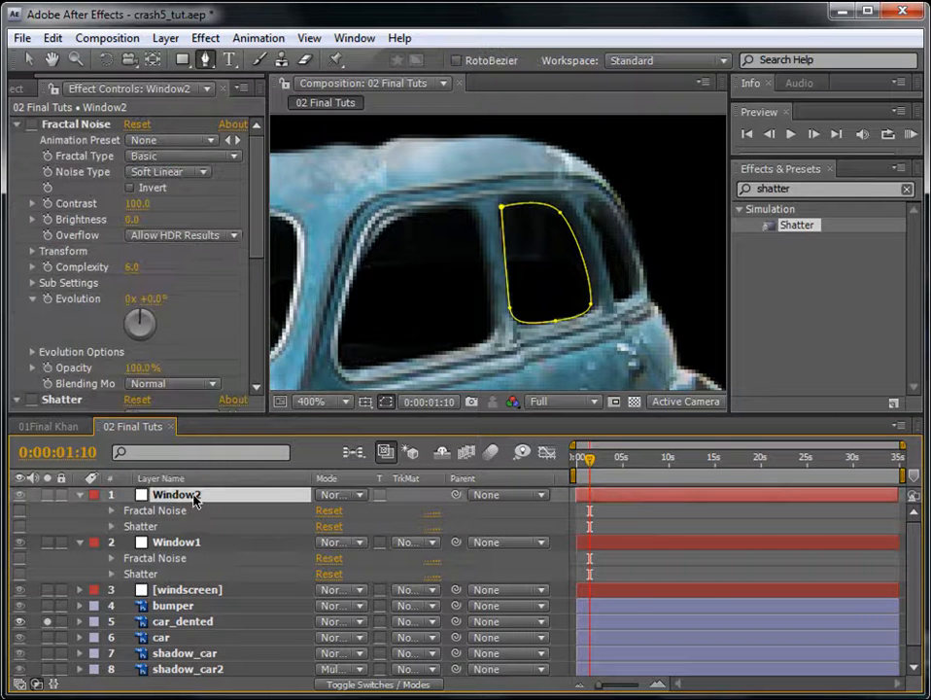
{"action": "left_click", "coordinate": [53, 39]}
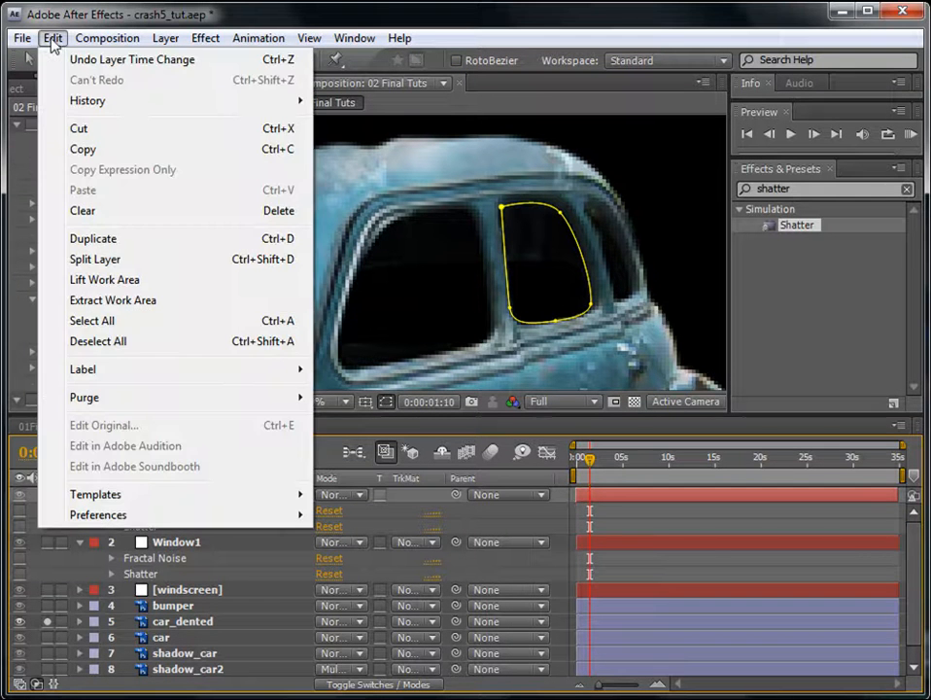
{"action": "left_click", "coordinate": [94, 238]}
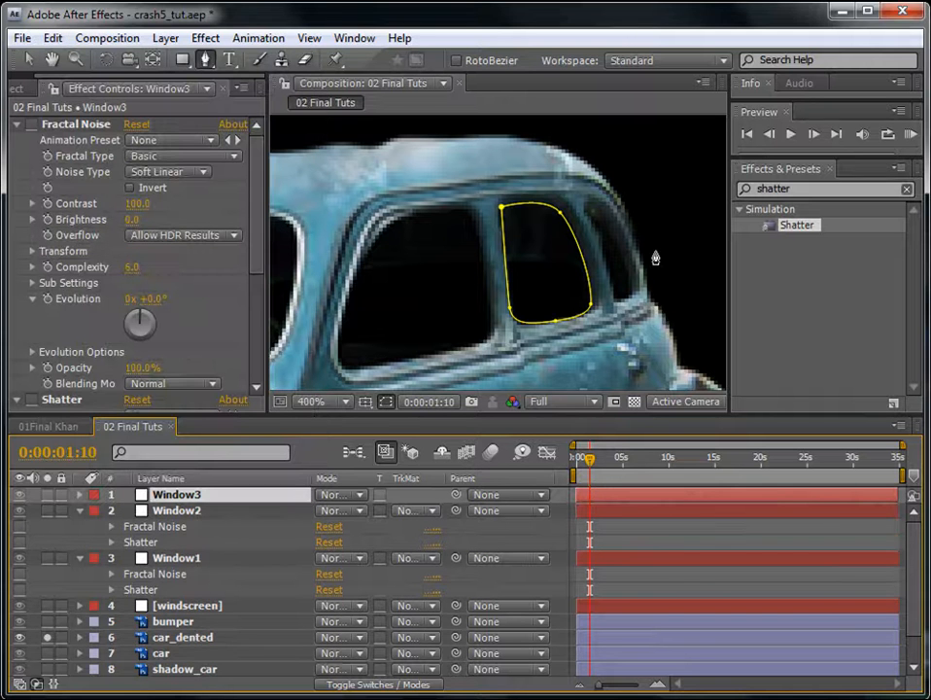
{"action": "left_click", "coordinate": [80, 511]}
{"action": "left_click", "coordinate": [80, 558]}
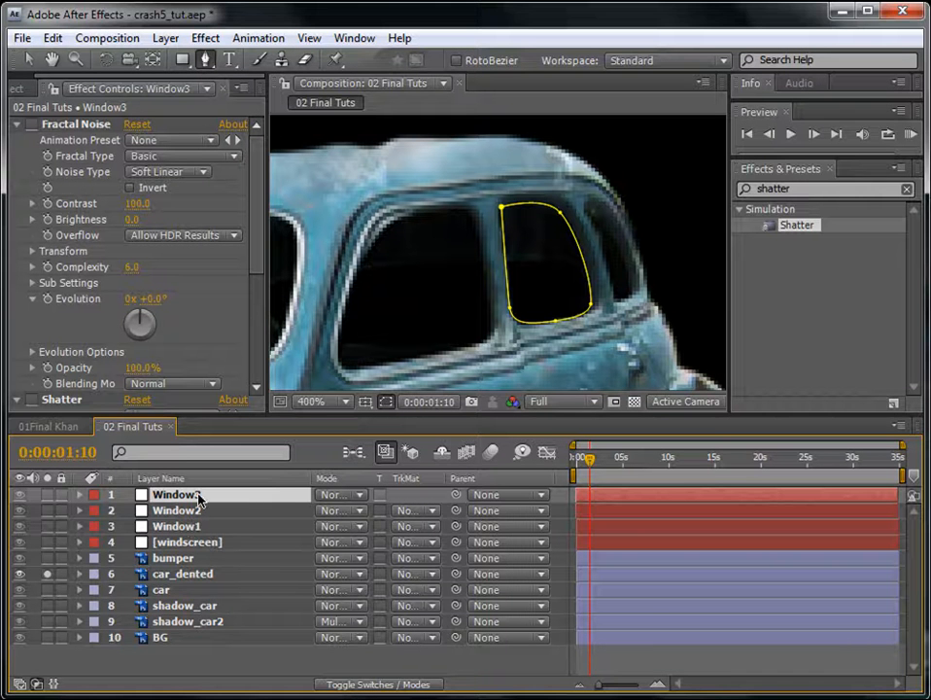
{"action": "key", "text": "m"}
{"action": "left_click", "coordinate": [161, 513]}
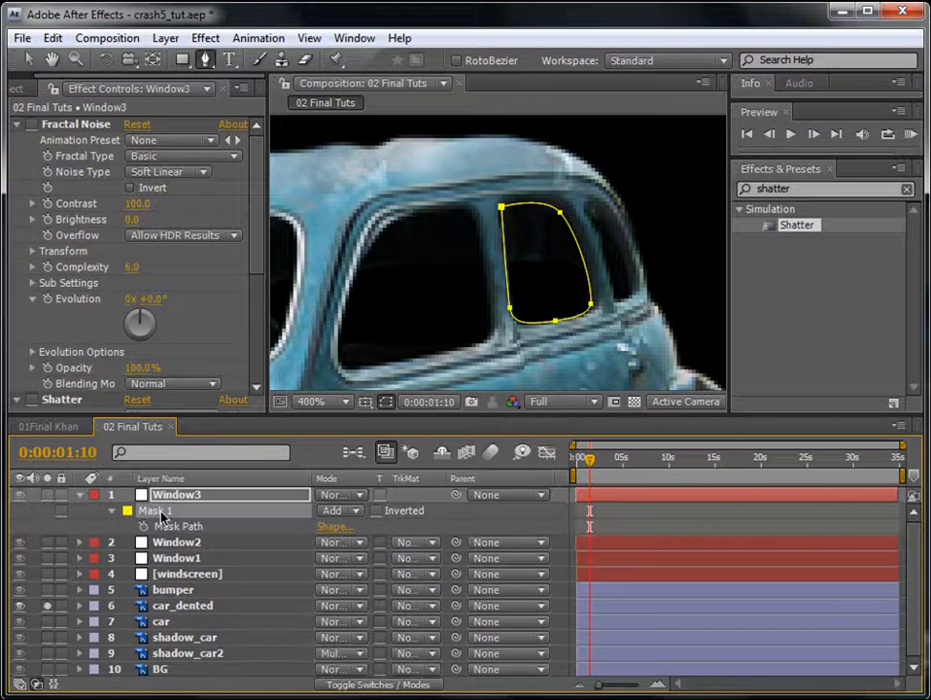
{"action": "key", "text": "Delete"}
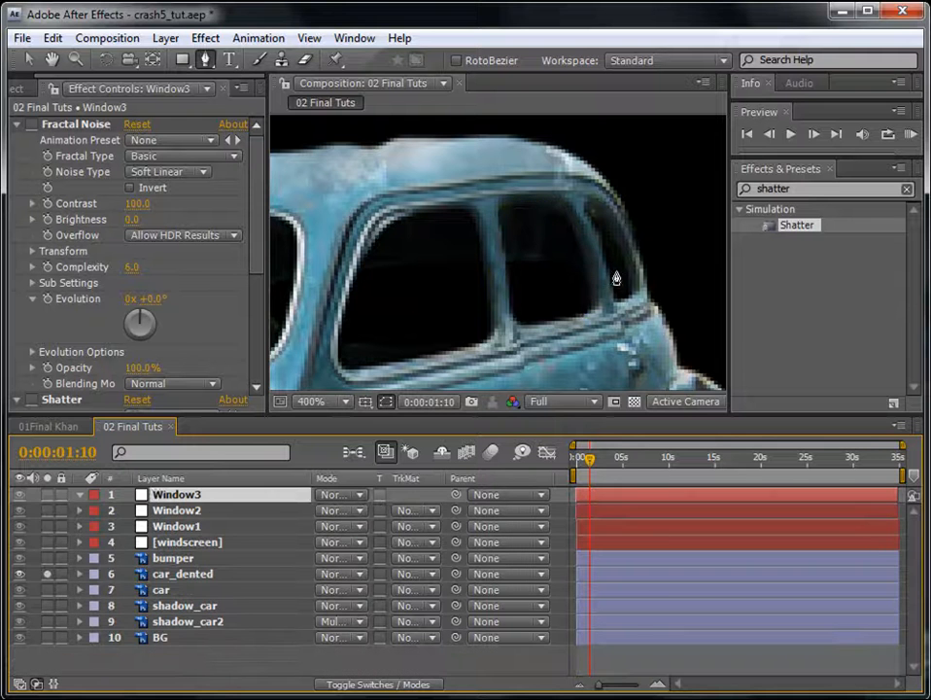
- Draw a closed three-point Pen mask with a curved rear edge on Window3 around the car's narrow rearmost side window
{"action": "left_click", "coordinate": [51, 495]}
{"action": "left_click", "coordinate": [51, 495]}
{"action": "scroll", "coordinate": [634, 290], "scroll_direction": "up", "scroll_amount": 1}
{"action": "key", "text": "space"}
{"action": "left_click_drag", "start_coordinate": [635, 292], "coordinate": [442, 293]}
{"action": "key", "text": "g"}
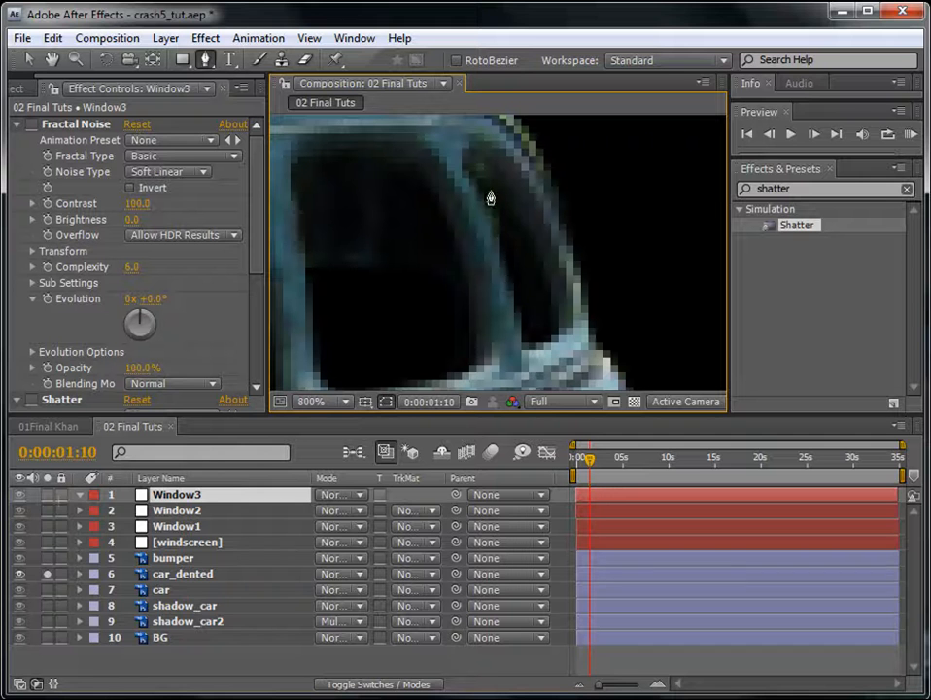
{"action": "left_click", "coordinate": [469, 156]}
{"action": "left_click", "coordinate": [561, 324]}
{"action": "left_click_drag", "start_coordinate": [561, 327], "coordinate": [518, 335]}
{"action": "left_click", "coordinate": [468, 157]}
{"action": "key", "text": "space"}
{"action": "left_click_drag", "start_coordinate": [469, 158], "coordinate": [468, 208]}
{"action": "left_click_drag", "start_coordinate": [587, 278], "coordinate": [580, 166]}
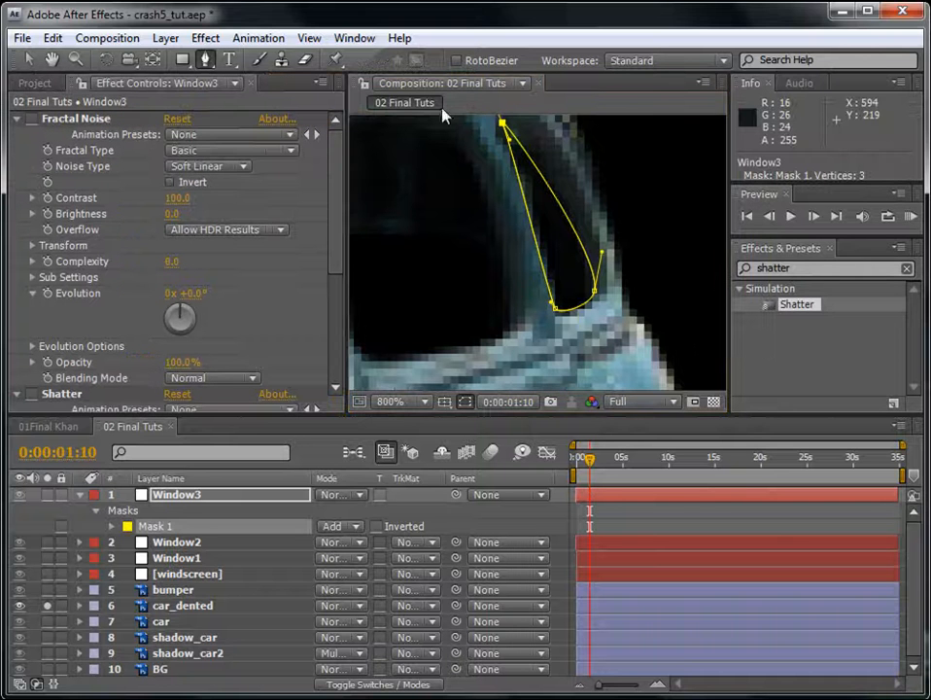
{"action": "key", "text": "comma"}
{"action": "key", "text": "comma"}
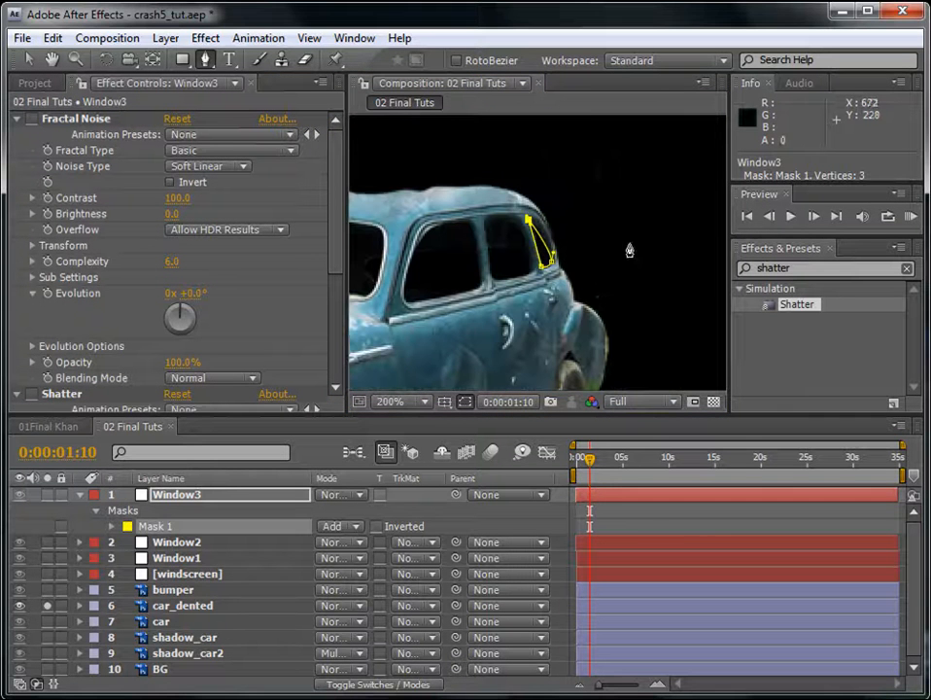
{"action": "left_click", "coordinate": [652, 526]}
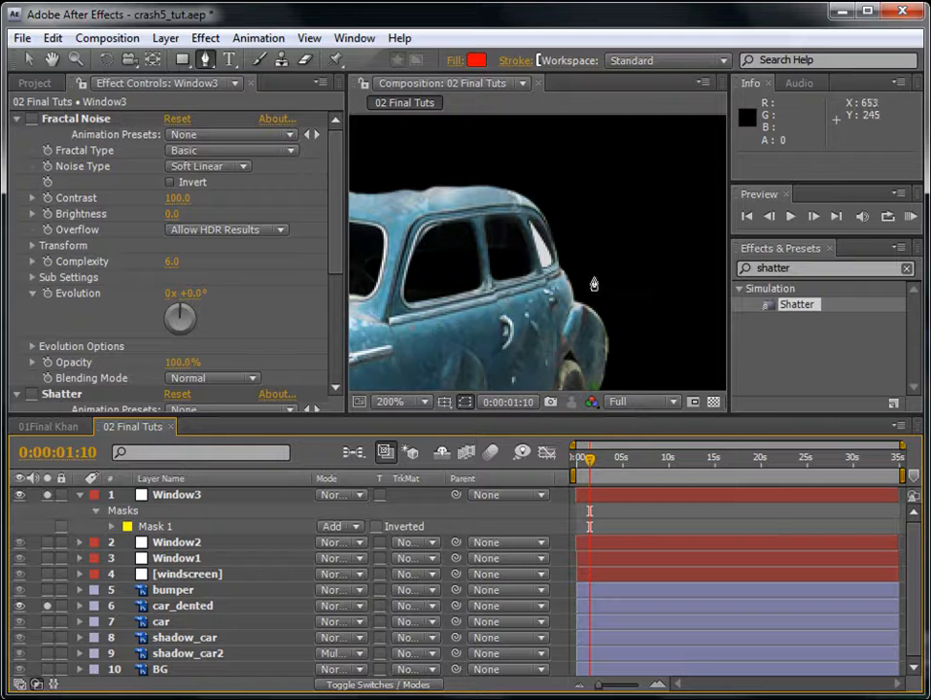
- Collapse the Window3 properties and hide the windscreen, Window1, Window2 and Window3 layers over the full unsoloed scene
{"action": "key", "text": "h"}
{"action": "left_click_drag", "start_coordinate": [586, 252], "coordinate": [646, 233]}
{"action": "scroll", "coordinate": [646, 233], "scroll_direction": "down", "scroll_amount": 1}
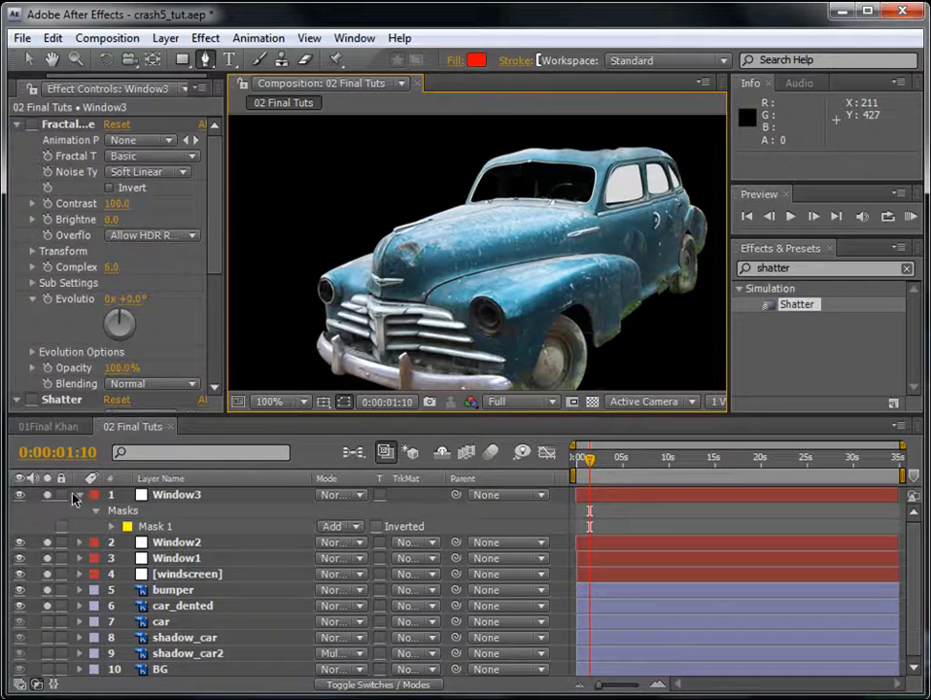
{"action": "left_click", "coordinate": [78, 497]}
{"action": "left_click", "coordinate": [187, 542]}
{"action": "key", "text": "e"}
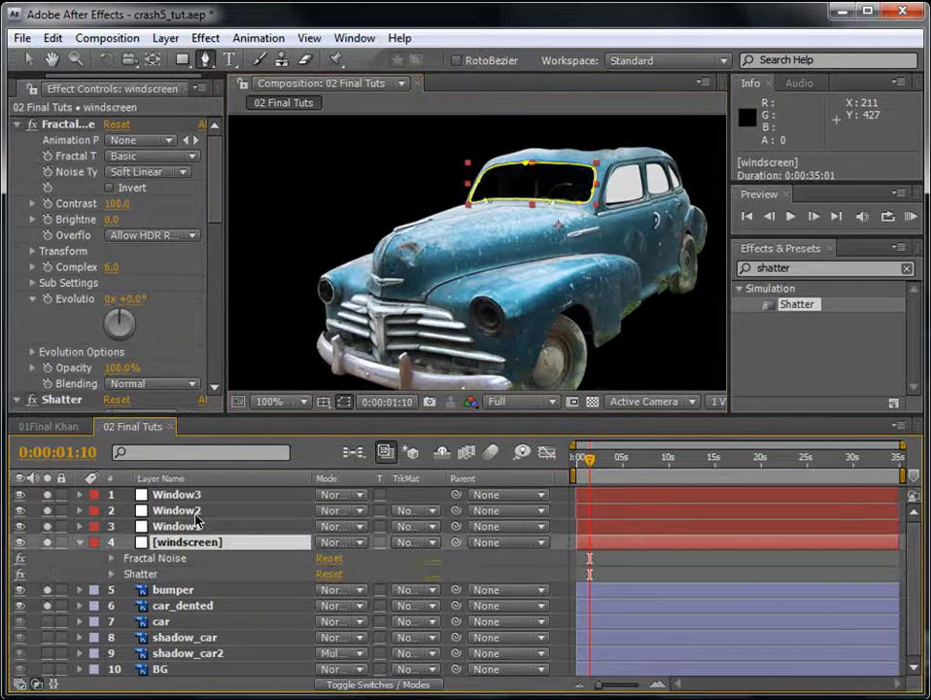
{"action": "left_click", "coordinate": [190, 496], "text": "shift"}
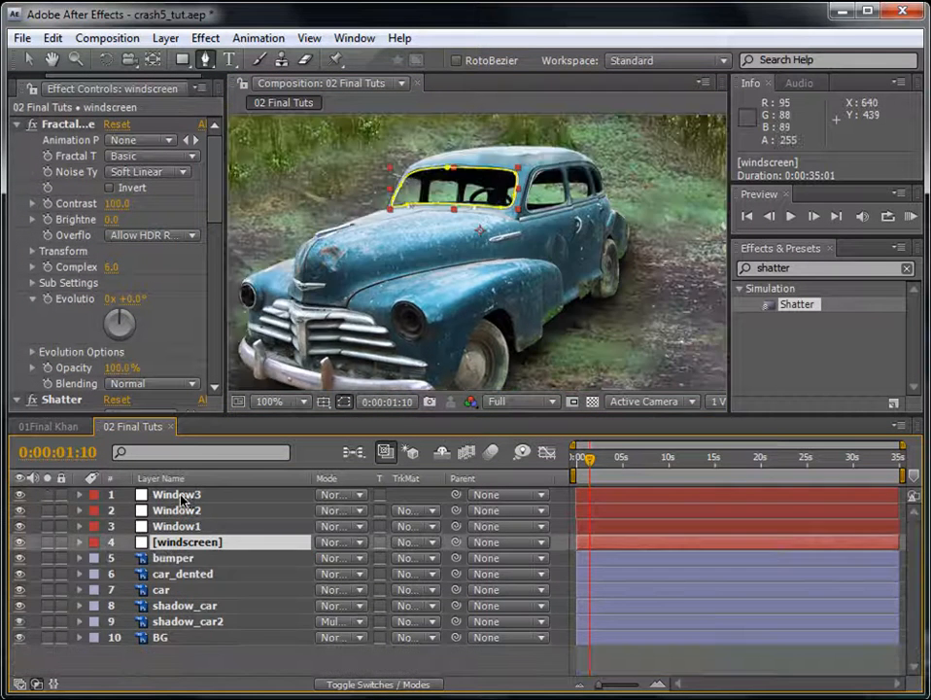
{"action": "left_click", "coordinate": [179, 498], "text": "shift"}
{"action": "left_click_drag", "start_coordinate": [20, 541], "coordinate": [19, 494]}
{"action": "left_click", "coordinate": [650, 670]}
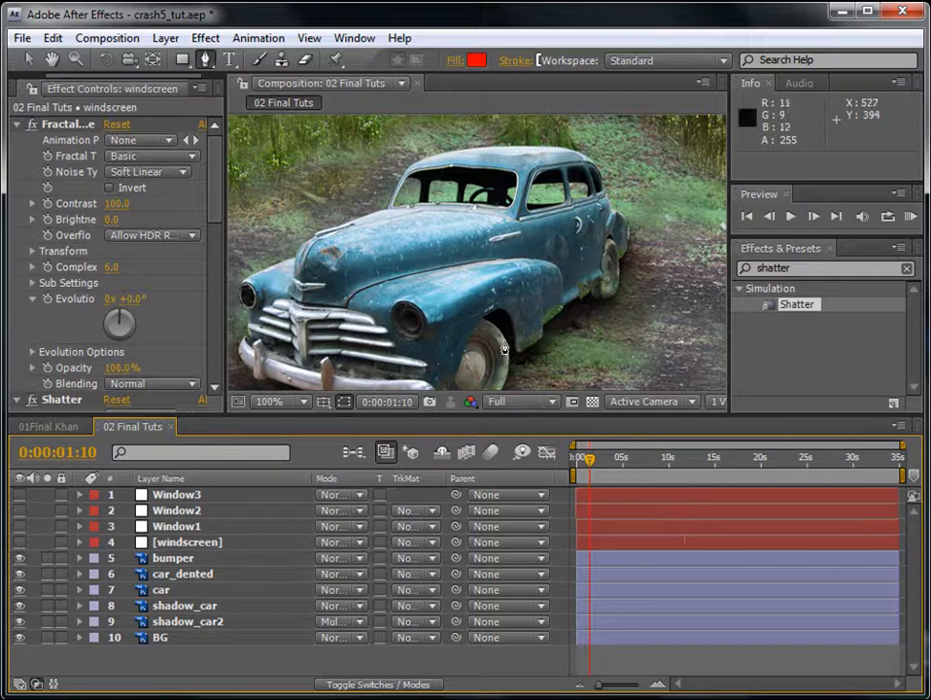
- Duplicate the Window3 layer and rename the copy headlight1
{"action": "scroll", "coordinate": [538, 330], "scroll_direction": "down", "scroll_amount": 1}
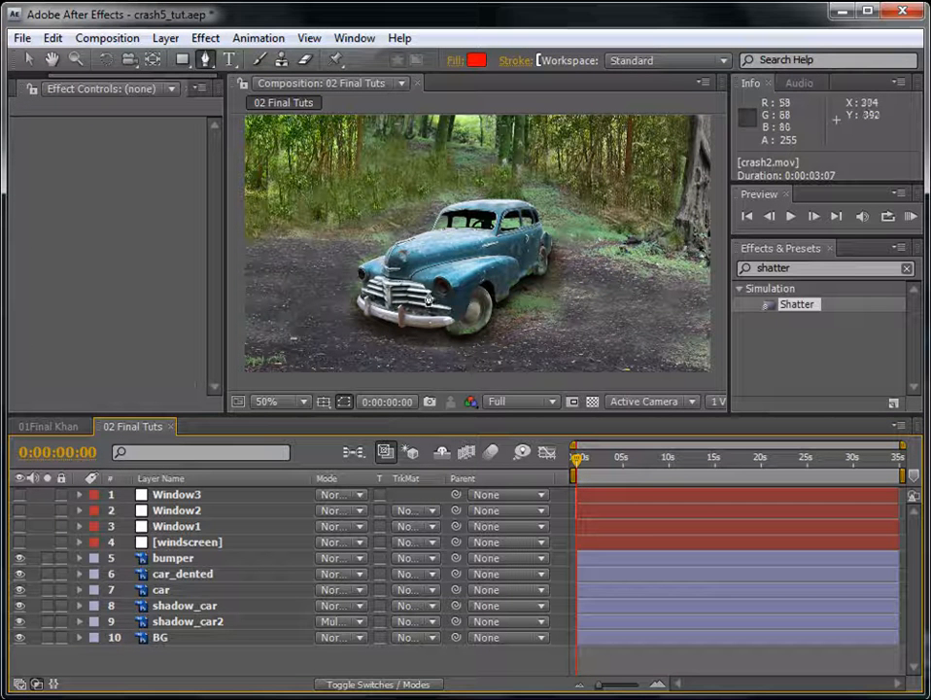
{"action": "left_click", "coordinate": [180, 496]}
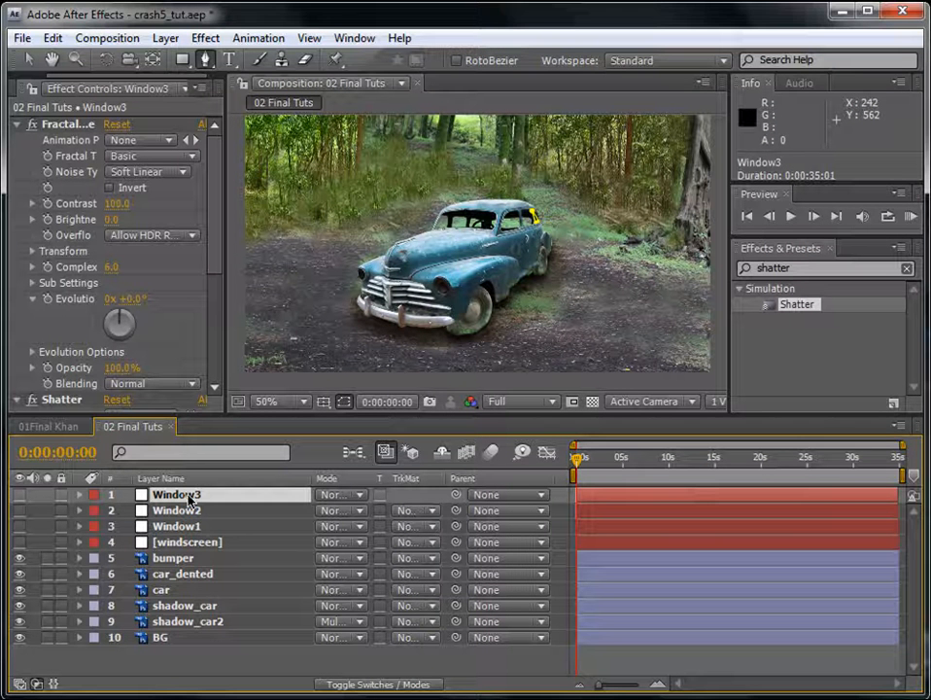
{"action": "key", "text": "ctrl+d"}
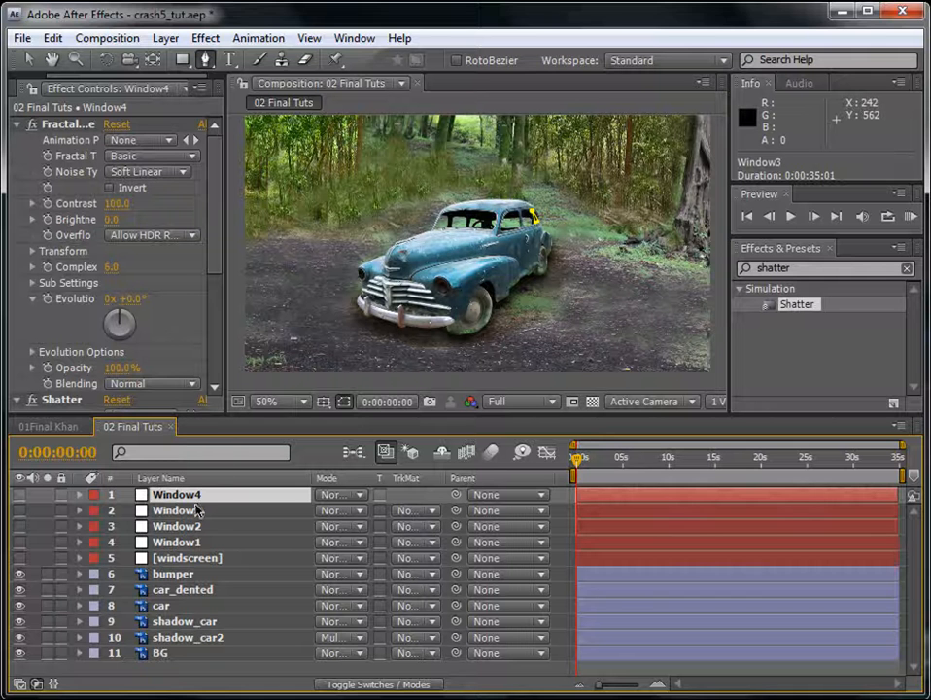
{"action": "key", "text": "Return"}
{"action": "type", "text": "headlight1"}
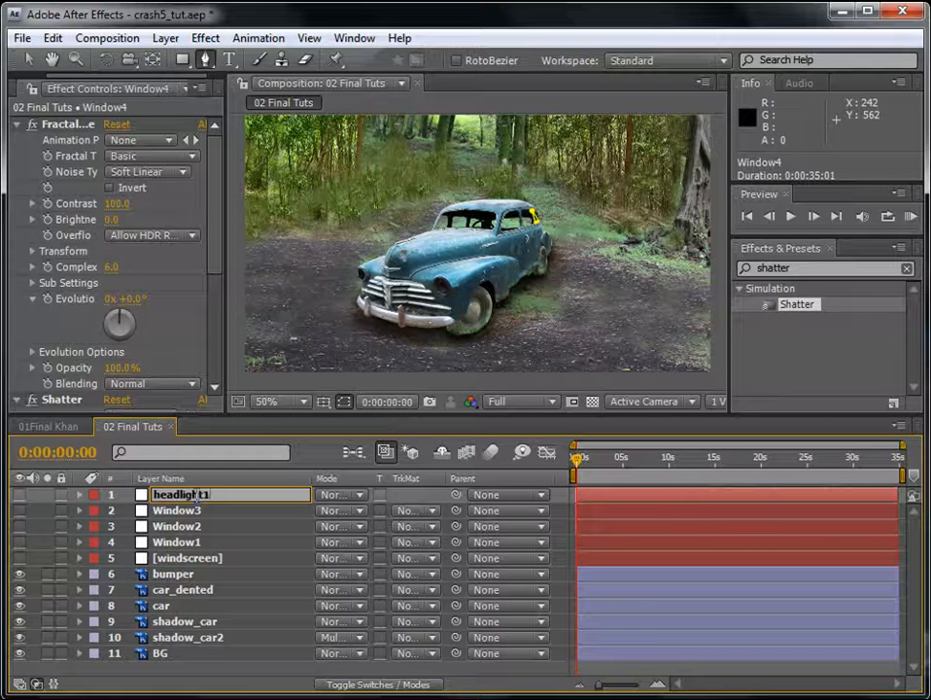
{"action": "key", "text": "Return"}
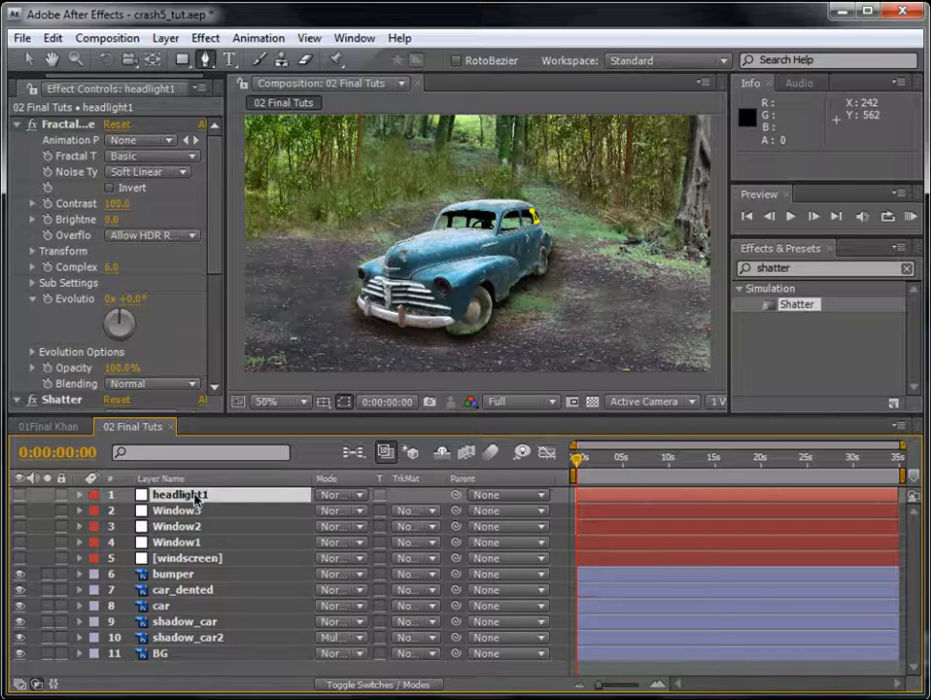
- Delete the copied Mask 1 from the headlight1 layer
{"action": "left_click", "coordinate": [198, 498]}
{"action": "key", "text": "m"}
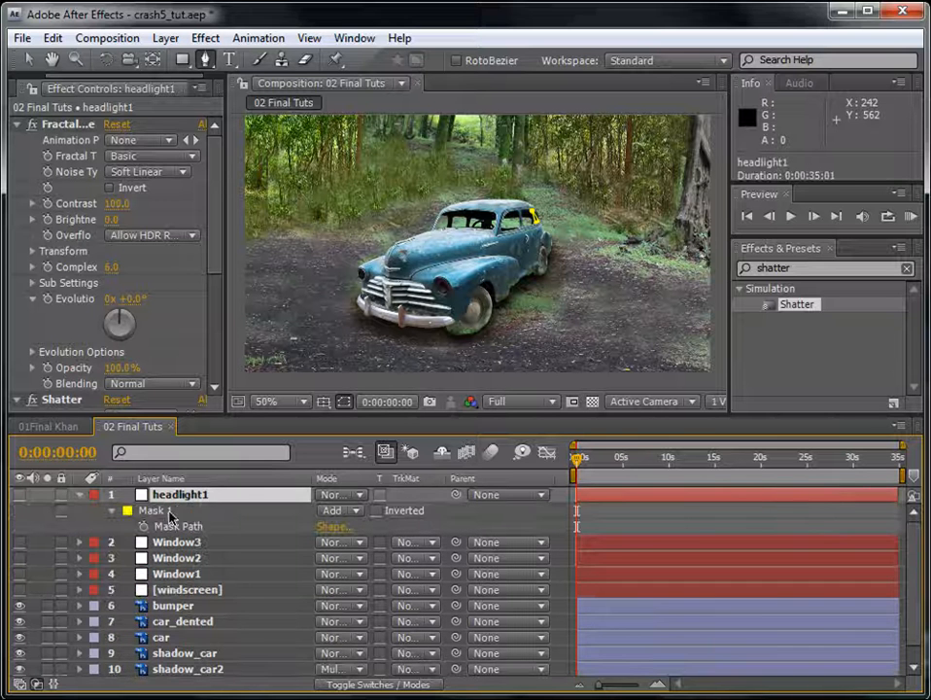
{"action": "left_click", "coordinate": [170, 514]}
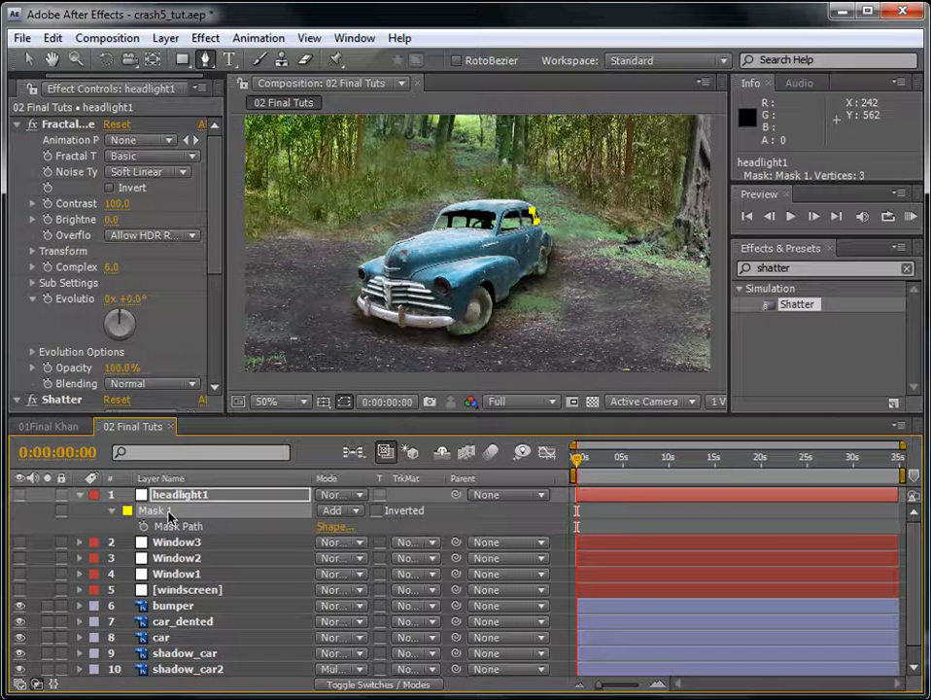
{"action": "key", "text": "m"}
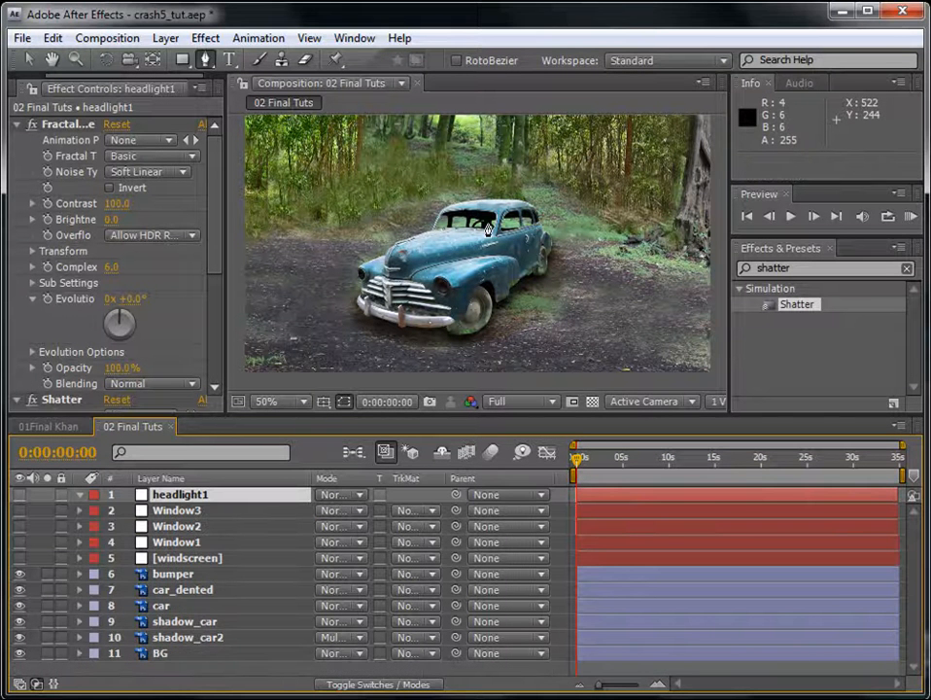
- Toggle the headlight1 layer's visibility to check it over the car's front, leaving it hidden
{"action": "scroll", "coordinate": [488, 233], "scroll_direction": "up", "scroll_amount": 2}
{"action": "scroll", "coordinate": [544, 248], "scroll_direction": "up", "scroll_amount": 2}
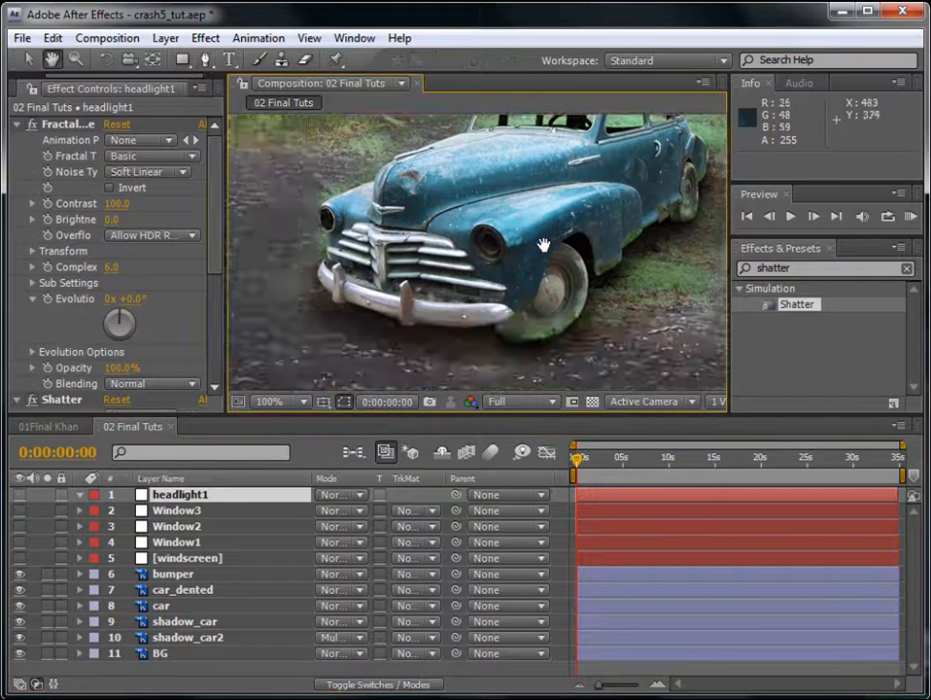
{"action": "left_click", "coordinate": [20, 495]}
{"action": "left_click", "coordinate": [19, 495]}
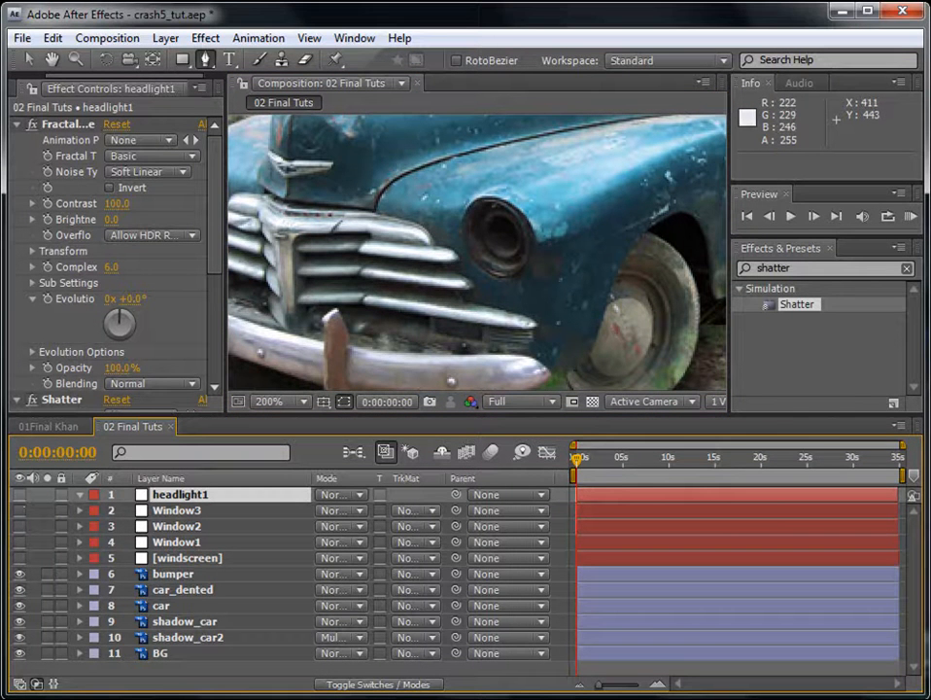
{"action": "left_click", "coordinate": [20, 495]}
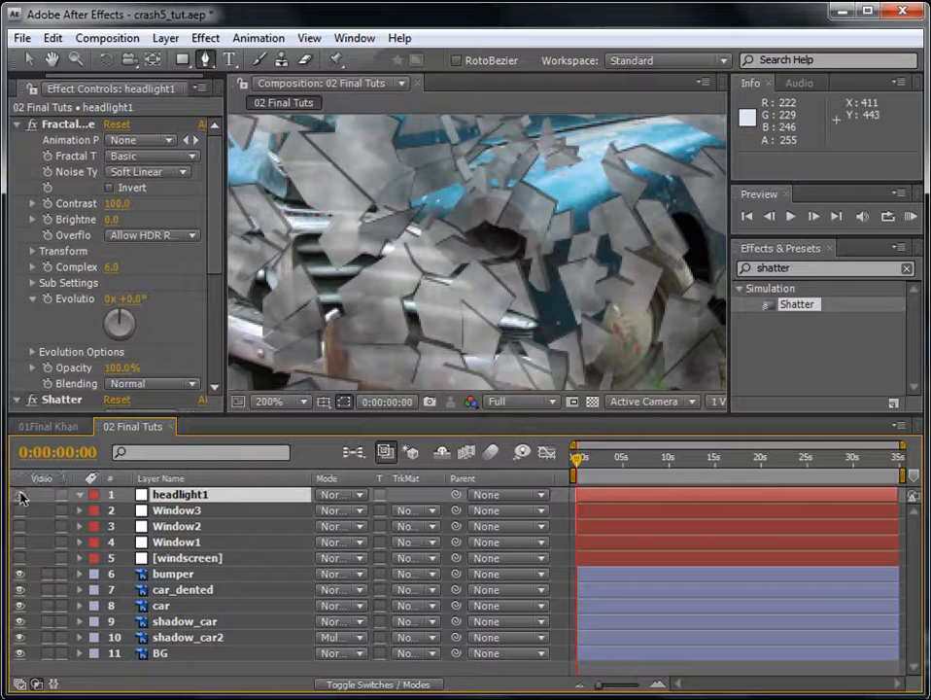
{"action": "left_click", "coordinate": [20, 494]}
- Draw a closed, four-point oval Pen mask on headlight1 around the headlight nearest the visible front wheel
{"action": "scroll", "coordinate": [546, 265], "scroll_direction": "up", "scroll_amount": 1}
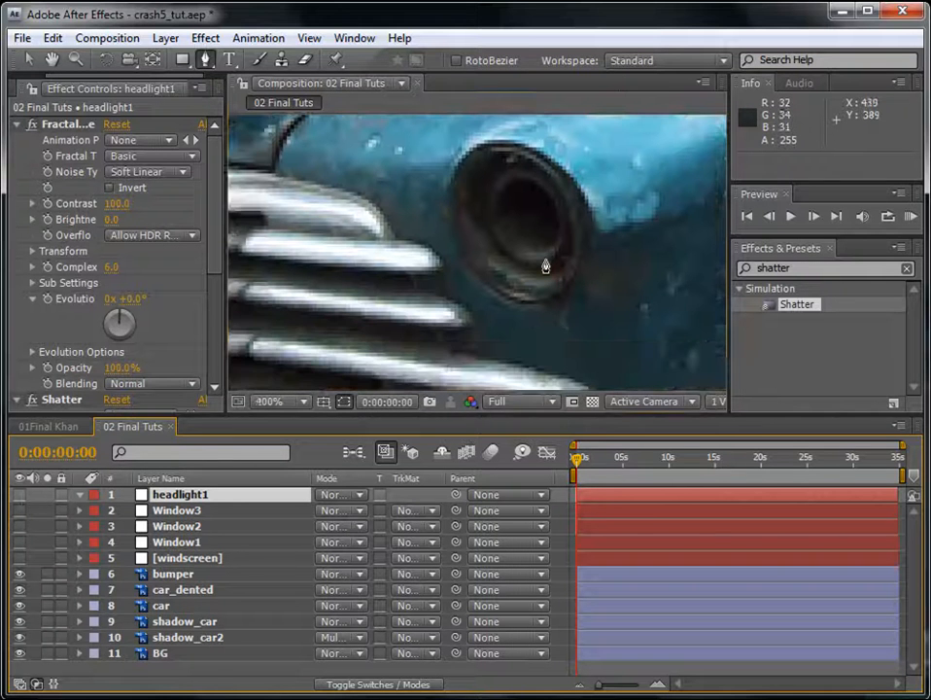
{"action": "key", "text": "space"}
{"action": "left_click_drag", "start_coordinate": [551, 227], "coordinate": [520, 270]}
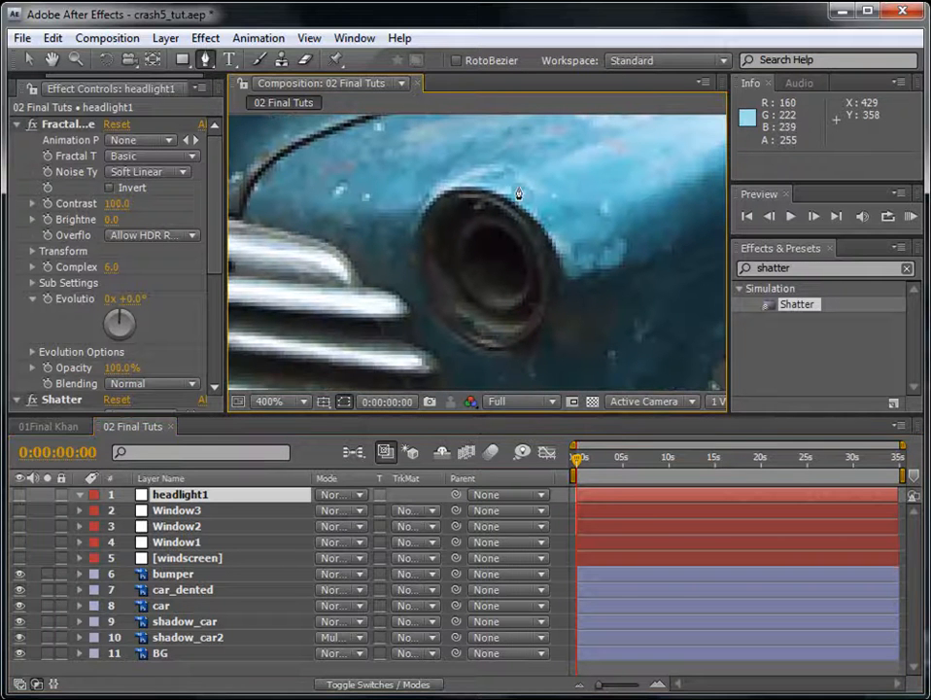
{"action": "left_click", "coordinate": [480, 193]}
{"action": "left_click_drag", "start_coordinate": [542, 281], "coordinate": [551, 369]}
{"action": "key", "text": "space"}
{"action": "left_click_drag", "start_coordinate": [476, 343], "coordinate": [451, 331]}
{"action": "left_click_drag", "start_coordinate": [417, 256], "coordinate": [426, 193]}
{"action": "left_click", "coordinate": [480, 194]}
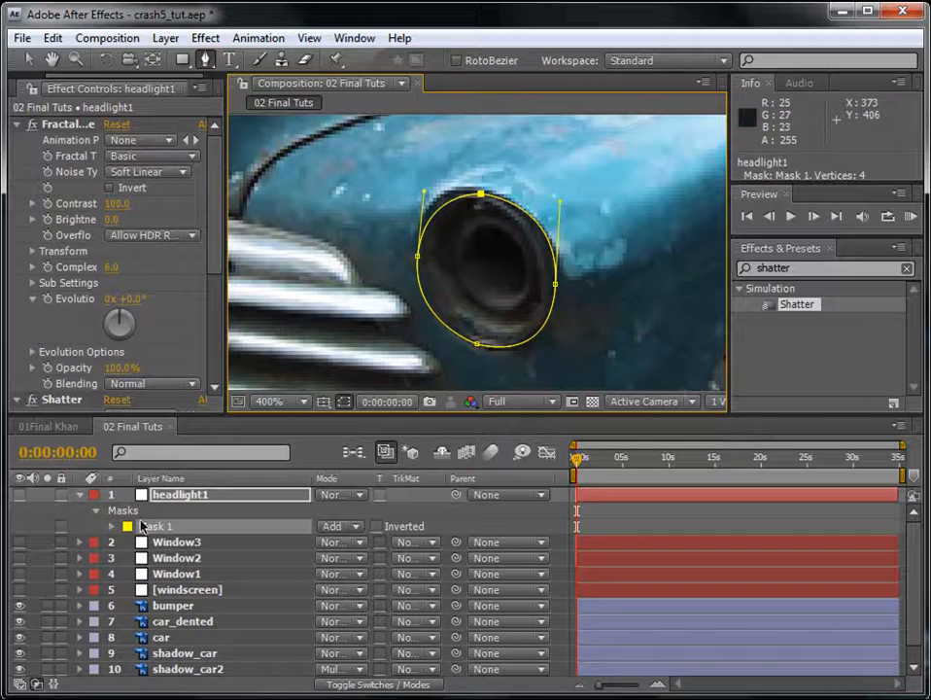
- Show the headlight1 layer and move its Shatter effect's Force 1 position to the headlight's centre, about 424, 377
{"action": "left_click", "coordinate": [194, 495]}
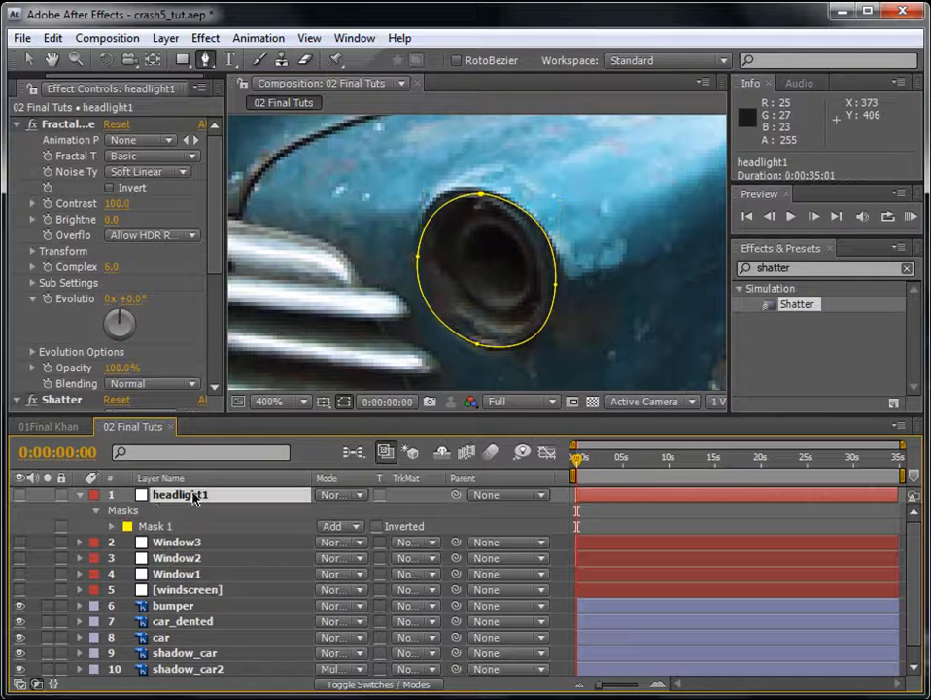
{"action": "left_click", "coordinate": [18, 494]}
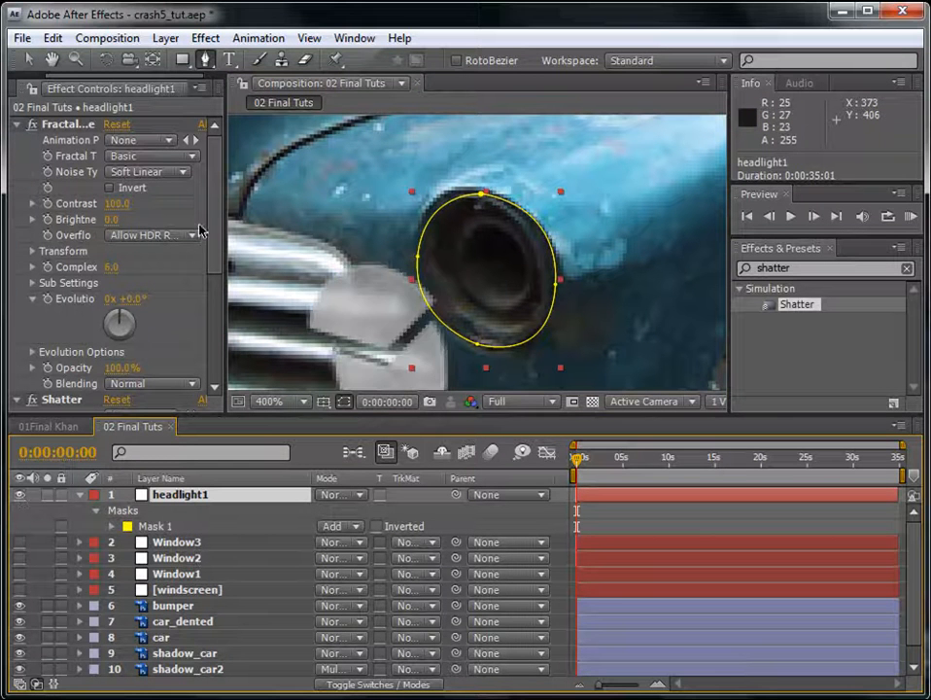
{"action": "left_click_drag", "start_coordinate": [216, 226], "coordinate": [221, 339]}
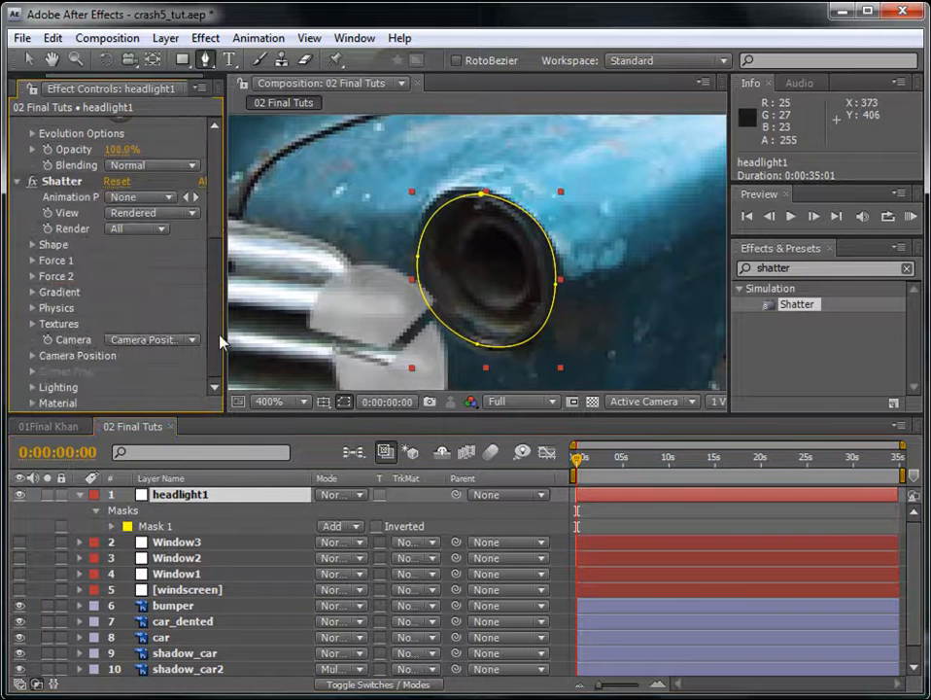
{"action": "left_click", "coordinate": [32, 260]}
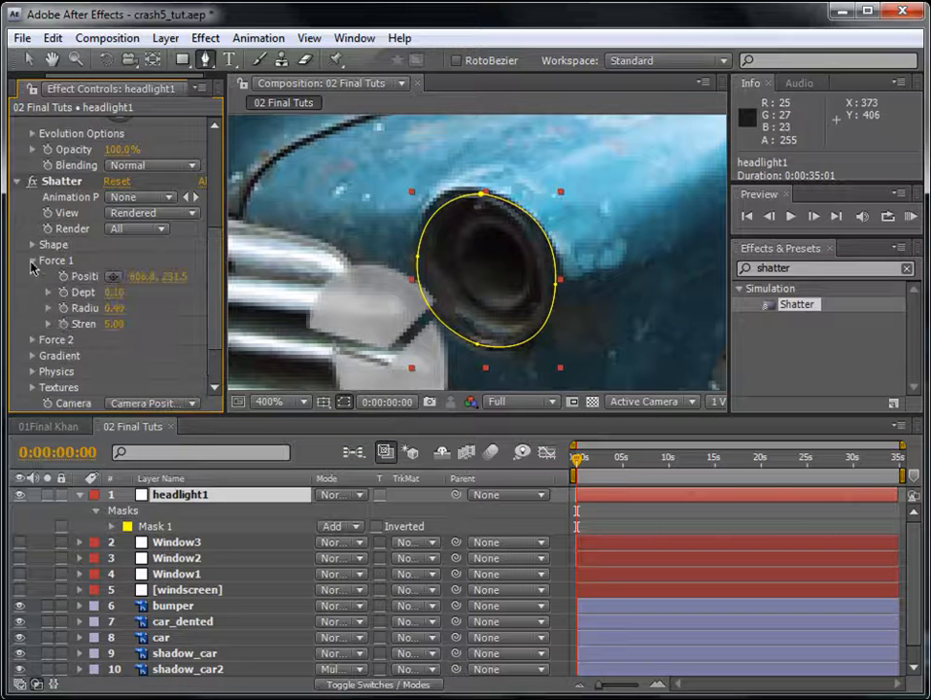
{"action": "left_click", "coordinate": [113, 276]}
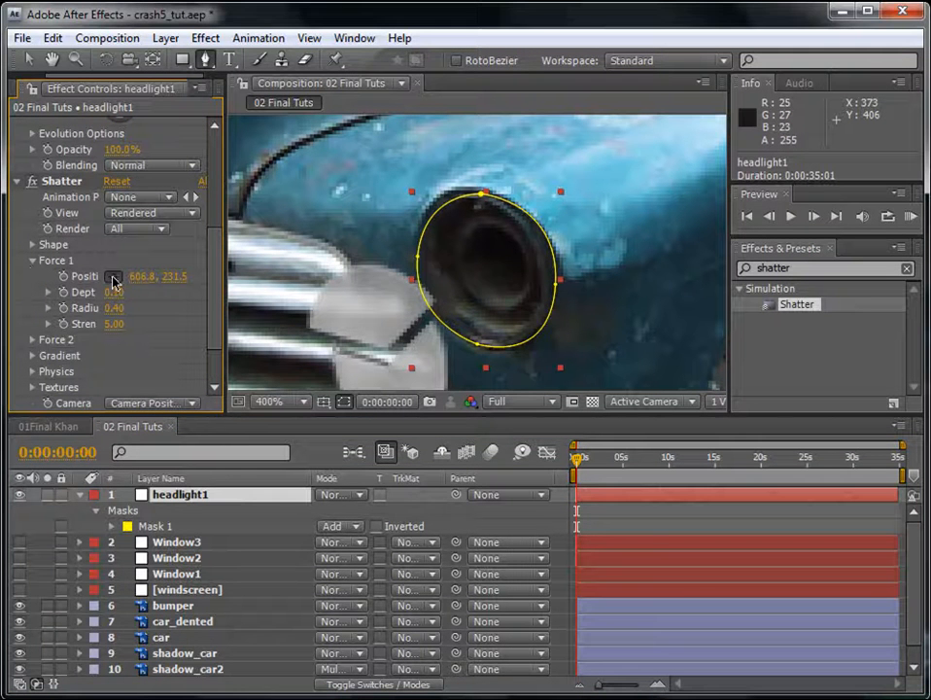
{"action": "left_click", "coordinate": [493, 284]}
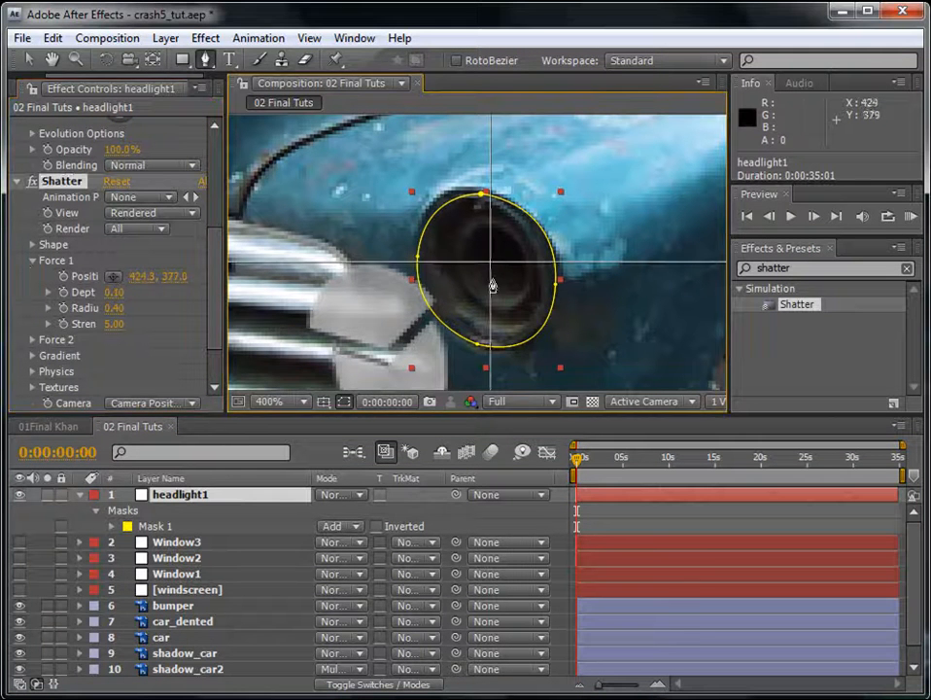
{"action": "left_click", "coordinate": [660, 526]}
{"action": "left_click", "coordinate": [192, 497]}
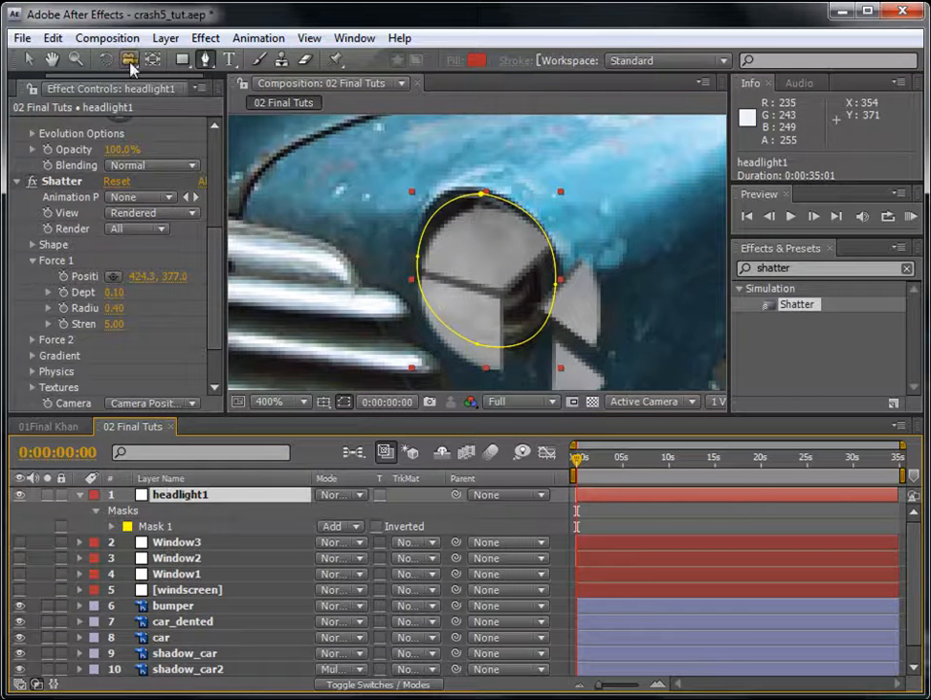
- Duplicate the headlight1 layer and delete the copied Mask 1 from the new headlight2 layer
{"action": "left_click", "coordinate": [52, 38]}
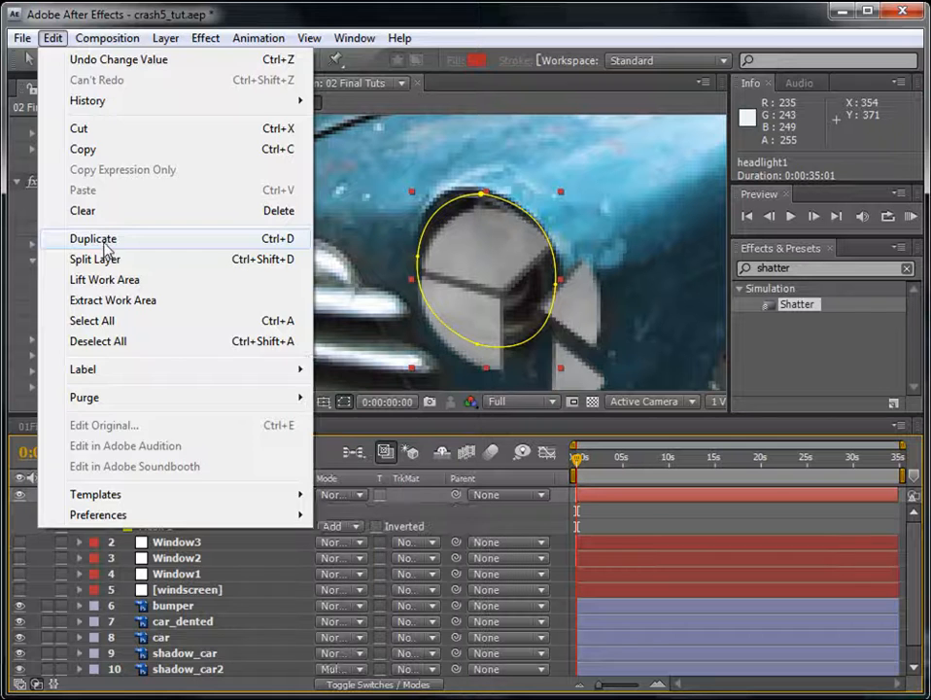
{"action": "left_click", "coordinate": [93, 238]}
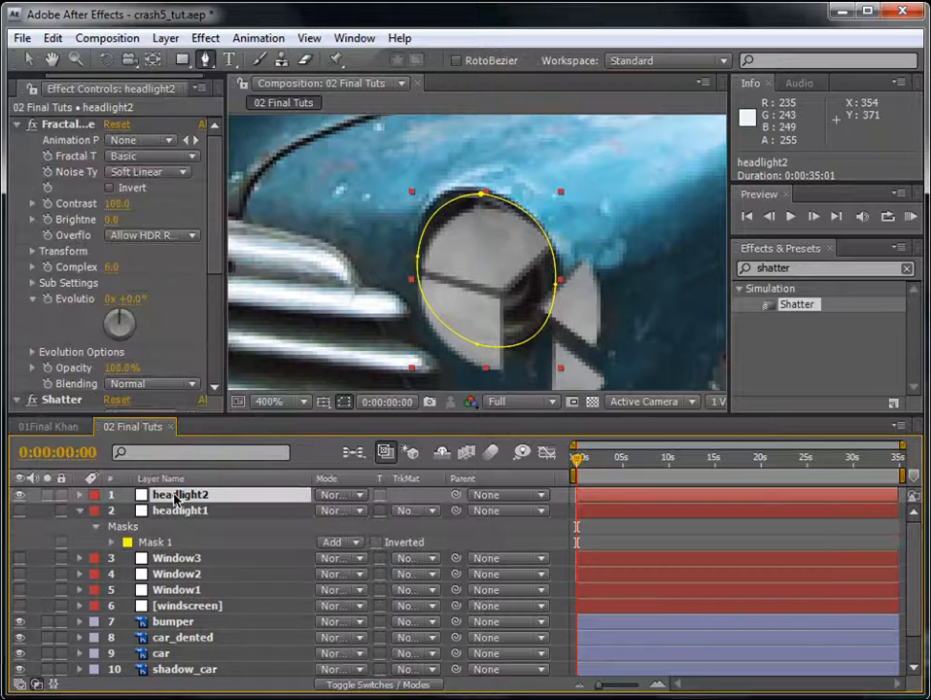
{"action": "scroll", "coordinate": [480, 250], "scroll_direction": "down", "scroll_amount": 1}
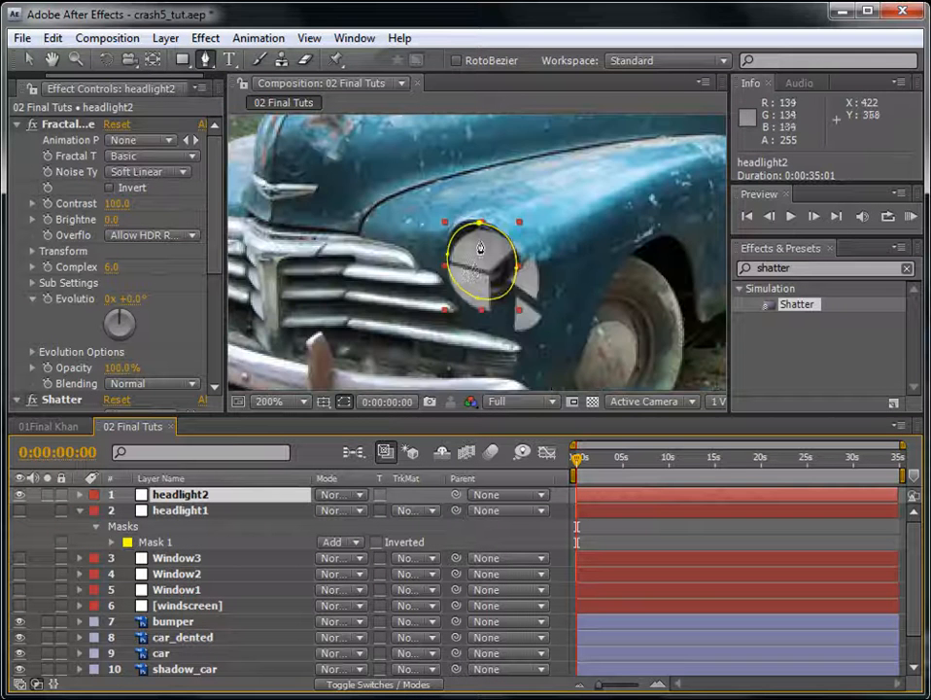
{"action": "key", "text": "space"}
{"action": "left_click_drag", "start_coordinate": [409, 254], "coordinate": [557, 264]}
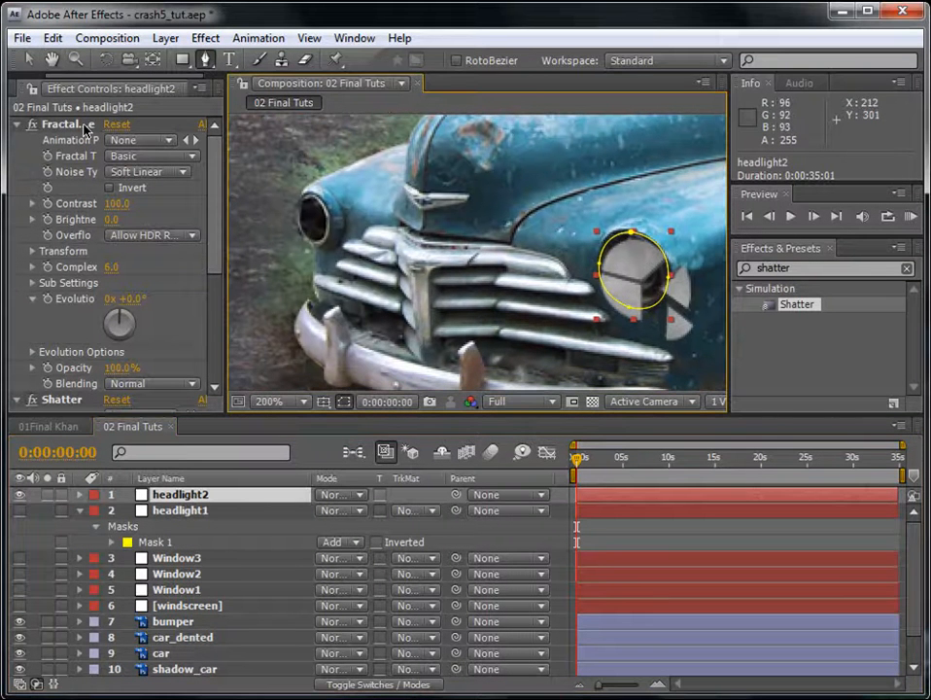
{"action": "key", "text": "m"}
{"action": "left_click", "coordinate": [153, 512]}
{"action": "key", "text": "Delete"}
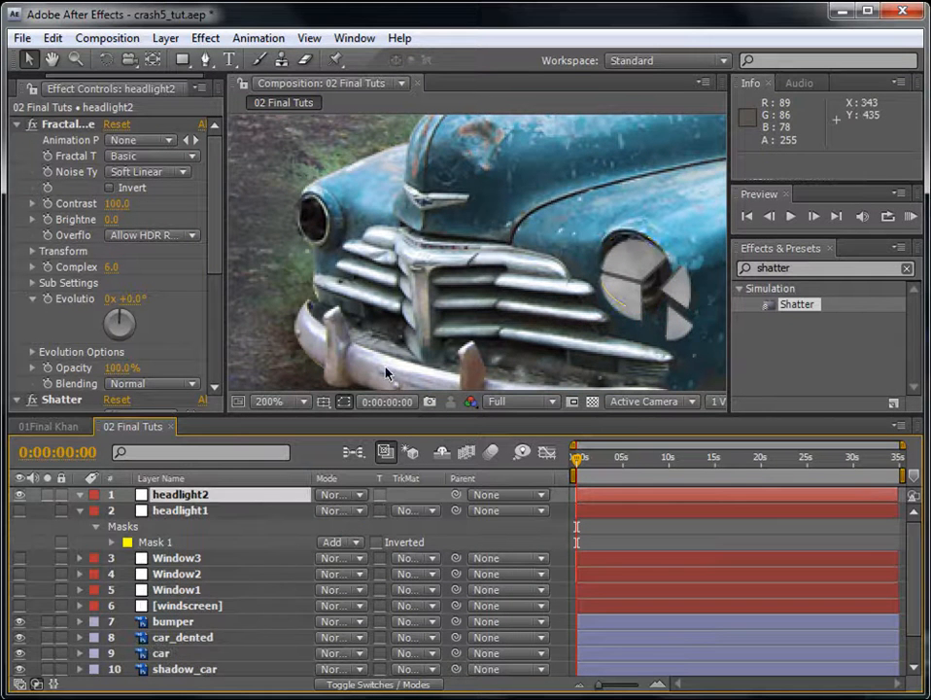
- Hide headlight2 and draw a closed, four-point oval Pen mask on it around the car's far headlight
{"action": "left_click", "coordinate": [21, 497]}
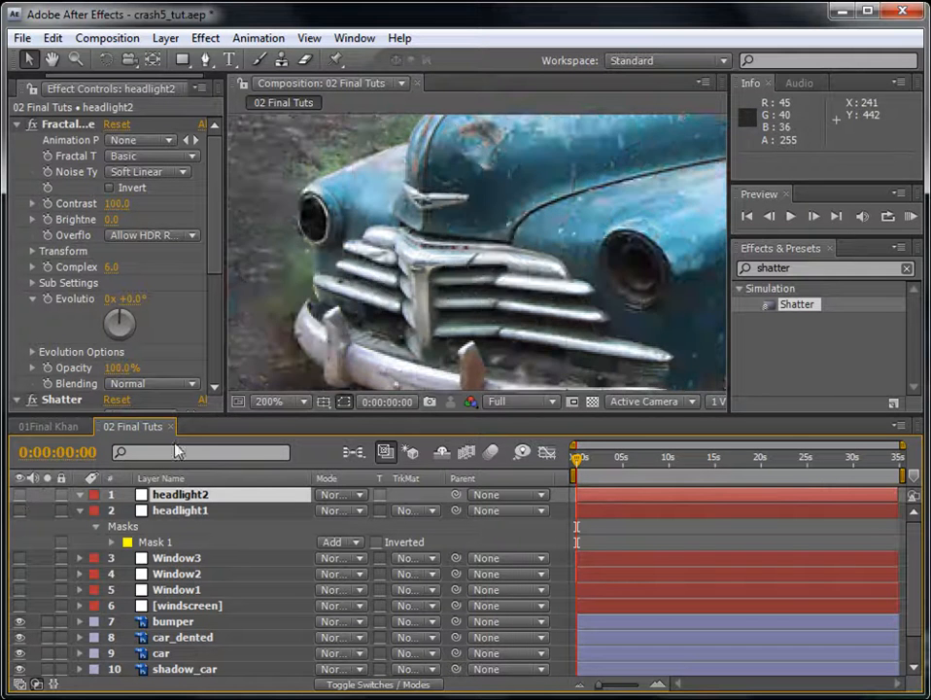
{"action": "scroll", "coordinate": [365, 283], "scroll_direction": "up", "scroll_amount": 1}
{"action": "key", "text": "space"}
{"action": "left_click_drag", "start_coordinate": [296, 208], "coordinate": [615, 292]}
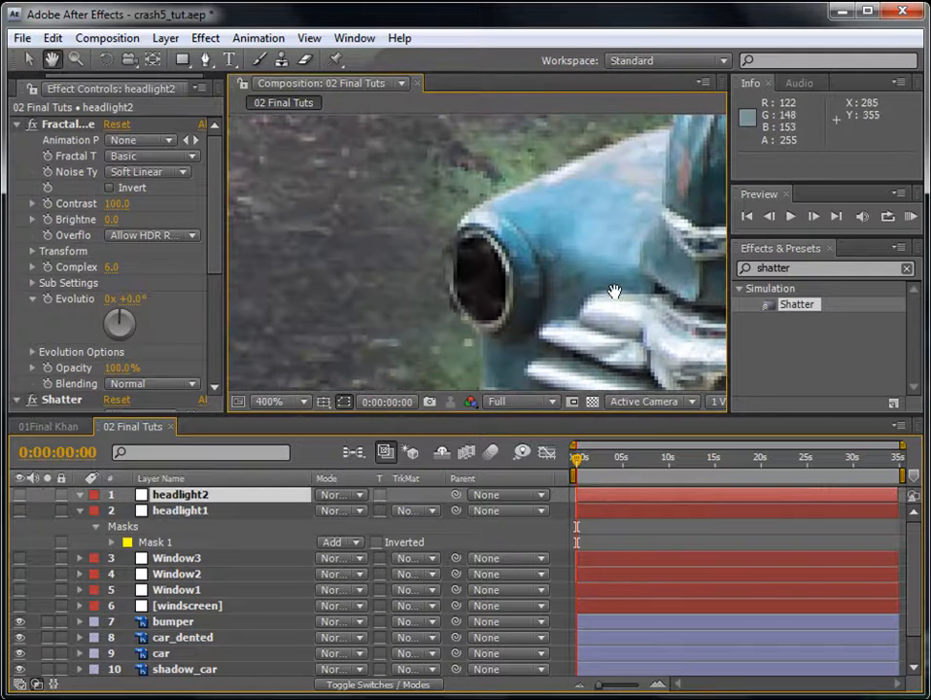
{"action": "scroll", "coordinate": [582, 295], "scroll_direction": "up", "scroll_amount": 1}
{"action": "left_click_drag", "start_coordinate": [555, 289], "coordinate": [523, 238]}
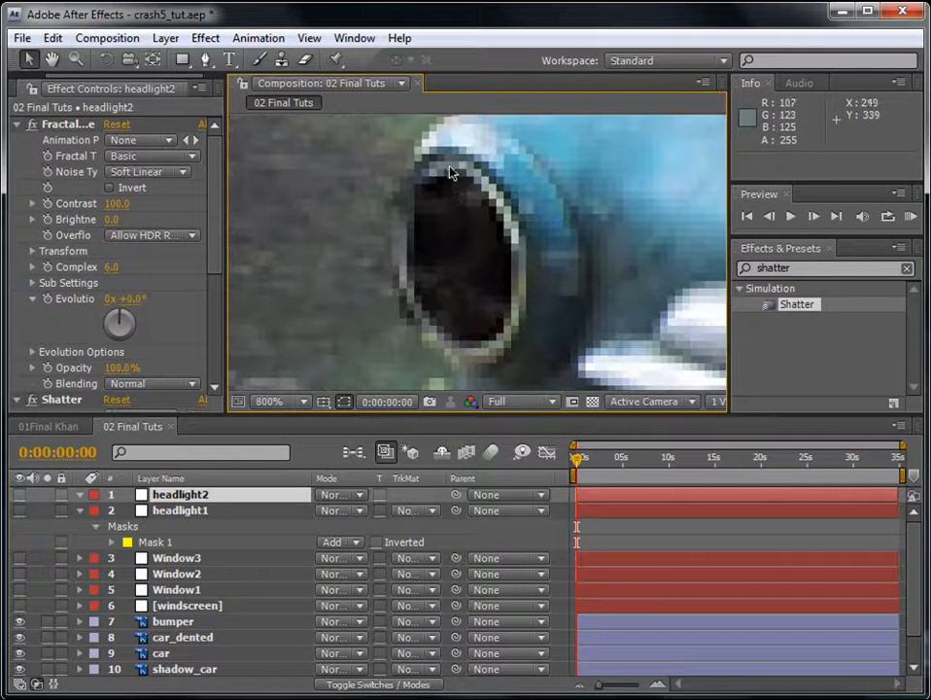
{"action": "left_click", "coordinate": [337, 123]}
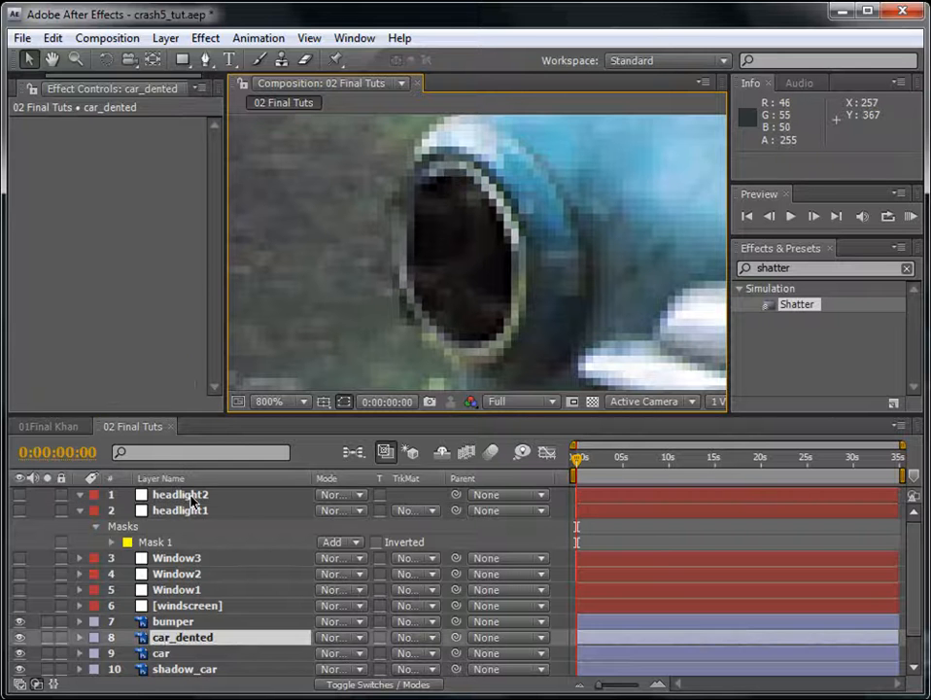
{"action": "left_click", "coordinate": [191, 497]}
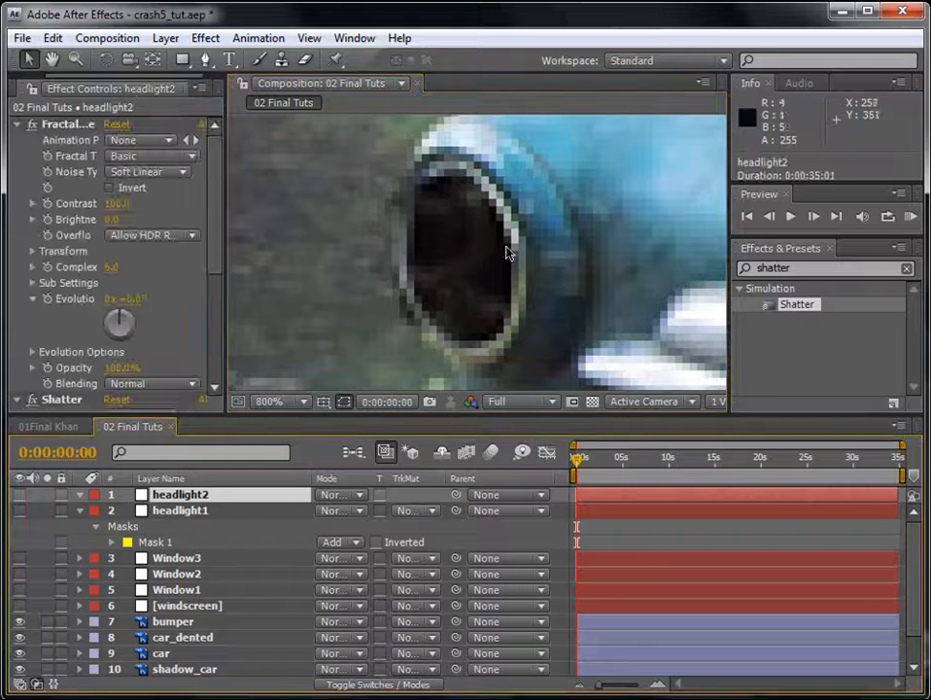
{"action": "left_click", "coordinate": [206, 60]}
{"action": "left_click", "coordinate": [454, 156]}
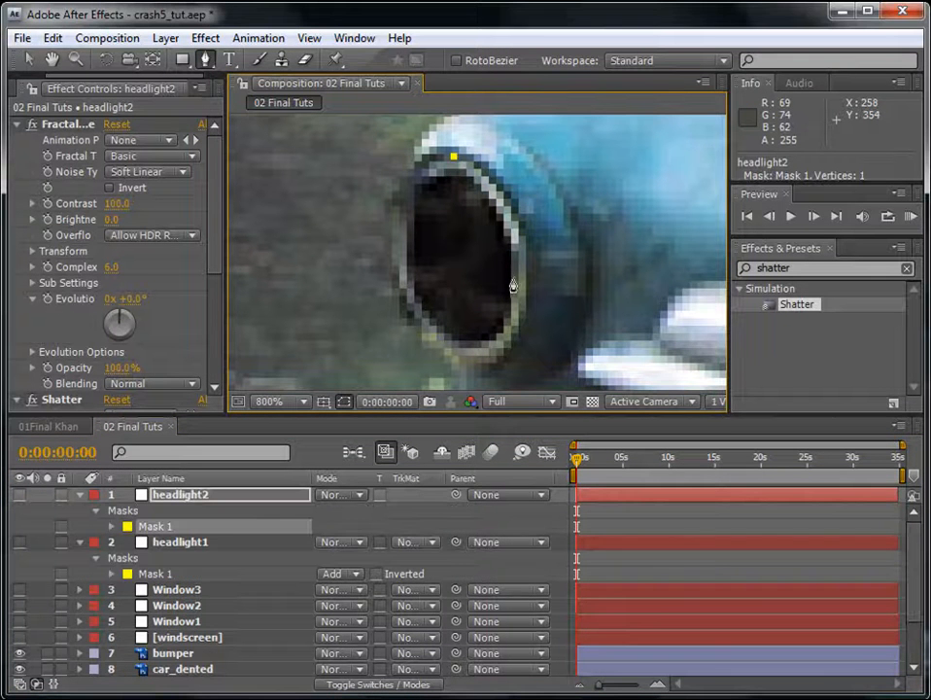
{"action": "left_click_drag", "start_coordinate": [513, 277], "coordinate": [511, 341]}
{"action": "left_click_drag", "start_coordinate": [446, 337], "coordinate": [428, 326]}
{"action": "mouse_move", "coordinate": [404, 202]}
{"action": "left_mouse_down"}
{"action": "mouse_move", "coordinate": [421, 123]}
{"action": "mouse_move", "coordinate": [413, 187]}
{"action": "left_mouse_up"}
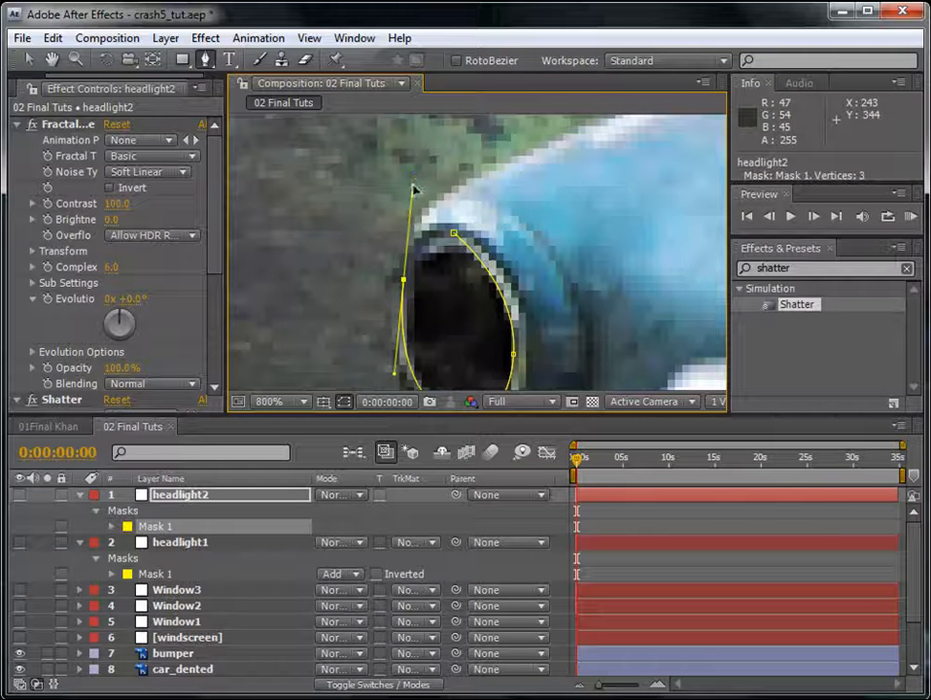
{"action": "left_click", "coordinate": [452, 235]}
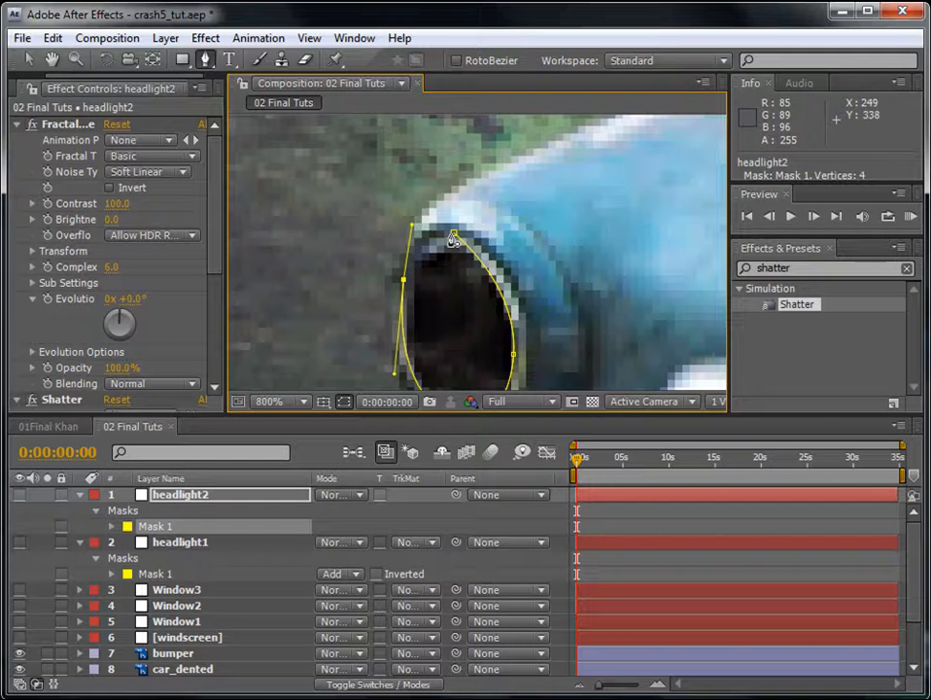
- Show the headlight2 layer and move its Shatter effect's Force 1 position to the far headlight's centre, about 250, 350
{"action": "key", "text": "comma"}
{"action": "left_click", "coordinate": [19, 494]}
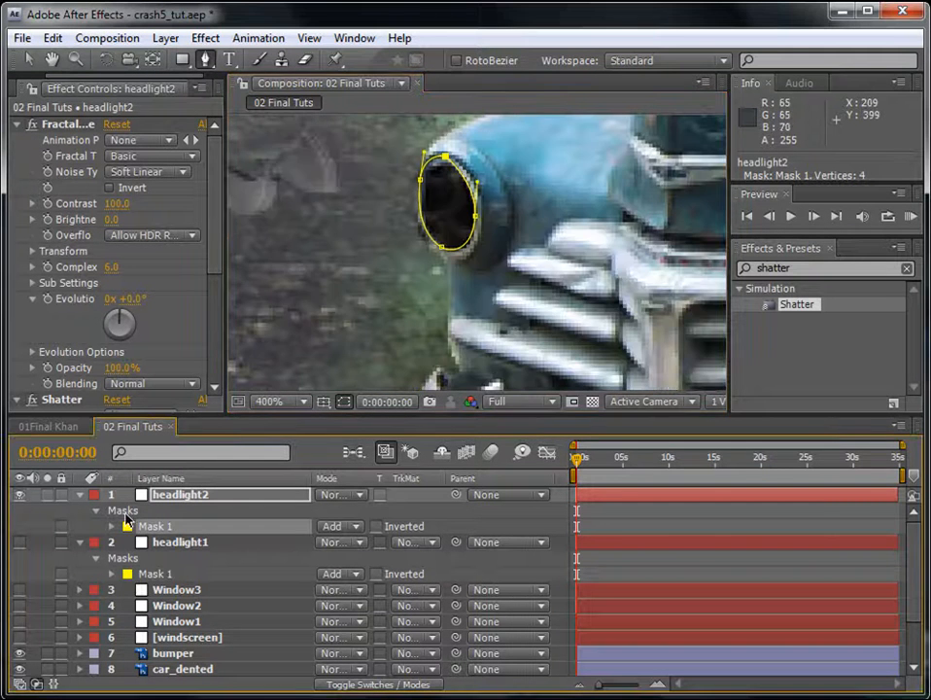
{"action": "left_click", "coordinate": [180, 496]}
{"action": "key", "text": "e"}
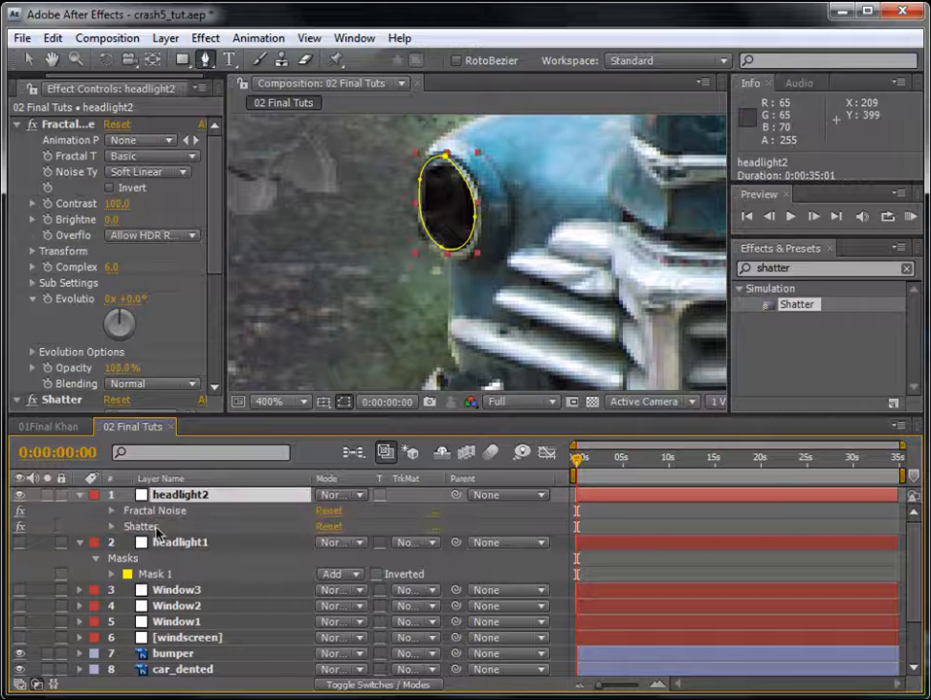
{"action": "left_click", "coordinate": [187, 268]}
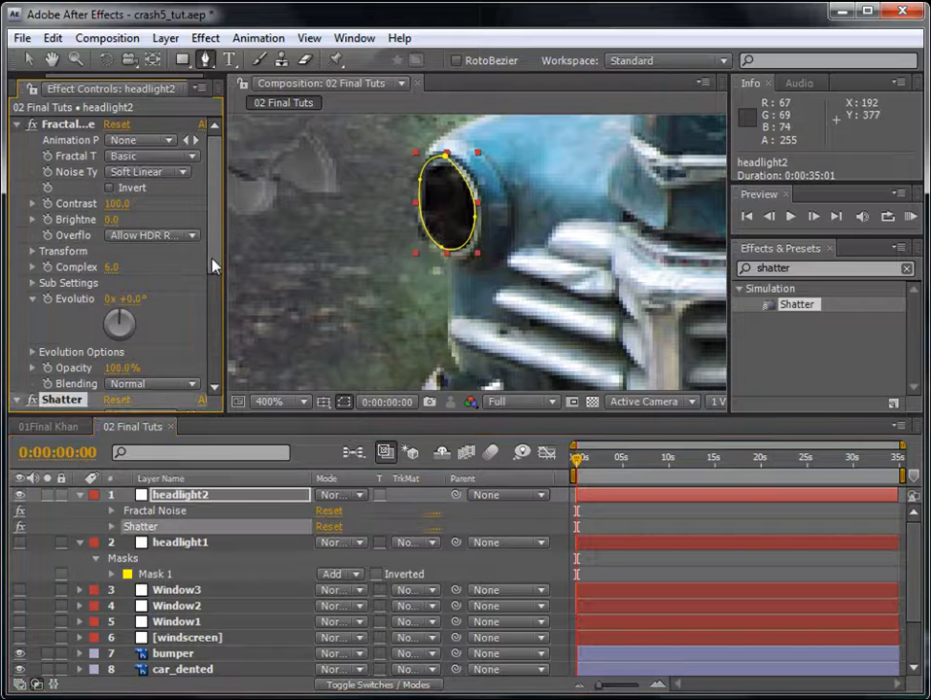
{"action": "left_click_drag", "start_coordinate": [213, 263], "coordinate": [212, 378]}
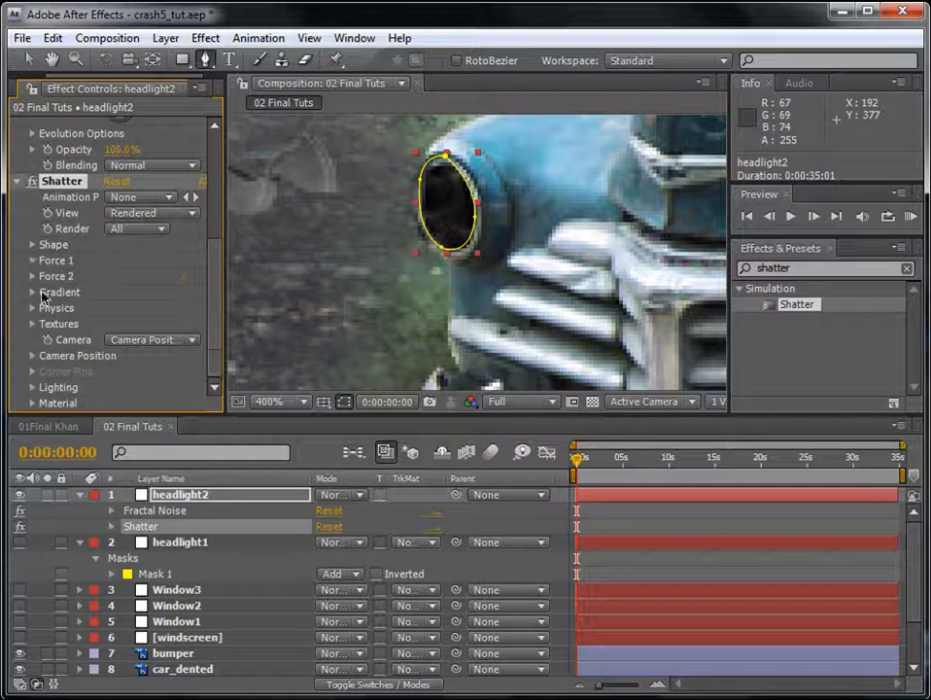
{"action": "left_click", "coordinate": [33, 260]}
{"action": "left_click", "coordinate": [114, 276]}
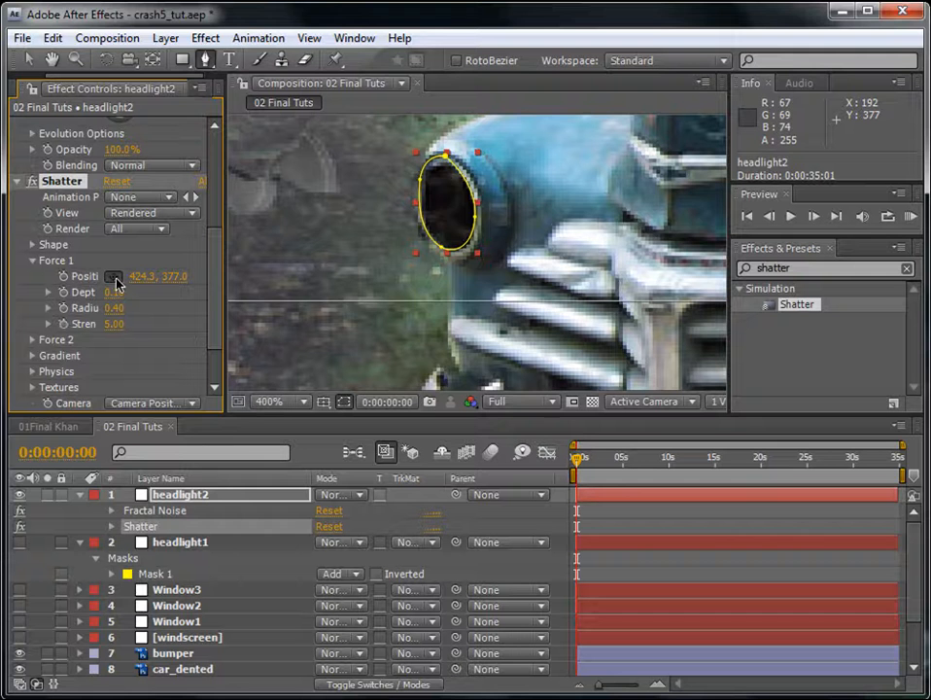
{"action": "left_click", "coordinate": [445, 201]}
{"action": "left_click", "coordinate": [624, 517]}
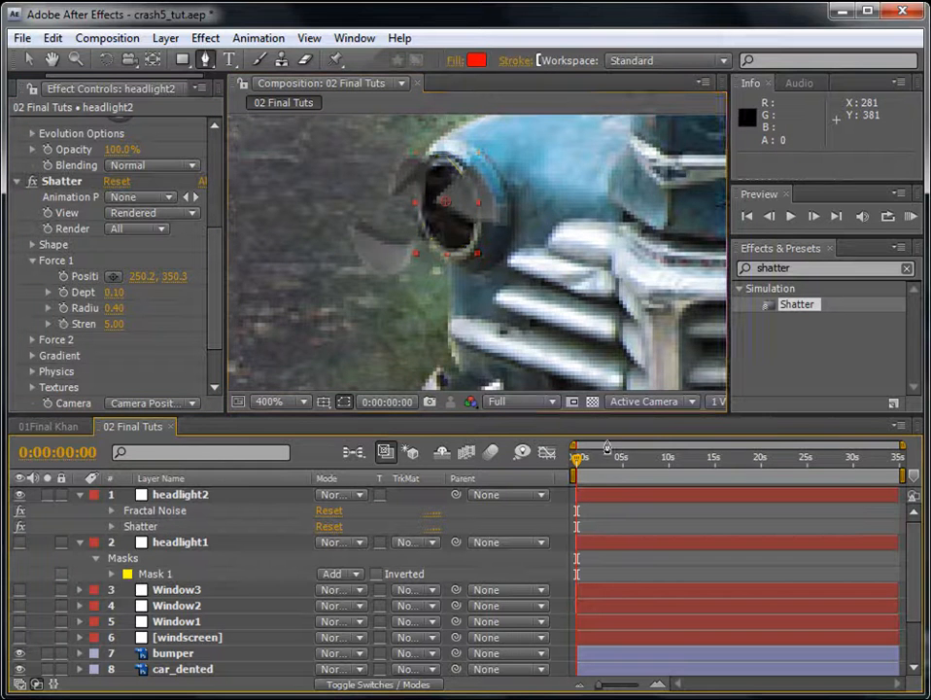
- Set the opacity of both the headlight1 and headlight2 layers to 90%
{"action": "scroll", "coordinate": [519, 287], "scroll_direction": "down", "scroll_amount": 1}
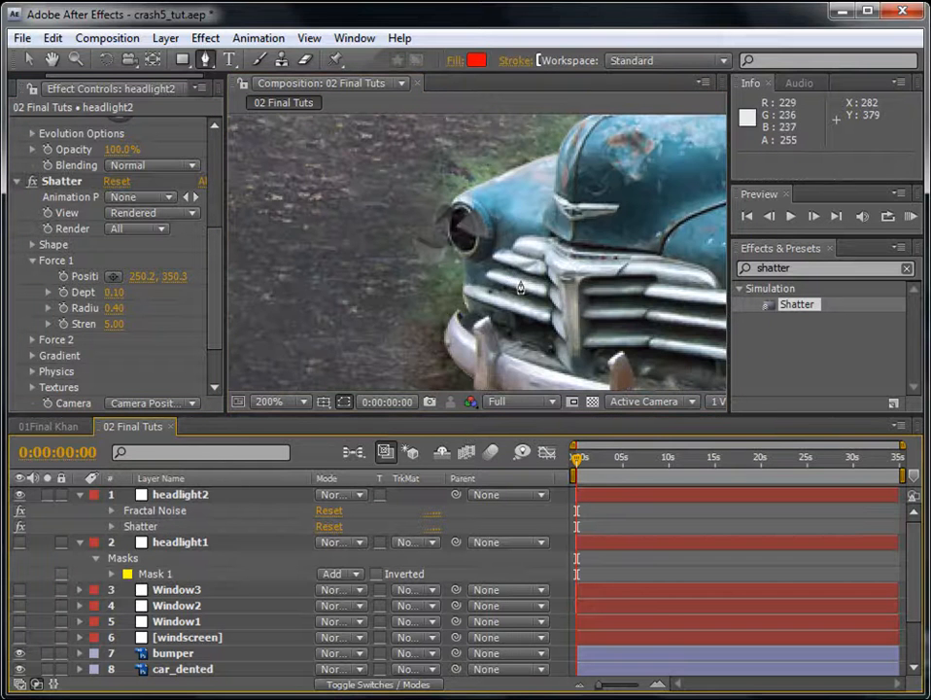
{"action": "left_click", "coordinate": [190, 549]}
{"action": "left_click", "coordinate": [199, 495], "text": "ctrl"}
{"action": "key", "text": "t"}
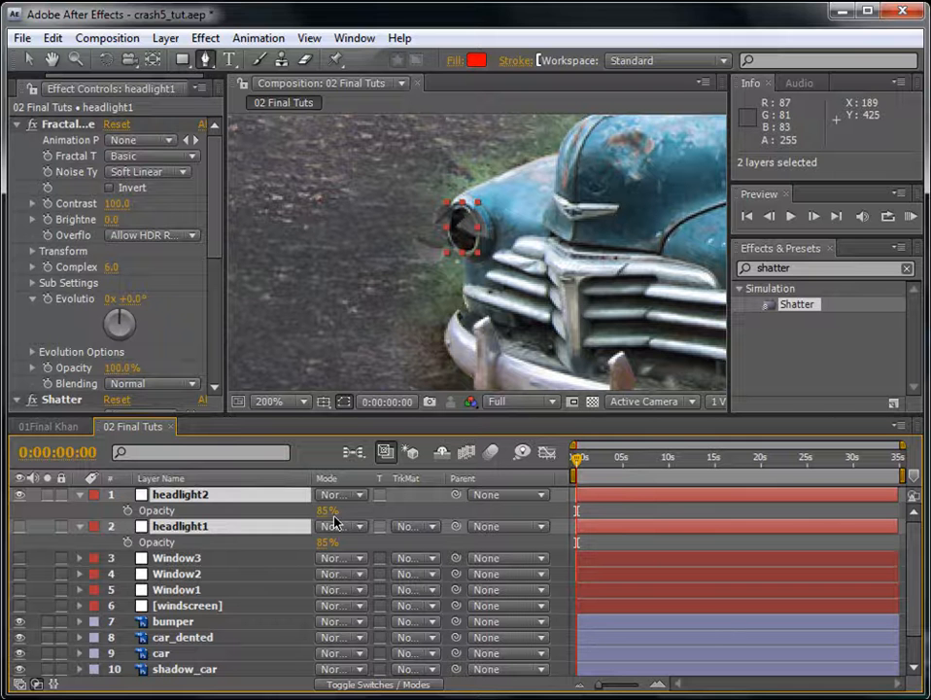
{"action": "left_click", "coordinate": [321, 510]}
{"action": "type", "text": "90"}
{"action": "key", "text": "Return"}
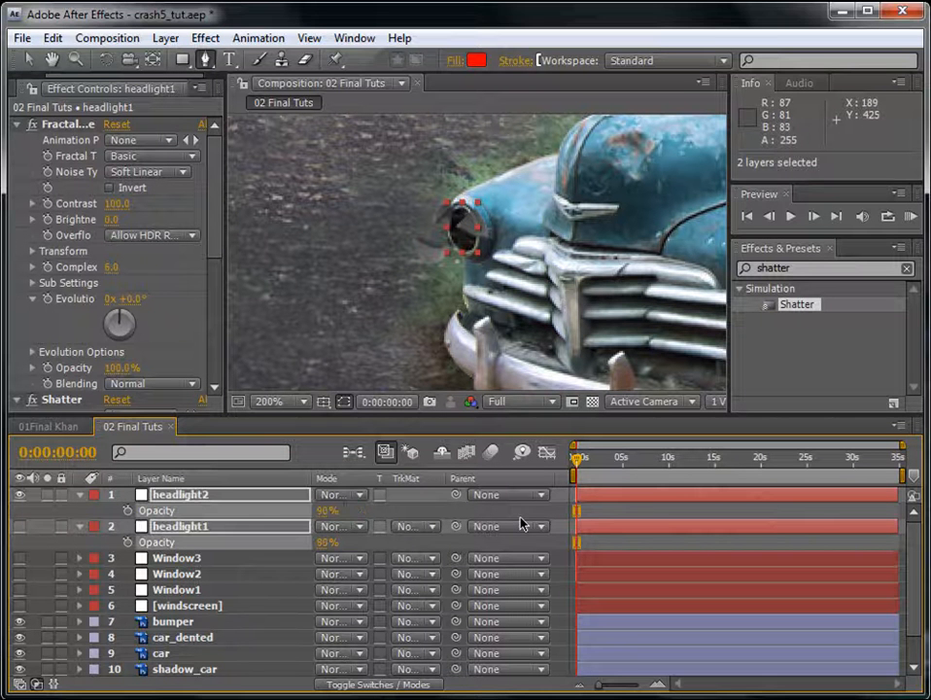
{"action": "left_click", "coordinate": [666, 514]}
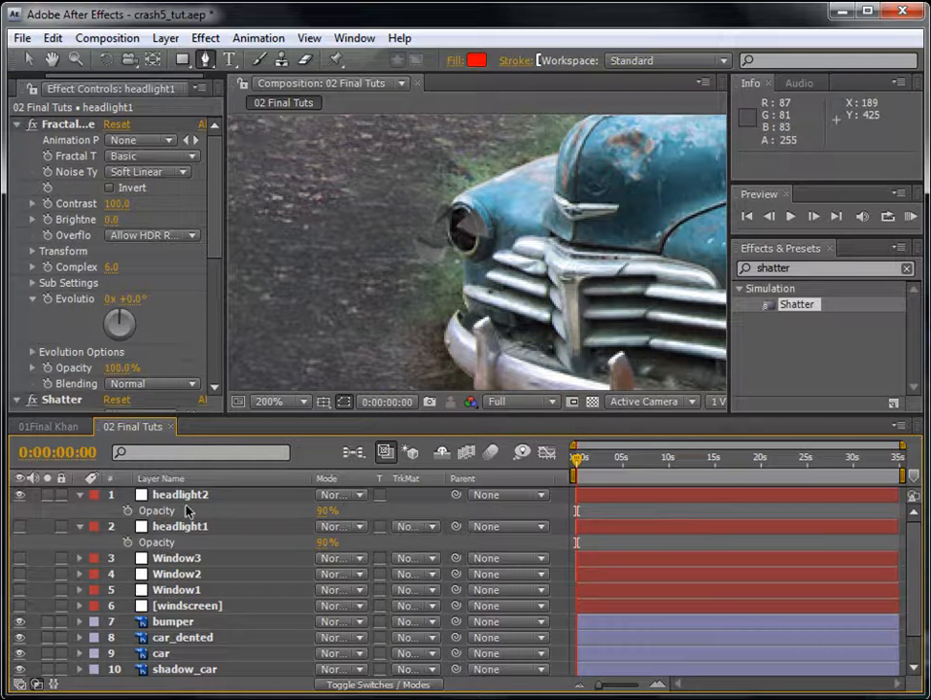
- Hide headlight2 with both headlight layers' properties collapsed, and save the project
{"action": "left_click", "coordinate": [181, 497]}
{"action": "left_click", "coordinate": [175, 526]}
{"action": "left_click", "coordinate": [621, 515]}
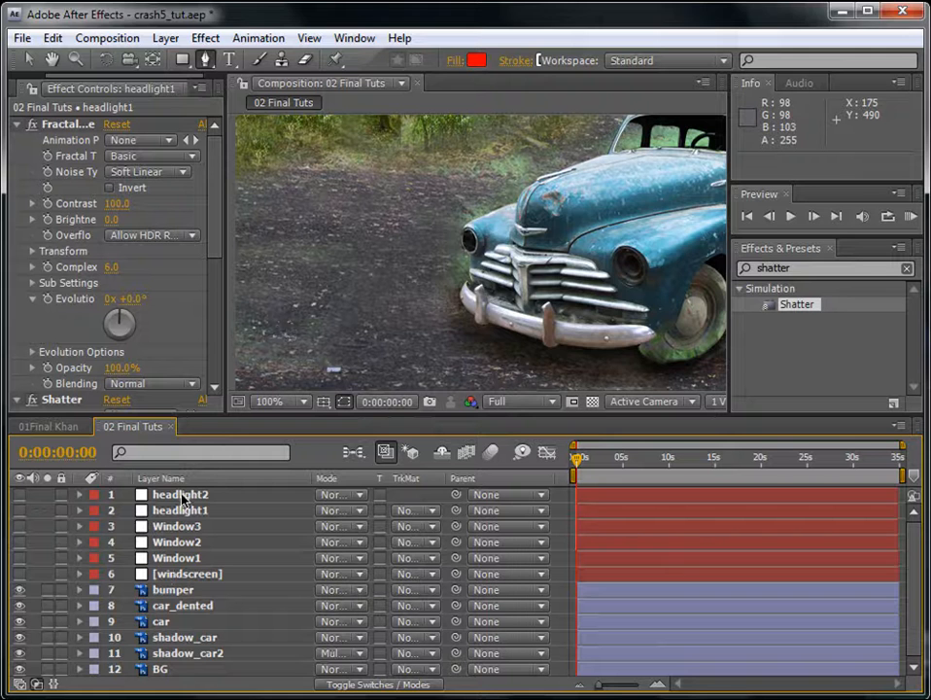
{"action": "key", "text": "h"}
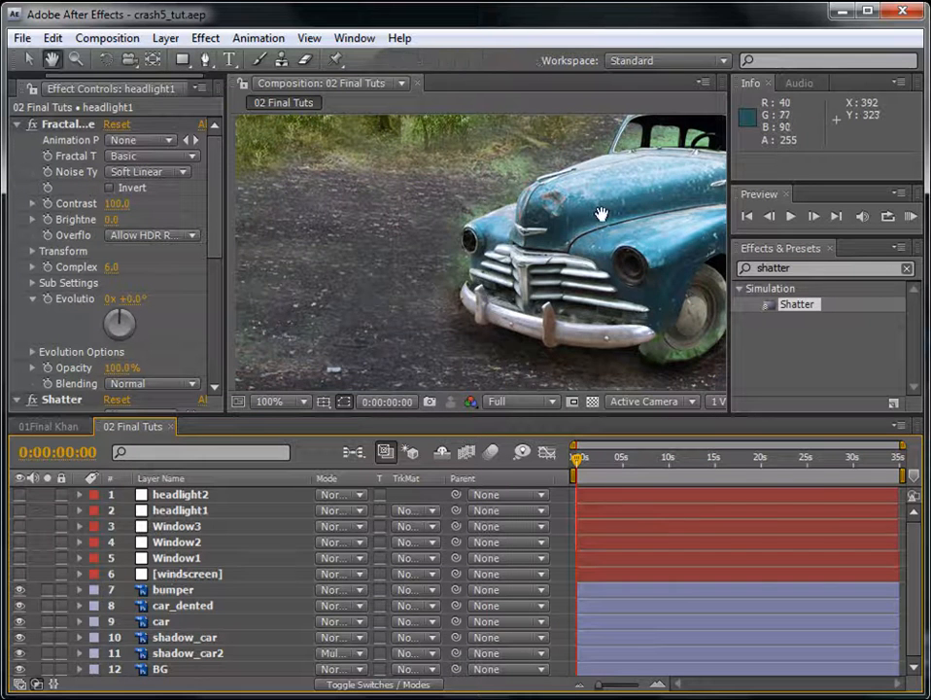
{"action": "left_click_drag", "start_coordinate": [600, 212], "coordinate": [425, 245]}
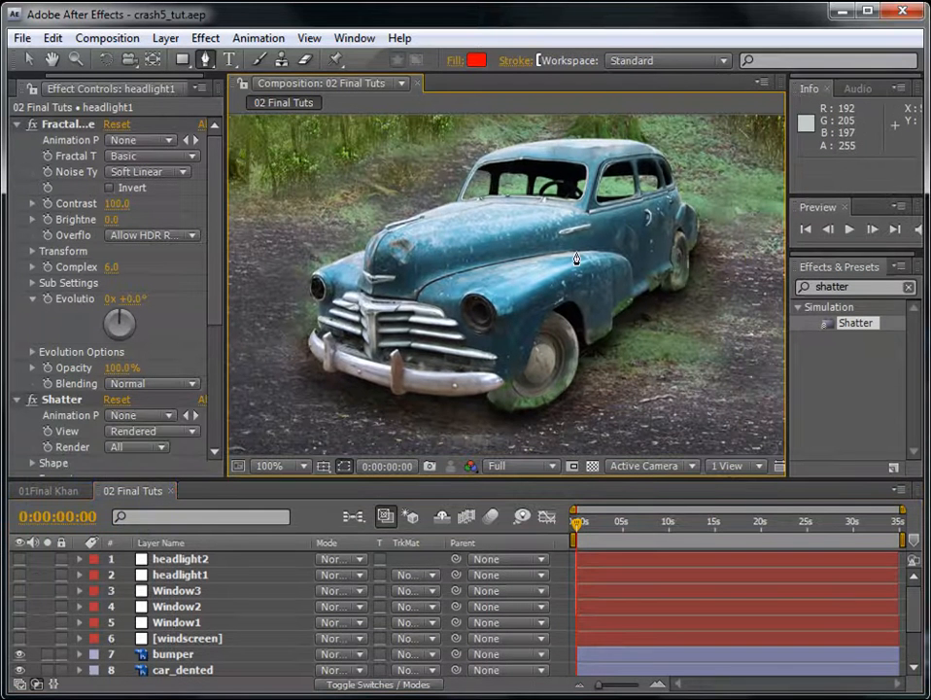
- Add crash2.mov from the project's footage folder to the 02 Final Tuts composition as the topmost layer
{"action": "left_click", "coordinate": [17, 87]}
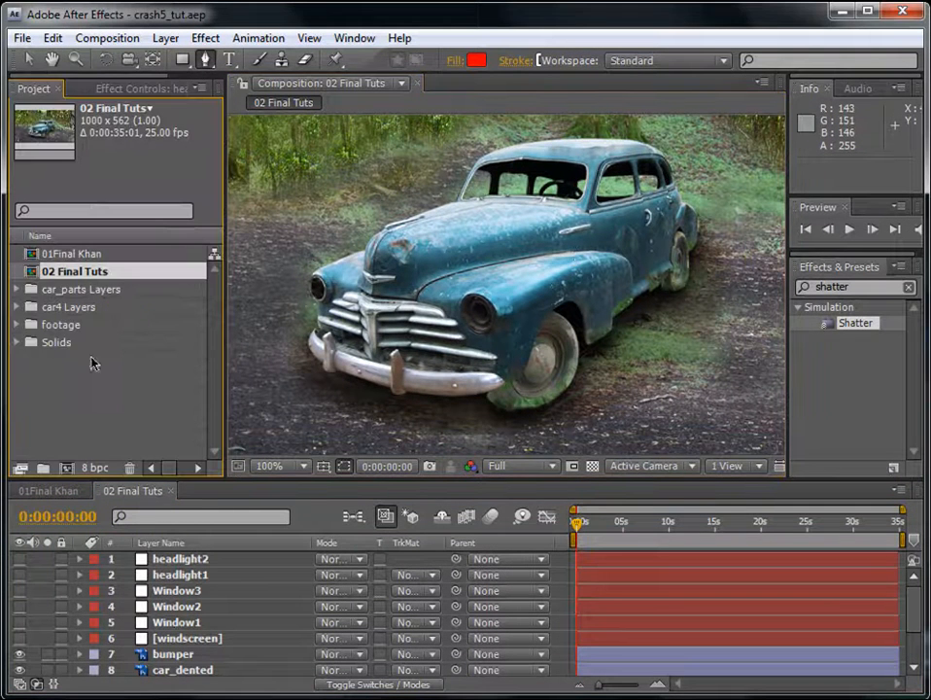
{"action": "left_click", "coordinate": [16, 325]}
{"action": "left_click", "coordinate": [92, 342]}
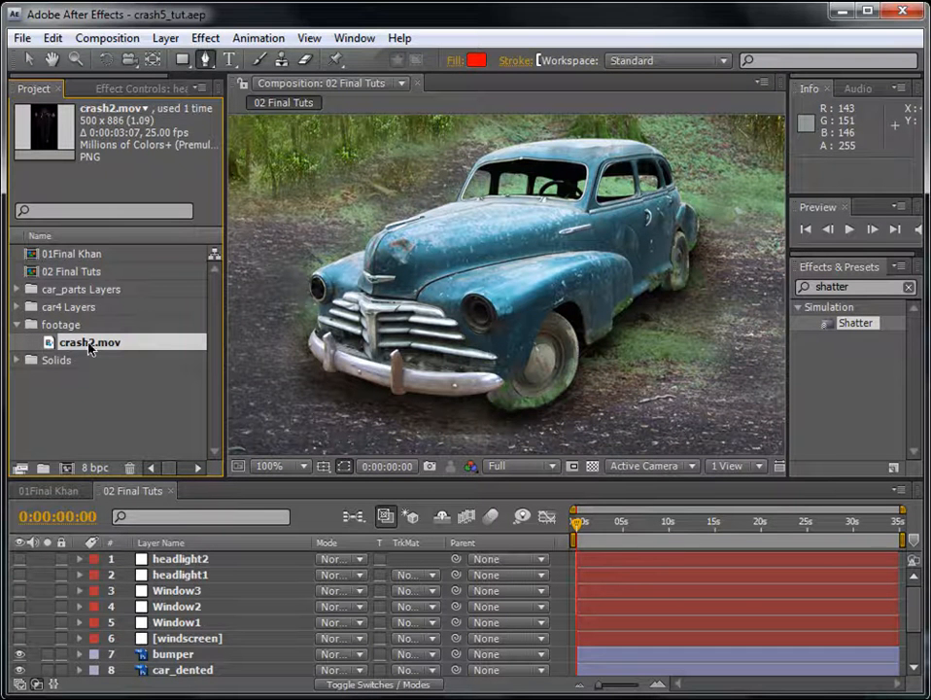
{"action": "scroll", "coordinate": [400, 345], "scroll_direction": "down", "scroll_amount": 1}
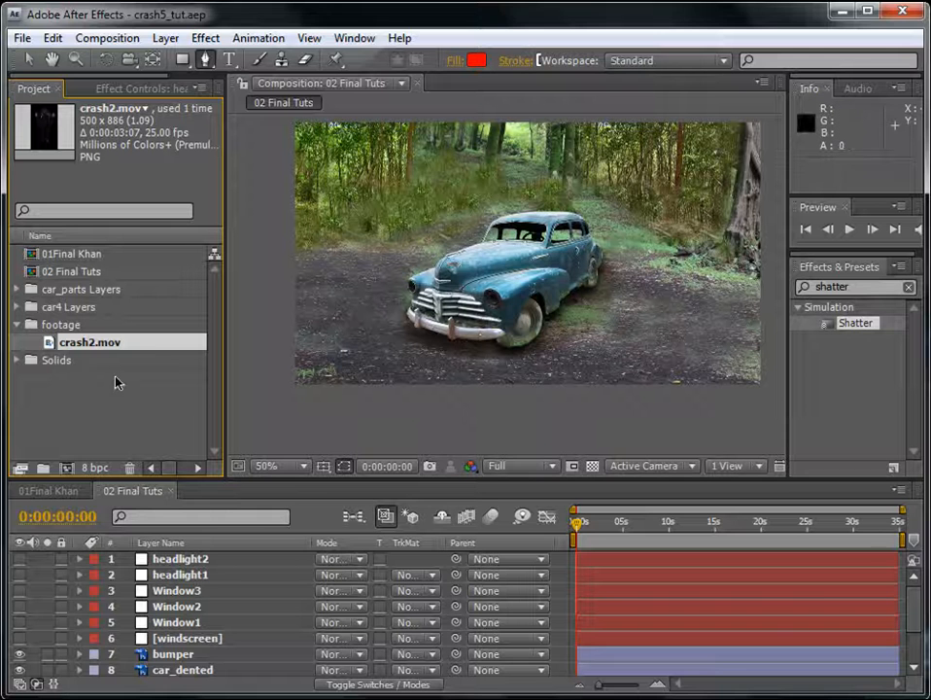
{"action": "left_click_drag", "start_coordinate": [93, 342], "coordinate": [141, 561]}
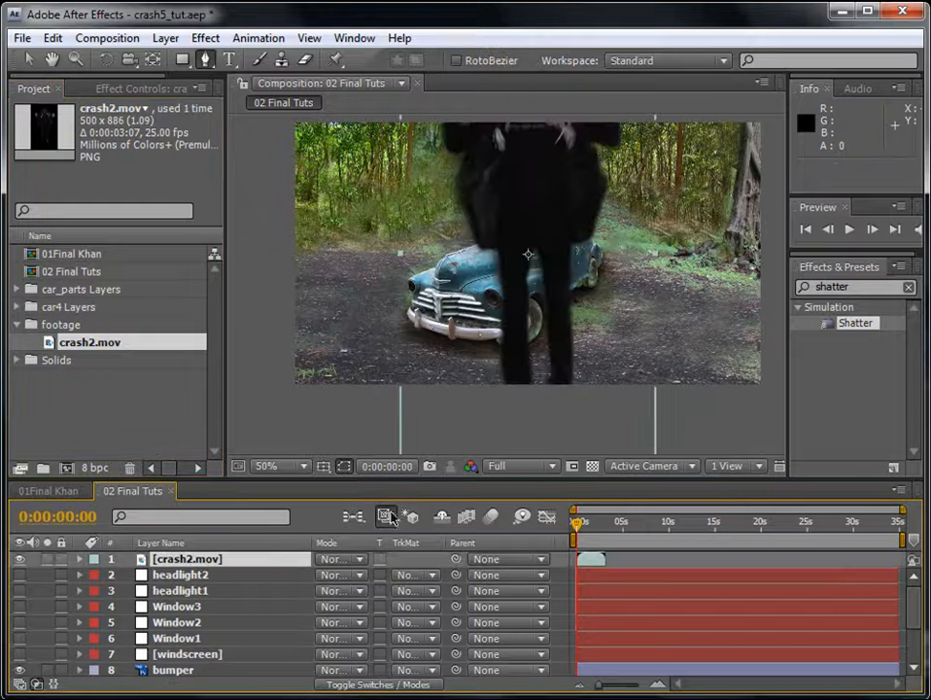
- Scale the crash2.mov layer down to 25%
{"action": "key", "text": "s"}
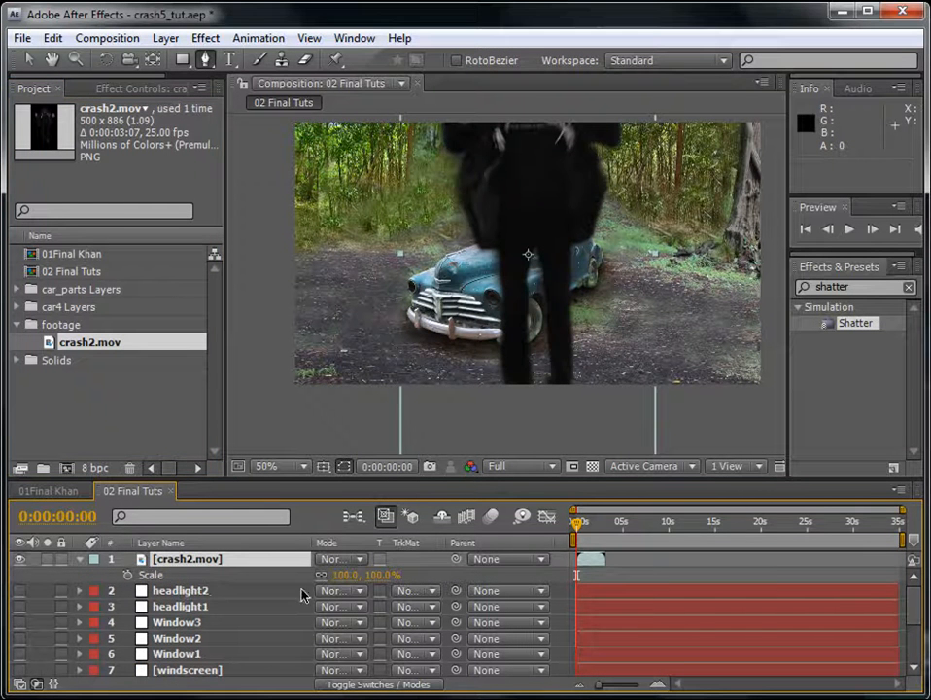
{"action": "left_click_drag", "start_coordinate": [333, 575], "coordinate": [308, 575]}
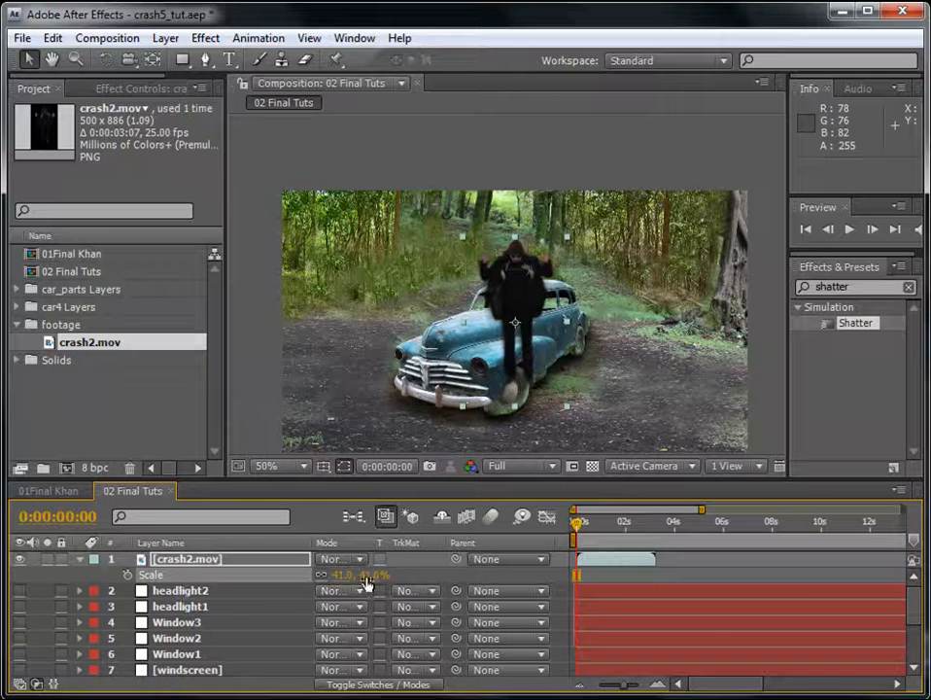
{"action": "left_click", "coordinate": [348, 574]}
{"action": "type", "text": "25"}
{"action": "key", "text": "Return"}
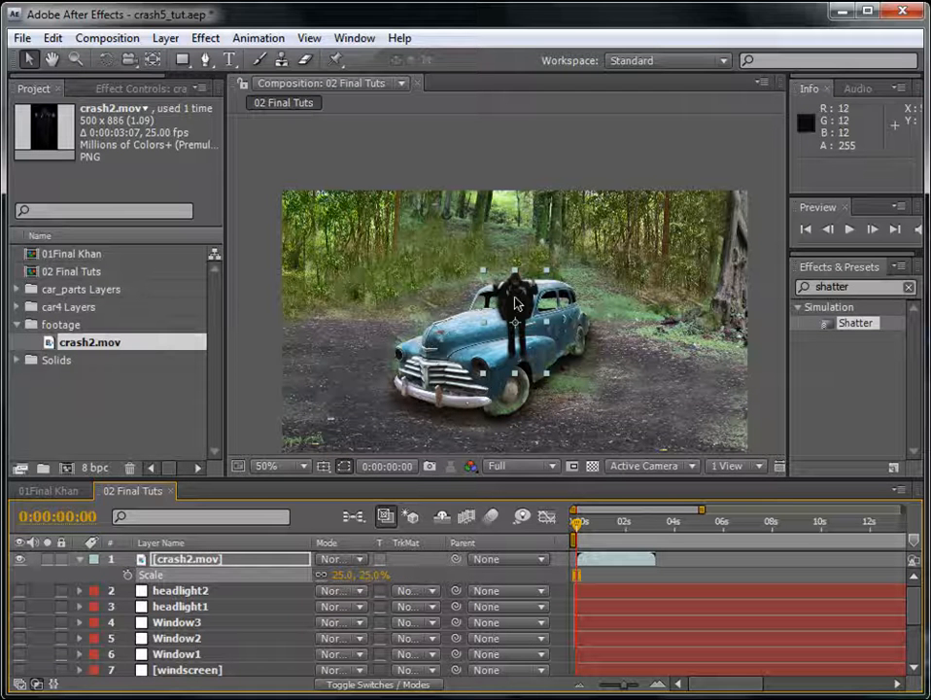
- Position crash2.mov at about 526, 93 so the figure stands on the car's roof, leaving the current time at 0:00:00:10
{"action": "left_click_drag", "start_coordinate": [515, 303], "coordinate": [533, 231]}
{"action": "left_click_drag", "start_coordinate": [579, 526], "coordinate": [587, 526]}
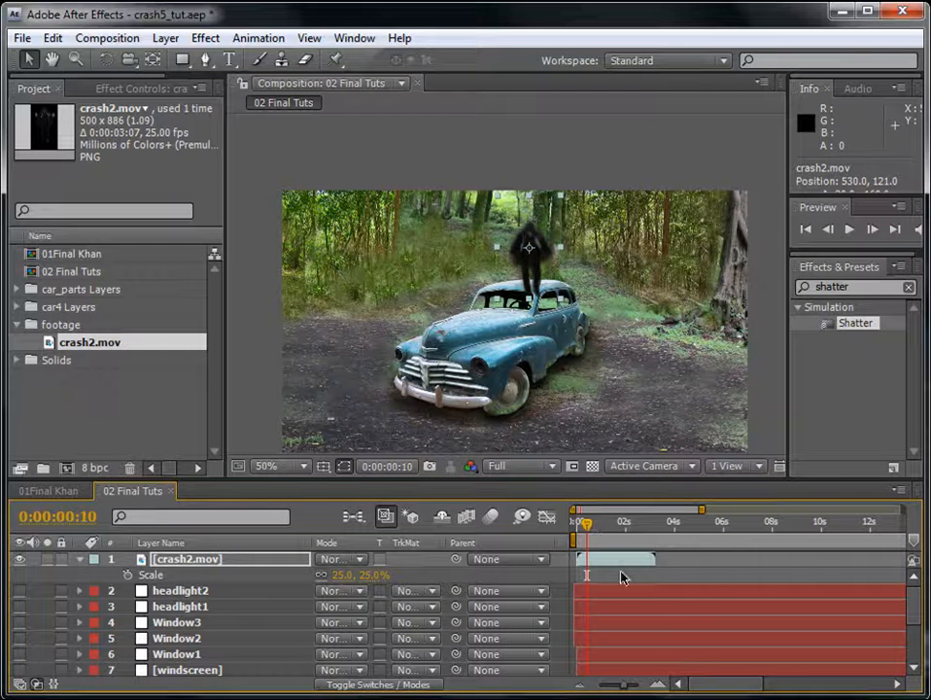
{"action": "mouse_move", "coordinate": [535, 270]}
{"action": "left_mouse_down"}
{"action": "mouse_move", "coordinate": [532, 255]}
{"action": "mouse_move", "coordinate": [533, 269]}
{"action": "left_mouse_up"}
{"action": "mouse_move", "coordinate": [599, 534]}
{"action": "left_mouse_down"}
{"action": "mouse_move", "coordinate": [569, 527]}
{"action": "mouse_move", "coordinate": [587, 525]}
{"action": "left_mouse_up"}
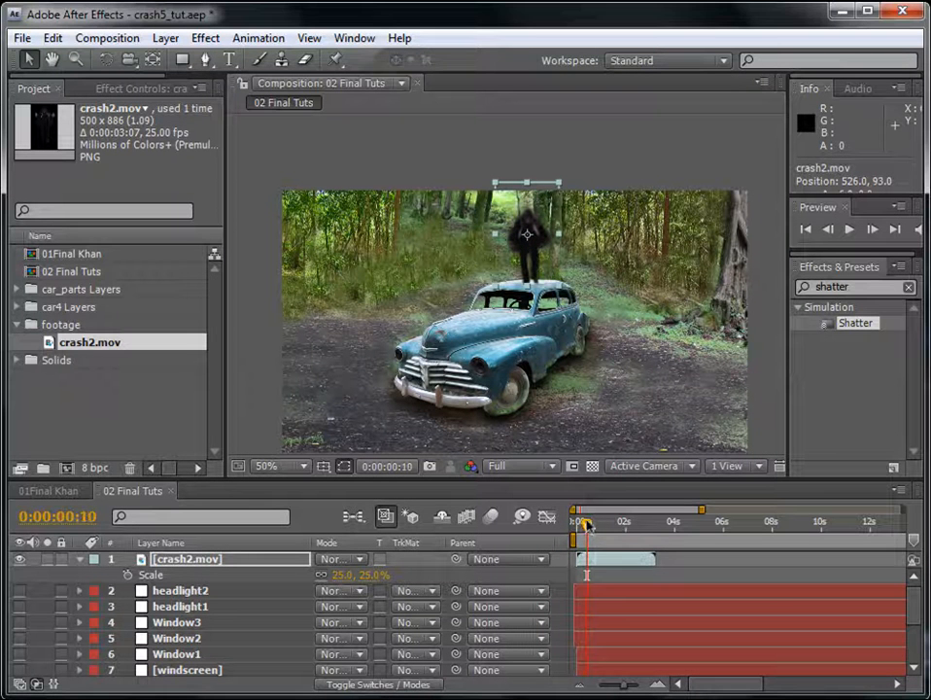
- Add a Position keyframe to the crash2.mov layer at 0:00:00:10 for the standing pose on the roof
{"action": "left_click", "coordinate": [596, 559]}
{"action": "key", "text": "p"}
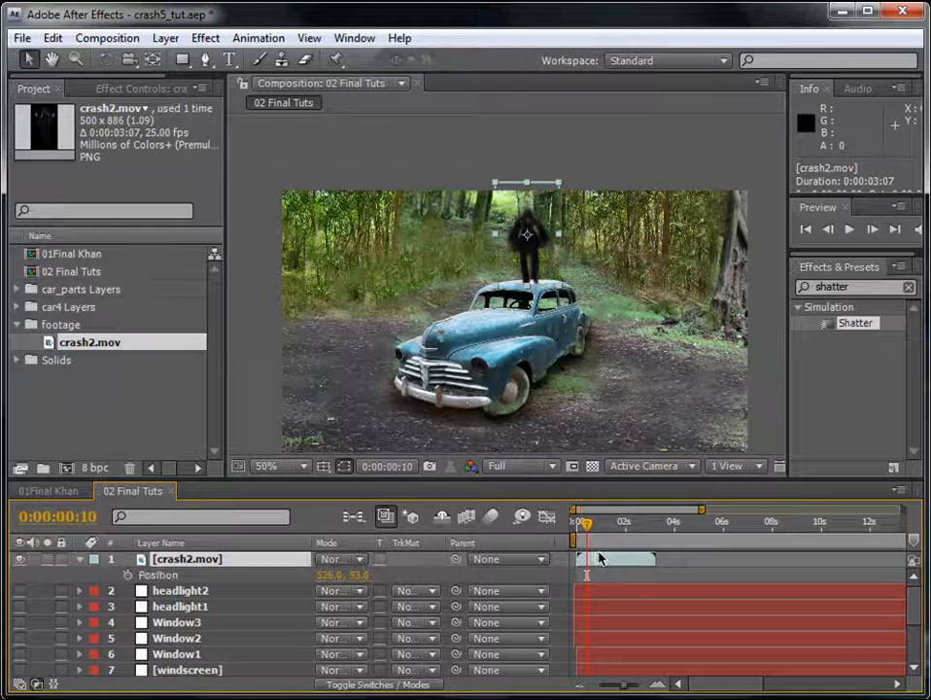
{"action": "left_click", "coordinate": [127, 574]}
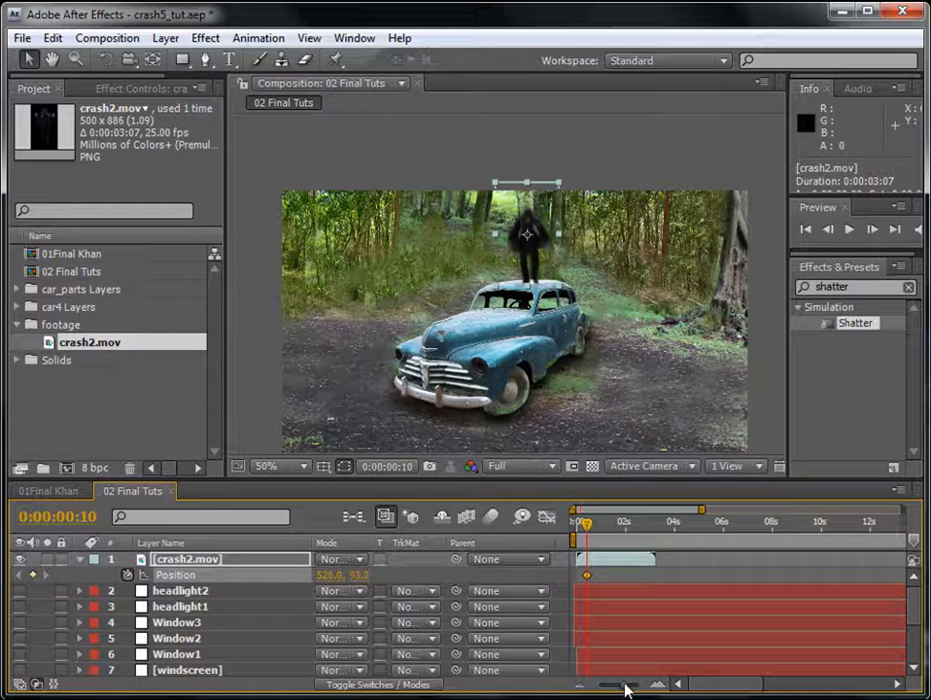
- Shorten the work area to about four seconds and trim the 02 Final Tuts composition to it
{"action": "left_click_drag", "start_coordinate": [627, 688], "coordinate": [573, 688]}
{"action": "left_click_drag", "start_coordinate": [900, 538], "coordinate": [611, 538]}
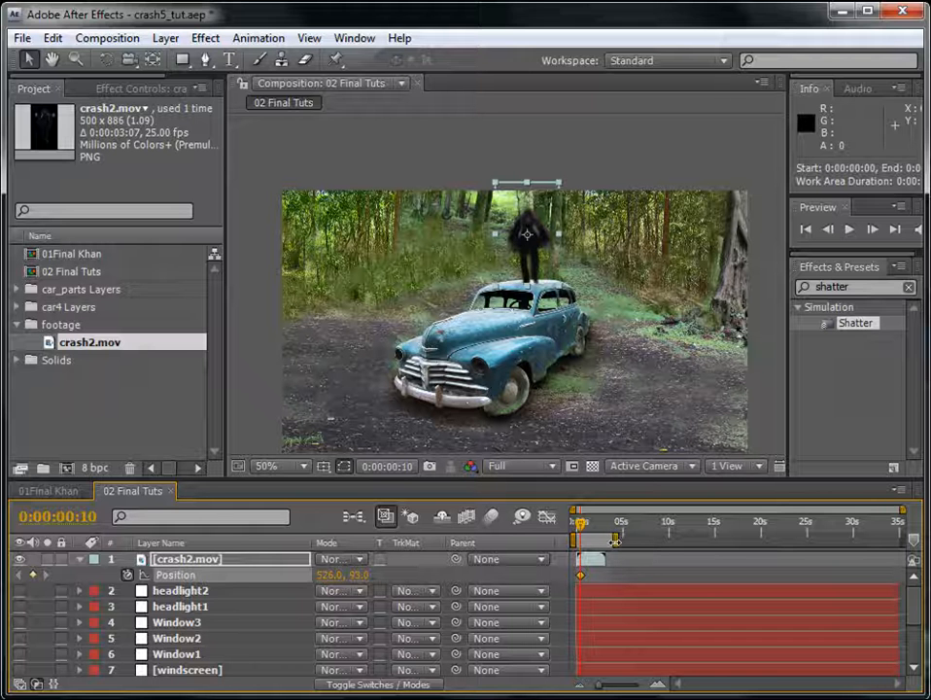
{"action": "left_click_drag", "start_coordinate": [612, 684], "coordinate": [635, 686]}
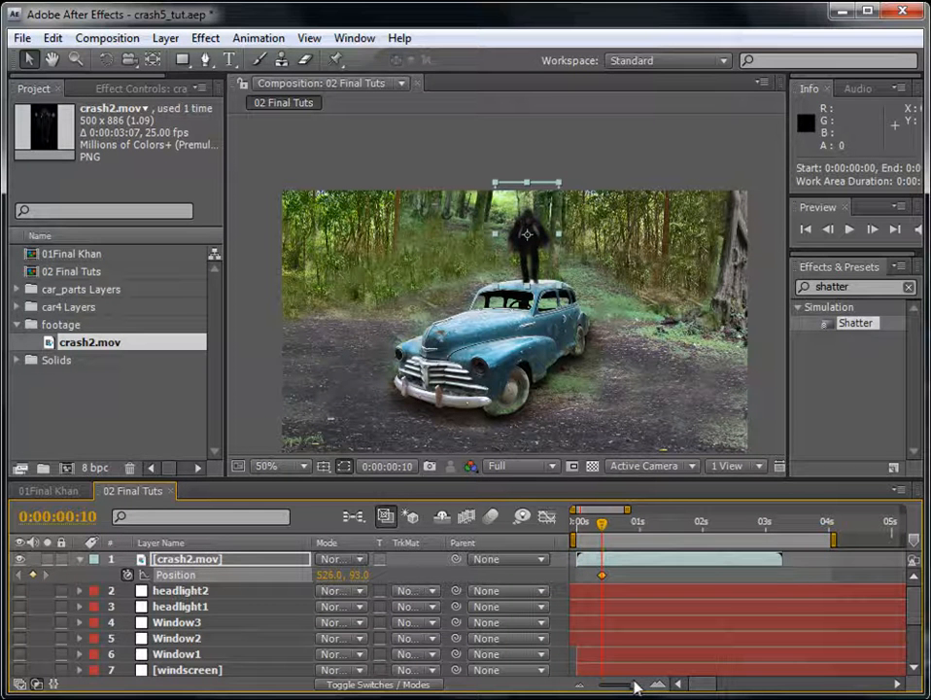
{"action": "right_click", "coordinate": [733, 538]}
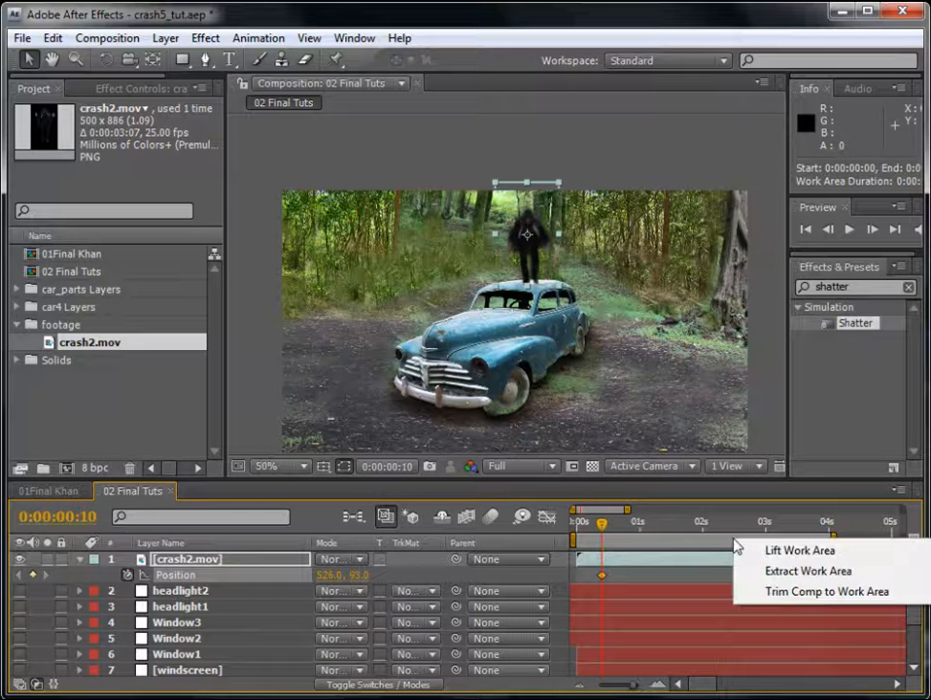
{"action": "left_click", "coordinate": [777, 593]}
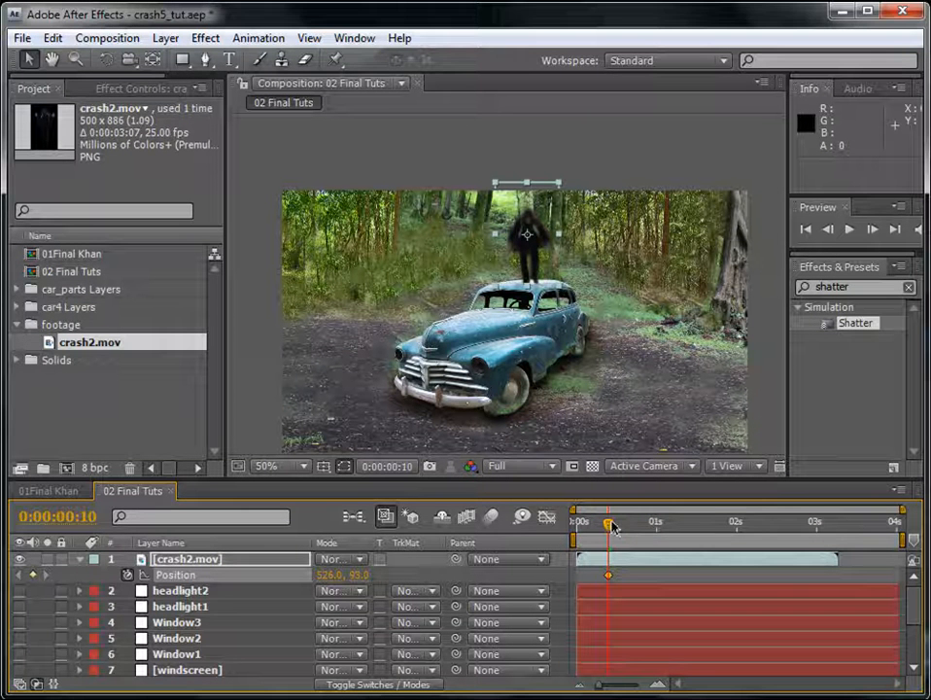
- Keyframe crash2.mov at about 526, -127 above the frame at 0:00:00:00, and apply Easy Ease to its 0:00:00:10 Position keyframe
{"action": "left_click_drag", "start_coordinate": [612, 525], "coordinate": [577, 526]}
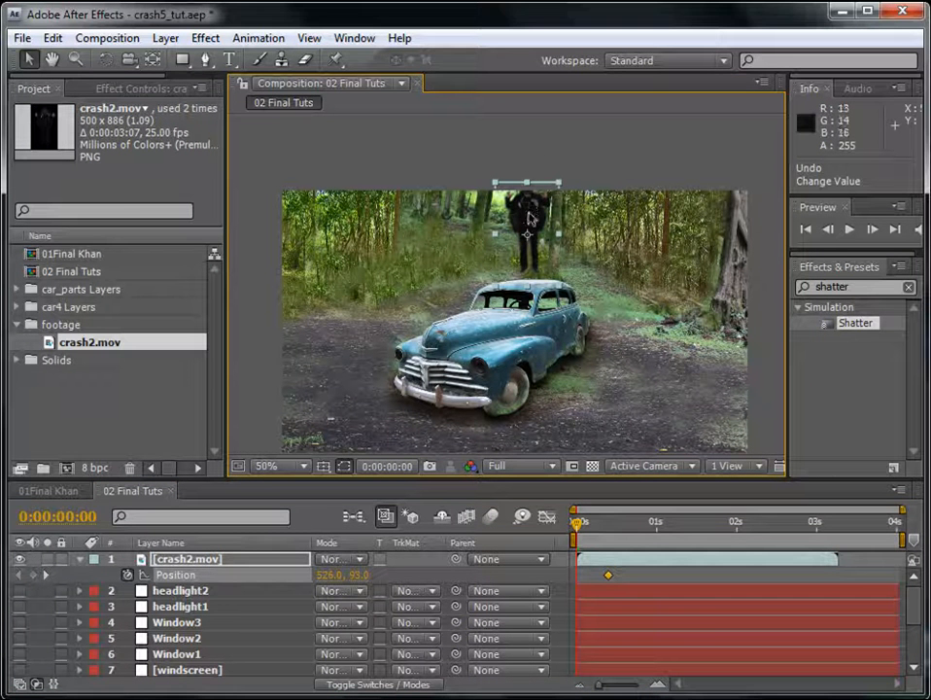
{"action": "left_click_drag", "start_coordinate": [529, 213], "coordinate": [556, 119]}
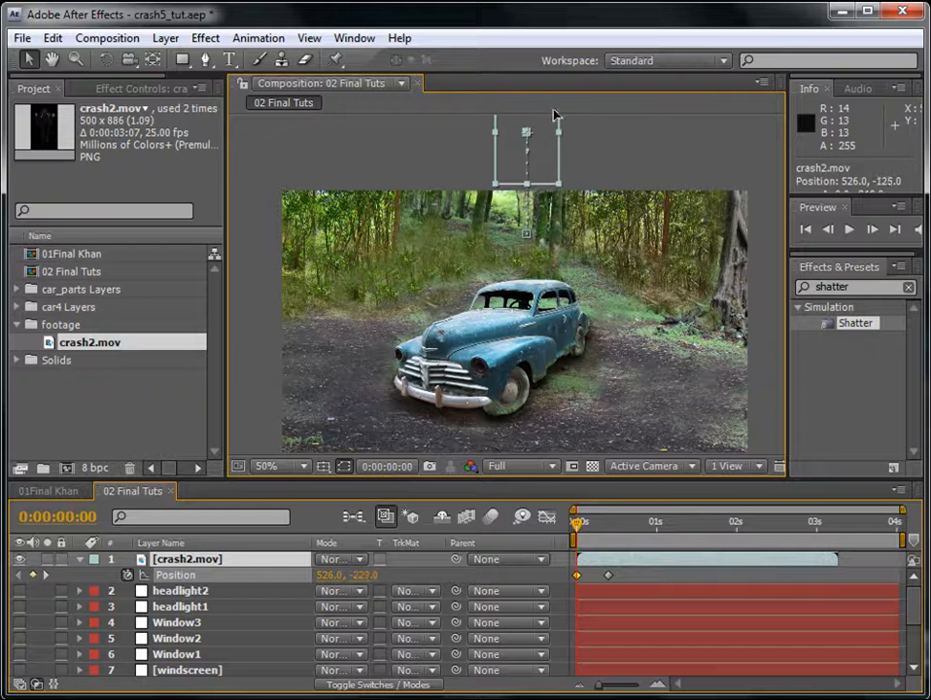
{"action": "left_click", "coordinate": [609, 577]}
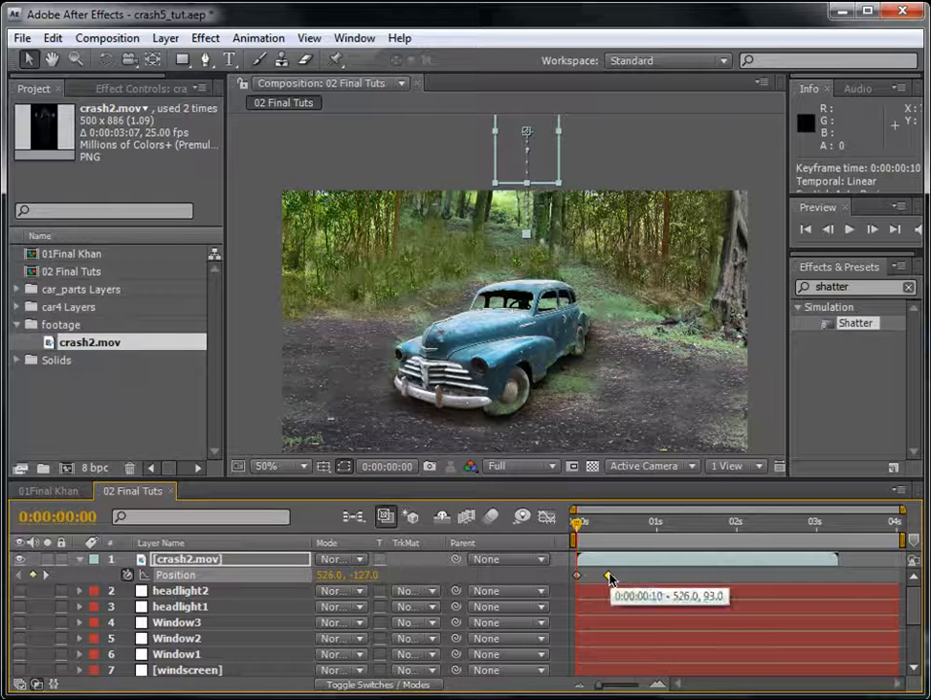
{"action": "right_click", "coordinate": [609, 577]}
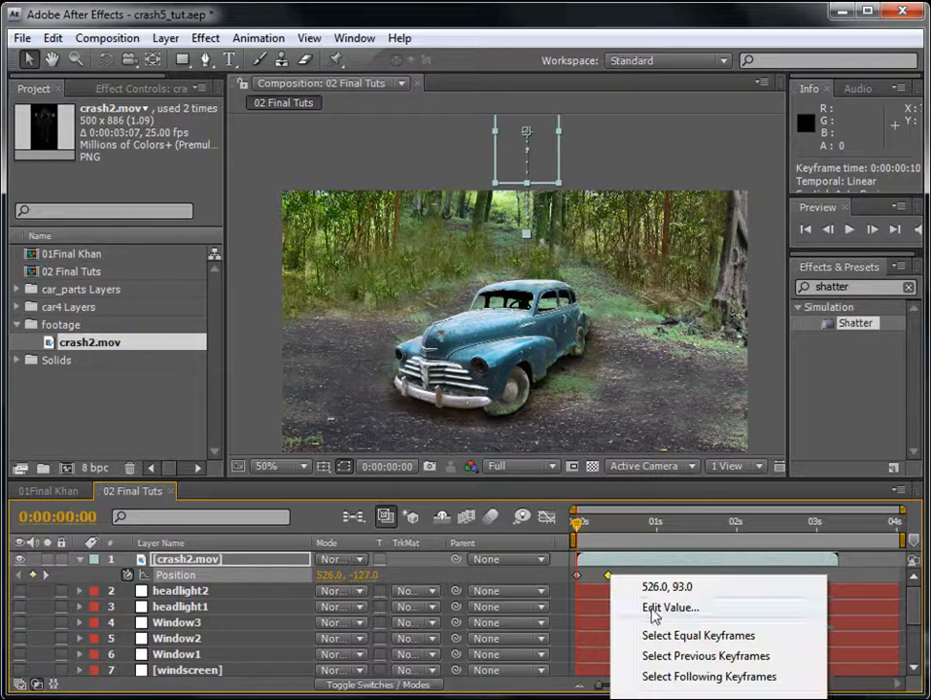
{"action": "mouse_move", "coordinate": [710, 696]}
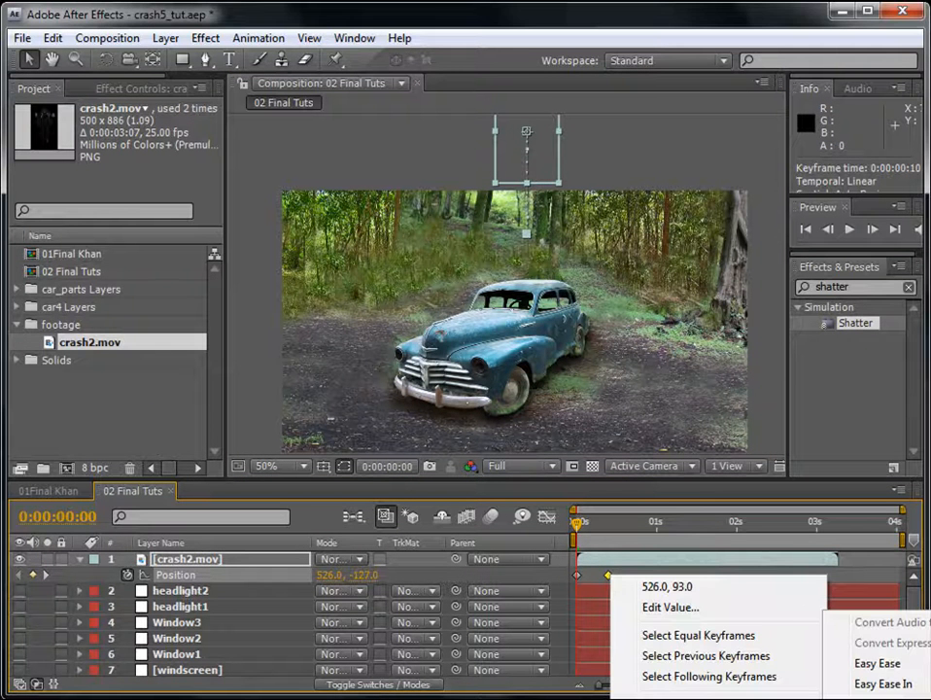
{"action": "left_click", "coordinate": [915, 665]}
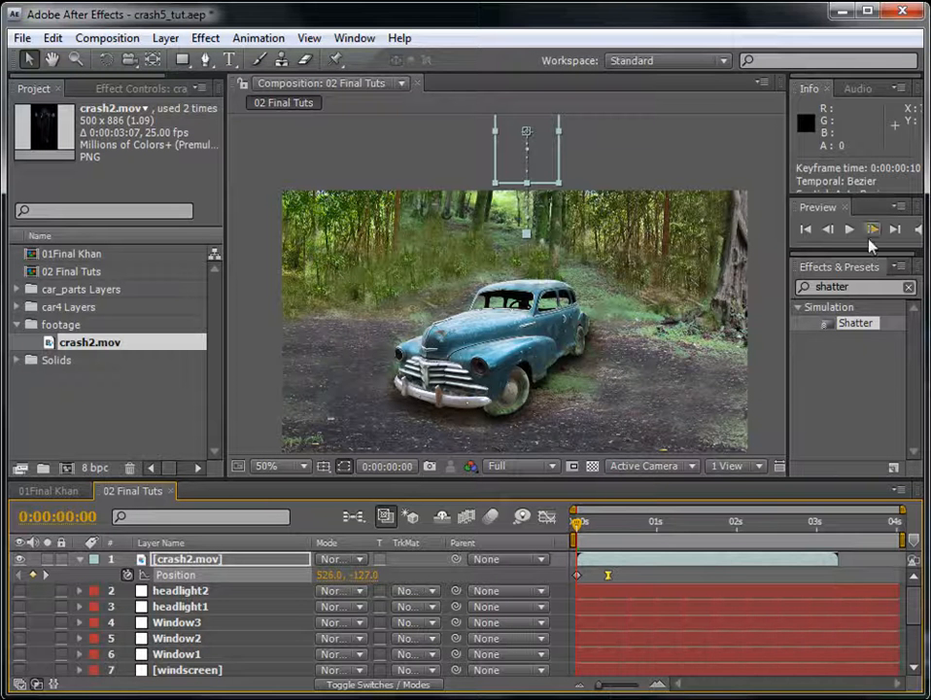
- Widen the preview controls area and play a RAM preview of the figure dropping onto the car
{"action": "left_click_drag", "start_coordinate": [786, 191], "coordinate": [730, 192]}
{"action": "left_click", "coordinate": [910, 230]}
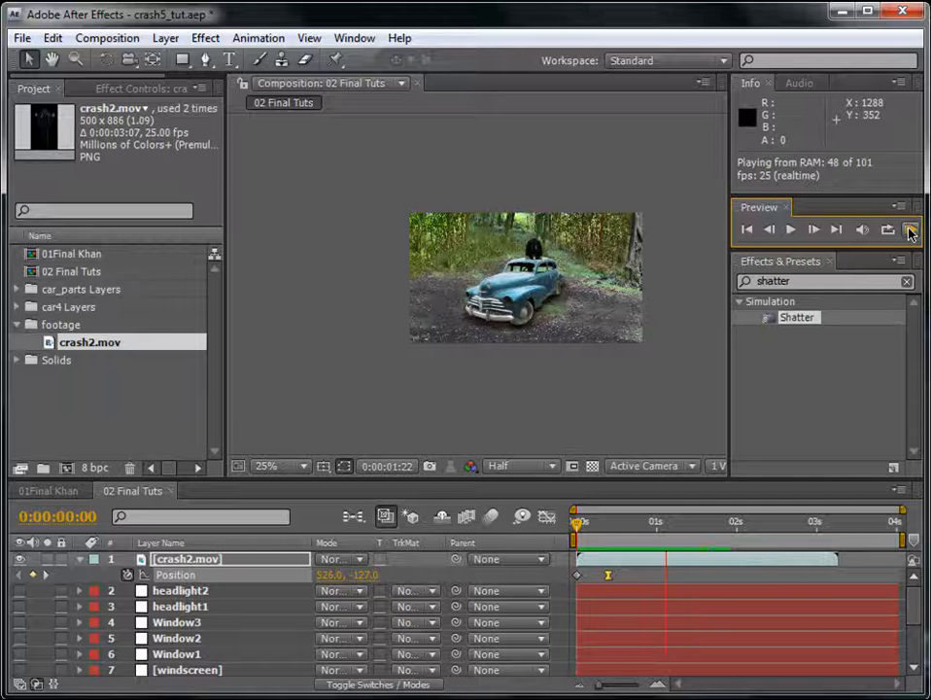
{"action": "left_click", "coordinate": [909, 232]}
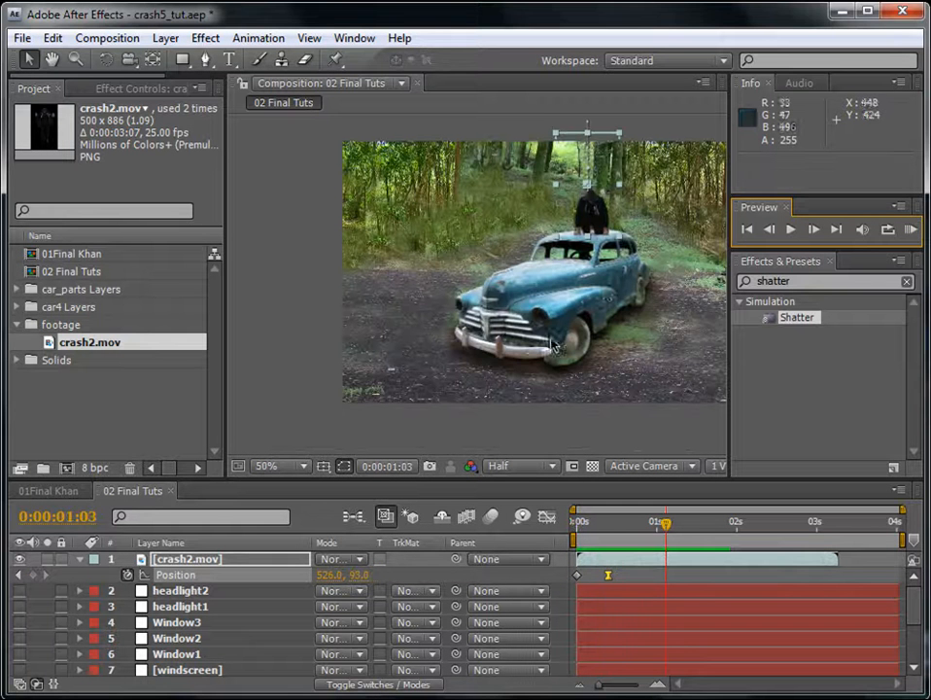
- Set the current time to 0:00:00:10 and place the car layer above car_dented in the layer stack
{"action": "left_click_drag", "start_coordinate": [602, 296], "coordinate": [536, 298]}
{"action": "left_click_drag", "start_coordinate": [581, 523], "coordinate": [609, 526]}
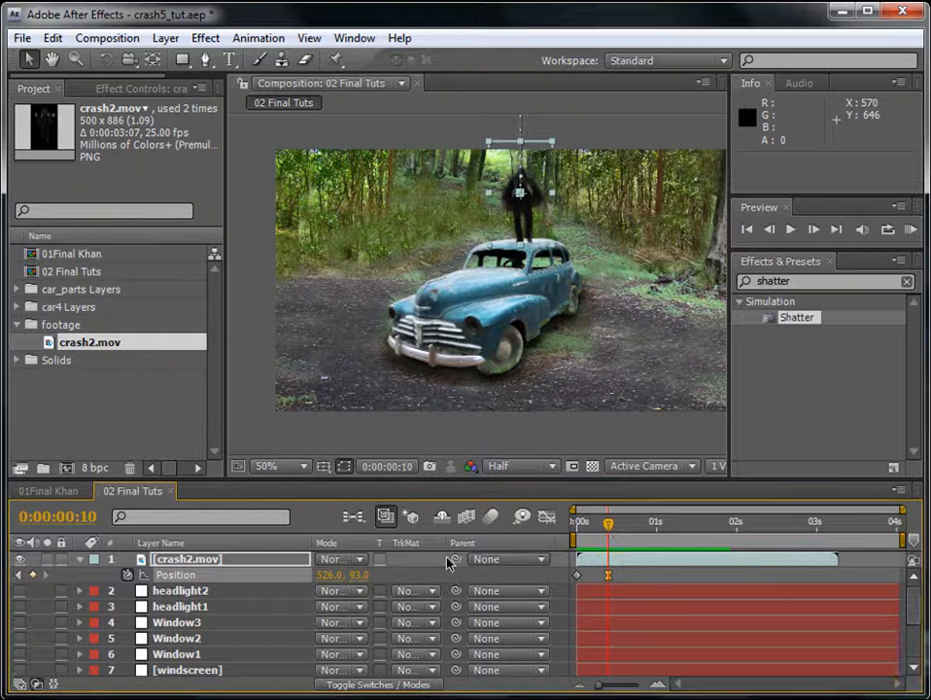
{"action": "scroll", "coordinate": [260, 590], "scroll_direction": "down", "scroll_amount": 3}
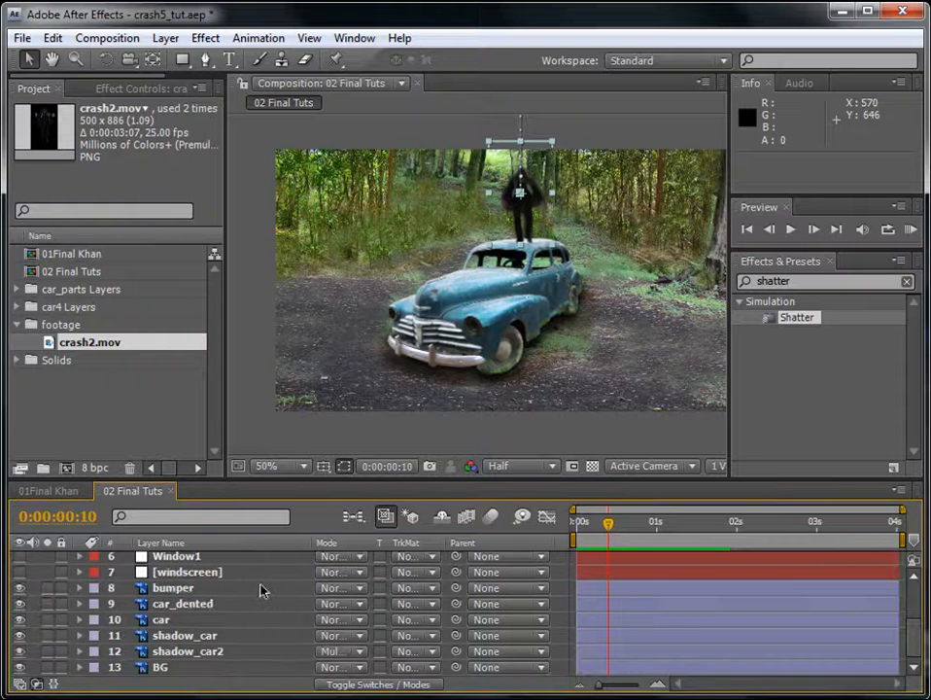
{"action": "left_click", "coordinate": [198, 607]}
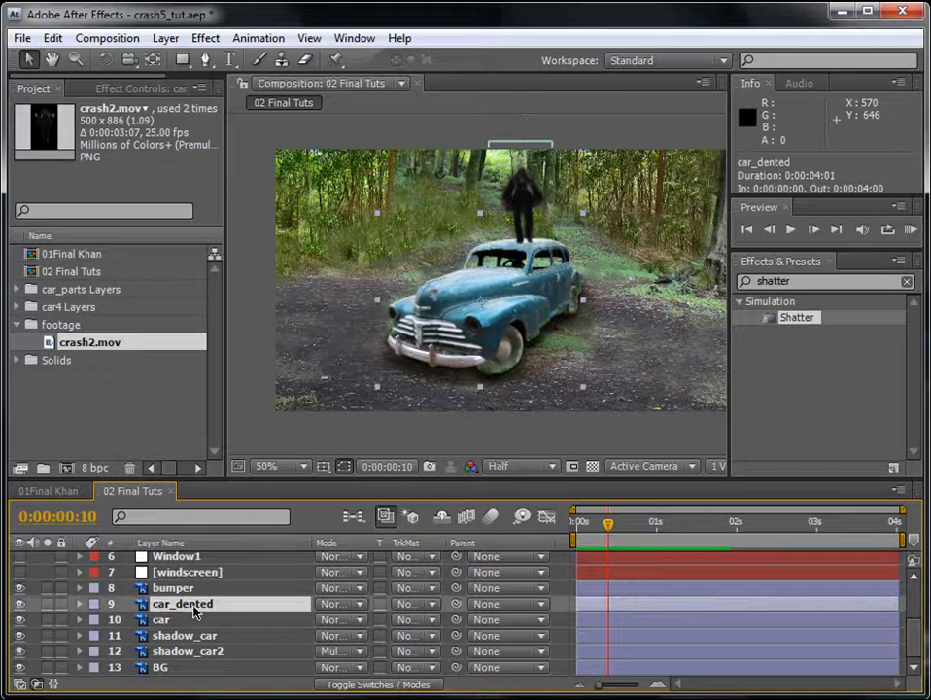
{"action": "key", "text": "ctrl+Down"}
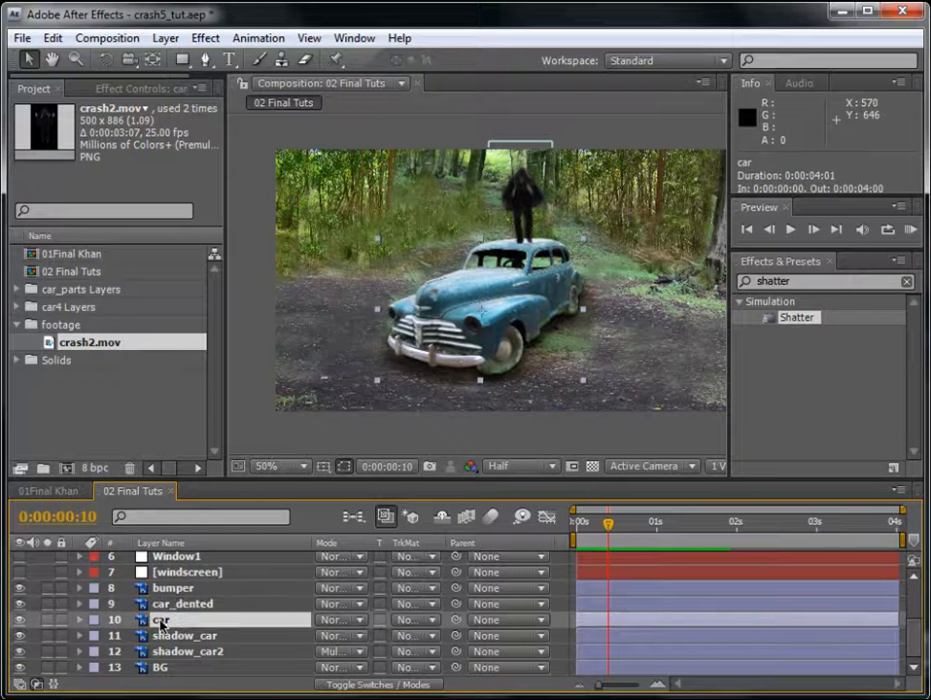
{"action": "left_click_drag", "start_coordinate": [166, 624], "coordinate": [185, 614]}
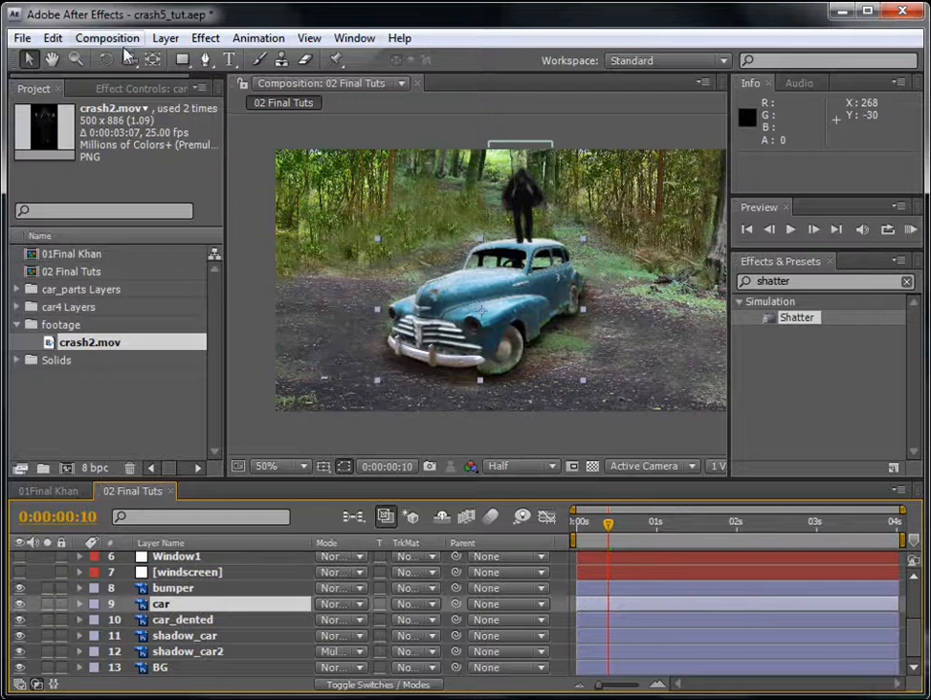
- Split the car layer at 0:00:00:10, delete its second part, and preview the switch to the dented car
{"action": "left_click", "coordinate": [54, 38]}
{"action": "left_click", "coordinate": [68, 258]}
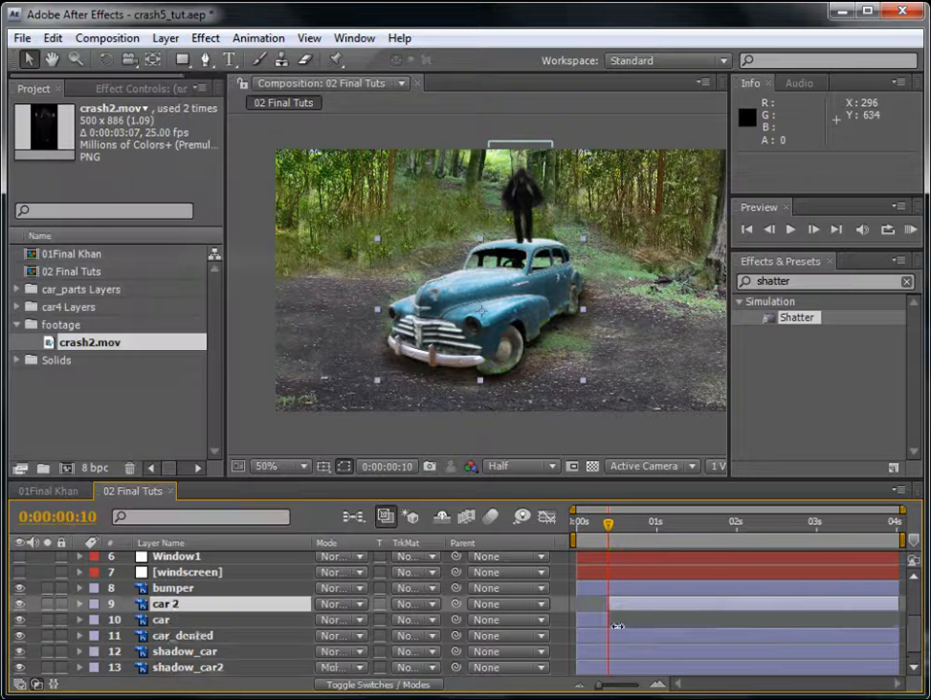
{"action": "key", "text": "Delete"}
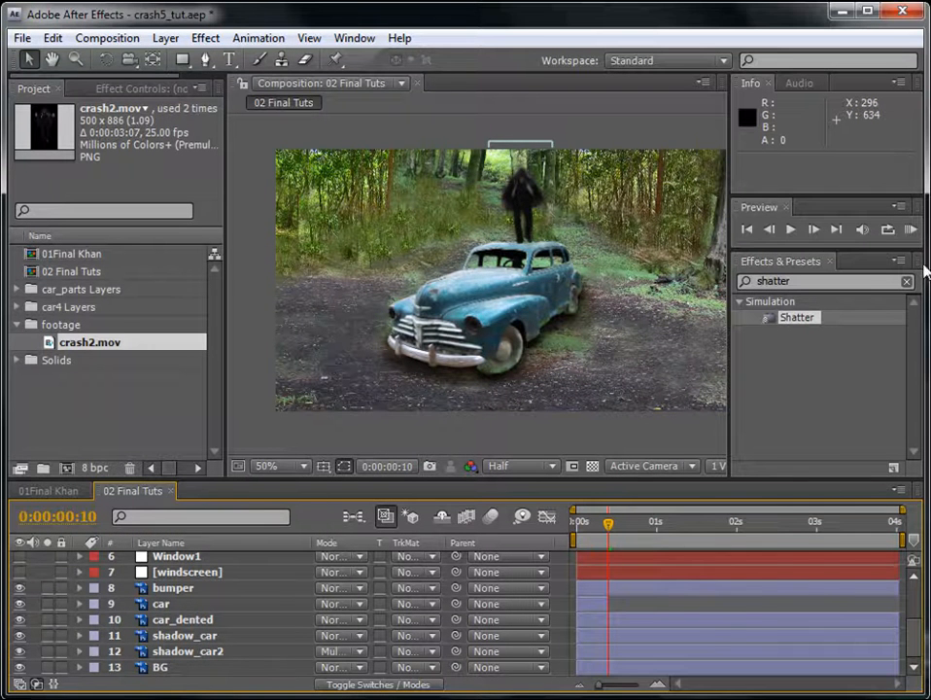
{"action": "left_click", "coordinate": [910, 230]}
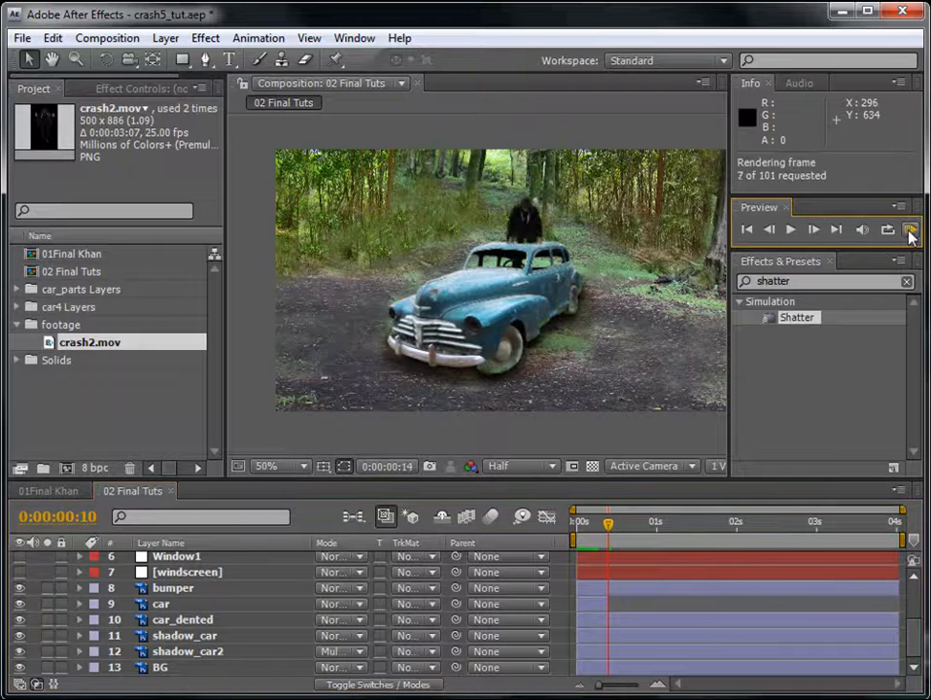
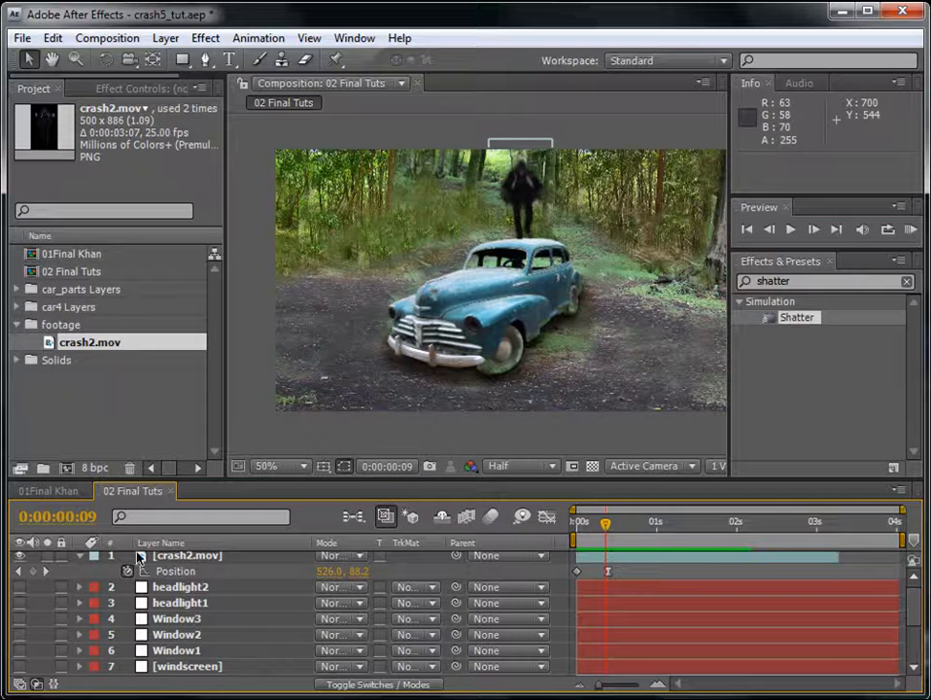
- Collapse crash2.mov's properties and turn on the windscreen layer's visibility, leaving crash2.mov visible
{"action": "left_click", "coordinate": [80, 556]}
{"action": "left_click", "coordinate": [20, 555]}
{"action": "scroll", "coordinate": [284, 572], "scroll_direction": "down", "scroll_amount": 2}
{"action": "scroll", "coordinate": [281, 577], "scroll_direction": "up", "scroll_amount": 1}
{"action": "left_click", "coordinate": [185, 619]}
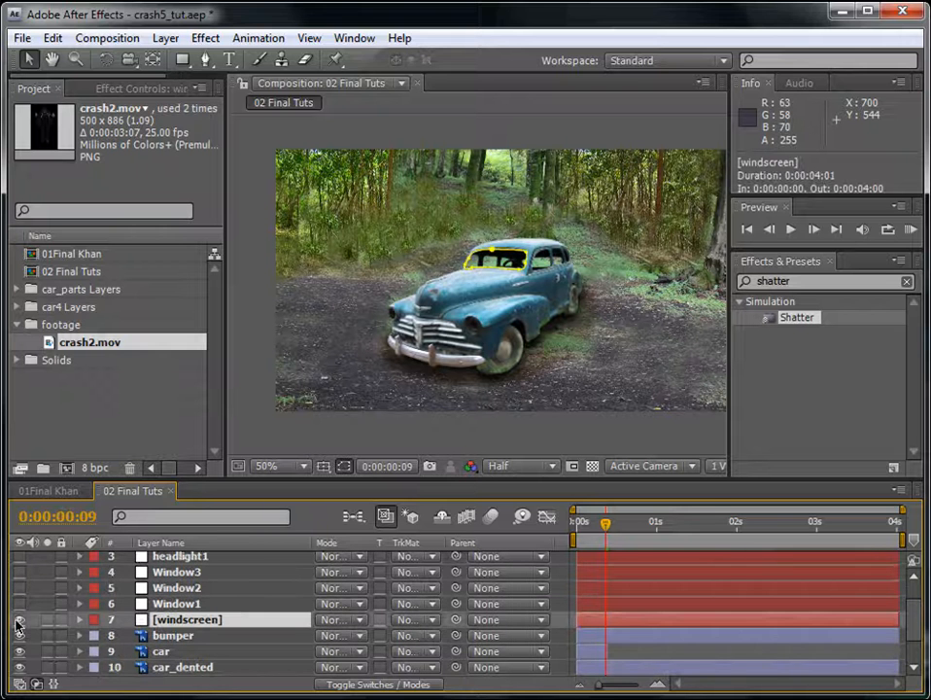
{"action": "left_click", "coordinate": [19, 619]}
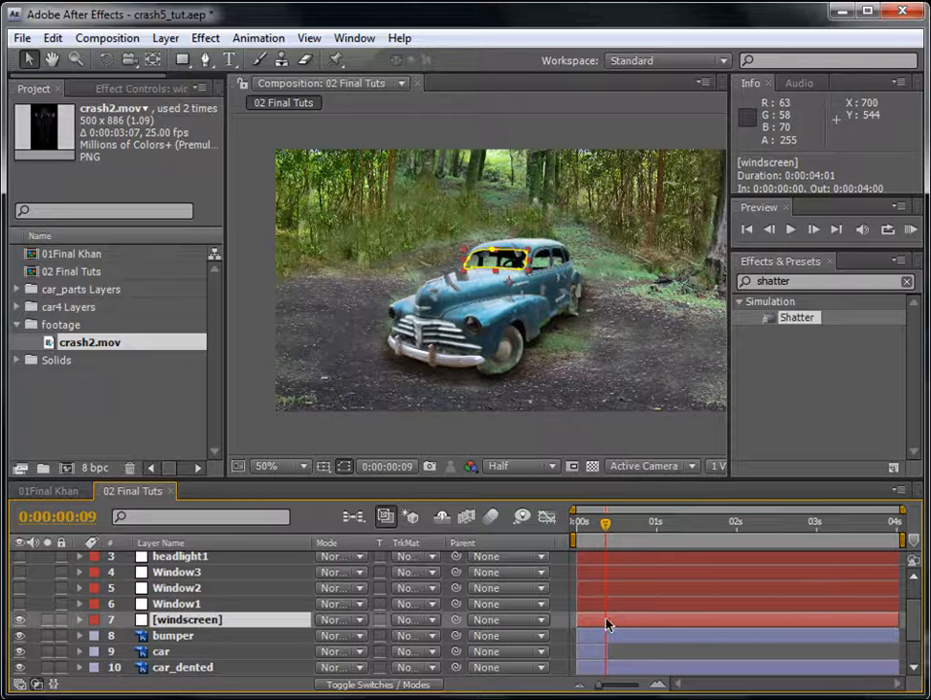
{"action": "scroll", "coordinate": [909, 577], "scroll_direction": "up", "scroll_amount": 2}
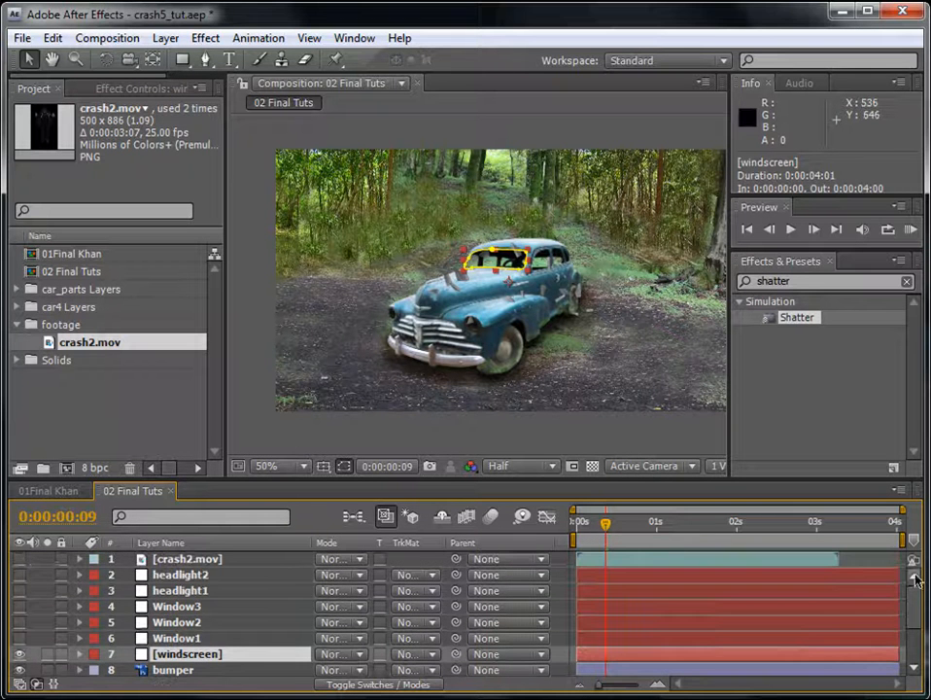
{"action": "left_click", "coordinate": [20, 559]}
- Shift the windscreen layer to 0:00:00:09, extend its in point back to -0:00:00:03, and preview the shatter timing
{"action": "left_click_drag", "start_coordinate": [415, 482], "coordinate": [416, 423]}
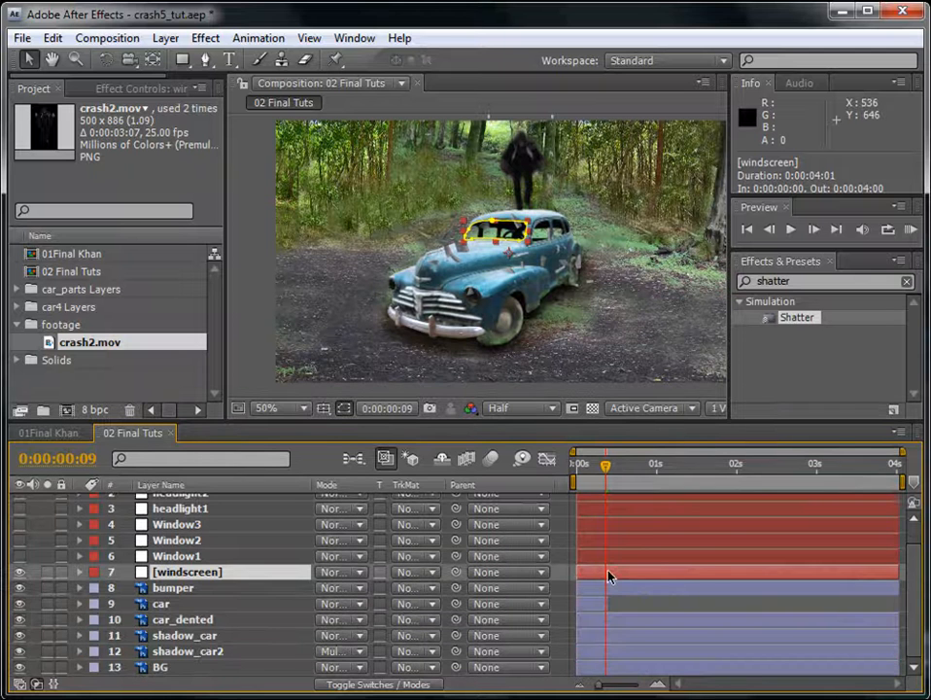
{"action": "mouse_move", "coordinate": [608, 575]}
{"action": "left_mouse_down"}
{"action": "mouse_move", "coordinate": [643, 578]}
{"action": "mouse_move", "coordinate": [611, 576]}
{"action": "left_mouse_up"}
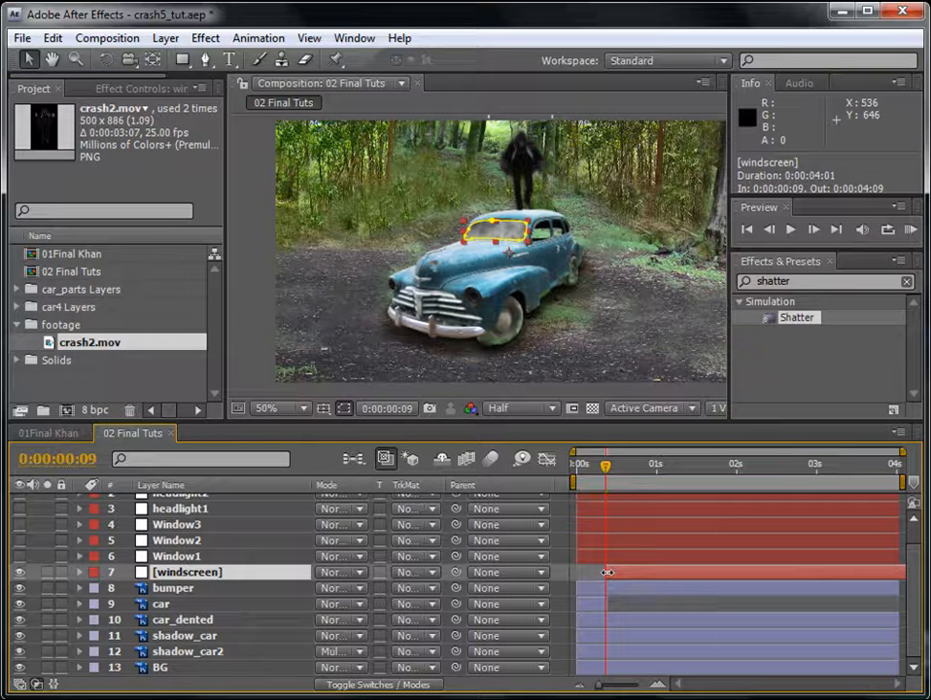
{"action": "left_click_drag", "start_coordinate": [607, 572], "coordinate": [571, 572]}
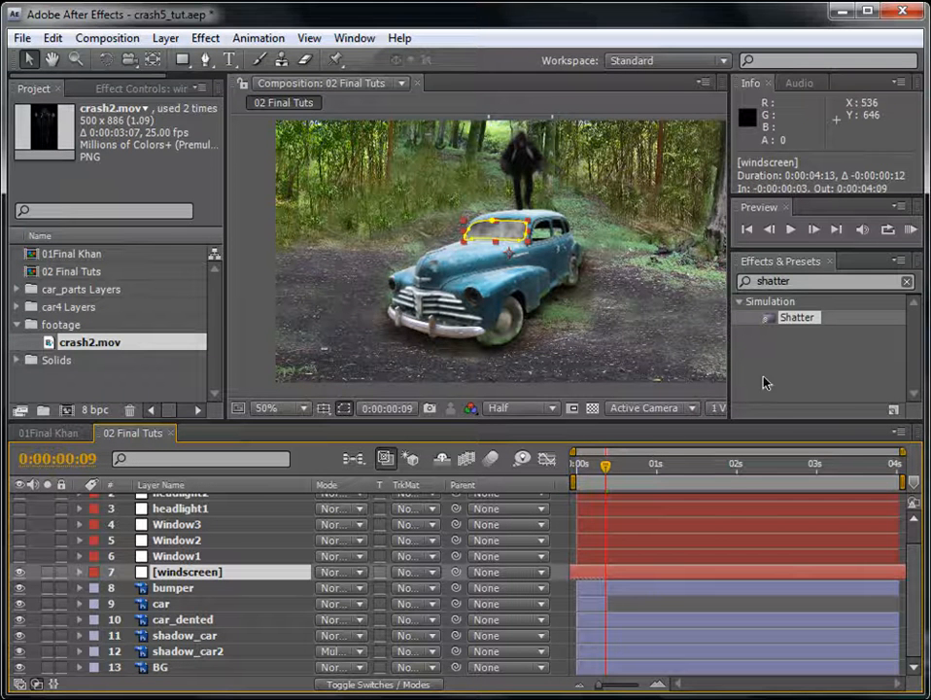
{"action": "left_click", "coordinate": [912, 230]}
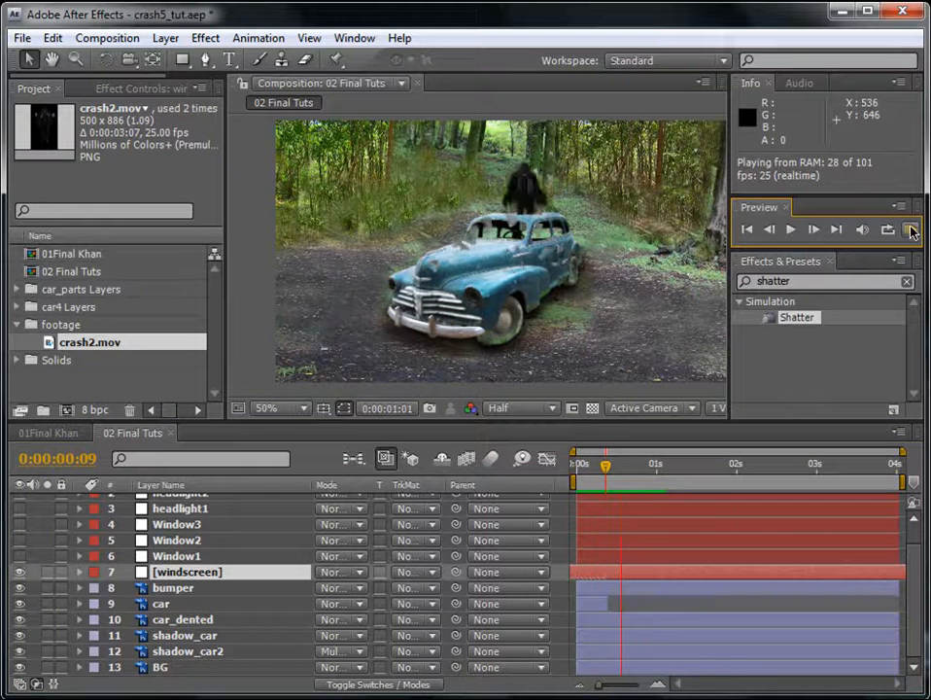
{"action": "left_click", "coordinate": [911, 230]}
- Shift the three Window and two headlight layers to 0:00:00:09 with in points extended back before the composition's start, and save the project
{"action": "left_click", "coordinate": [607, 556]}
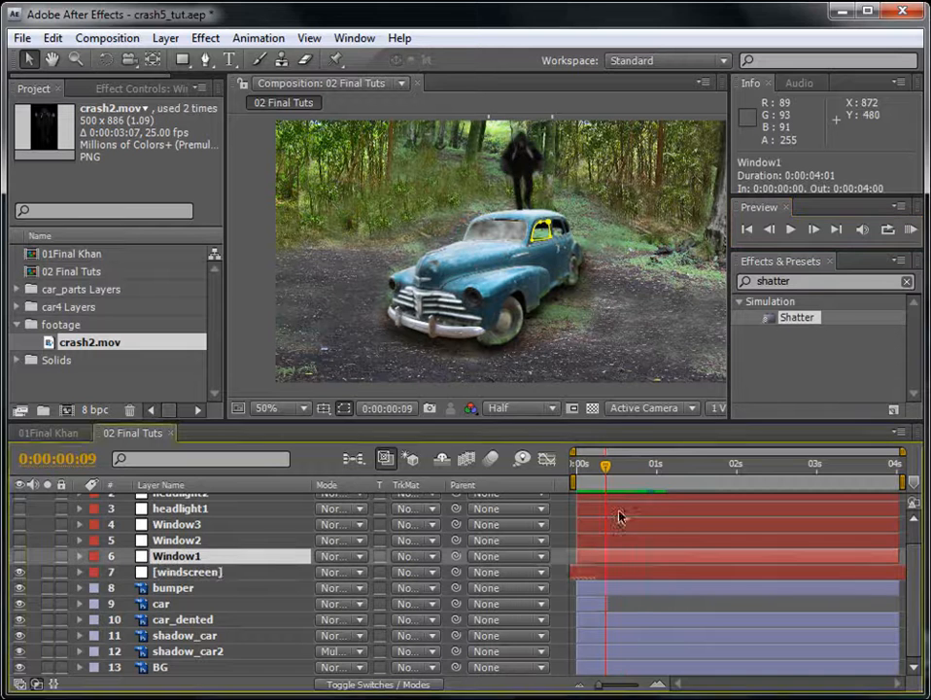
{"action": "key", "text": "shift"}
{"action": "left_click", "coordinate": [693, 598]}
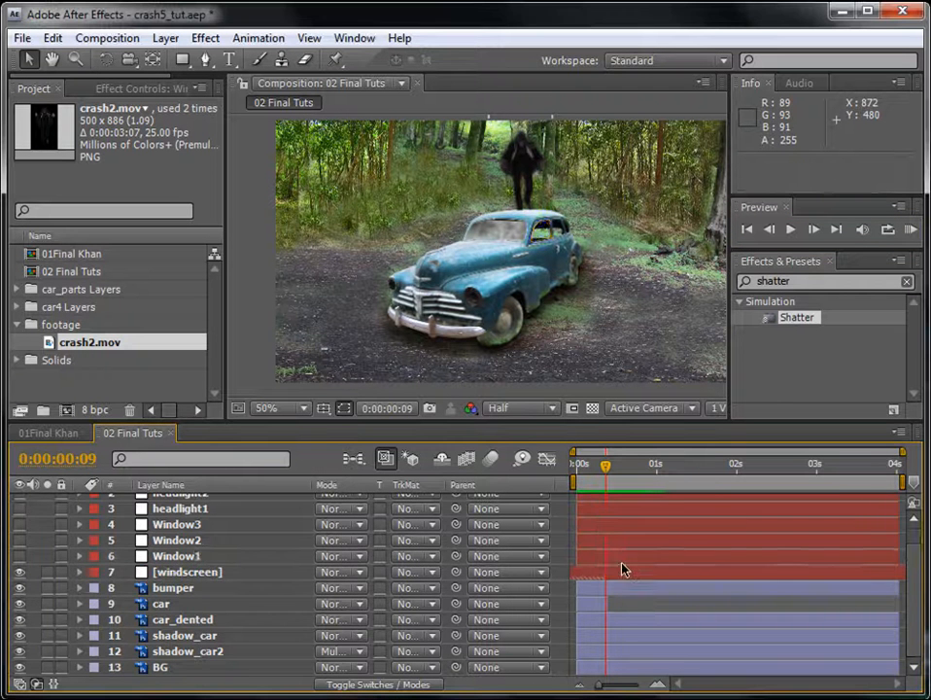
{"action": "scroll", "coordinate": [615, 569], "scroll_direction": "up", "scroll_amount": 1}
{"action": "left_click", "coordinate": [616, 579]}
{"action": "left_click", "coordinate": [601, 523], "text": "shift"}
{"action": "left_click_drag", "start_coordinate": [601, 523], "coordinate": [559, 518]}
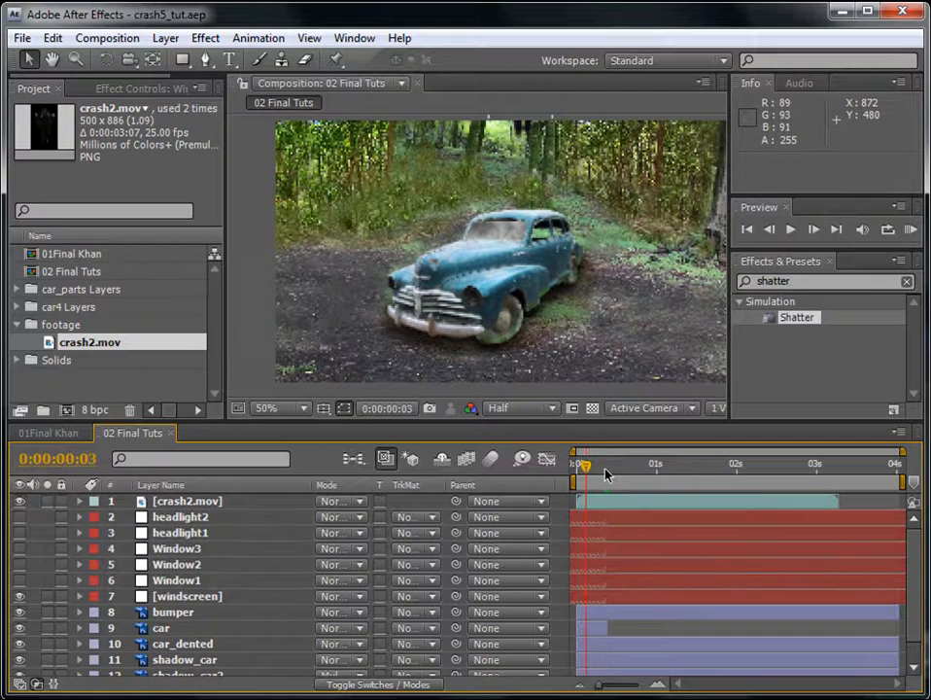
- Set the windscreen layer's Shatter repetitions to 200 with the current time at 0:00:00:12
{"action": "left_click_drag", "start_coordinate": [605, 468], "coordinate": [616, 470]}
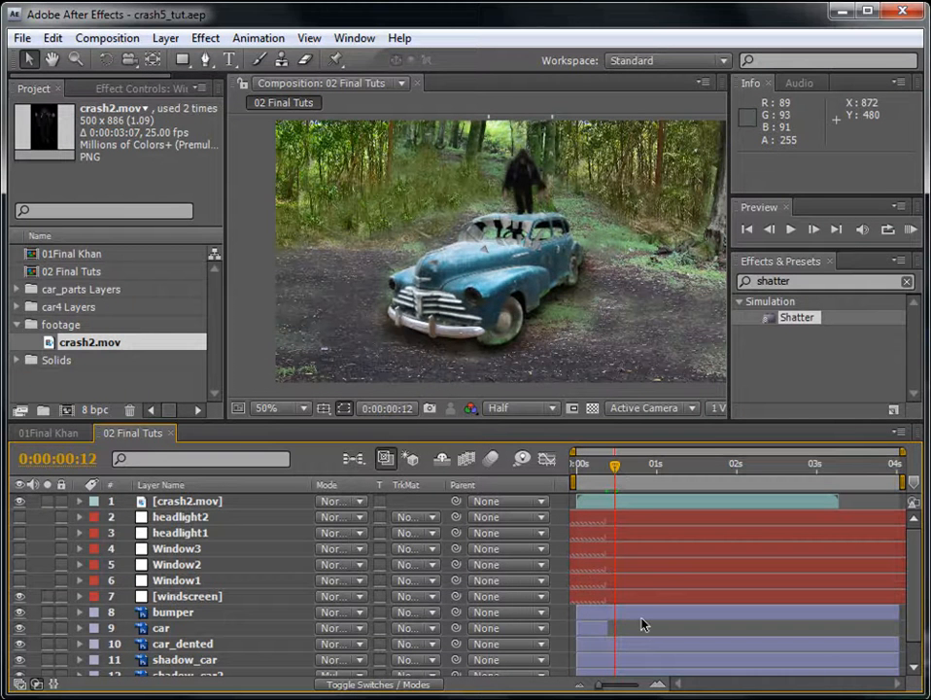
{"action": "left_click", "coordinate": [625, 596]}
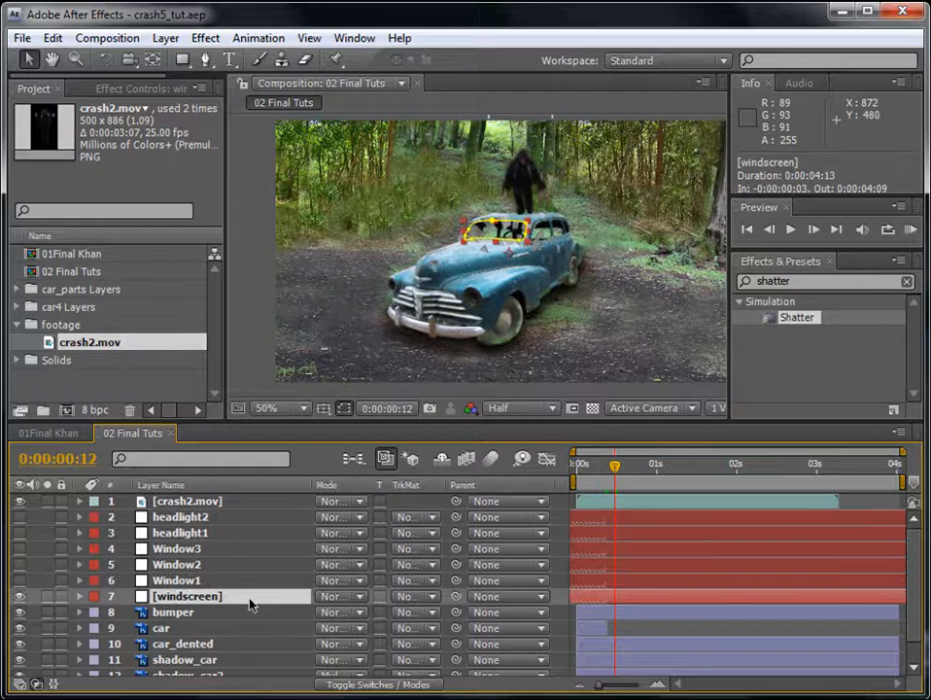
{"action": "key", "text": "e"}
{"action": "left_click", "coordinate": [143, 631]}
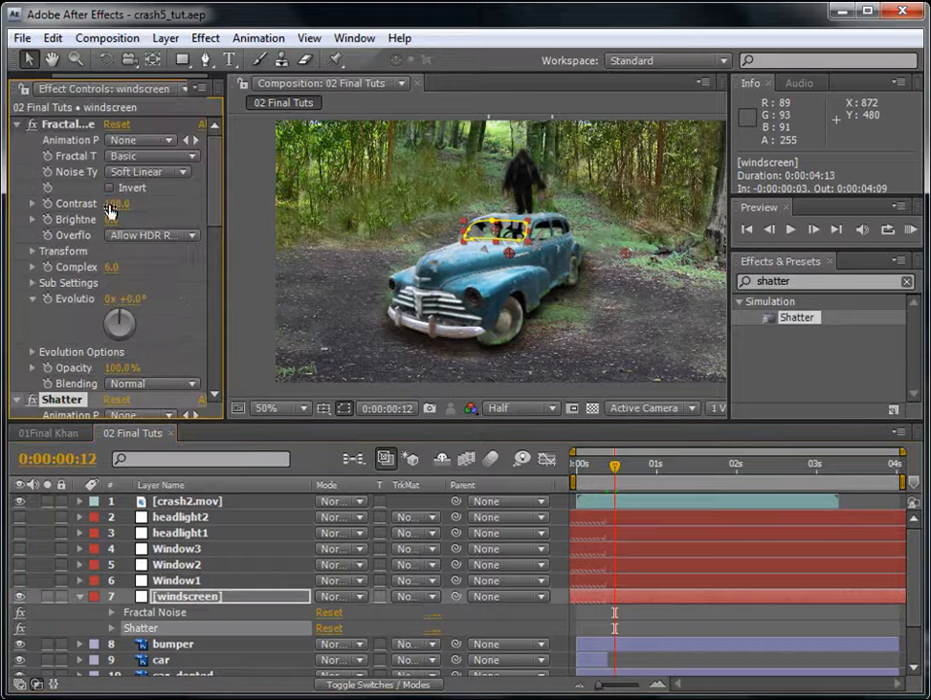
{"action": "scroll", "coordinate": [225, 290], "scroll_direction": "down", "scroll_amount": 6}
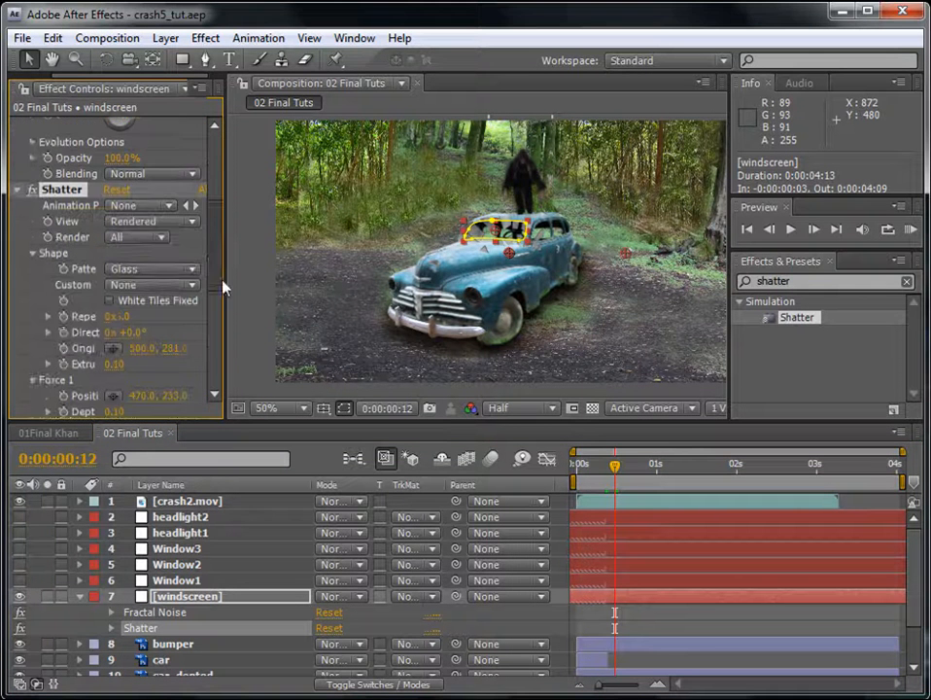
{"action": "left_click", "coordinate": [121, 273]}
{"action": "type", "text": "200"}
{"action": "key", "text": "Return"}
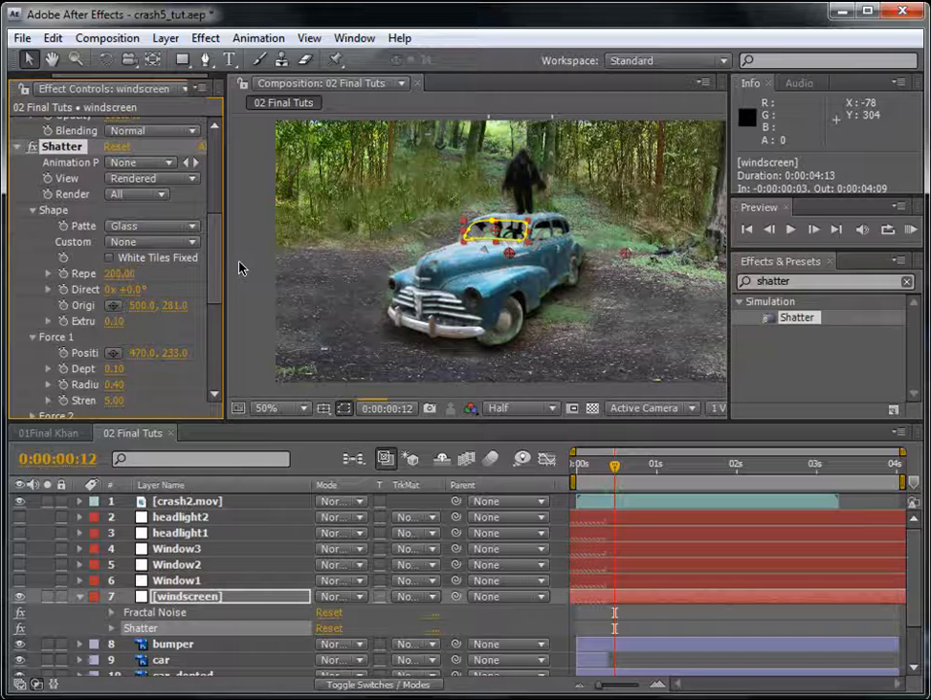
- Run a RAM preview of the composition to check the finer windscreen shatter
{"action": "left_click", "coordinate": [670, 611]}
{"action": "left_click", "coordinate": [587, 465]}
{"action": "key", "text": "Page_Up"}
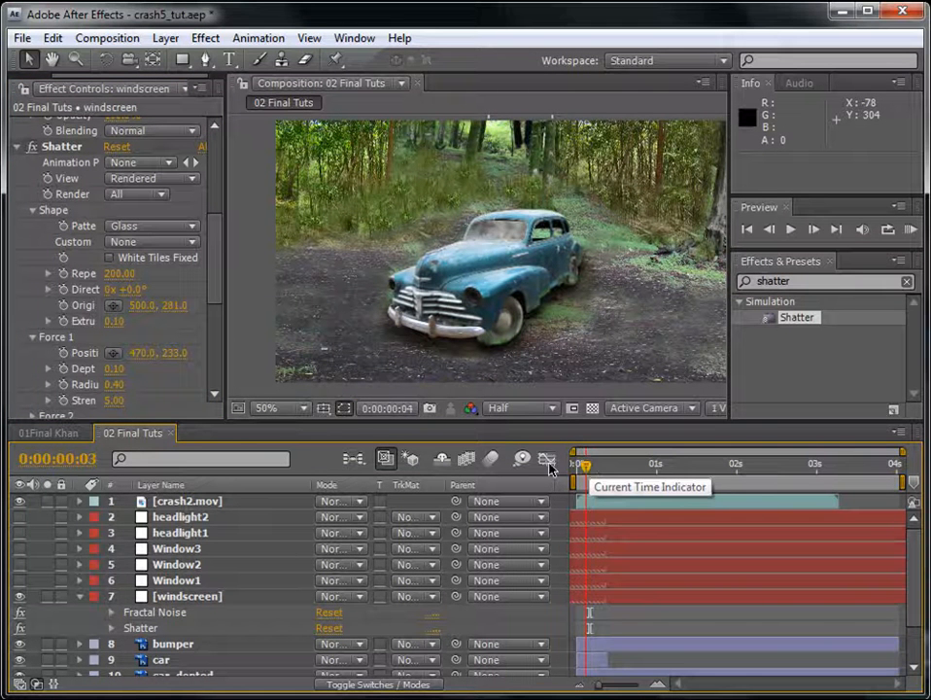
{"action": "key", "text": "Page_Up"}
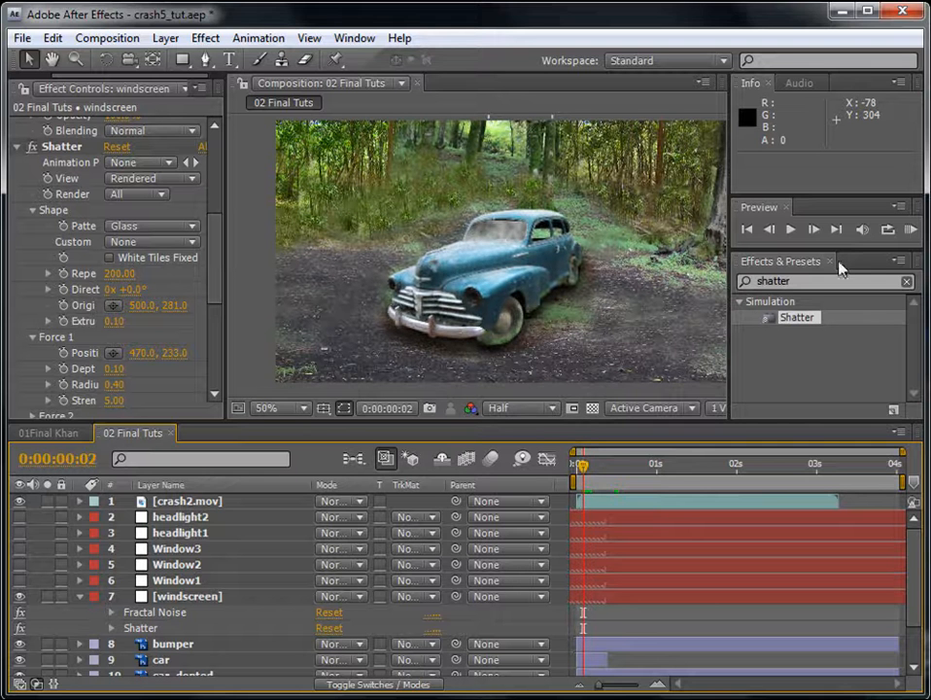
{"action": "left_click", "coordinate": [910, 230]}
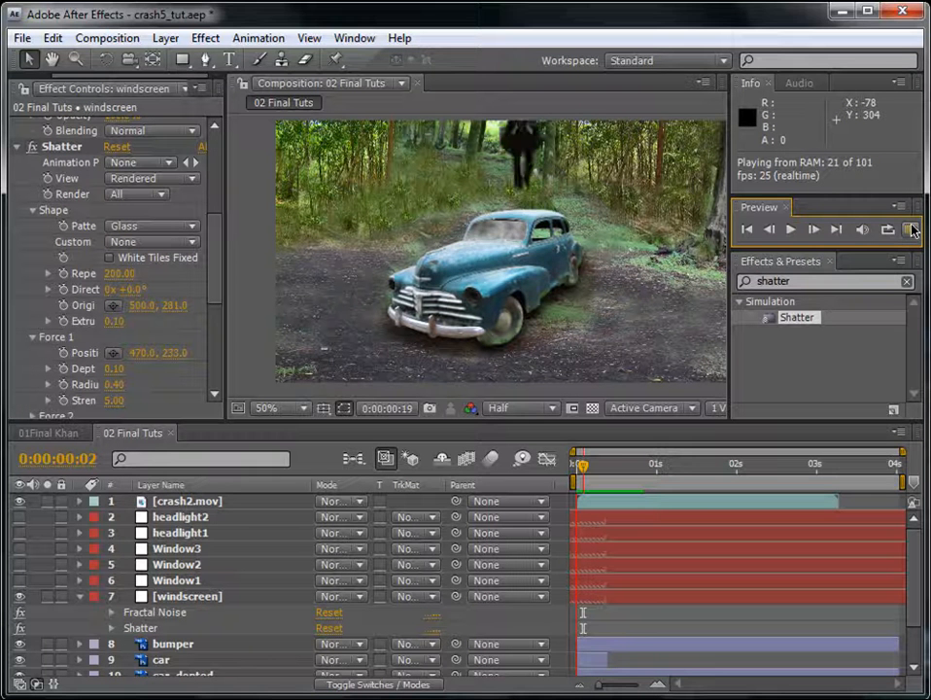
{"action": "left_click", "coordinate": [910, 230]}
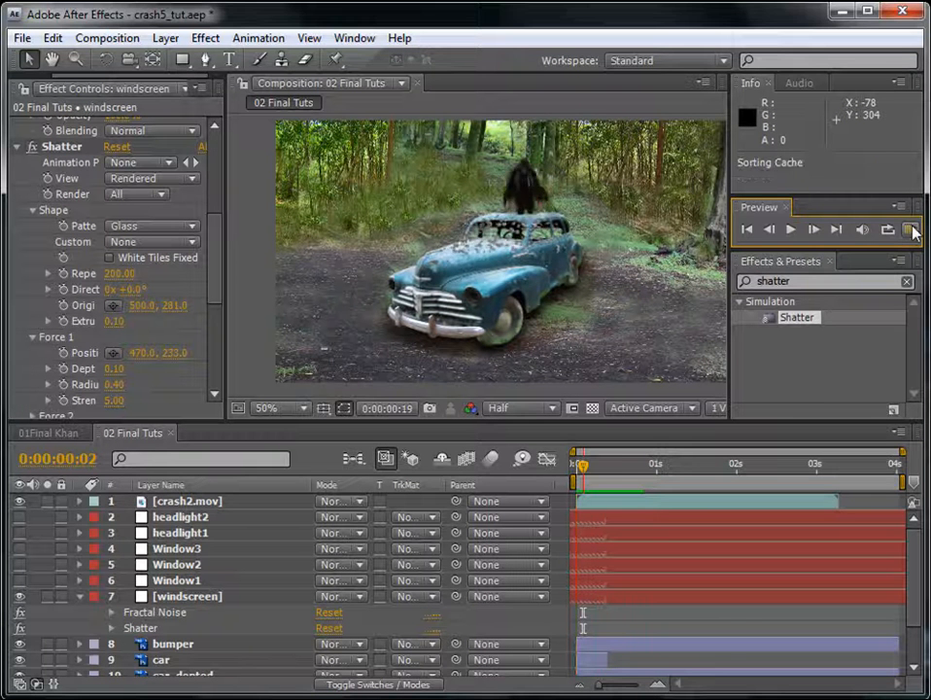
- Make the bumper layer 3D and start keyframing its Position at 0:00:00:09
{"action": "left_click", "coordinate": [178, 597]}
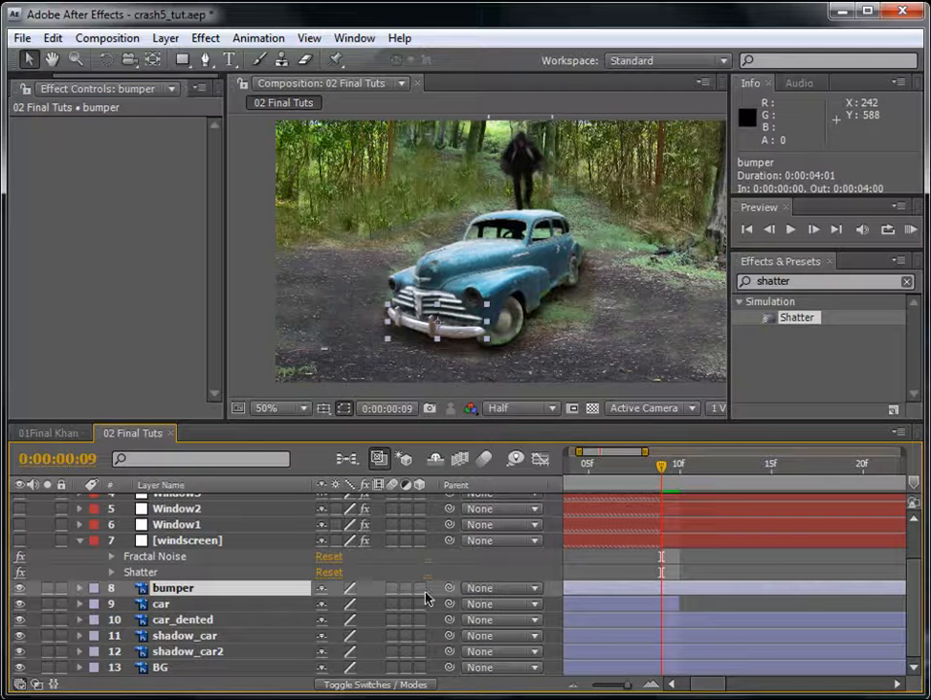
{"action": "left_click", "coordinate": [419, 588]}
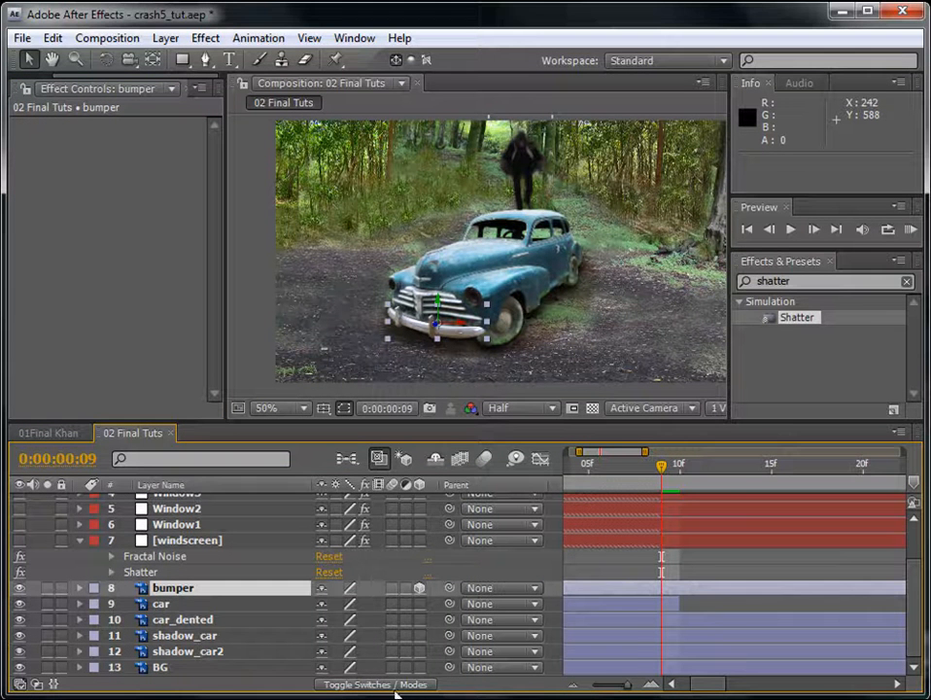
{"action": "left_click", "coordinate": [396, 686]}
{"action": "left_click", "coordinate": [396, 686]}
{"action": "key", "text": "p"}
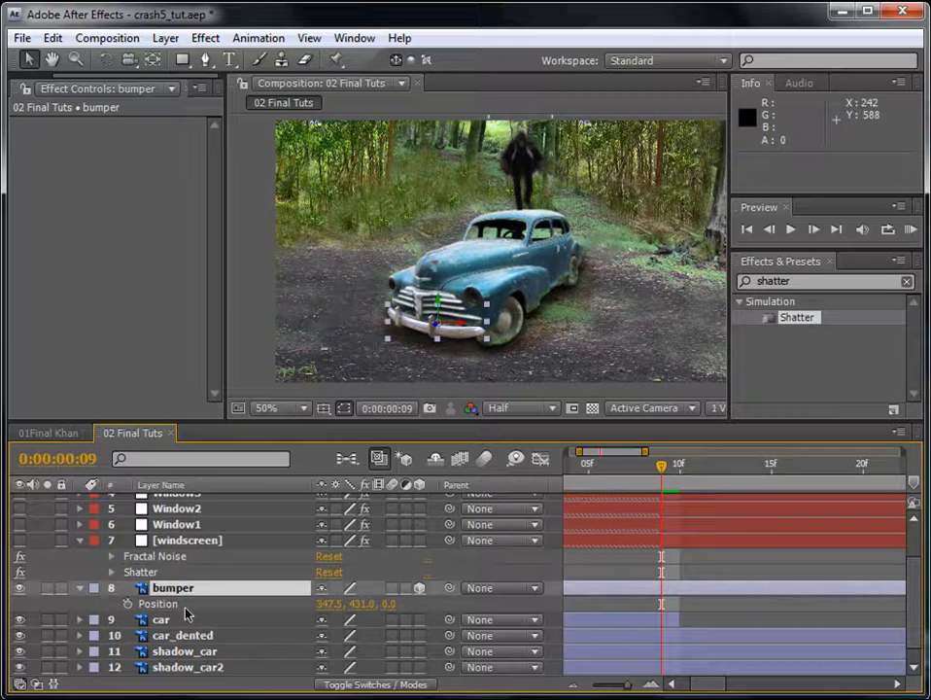
{"action": "left_click", "coordinate": [126, 603]}
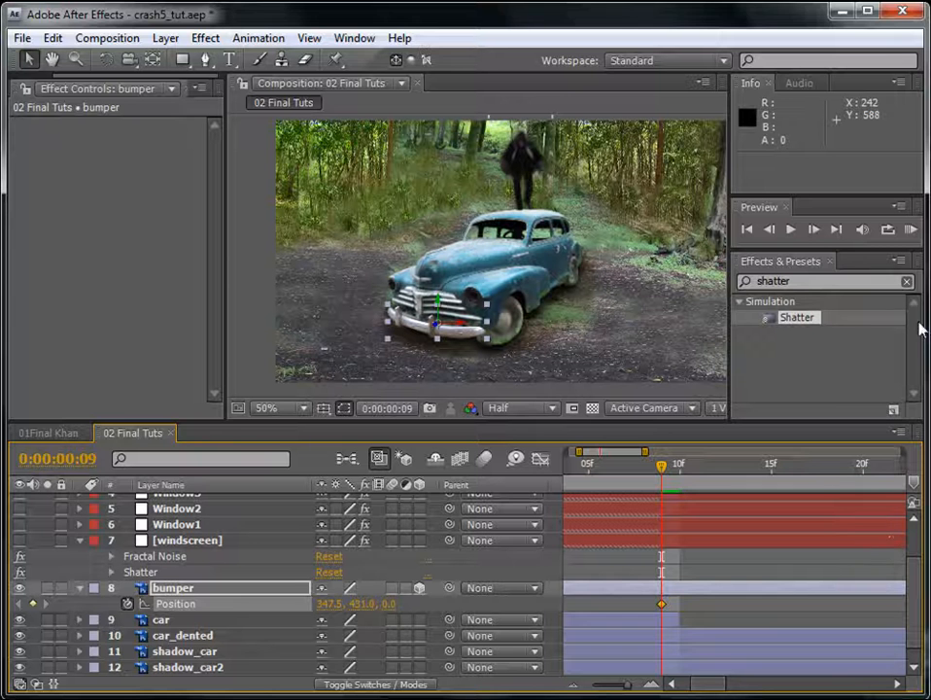
- At 0:00:00:11, lower the bumper along its Y axis to position 347.5, 465.0, 0.0
{"action": "left_click", "coordinate": [814, 231]}
{"action": "left_click", "coordinate": [814, 231]}
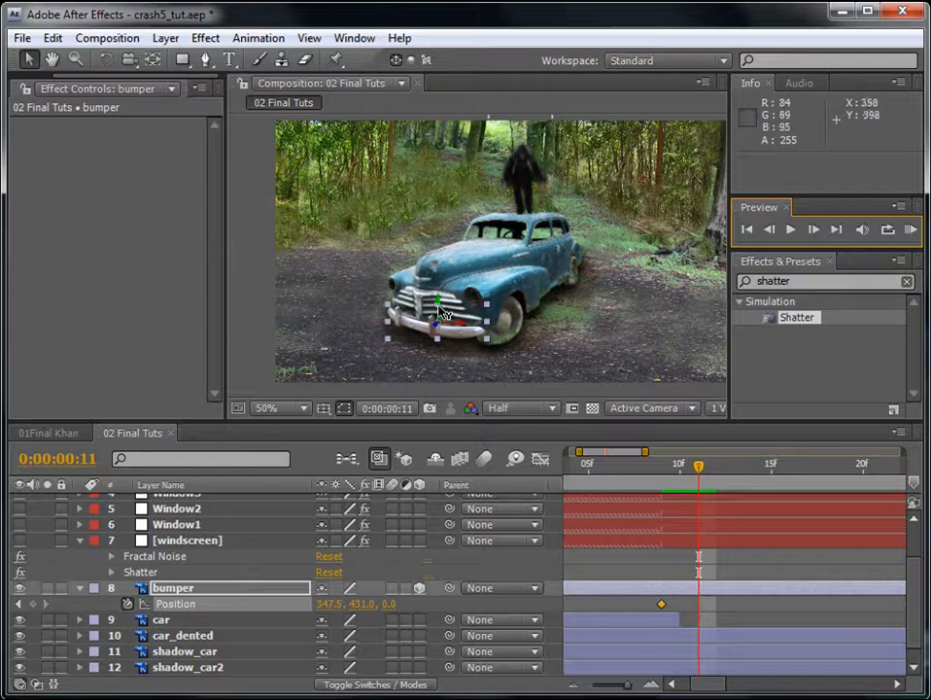
{"action": "key", "text": "ctrl+z"}
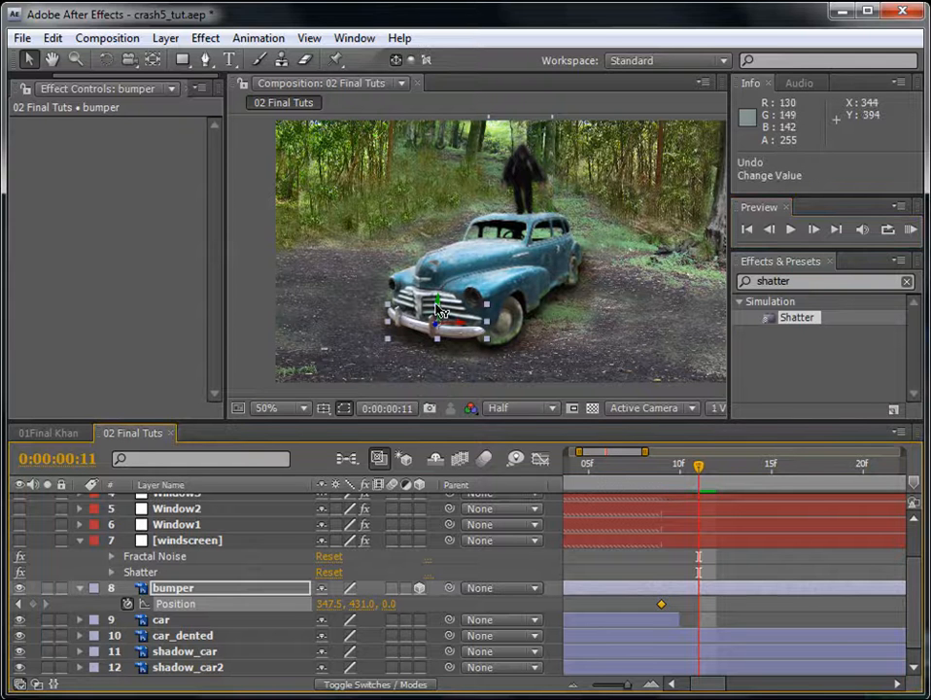
{"action": "left_click_drag", "start_coordinate": [440, 311], "coordinate": [443, 327]}
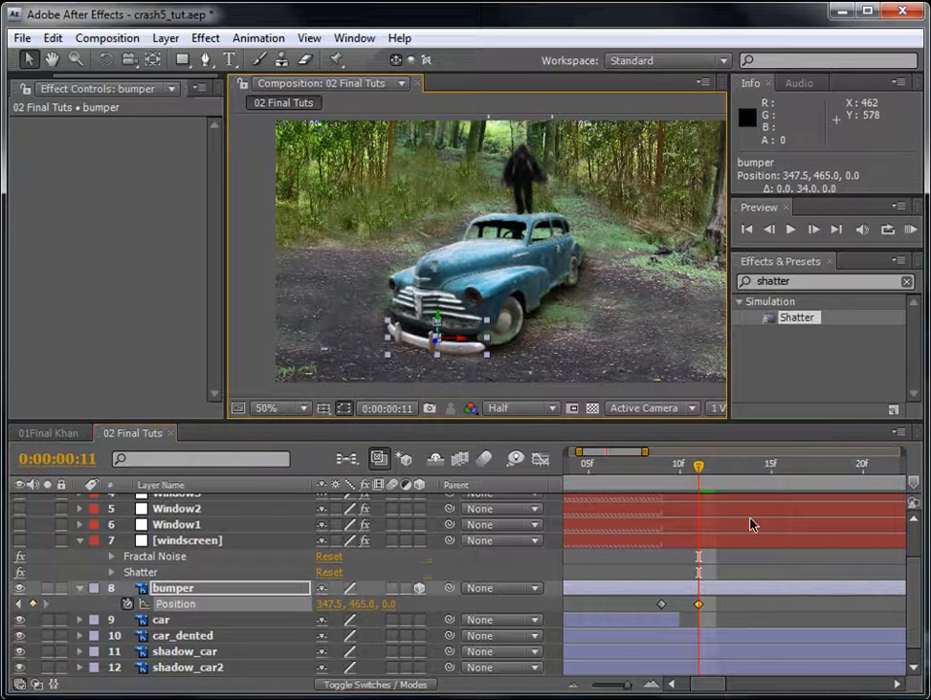
- At 0:00:00:13, nudge the bumper up to a Y position of 459.0
{"action": "left_click", "coordinate": [815, 230]}
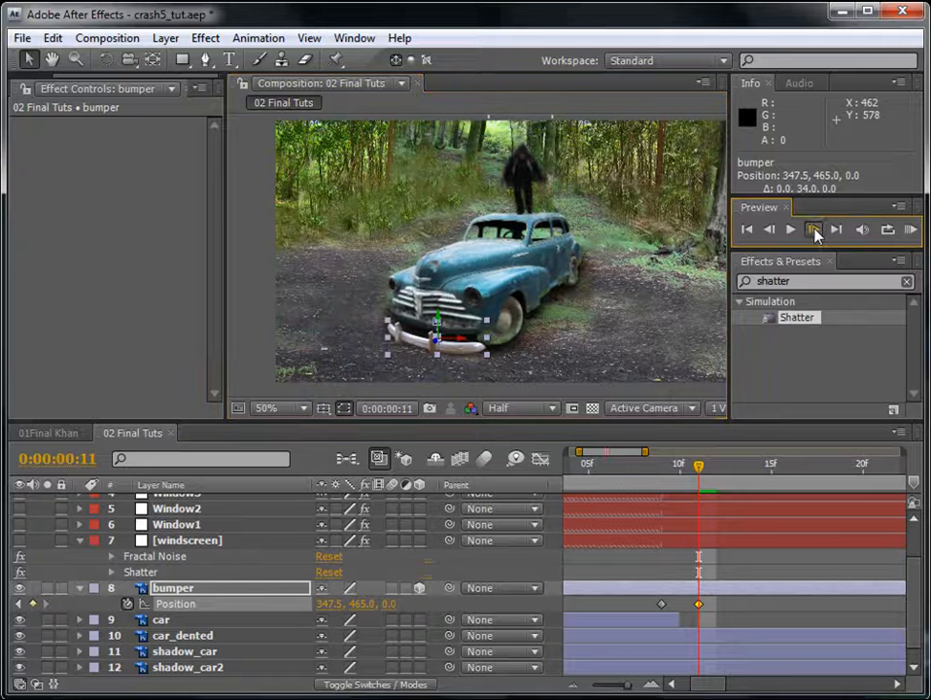
{"action": "left_click", "coordinate": [814, 231]}
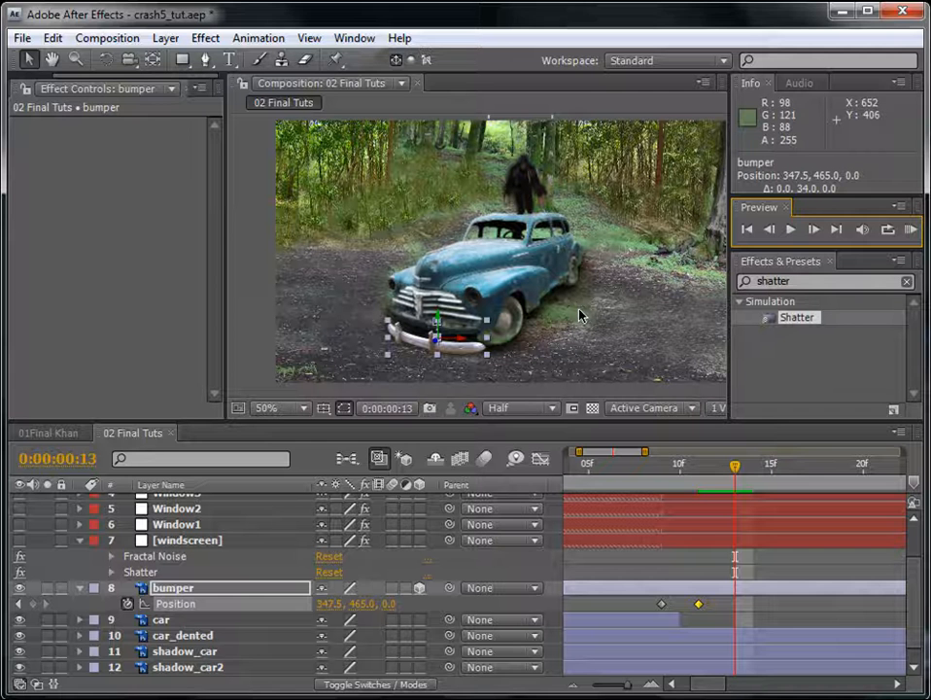
{"action": "key", "text": "Up"}
{"action": "key", "text": "Up"}
{"action": "key", "text": "Up"}
{"action": "key", "text": "Up"}
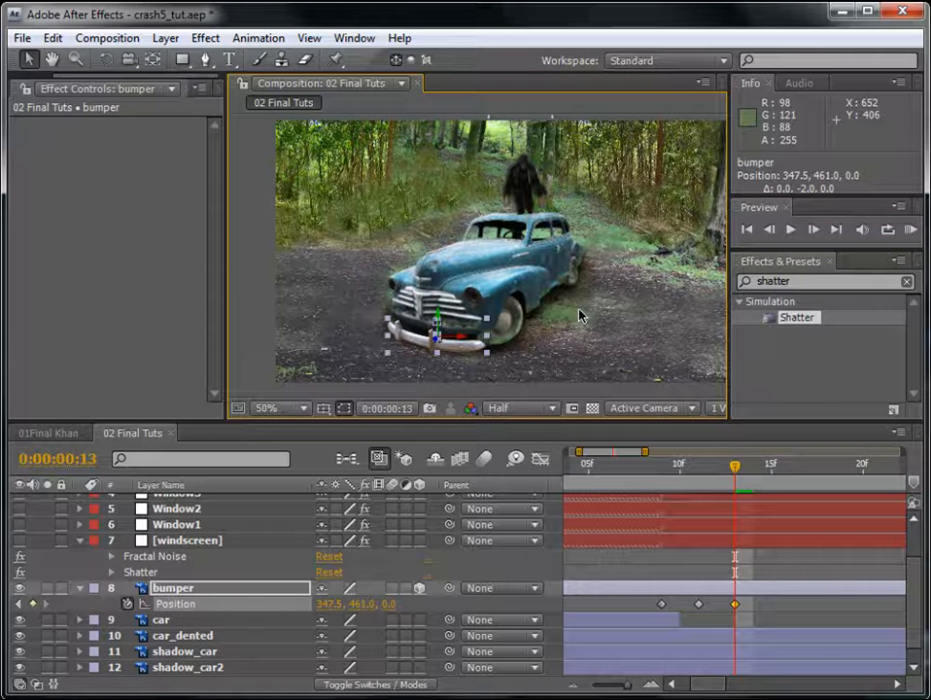
{"action": "key", "text": "Up"}
{"action": "key", "text": "Up"}
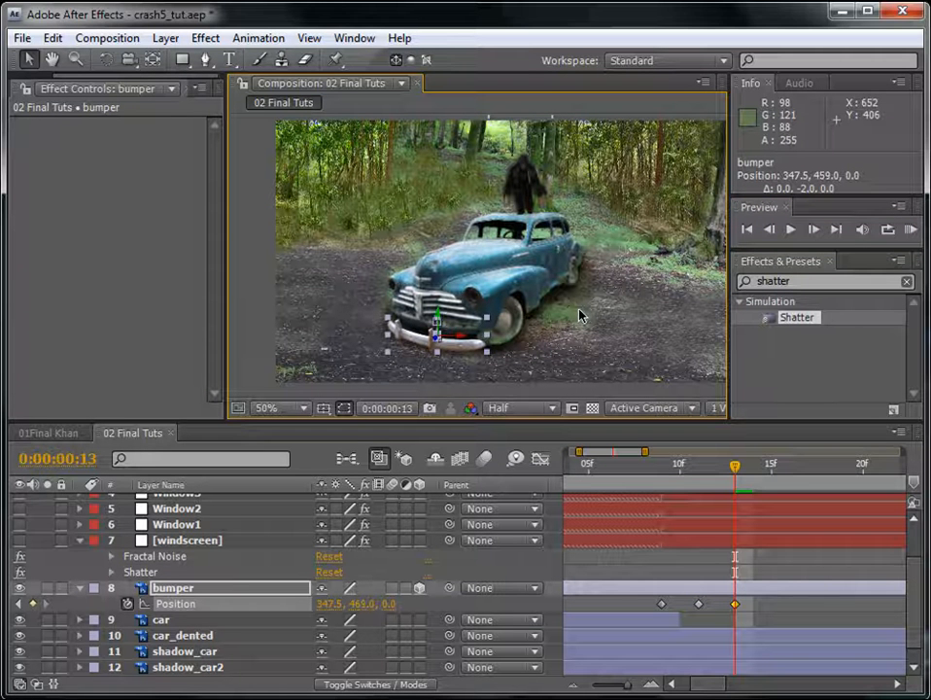
- At 0:00:00:14, nudge the bumper back down to a Y position of 465.0
{"action": "left_click", "coordinate": [814, 230]}
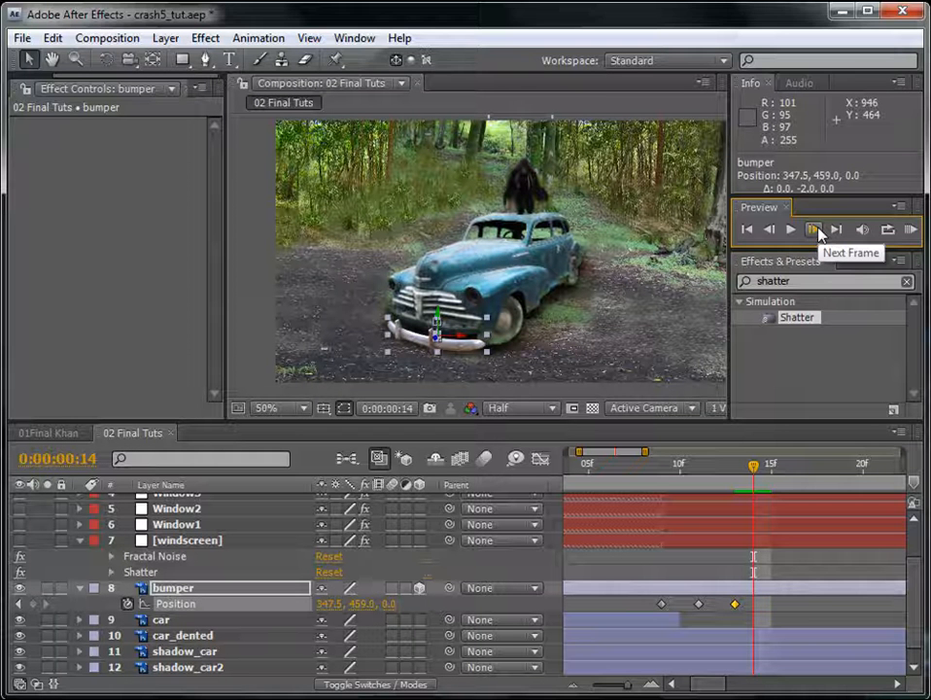
{"action": "key", "text": "Down"}
{"action": "key", "text": "Down"}
{"action": "key", "text": "Down"}
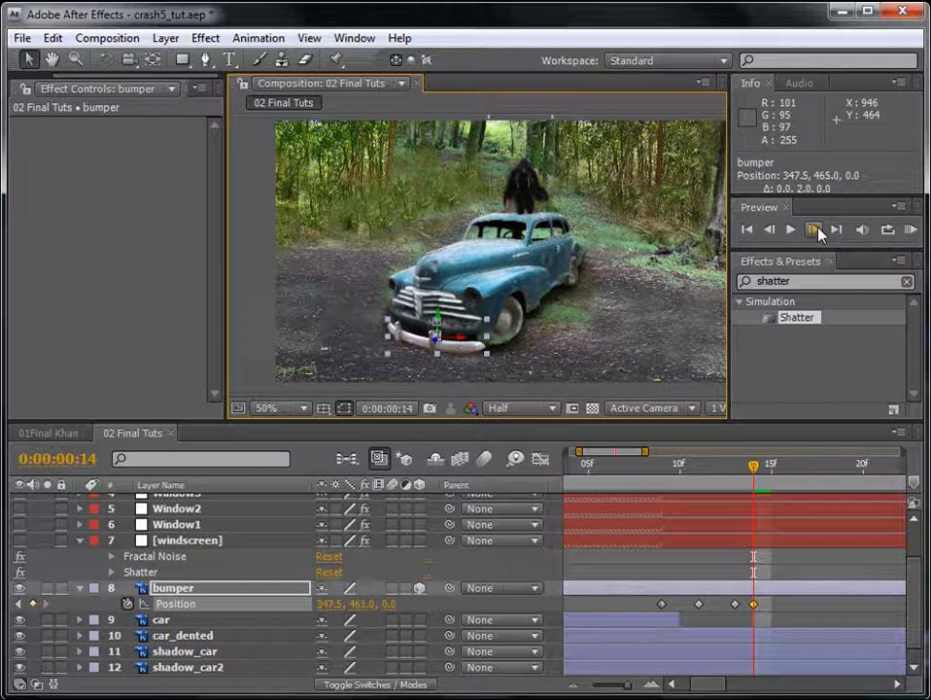
- Apply Easy Ease to the bumper's Position keyframe at 0:00:00:13 and preview the bounce
{"action": "right_click", "coordinate": [735, 605]}
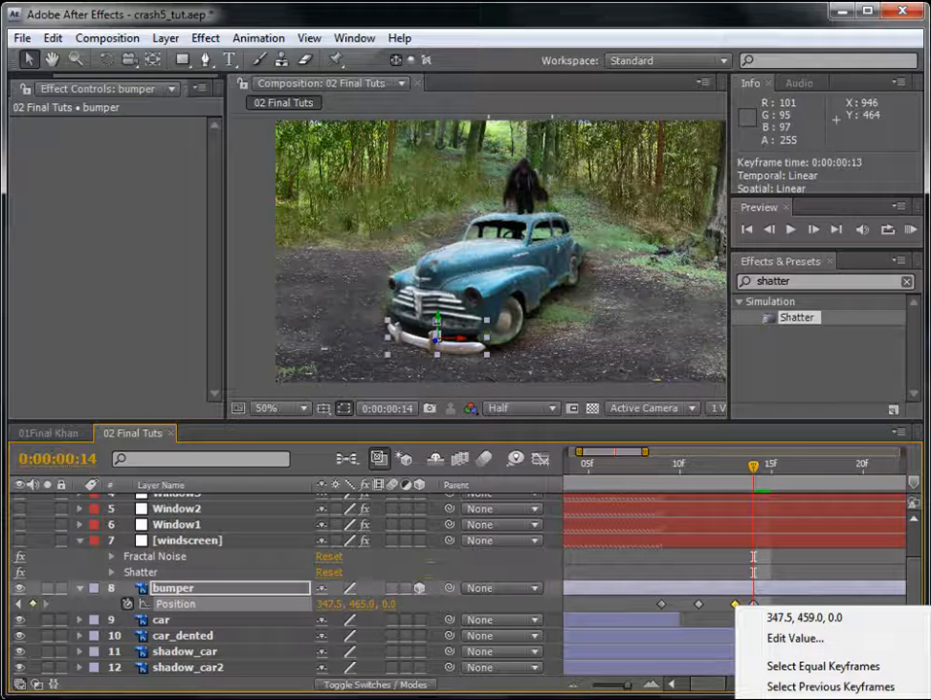
{"action": "key", "text": "F9"}
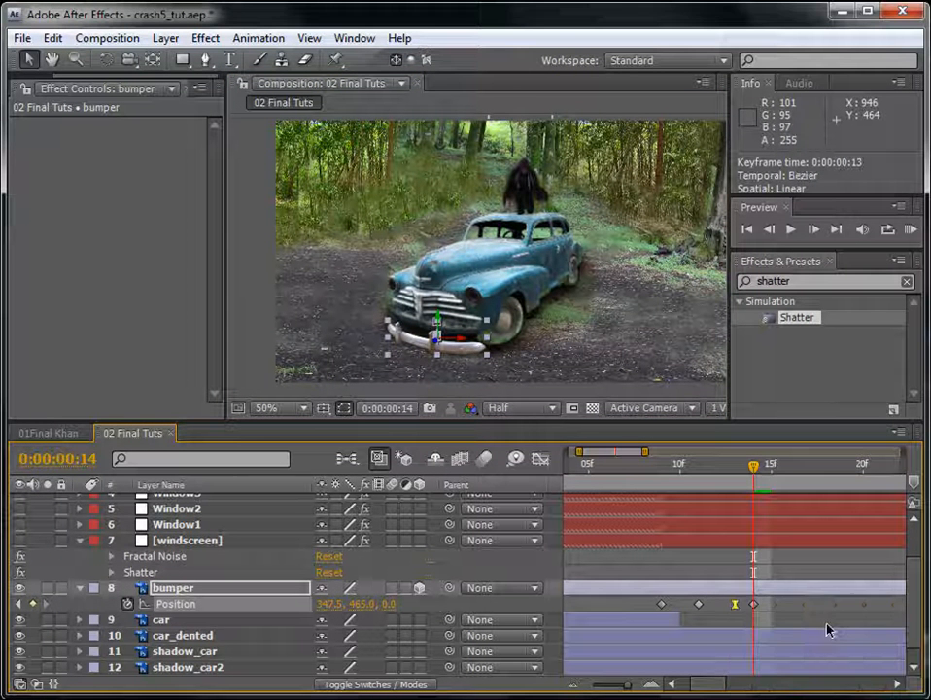
{"action": "left_click", "coordinate": [912, 230]}
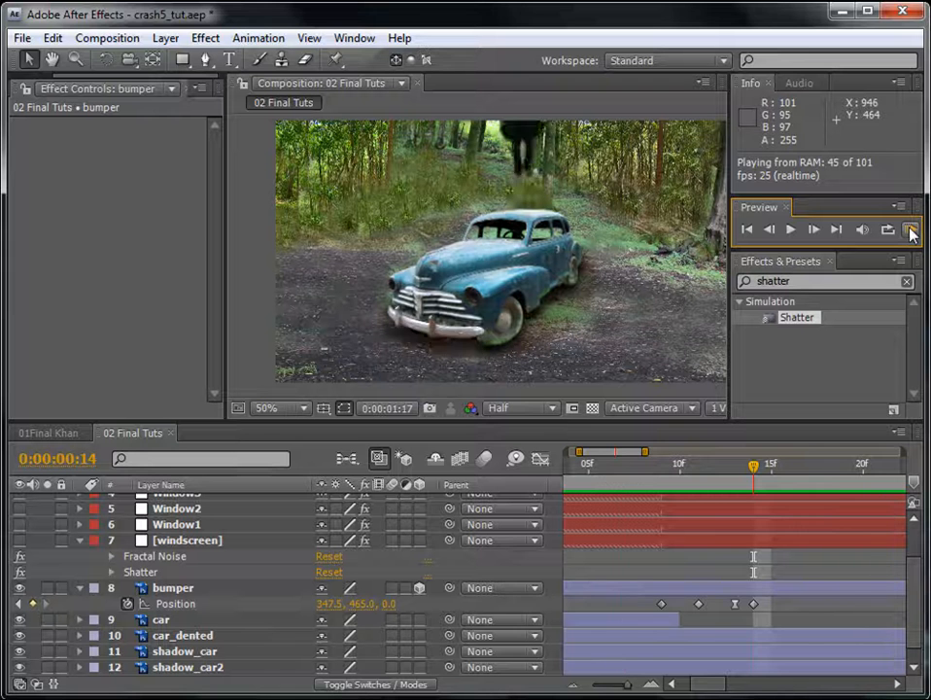
{"action": "left_click", "coordinate": [910, 233]}
- Start keyframing the bumper's Z Rotation at 0:00:00:09 with 0° and show only its animated properties
{"action": "mouse_move", "coordinate": [659, 472]}
{"action": "left_mouse_down"}
{"action": "mouse_move", "coordinate": [682, 480]}
{"action": "mouse_move", "coordinate": [664, 485]}
{"action": "left_mouse_up"}
{"action": "left_click", "coordinate": [170, 587]}
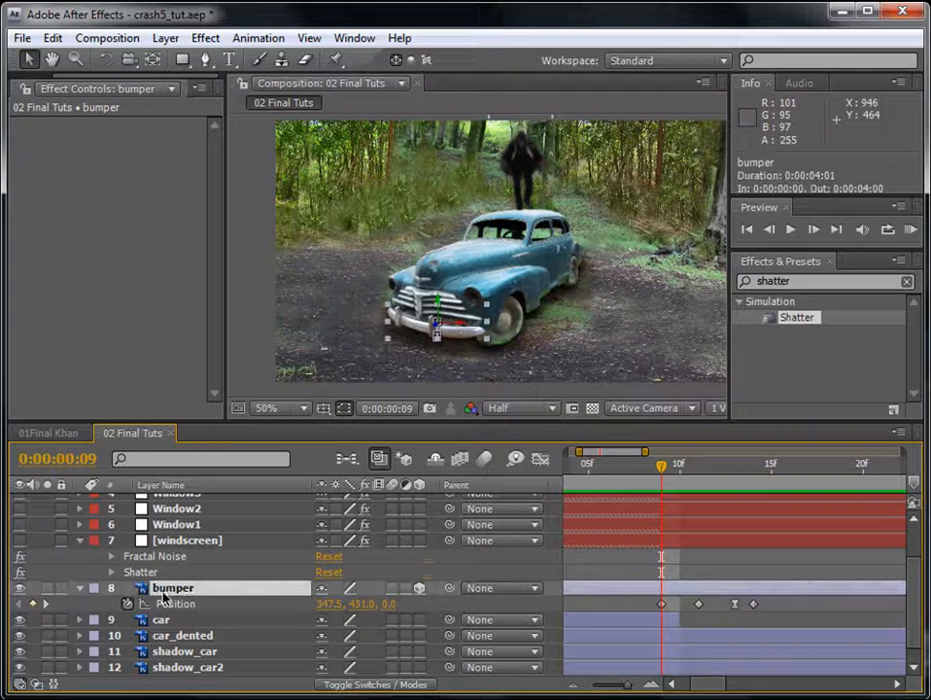
{"action": "key", "text": "r"}
{"action": "scroll", "coordinate": [189, 641], "scroll_direction": "down", "scroll_amount": 1}
{"action": "left_click_drag", "start_coordinate": [350, 638], "coordinate": [360, 638]}
{"action": "key", "text": "ctrl+z"}
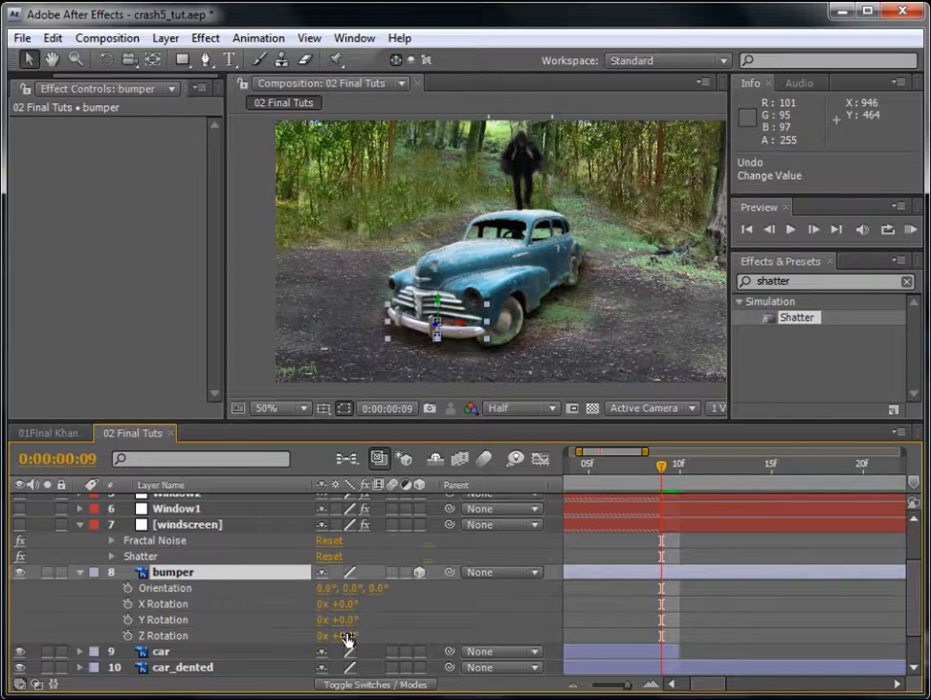
{"action": "left_click", "coordinate": [128, 636]}
{"action": "key", "text": "u"}
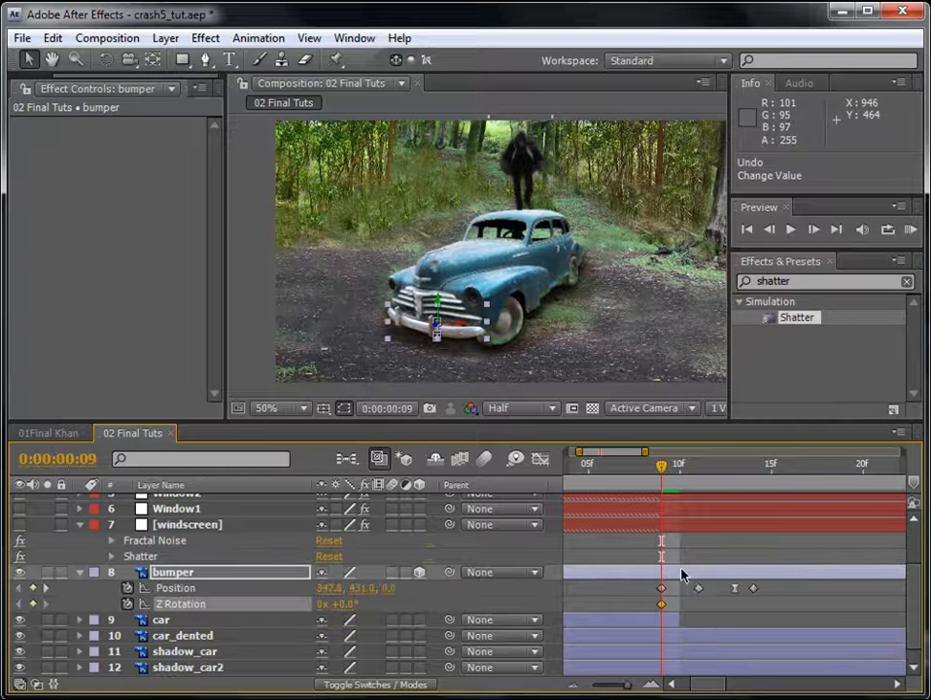
- Set the bumper's Z Rotation to 6° at 0:00:00:11 and to -6° at 0:00:00:13
{"action": "left_click_drag", "start_coordinate": [664, 473], "coordinate": [697, 473]}
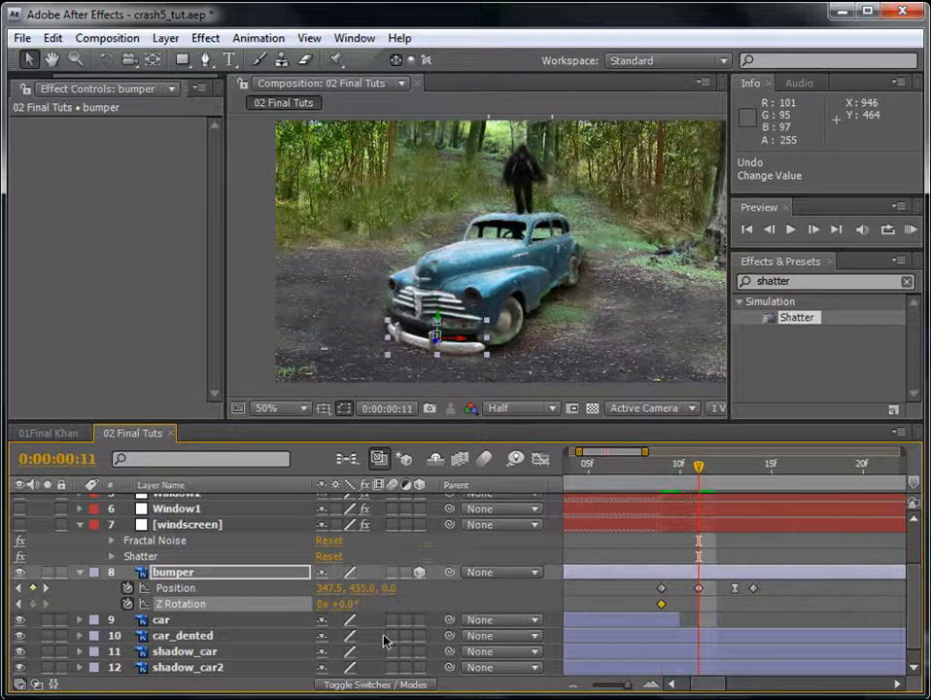
{"action": "left_click_drag", "start_coordinate": [348, 604], "coordinate": [353, 603]}
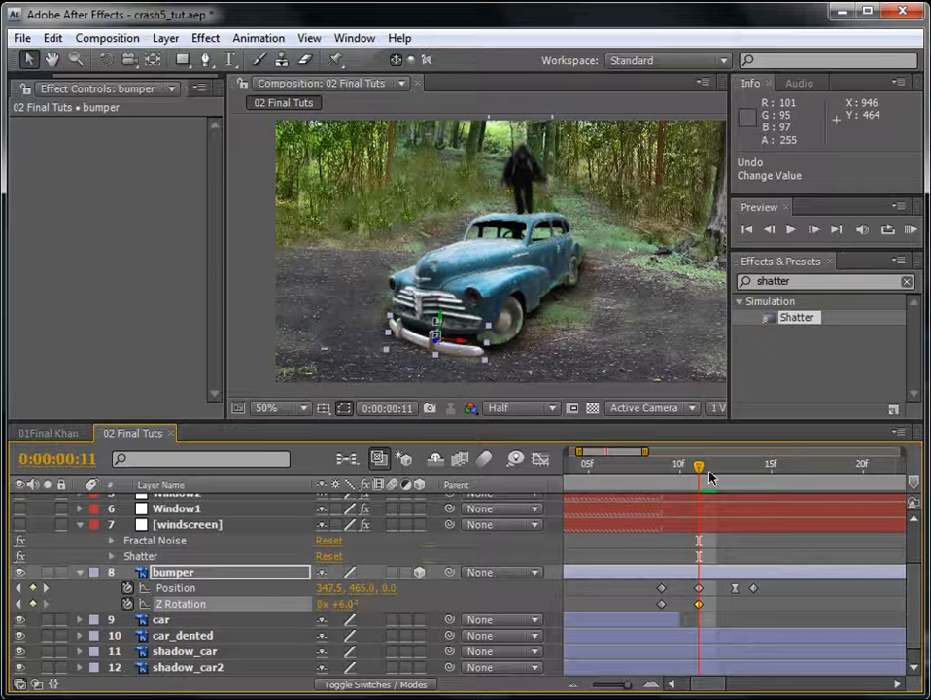
{"action": "left_click_drag", "start_coordinate": [700, 470], "coordinate": [736, 474]}
{"action": "left_click_drag", "start_coordinate": [351, 604], "coordinate": [341, 604]}
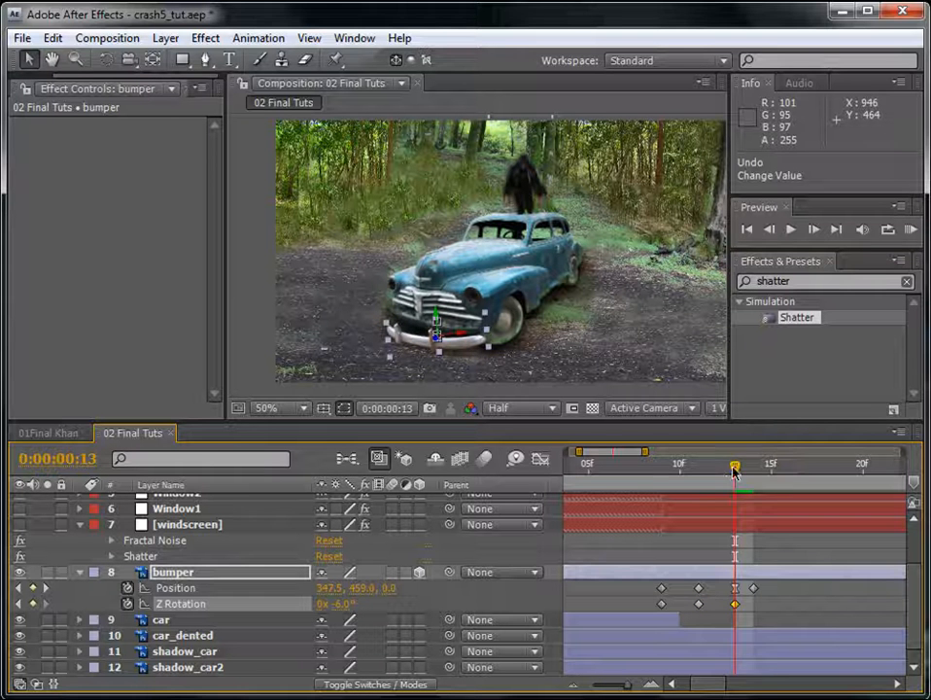
- Set the bumper's Z Rotation to 2° at 0:00:00:14 and ease its rotation keyframe at 0:00:00:13
{"action": "key", "text": "Page_Down"}
{"action": "left_click", "coordinate": [343, 603]}
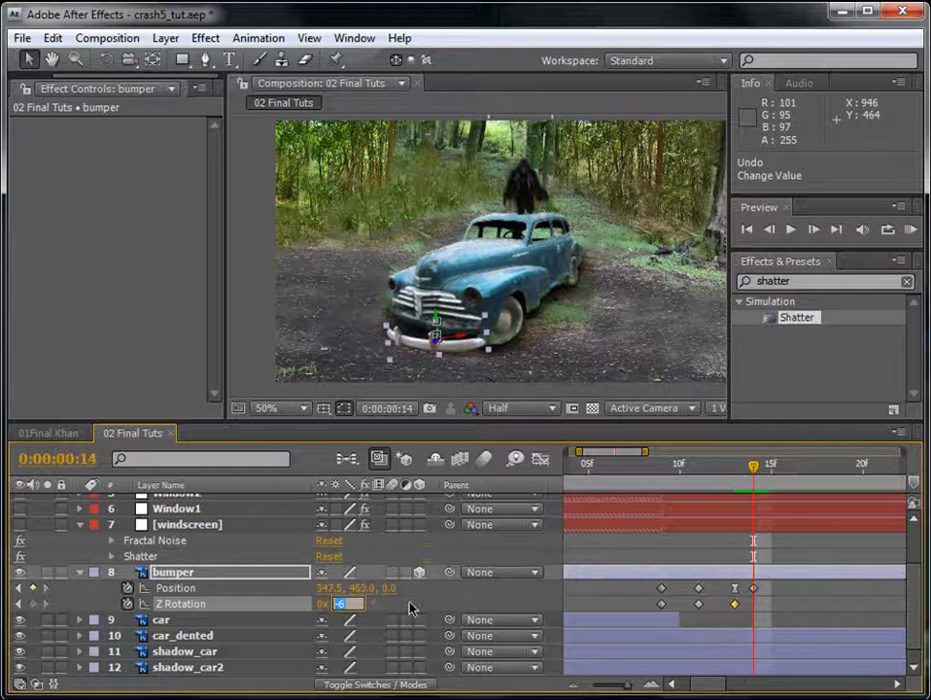
{"action": "type", "text": "2"}
{"action": "key", "text": "Return"}
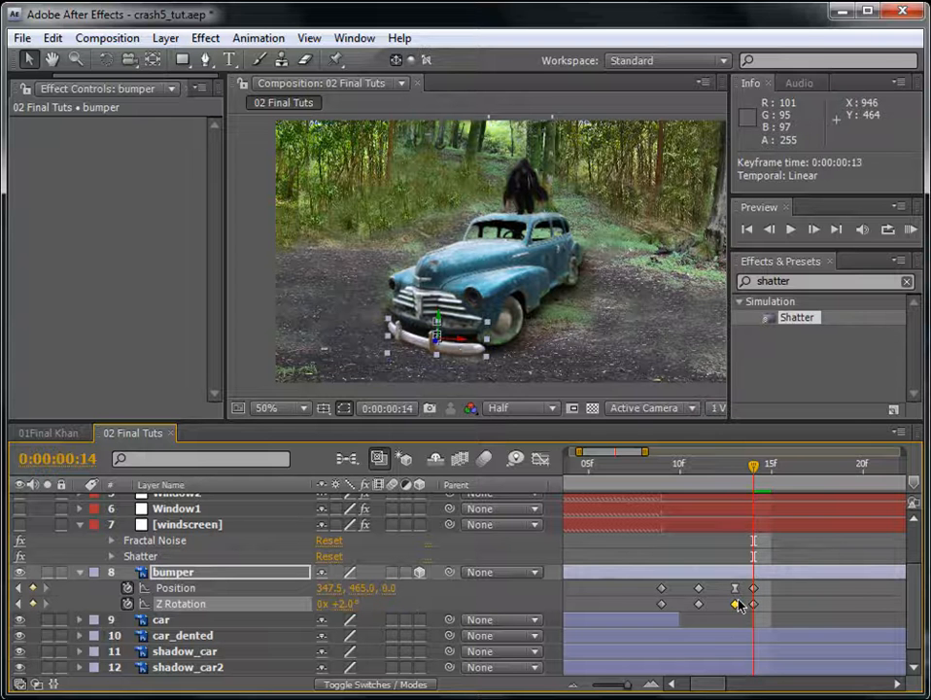
{"action": "right_click", "coordinate": [736, 605]}
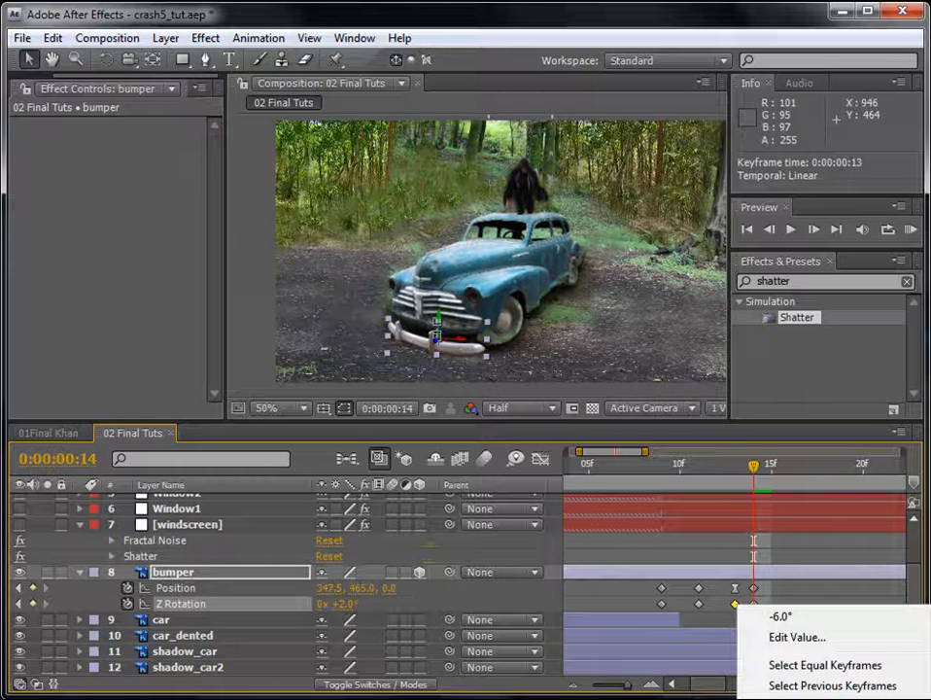
{"action": "left_click", "coordinate": [928, 697]}
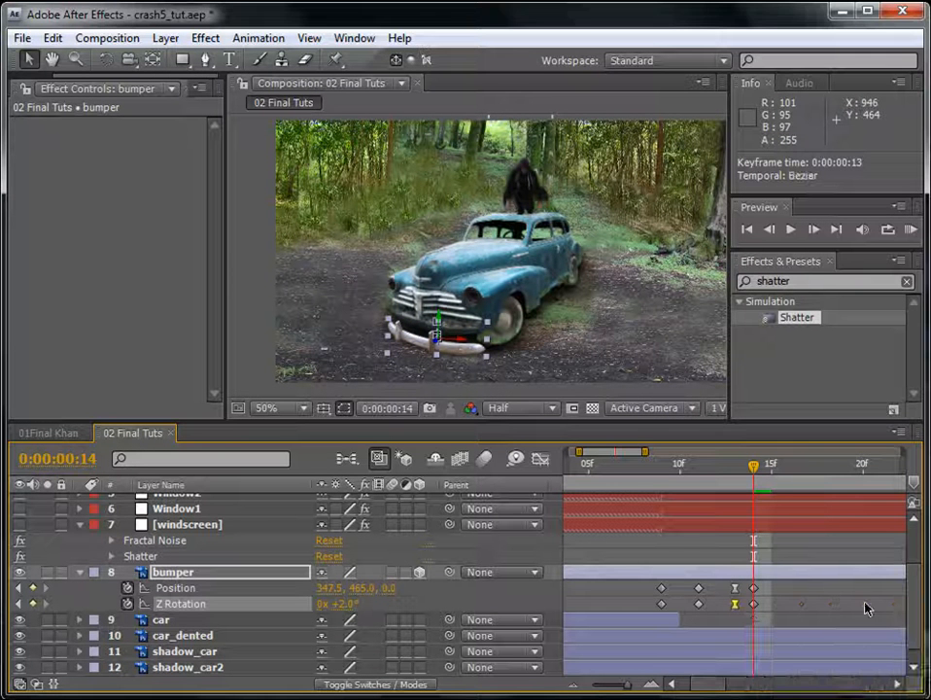
- Preview the bumper's bounce, and move its last Position and Z Rotation keyframes to 0:00:00:15
{"action": "left_click", "coordinate": [909, 230]}
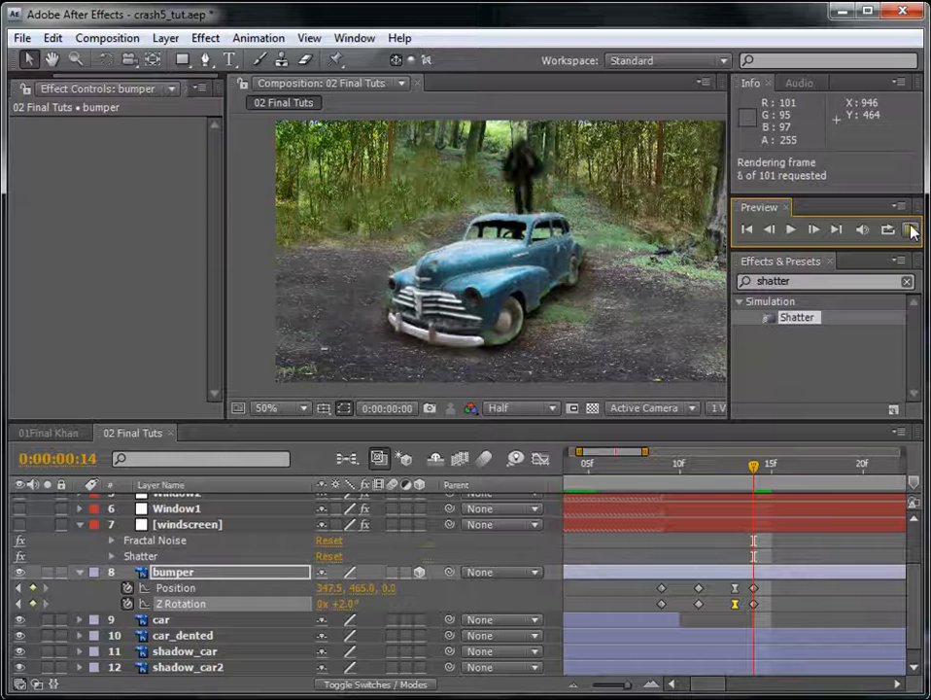
{"action": "left_click", "coordinate": [911, 231]}
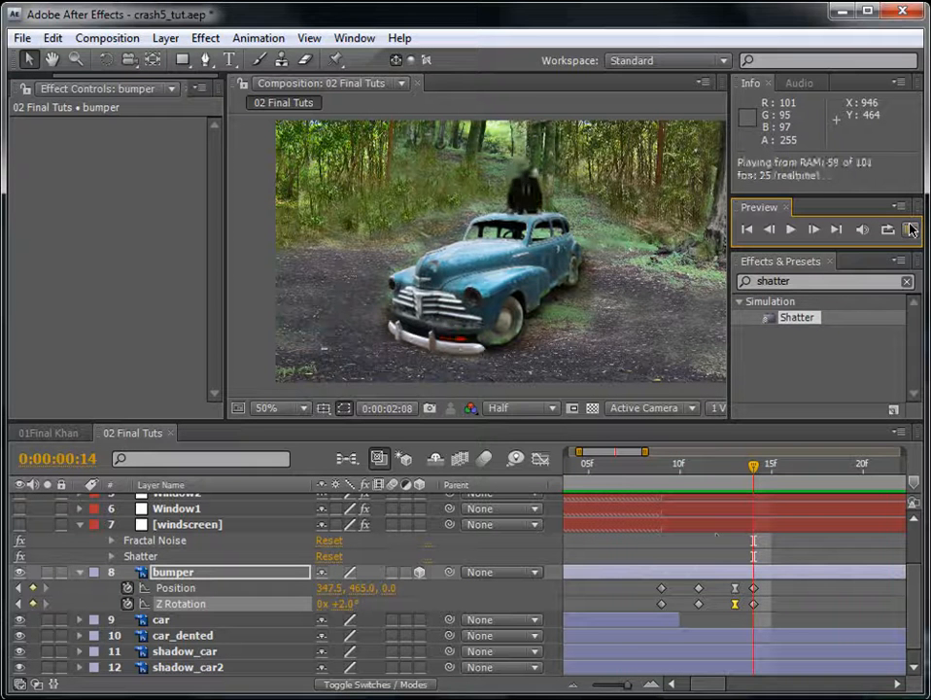
{"action": "left_click", "coordinate": [912, 231]}
{"action": "left_click_drag", "start_coordinate": [667, 477], "coordinate": [744, 484]}
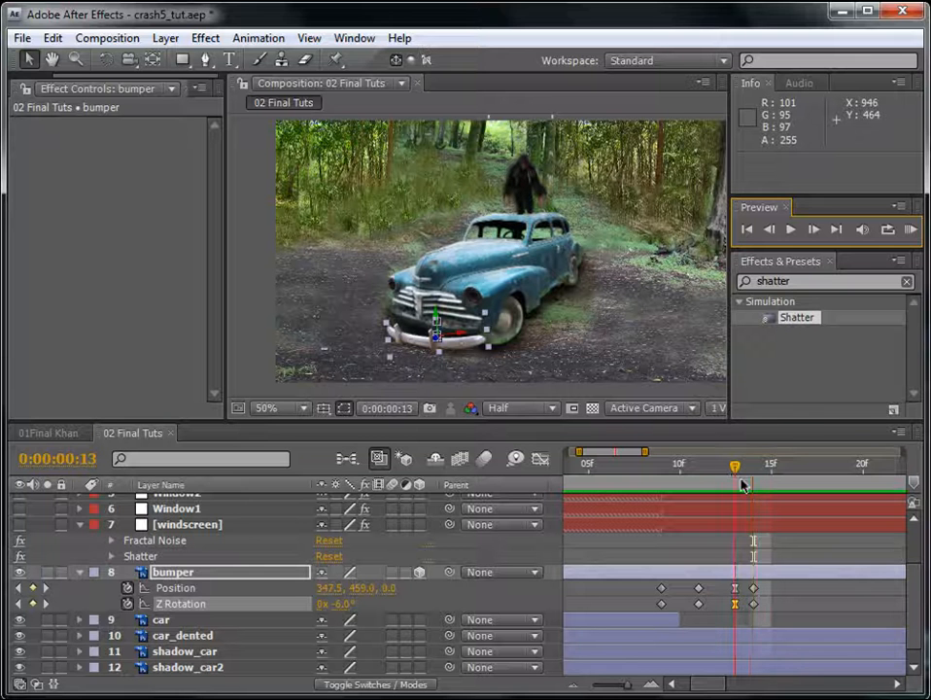
{"action": "left_click_drag", "start_coordinate": [753, 606], "coordinate": [771, 590]}
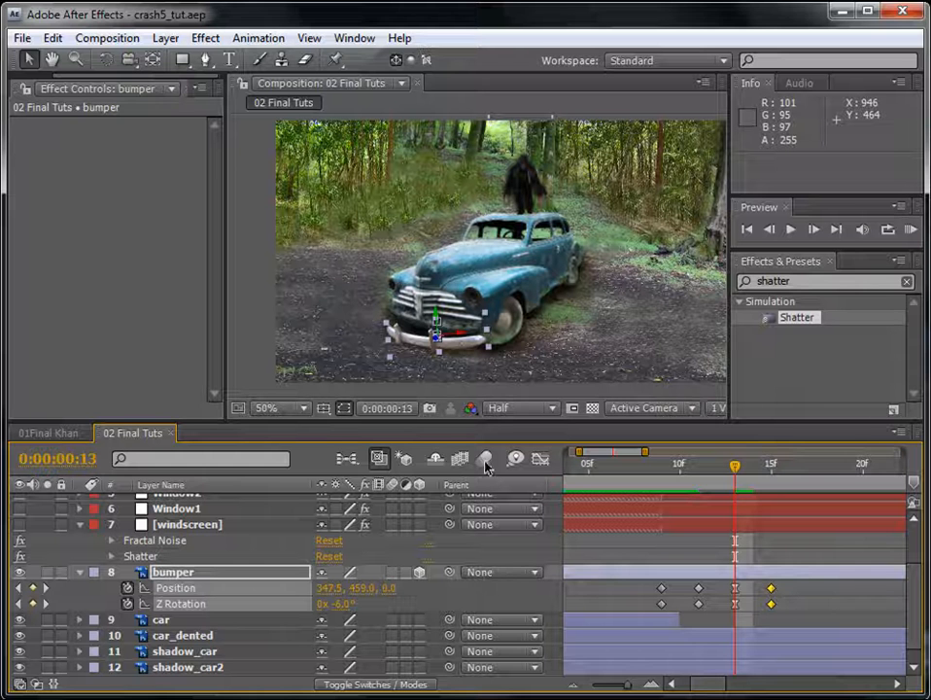
- Enable motion blur for the bumper layer and the composition, and preview the blurred bounce
{"action": "left_click", "coordinate": [392, 573]}
{"action": "left_click", "coordinate": [484, 458]}
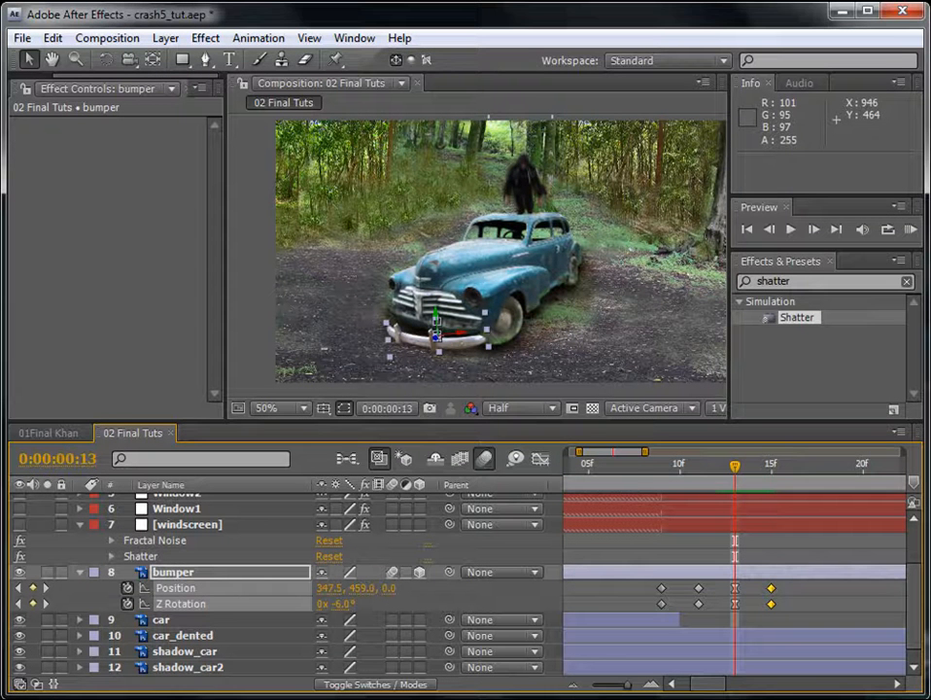
{"action": "left_click", "coordinate": [910, 231]}
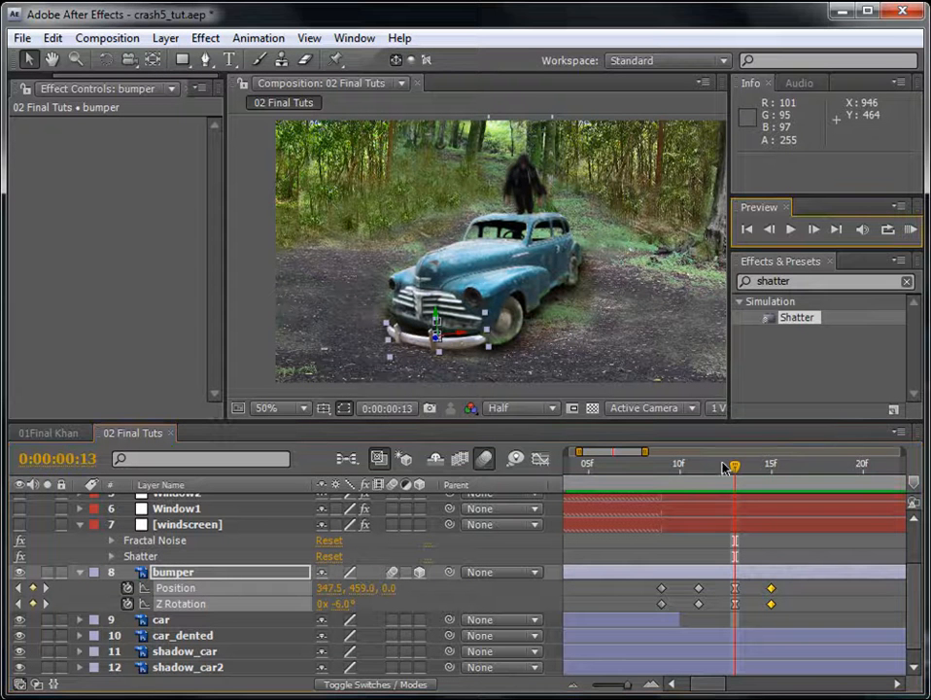
{"action": "left_click", "coordinate": [718, 468]}
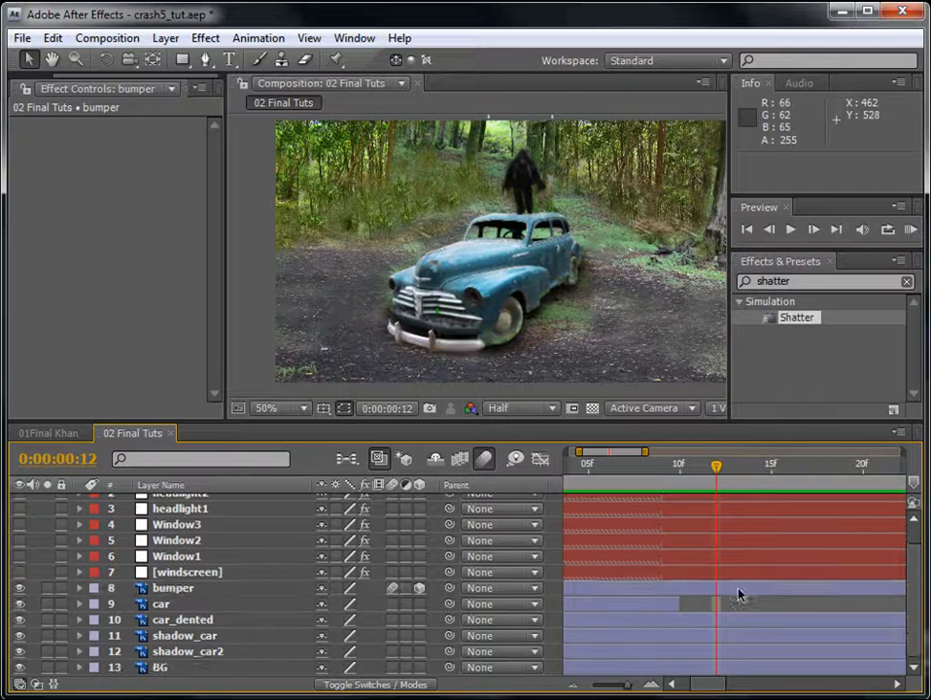
{"action": "left_click", "coordinate": [737, 590]}
{"action": "key", "text": "u"}
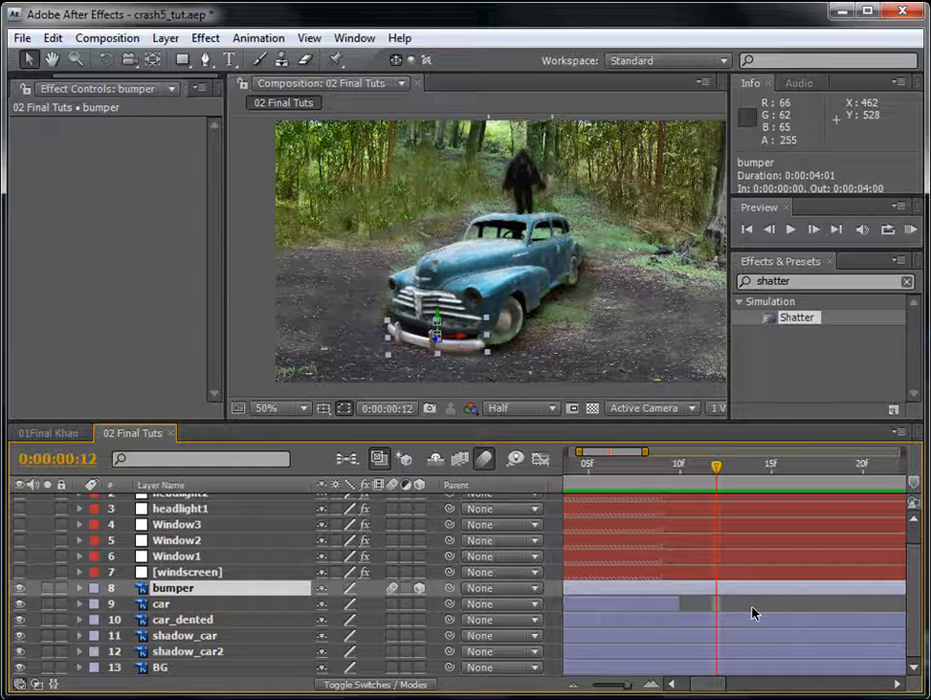
{"action": "key", "text": "F2"}
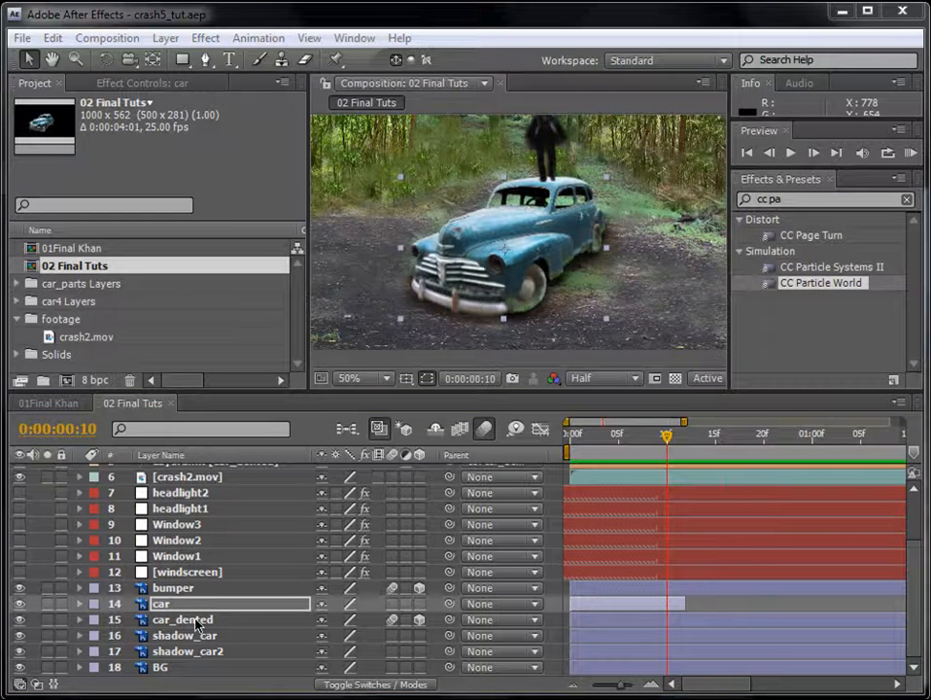
- Show the bumper's animated properties and go to its first keyframes at 0:00:00:09
{"action": "left_click", "coordinate": [664, 589]}
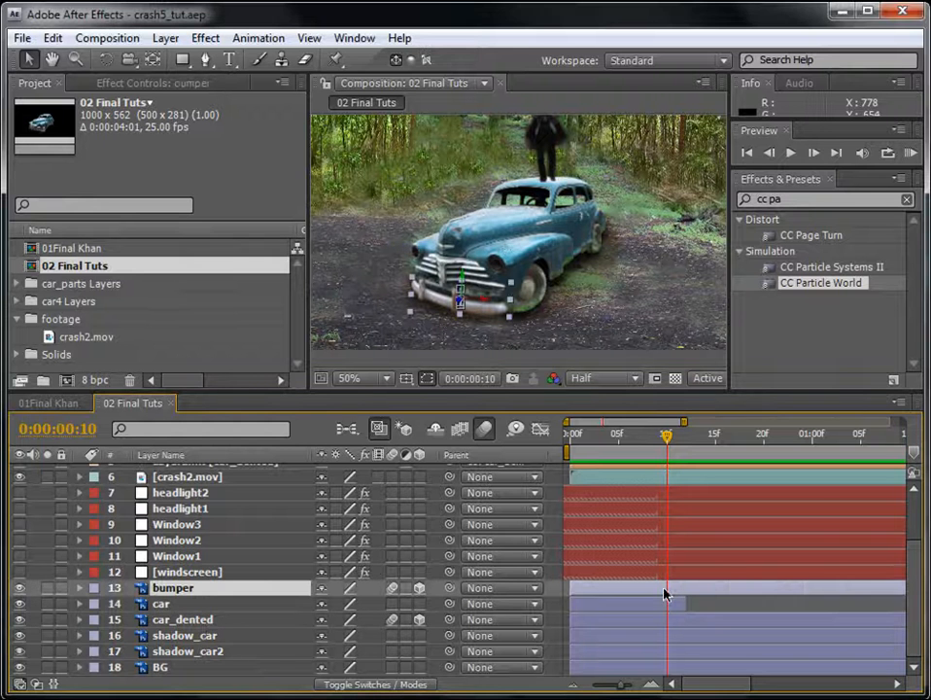
{"action": "key", "text": "u"}
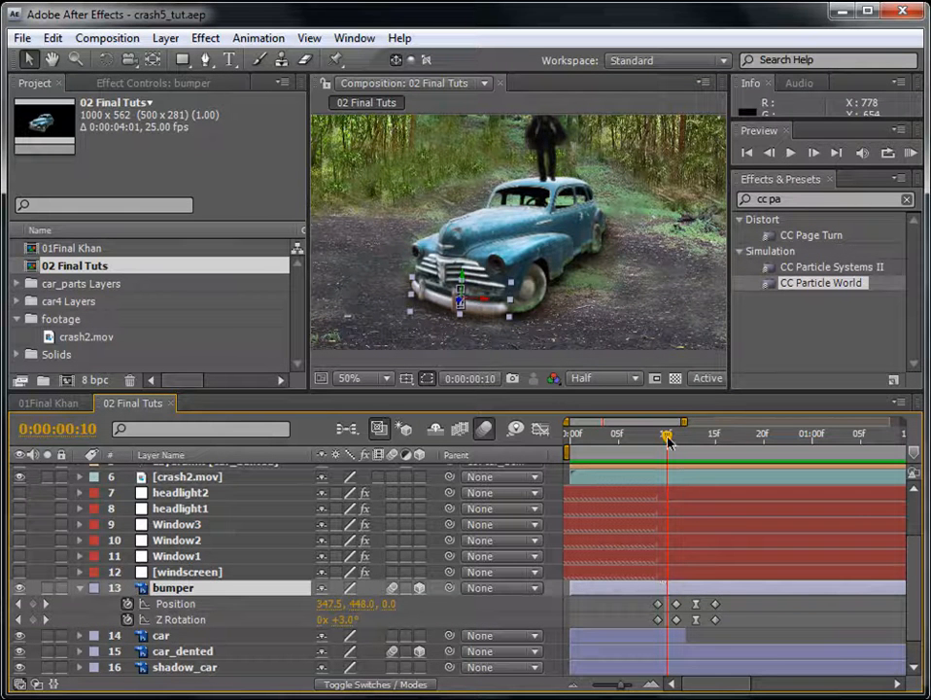
{"action": "left_click_drag", "start_coordinate": [669, 440], "coordinate": [664, 442]}
{"action": "scroll", "coordinate": [917, 567], "scroll_direction": "down", "scroll_amount": 2}
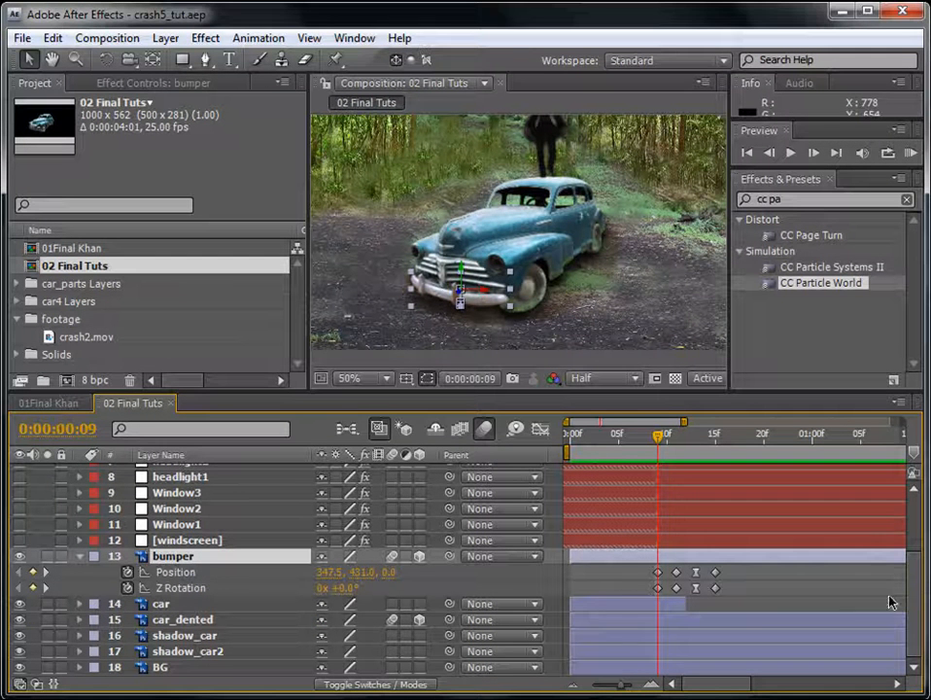
- Start keyframing the 3D car_dented layer's Position at 0:00:00:09 with 440, 323, 0
{"action": "left_click", "coordinate": [667, 623]}
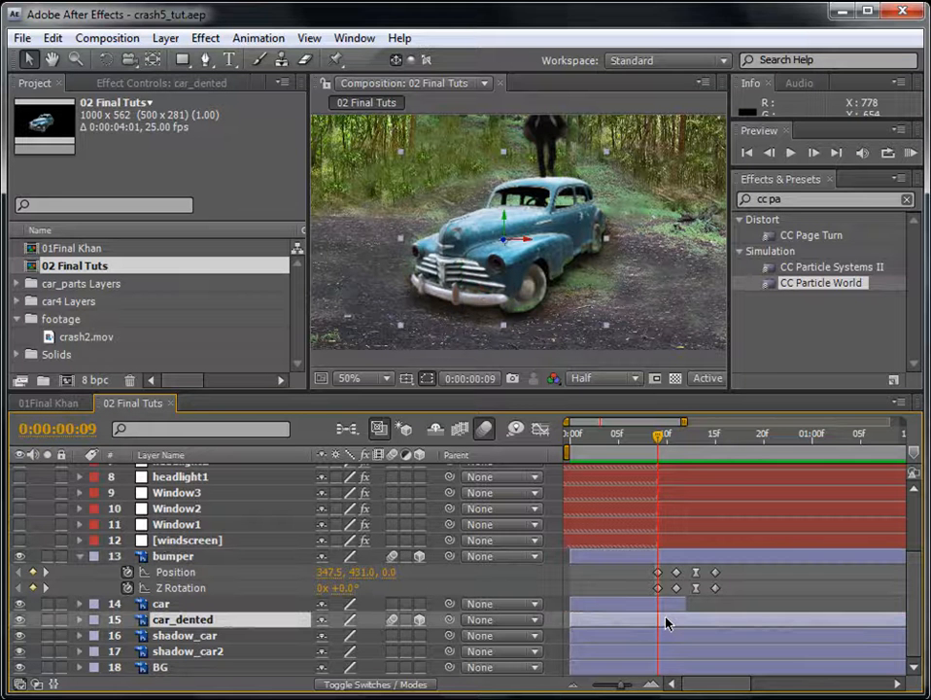
{"action": "key", "text": "p"}
{"action": "left_click", "coordinate": [420, 620]}
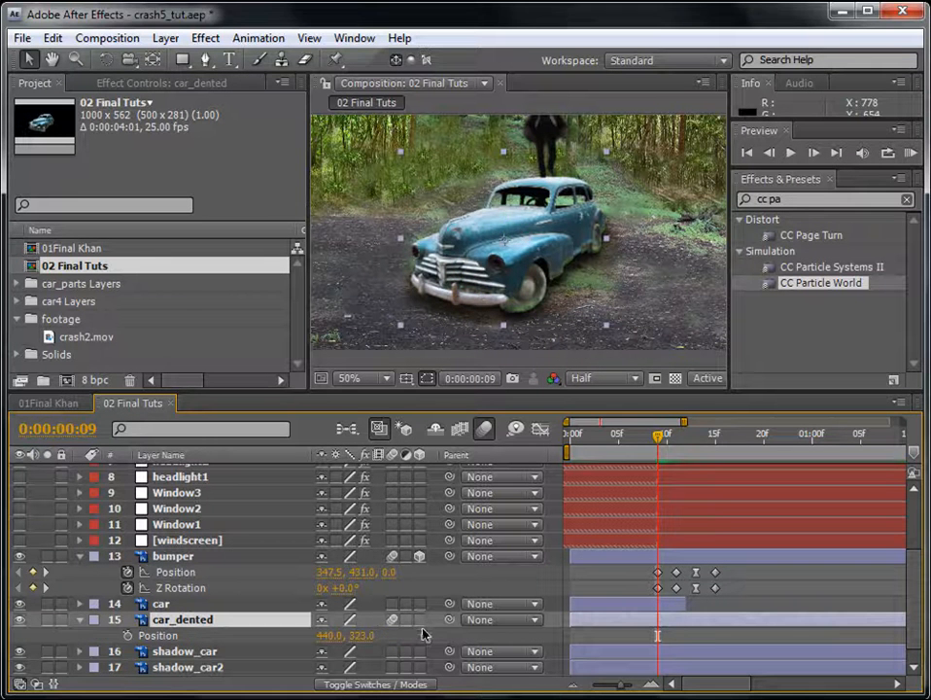
{"action": "left_click", "coordinate": [419, 620]}
{"action": "scroll", "coordinate": [924, 579], "scroll_direction": "down", "scroll_amount": 2}
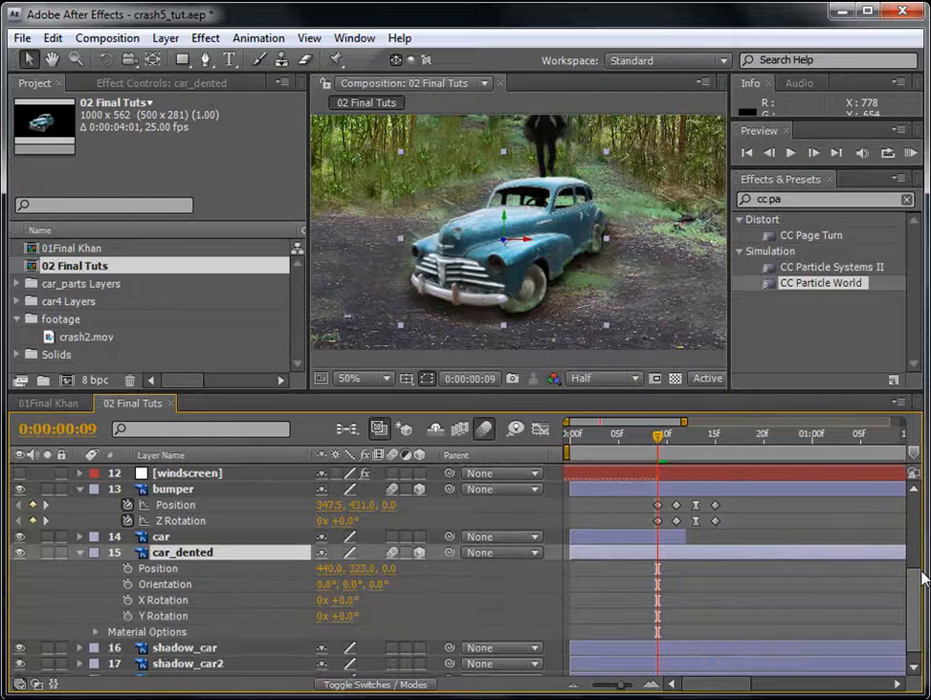
{"action": "left_click", "coordinate": [127, 569]}
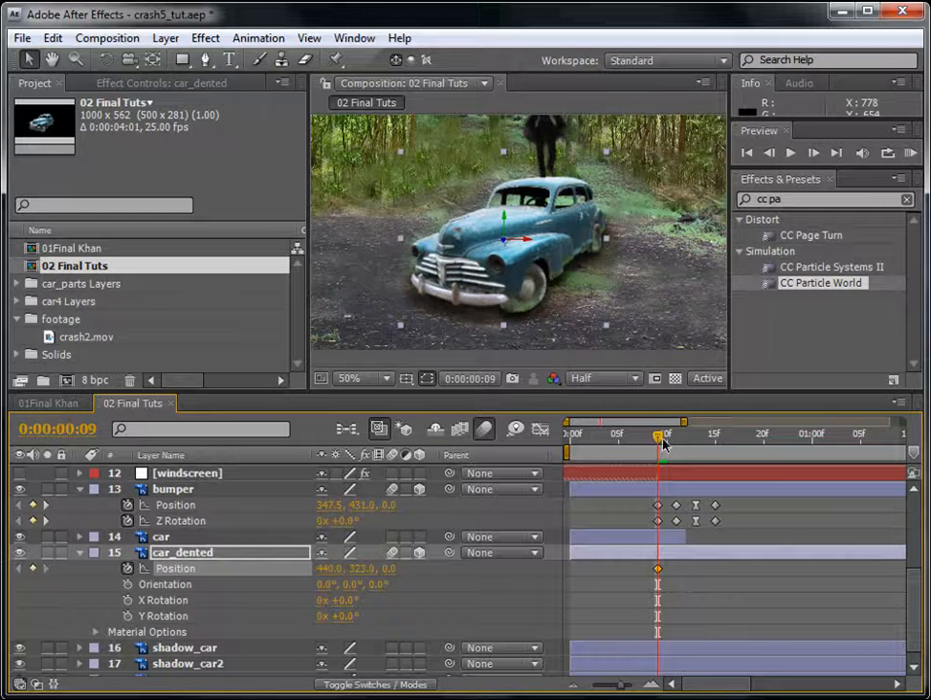
- Nudge car_dented down at 0:00:00:11 to keyframe its Position at 440, 327, 0
{"action": "left_click_drag", "start_coordinate": [659, 441], "coordinate": [677, 443]}
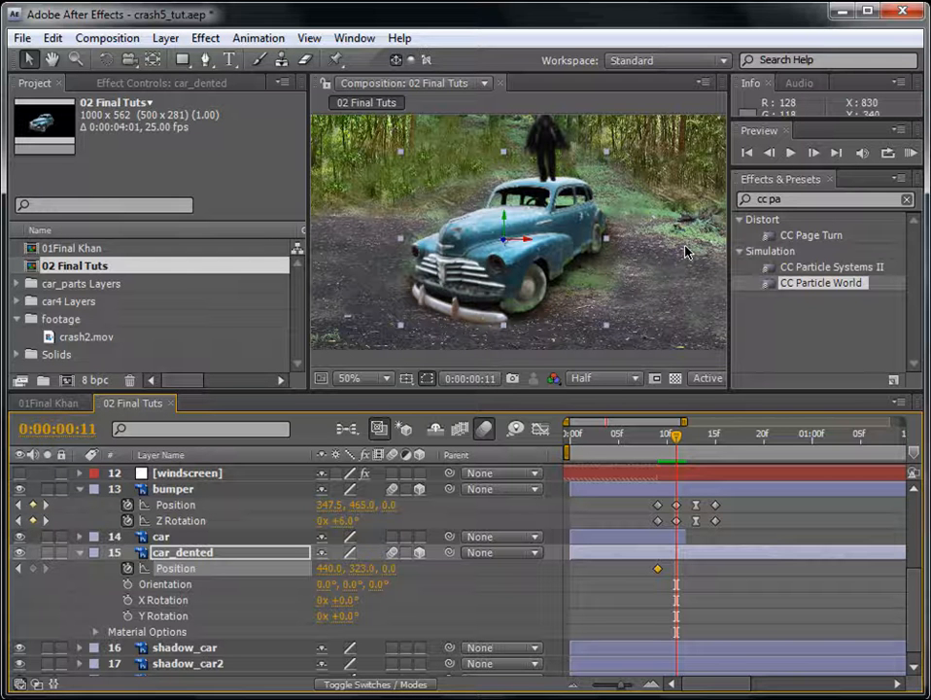
{"action": "key", "text": "alt+shift+p"}
{"action": "key", "text": "Down"}
{"action": "key", "text": "Down"}
{"action": "key", "text": "Down"}
{"action": "key", "text": "Down"}
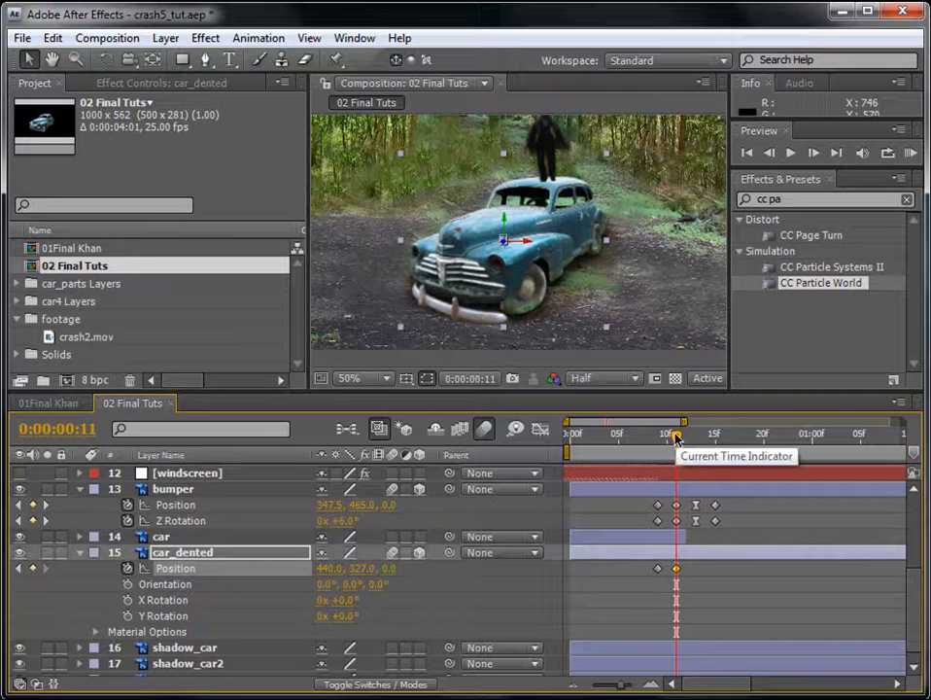
- Nudge car_dented up at 0:00:00:13 to keyframe its Position at 440, 321, 0
{"action": "left_click_drag", "start_coordinate": [677, 439], "coordinate": [694, 439]}
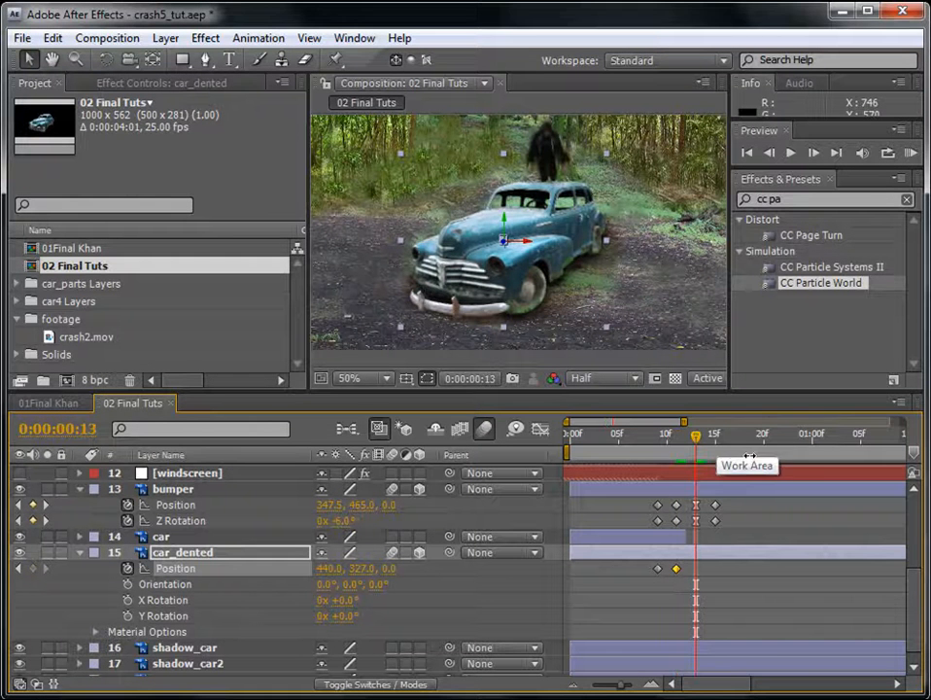
{"action": "key", "text": "Up"}
{"action": "key", "text": "Up"}
{"action": "key", "text": "Up"}
{"action": "key", "text": "Up"}
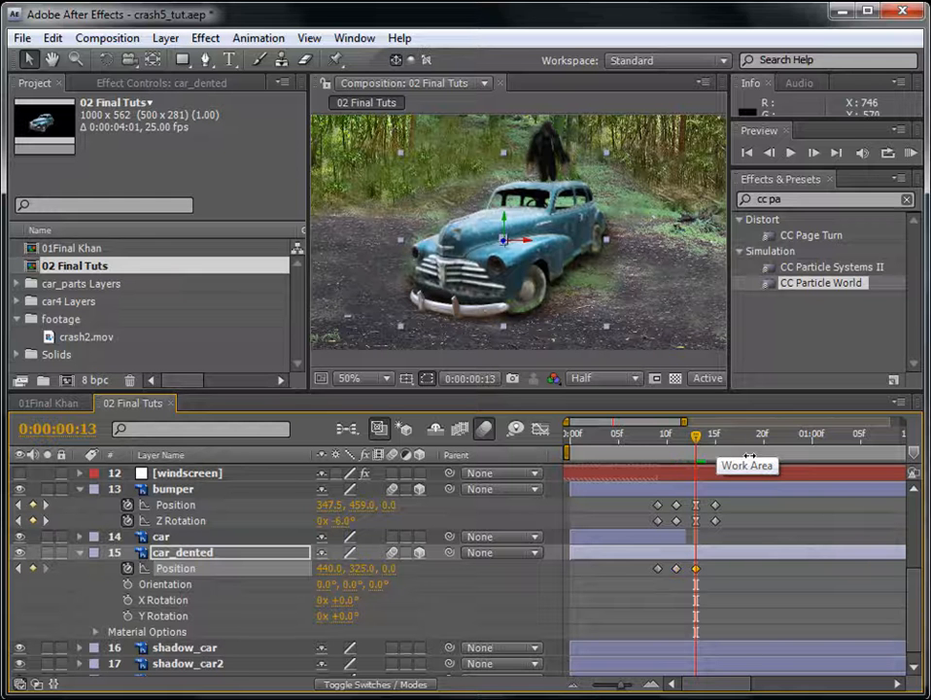
{"action": "key", "text": "Up"}
{"action": "key", "text": "Up"}
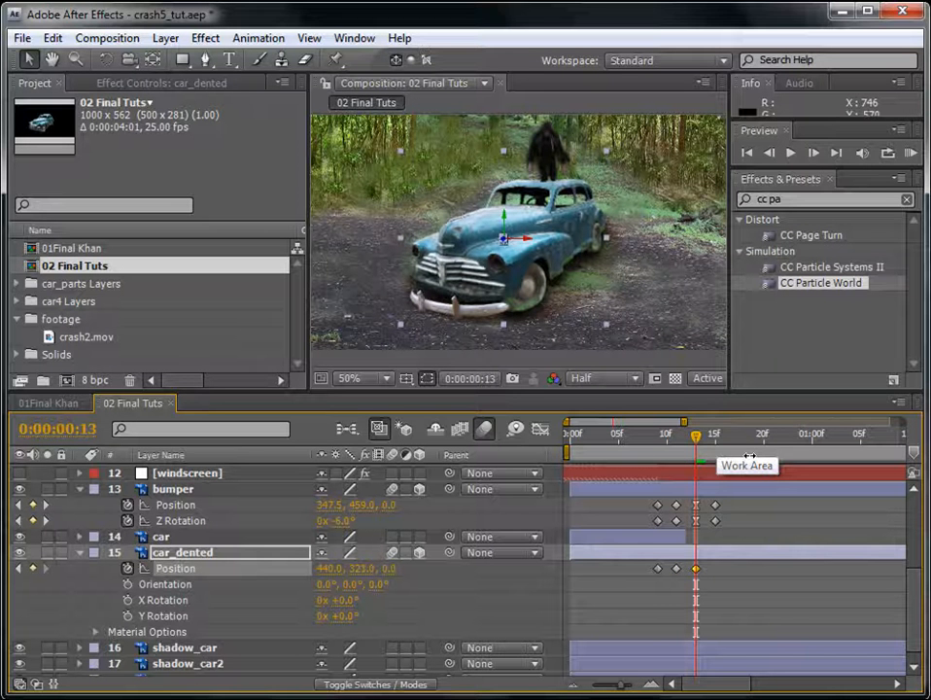
- Copy car_dented's first Position keyframe to 0:00:00:15 and apply Easy Ease to its keyframe at 0:00:00:13
{"action": "left_click_drag", "start_coordinate": [696, 441], "coordinate": [715, 440]}
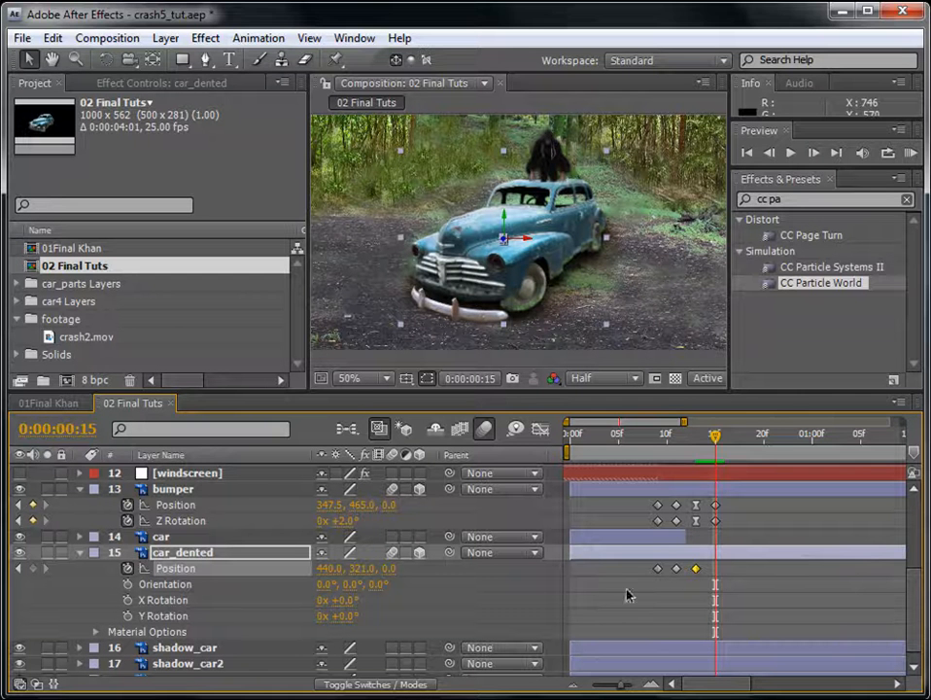
{"action": "left_click", "coordinate": [658, 569]}
{"action": "mouse_move", "coordinate": [658, 580]}
{"action": "key", "text": "ctrl+v"}
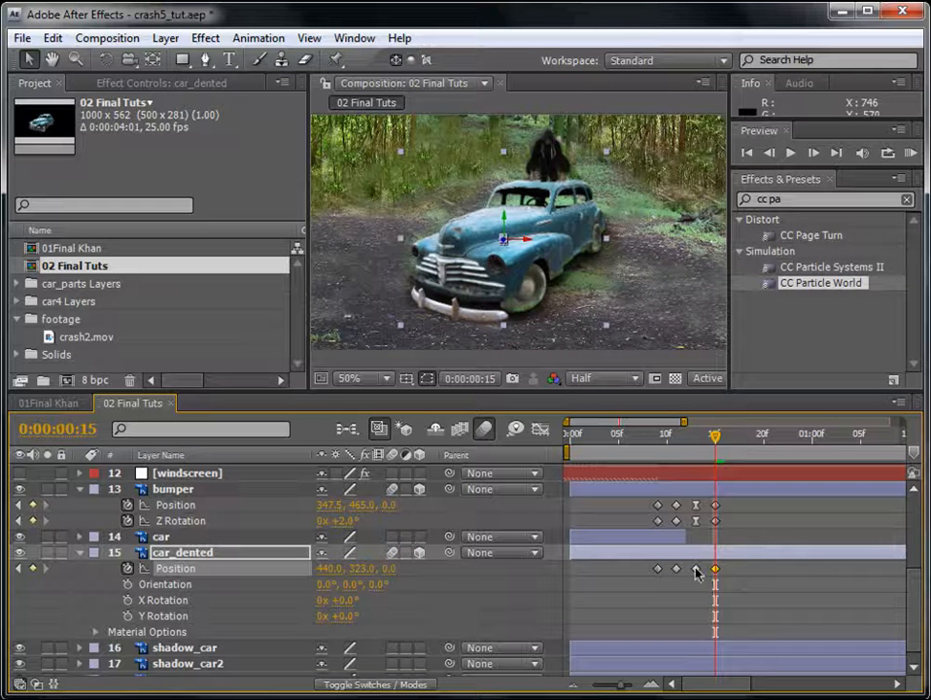
{"action": "left_click", "coordinate": [696, 569]}
{"action": "right_click", "coordinate": [696, 571]}
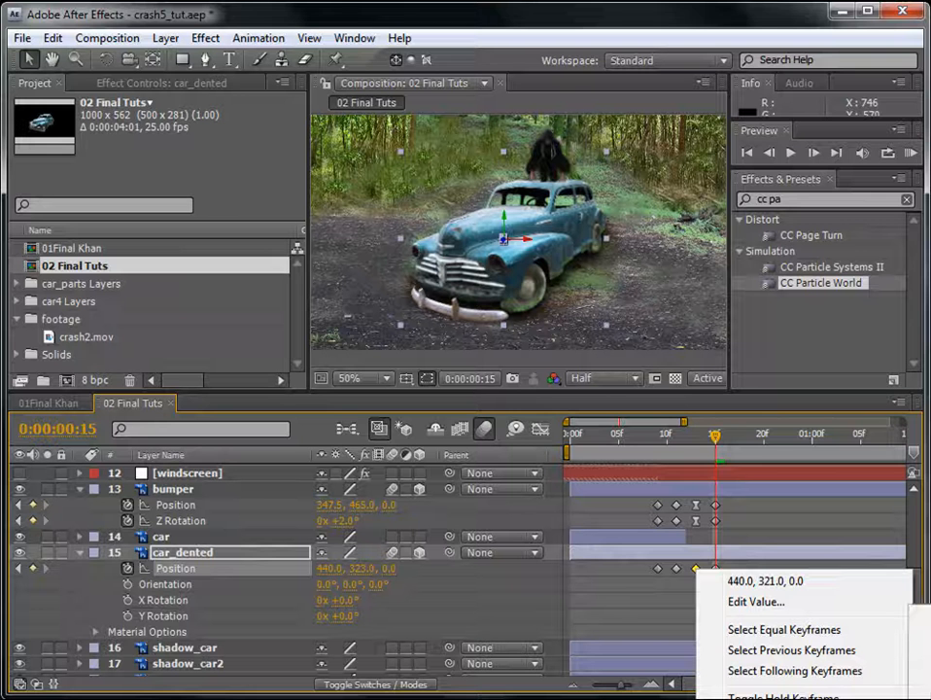
{"action": "left_click", "coordinate": [784, 696]}
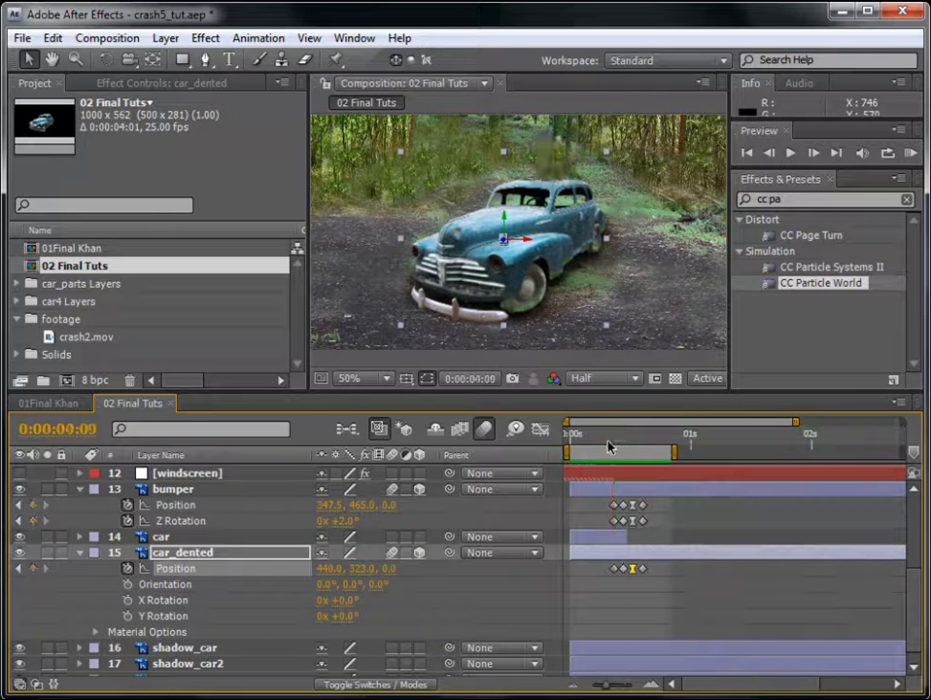
- Reveal car_dented's rotation properties and start keyframing its Z Rotation at 0:00:00:09 with 0°
{"action": "left_click_drag", "start_coordinate": [344, 618], "coordinate": [355, 622]}
{"action": "key", "text": "ctrl+z"}
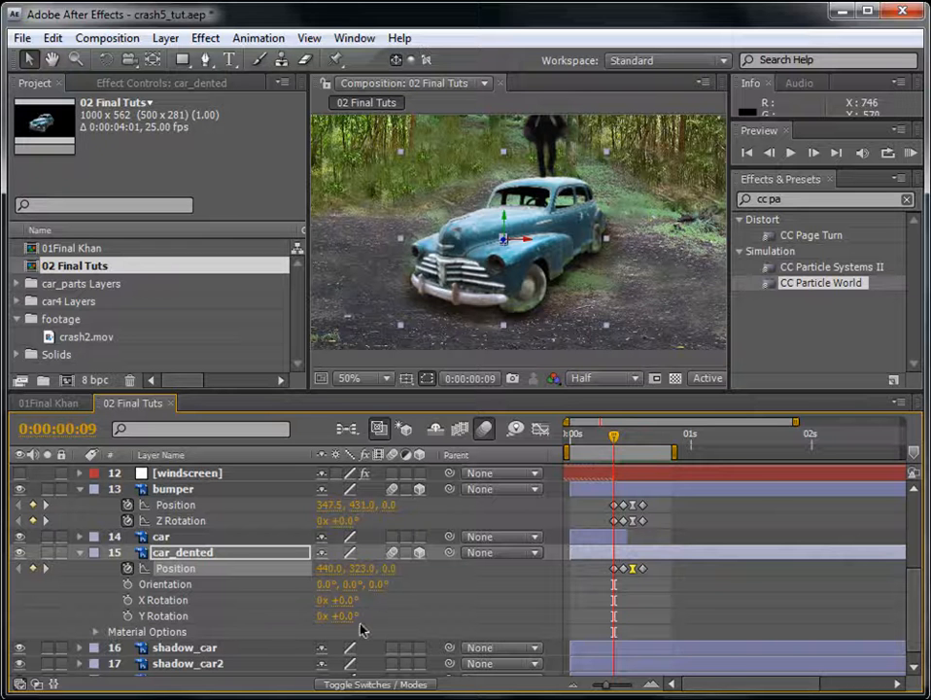
{"action": "left_click", "coordinate": [194, 553]}
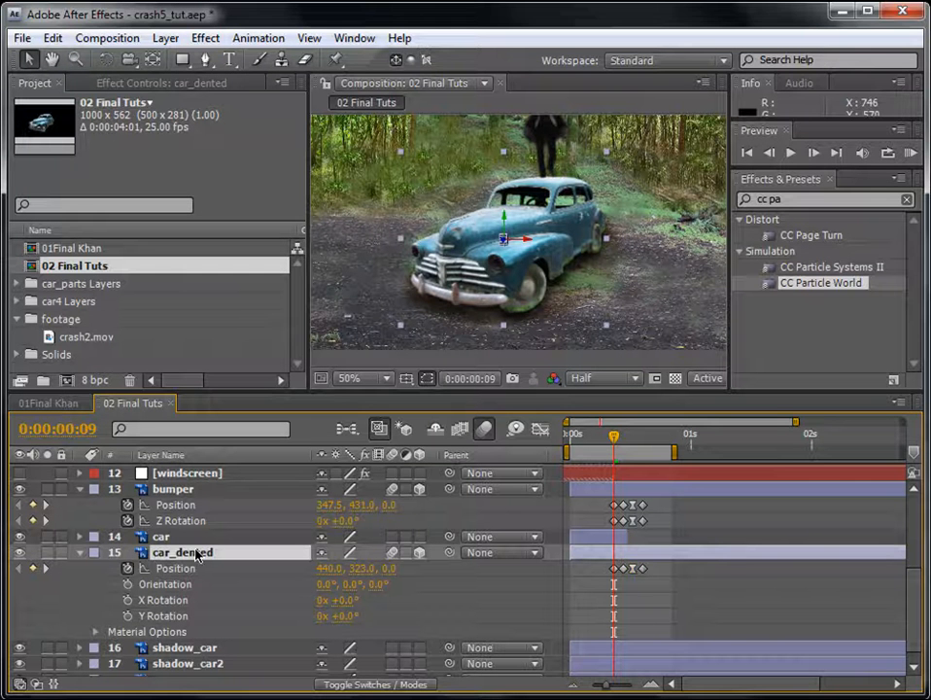
{"action": "key", "text": "r"}
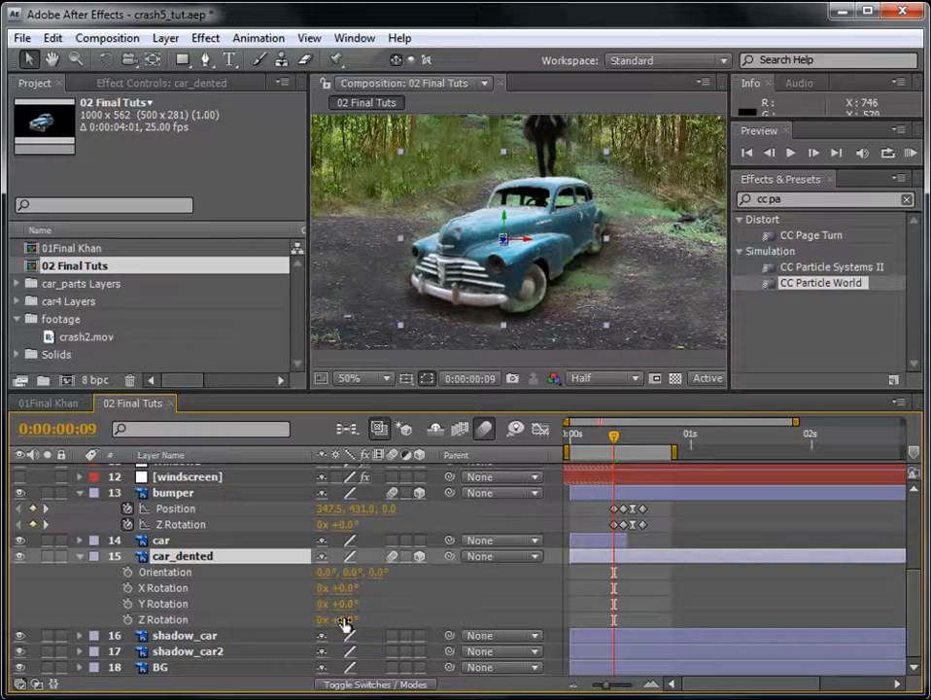
{"action": "left_click", "coordinate": [126, 620]}
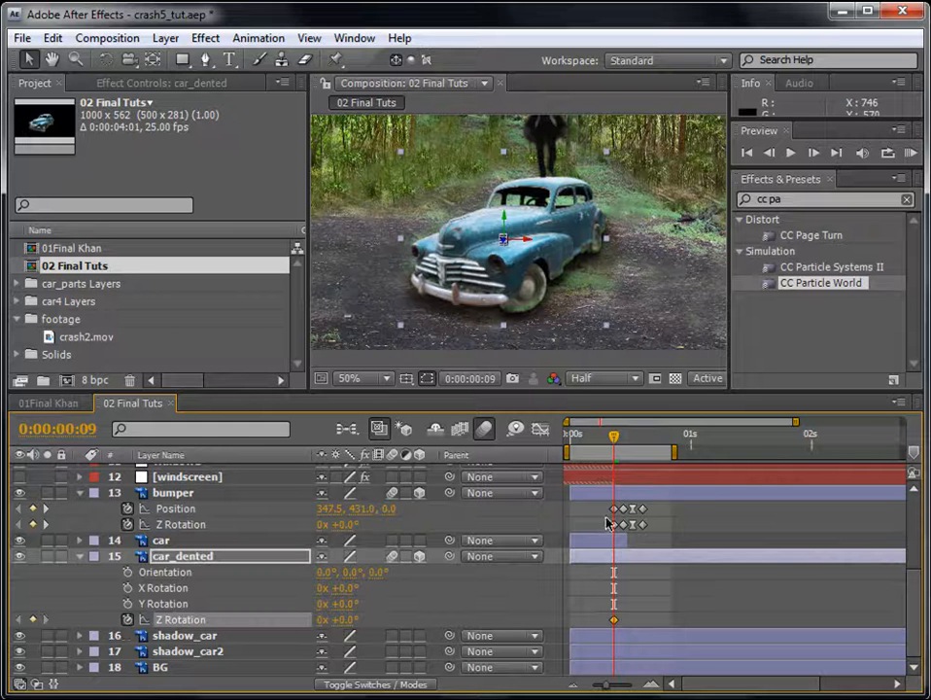
- Show only car_dented's animated properties and set its Z Rotation to 1° at 0:00:00:11
{"action": "left_click", "coordinate": [623, 438]}
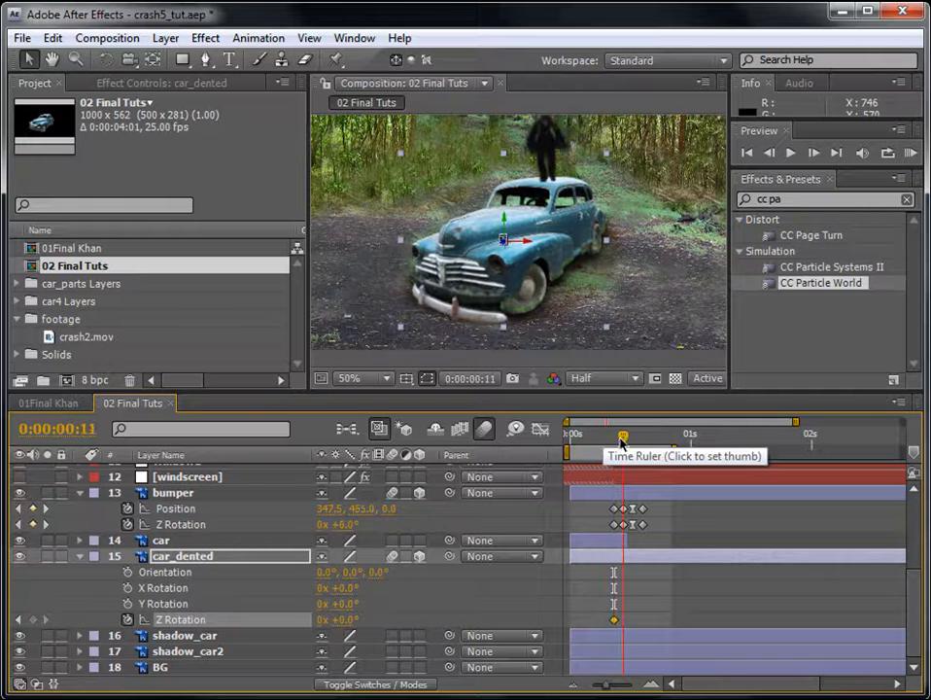
{"action": "left_click", "coordinate": [629, 556]}
{"action": "key", "text": "u"}
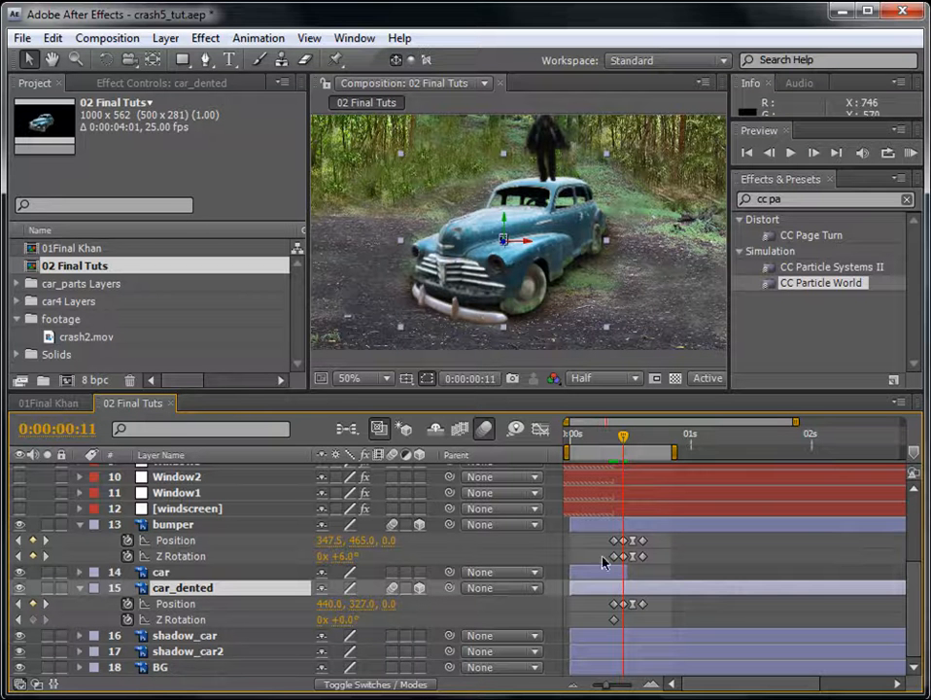
{"action": "left_click", "coordinate": [345, 620]}
{"action": "type", "text": "1"}
{"action": "key", "text": "Return"}
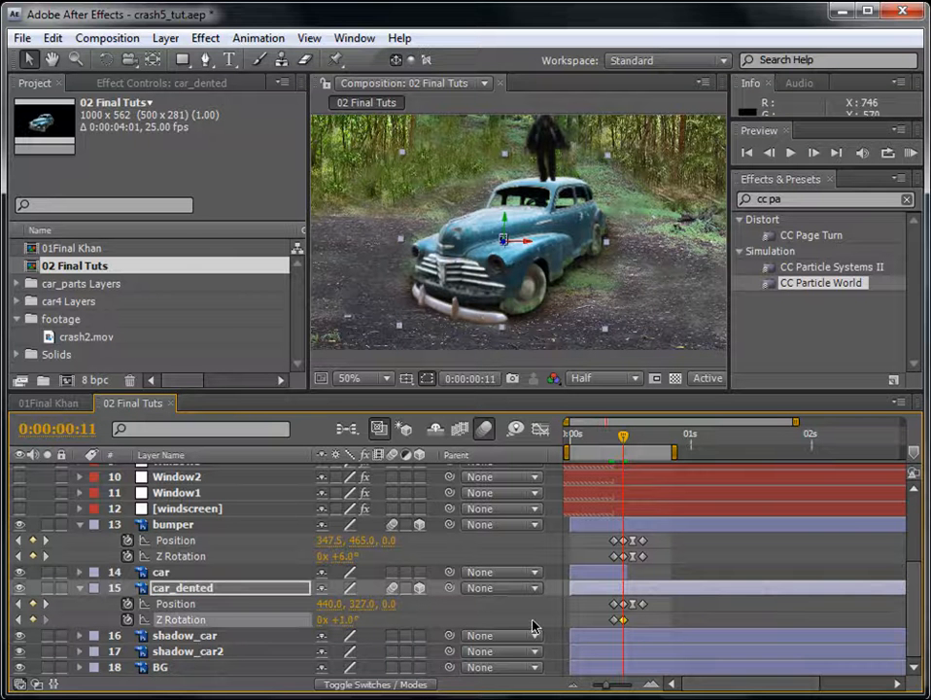
- Set car_dented's Z Rotation to -1° at 0:00:00:13
{"action": "left_click", "coordinate": [628, 438]}
{"action": "left_click_drag", "start_coordinate": [628, 438], "coordinate": [632, 439]}
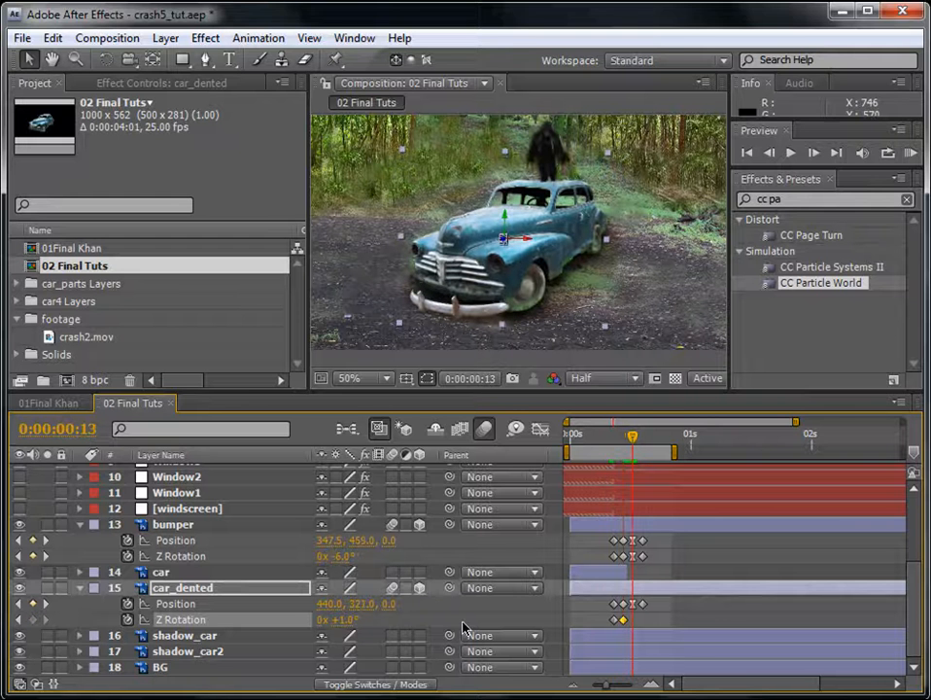
{"action": "left_click", "coordinate": [345, 619]}
{"action": "type", "text": "-1"}
{"action": "key", "text": "Return"}
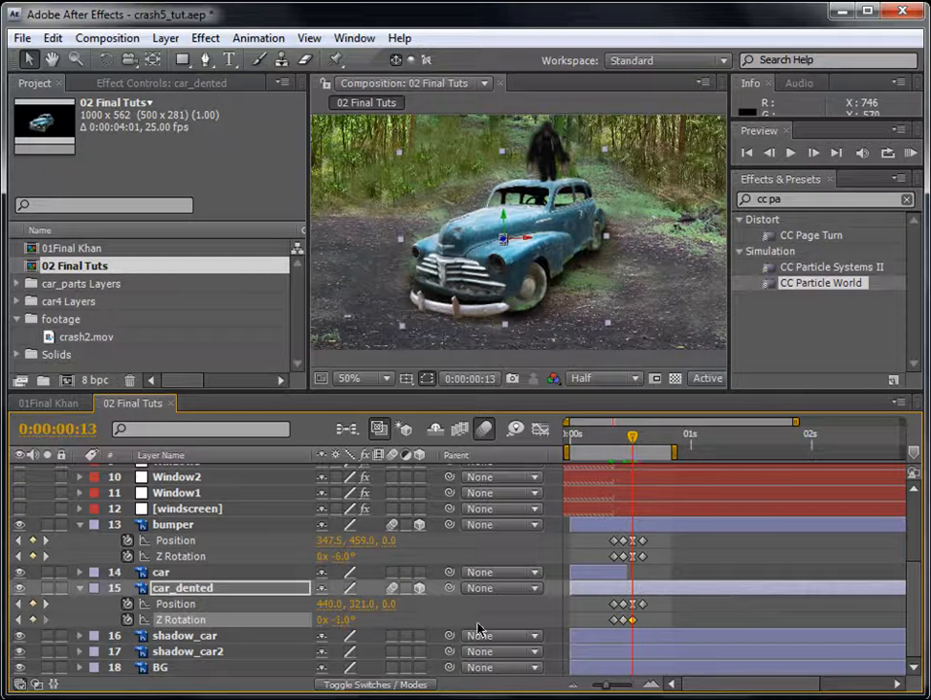
- Set car_dented's Z Rotation to 0° at 0:00:00:15
{"action": "left_click_drag", "start_coordinate": [631, 455], "coordinate": [642, 455]}
{"action": "left_click", "coordinate": [348, 619]}
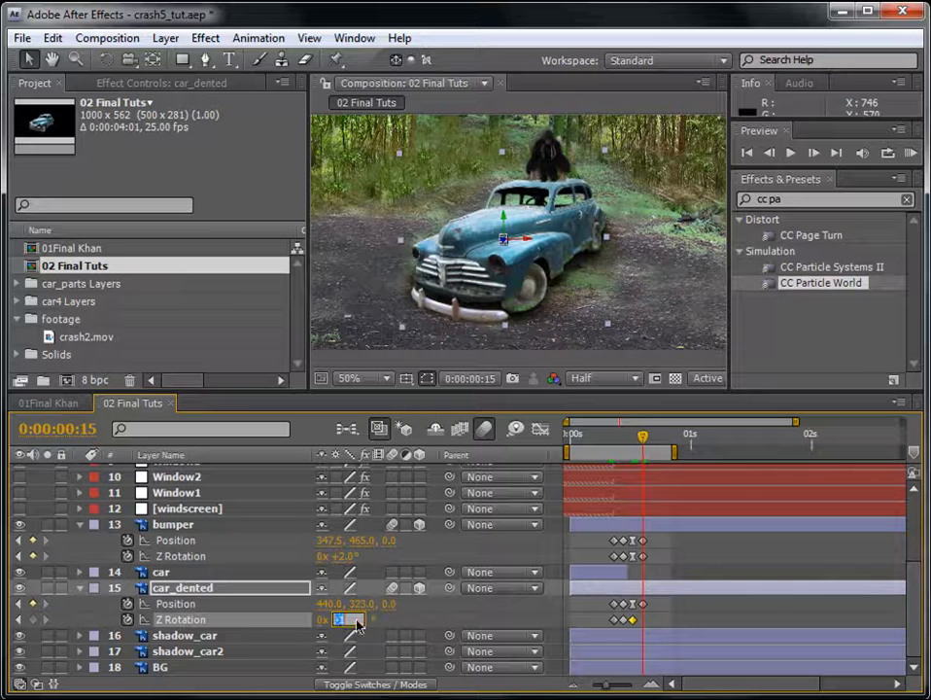
{"action": "type", "text": "0"}
{"action": "key", "text": "Return"}
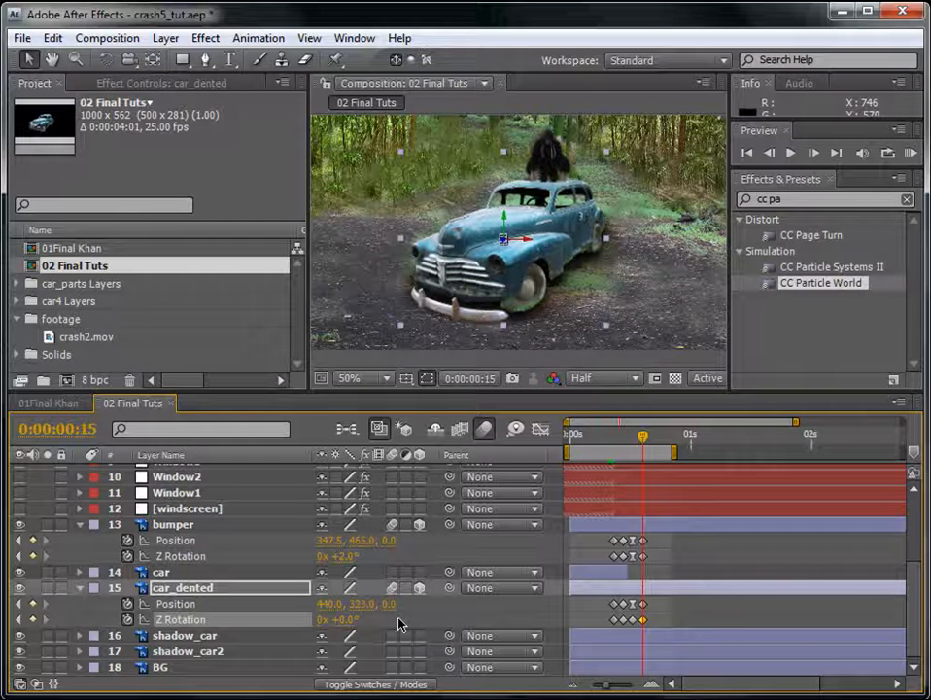
- Apply Easy Ease to car_dented's Z Rotation keyframe at 0:00:00:13 and preview the animation
{"action": "right_click", "coordinate": [632, 619]}
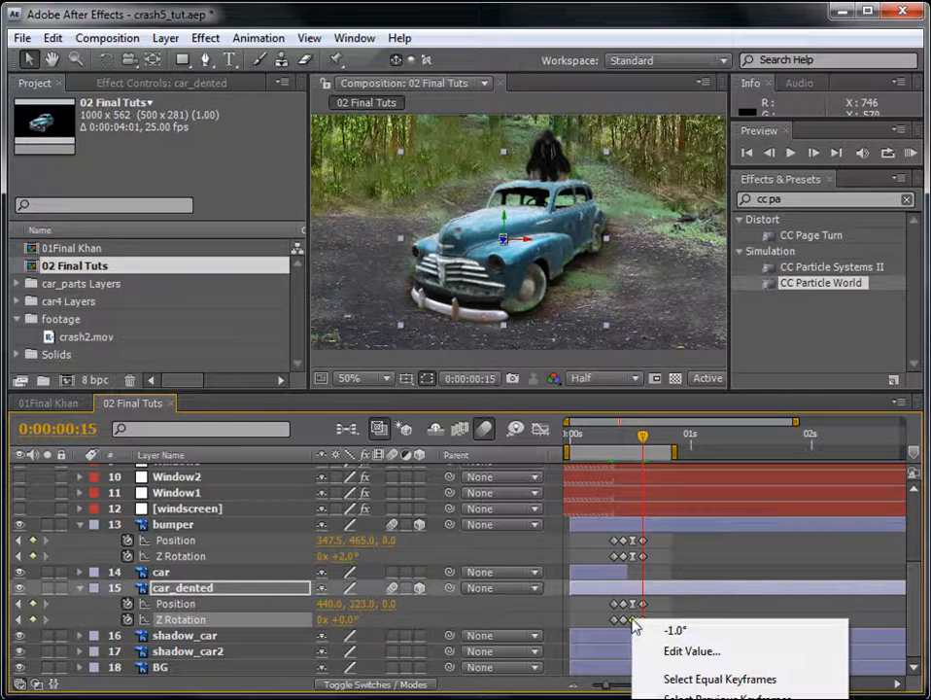
{"action": "left_click", "coordinate": [899, 698]}
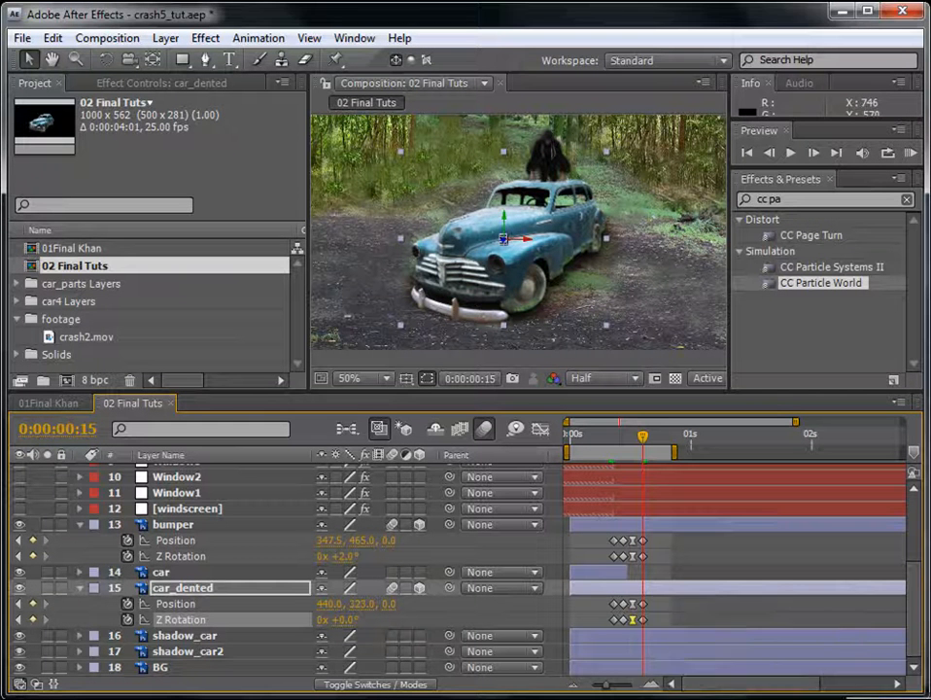
{"action": "left_click", "coordinate": [774, 617]}
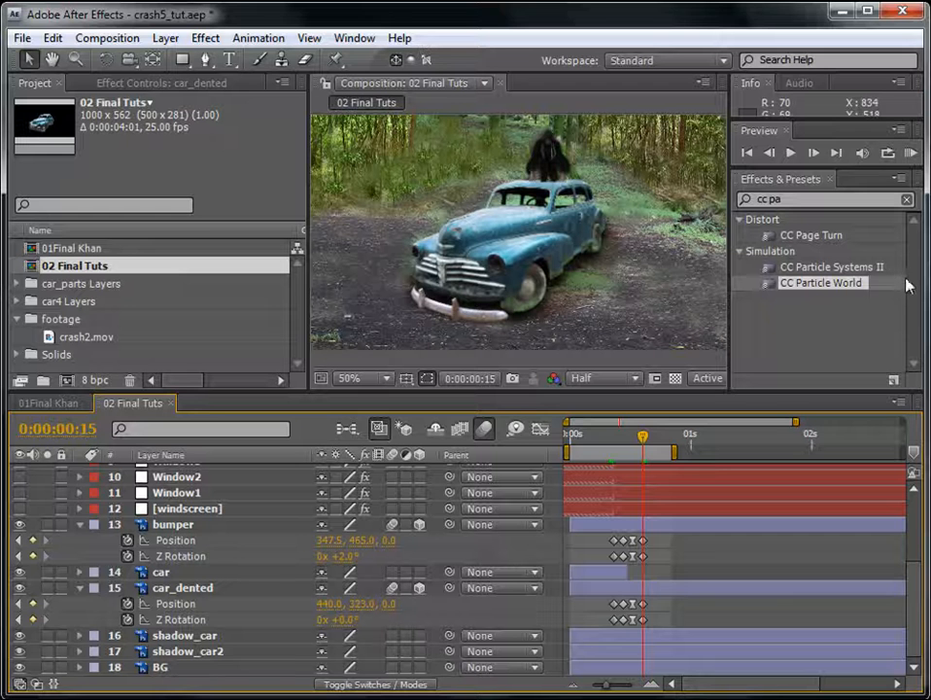
{"action": "left_click", "coordinate": [909, 156]}
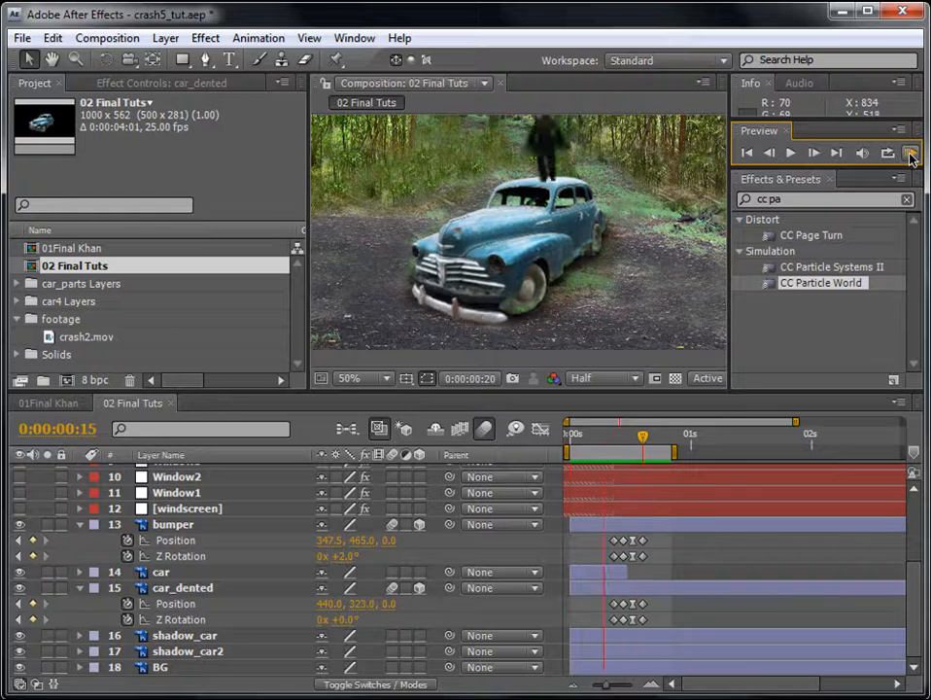
- Trim the end of the car layer to 0:00:00:09, where the bumper and car_dented animation starts, and preview the result
{"action": "left_click", "coordinate": [610, 437]}
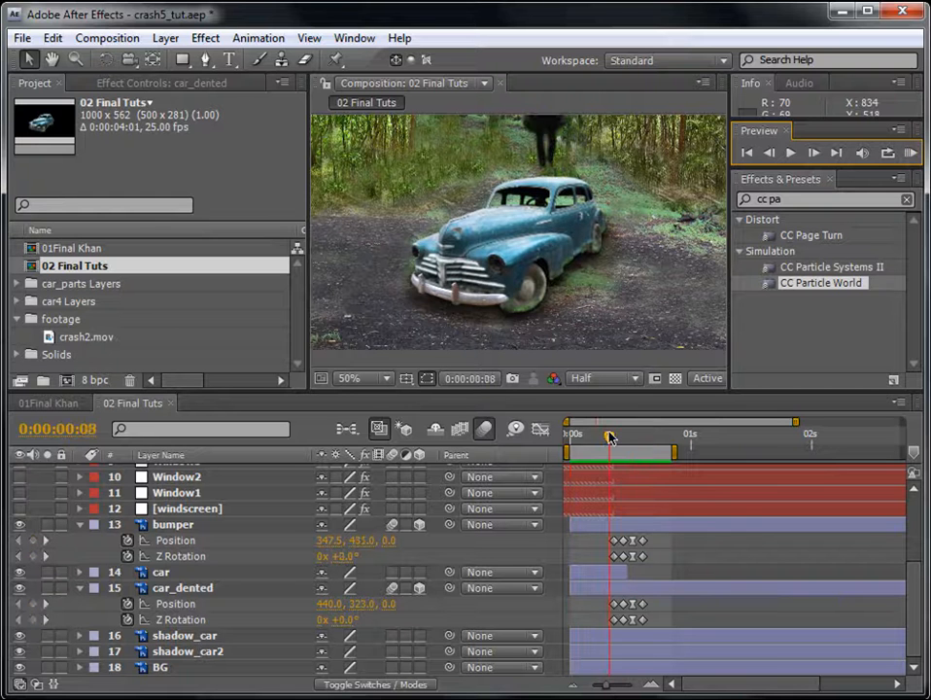
{"action": "left_click_drag", "start_coordinate": [610, 438], "coordinate": [615, 439]}
{"action": "left_click_drag", "start_coordinate": [607, 686], "coordinate": [625, 690]}
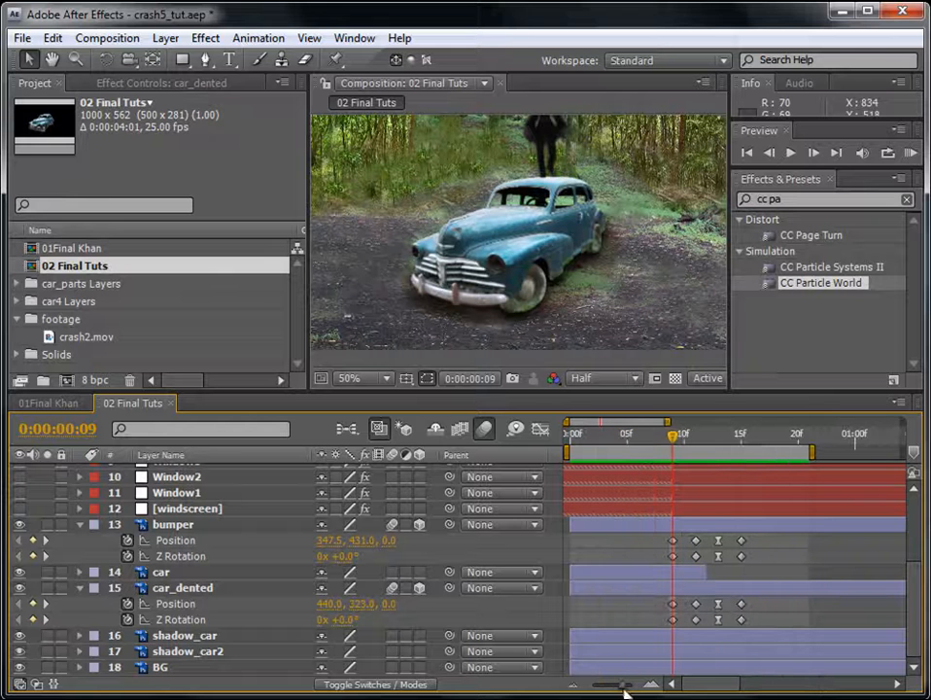
{"action": "left_click_drag", "start_coordinate": [708, 572], "coordinate": [679, 574]}
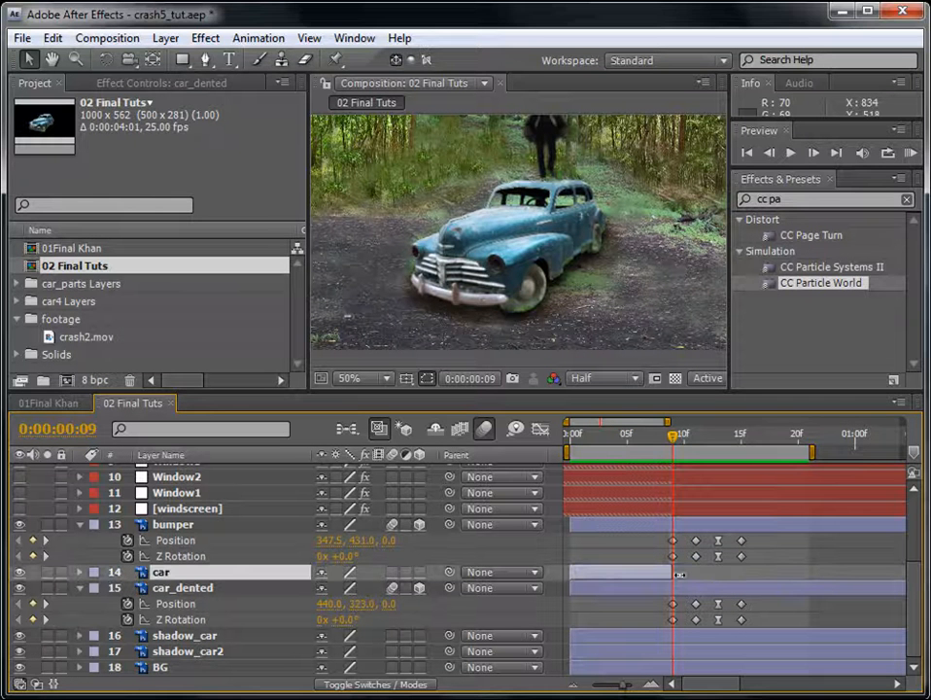
{"action": "left_click", "coordinate": [910, 153]}
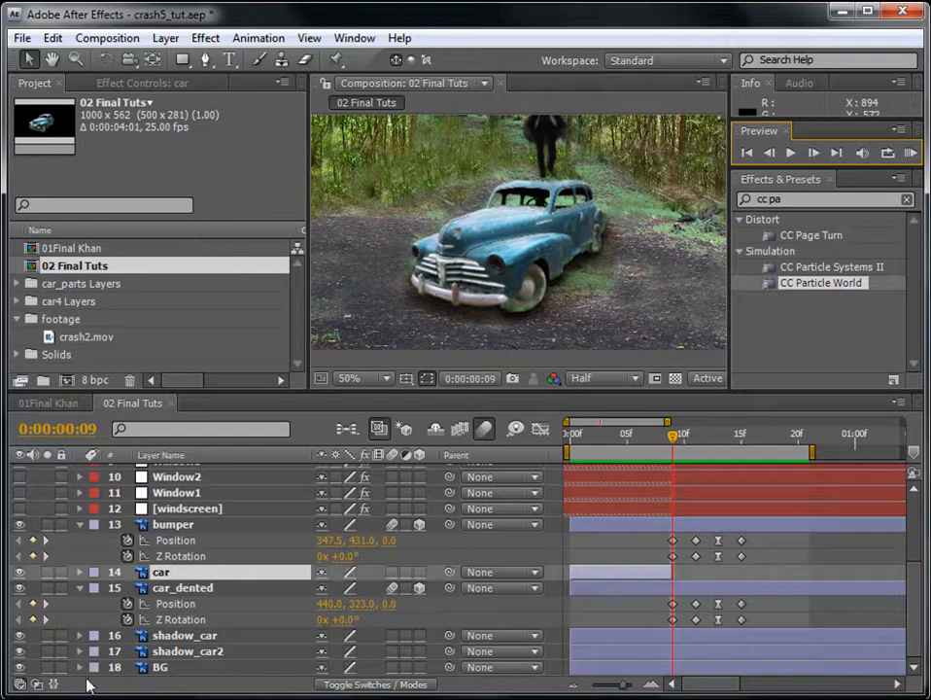
- Collapse the revealed properties of the bumper and car_dented layers
{"action": "left_click_drag", "start_coordinate": [622, 686], "coordinate": [608, 685]}
{"action": "key", "text": "u"}
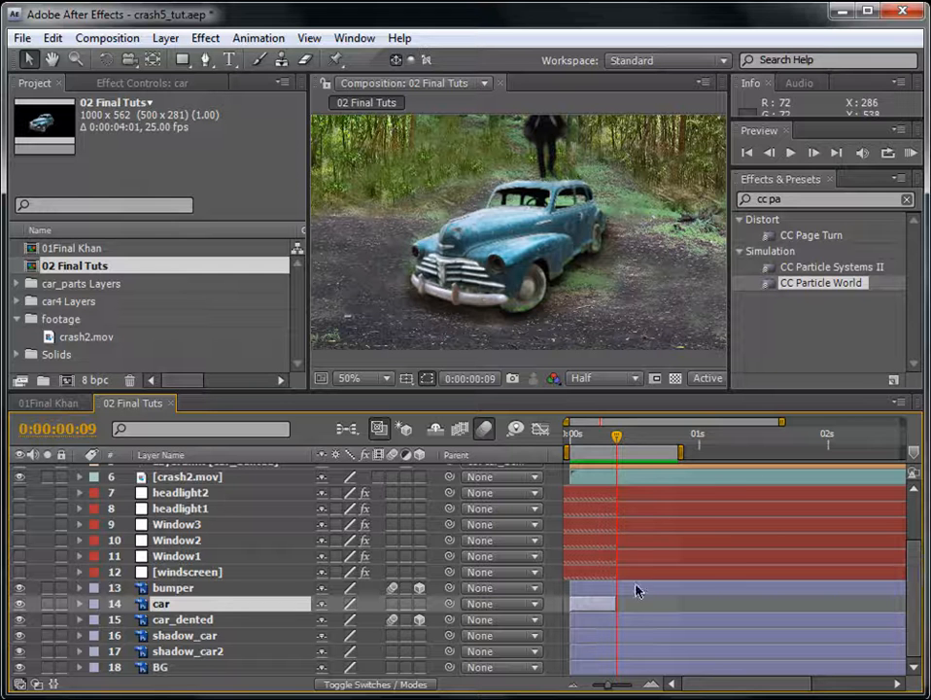
{"action": "left_click", "coordinate": [811, 289]}
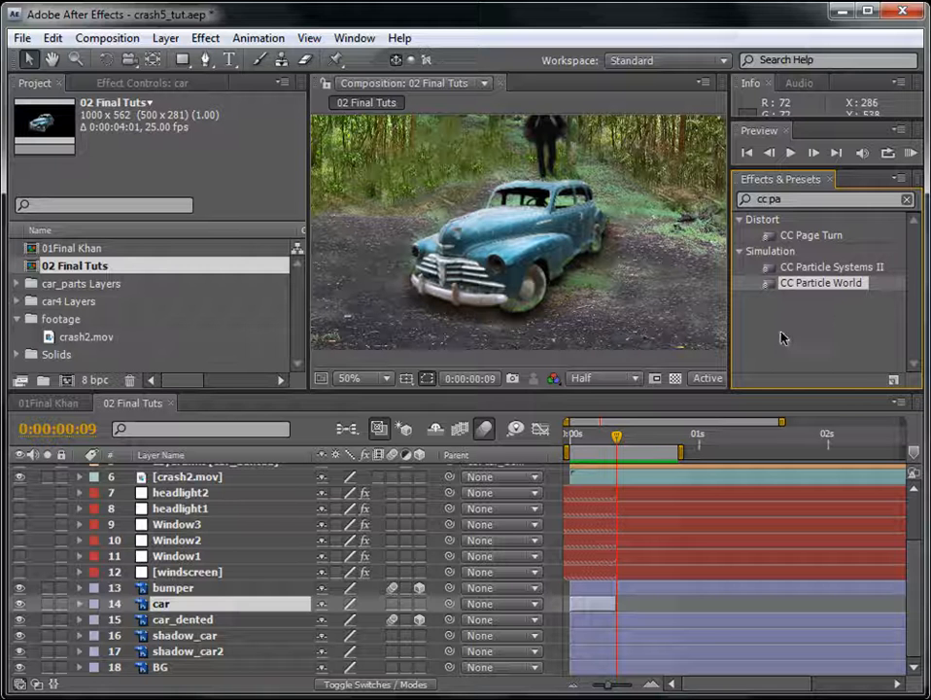
{"action": "left_click", "coordinate": [664, 591]}
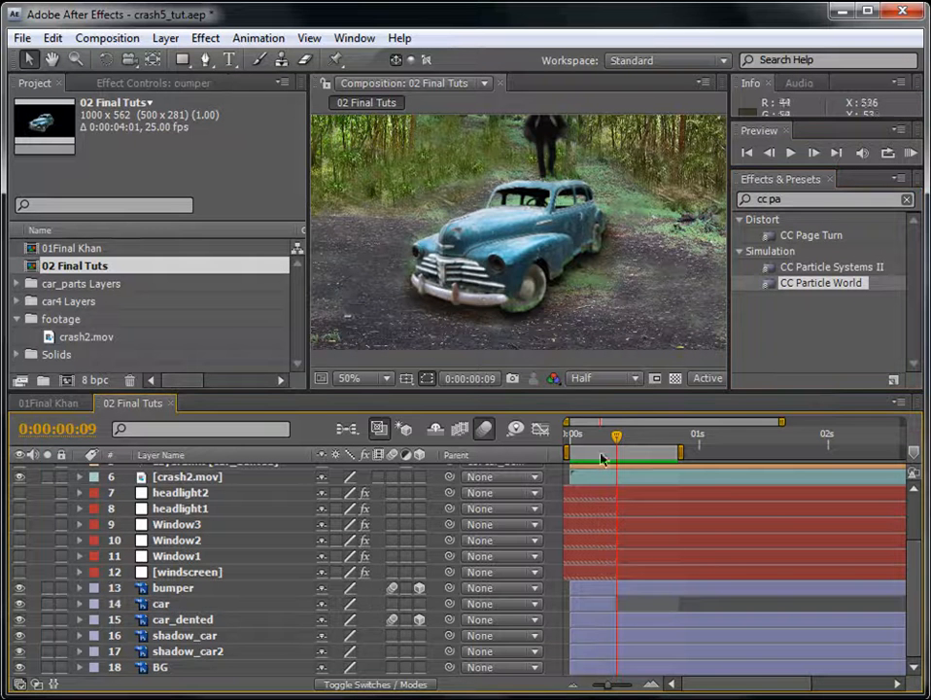
- Create a white 1000 x 562 px solid layer named particles_front
{"action": "left_click", "coordinate": [165, 38]}
{"action": "mouse_move", "coordinate": [190, 59]}
{"action": "left_click", "coordinate": [507, 81]}
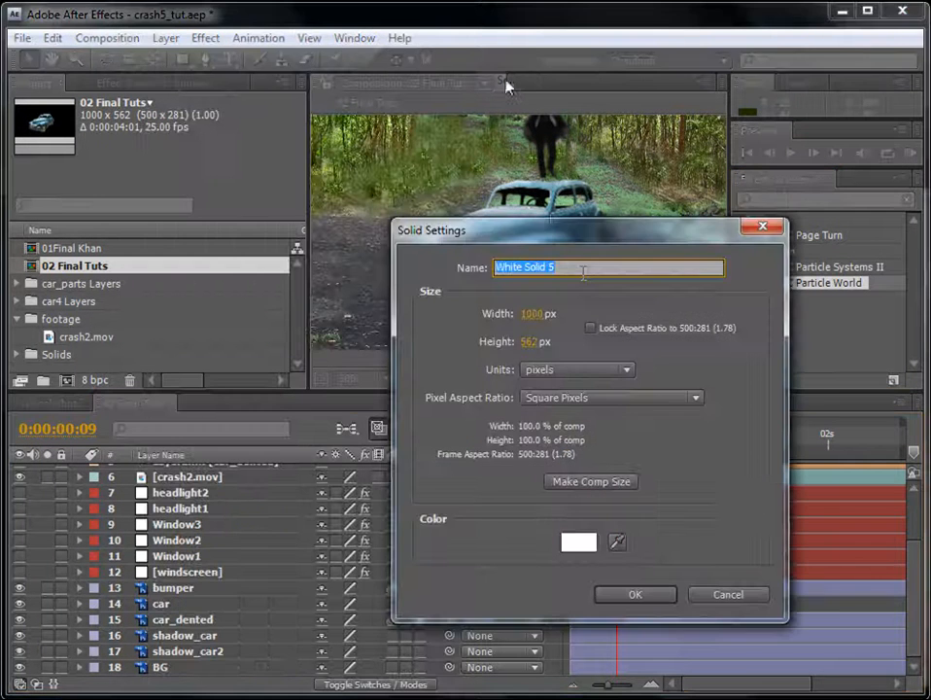
{"action": "type", "text": "part"}
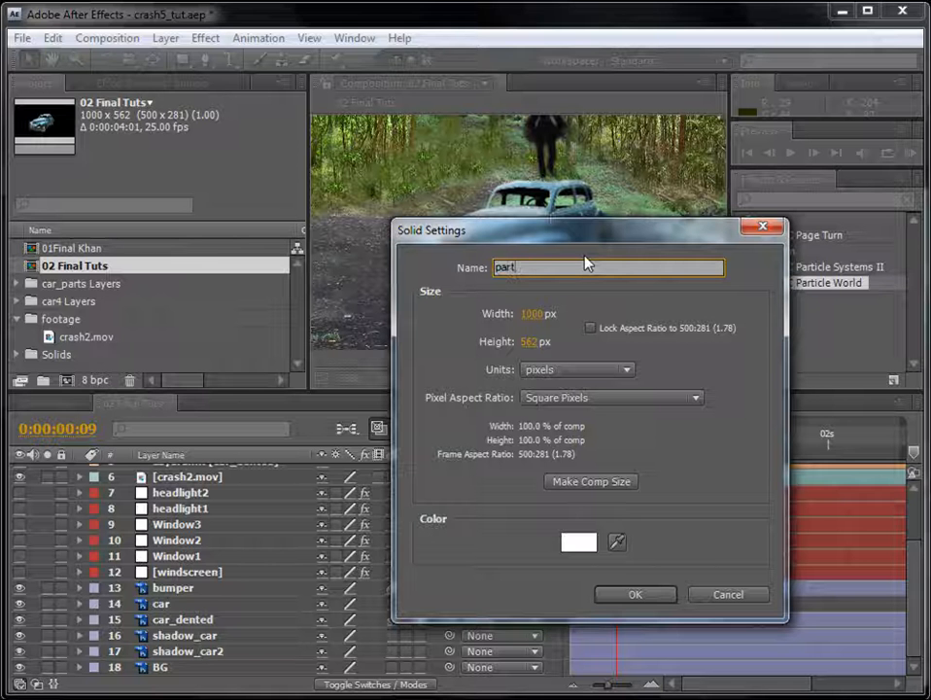
{"action": "type", "text": "icles_front"}
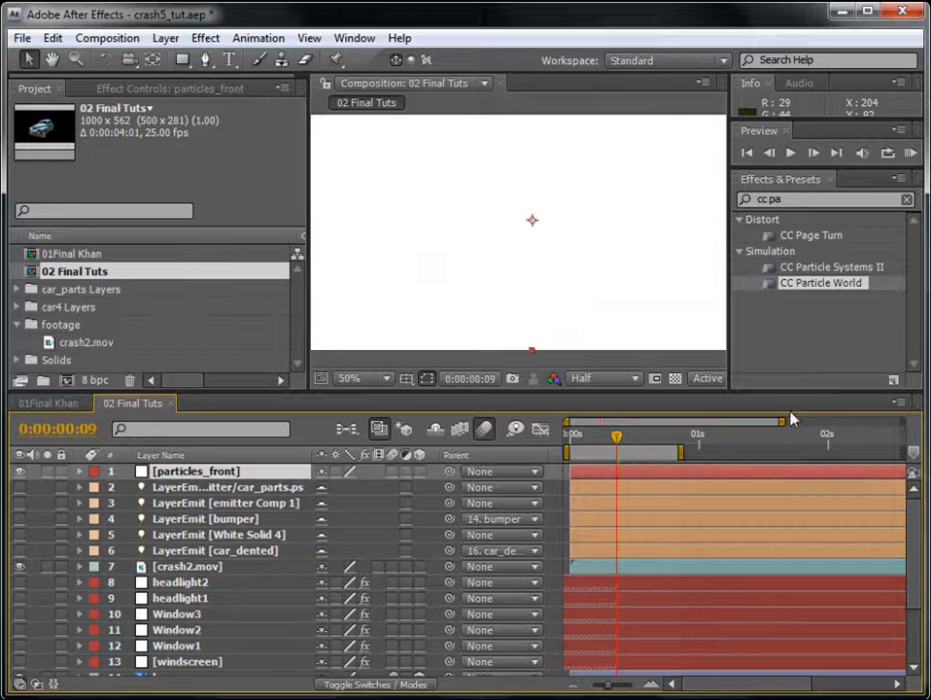
- Search the effects for "partic" and apply Trapcode Particular to the particles_front layer
{"action": "left_click_drag", "start_coordinate": [791, 200], "coordinate": [697, 200]}
{"action": "type", "text": "partic"}
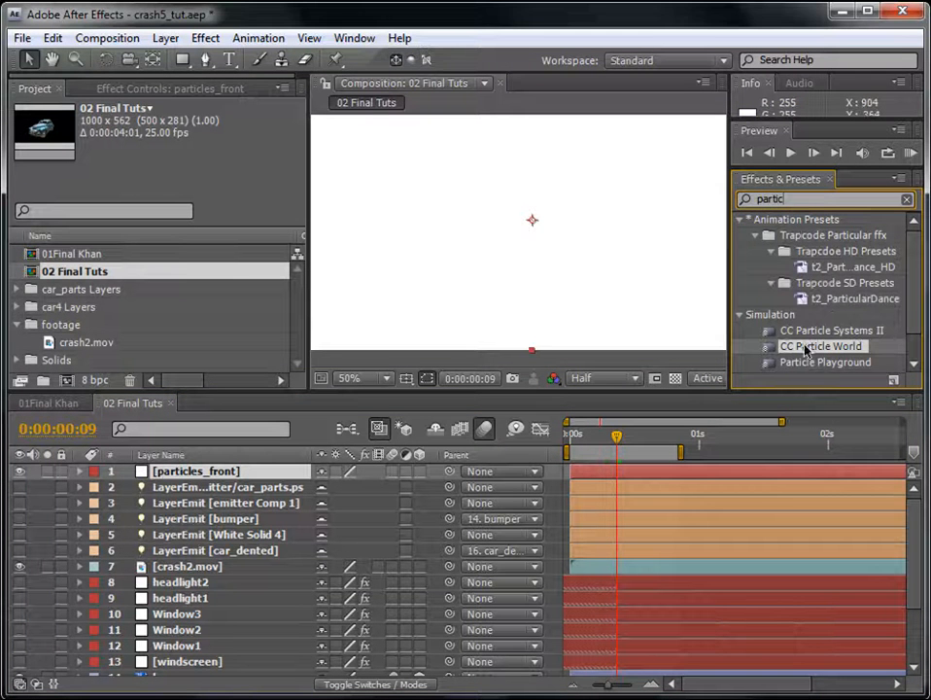
{"action": "scroll", "coordinate": [806, 357], "scroll_direction": "down", "scroll_amount": 2}
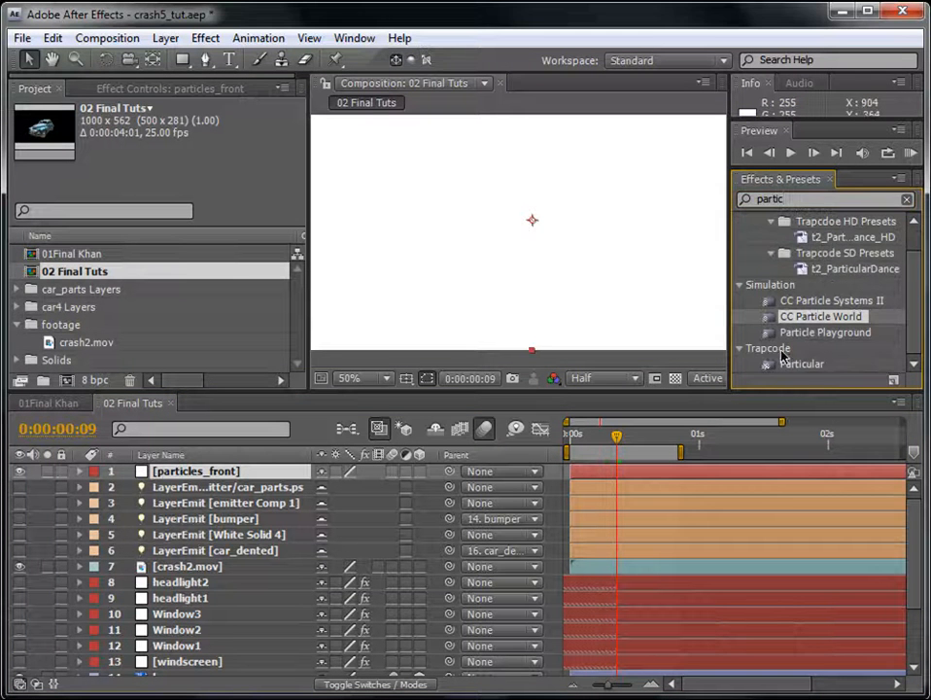
{"action": "left_click_drag", "start_coordinate": [801, 367], "coordinate": [758, 404]}
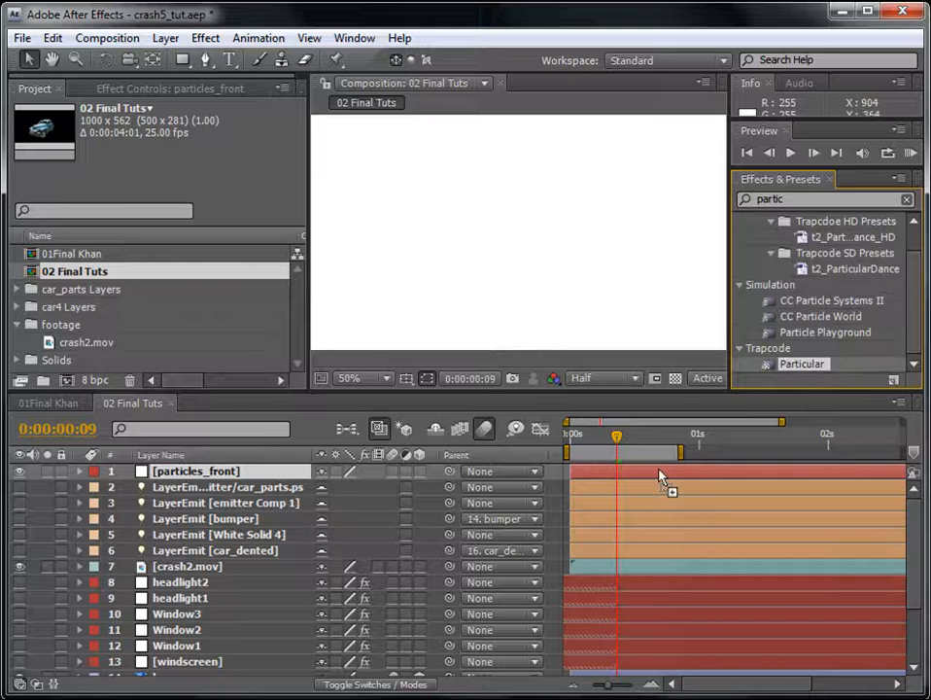
{"action": "left_click_drag", "start_coordinate": [659, 476], "coordinate": [659, 473]}
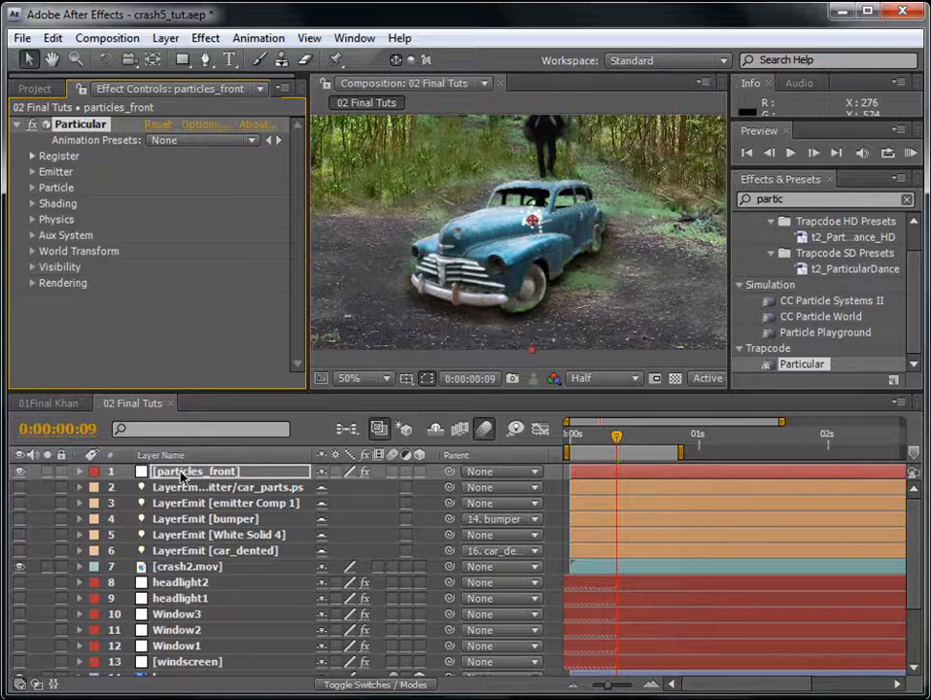
- Move the particles_front layer between the bumper and car layers and solo it
{"action": "left_click_drag", "start_coordinate": [182, 474], "coordinate": [220, 602]}
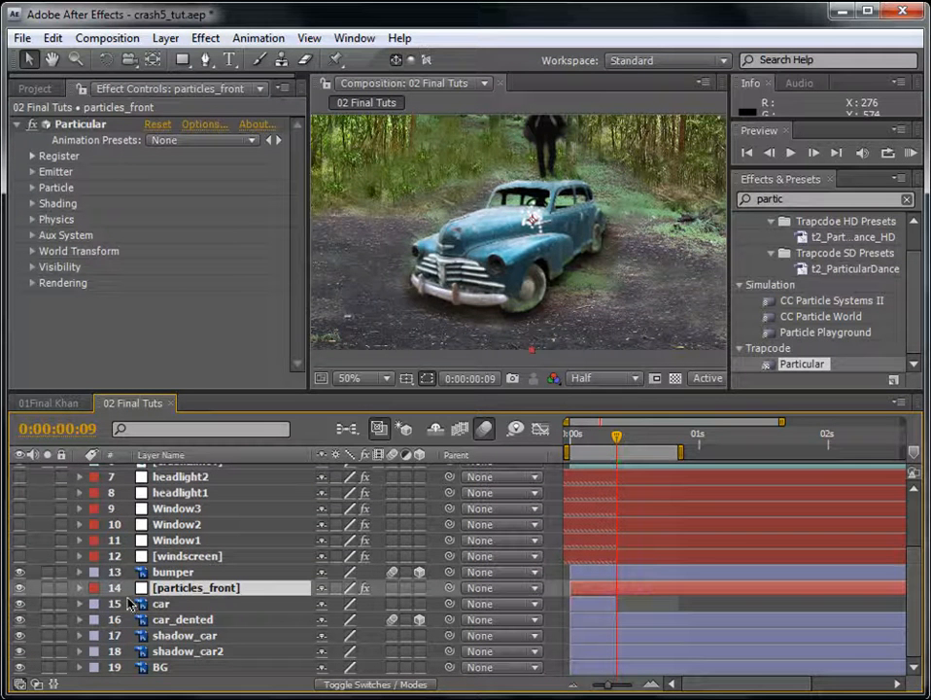
{"action": "left_click", "coordinate": [47, 588]}
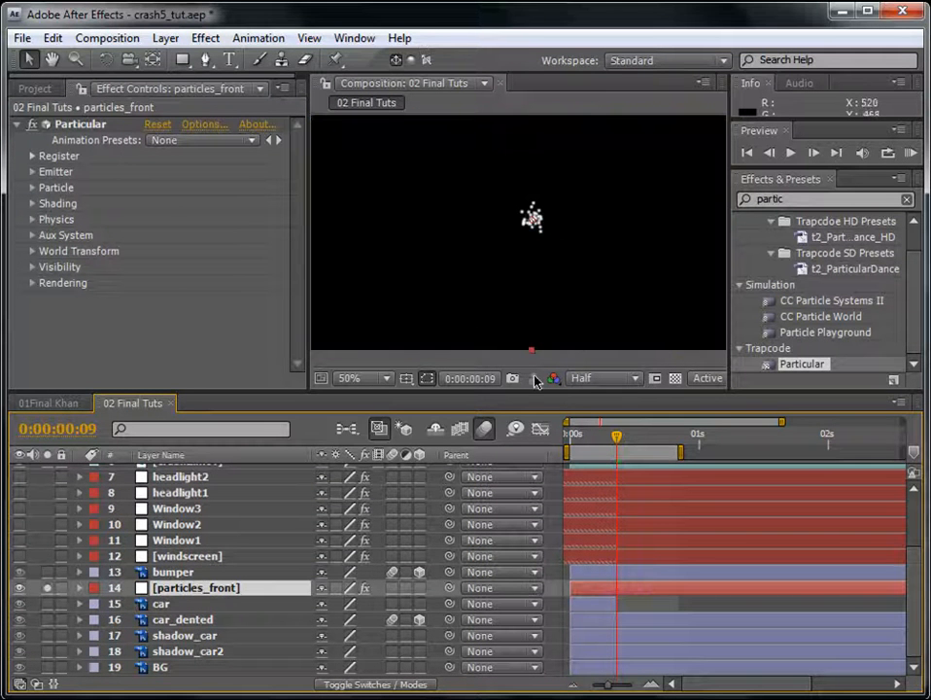
- Set the Particular emitter's Particles/sec to 1 and keyframe it at 0:00:00:00
{"action": "left_click_drag", "start_coordinate": [575, 439], "coordinate": [557, 443]}
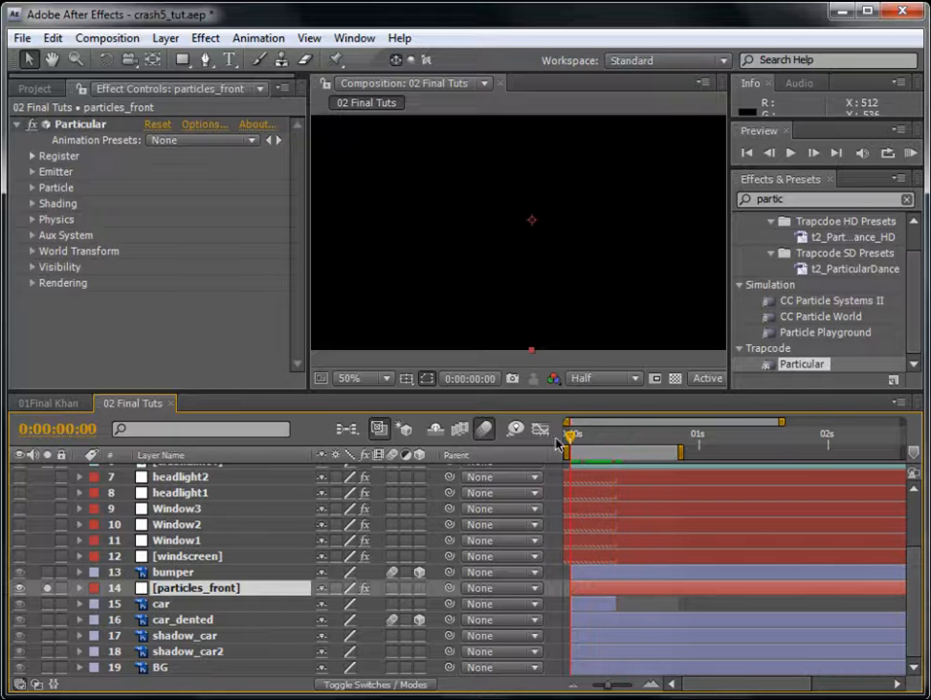
{"action": "left_click", "coordinate": [32, 174]}
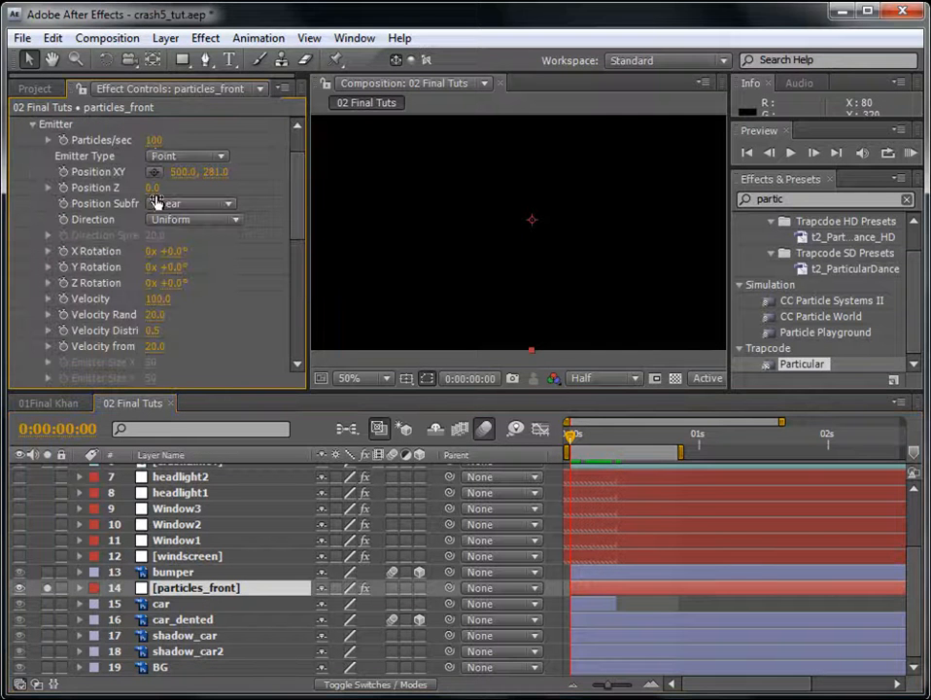
{"action": "left_click", "coordinate": [155, 142]}
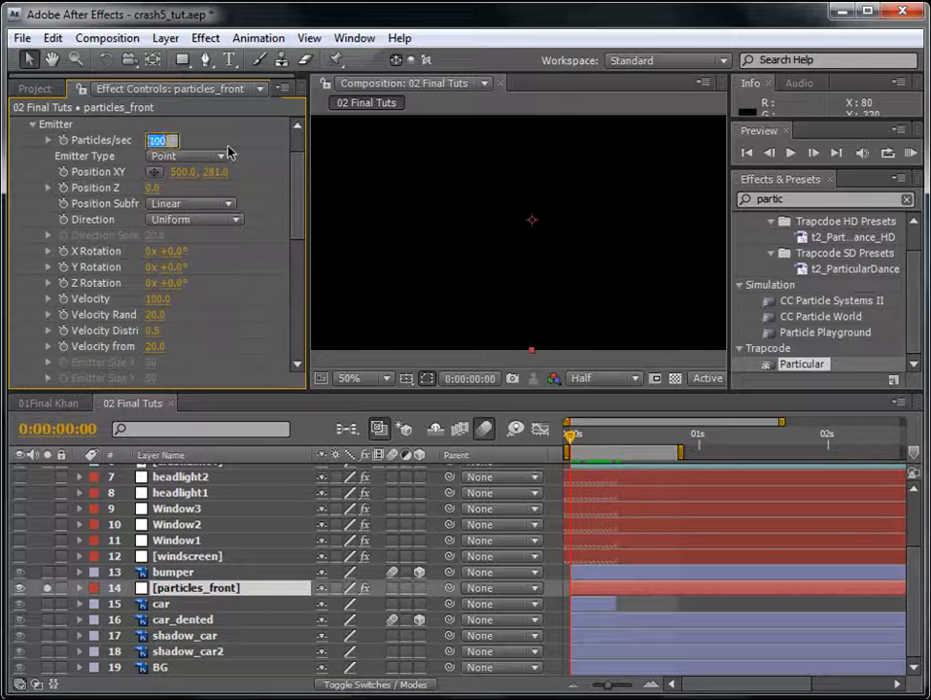
{"action": "type", "text": "1"}
{"action": "key", "text": "Return"}
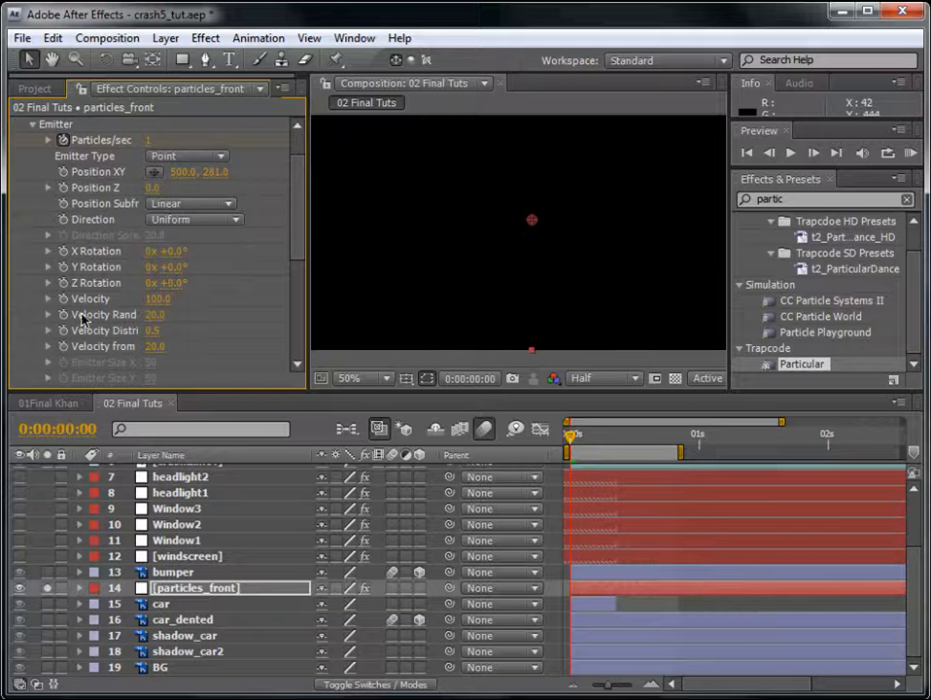
- Set the emitter Velocity to 1500, keyframe it at the first frame, and reveal the layer's keyframed properties
{"action": "left_click", "coordinate": [157, 298]}
{"action": "type", "text": "1"}
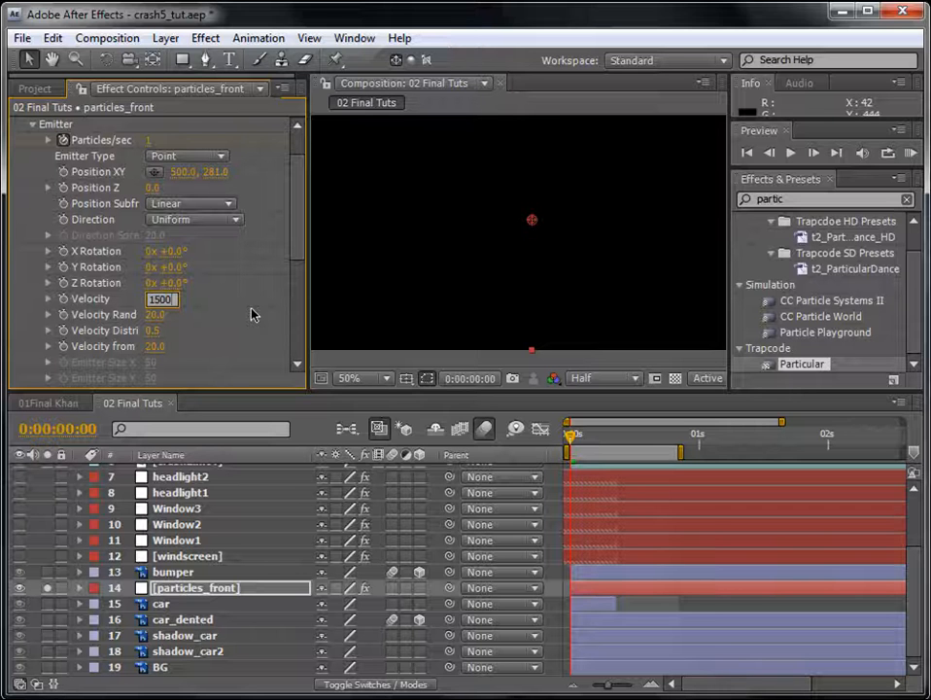
{"action": "key", "text": "Return"}
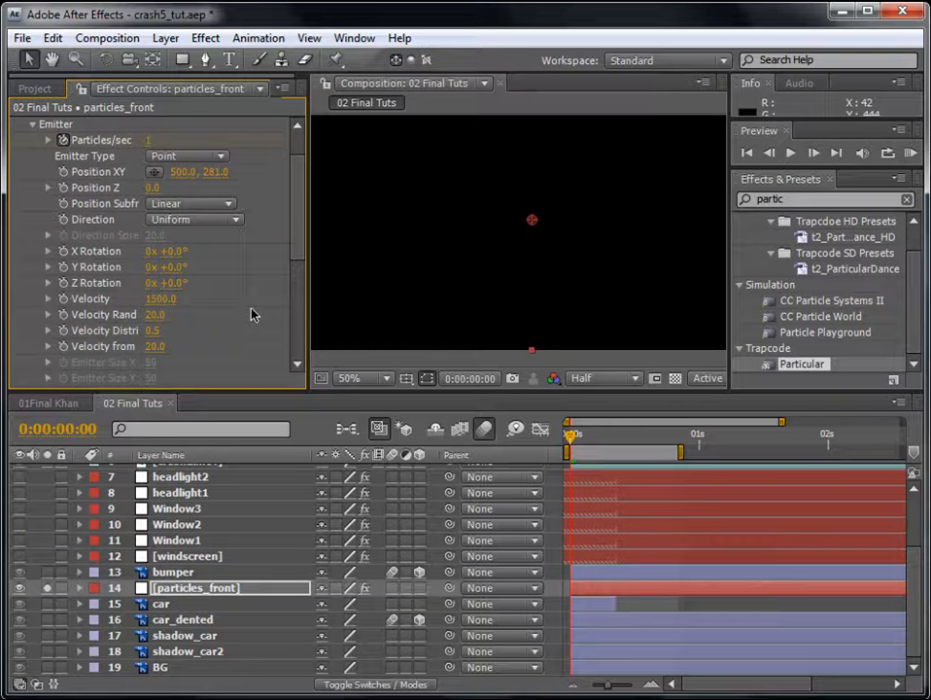
{"action": "left_click", "coordinate": [64, 300]}
{"action": "key", "text": "u"}
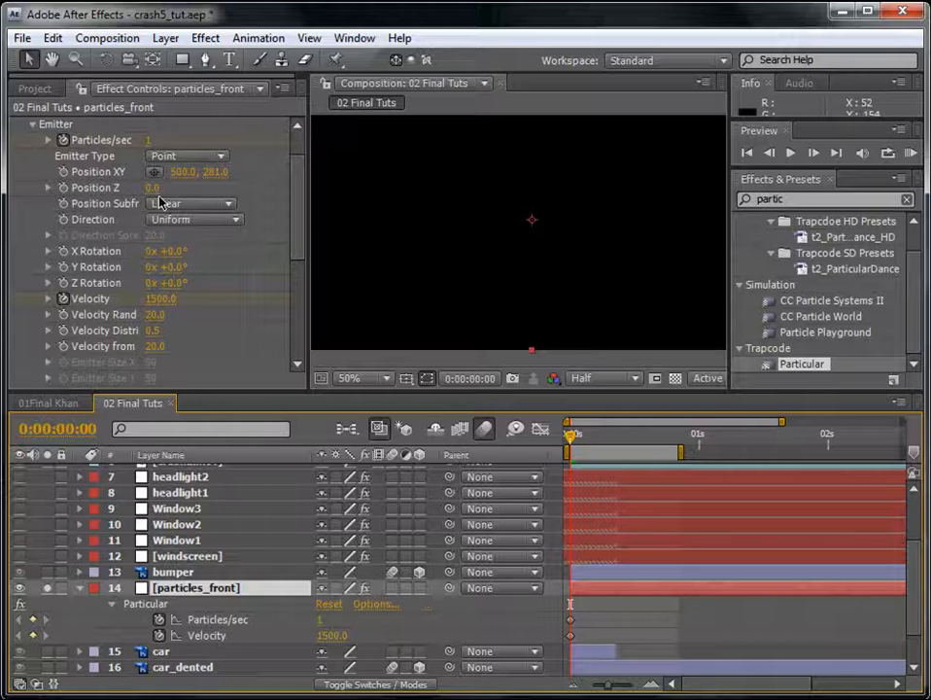
- Advance one frame to 0:00:00:01 and set the emitter Velocity to 700 there
{"action": "scroll", "coordinate": [291, 243], "scroll_direction": "down", "scroll_amount": 1}
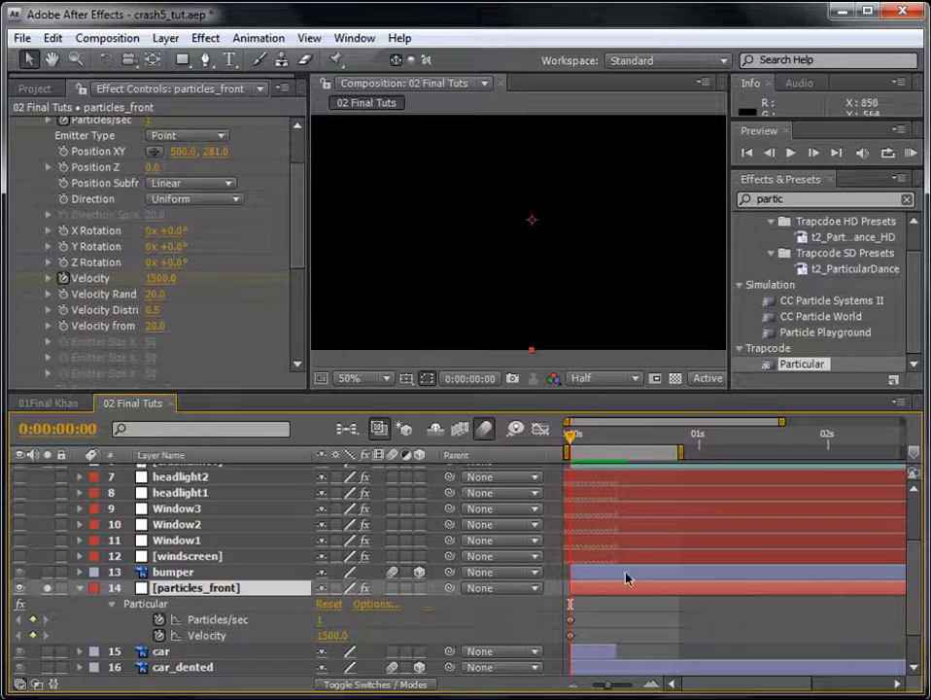
{"action": "left_click", "coordinate": [813, 154]}
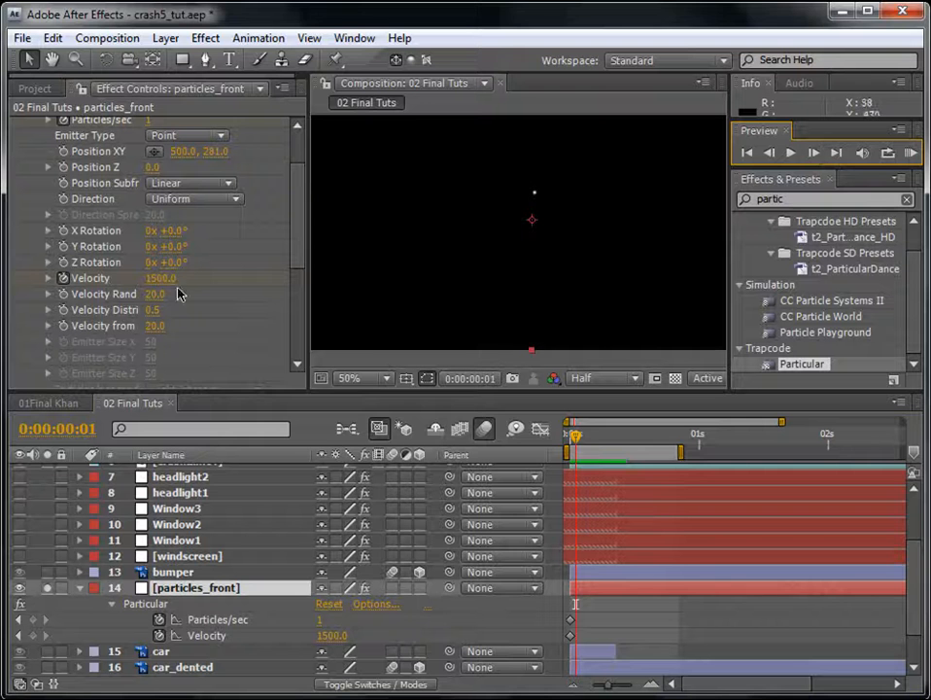
{"action": "left_click", "coordinate": [164, 279]}
{"action": "type", "text": "700"}
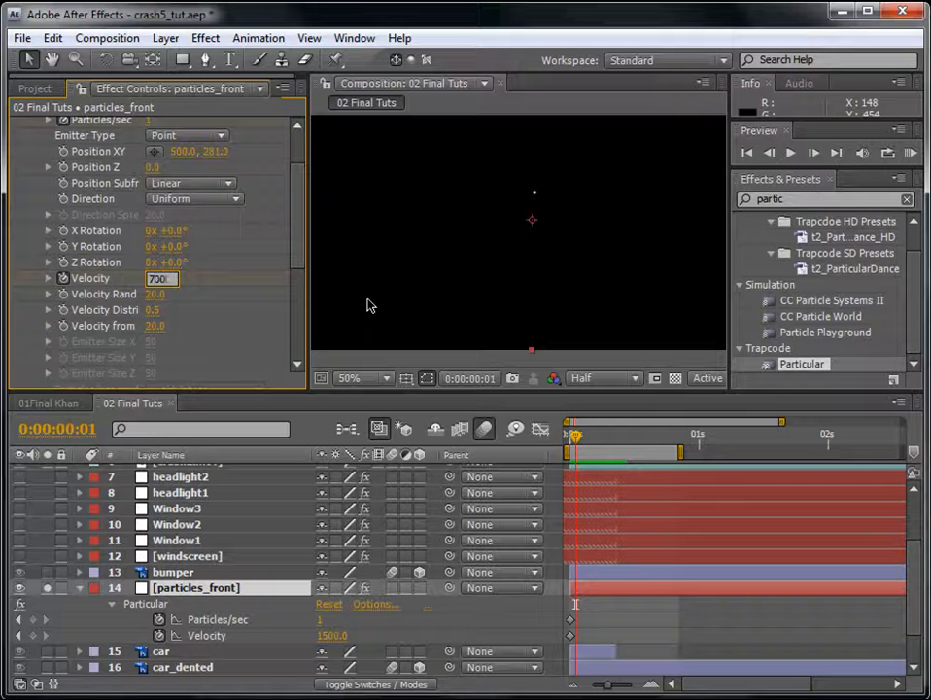
{"action": "key", "text": "Return"}
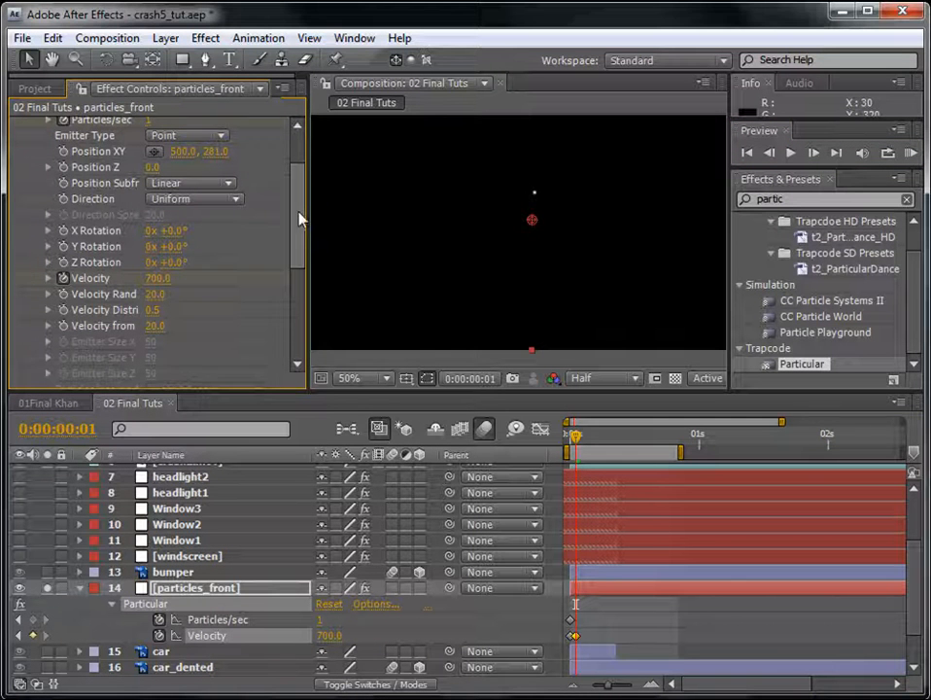
- Set Particles/sec to 0 at 0:00:00:01 and scrub through the first frames to check the emission
{"action": "scroll", "coordinate": [301, 209], "scroll_direction": "up", "scroll_amount": 1}
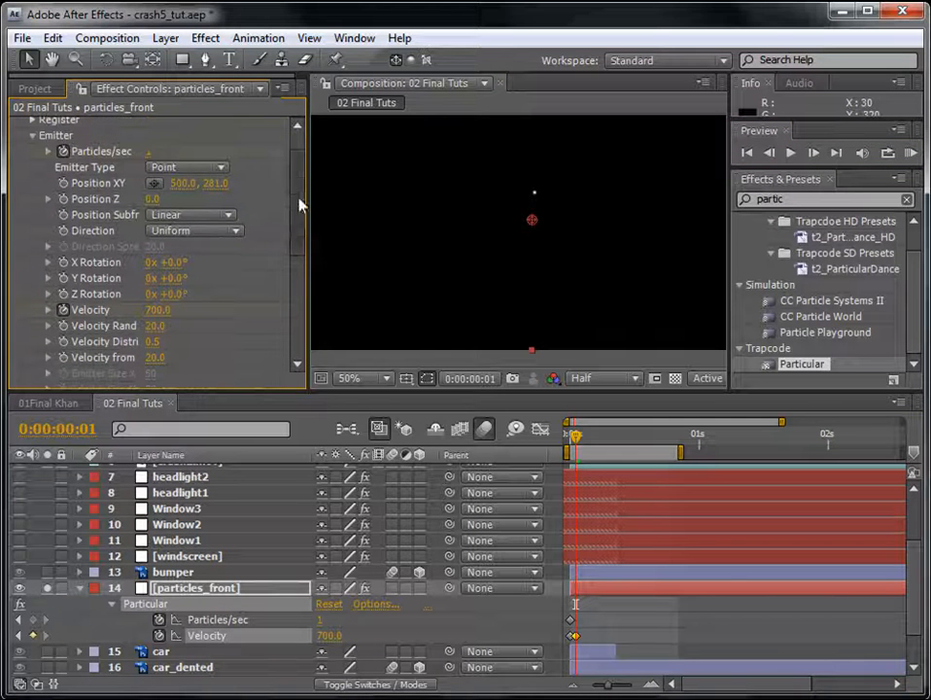
{"action": "left_click", "coordinate": [148, 153]}
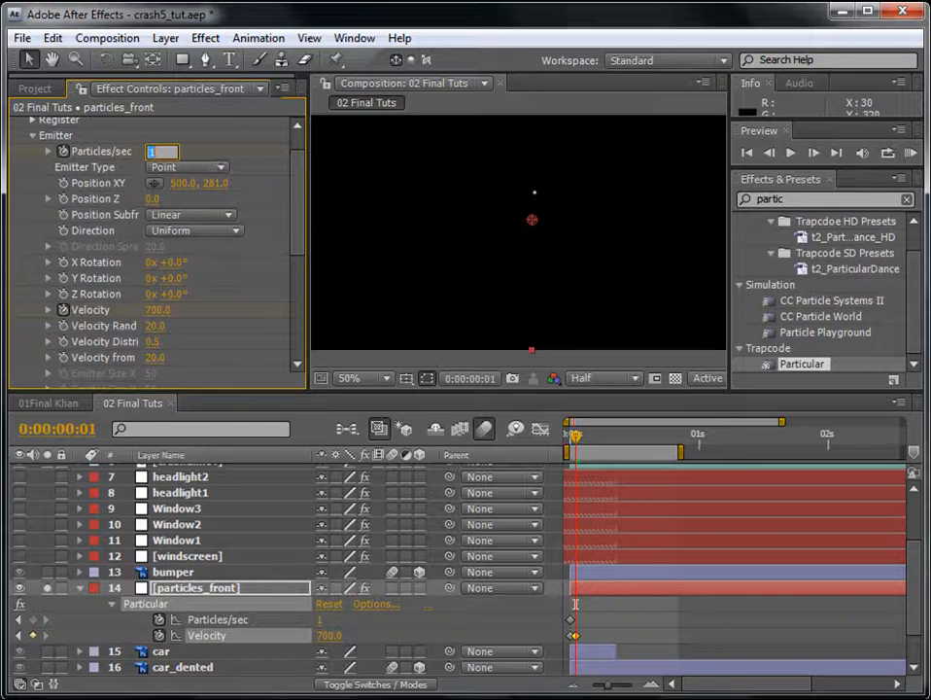
{"action": "key", "text": "Return"}
{"action": "scroll", "coordinate": [301, 292], "scroll_direction": "down", "scroll_amount": 5}
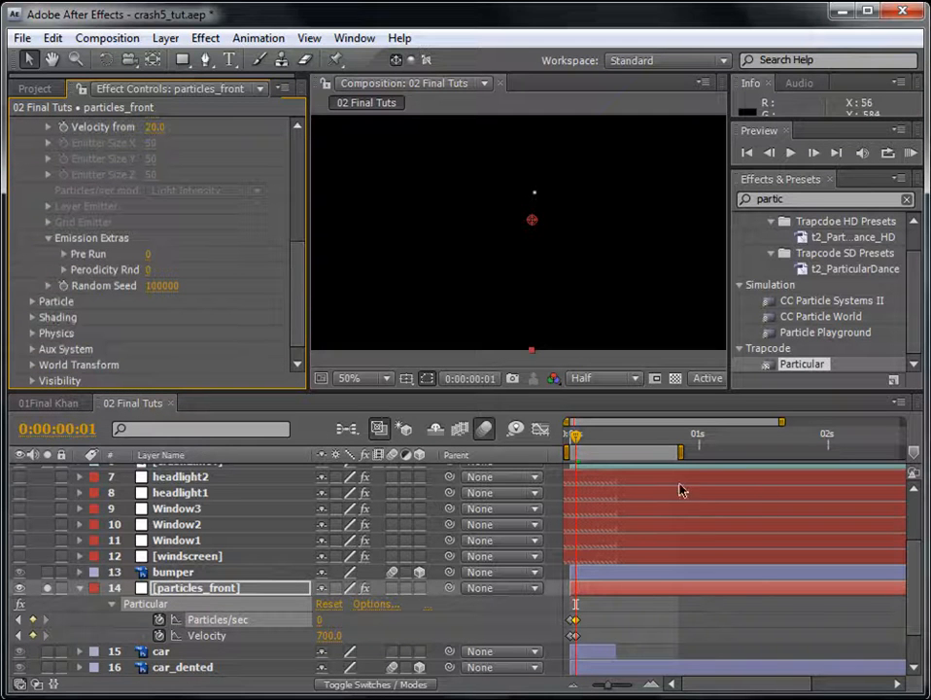
{"action": "left_click", "coordinate": [567, 436]}
{"action": "mouse_move", "coordinate": [568, 437]}
{"action": "left_mouse_down"}
{"action": "mouse_move", "coordinate": [594, 437]}
{"action": "mouse_move", "coordinate": [581, 436]}
{"action": "left_mouse_up"}
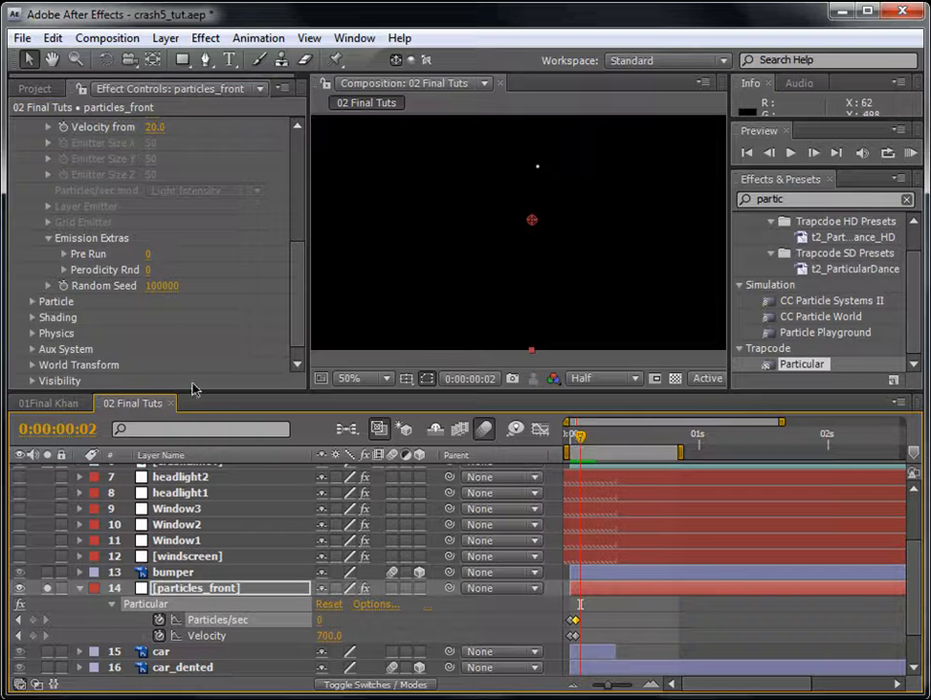
- Set Air Resistance to 2 in the Physics settings of Particular and preview the particle motion
{"action": "left_click", "coordinate": [34, 332]}
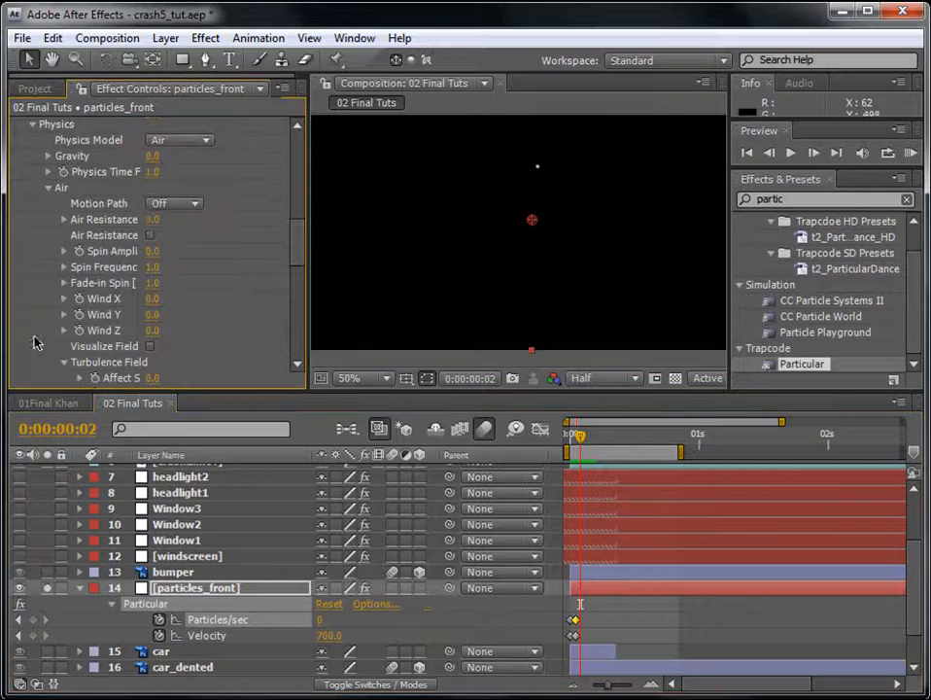
{"action": "left_click", "coordinate": [153, 219]}
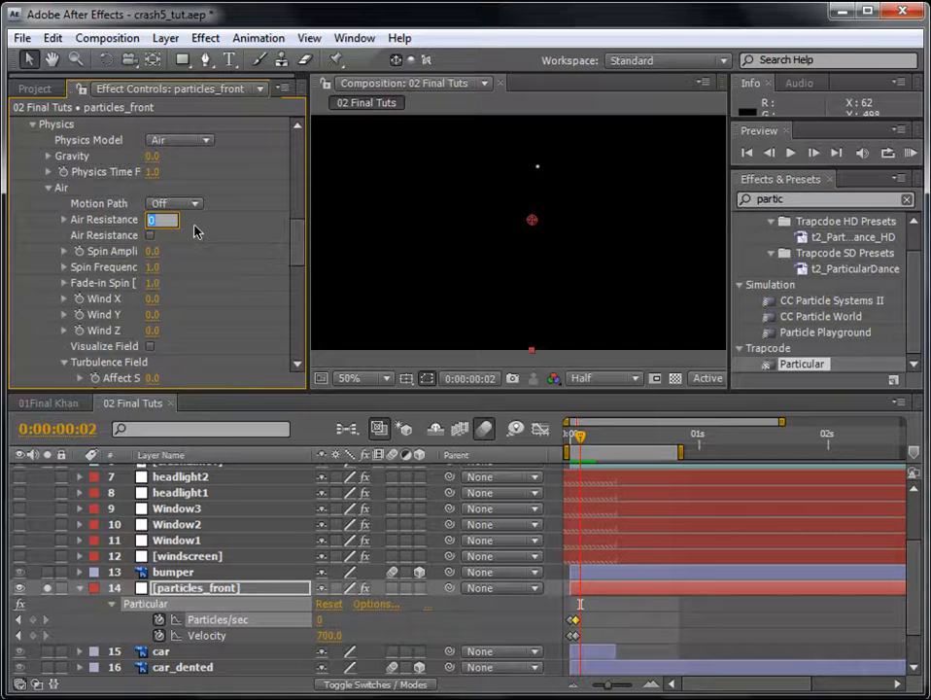
{"action": "type", "text": "2"}
{"action": "key", "text": "Return"}
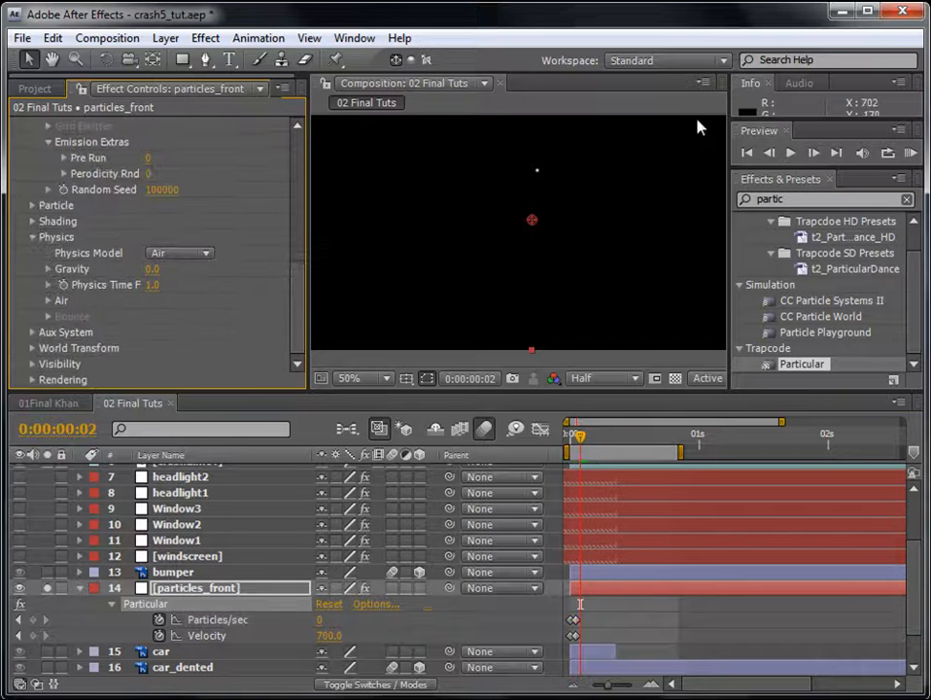
{"action": "left_click", "coordinate": [911, 154]}
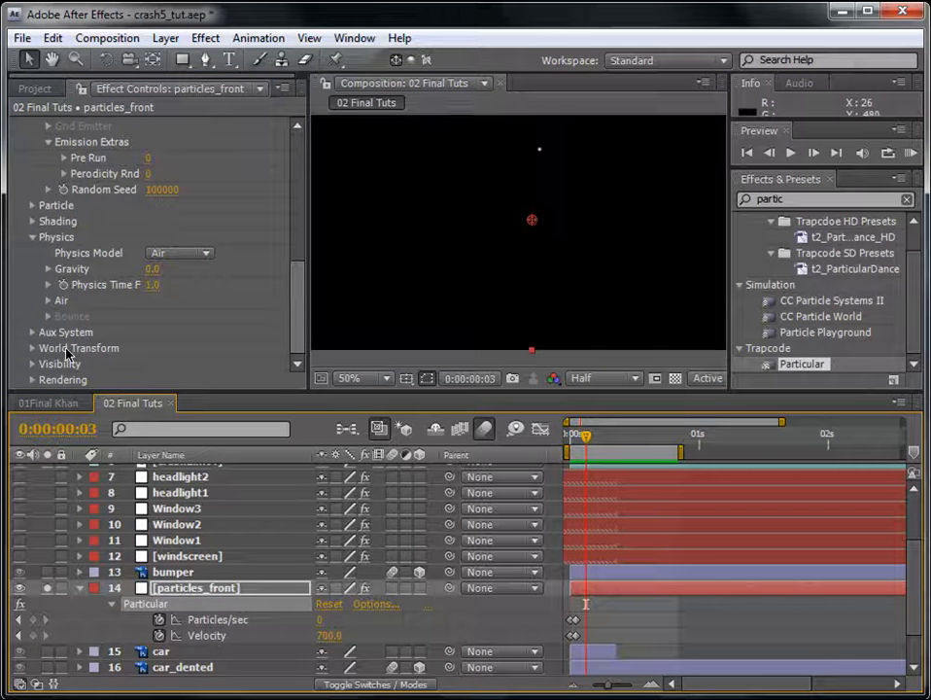
- Make the Aux System emit continuously with its Particles/sec set to 100
{"action": "left_click", "coordinate": [30, 332]}
{"action": "scroll", "coordinate": [30, 336], "scroll_direction": "down", "scroll_amount": 3}
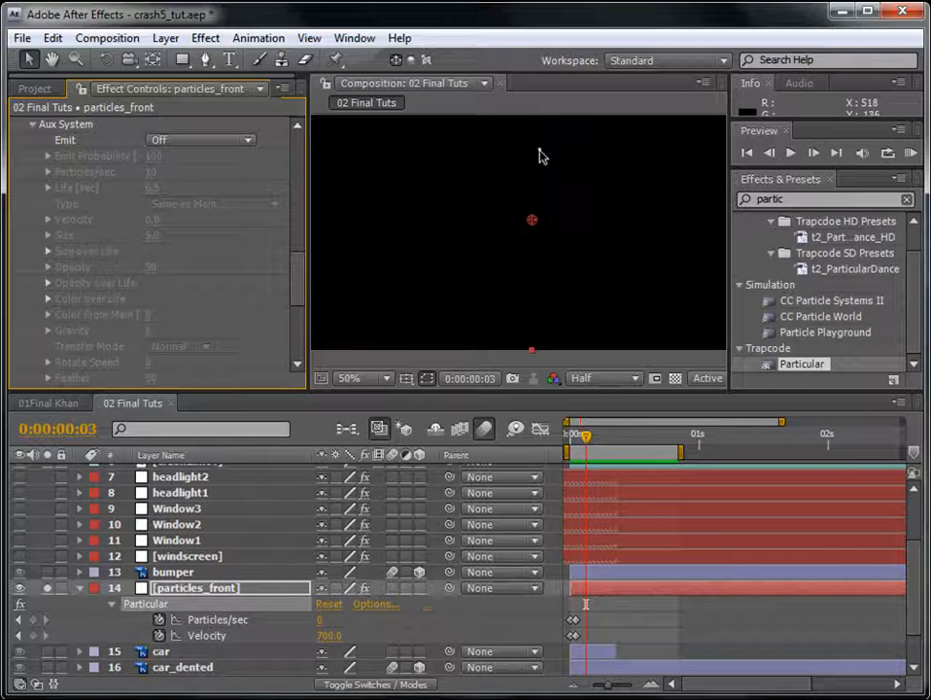
{"action": "left_click", "coordinate": [232, 144]}
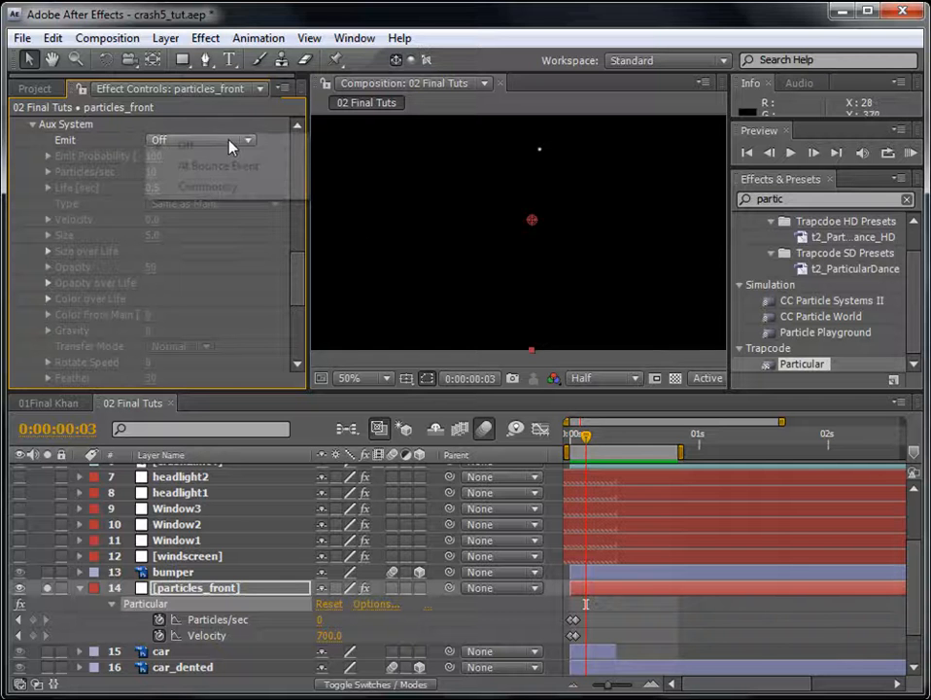
{"action": "left_click", "coordinate": [224, 185]}
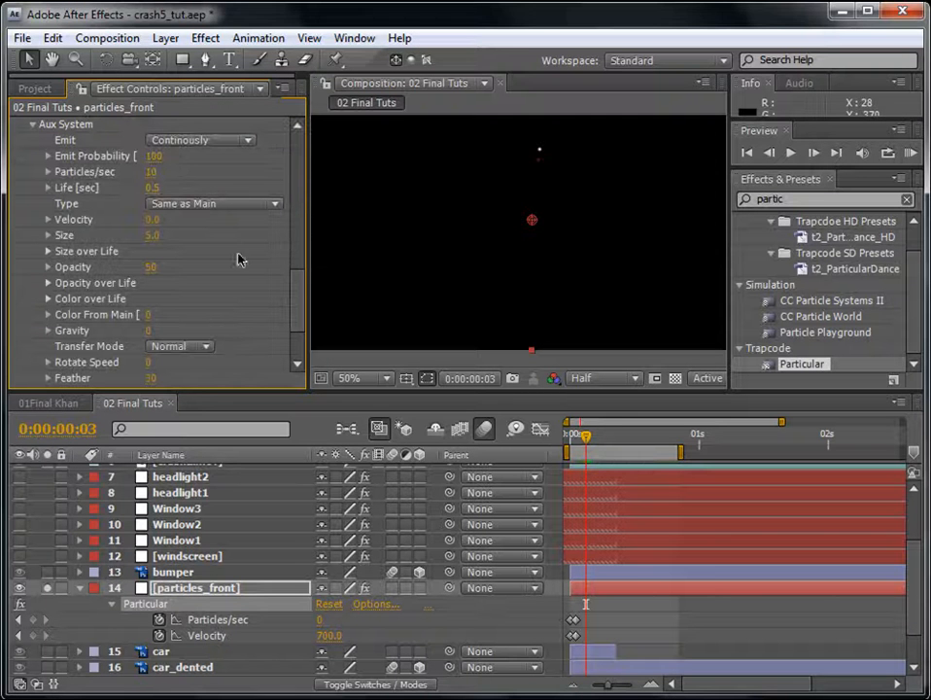
{"action": "left_click", "coordinate": [153, 173]}
{"action": "type", "text": "100"}
{"action": "key", "text": "Return"}
- Set the Aux System particle Life to 5 seconds and the particle Type to Cloudlet
{"action": "left_click", "coordinate": [158, 187]}
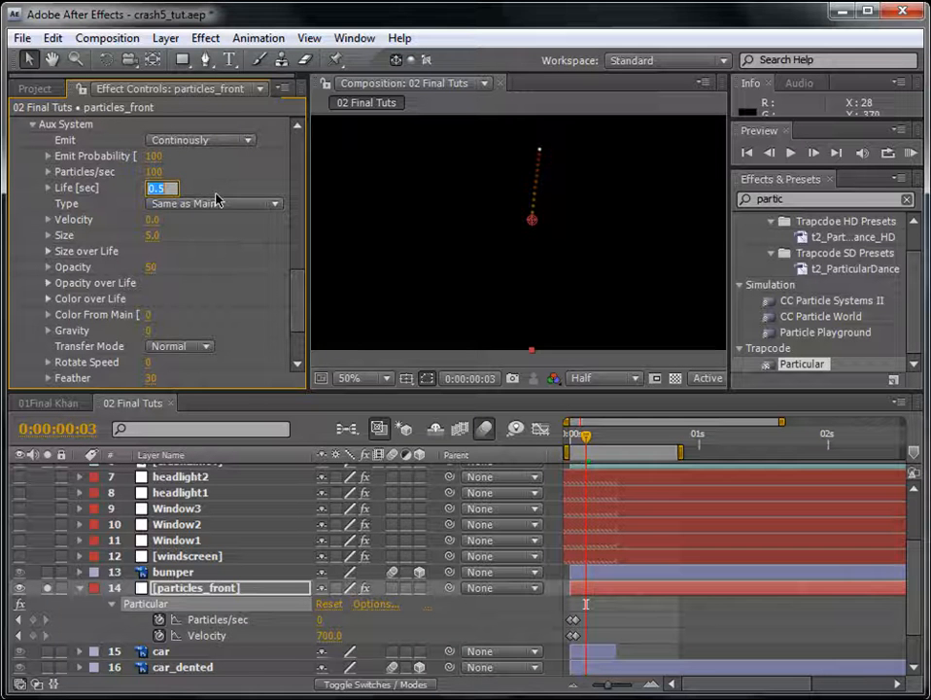
{"action": "type", "text": "5"}
{"action": "key", "text": "Return"}
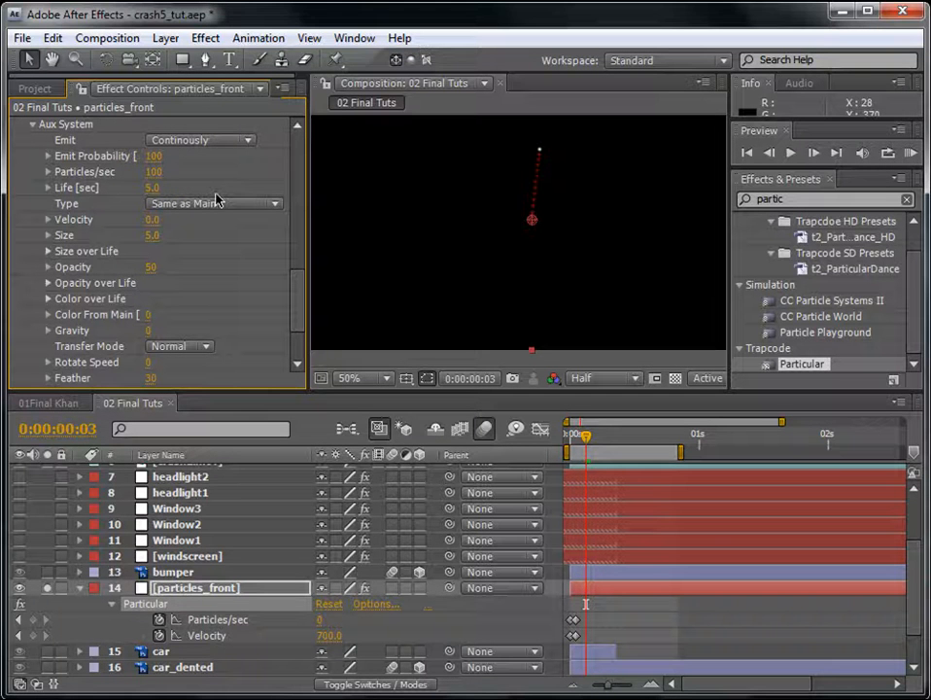
{"action": "left_click", "coordinate": [197, 210]}
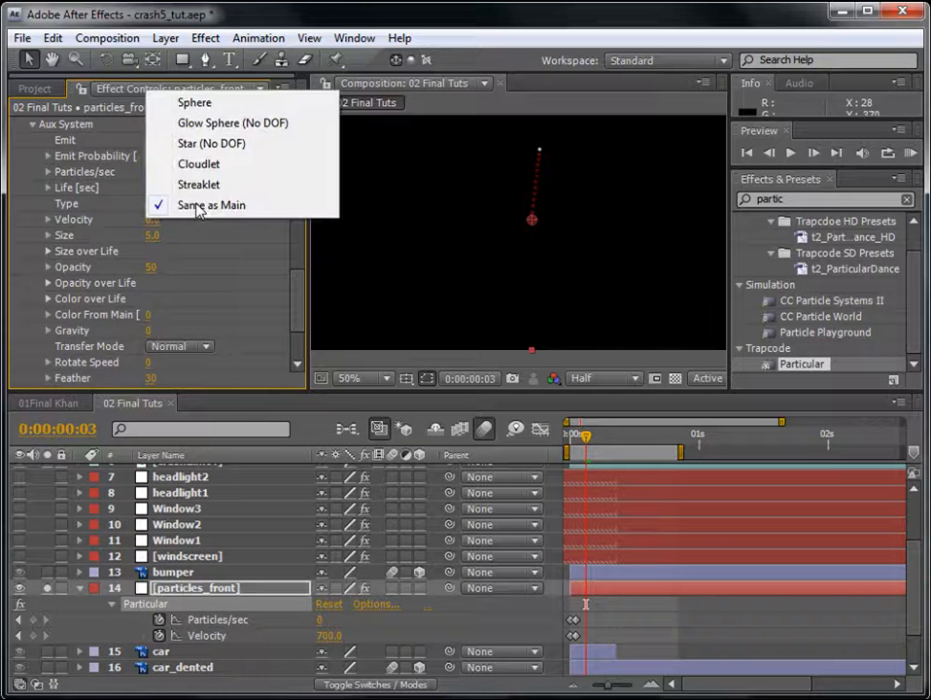
{"action": "left_click", "coordinate": [195, 160]}
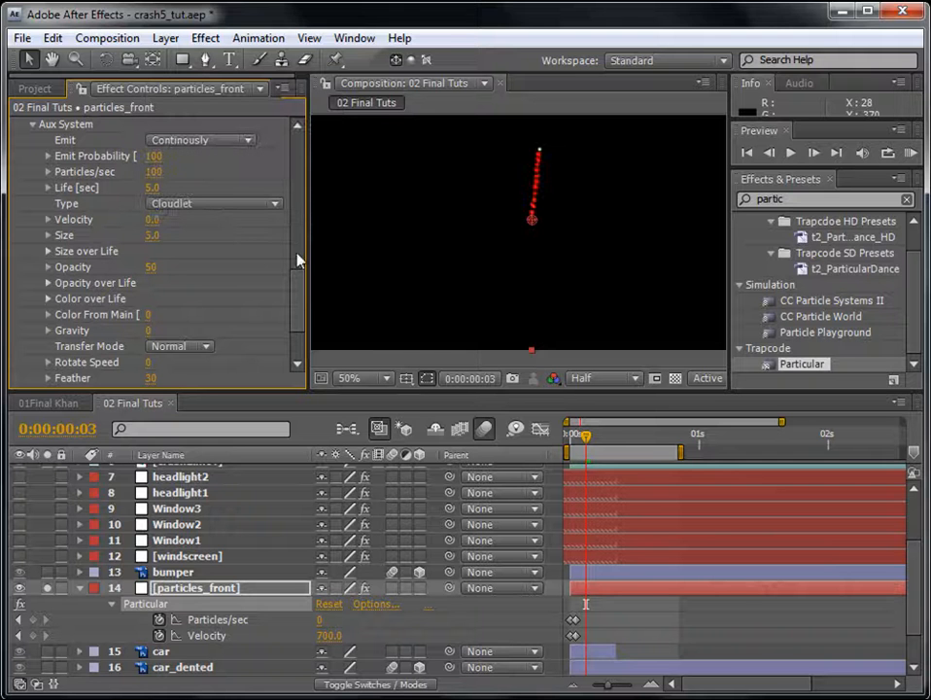
- Set the Aux System particle Size to 35 and Velocity to 20
{"action": "left_click", "coordinate": [155, 235]}
{"action": "type", "text": "5"}
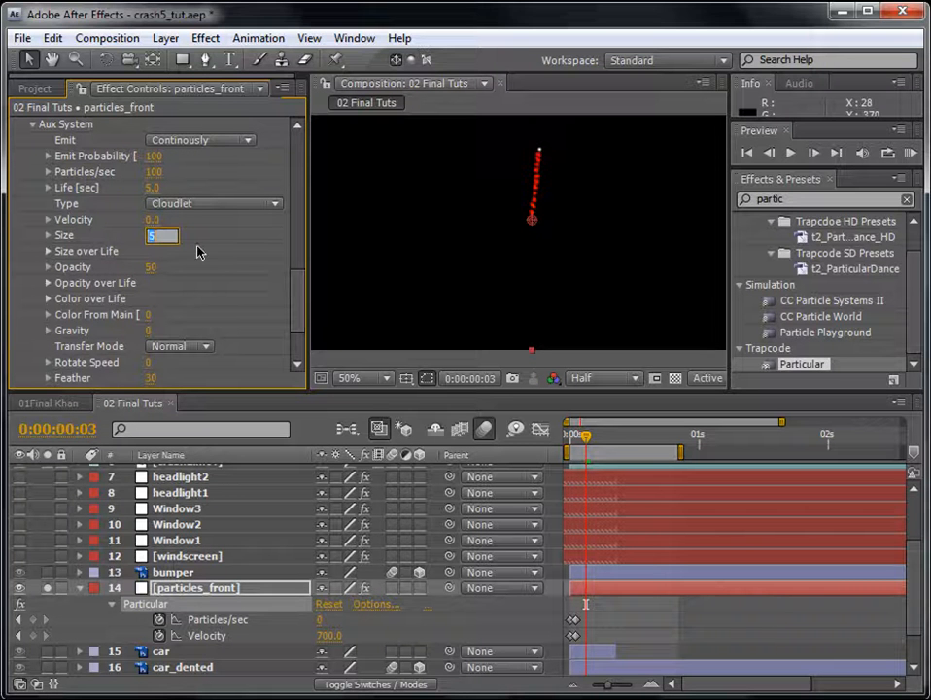
{"action": "type", "text": "35"}
{"action": "key", "text": "Return"}
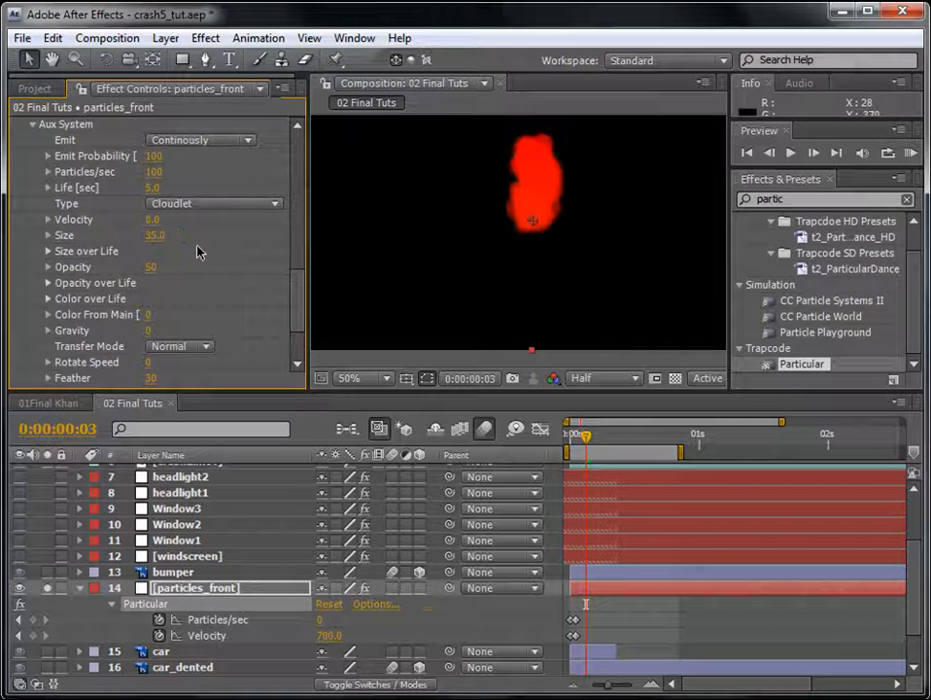
{"action": "left_click", "coordinate": [155, 219]}
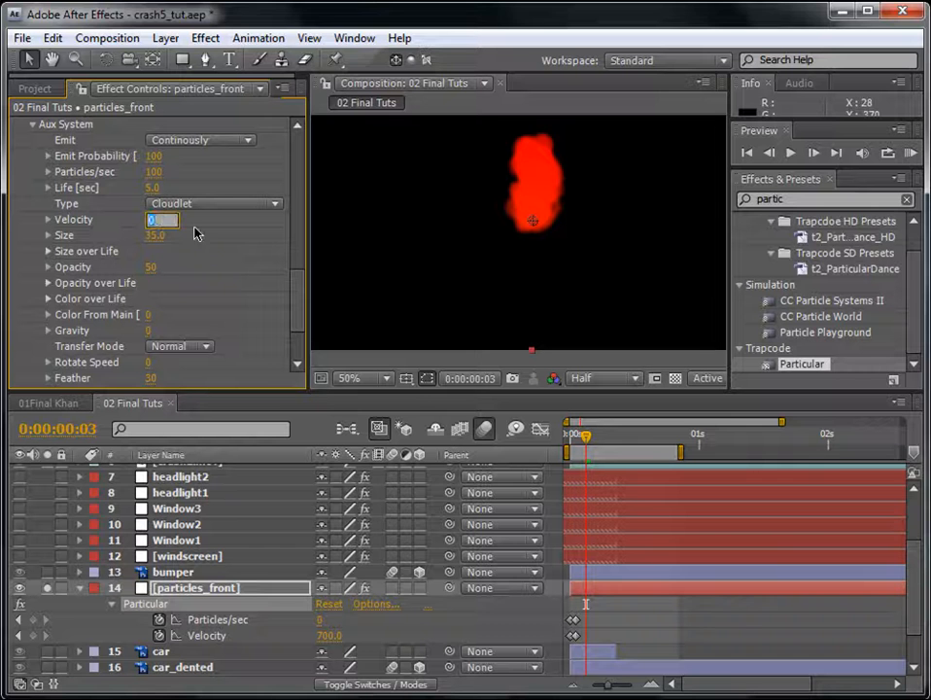
{"action": "type", "text": "20"}
{"action": "key", "text": "Return"}
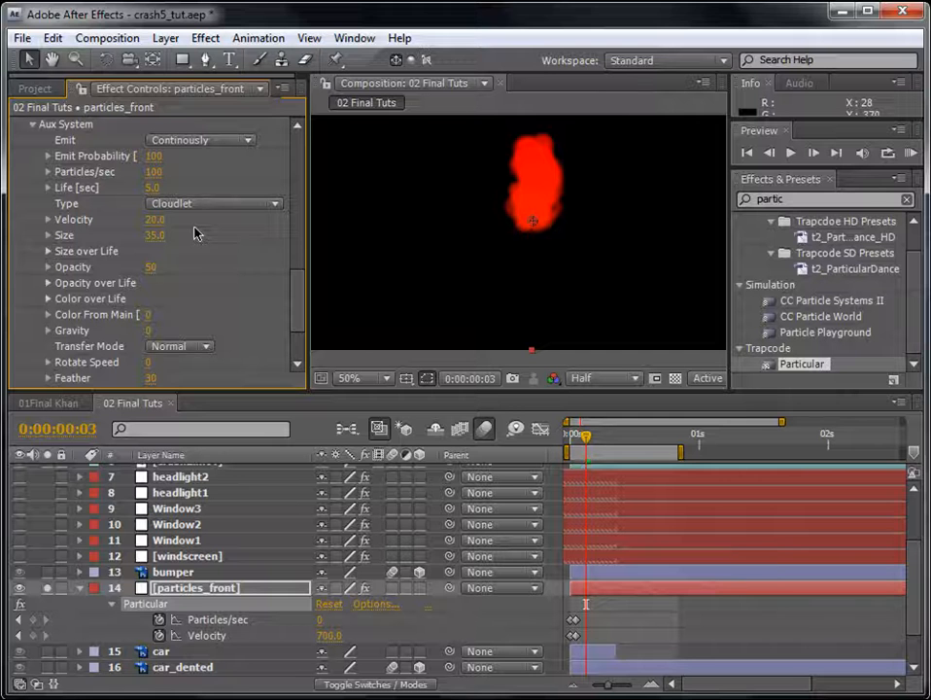
- Draw an Aux System Size over Life curve that starts medium, peaks around mid-life, and tapers to zero at death
{"action": "left_click", "coordinate": [48, 252]}
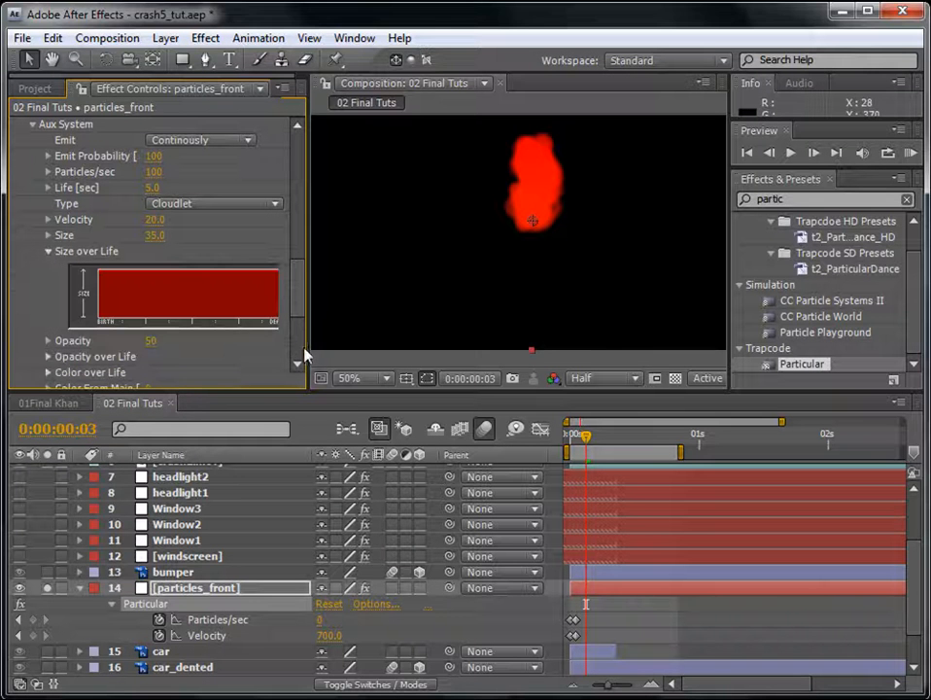
{"action": "left_click_drag", "start_coordinate": [306, 352], "coordinate": [345, 352]}
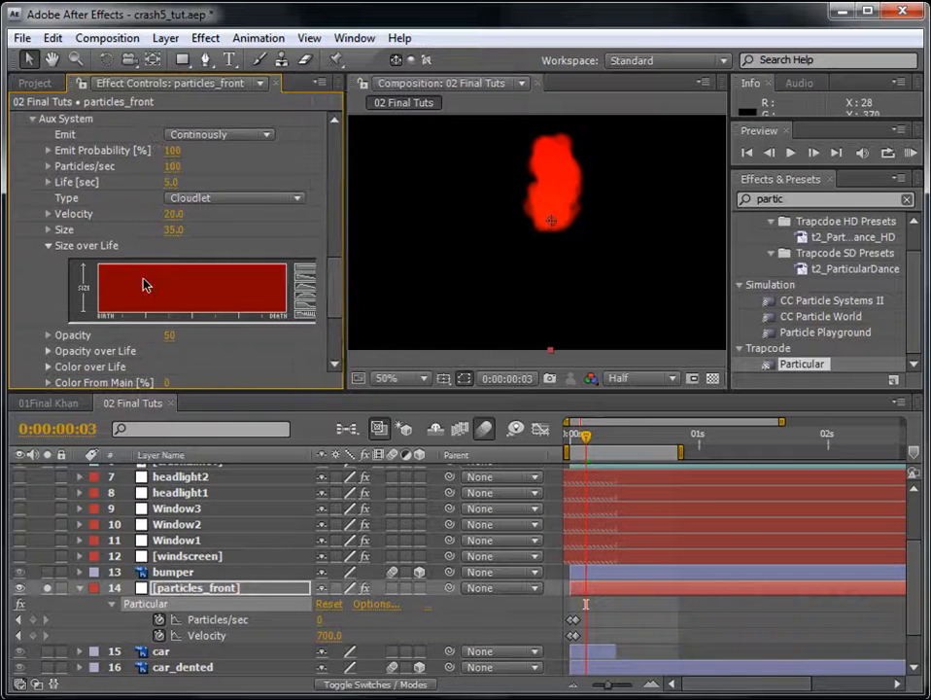
{"action": "mouse_move", "coordinate": [99, 284]}
{"action": "left_mouse_down"}
{"action": "mouse_move", "coordinate": [136, 264]}
{"action": "mouse_move", "coordinate": [171, 264]}
{"action": "mouse_move", "coordinate": [251, 284]}
{"action": "mouse_move", "coordinate": [288, 313]}
{"action": "left_mouse_up"}
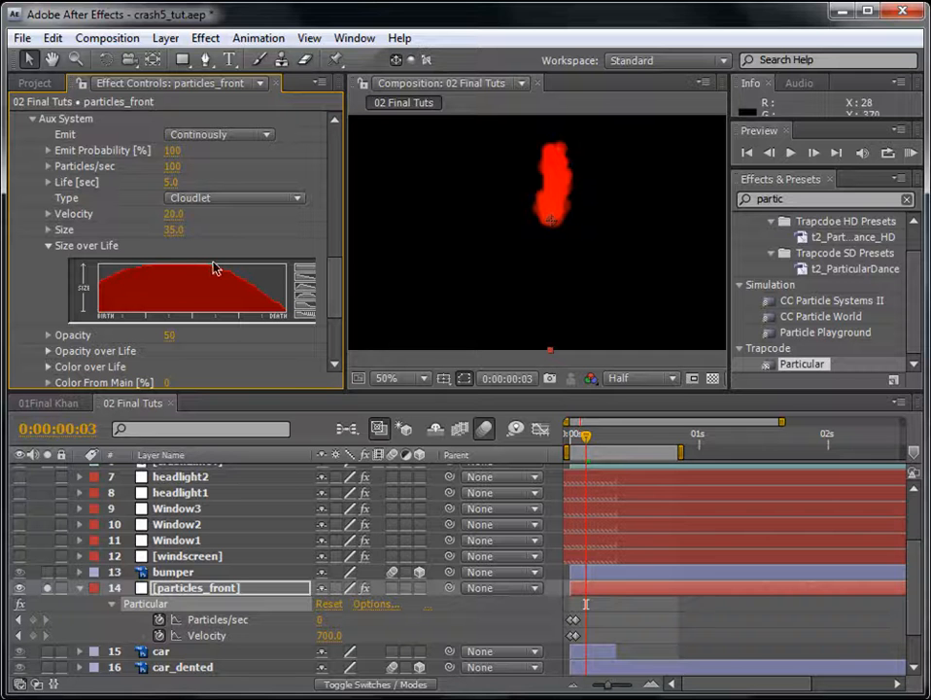
- Set the Aux System Opacity to 10 and draw an Opacity over Life curve falling from full at birth to zero at death
{"action": "scroll", "coordinate": [331, 292], "scroll_direction": "down", "scroll_amount": 4}
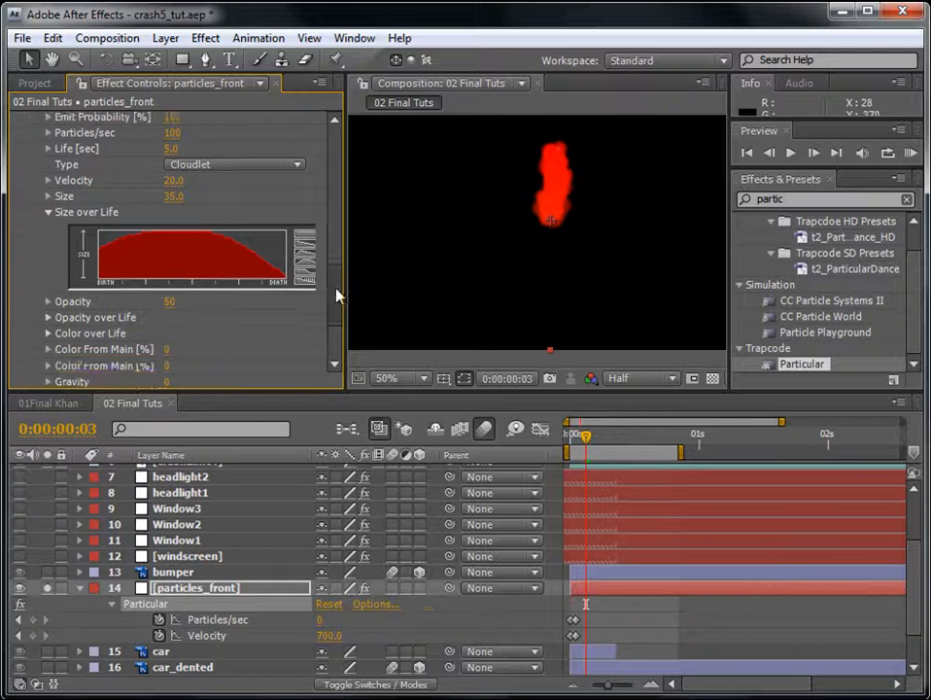
{"action": "left_click", "coordinate": [165, 244]}
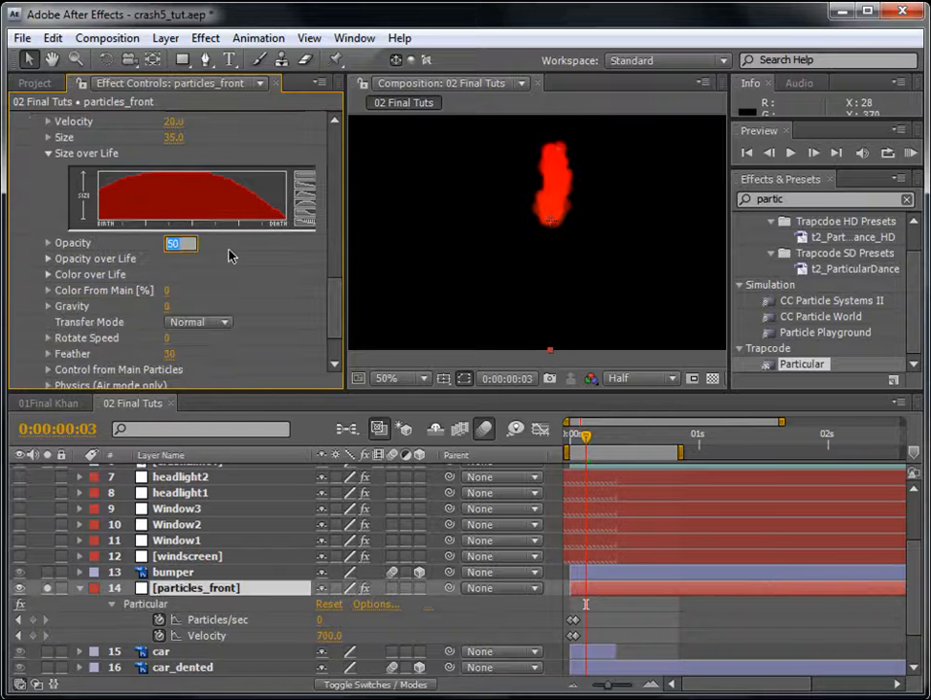
{"action": "type", "text": "10"}
{"action": "key", "text": "Return"}
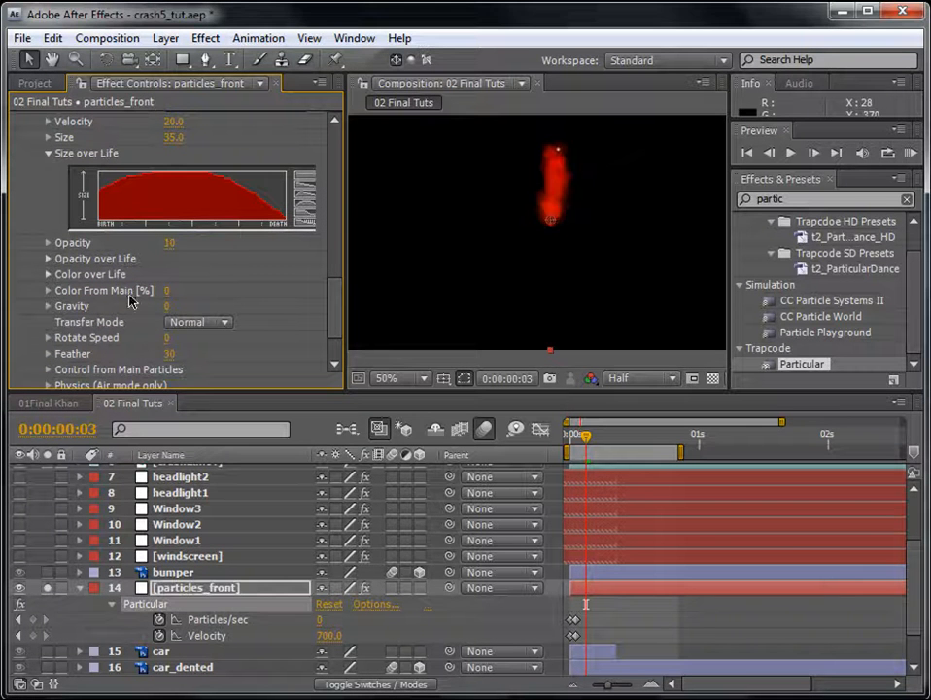
{"action": "left_click", "coordinate": [48, 260]}
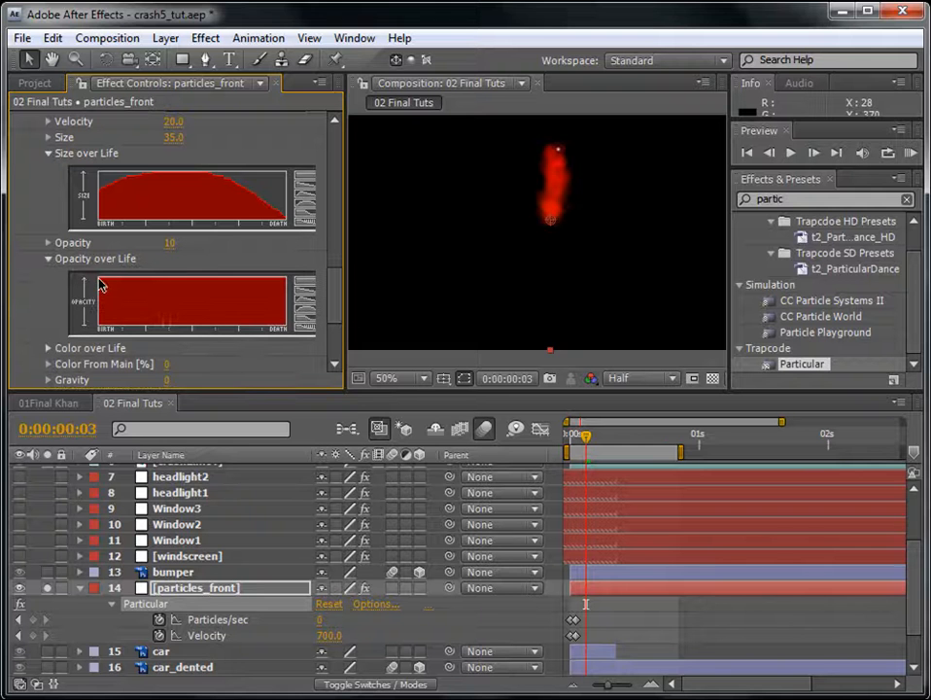
{"action": "mouse_move", "coordinate": [98, 279]}
{"action": "left_mouse_down"}
{"action": "mouse_move", "coordinate": [159, 309]}
{"action": "mouse_move", "coordinate": [306, 331]}
{"action": "left_mouse_up"}
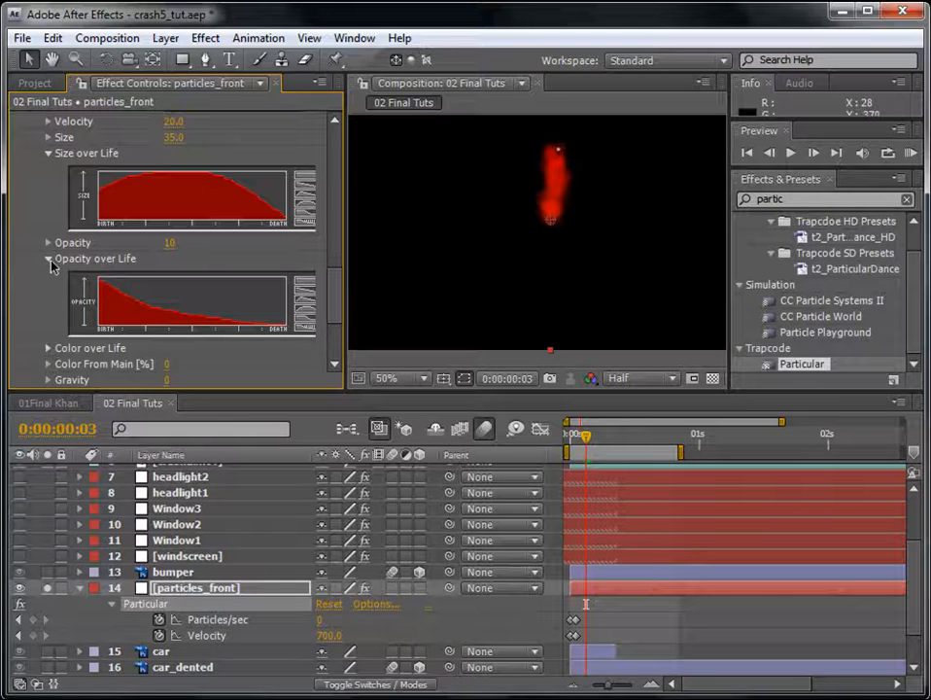
- Apply the white-to-black gradient preset to the Aux System Color over Life and add a color stop at mid-life
{"action": "left_click", "coordinate": [48, 348]}
{"action": "scroll", "coordinate": [304, 352], "scroll_direction": "down", "scroll_amount": 1}
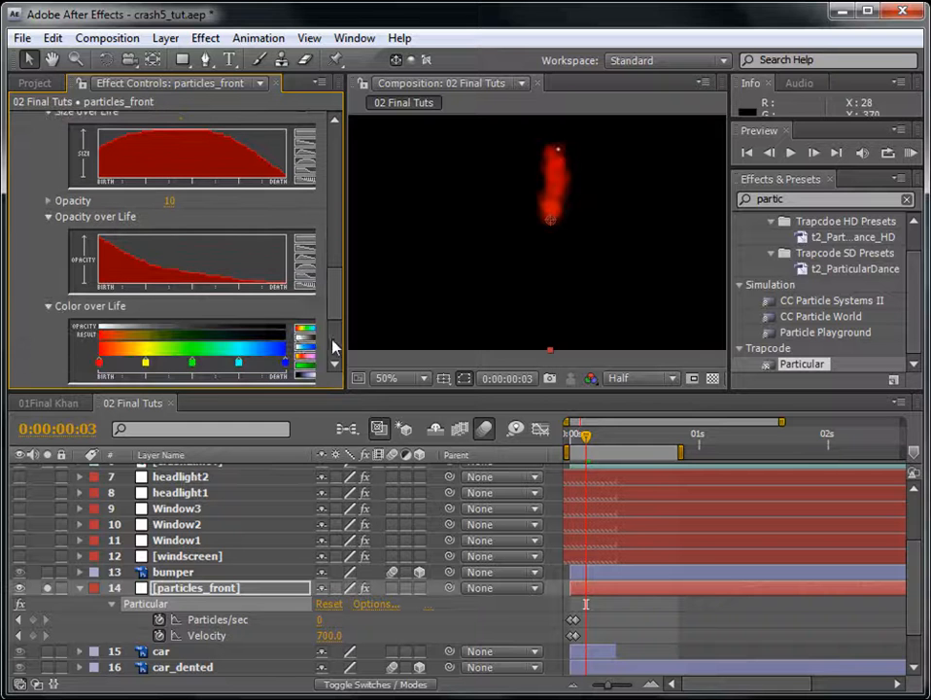
{"action": "left_click", "coordinate": [300, 342]}
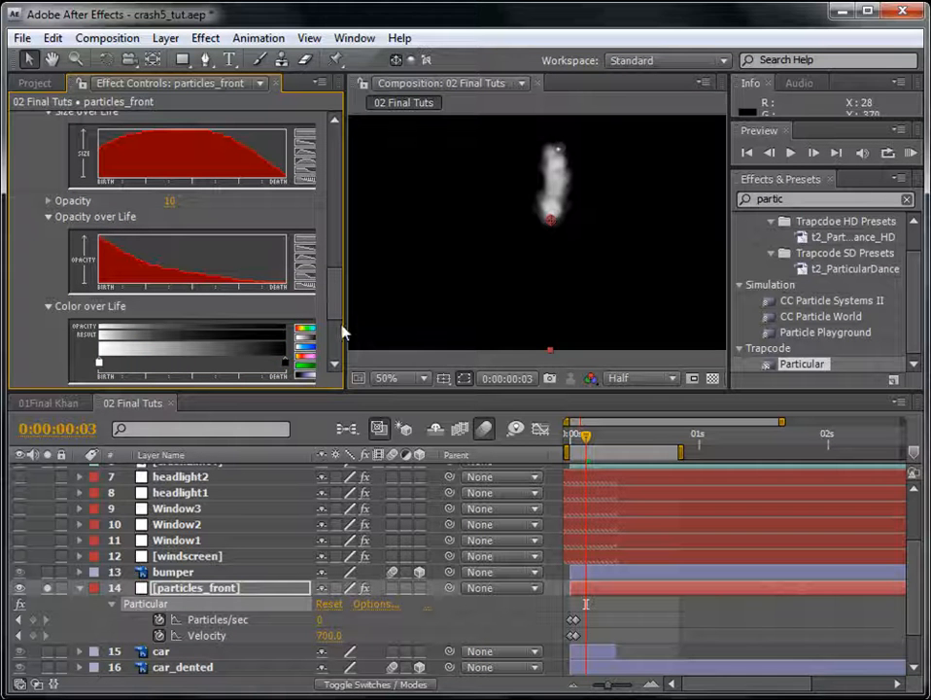
{"action": "left_click_drag", "start_coordinate": [344, 321], "coordinate": [379, 321]}
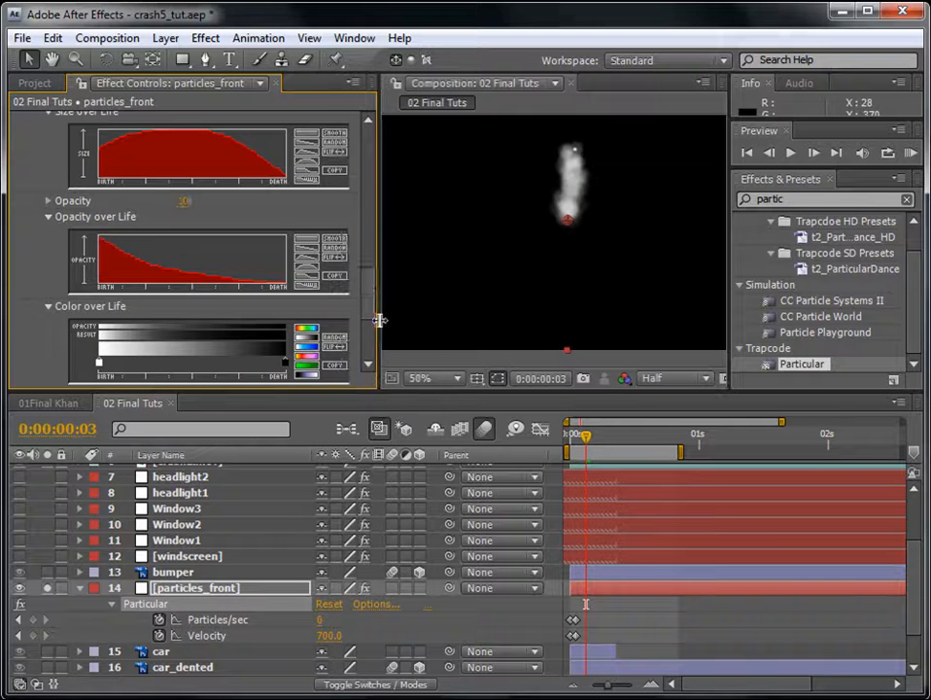
{"action": "scroll", "coordinate": [355, 313], "scroll_direction": "down", "scroll_amount": 3}
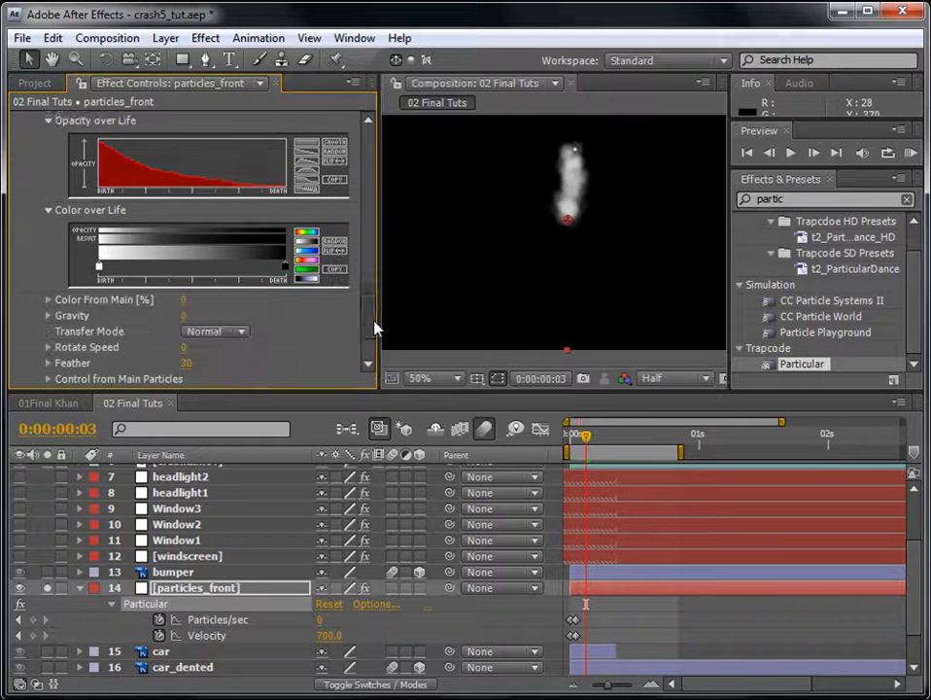
{"action": "left_click", "coordinate": [188, 262]}
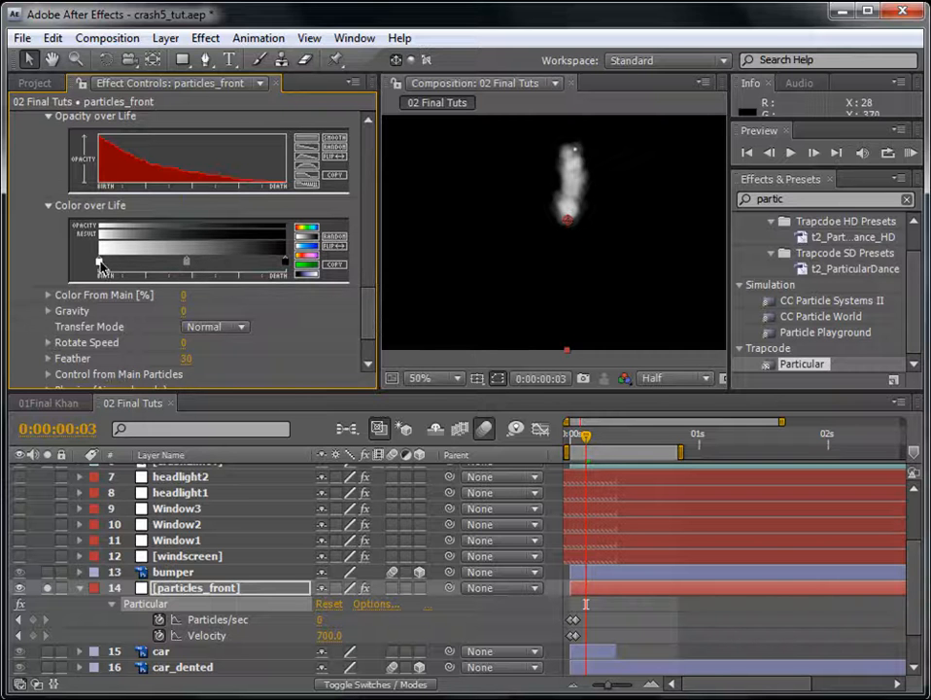
- Change the death-end stop of the Color over Life gradient from black to a dark reddish brown
{"action": "double_click", "coordinate": [284, 261]}
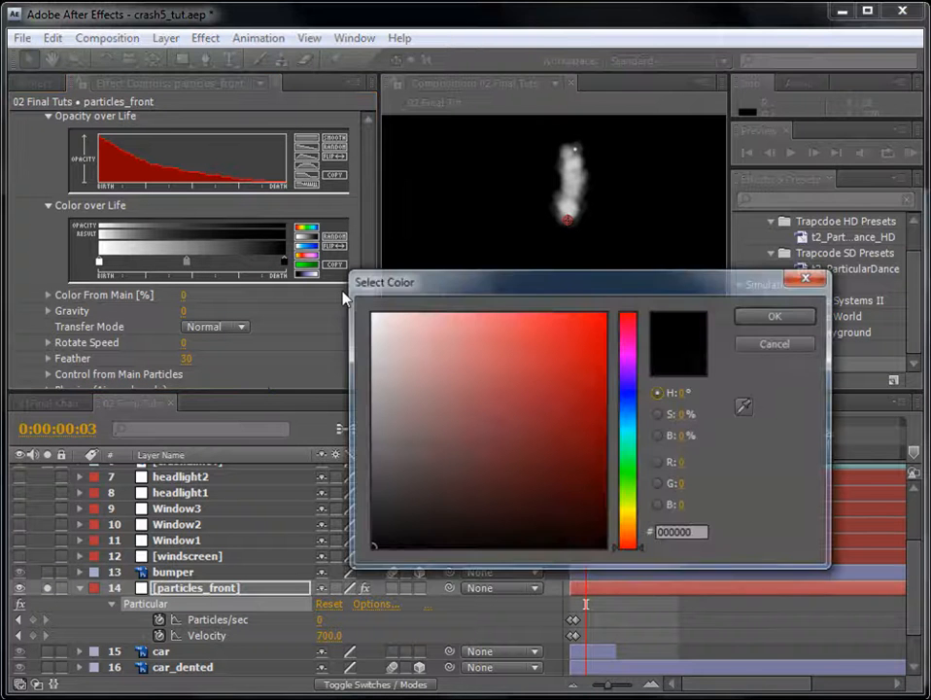
{"action": "left_click", "coordinate": [400, 462]}
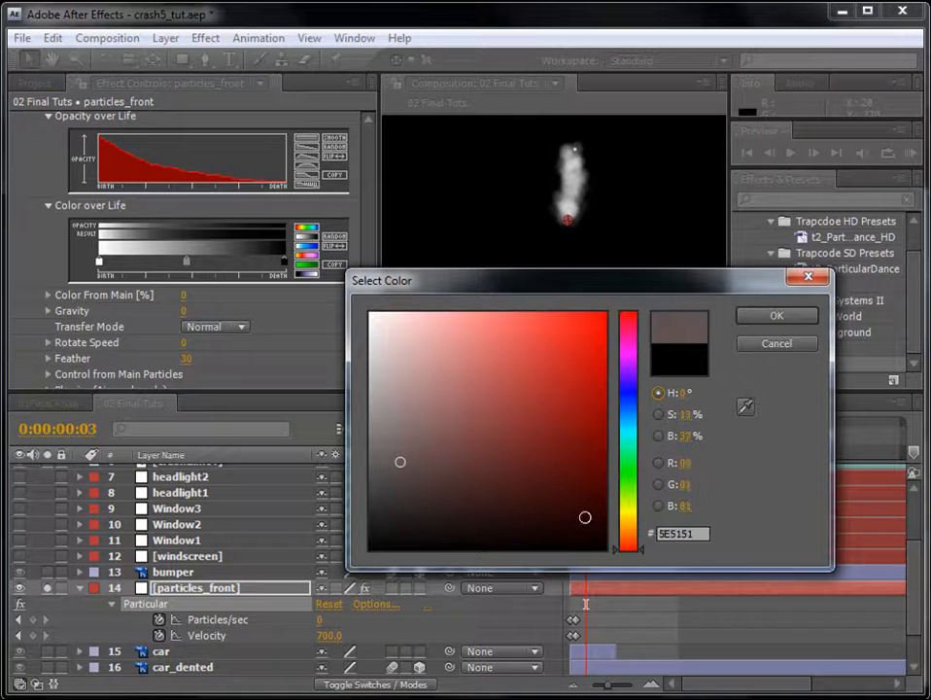
{"action": "left_click", "coordinate": [448, 452]}
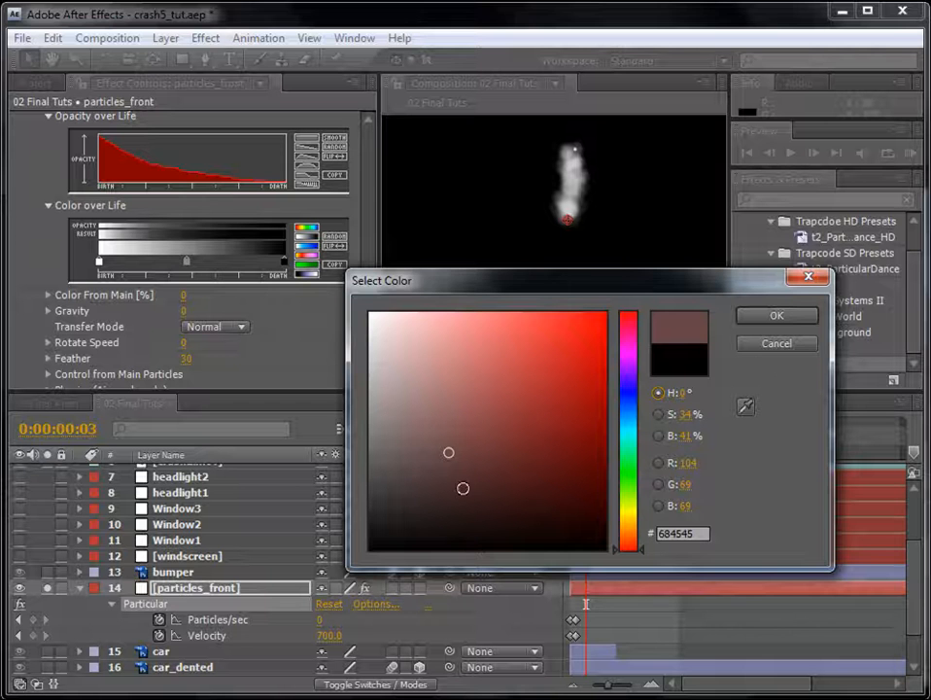
{"action": "left_click", "coordinate": [441, 503]}
{"action": "left_click", "coordinate": [786, 318]}
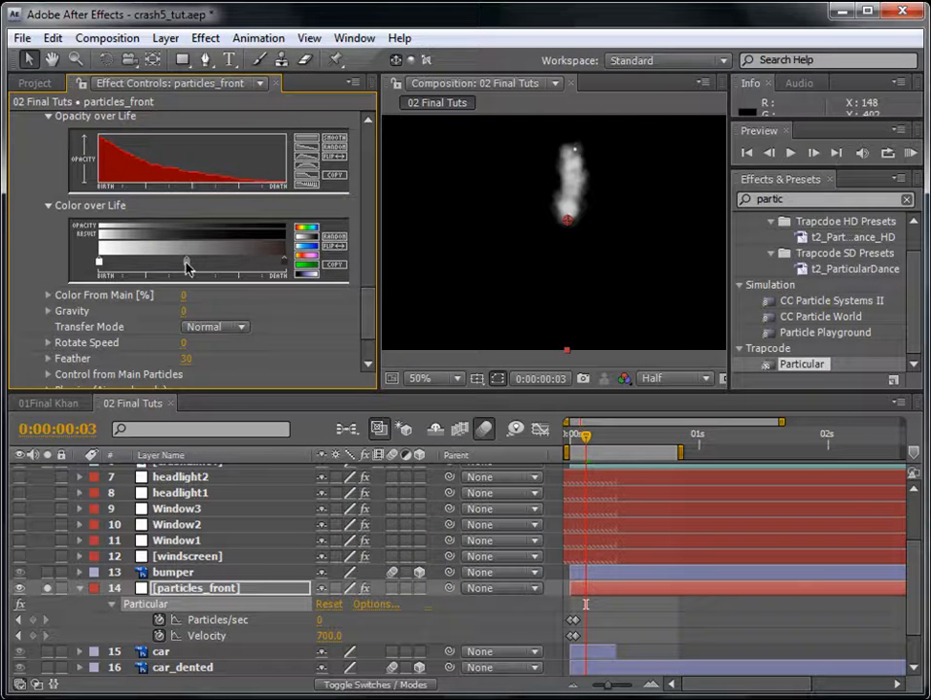
- Keep the mid-life gradient stop's grey and set the birth stop's color to grey 979191
{"action": "double_click", "coordinate": [186, 262]}
{"action": "left_click", "coordinate": [767, 319]}
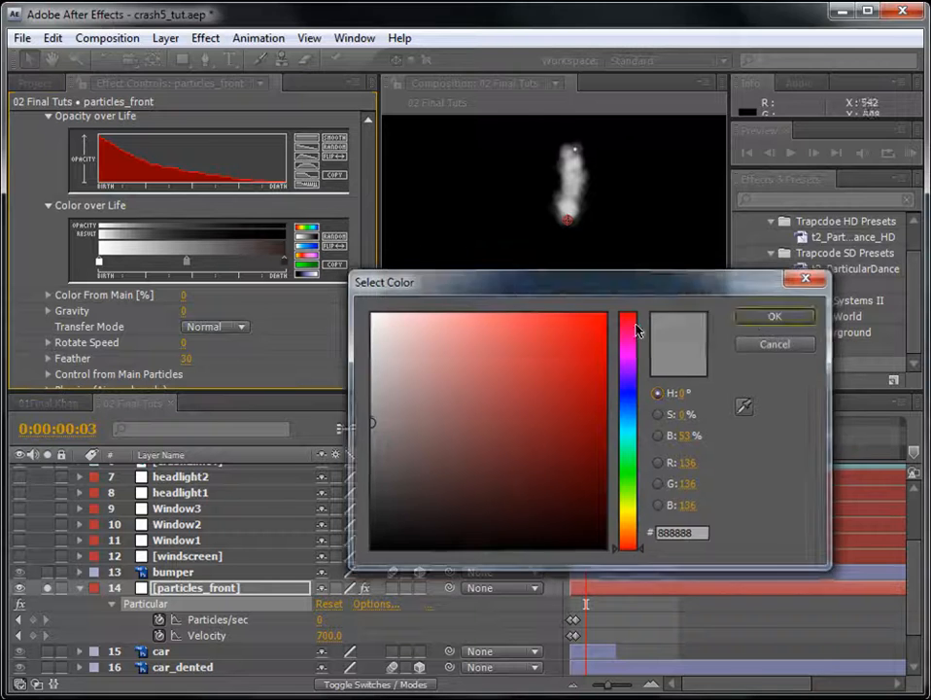
{"action": "double_click", "coordinate": [102, 265]}
{"action": "double_click", "coordinate": [100, 262]}
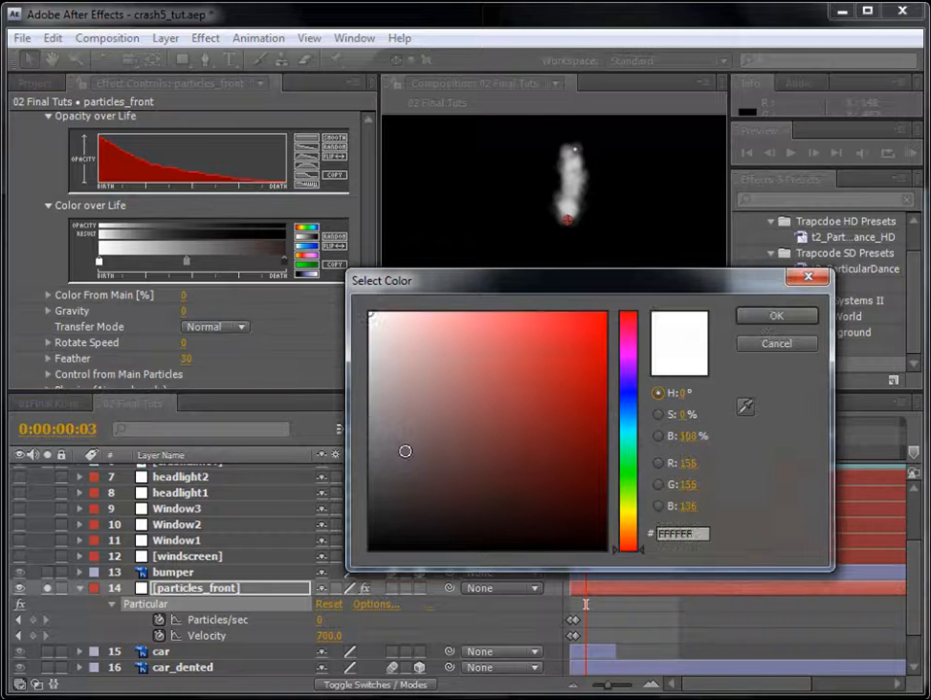
{"action": "left_click", "coordinate": [378, 410]}
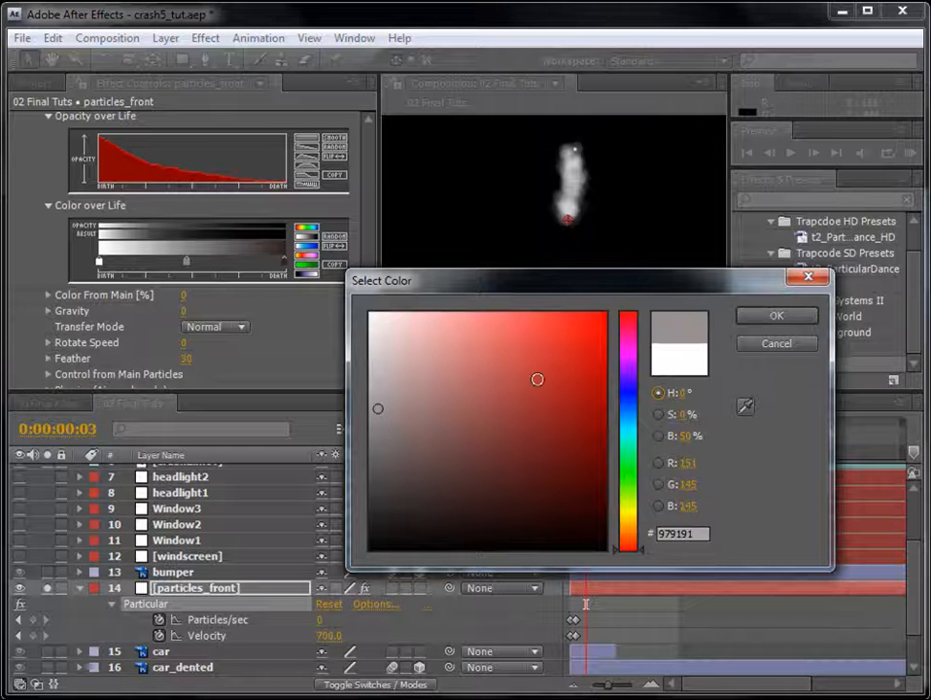
{"action": "left_click", "coordinate": [774, 317]}
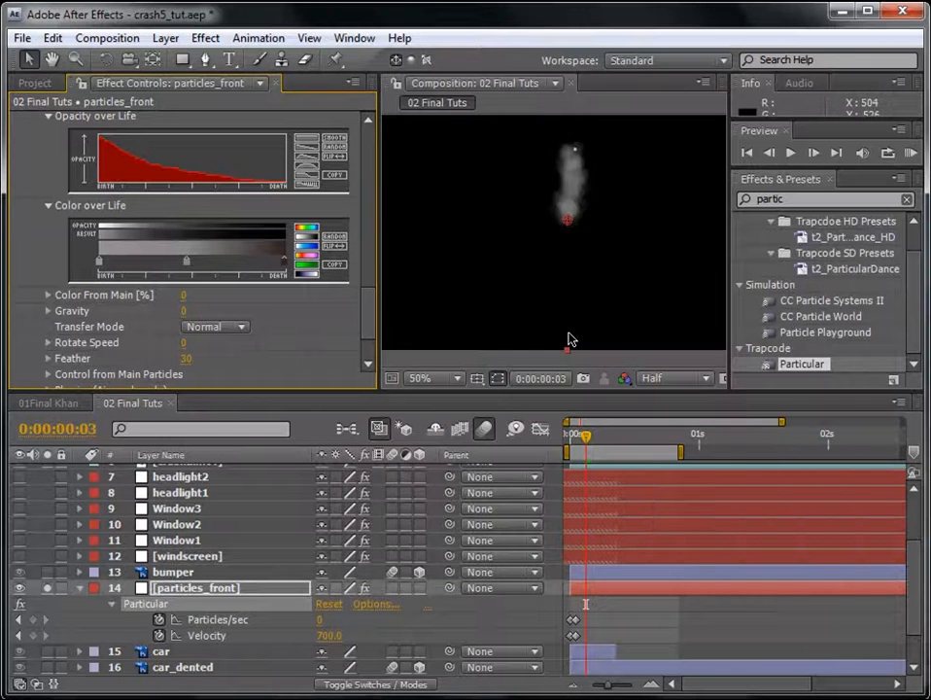
- Play a RAM preview of the recolored smoke trail
{"action": "scroll", "coordinate": [371, 325], "scroll_direction": "down", "scroll_amount": 3}
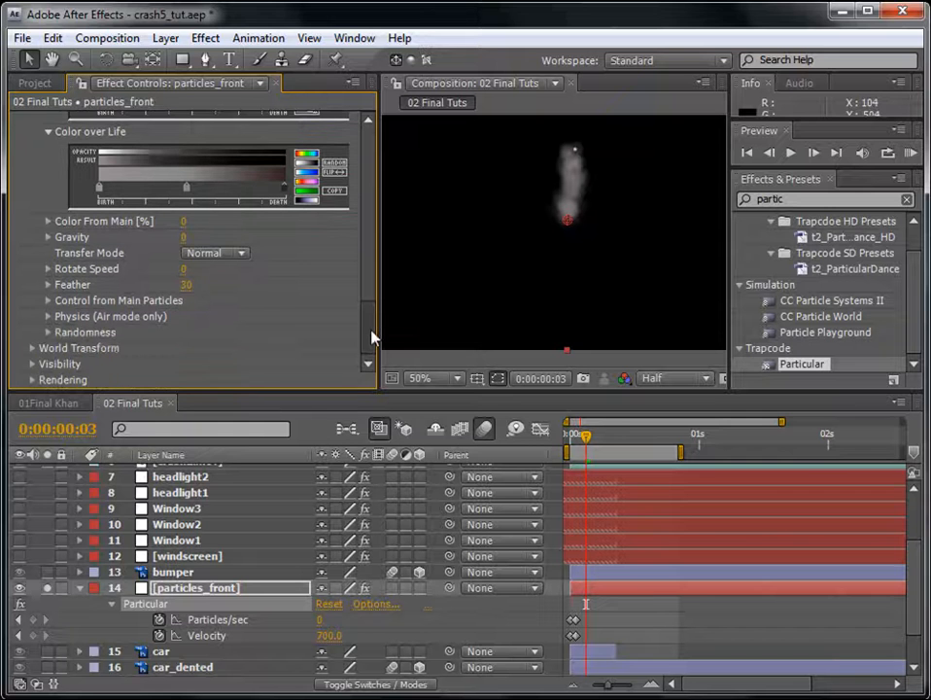
{"action": "left_click", "coordinate": [911, 152]}
{"action": "left_click", "coordinate": [911, 158]}
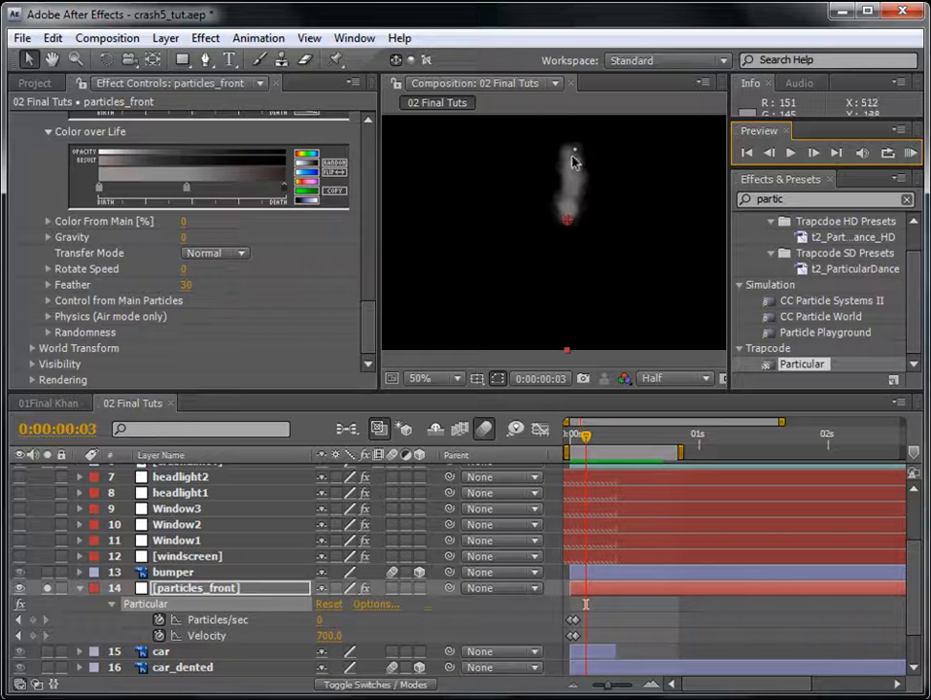
- Reduce the main particles' Size in the Particle settings to hide the white dot leading the smoke trail
{"action": "left_click_drag", "start_coordinate": [368, 330], "coordinate": [387, 206]}
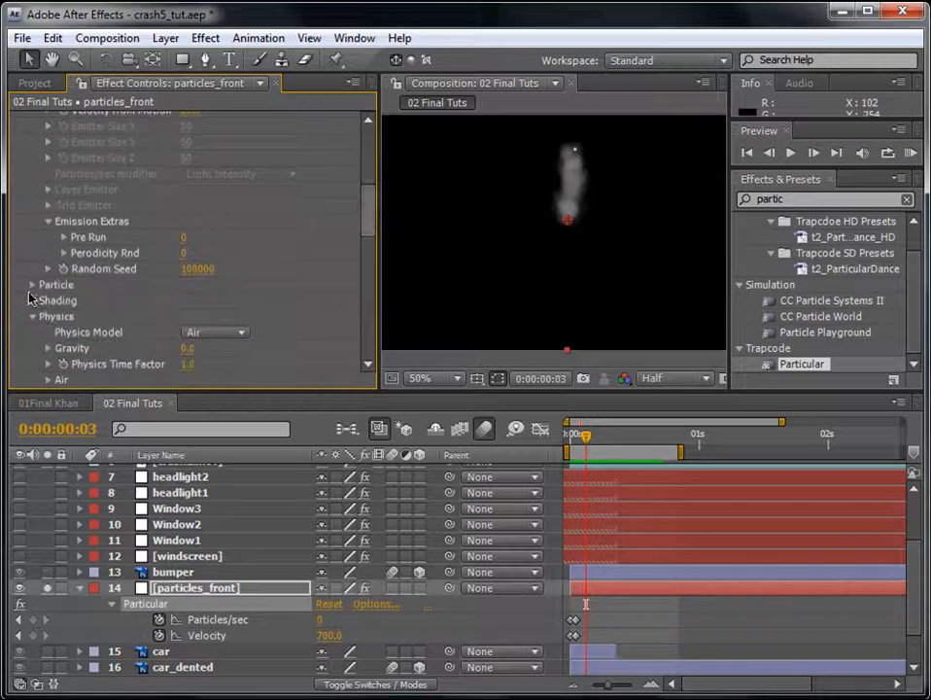
{"action": "left_click", "coordinate": [33, 285]}
{"action": "scroll", "coordinate": [199, 281], "scroll_direction": "down", "scroll_amount": 4}
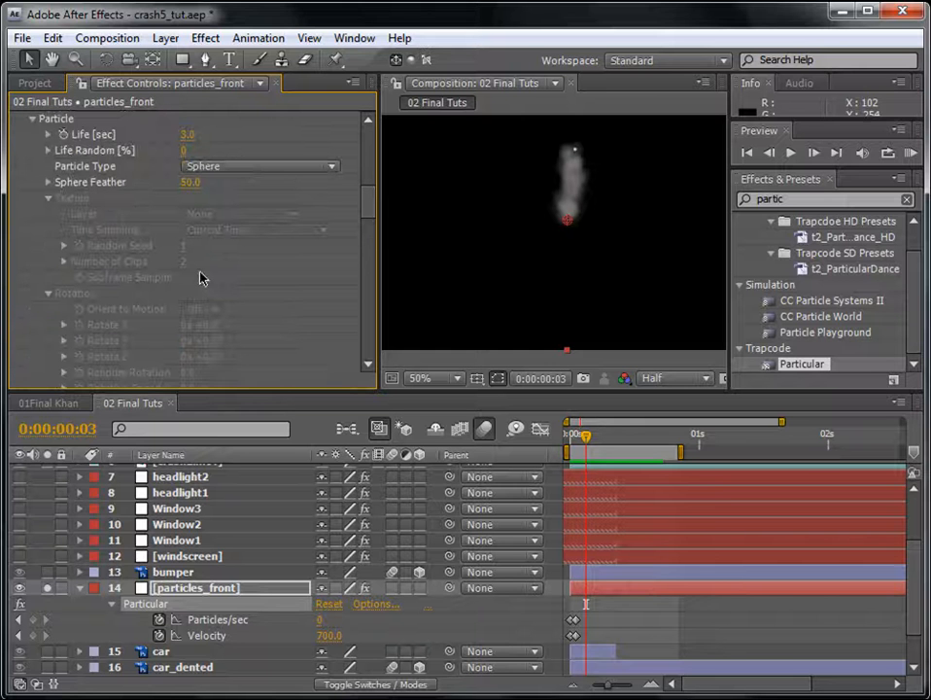
{"action": "left_click_drag", "start_coordinate": [366, 201], "coordinate": [376, 228]}
{"action": "left_click", "coordinate": [189, 263]}
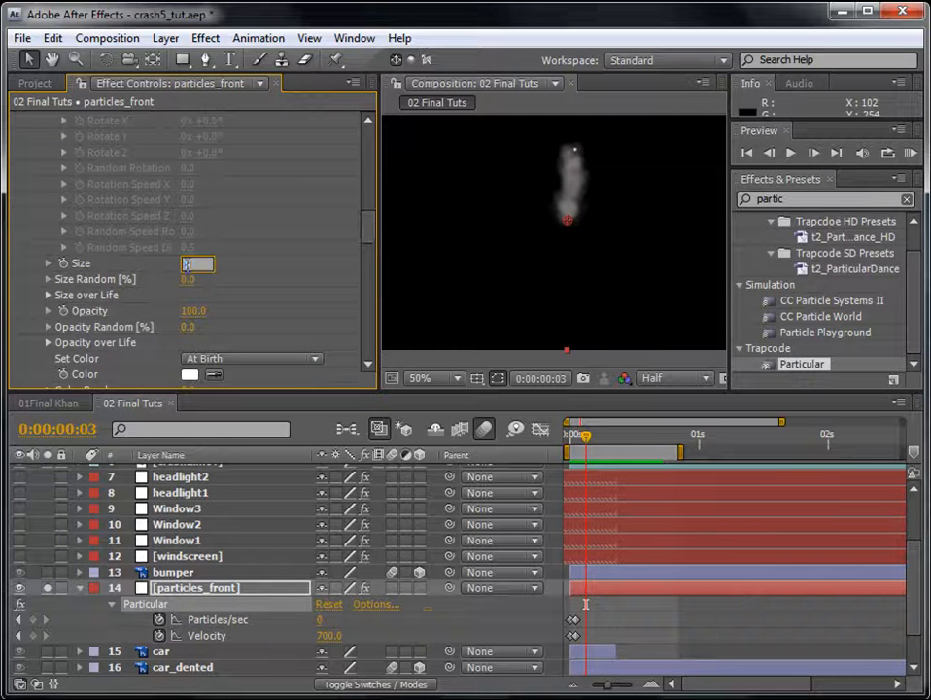
- Rotate the particle system with World Transform, setting X Rotation to 96° and Y Rotation to 47°
{"action": "scroll", "coordinate": [187, 265], "scroll_direction": "down", "scroll_amount": 6}
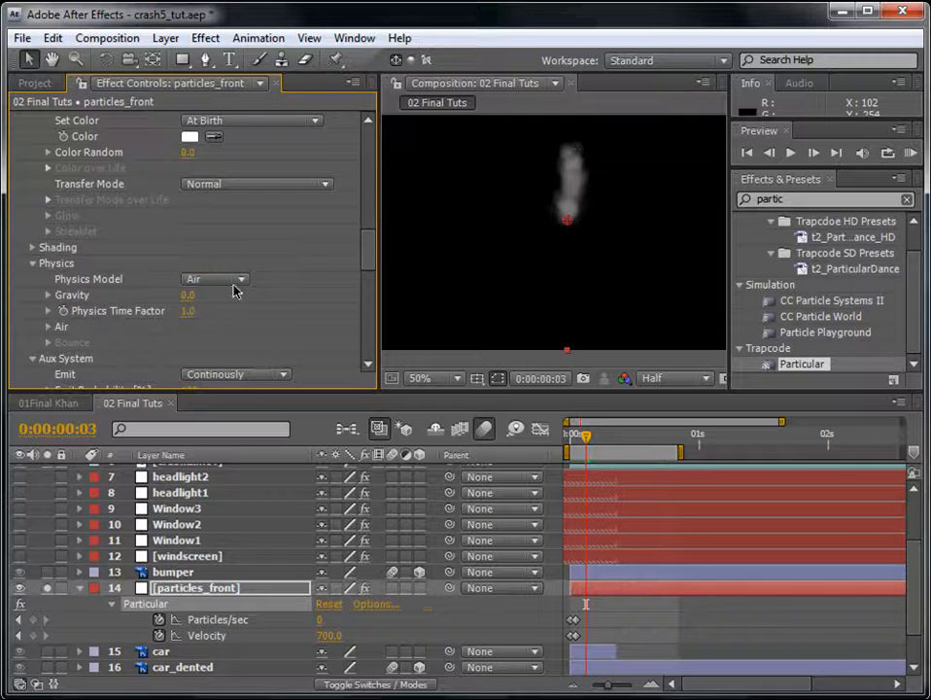
{"action": "left_click_drag", "start_coordinate": [370, 245], "coordinate": [370, 343]}
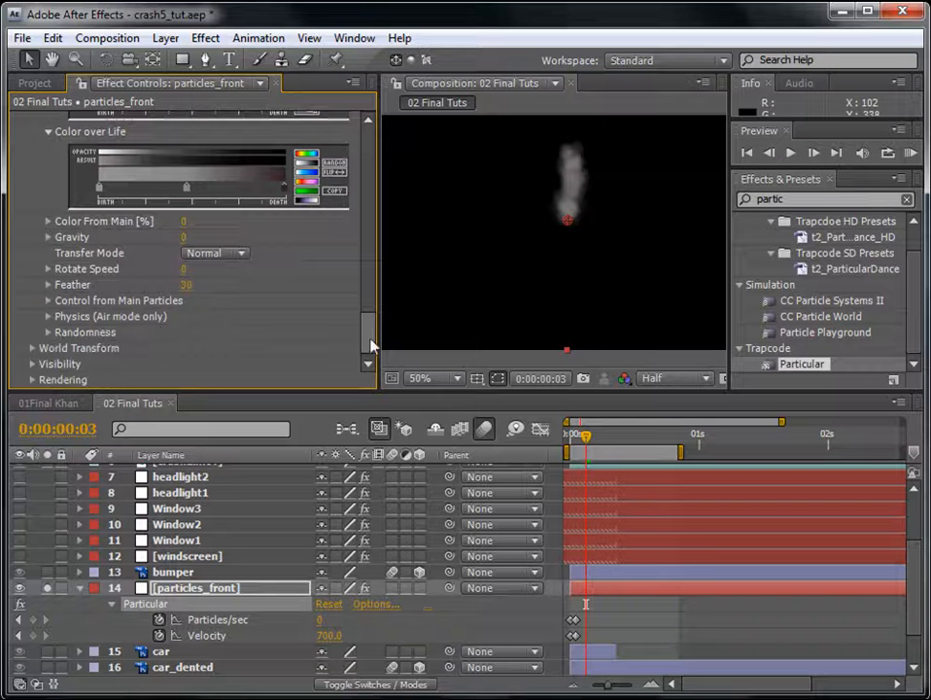
{"action": "left_click", "coordinate": [33, 348]}
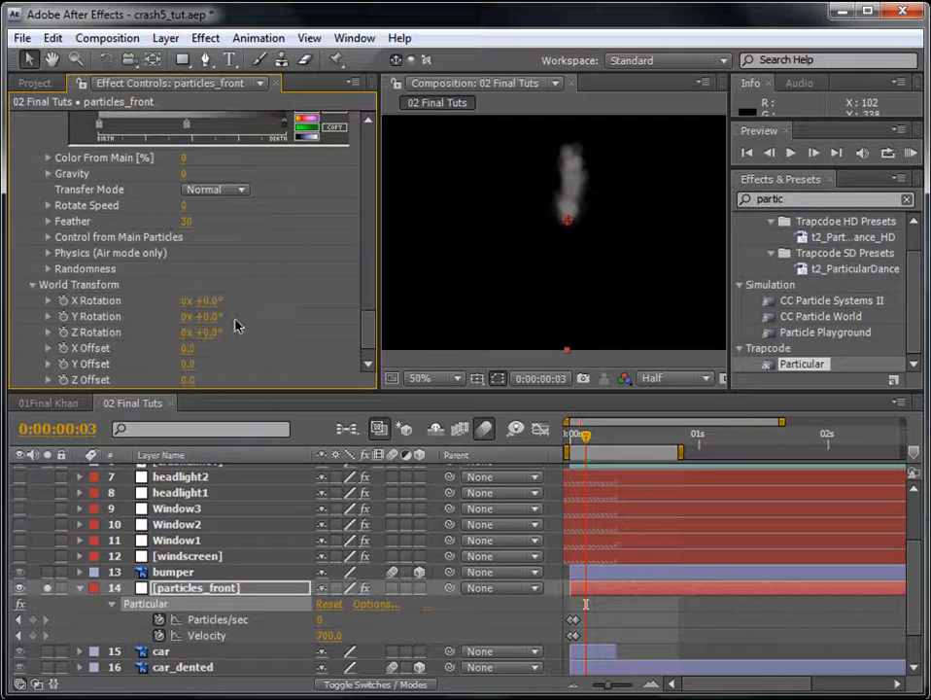
{"action": "left_click_drag", "start_coordinate": [199, 300], "coordinate": [305, 304]}
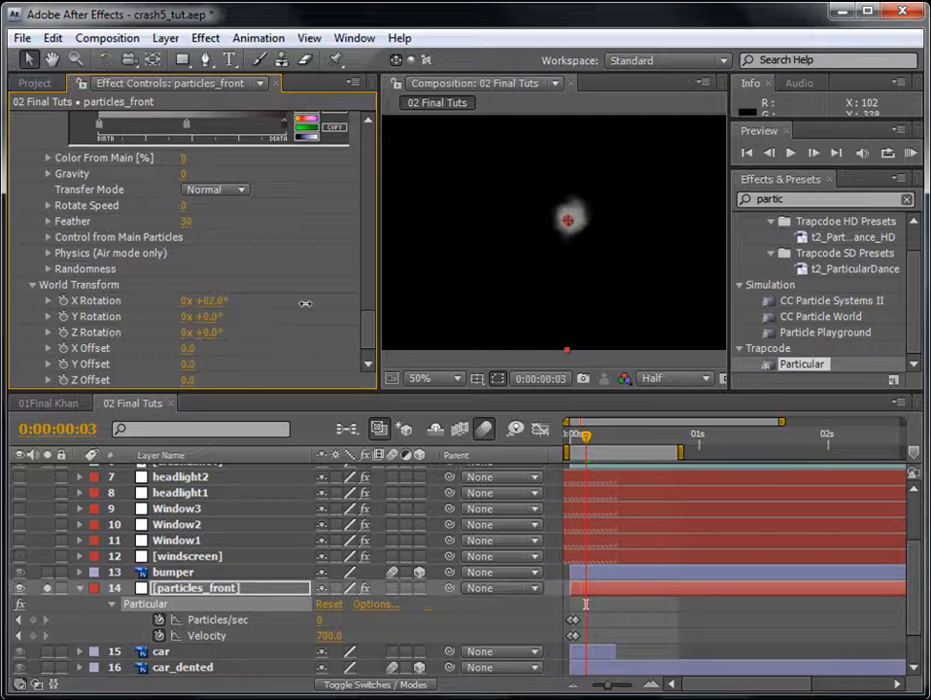
{"action": "left_click_drag", "start_coordinate": [206, 317], "coordinate": [222, 300]}
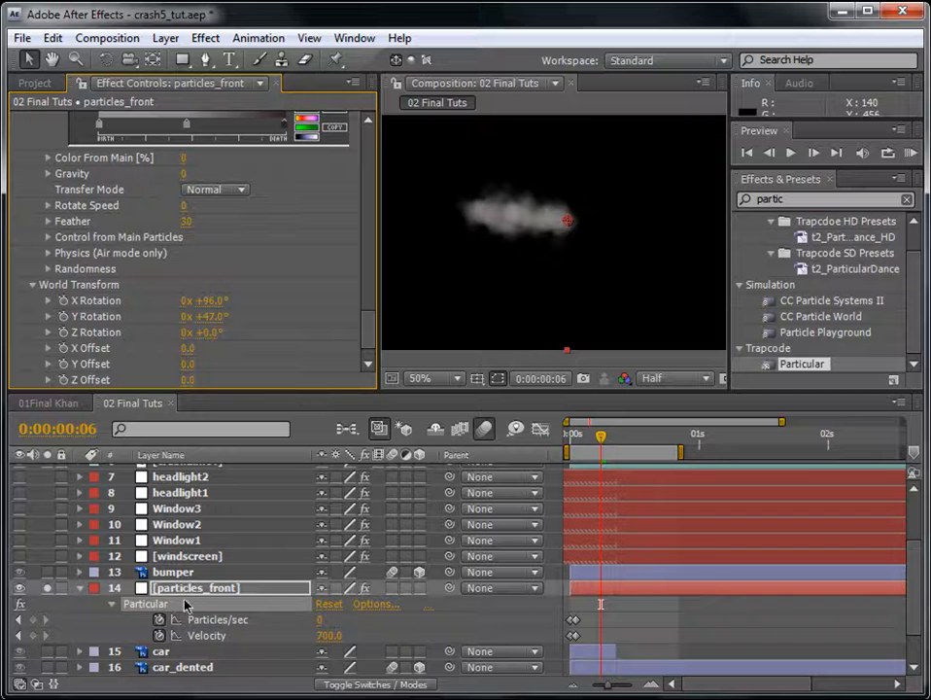
- Collapse the particles_front layer, solo car_dented alongside it, and preview the smoke against the car
{"action": "left_click", "coordinate": [81, 589]}
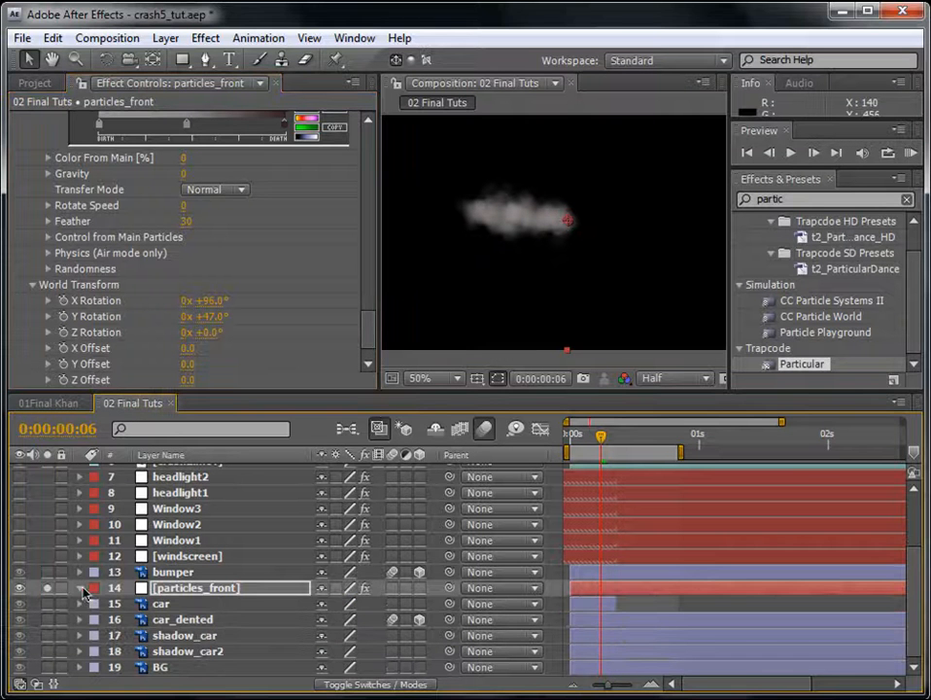
{"action": "left_click", "coordinate": [190, 619]}
{"action": "left_click", "coordinate": [47, 621]}
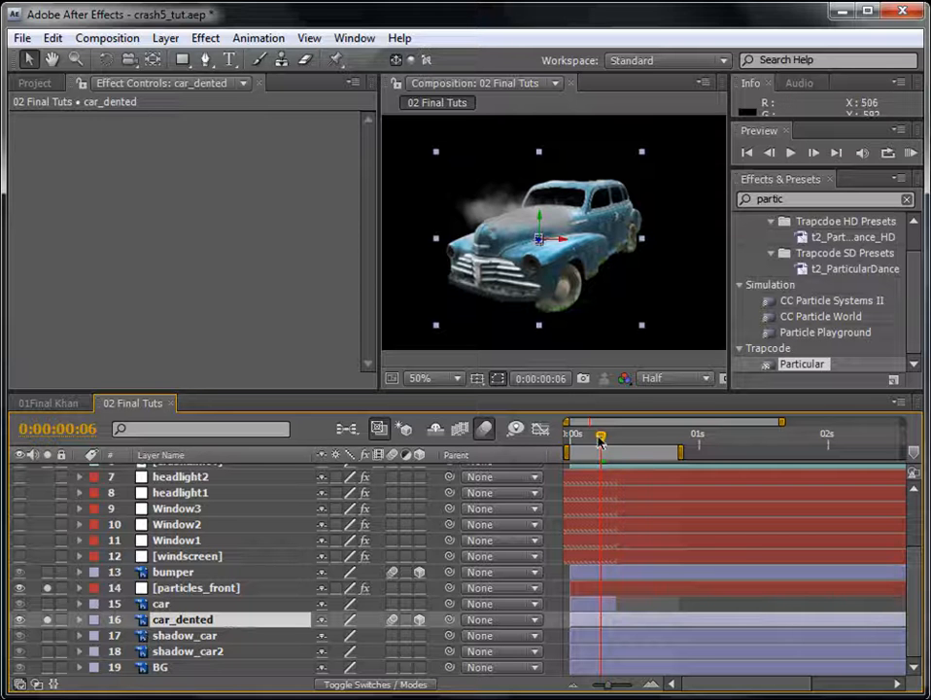
{"action": "key", "text": "KP_0"}
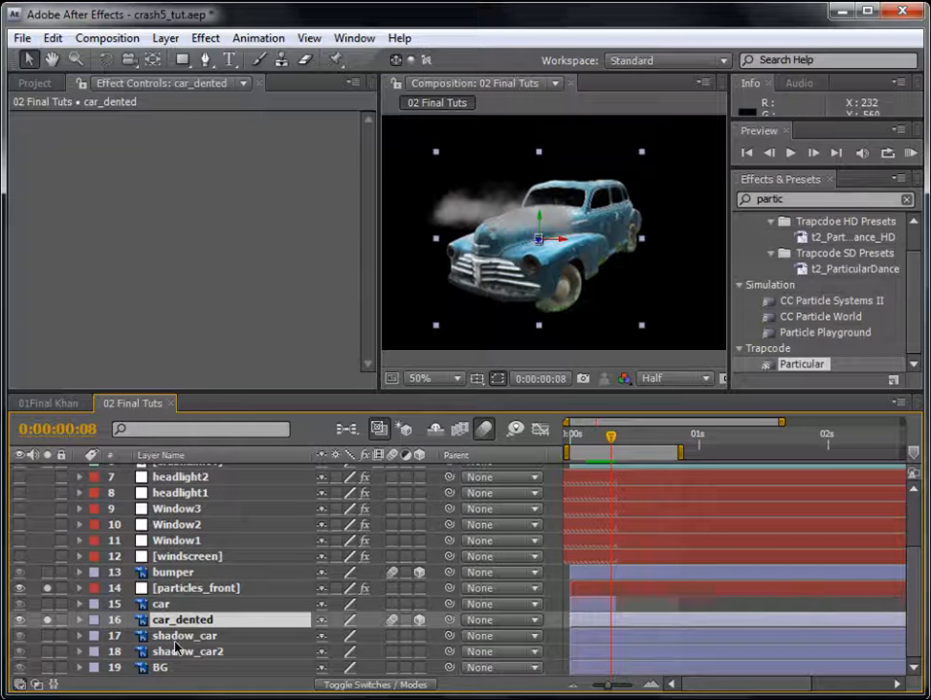
- Set the World Transform X Rotation of particles_front to 122° to aim the smoke toward the car's front
{"action": "left_click", "coordinate": [185, 590]}
{"action": "left_click_drag", "start_coordinate": [369, 163], "coordinate": [363, 362]}
{"action": "left_click_drag", "start_coordinate": [204, 271], "coordinate": [243, 272]}
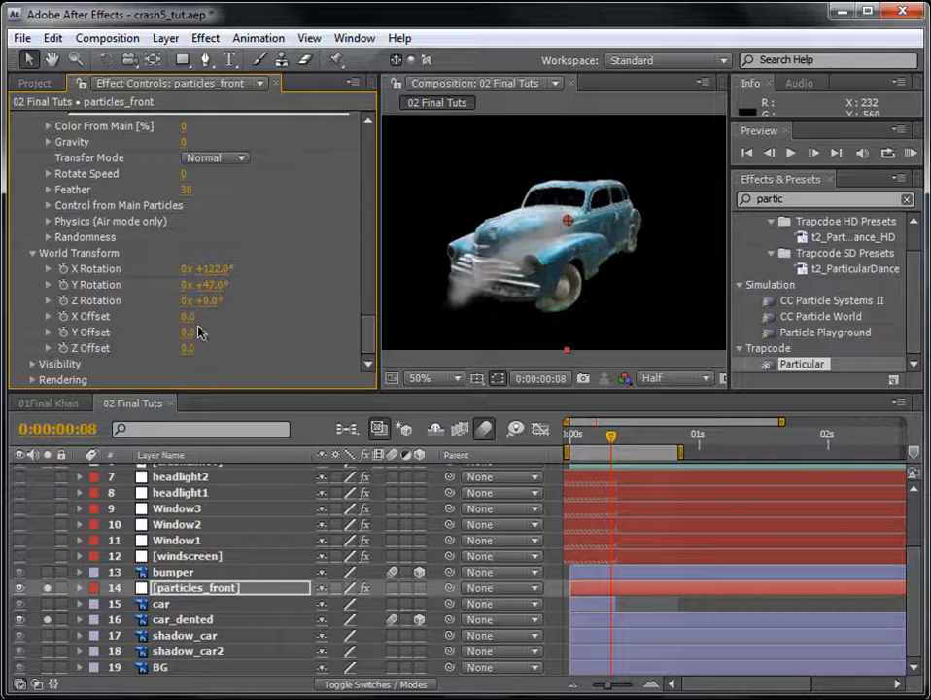
- Set the World Transform offsets to X -10, Y 110 and Z -60, and preview the repositioned smoke
{"action": "mouse_move", "coordinate": [187, 317]}
{"action": "left_mouse_down"}
{"action": "mouse_move", "coordinate": [198, 316]}
{"action": "mouse_move", "coordinate": [197, 331]}
{"action": "left_mouse_up"}
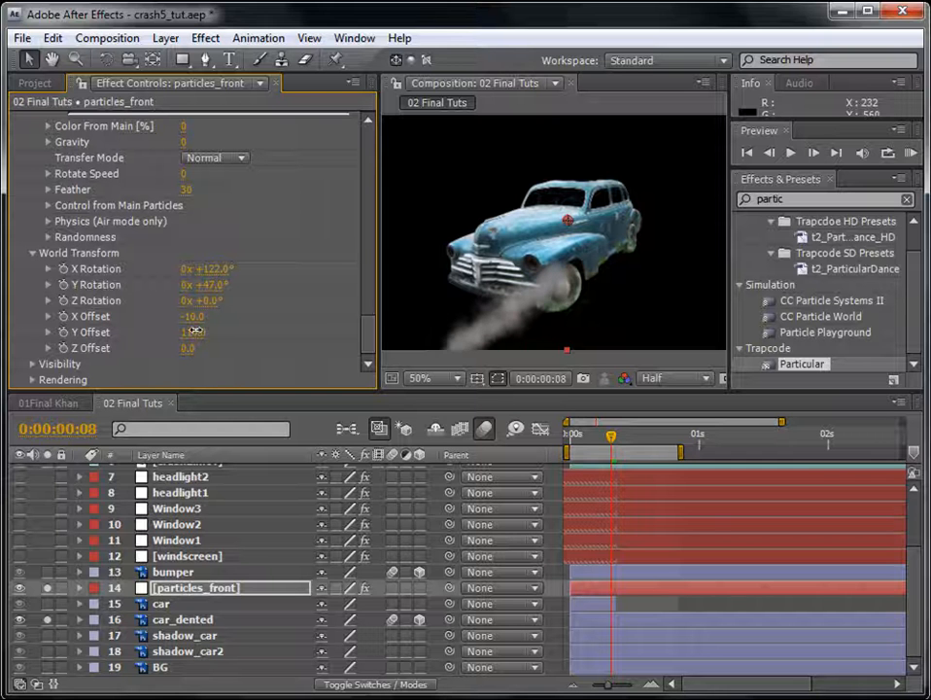
{"action": "left_click_drag", "start_coordinate": [181, 346], "coordinate": [180, 341]}
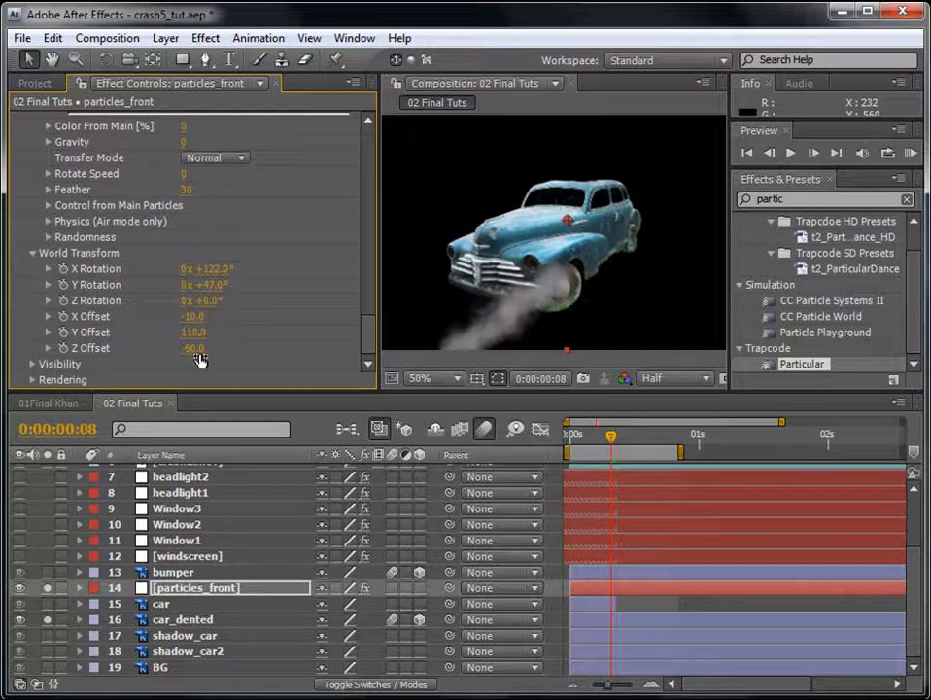
{"action": "left_click", "coordinate": [909, 153]}
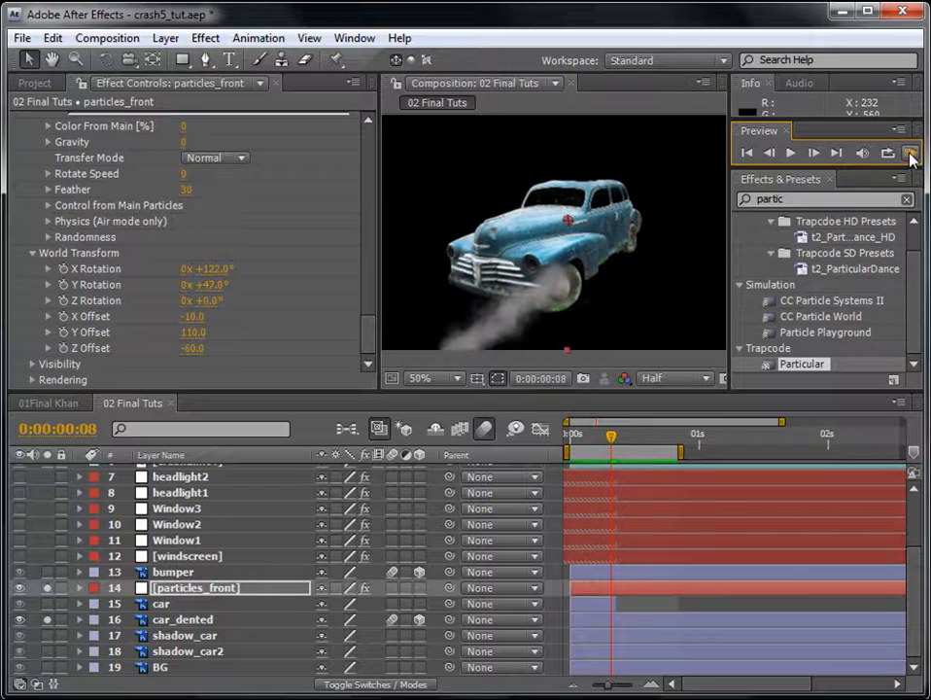
- Move the particles_front layer directly below car_dented in the layer stack and preview the smoke behind the car
{"action": "left_click", "coordinate": [197, 588]}
{"action": "left_click_drag", "start_coordinate": [197, 630], "coordinate": [606, 606]}
{"action": "left_click", "coordinate": [909, 153]}
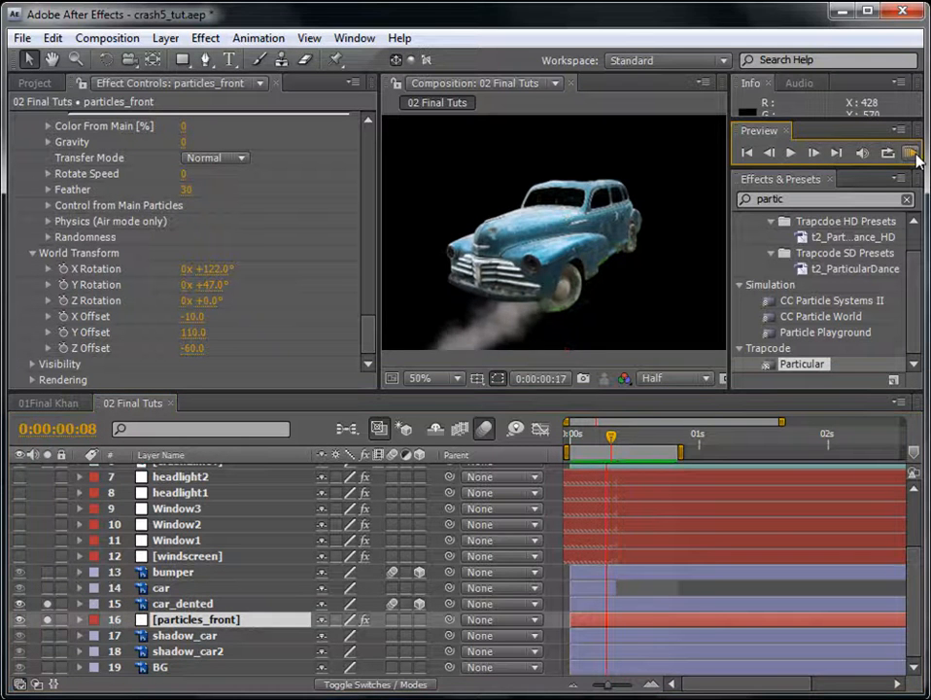
{"action": "left_click", "coordinate": [916, 157]}
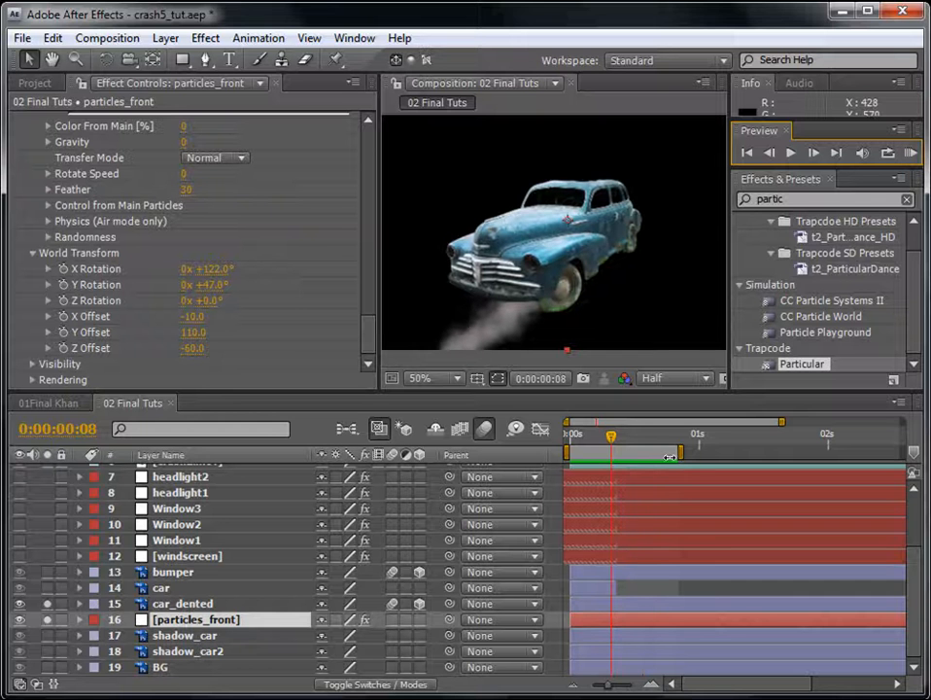
- Reveal the keyframes of particles_front and shift the layer in time so it starts at 0:00:00:06
{"action": "left_click_drag", "start_coordinate": [612, 440], "coordinate": [618, 439]}
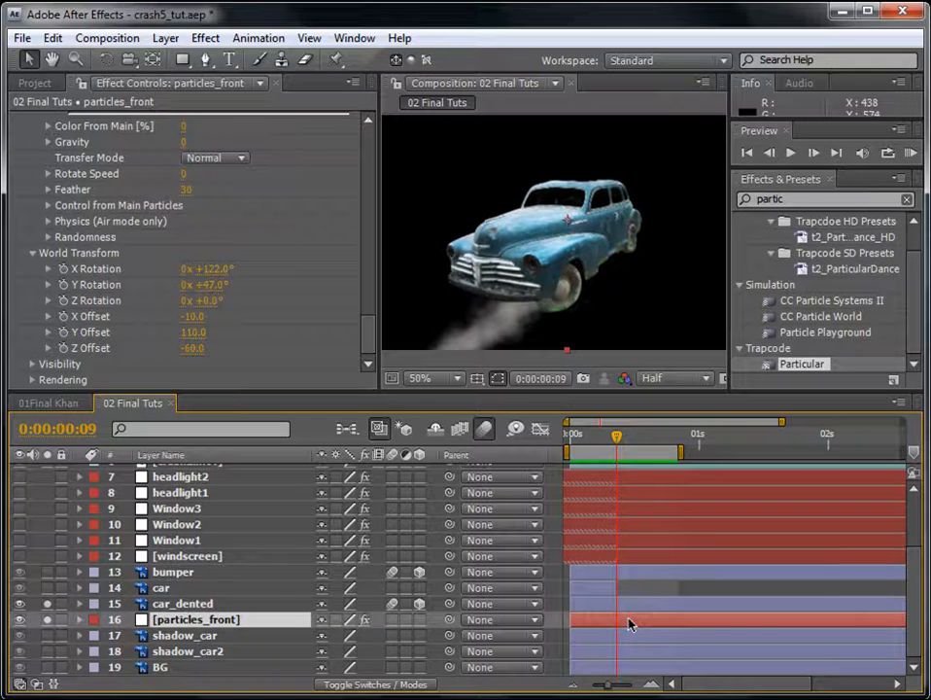
{"action": "key", "text": "u"}
{"action": "scroll", "coordinate": [750, 632], "scroll_direction": "down", "scroll_amount": 1}
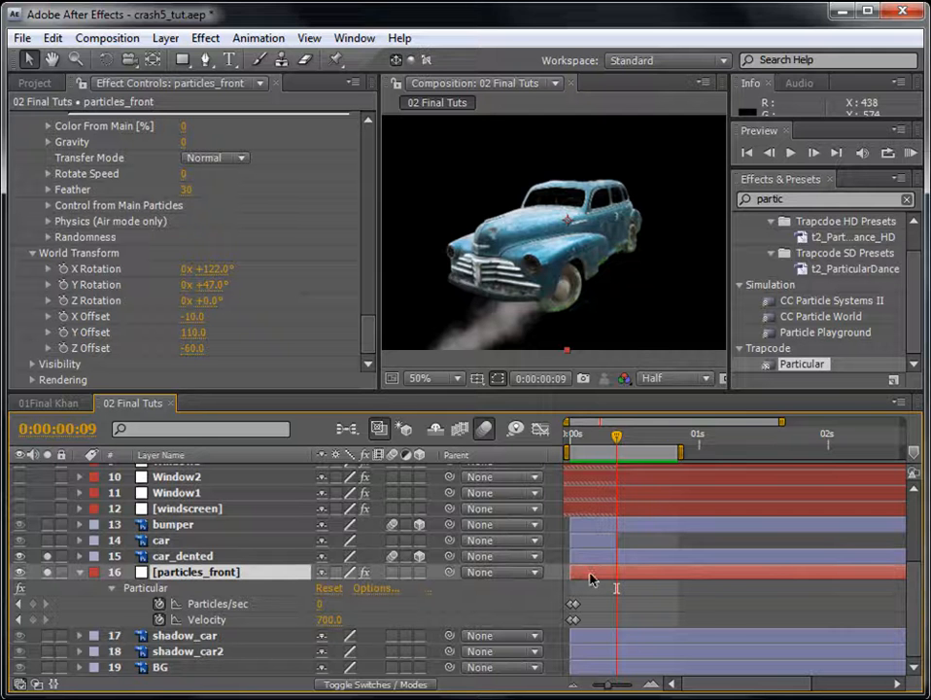
{"action": "left_click_drag", "start_coordinate": [593, 576], "coordinate": [628, 576]}
{"action": "left_click_drag", "start_coordinate": [607, 454], "coordinate": [628, 445]}
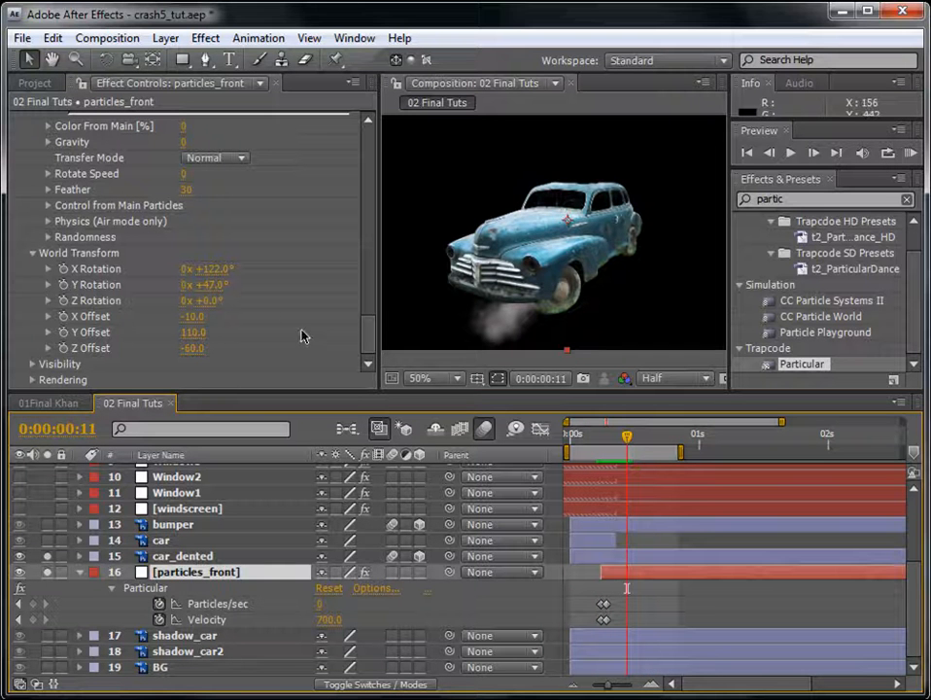
- Set the Aux System Velocity of particles_front to 51 and preview the smoke over a work area of about two seconds
{"action": "scroll", "coordinate": [354, 320], "scroll_direction": "up", "scroll_amount": 5}
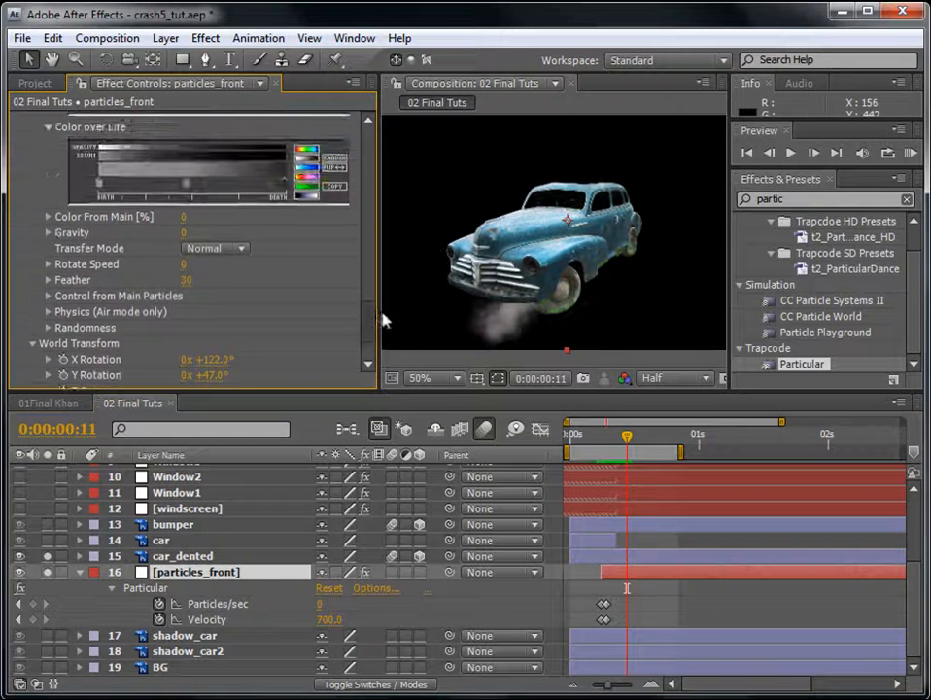
{"action": "scroll", "coordinate": [389, 295], "scroll_direction": "up", "scroll_amount": 5}
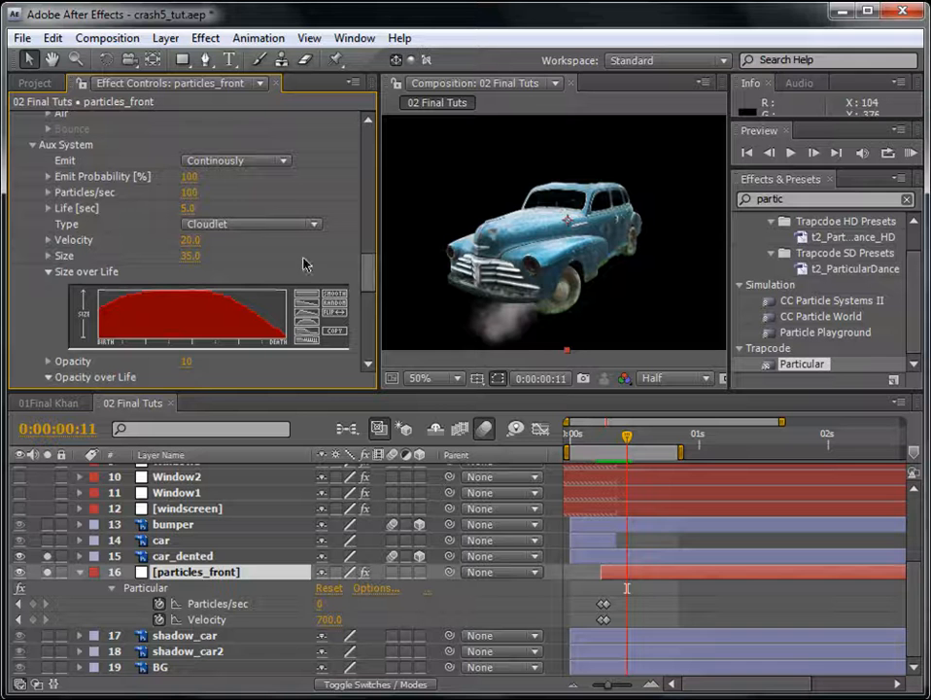
{"action": "key", "text": "space"}
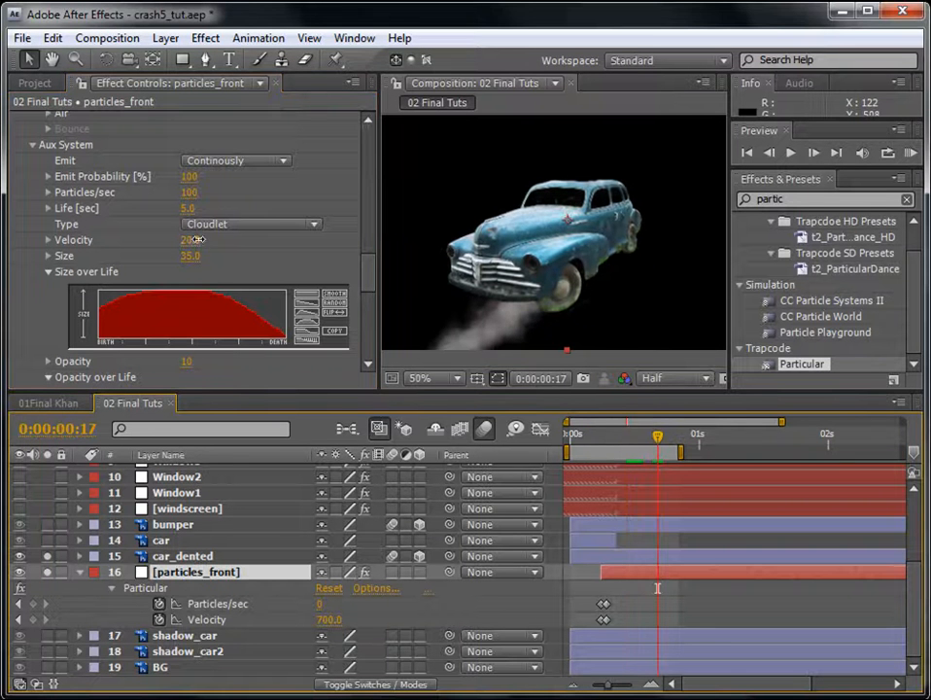
{"action": "left_click_drag", "start_coordinate": [192, 240], "coordinate": [230, 242]}
{"action": "left_click", "coordinate": [911, 153]}
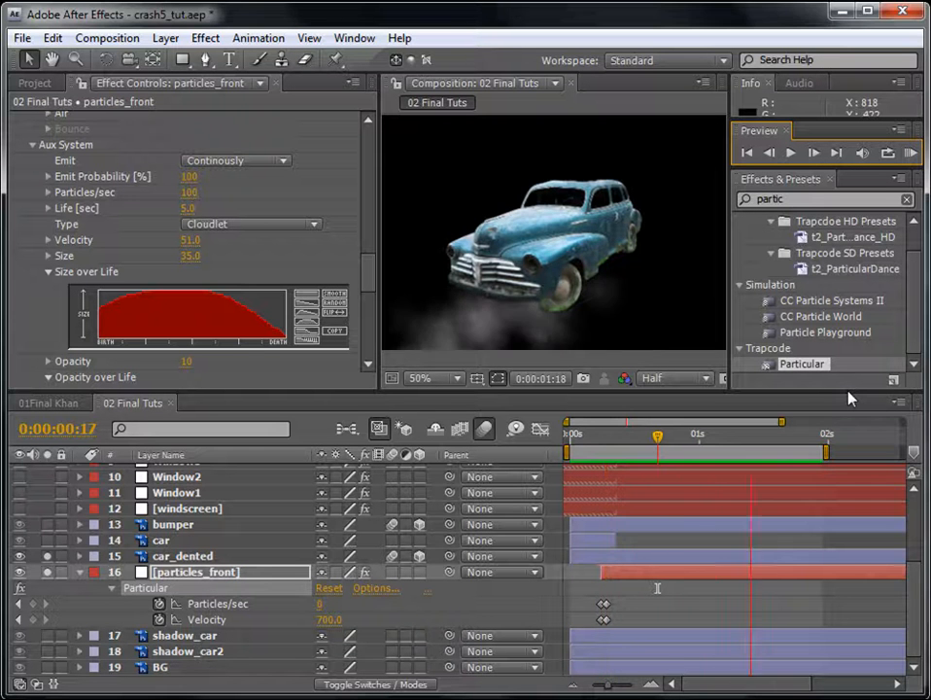
{"action": "key", "text": "space"}
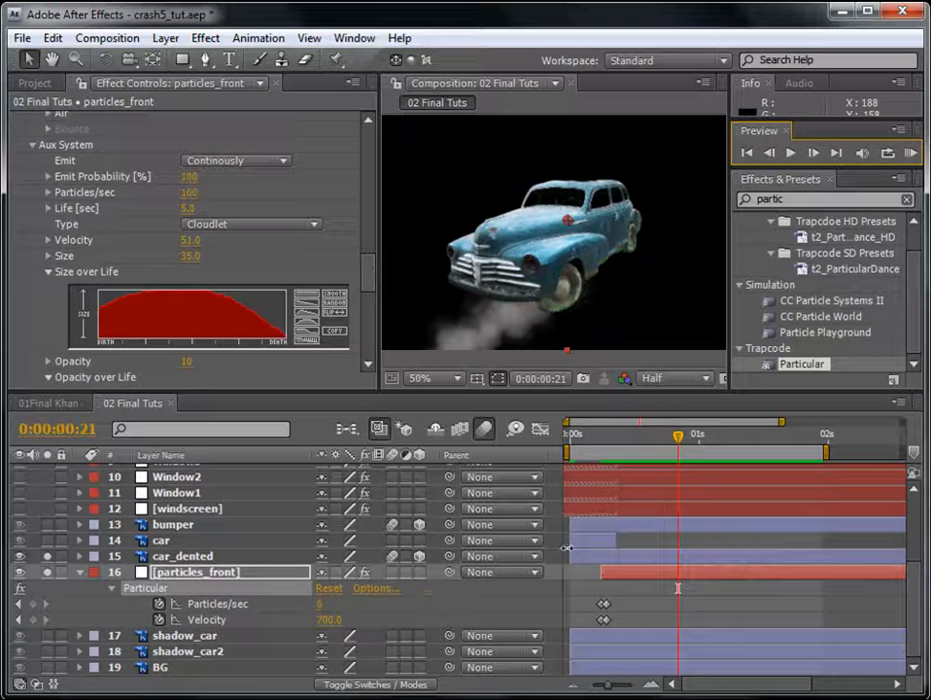
- Duplicate the particles_front layer and place the copy directly above car_dented
{"action": "left_click", "coordinate": [220, 581]}
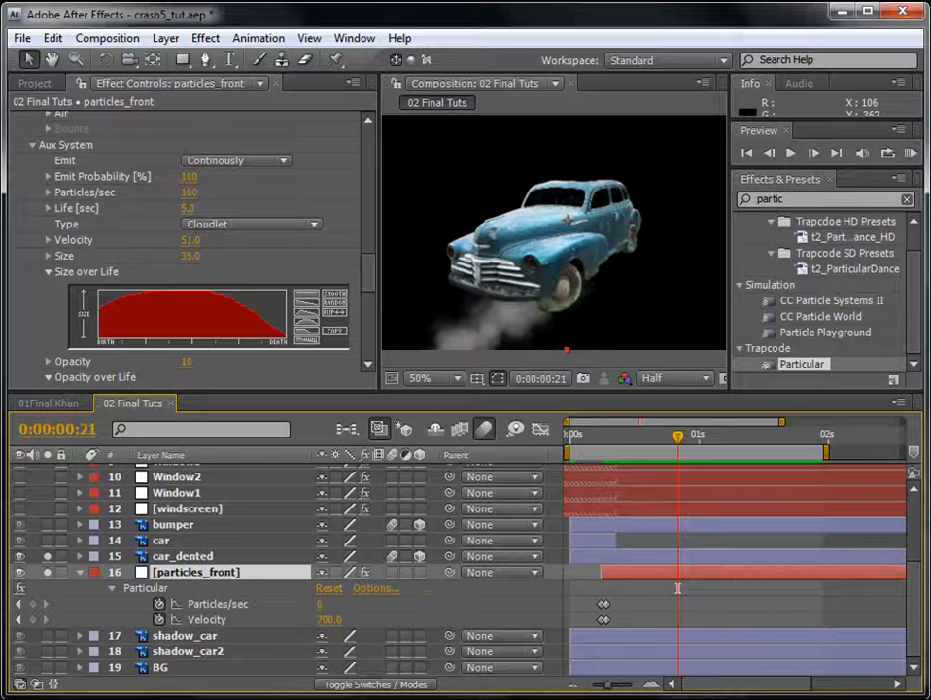
{"action": "left_click", "coordinate": [49, 38]}
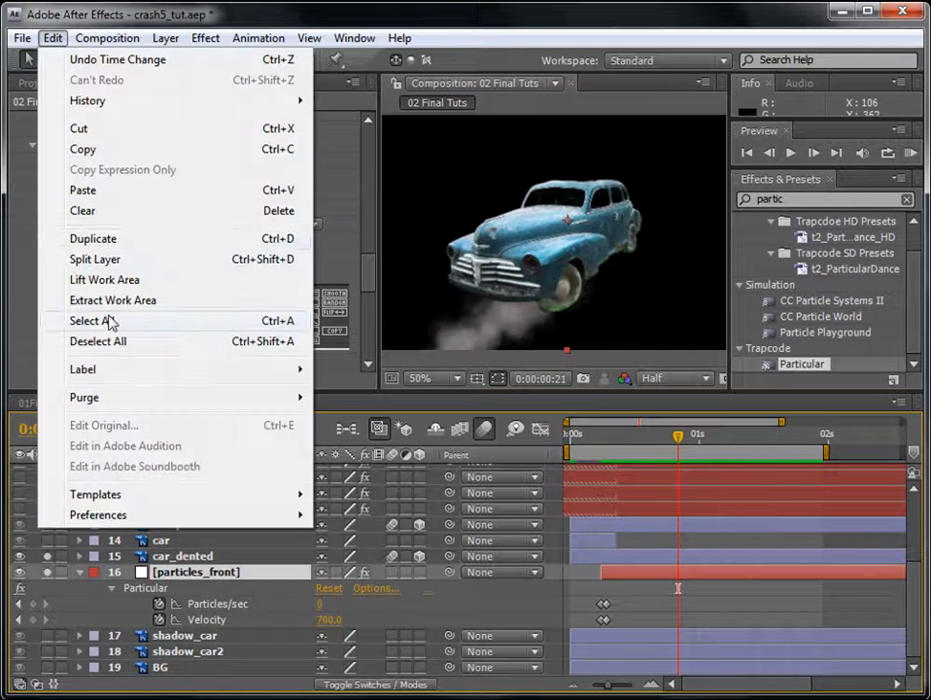
{"action": "left_click", "coordinate": [97, 239]}
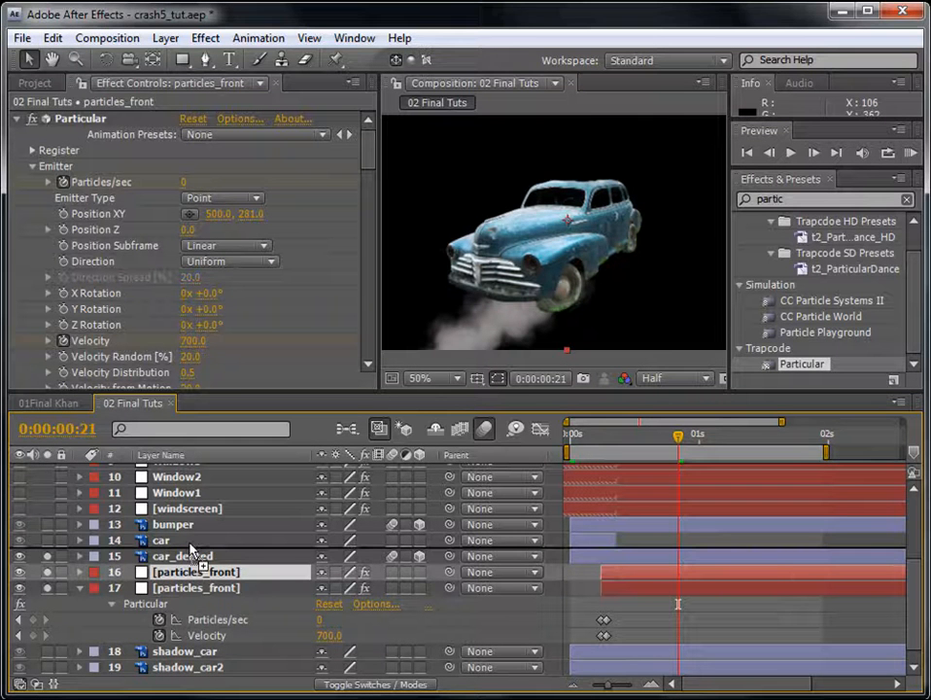
{"action": "left_click_drag", "start_coordinate": [190, 545], "coordinate": [191, 549]}
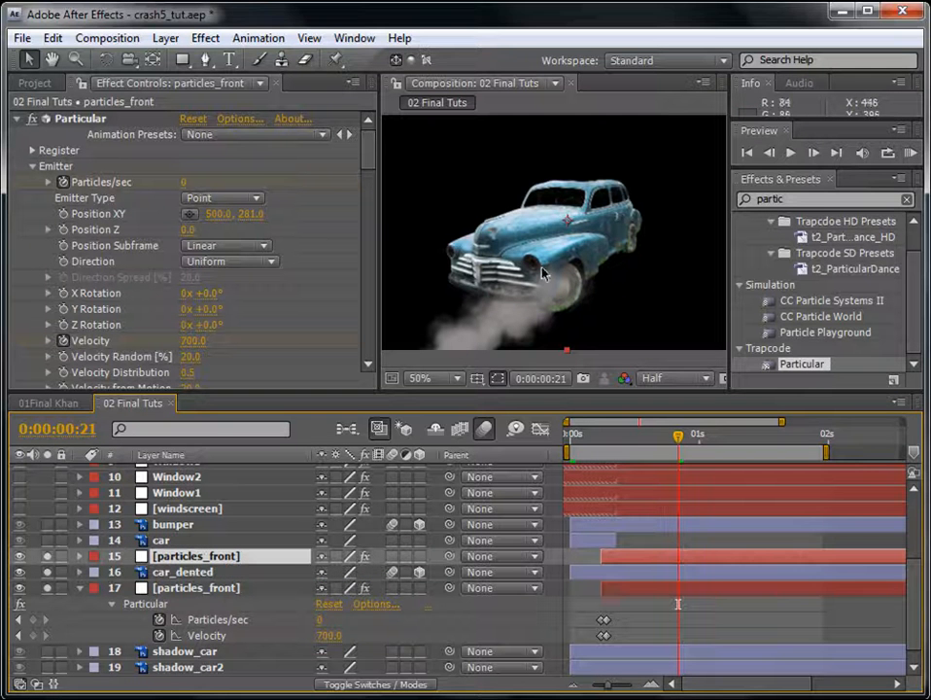
- Keyframe the upper particles_front layer's Opacity from 0% at 0:00:00:06 to 49% at 0:00:00:12, and preview the fade-in
{"action": "key", "text": "t"}
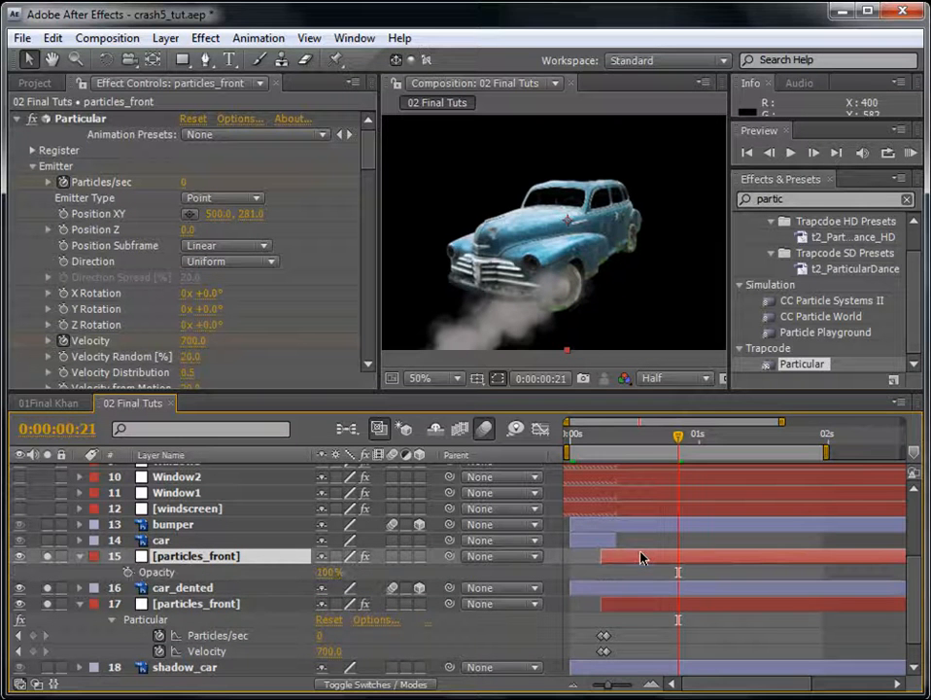
{"action": "key", "text": "i"}
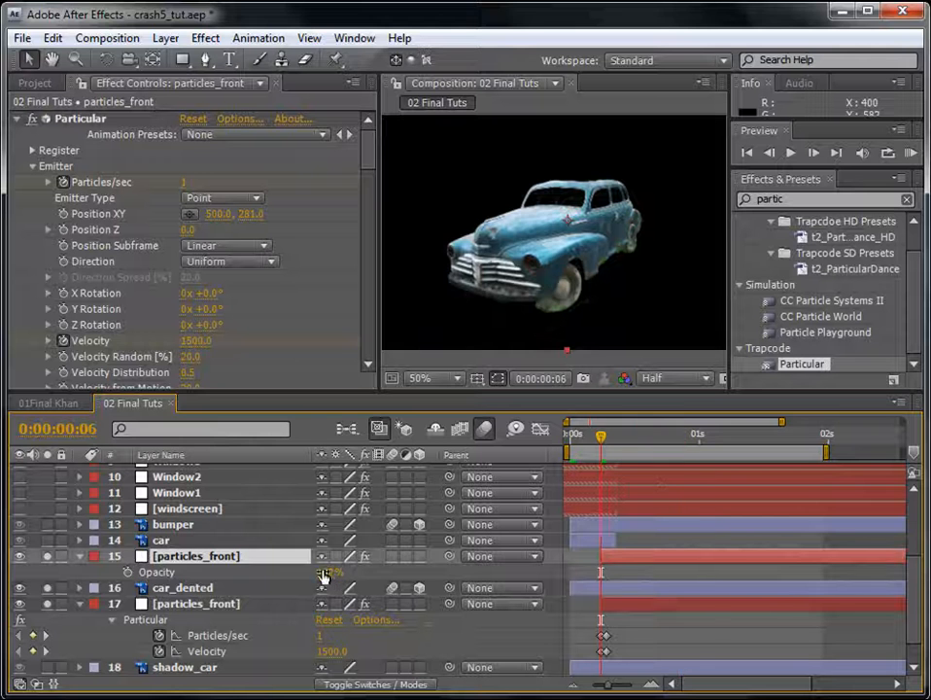
{"action": "left_click_drag", "start_coordinate": [323, 574], "coordinate": [165, 581]}
{"action": "left_click", "coordinate": [128, 572]}
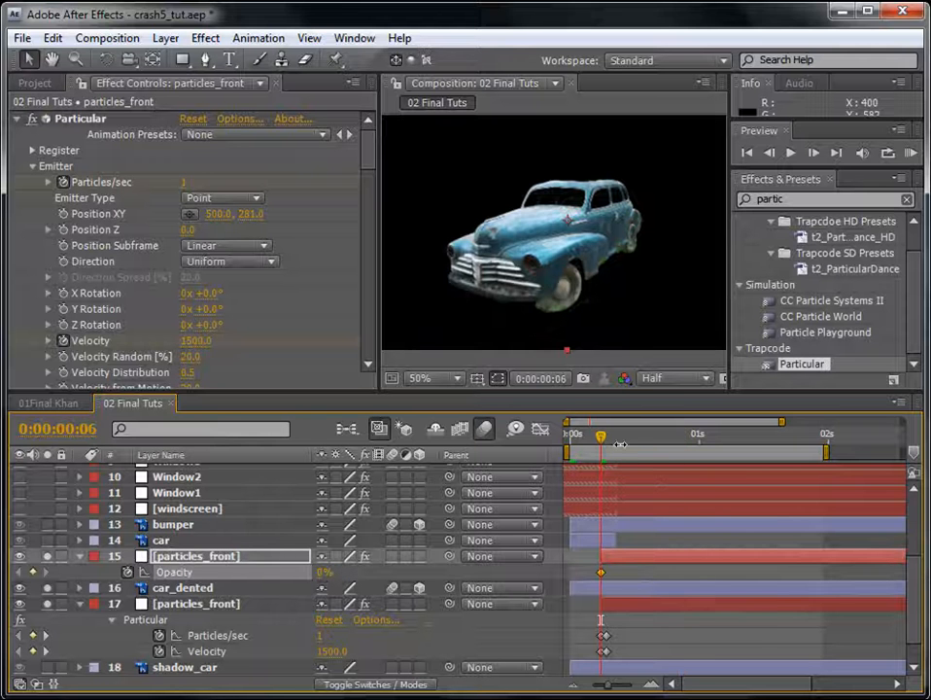
{"action": "left_click_drag", "start_coordinate": [602, 437], "coordinate": [633, 439]}
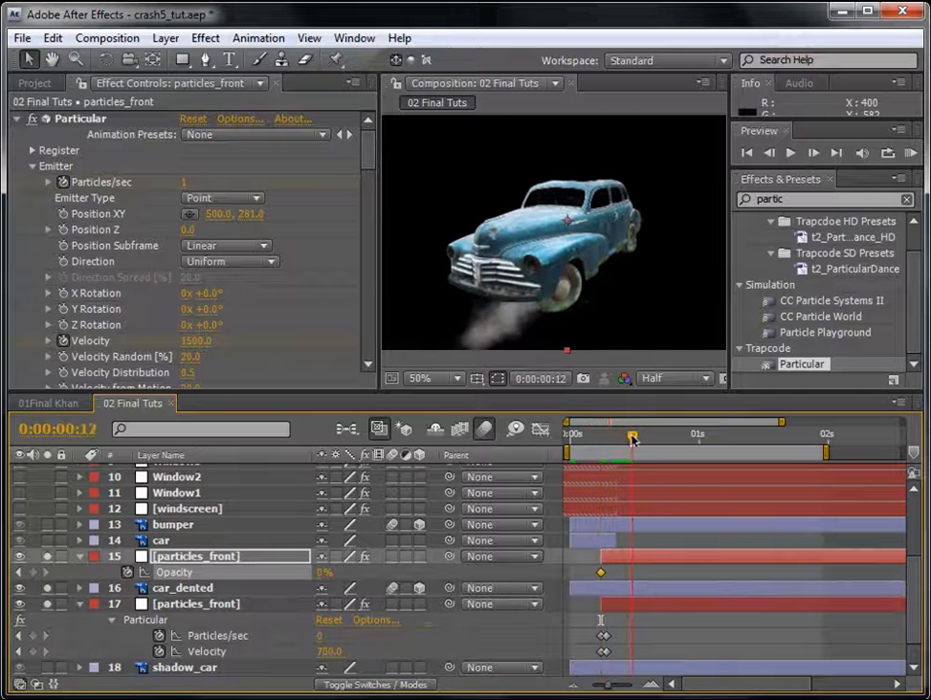
{"action": "left_click_drag", "start_coordinate": [324, 572], "coordinate": [361, 569]}
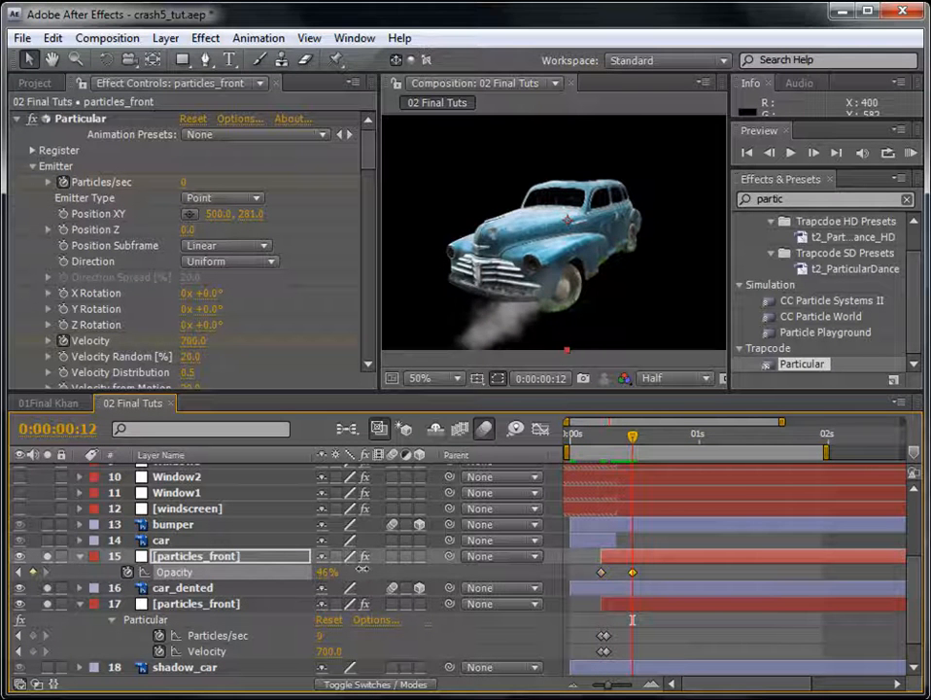
{"action": "left_click", "coordinate": [909, 153]}
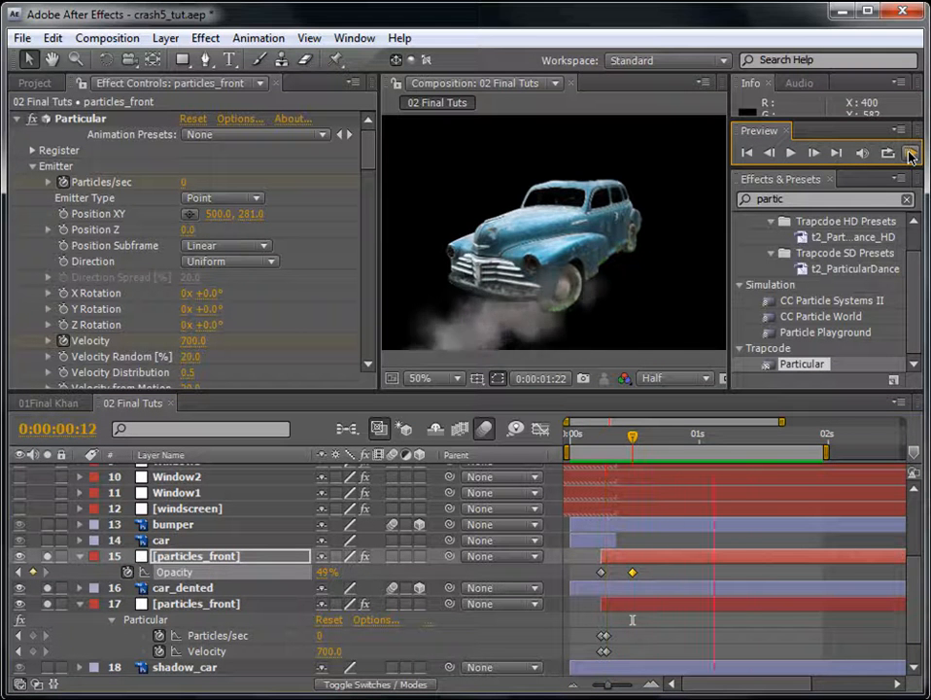
{"action": "left_click", "coordinate": [910, 157]}
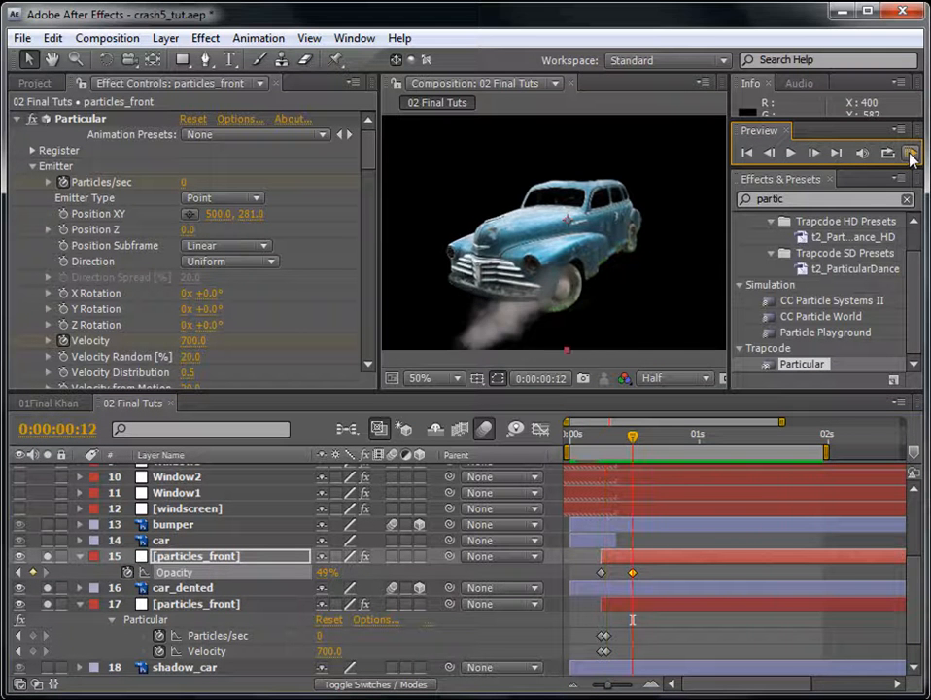
- Collapse both particles_front layers, duplicate the one below car_dented, and rename the copy particles_side
{"action": "left_click", "coordinate": [79, 558]}
{"action": "left_click", "coordinate": [80, 588]}
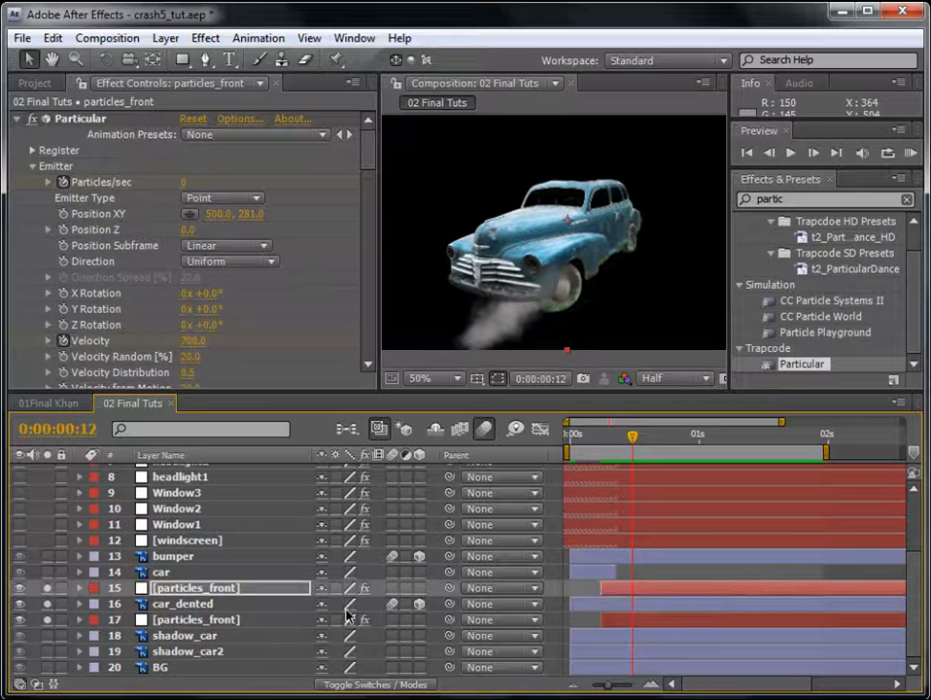
{"action": "left_click", "coordinate": [217, 622]}
{"action": "key", "text": "ctrl+d"}
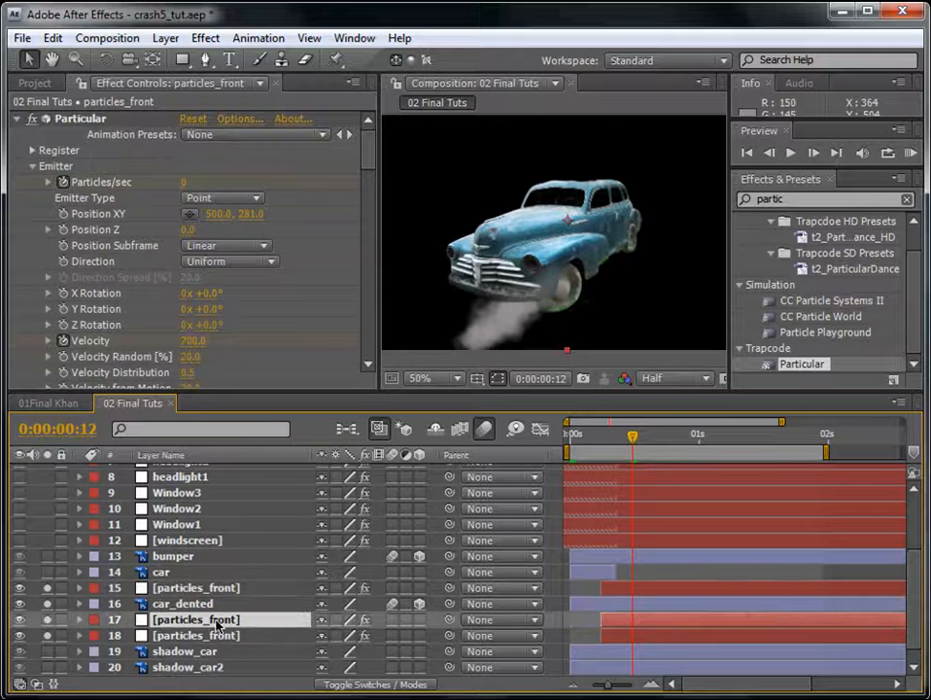
{"action": "key", "text": "Return"}
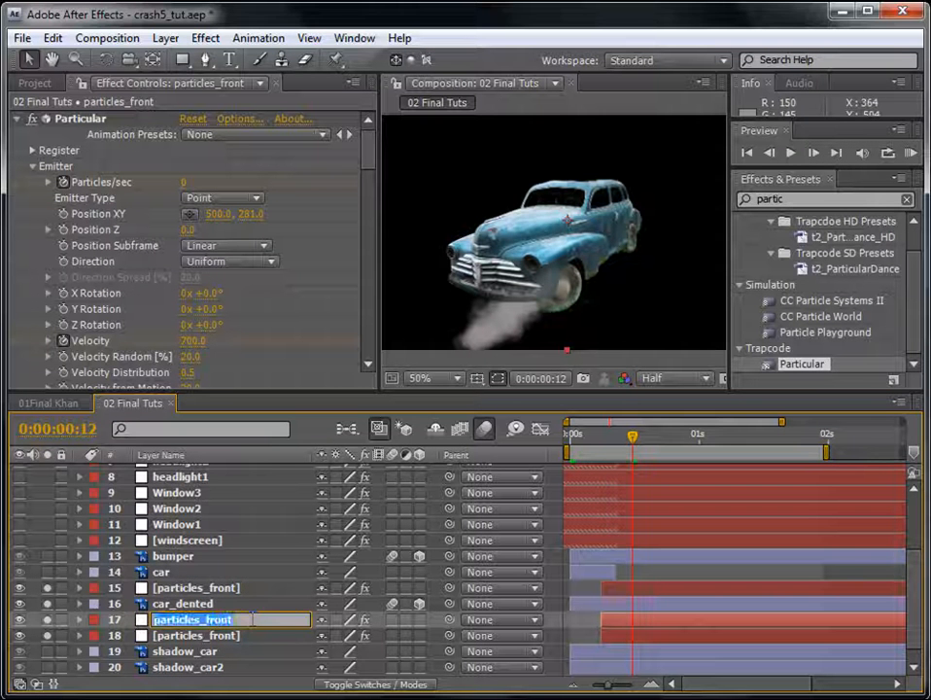
{"action": "left_click_drag", "start_coordinate": [233, 620], "coordinate": [206, 620]}
{"action": "key", "text": "BackSpace"}
{"action": "key", "text": "Return"}
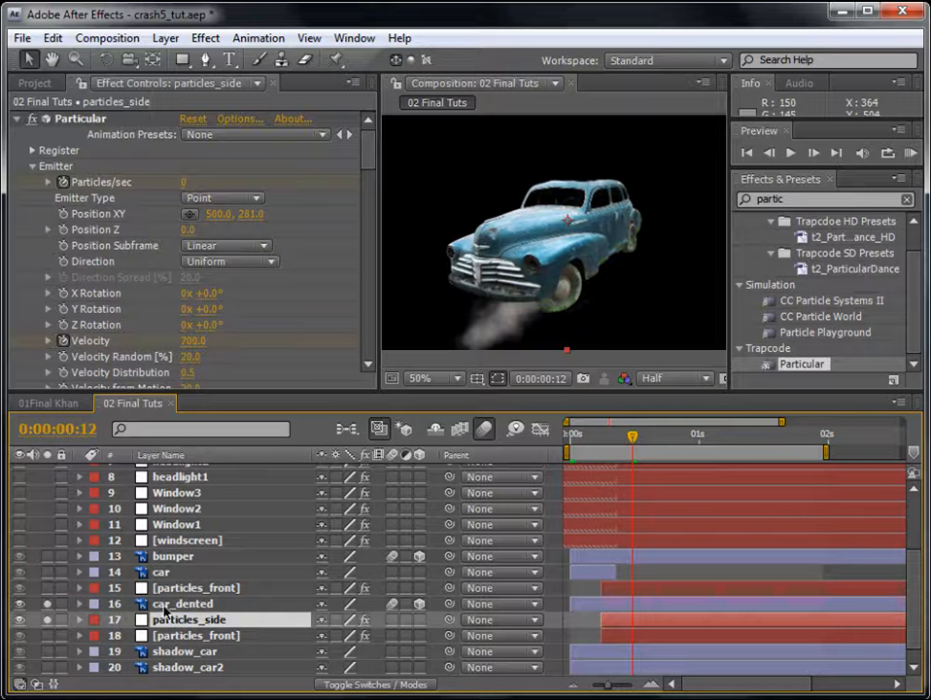
- Set the World Transform X Rotation of particles_side to 265° and preview the smoke along the car's side
{"action": "key", "text": "e"}
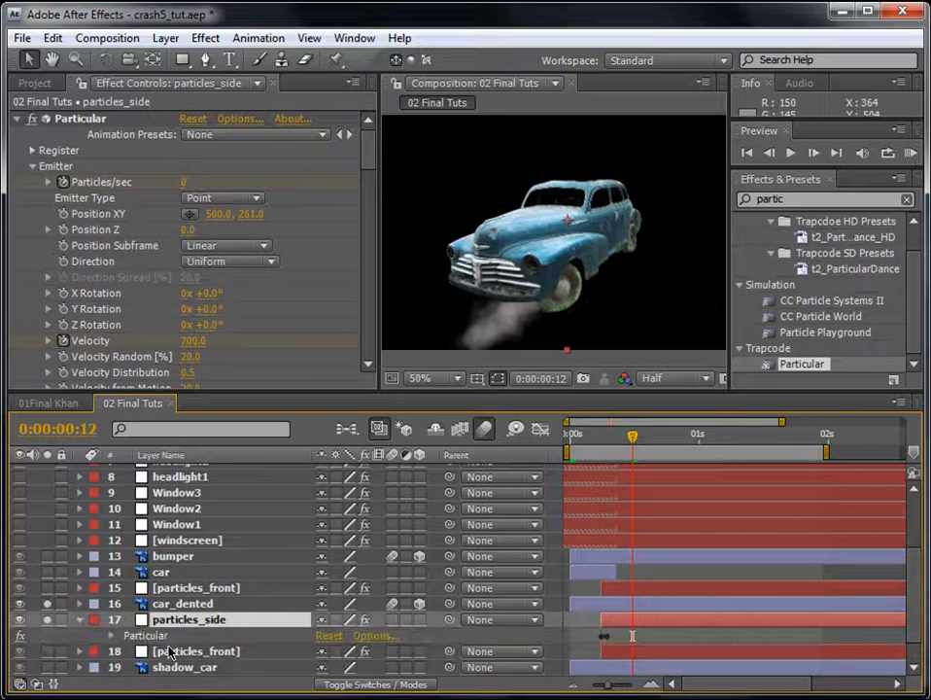
{"action": "double_click", "coordinate": [156, 636]}
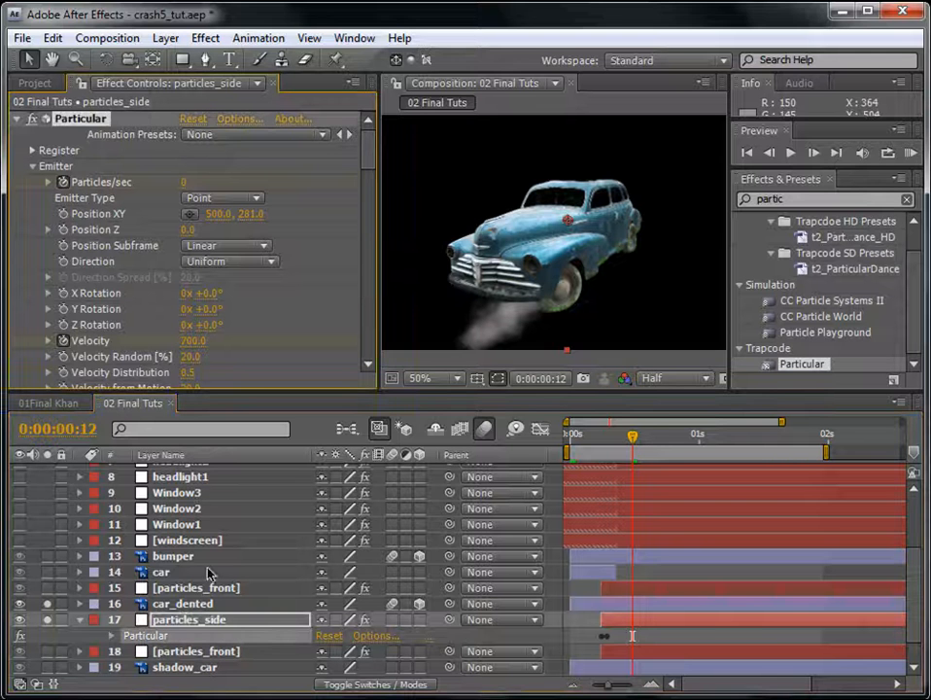
{"action": "left_click_drag", "start_coordinate": [370, 166], "coordinate": [365, 355]}
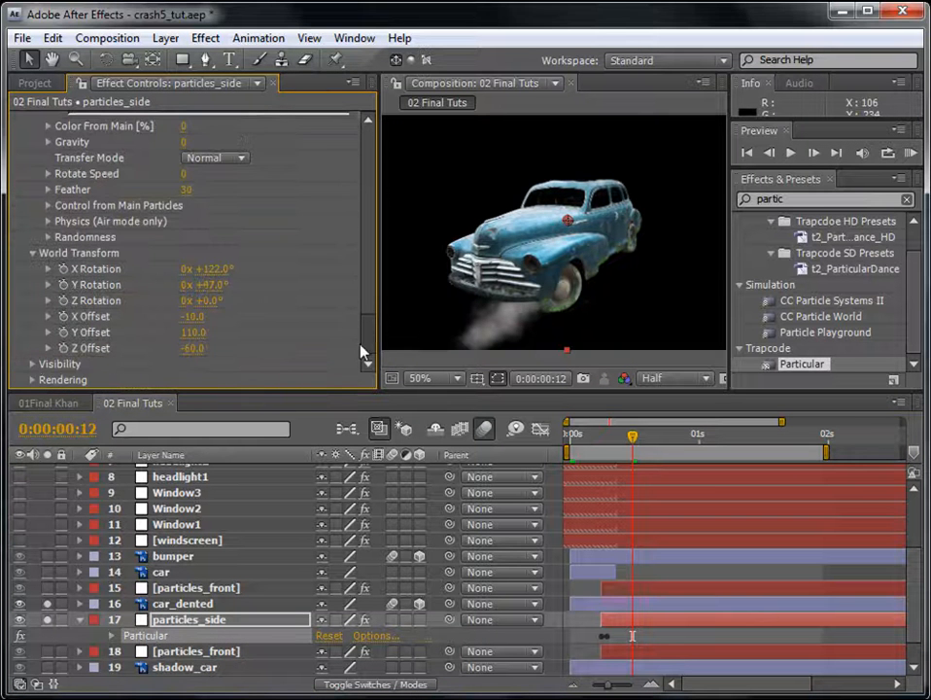
{"action": "left_click_drag", "start_coordinate": [192, 269], "coordinate": [348, 268]}
{"action": "left_click_drag", "start_coordinate": [207, 285], "coordinate": [191, 283]}
{"action": "key", "text": "ctrl+z"}
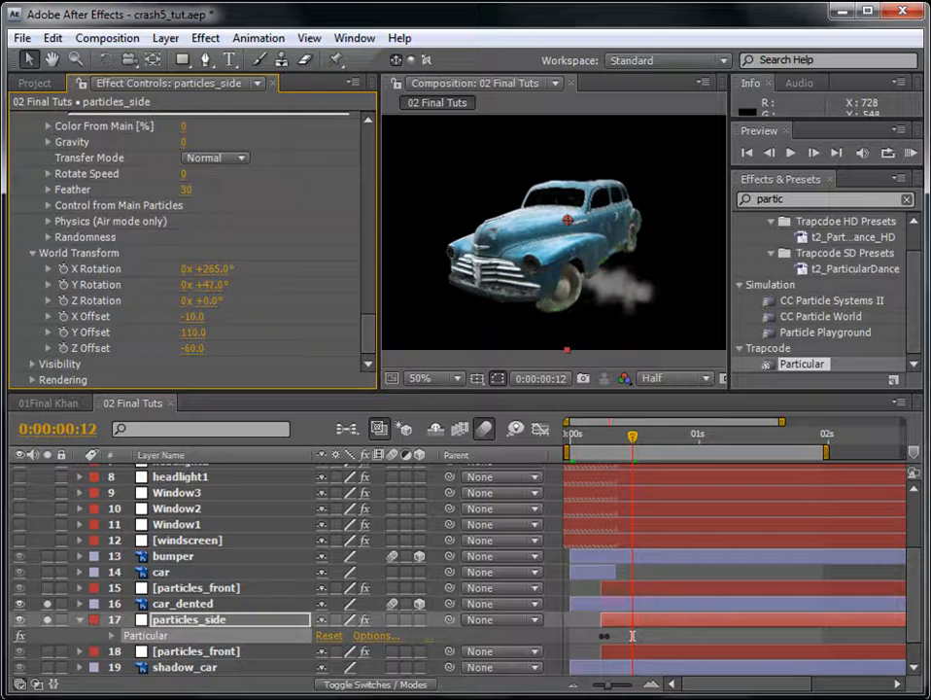
{"action": "left_click", "coordinate": [909, 156]}
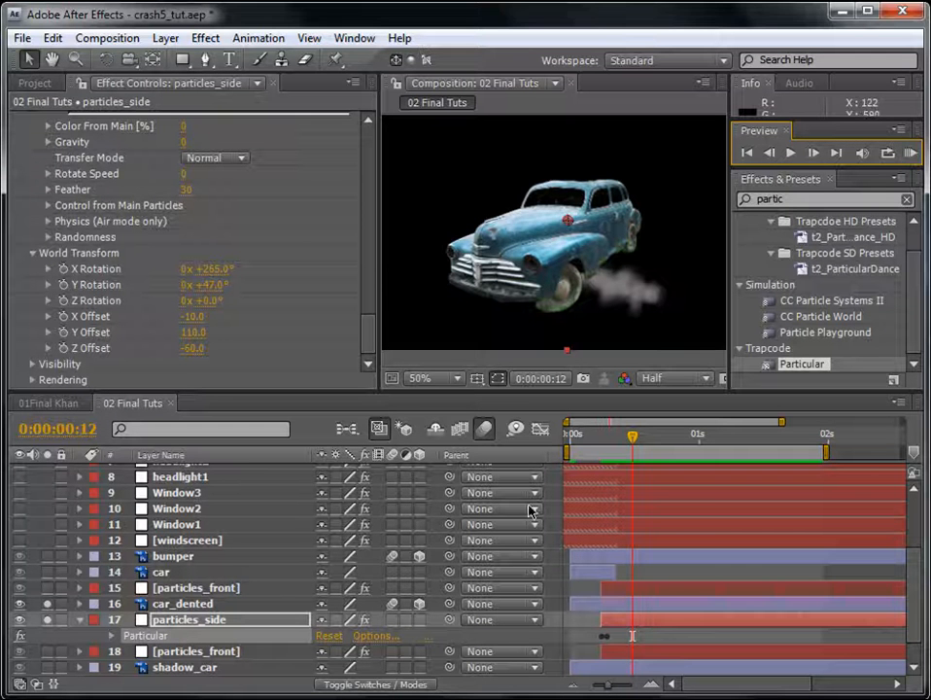
- Set the Aux System Randomness of particles_side to Size 69 and Opacity 68, and preview the side smoke
{"action": "left_click", "coordinate": [370, 350]}
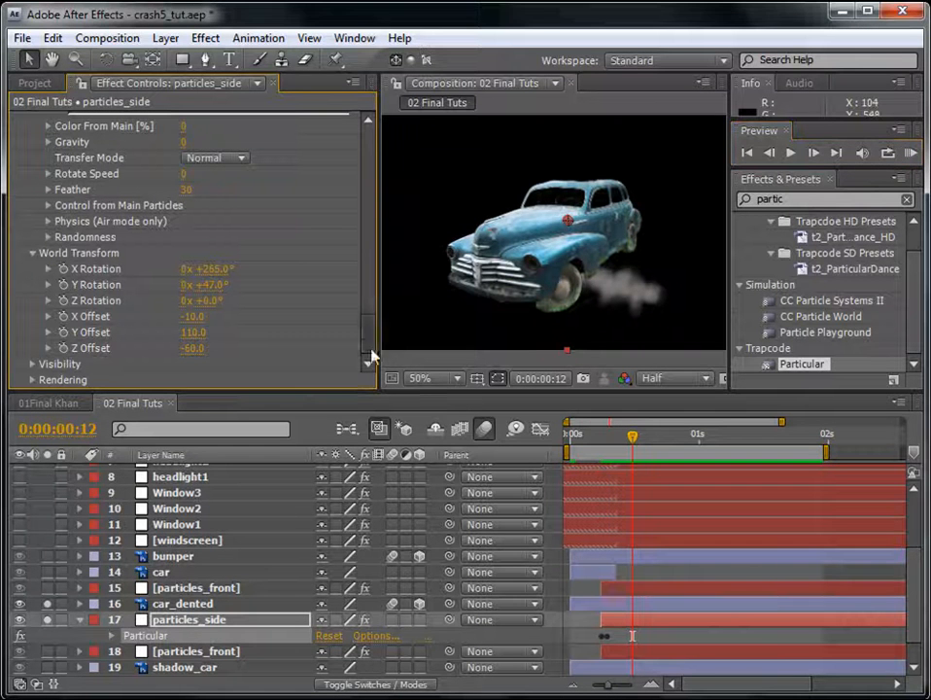
{"action": "left_click", "coordinate": [49, 237]}
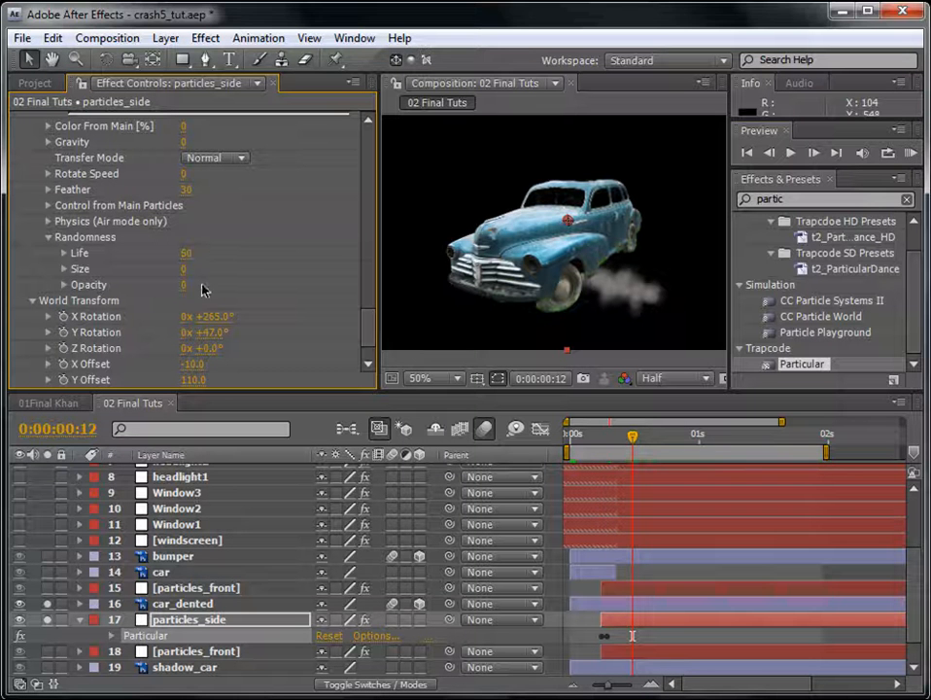
{"action": "left_click_drag", "start_coordinate": [183, 269], "coordinate": [249, 262]}
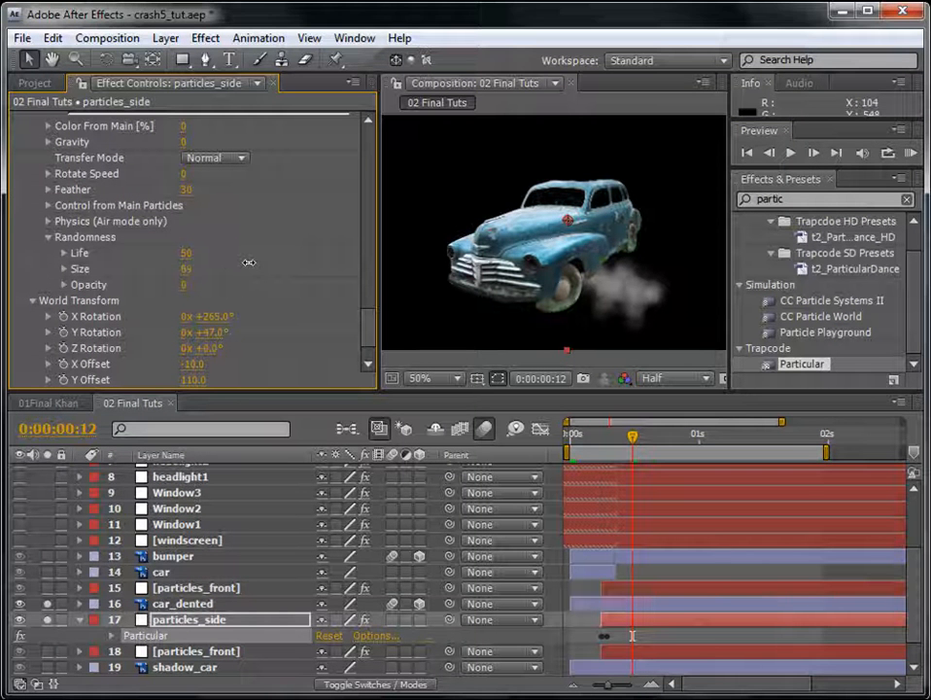
{"action": "left_click_drag", "start_coordinate": [191, 292], "coordinate": [268, 279]}
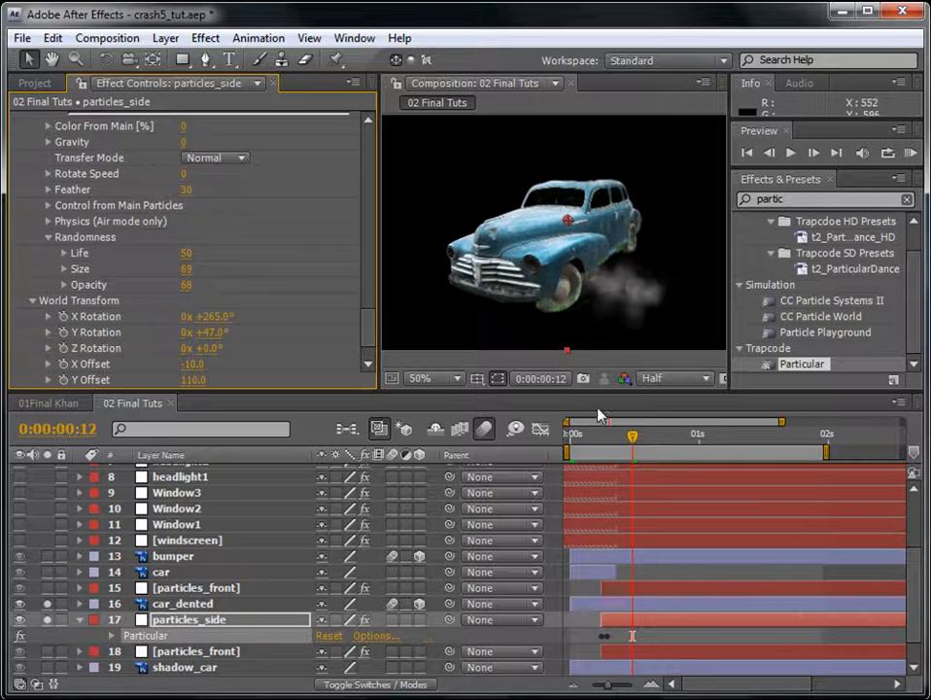
{"action": "left_click", "coordinate": [912, 152]}
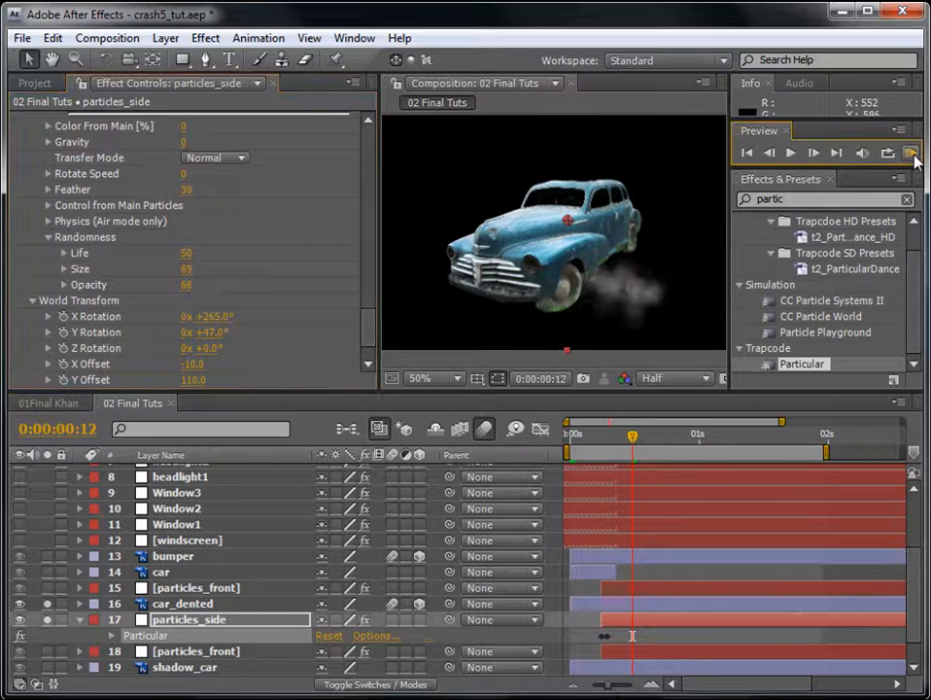
- Preview the side smoke, collapse particles_side, turn off solo for it and car_dented, and preview the full composite
{"action": "left_click", "coordinate": [913, 156]}
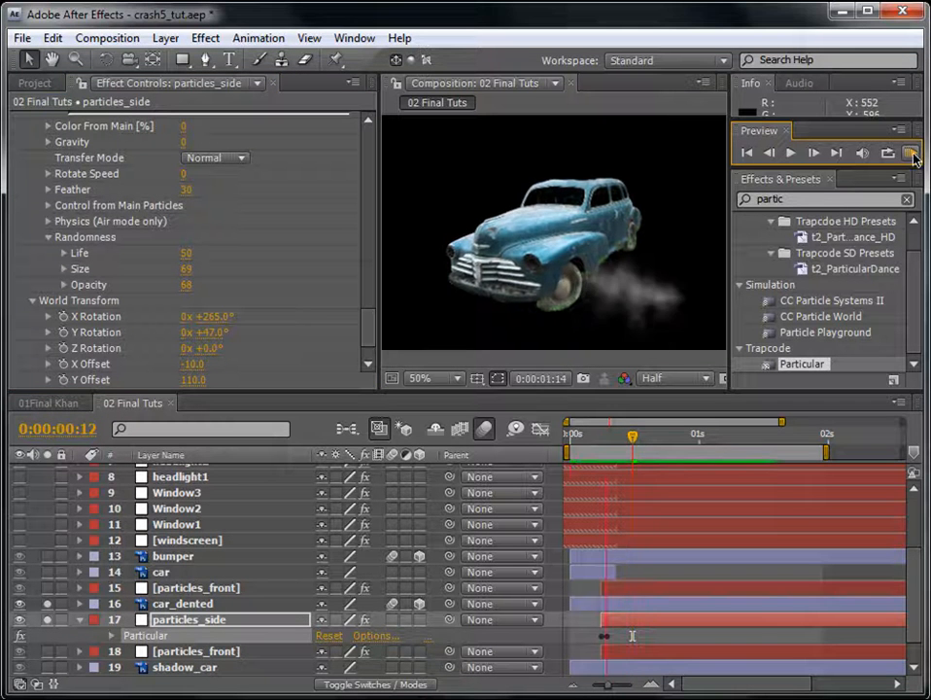
{"action": "left_click", "coordinate": [913, 156]}
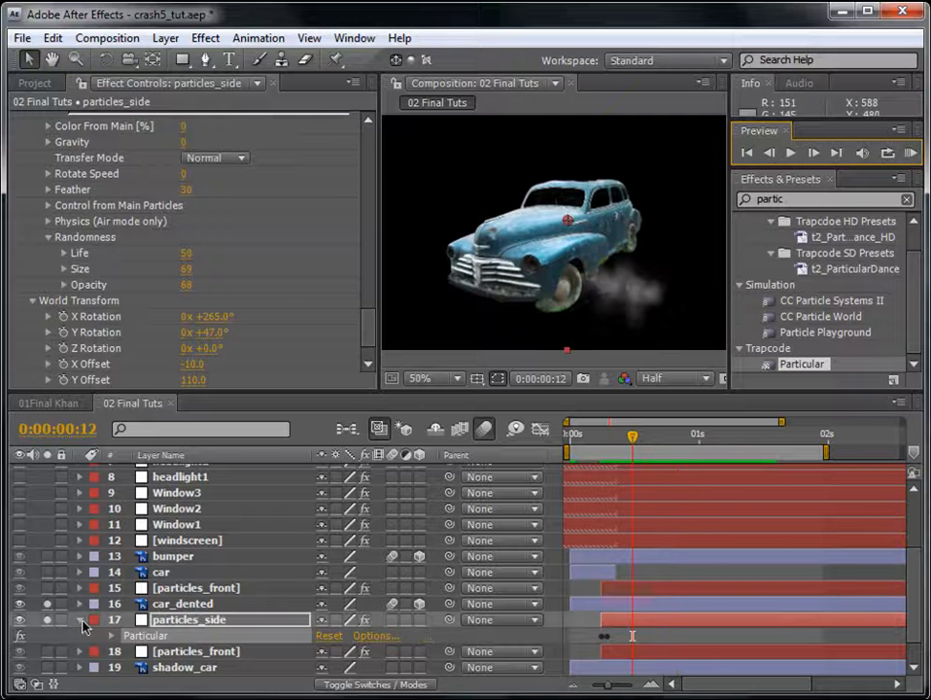
{"action": "left_click", "coordinate": [81, 620]}
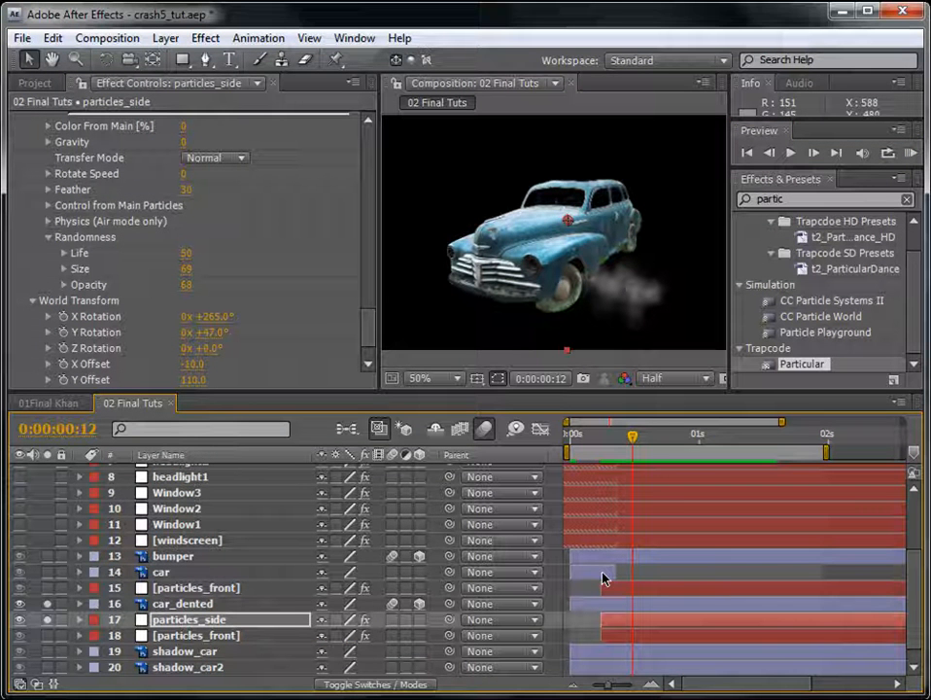
{"action": "left_click_drag", "start_coordinate": [380, 193], "coordinate": [279, 184]}
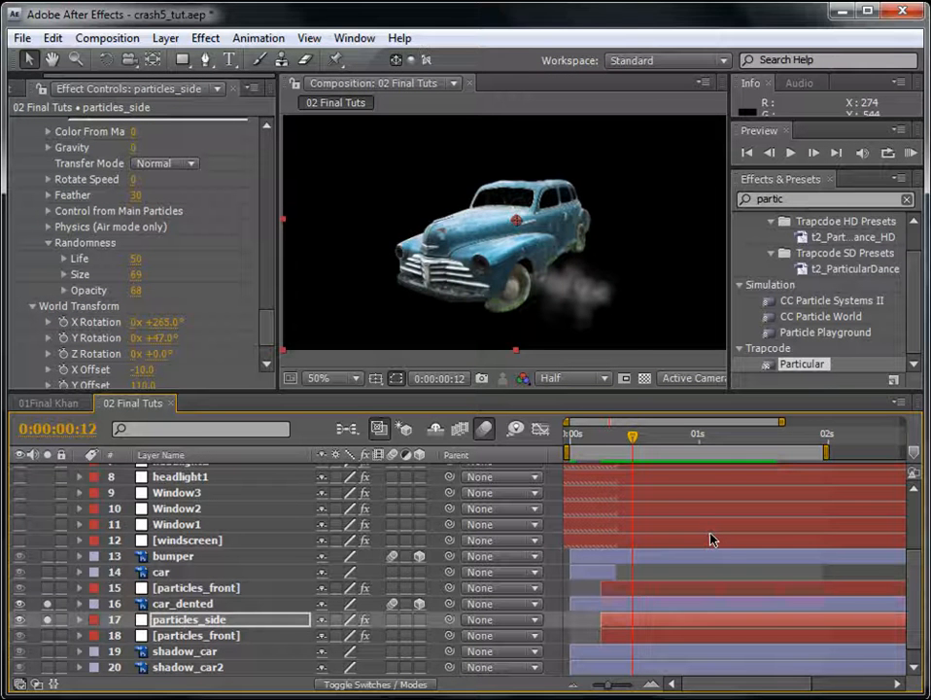
{"action": "left_click_drag", "start_coordinate": [47, 619], "coordinate": [48, 603]}
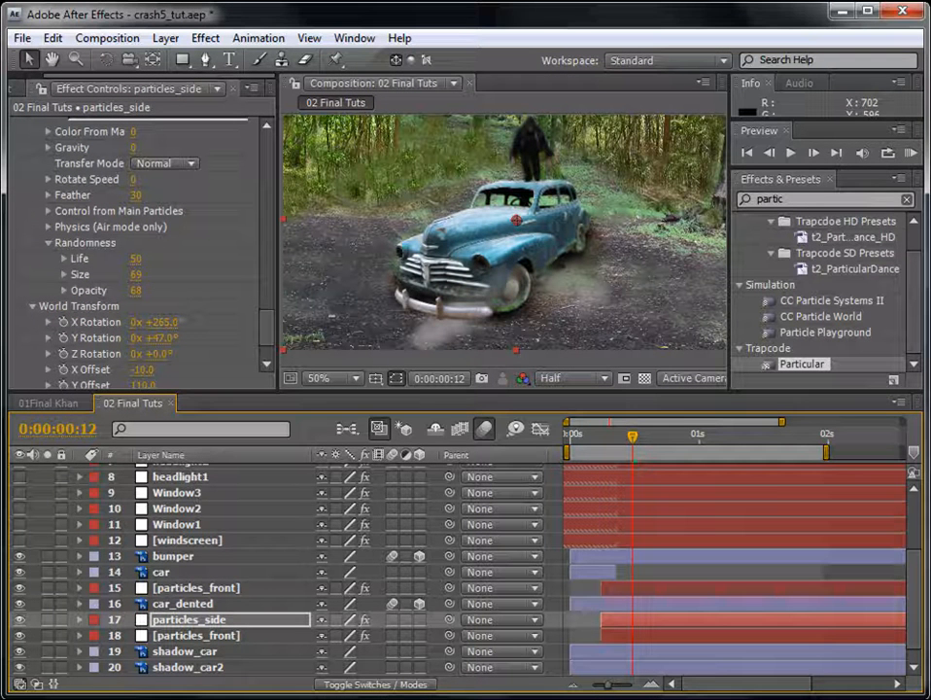
{"action": "left_click", "coordinate": [911, 153]}
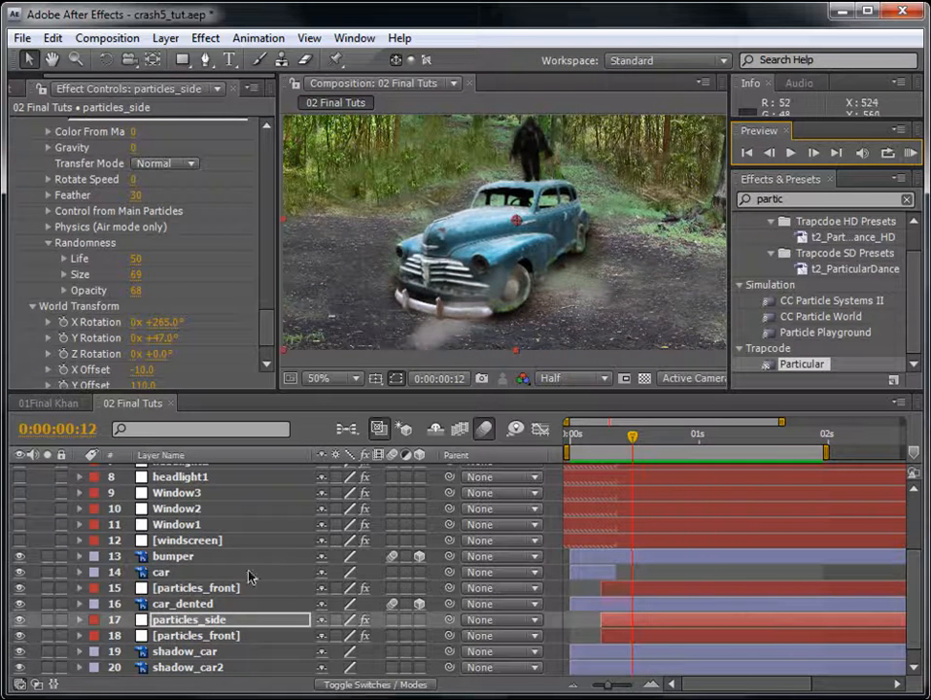
- Duplicate particles_side and set the Physics Air Resistance of the copy to 3
{"action": "left_click", "coordinate": [200, 622]}
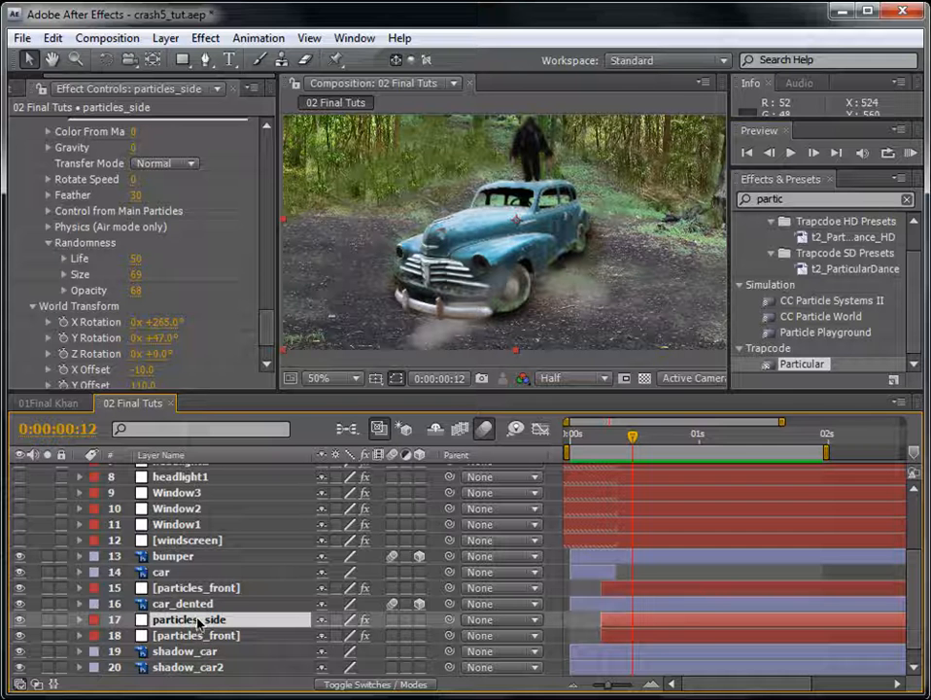
{"action": "key", "text": "ctrl+d"}
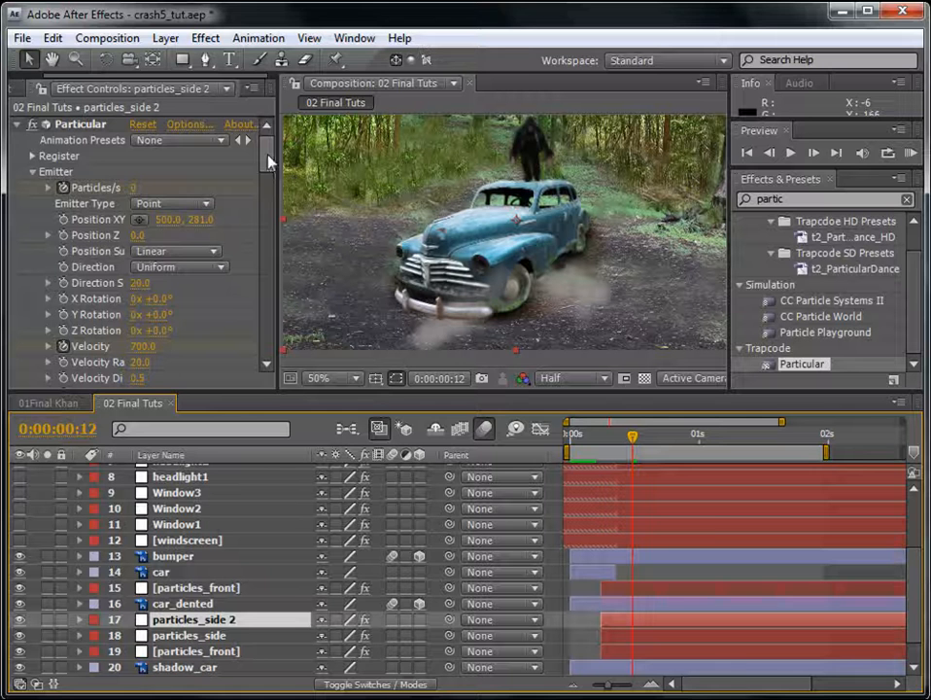
{"action": "left_click_drag", "start_coordinate": [269, 162], "coordinate": [266, 218]}
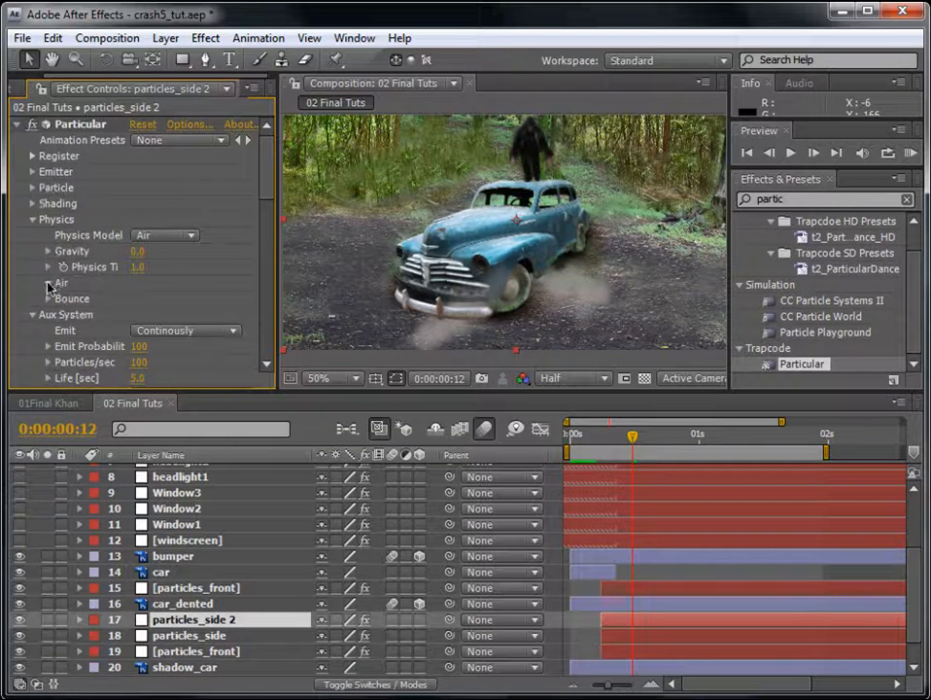
{"action": "left_click", "coordinate": [49, 287]}
{"action": "scroll", "coordinate": [49, 287], "scroll_direction": "down", "scroll_amount": 3}
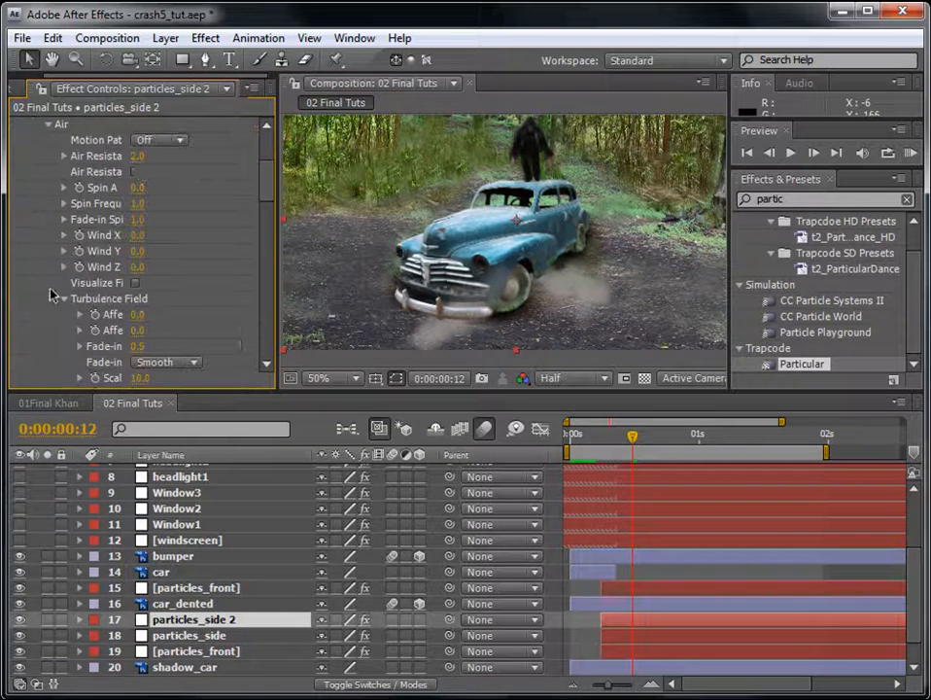
{"action": "left_click", "coordinate": [142, 155]}
{"action": "type", "text": "1"}
{"action": "key", "text": "Return"}
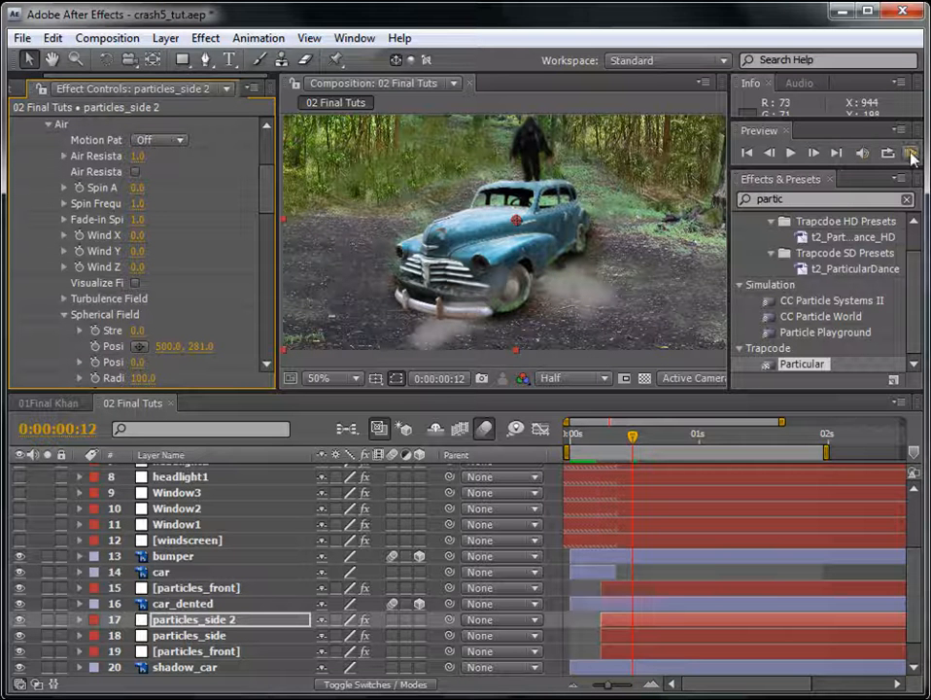
{"action": "left_click", "coordinate": [146, 156]}
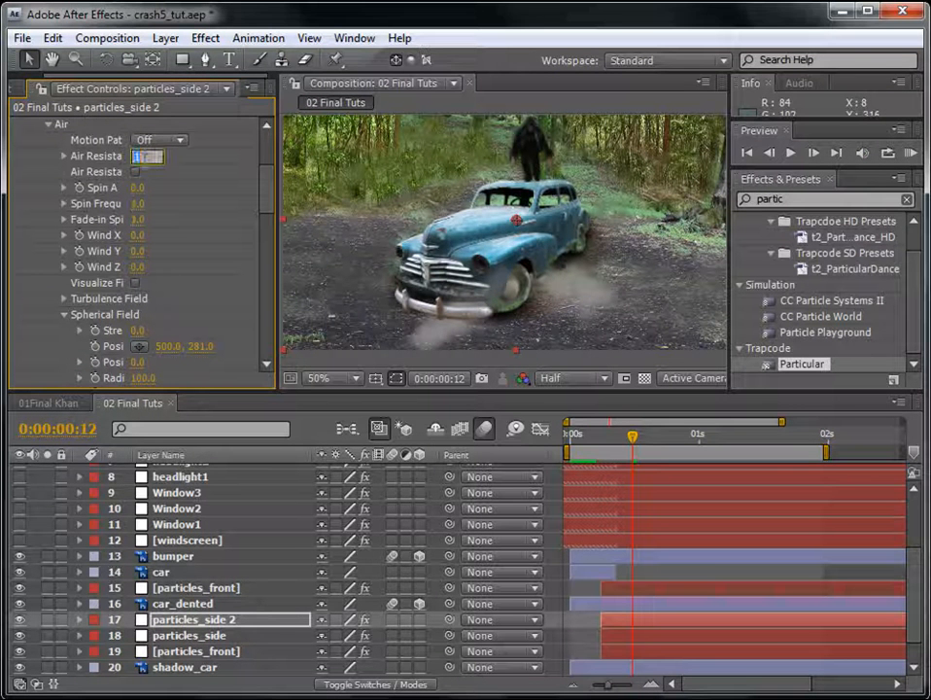
{"action": "type", "text": "3"}
{"action": "key", "text": "Return"}
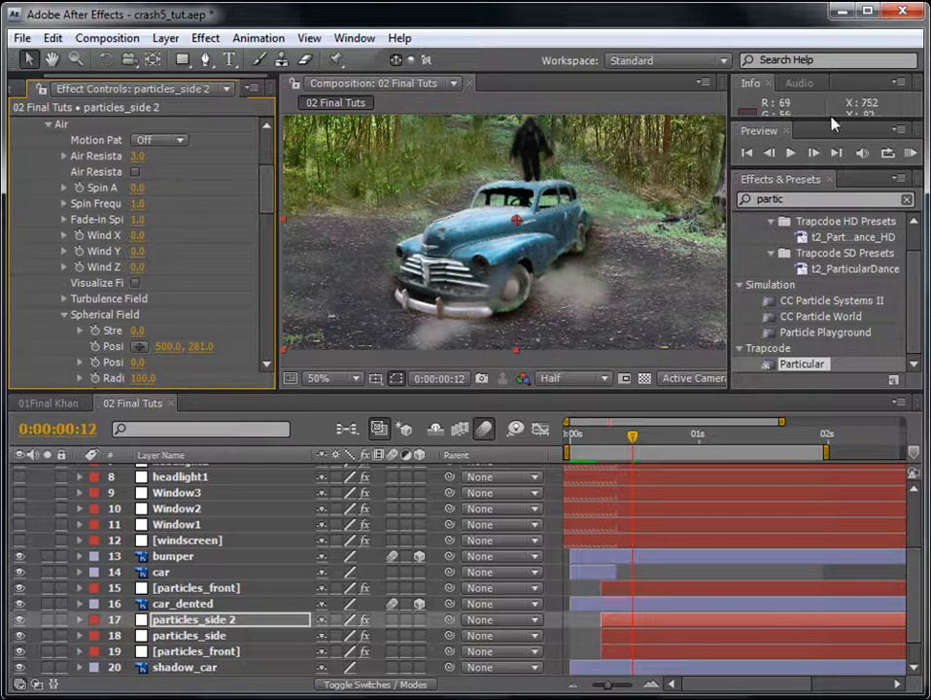
- Move the particles_side 2 layer directly above car_dented and preview the layered side smoke
{"action": "left_click", "coordinate": [906, 153]}
{"action": "key", "text": "ctrl+bracketright"}
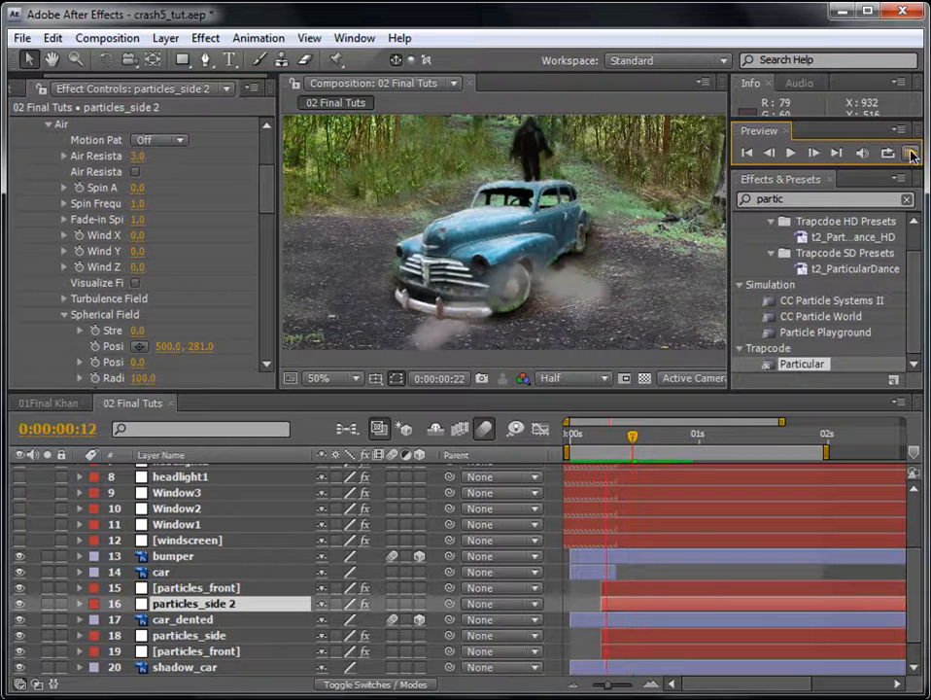
{"action": "left_click", "coordinate": [912, 156]}
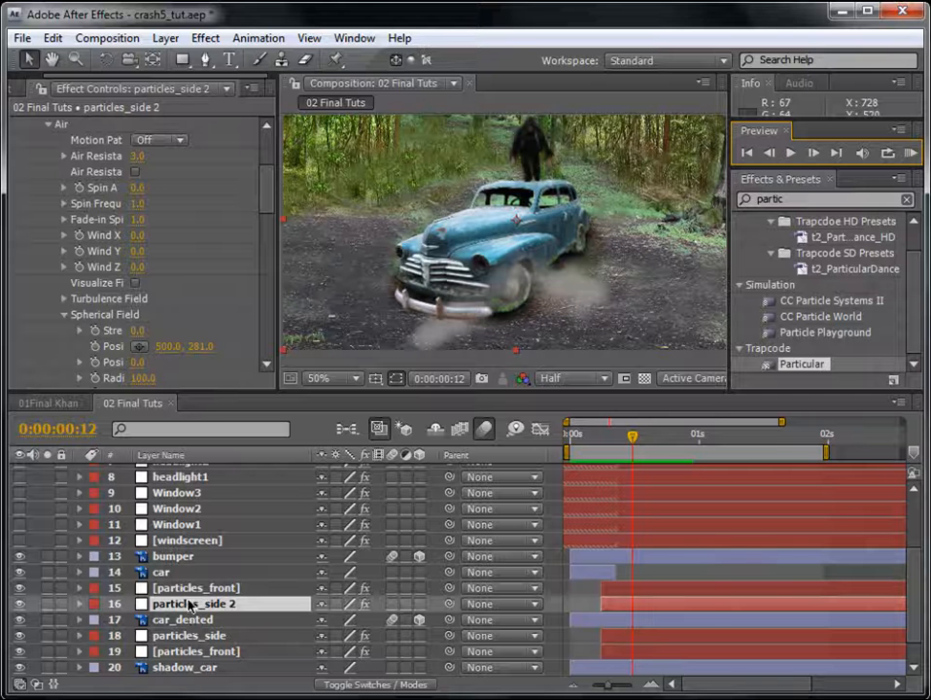
- Set the birth color of the Aux System Color over Life gradient on particles_side 2 to E9E7E7, and preview the smoke
{"action": "key", "text": "e"}
{"action": "double_click", "coordinate": [153, 620]}
{"action": "left_click_drag", "start_coordinate": [265, 153], "coordinate": [264, 303]}
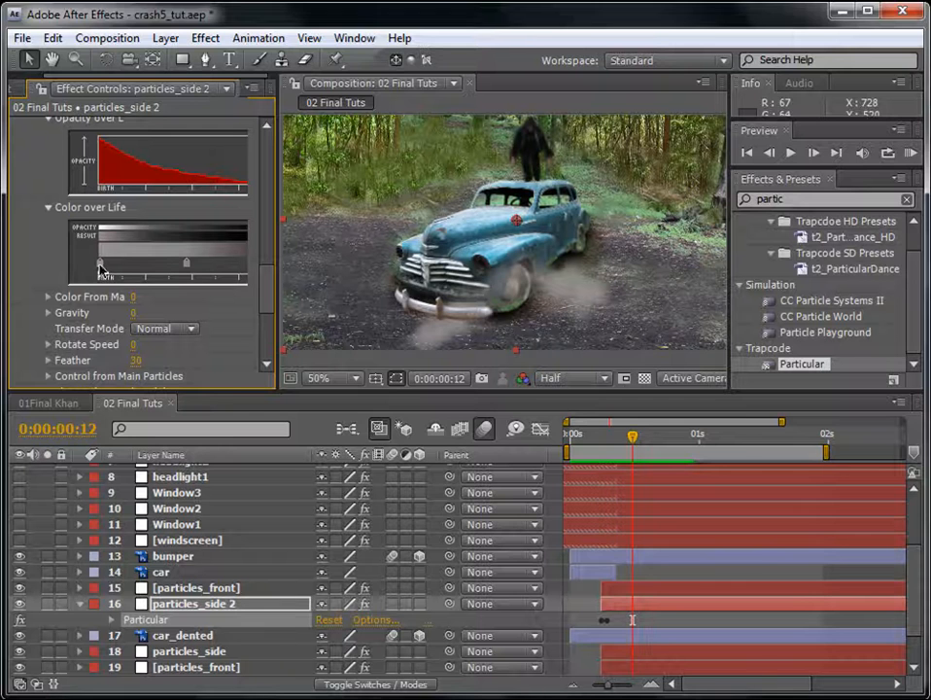
{"action": "double_click", "coordinate": [100, 269]}
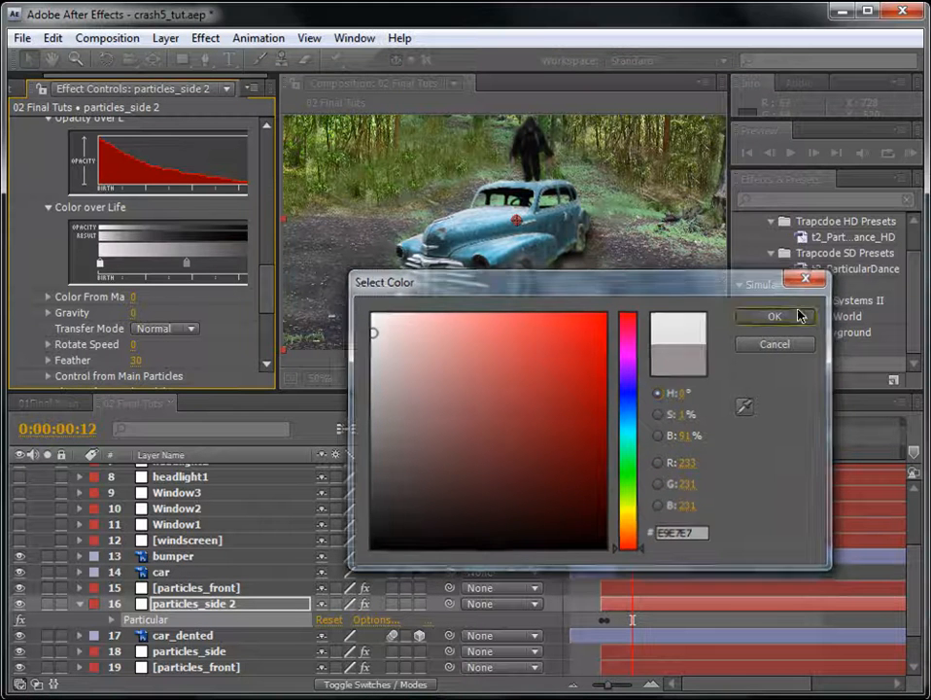
{"action": "left_click", "coordinate": [798, 316]}
{"action": "left_click", "coordinate": [911, 152]}
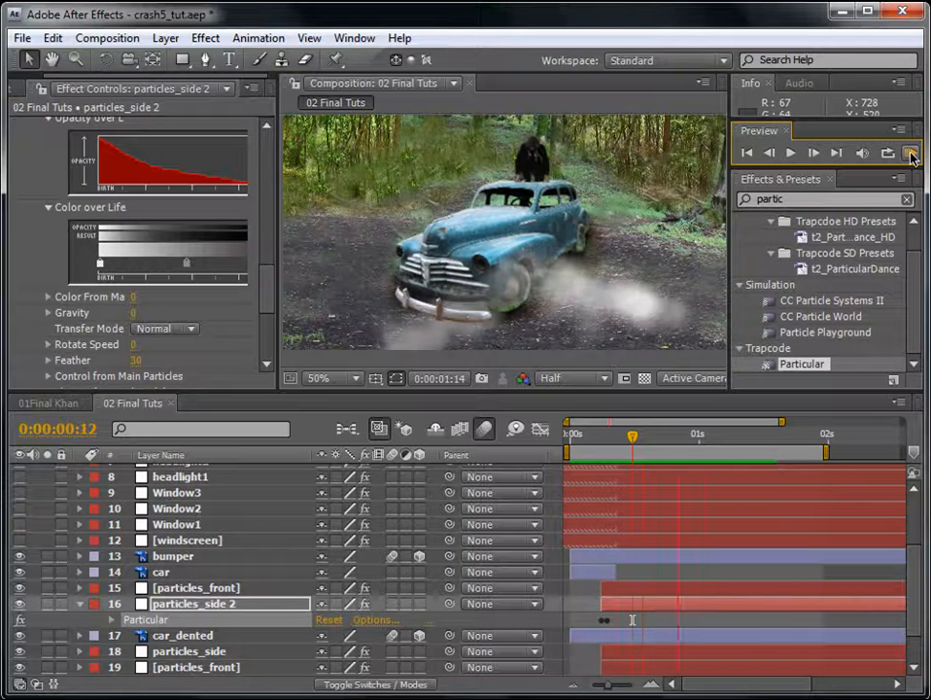
- Darken the death color of the Color over Life gradient on particles_side, and collapse particles_side 2
{"action": "left_click_drag", "start_coordinate": [280, 292], "coordinate": [340, 287]}
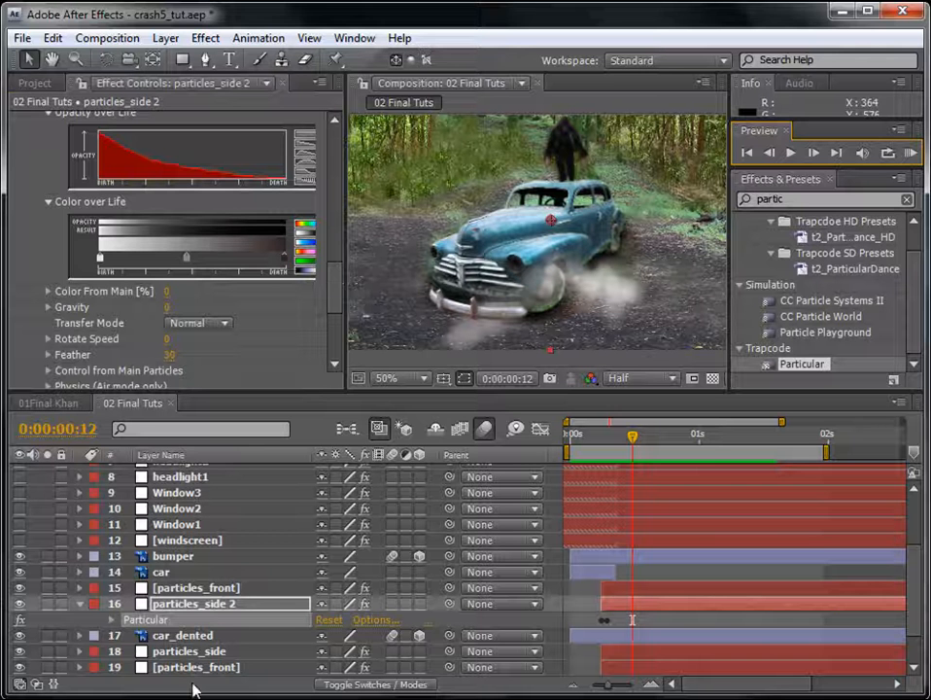
{"action": "left_click", "coordinate": [190, 651]}
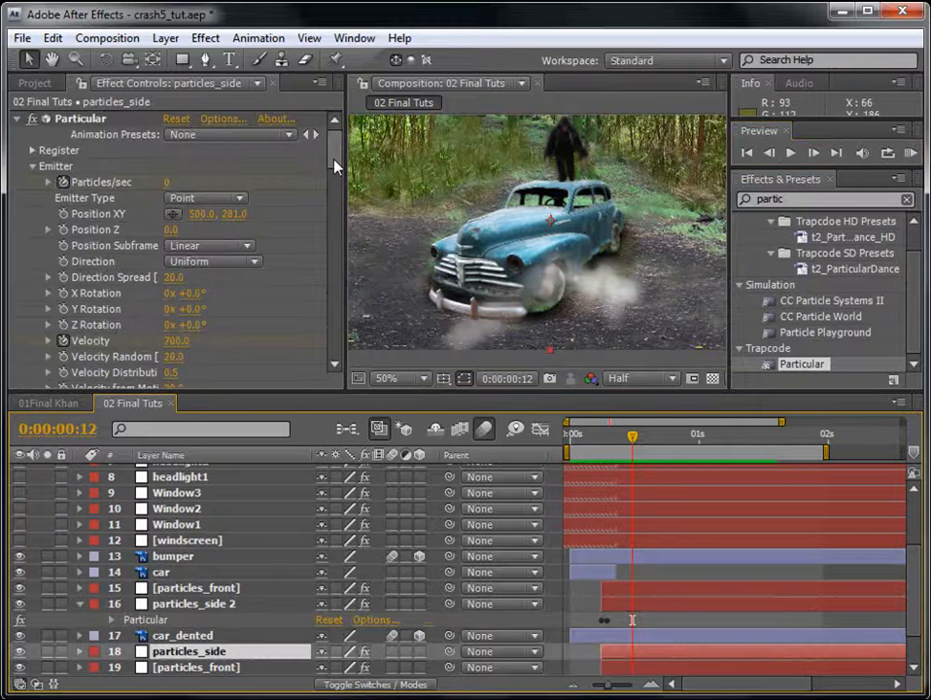
{"action": "scroll", "coordinate": [255, 155], "scroll_direction": "down", "scroll_amount": 15}
{"action": "scroll", "coordinate": [352, 285], "scroll_direction": "down", "scroll_amount": 5}
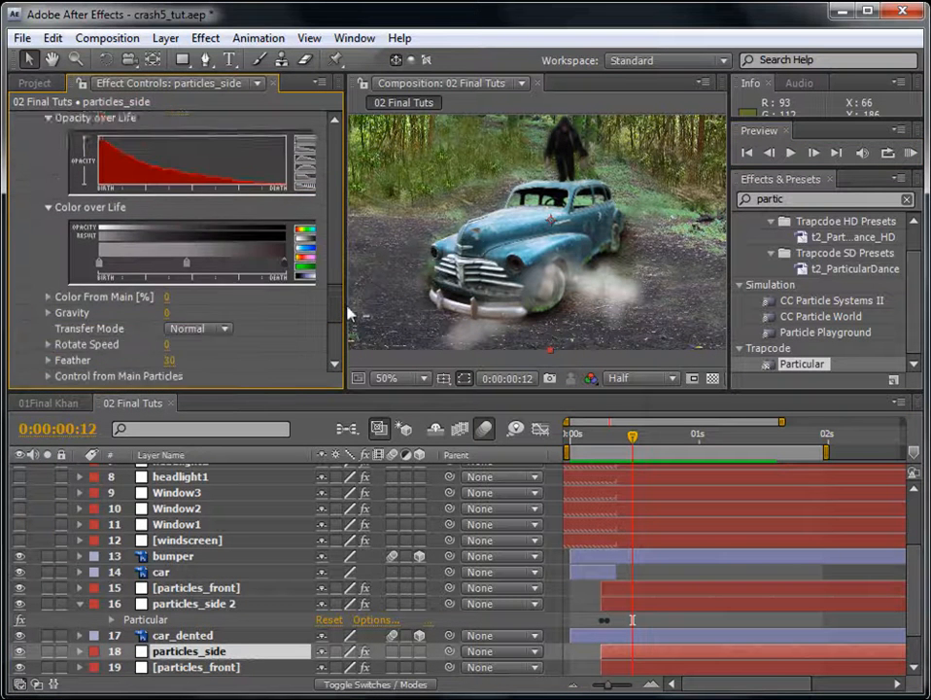
{"action": "double_click", "coordinate": [282, 239]}
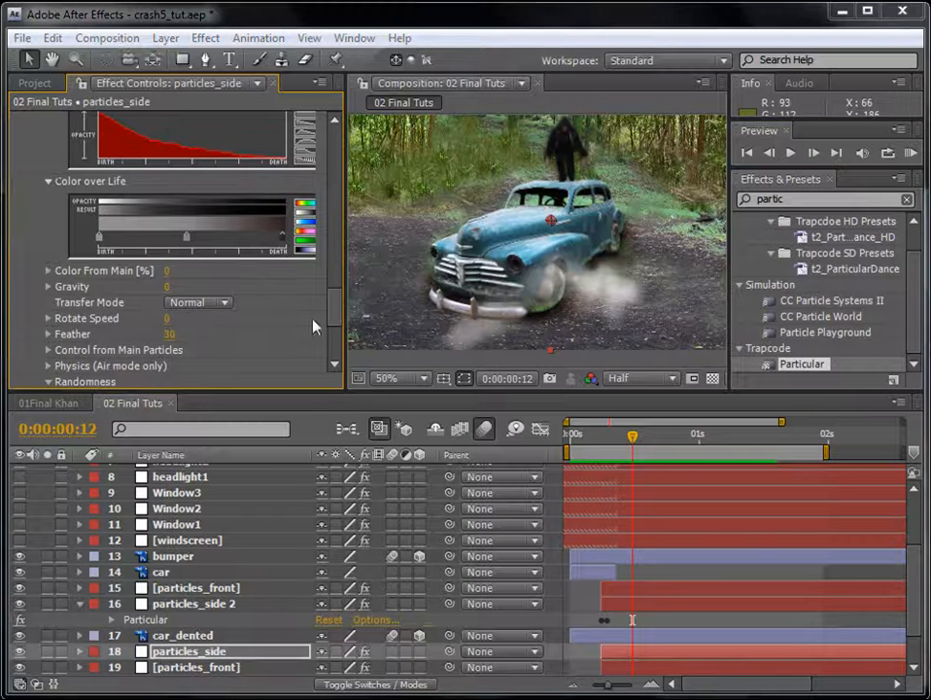
{"action": "left_click", "coordinate": [774, 317]}
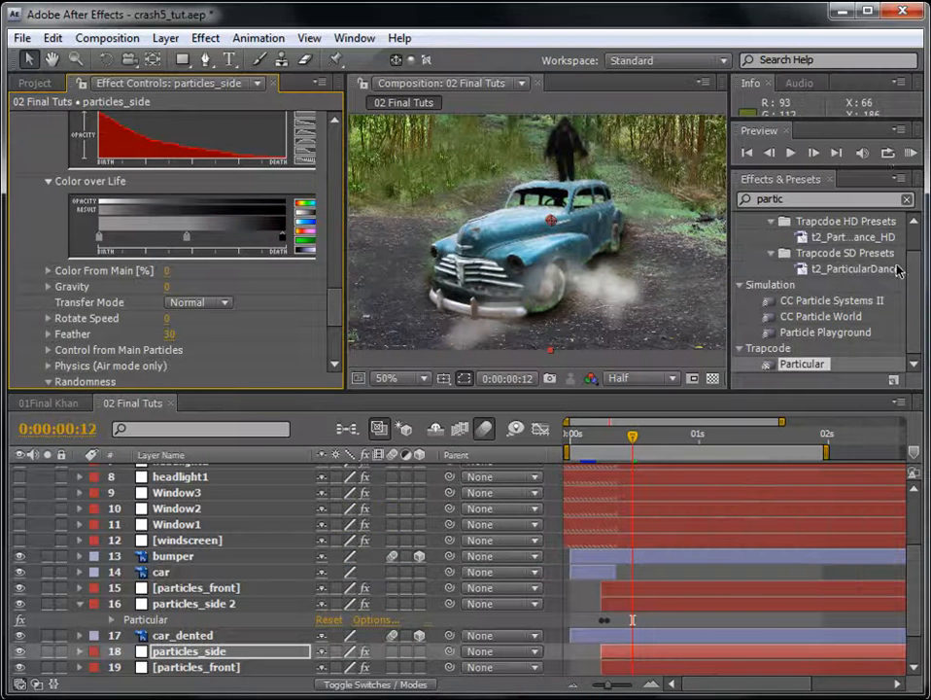
{"action": "left_click", "coordinate": [79, 603]}
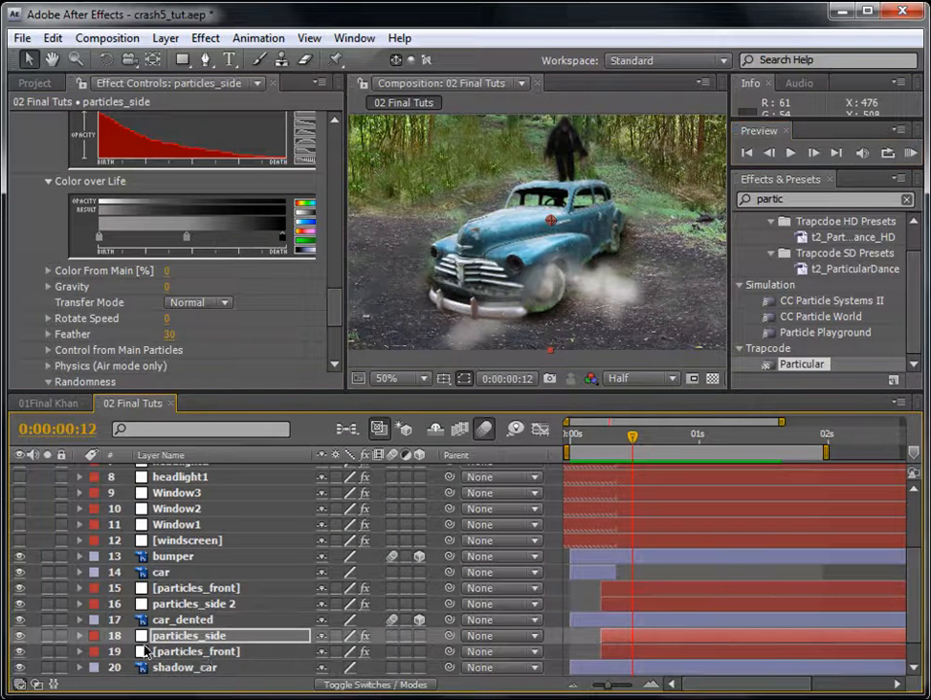
- Duplicate the particles_side layer and rename the copy particles_sideother
{"action": "left_click", "coordinate": [205, 638]}
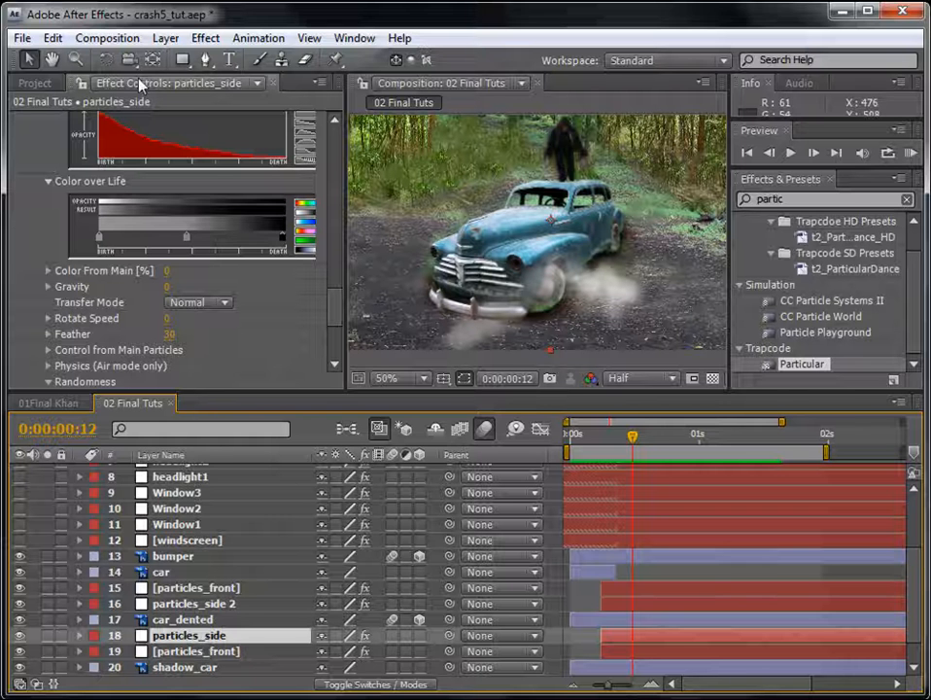
{"action": "left_click", "coordinate": [53, 37]}
{"action": "left_click", "coordinate": [117, 238]}
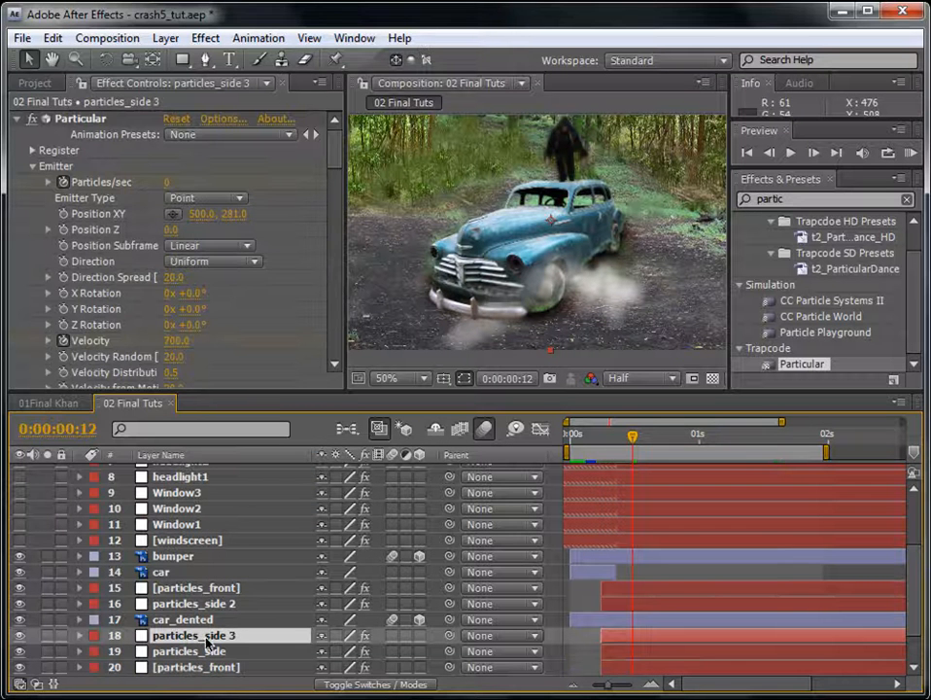
{"action": "key", "text": "Return"}
{"action": "double_click", "coordinate": [234, 636]}
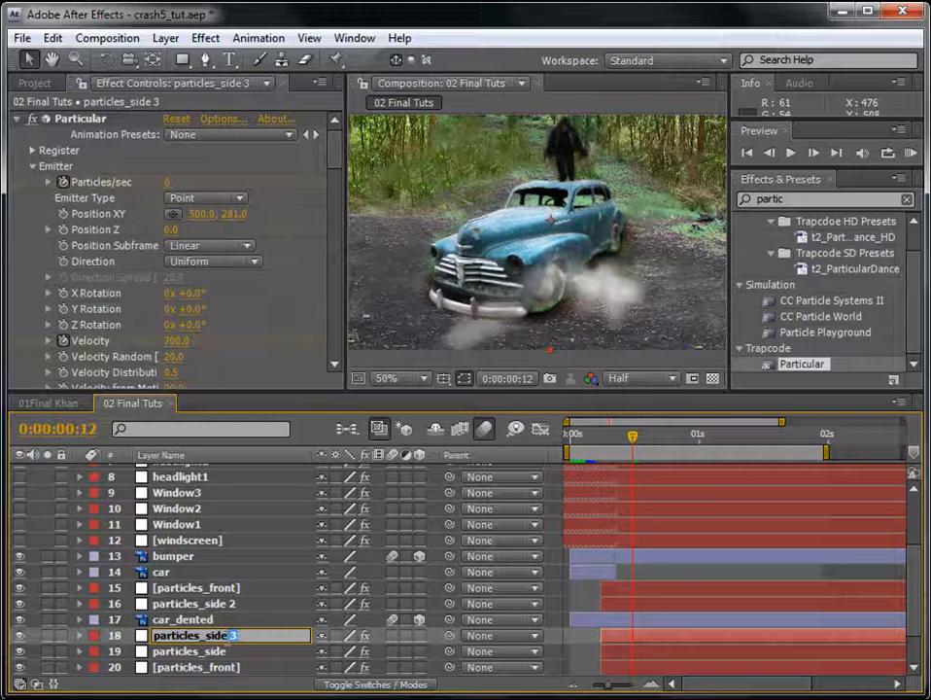
{"action": "type", "text": "ther"}
{"action": "key", "text": "Return"}
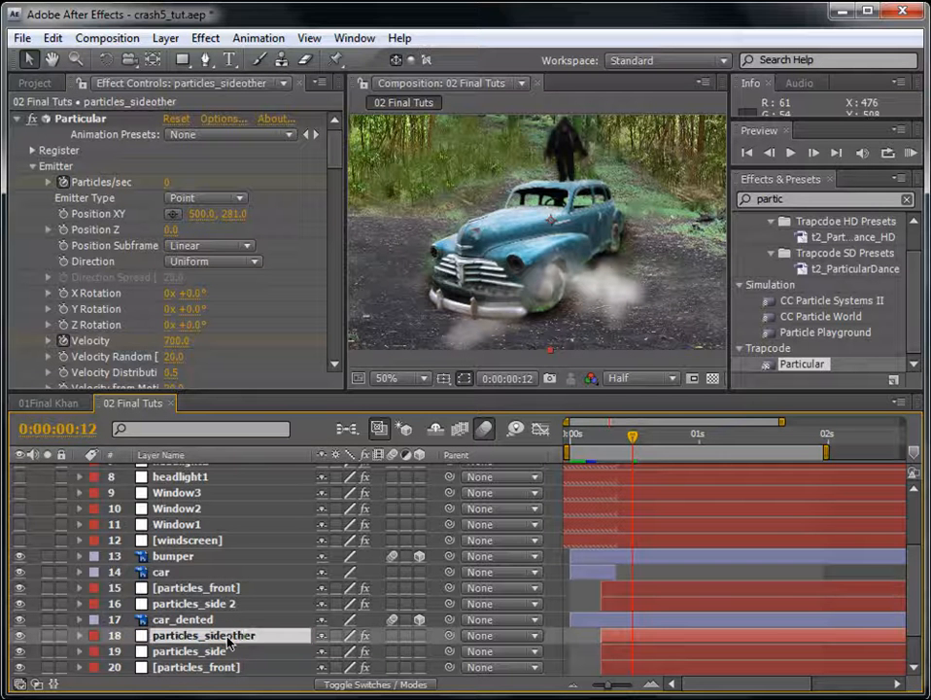
- Set the World Transform of particles_sideother to X Rotation 1x +68°, Y Rotation 89° and Z Rotation -14°
{"action": "key", "text": "e"}
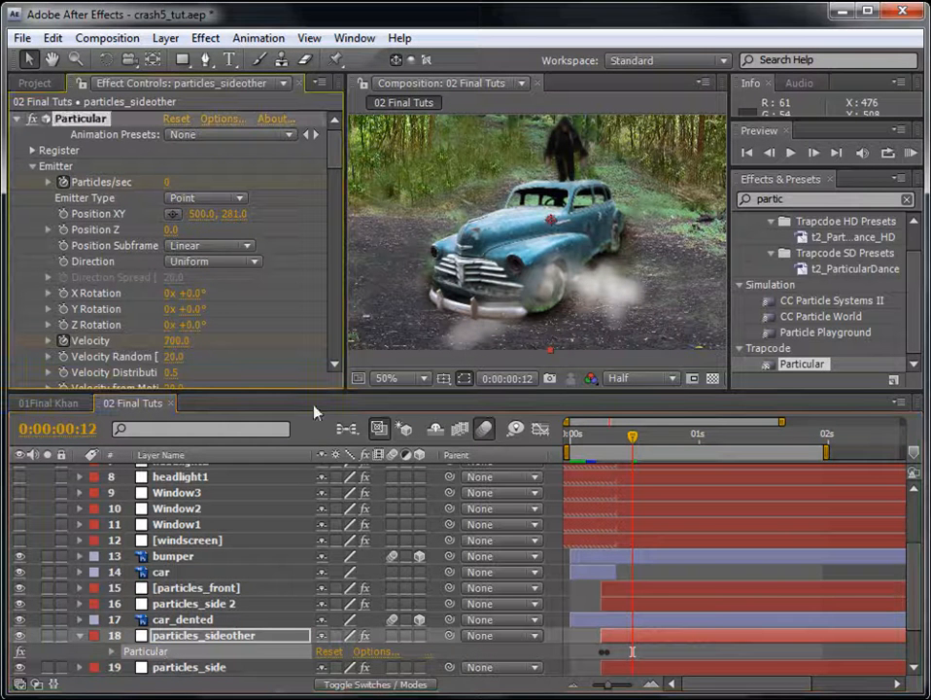
{"action": "left_click_drag", "start_coordinate": [330, 158], "coordinate": [332, 362]}
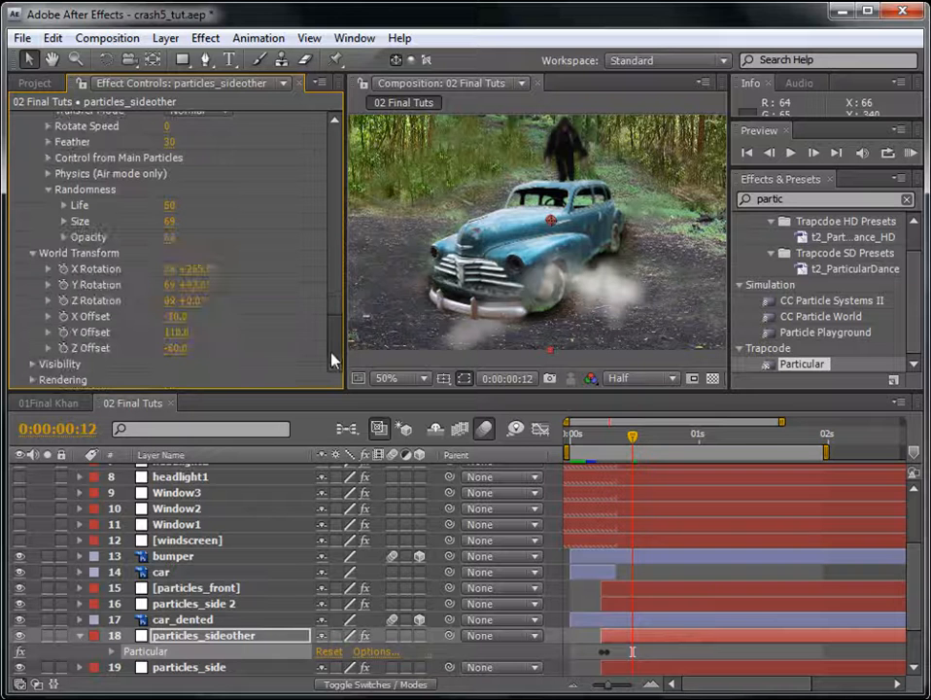
{"action": "left_click_drag", "start_coordinate": [194, 268], "coordinate": [242, 271]}
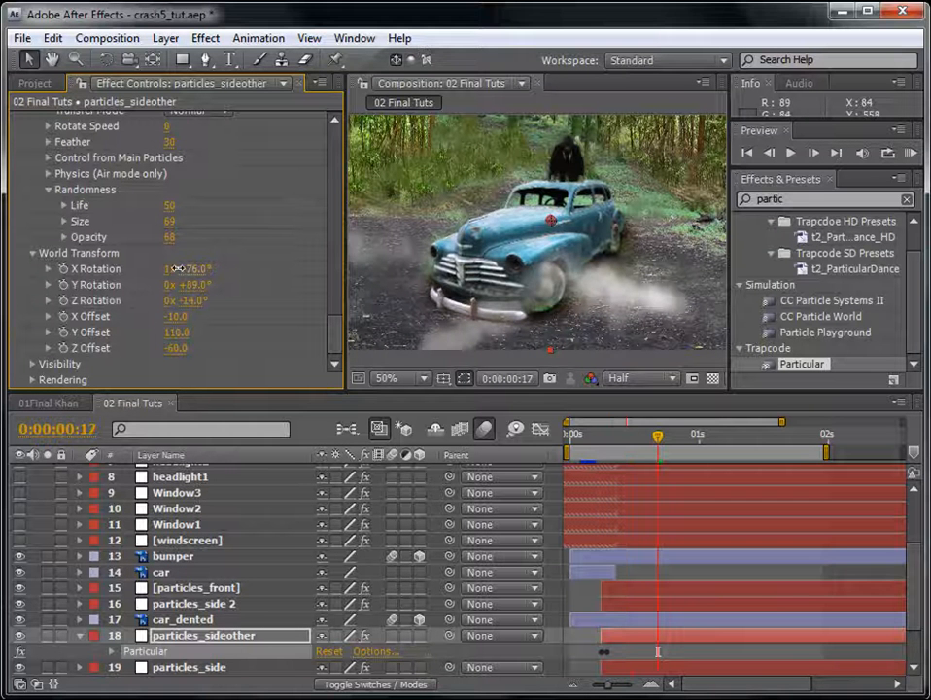
{"action": "mouse_move", "coordinate": [178, 268]}
{"action": "left_mouse_down"}
{"action": "mouse_move", "coordinate": [156, 268]}
{"action": "mouse_move", "coordinate": [177, 269]}
{"action": "left_mouse_up"}
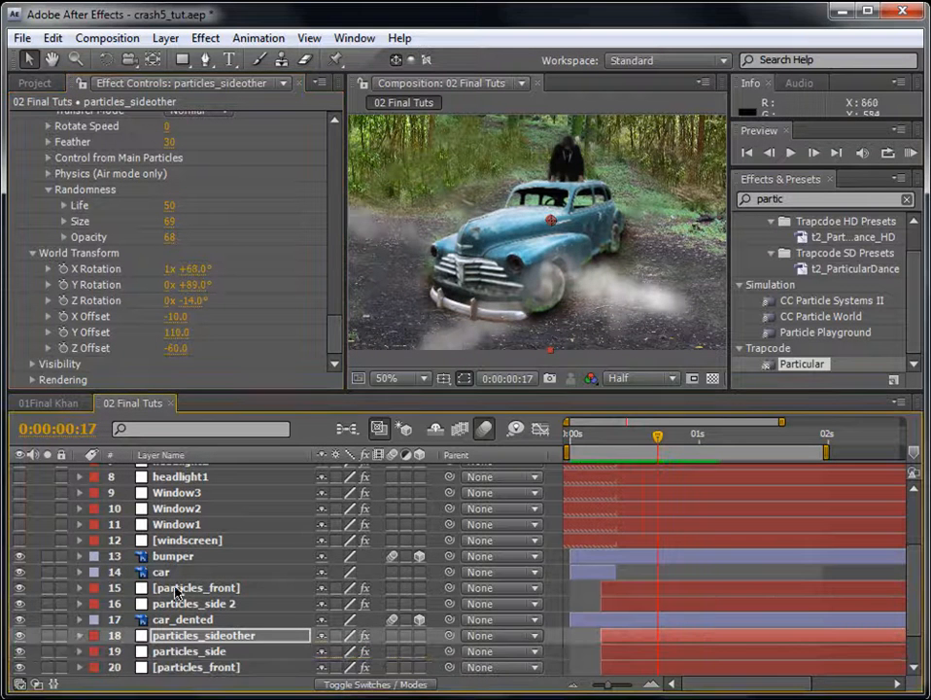
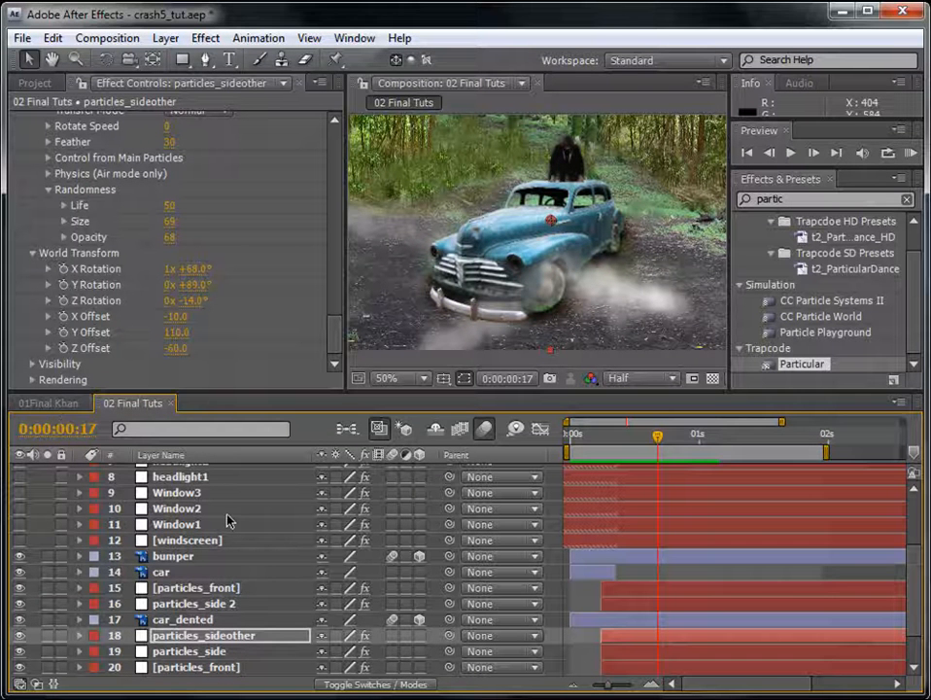
- Create a new white comp-size solid named cc particle
{"action": "left_click", "coordinate": [165, 38]}
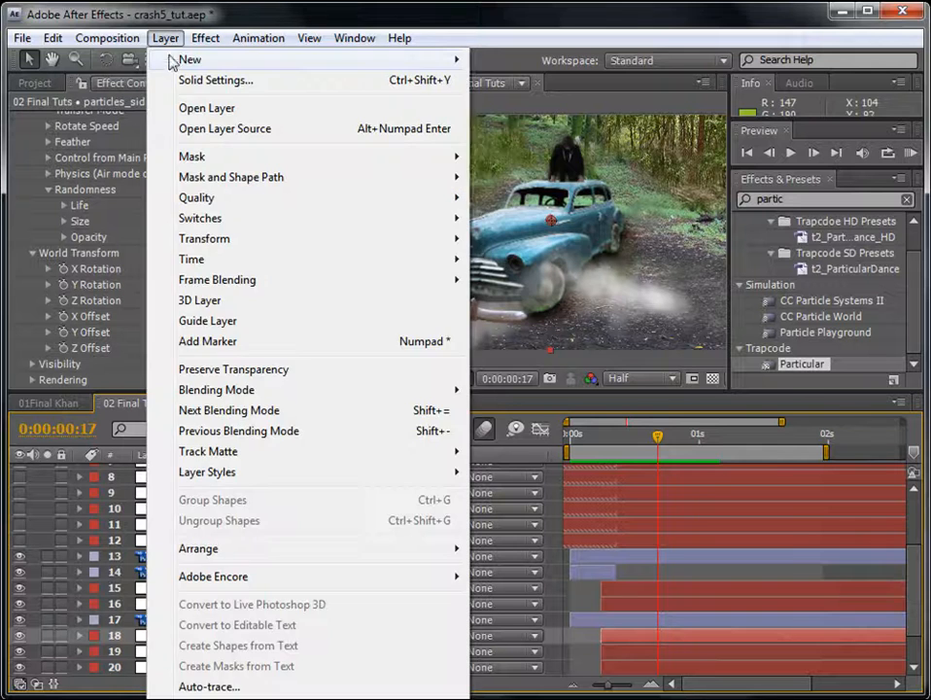
{"action": "mouse_move", "coordinate": [162, 58]}
{"action": "left_click", "coordinate": [524, 80]}
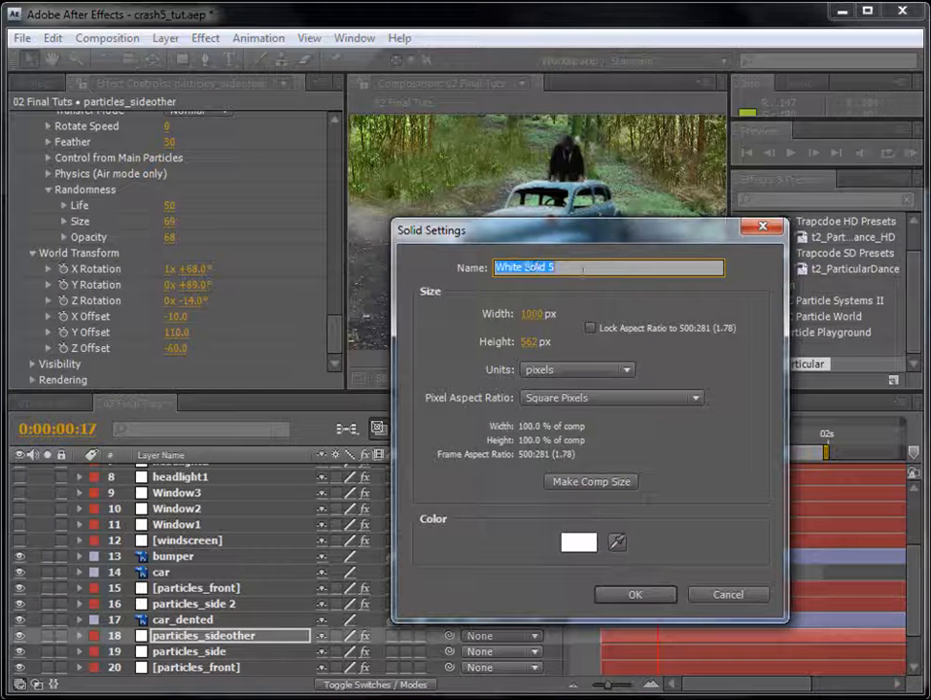
{"action": "type", "text": "cc particle"}
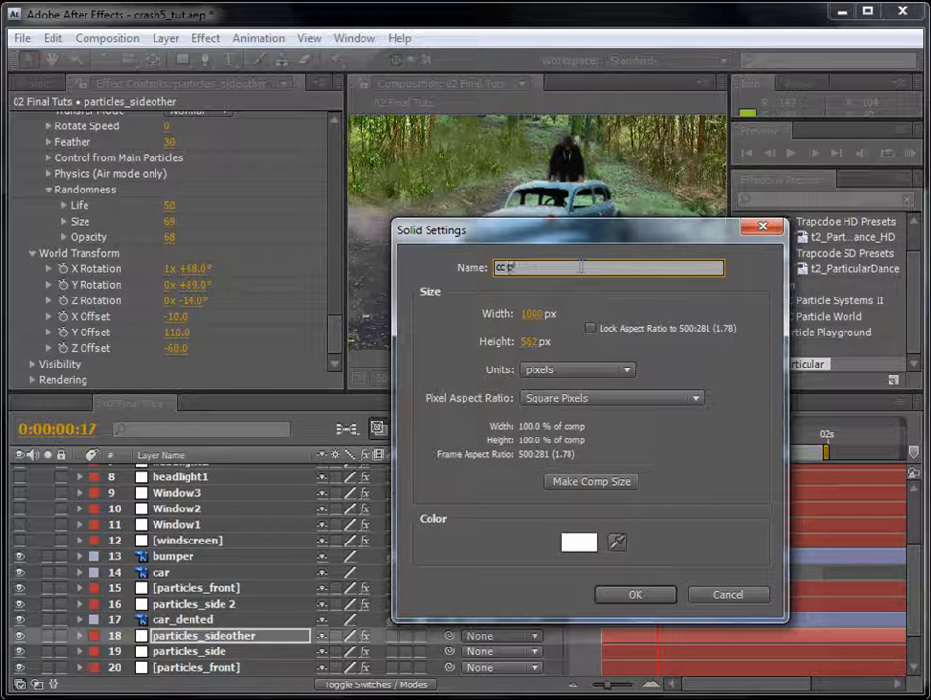
{"action": "left_click", "coordinate": [630, 594]}
- Apply CC Particle World to the cc particle layer and set its Grid to Off
{"action": "left_click", "coordinate": [768, 198]}
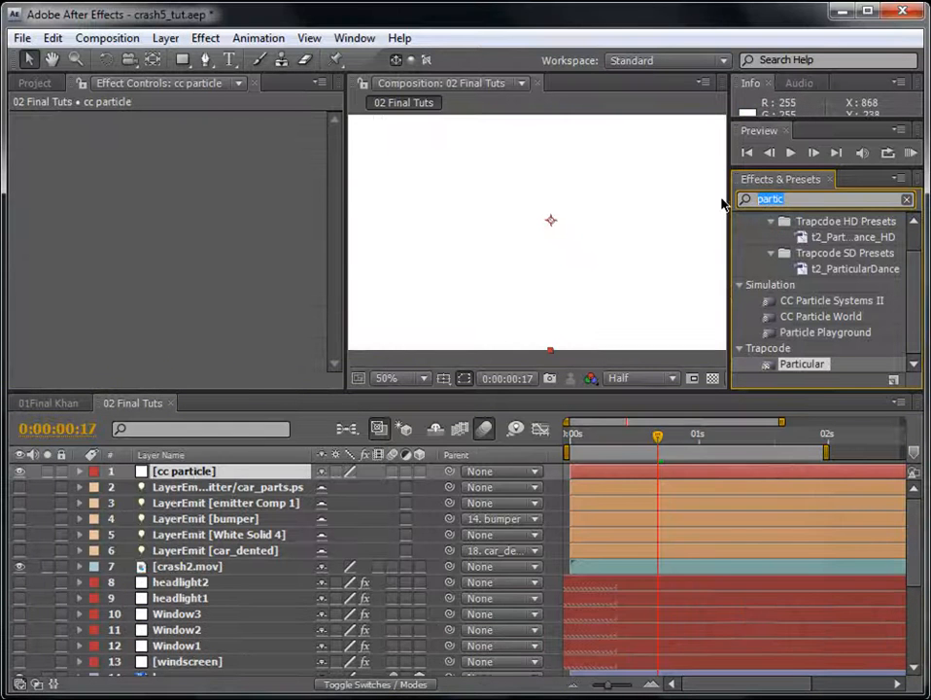
{"action": "type", "text": "cc"}
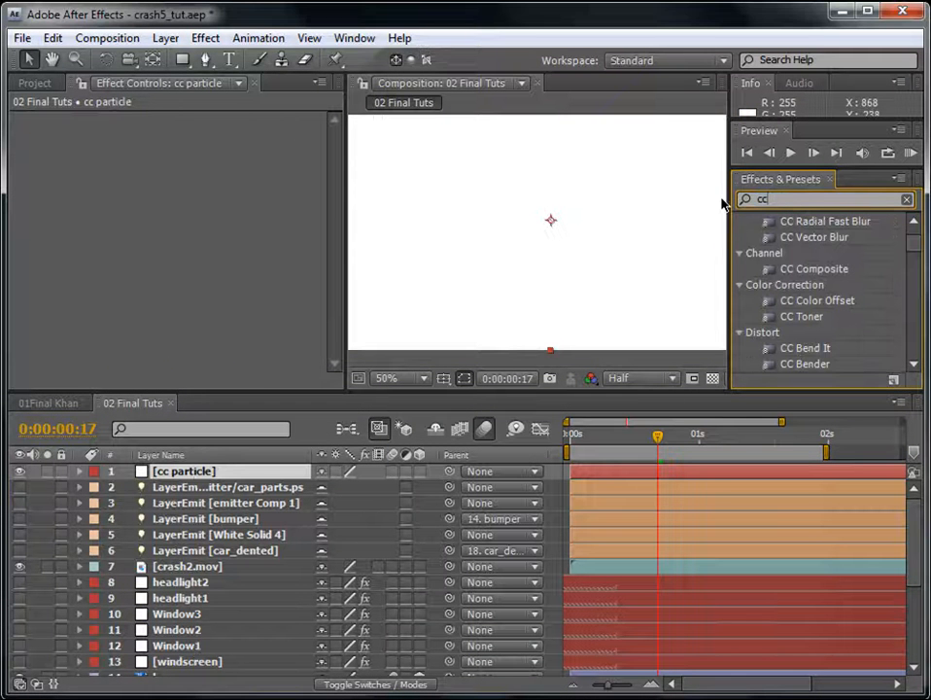
{"action": "type", "text": " par"}
{"action": "left_click_drag", "start_coordinate": [776, 255], "coordinate": [659, 474]}
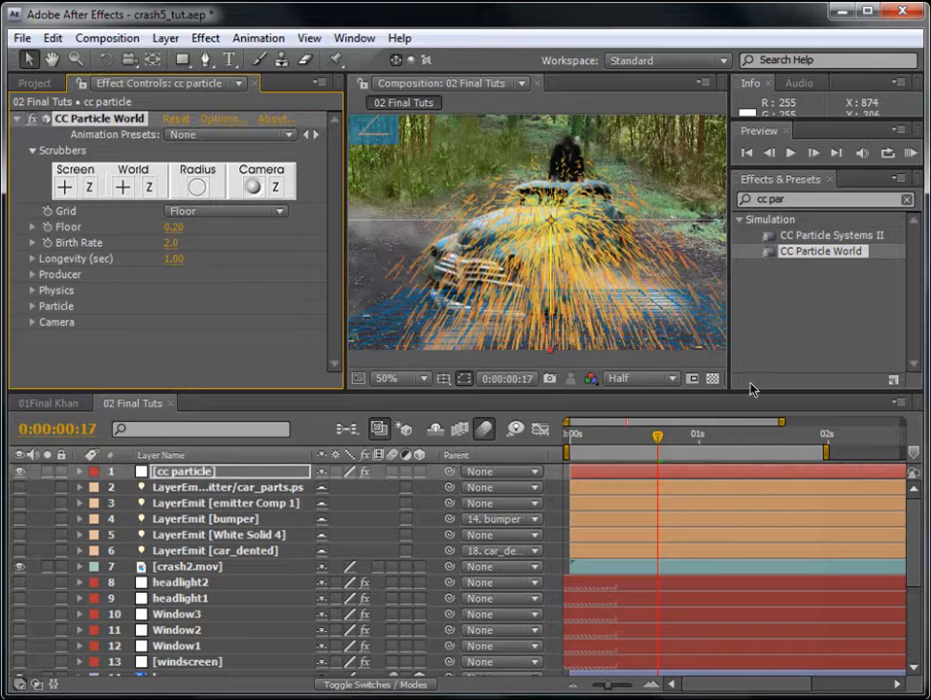
{"action": "left_click", "coordinate": [226, 211]}
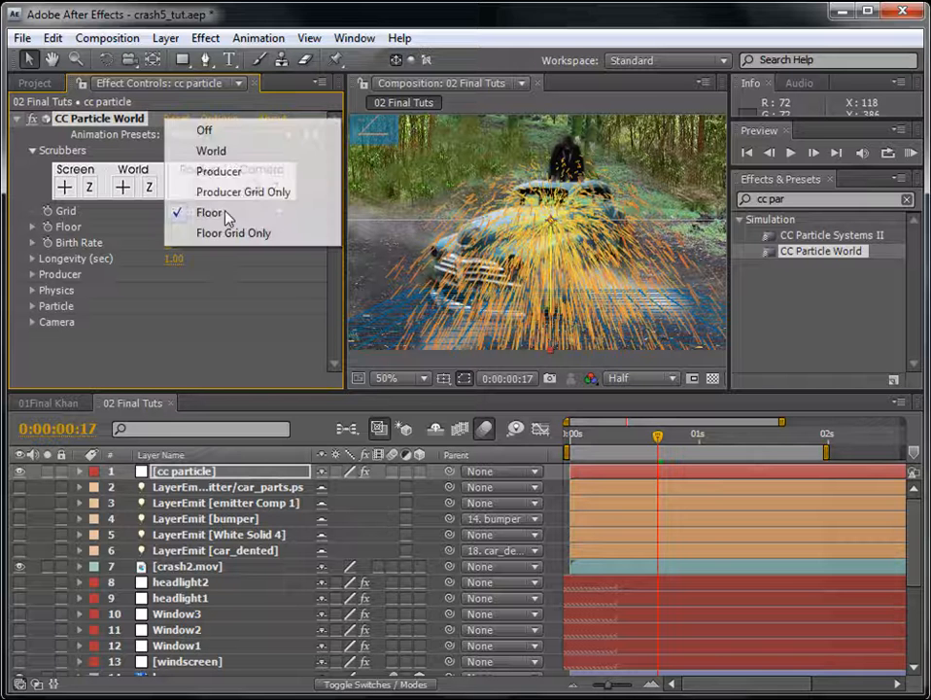
{"action": "left_click", "coordinate": [201, 129]}
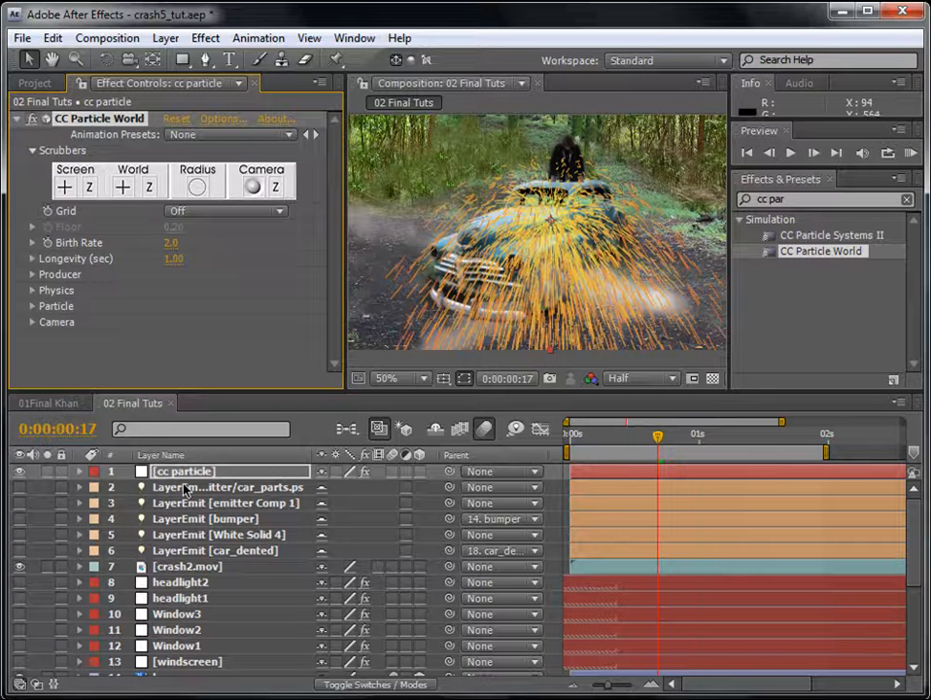
- Move the cc particle layer directly above car_dented and solo both layers
{"action": "left_click_drag", "start_coordinate": [185, 473], "coordinate": [212, 574]}
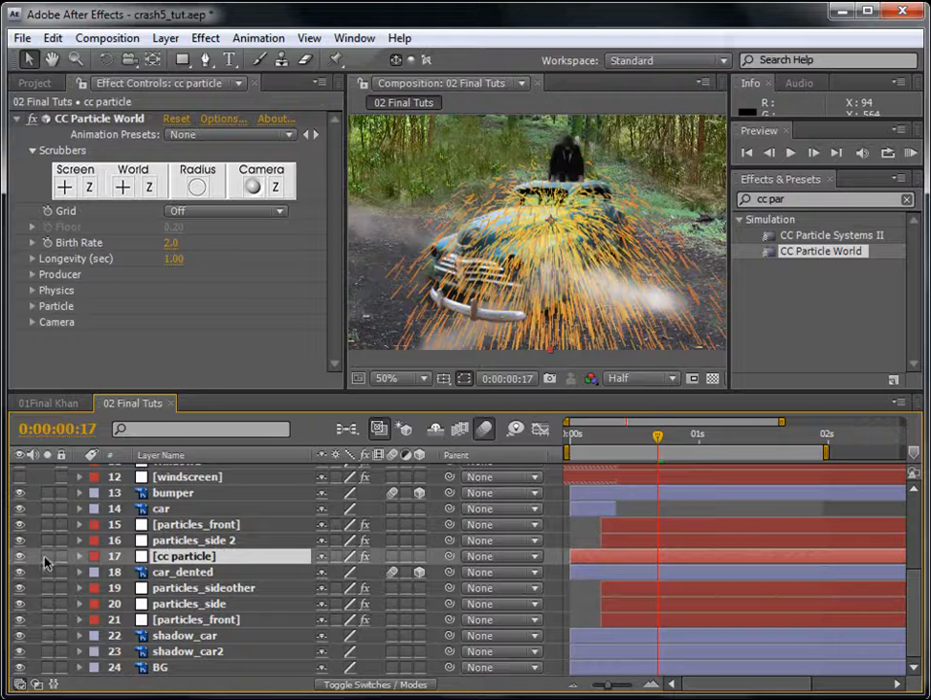
{"action": "left_click_drag", "start_coordinate": [46, 556], "coordinate": [46, 573]}
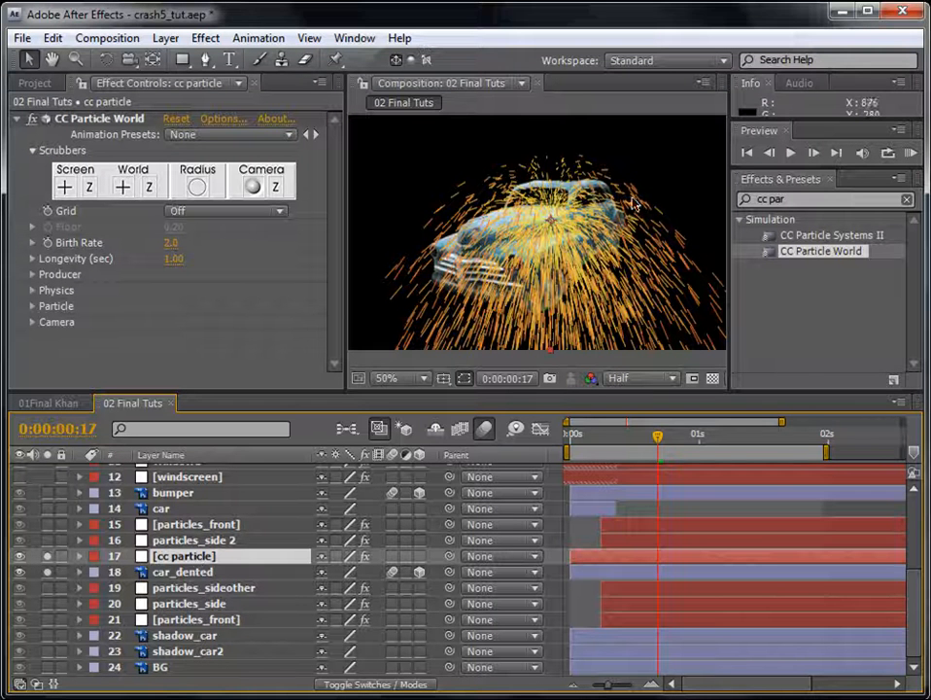
- In the CC Particle World render settings, set the floor to Ice and enable Force Motionblur
{"action": "left_click", "coordinate": [223, 118]}
{"action": "left_click", "coordinate": [529, 442]}
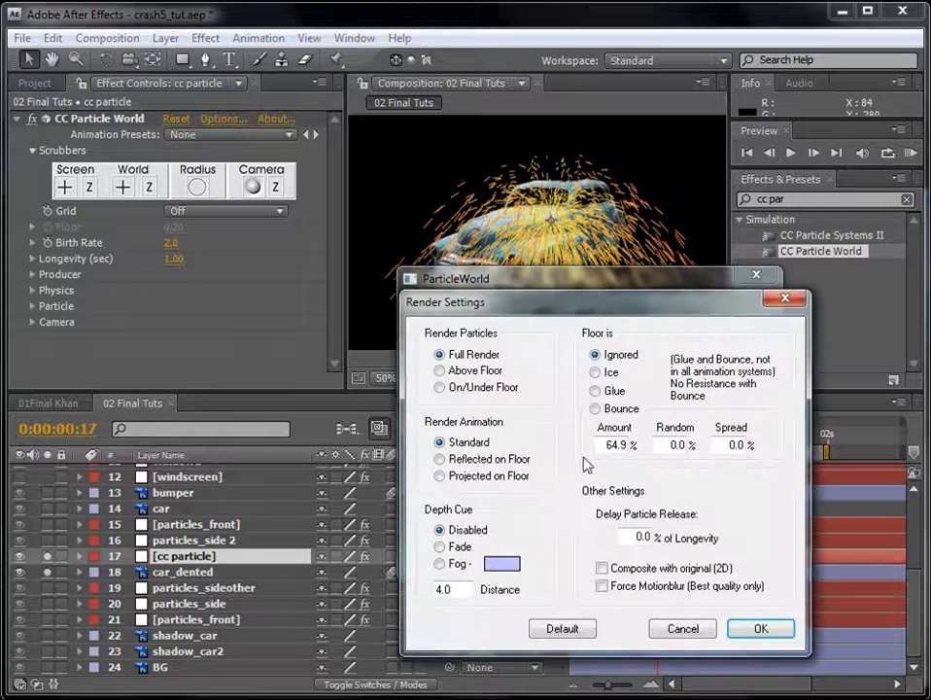
{"action": "left_click", "coordinate": [596, 373]}
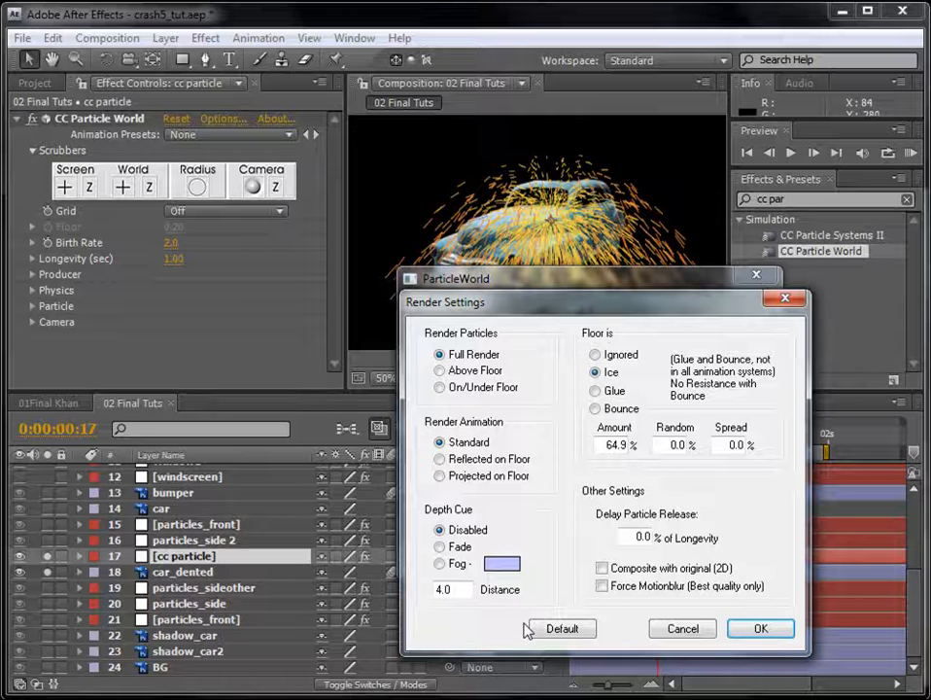
{"action": "left_click", "coordinate": [602, 586]}
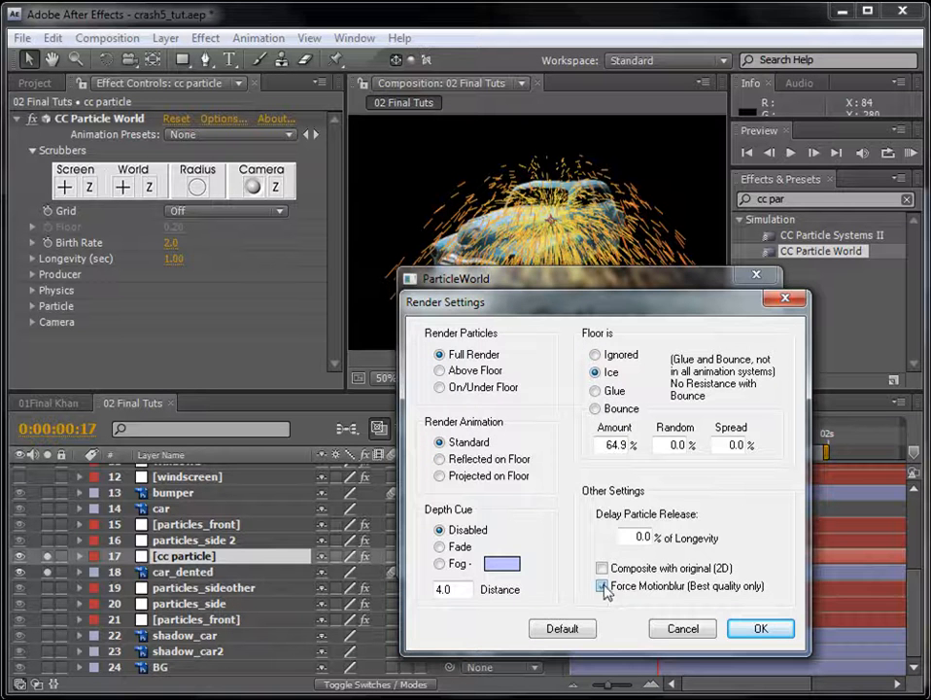
{"action": "left_click", "coordinate": [763, 630]}
{"action": "left_click", "coordinate": [740, 549]}
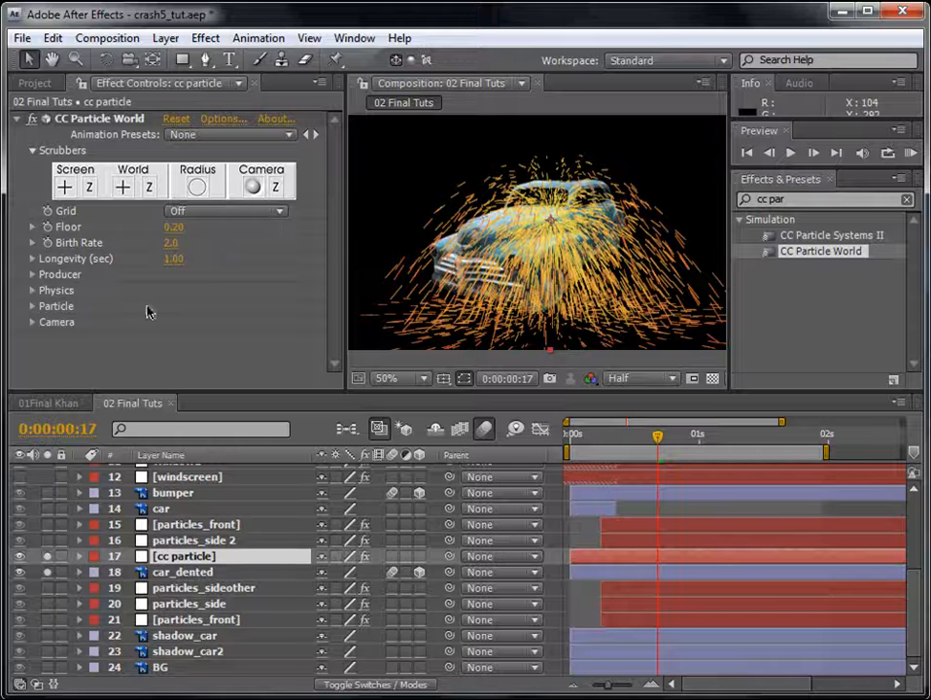
- Set the Producer position to X -0.06, Y 0.23 and Z 0.58, and move the cc particle layer below car_dented
{"action": "left_click", "coordinate": [32, 290]}
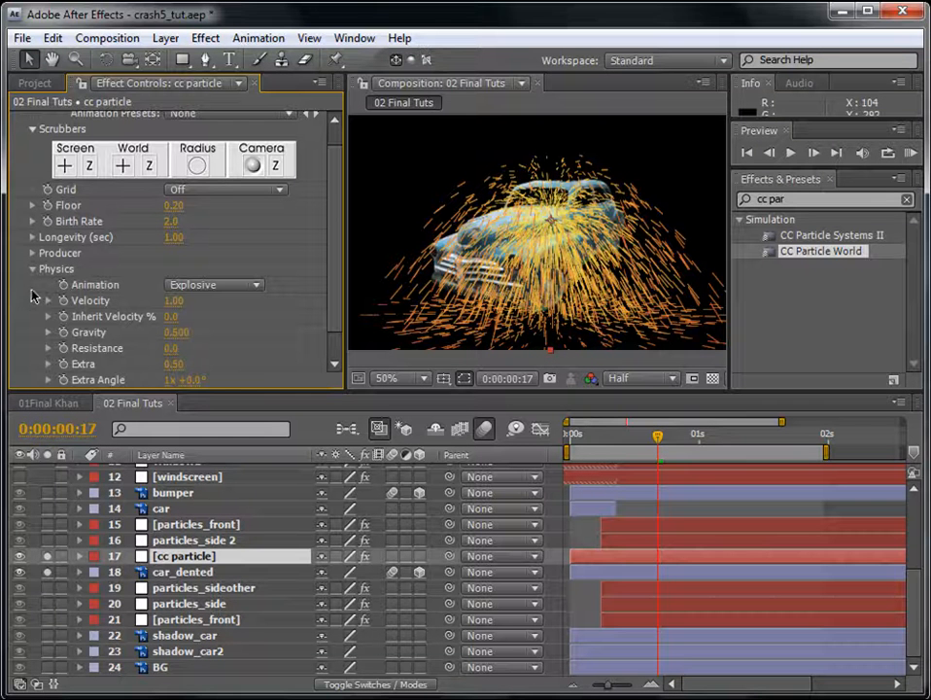
{"action": "left_click", "coordinate": [33, 253]}
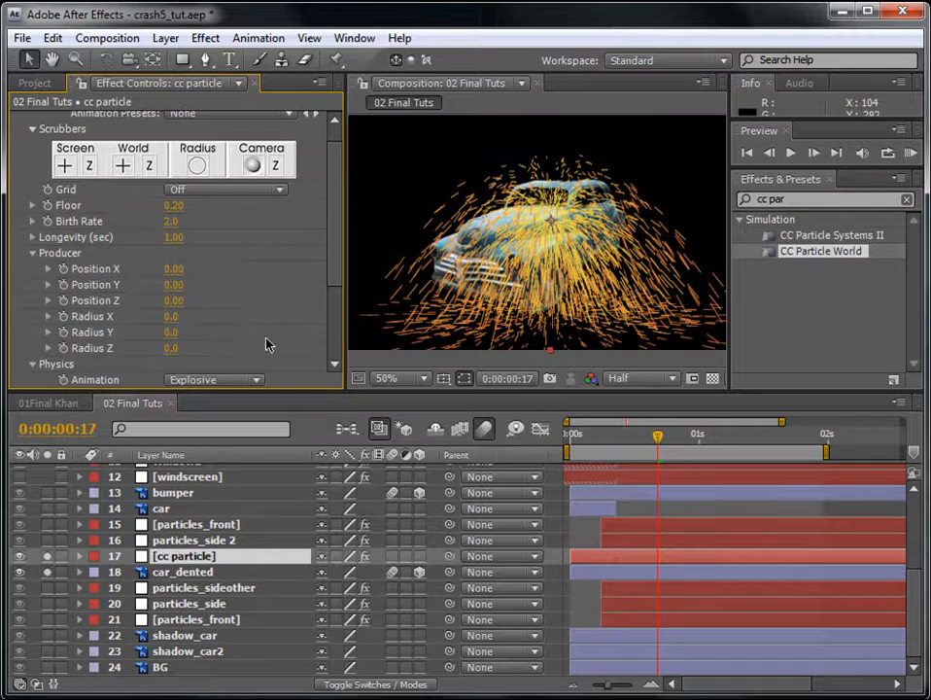
{"action": "mouse_move", "coordinate": [172, 284]}
{"action": "left_mouse_down"}
{"action": "mouse_move", "coordinate": [163, 284]}
{"action": "mouse_move", "coordinate": [192, 283]}
{"action": "left_mouse_up"}
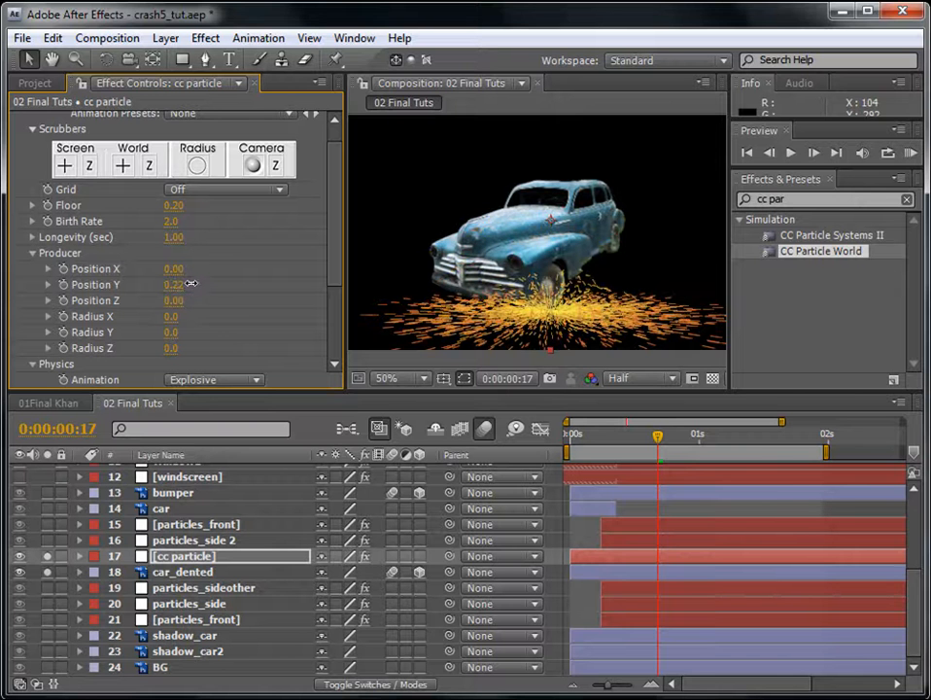
{"action": "left_click", "coordinate": [910, 152]}
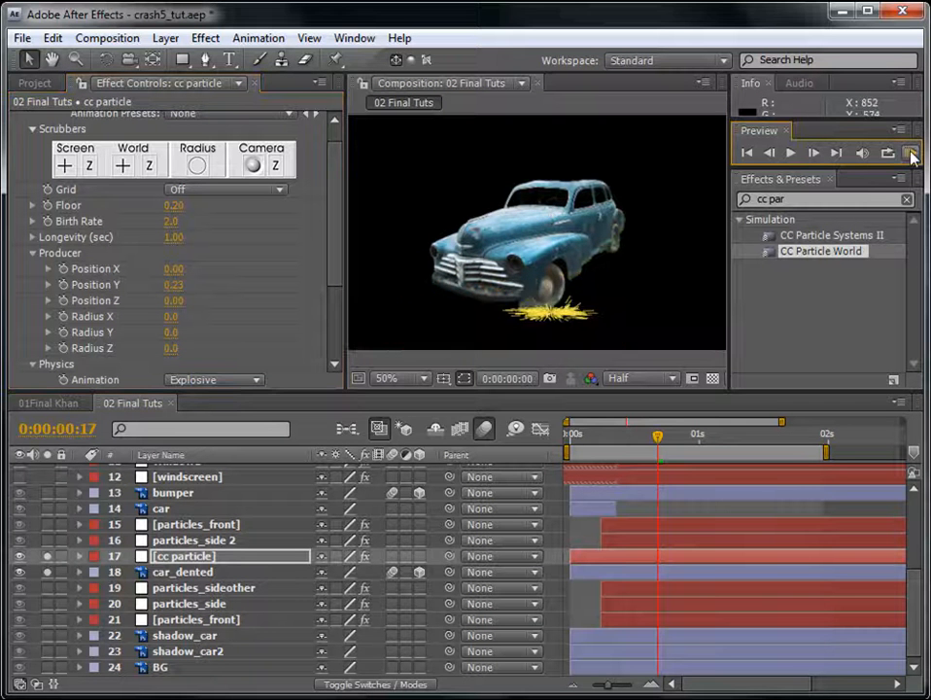
{"action": "left_click", "coordinate": [911, 155]}
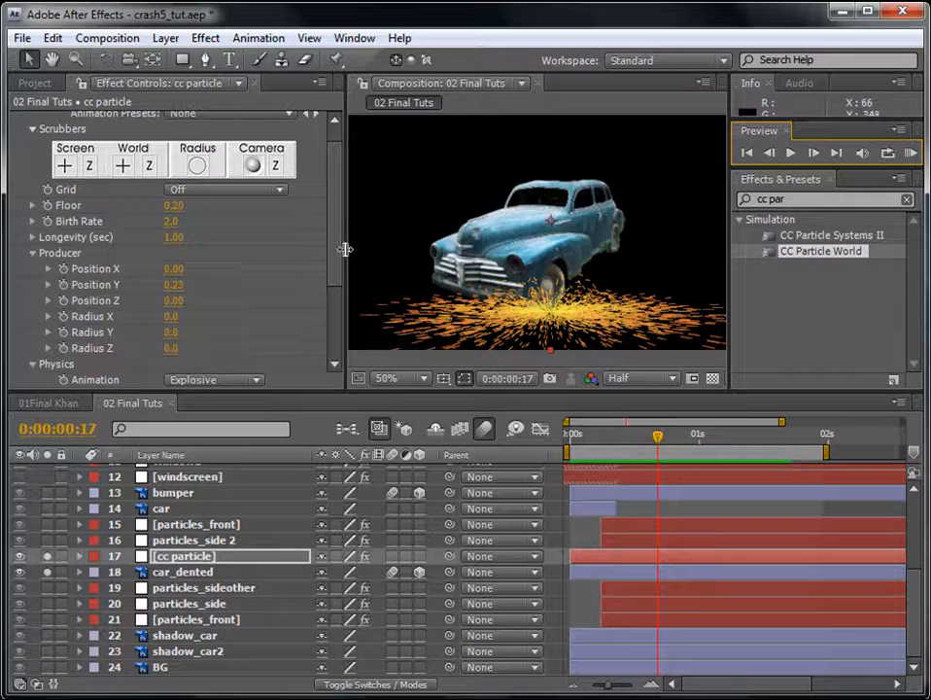
{"action": "left_click_drag", "start_coordinate": [179, 269], "coordinate": [223, 294]}
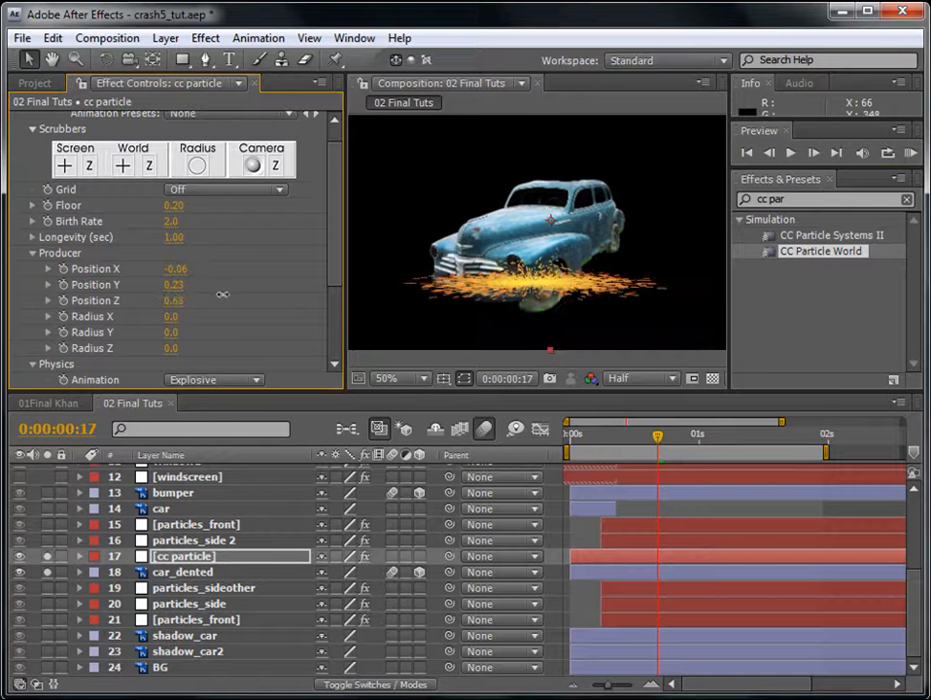
{"action": "left_click_drag", "start_coordinate": [214, 556], "coordinate": [206, 583]}
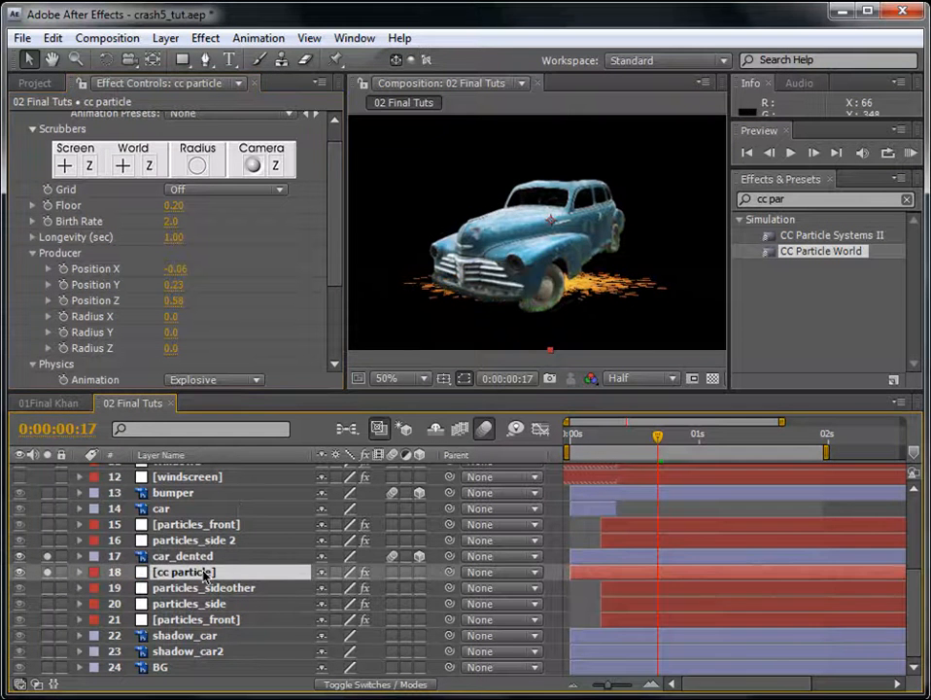
- Set the particles' Birth Color to a neutral grey and their Death Color to 050505
{"action": "scroll", "coordinate": [330, 362], "scroll_direction": "down", "scroll_amount": 3}
{"action": "left_click", "coordinate": [32, 363]}
{"action": "left_click", "coordinate": [235, 319]}
{"action": "left_click", "coordinate": [238, 321]}
{"action": "left_click", "coordinate": [172, 332]}
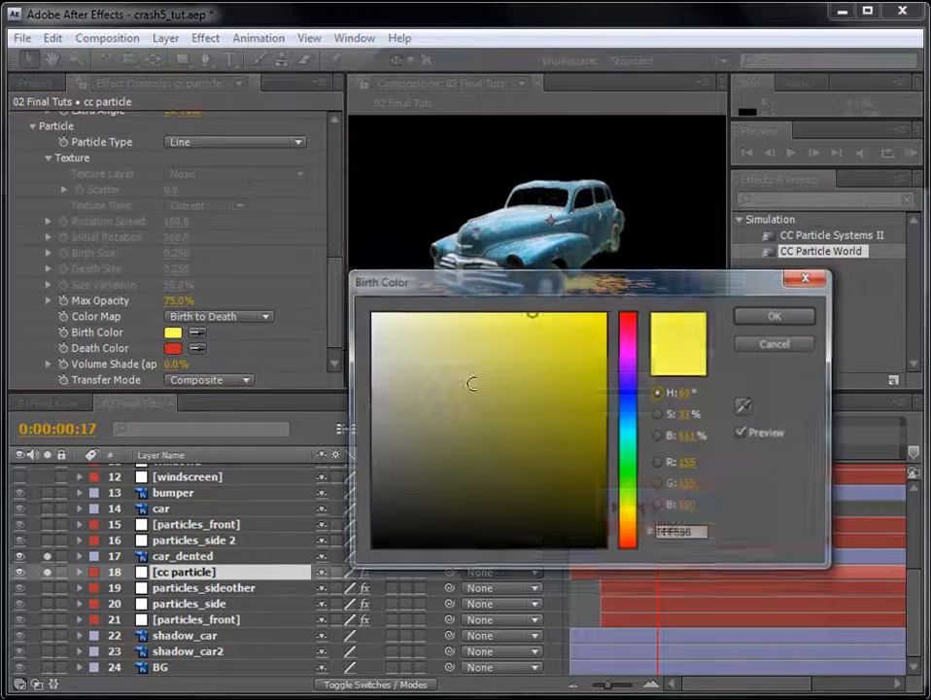
{"action": "left_click_drag", "start_coordinate": [392, 407], "coordinate": [370, 406]}
{"action": "left_click", "coordinate": [768, 316]}
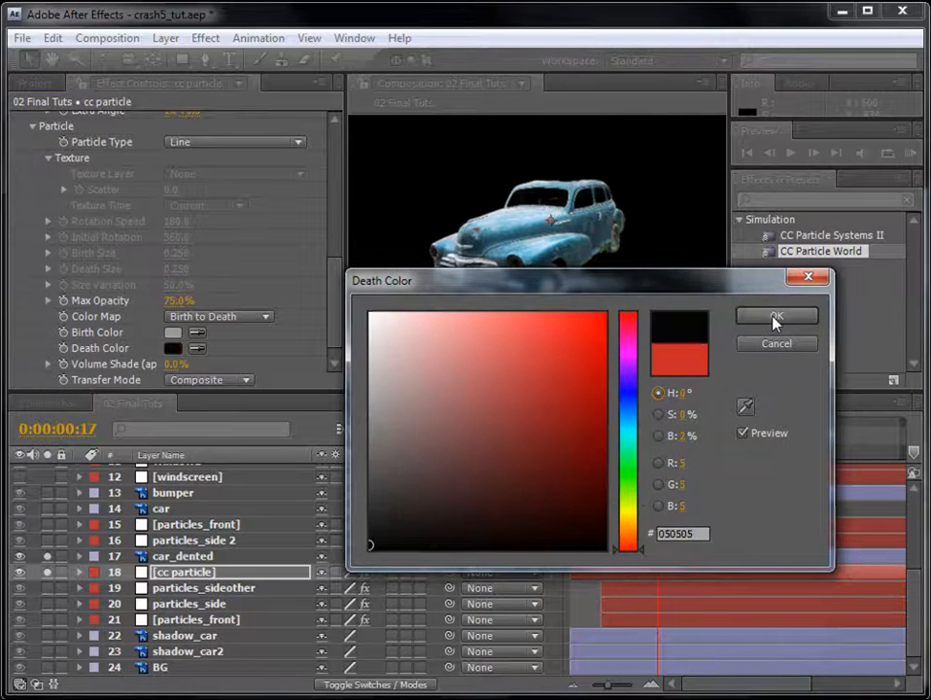
{"action": "left_click", "coordinate": [773, 318]}
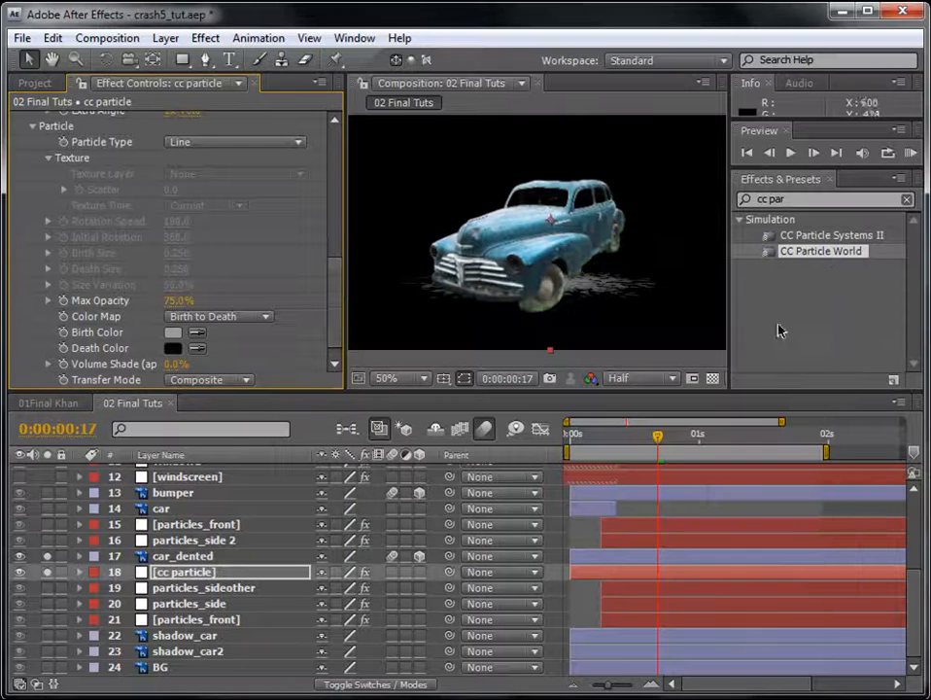
- Change the Particle Type of CC Particle World to Faded Sphere
{"action": "scroll", "coordinate": [339, 262], "scroll_direction": "up", "scroll_amount": 5}
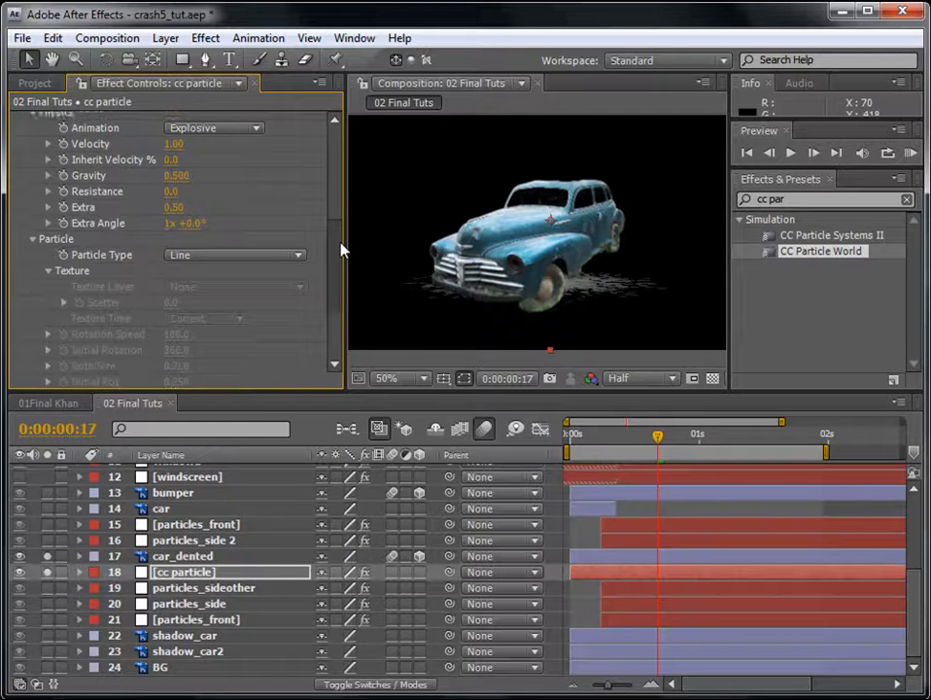
{"action": "scroll", "coordinate": [343, 243], "scroll_direction": "up", "scroll_amount": 1}
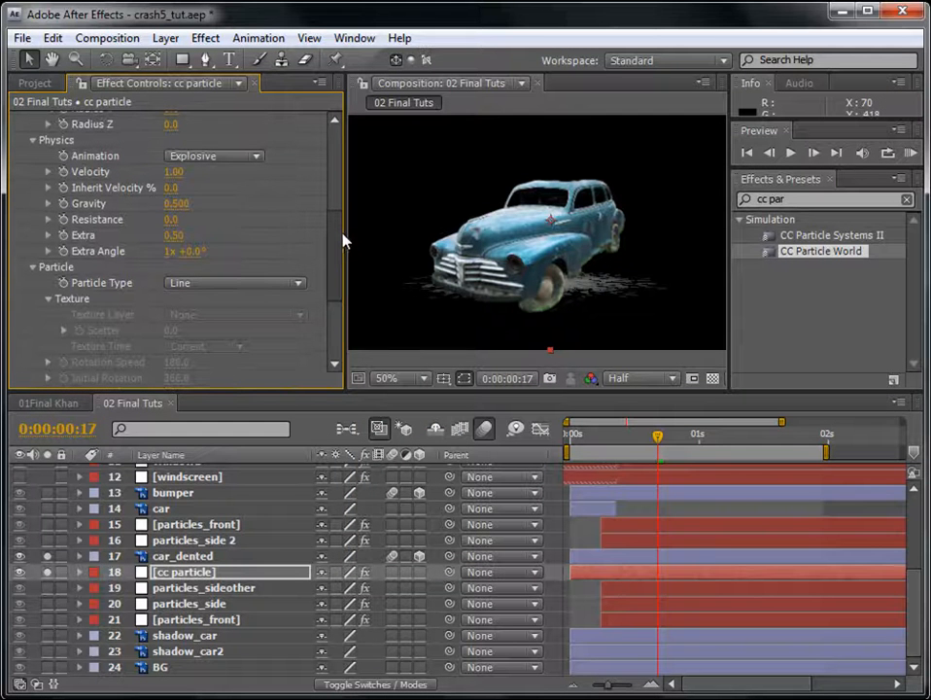
{"action": "left_click", "coordinate": [249, 282]}
{"action": "left_click", "coordinate": [239, 358]}
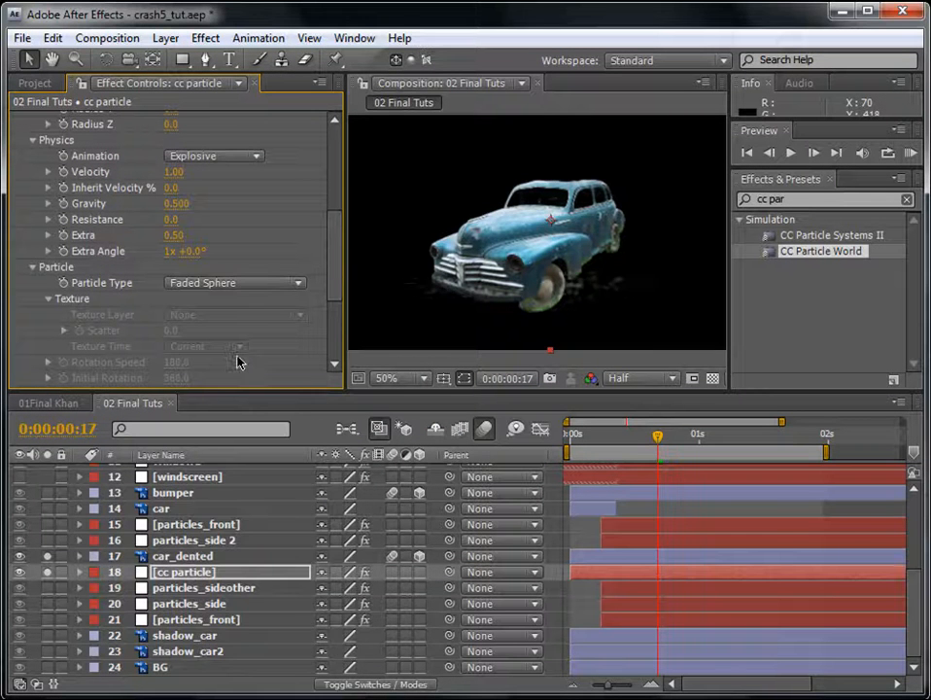
- Set the particles' Birth Size to 1.350, Size Variation to 81% and Max Opacity to 20%, and raise Volume Shade
{"action": "scroll", "coordinate": [193, 272], "scroll_direction": "down", "scroll_amount": 6}
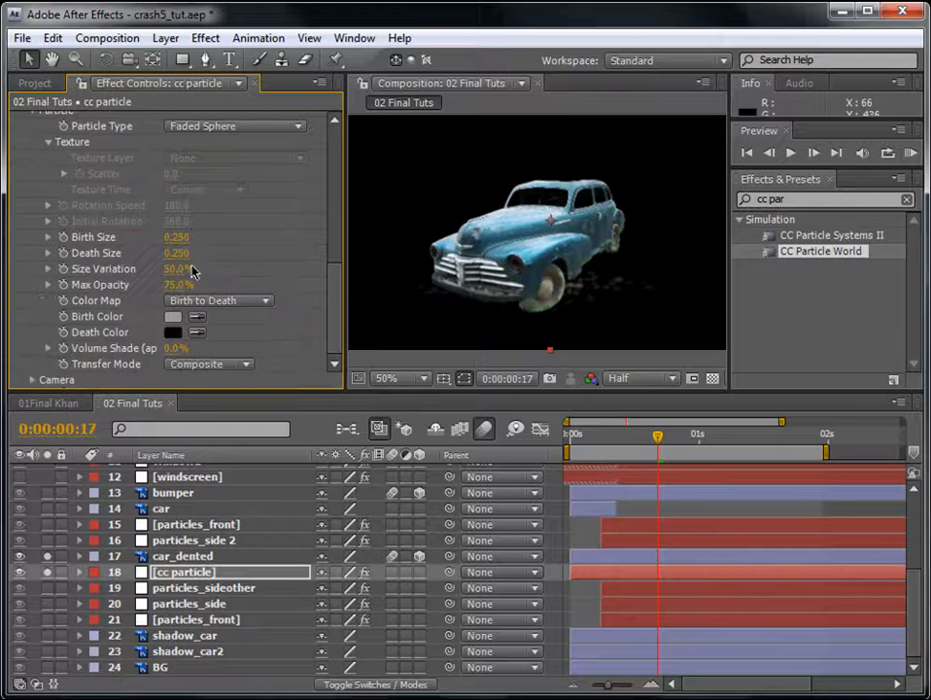
{"action": "left_click_drag", "start_coordinate": [176, 237], "coordinate": [277, 232]}
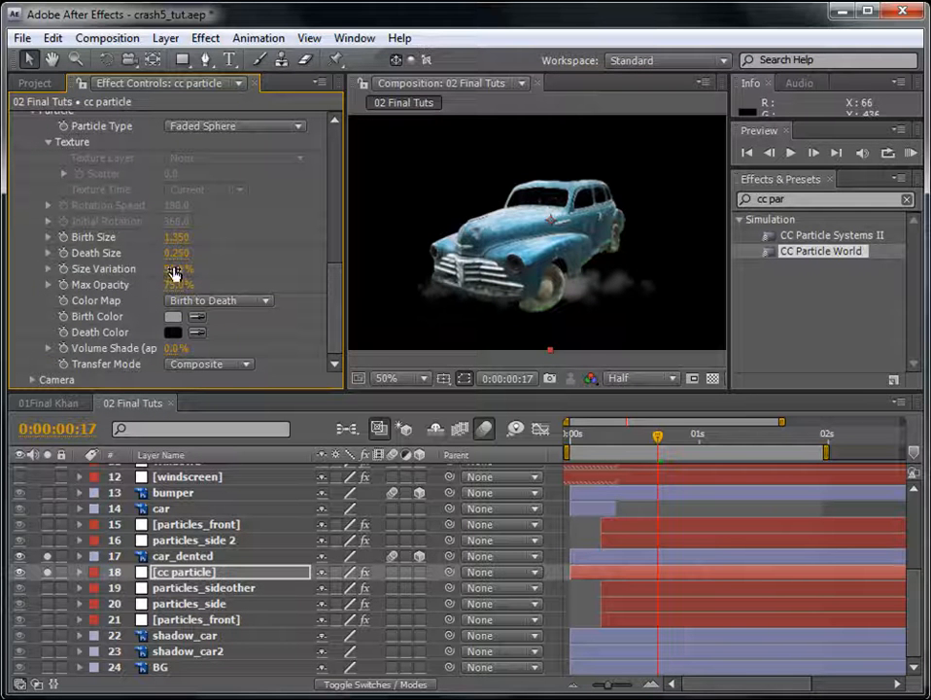
{"action": "left_click_drag", "start_coordinate": [176, 285], "coordinate": [129, 290]}
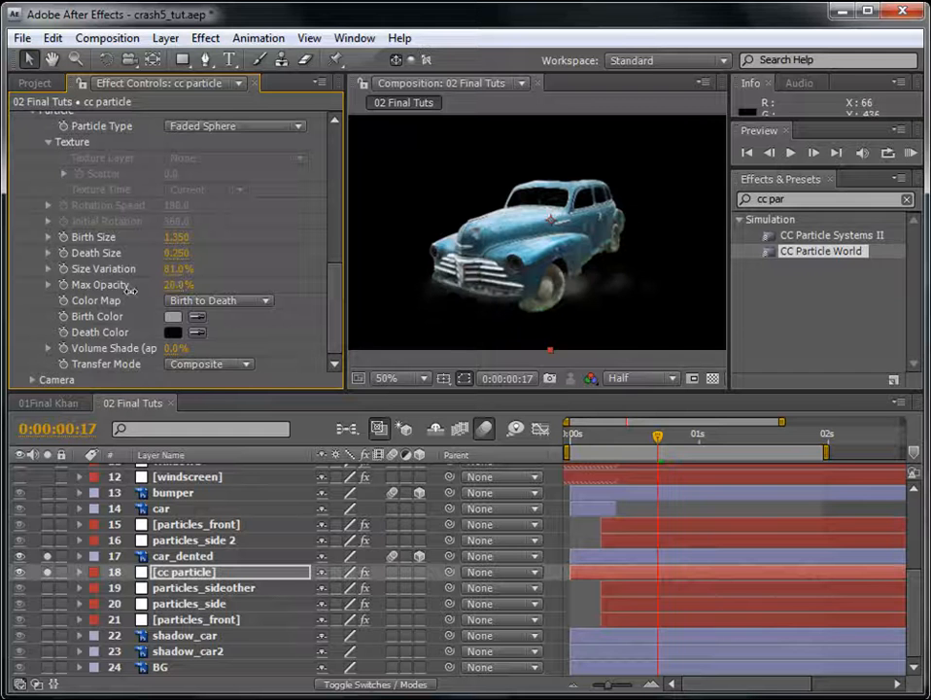
{"action": "scroll", "coordinate": [131, 282], "scroll_direction": "up", "scroll_amount": 1}
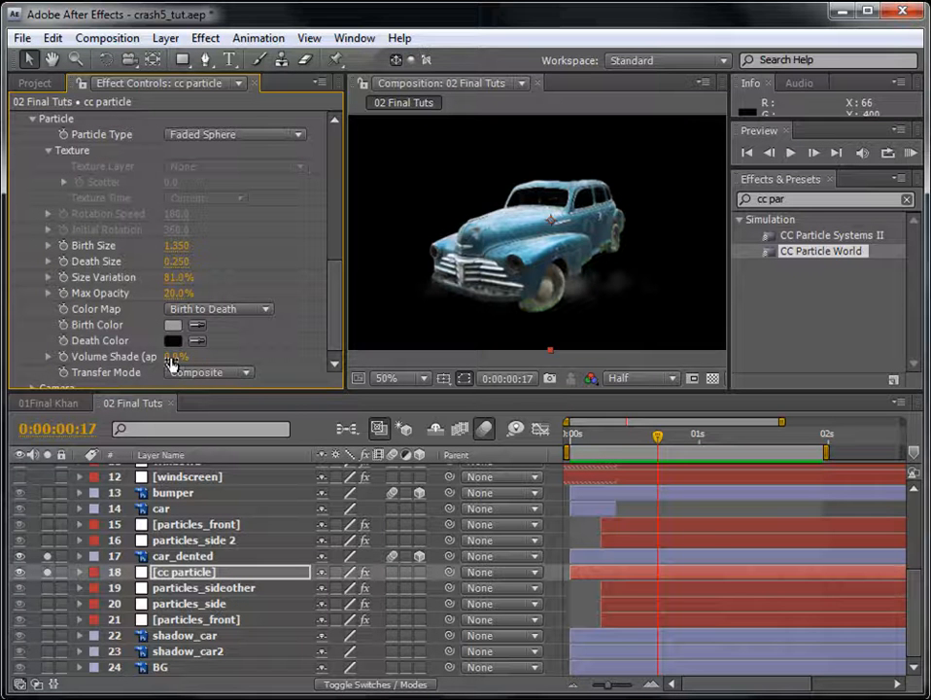
{"action": "left_click_drag", "start_coordinate": [171, 361], "coordinate": [232, 350]}
- Set the Physics Velocity of CC Particle World to 2.00
{"action": "scroll", "coordinate": [314, 209], "scroll_direction": "up", "scroll_amount": 3}
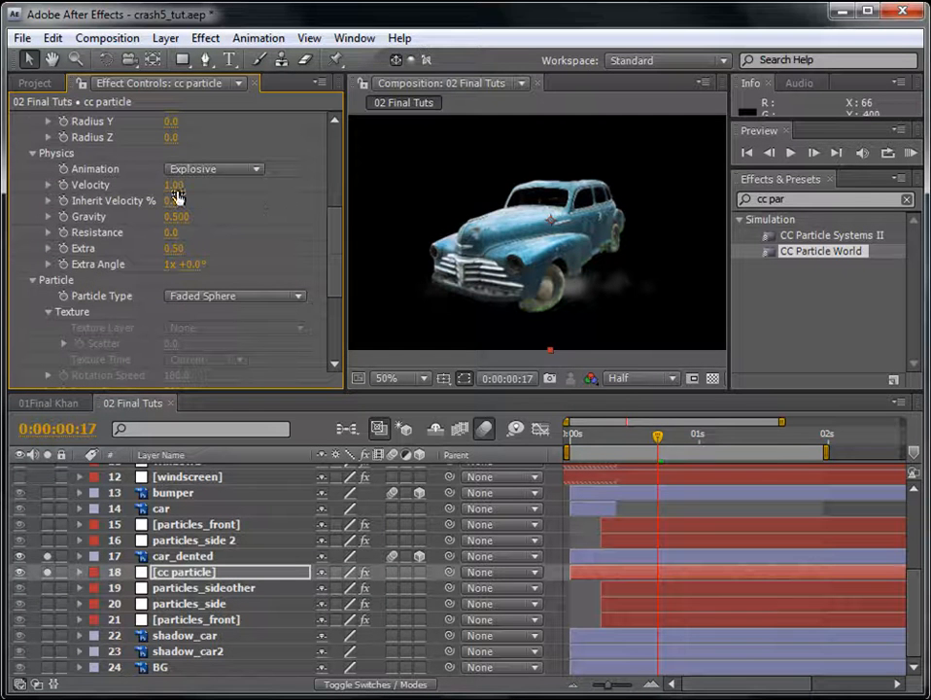
{"action": "left_click", "coordinate": [172, 185]}
{"action": "key", "text": "Return"}
{"action": "scroll", "coordinate": [338, 208], "scroll_direction": "up", "scroll_amount": 3}
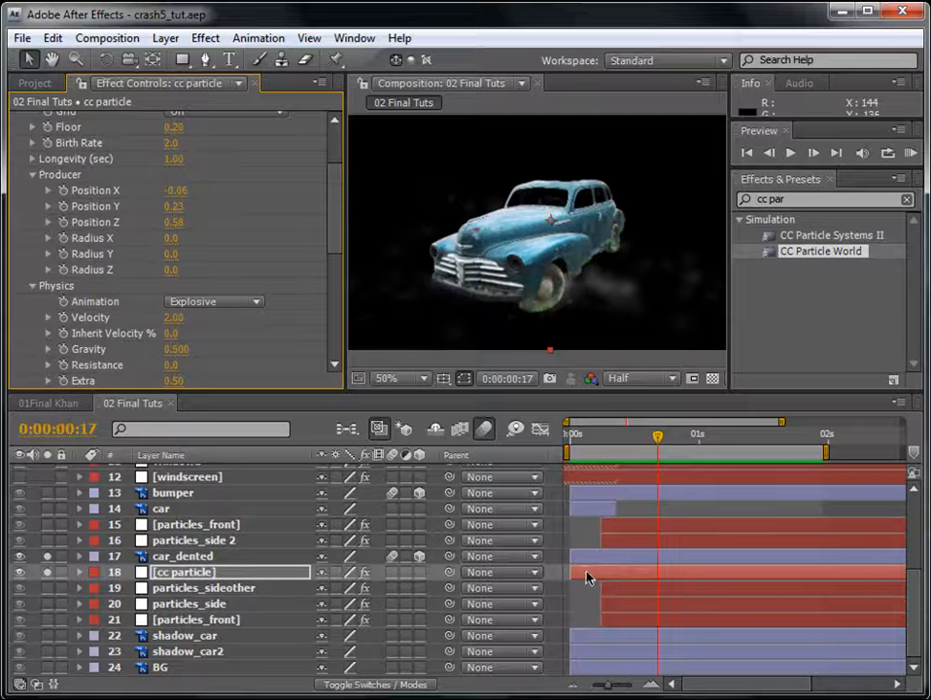
- Shift the cc particle layer to start at 0:00:00:06, aligned with the other particle layers
{"action": "left_click", "coordinate": [601, 438]}
{"action": "left_click", "coordinate": [603, 438]}
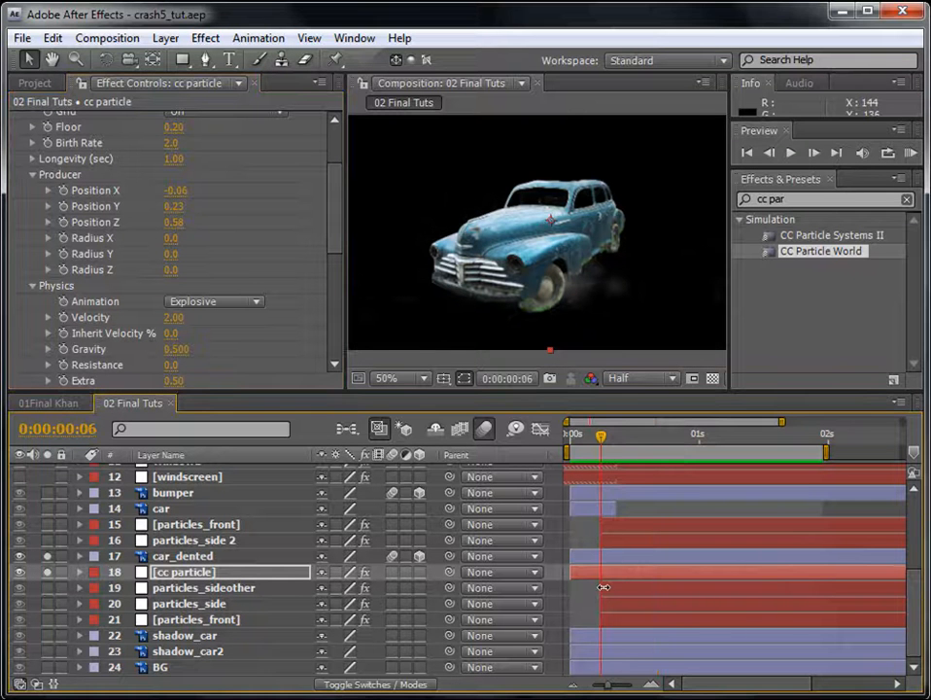
{"action": "left_click_drag", "start_coordinate": [581, 573], "coordinate": [610, 572]}
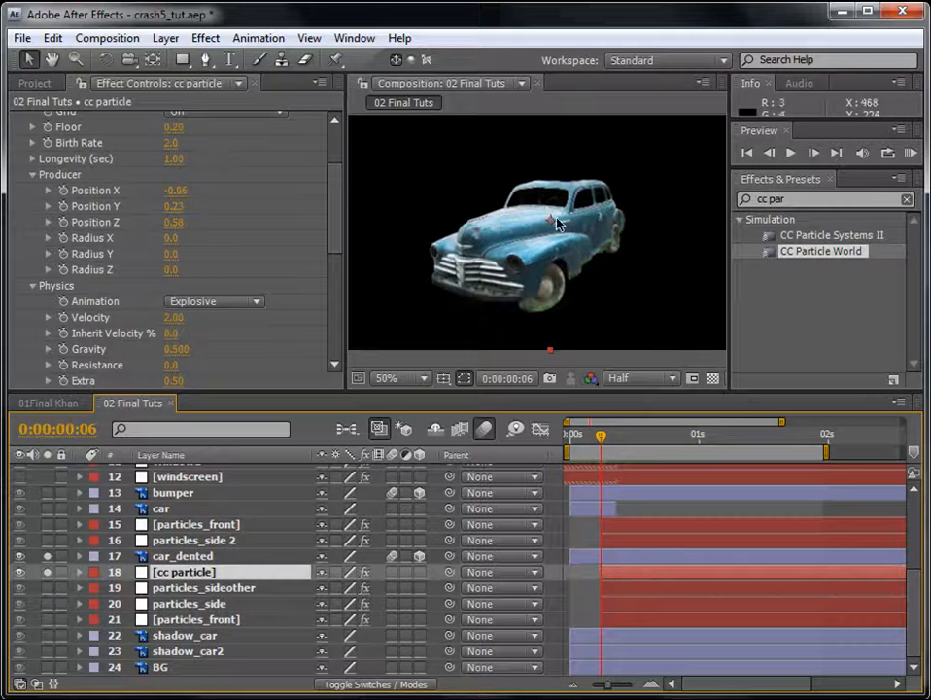
- Keyframe CC Particle World's Birth Rate from 2.0 at 0:00:00:06 down to 0 at 0:00:00:10
{"action": "left_click", "coordinate": [48, 143]}
{"action": "key", "text": "Page_Down"}
{"action": "key", "text": "Page_Down"}
{"action": "key", "text": "Page_Down"}
{"action": "key", "text": "Page_Down"}
{"action": "left_click", "coordinate": [174, 148]}
{"action": "type", "text": "0"}
{"action": "key", "text": "Return"}
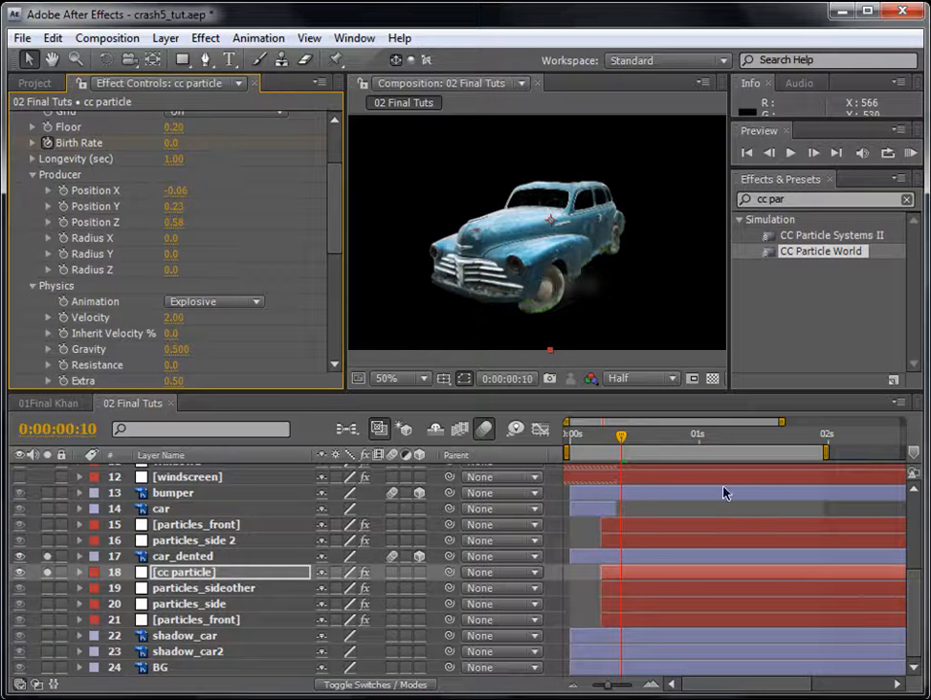
- Set the particles' Birth Size to 2.860, judging it at frame 0:00:00:15, and preview the animation
{"action": "mouse_move", "coordinate": [631, 445]}
{"action": "left_mouse_down"}
{"action": "mouse_move", "coordinate": [696, 445]}
{"action": "mouse_move", "coordinate": [649, 445]}
{"action": "left_mouse_up"}
{"action": "left_click", "coordinate": [332, 249]}
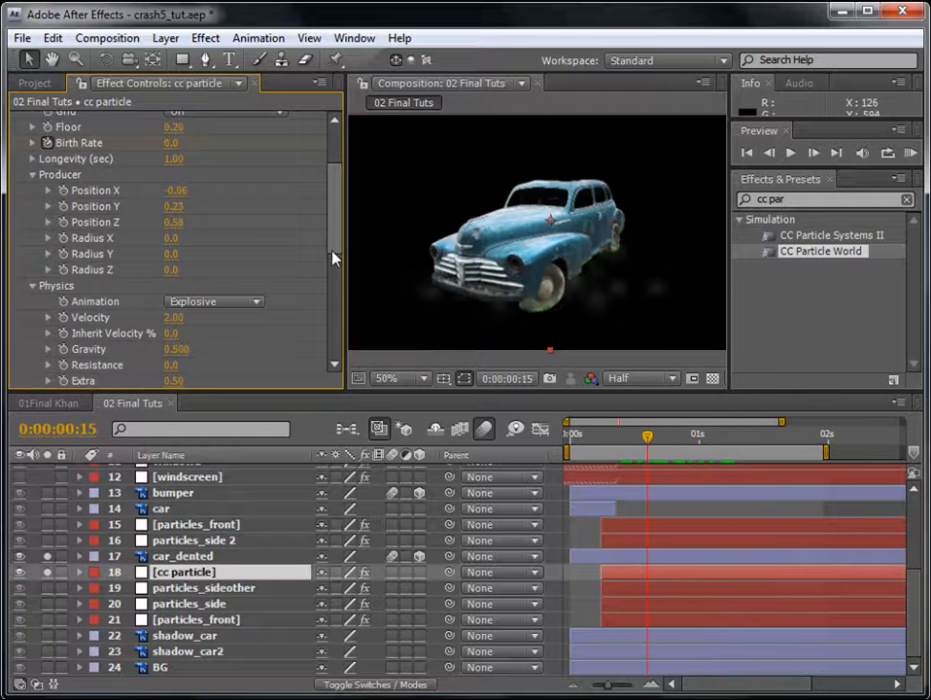
{"action": "left_click_drag", "start_coordinate": [333, 249], "coordinate": [334, 323]}
{"action": "left_click_drag", "start_coordinate": [177, 283], "coordinate": [312, 272]}
{"action": "left_click", "coordinate": [911, 152]}
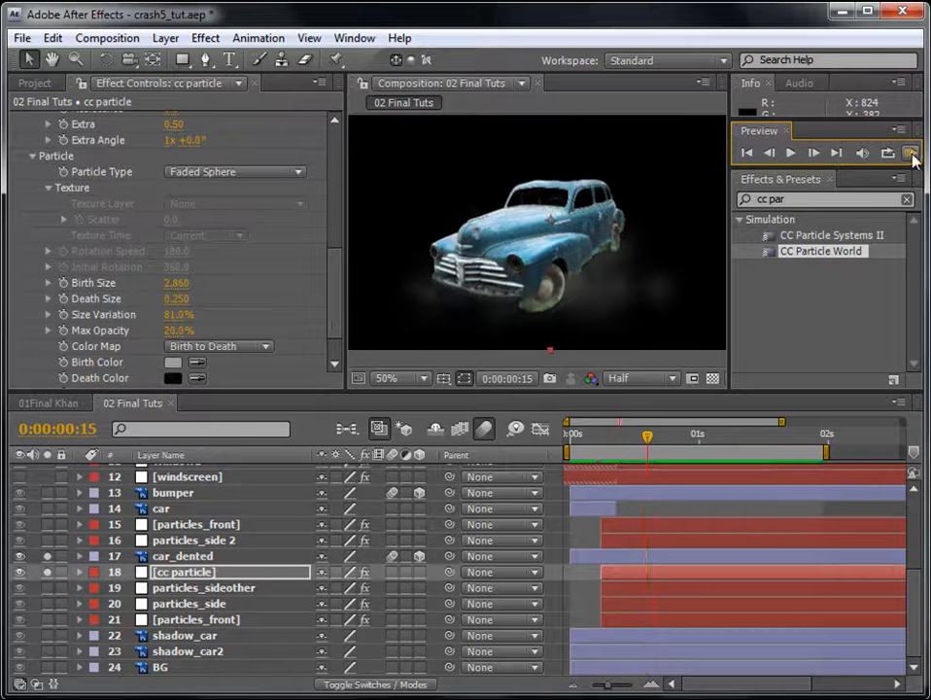
- Change the particles' Birth Color to a dark reddish gray (574747) and preview the animation
{"action": "scroll", "coordinate": [333, 270], "scroll_direction": "down", "scroll_amount": 2}
{"action": "left_click", "coordinate": [173, 315]}
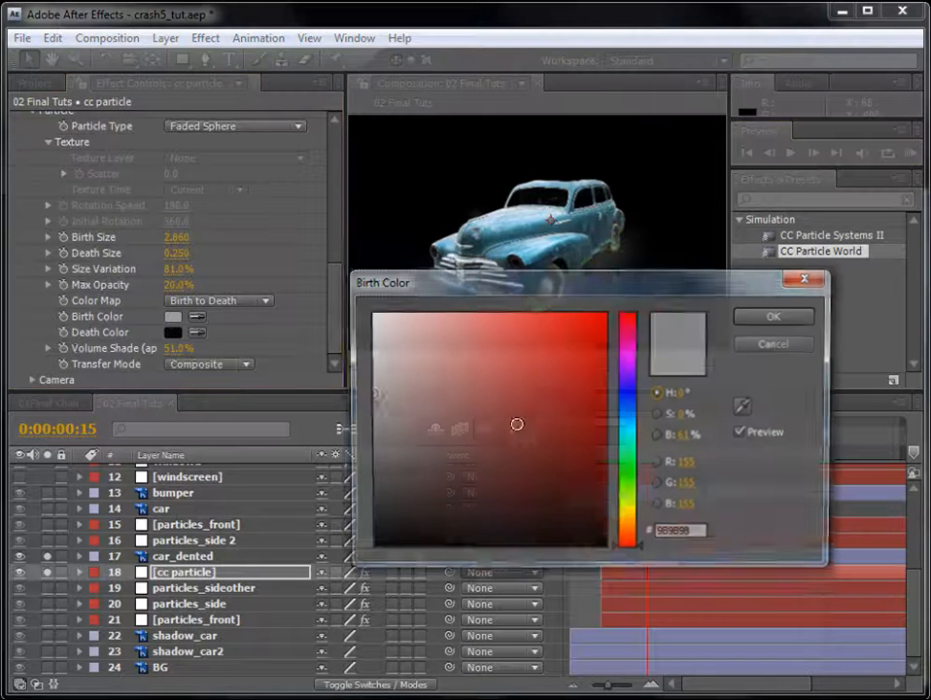
{"action": "left_click", "coordinate": [776, 315]}
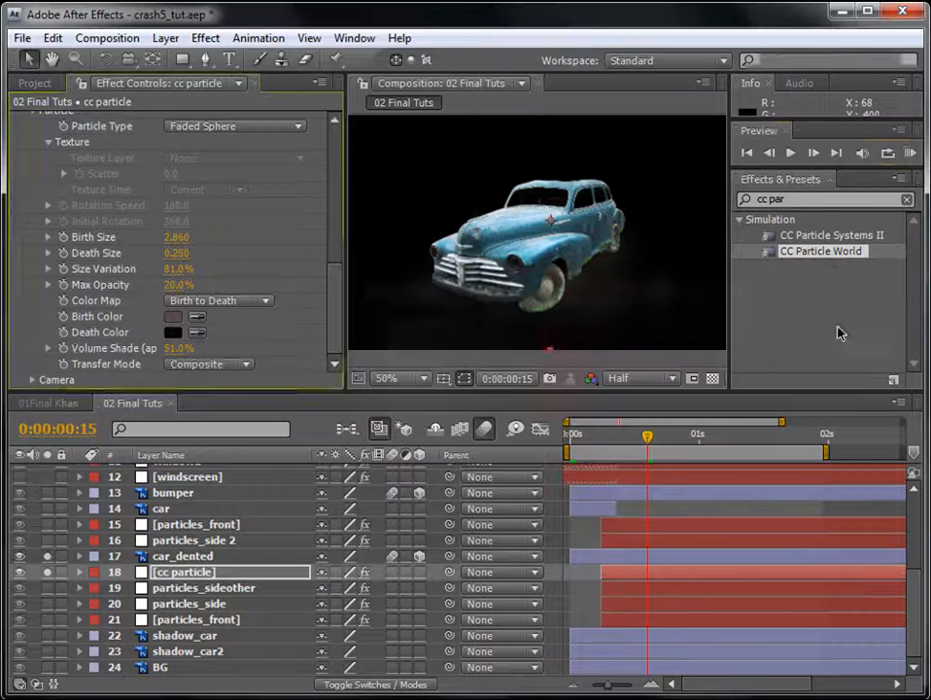
{"action": "left_click", "coordinate": [911, 152]}
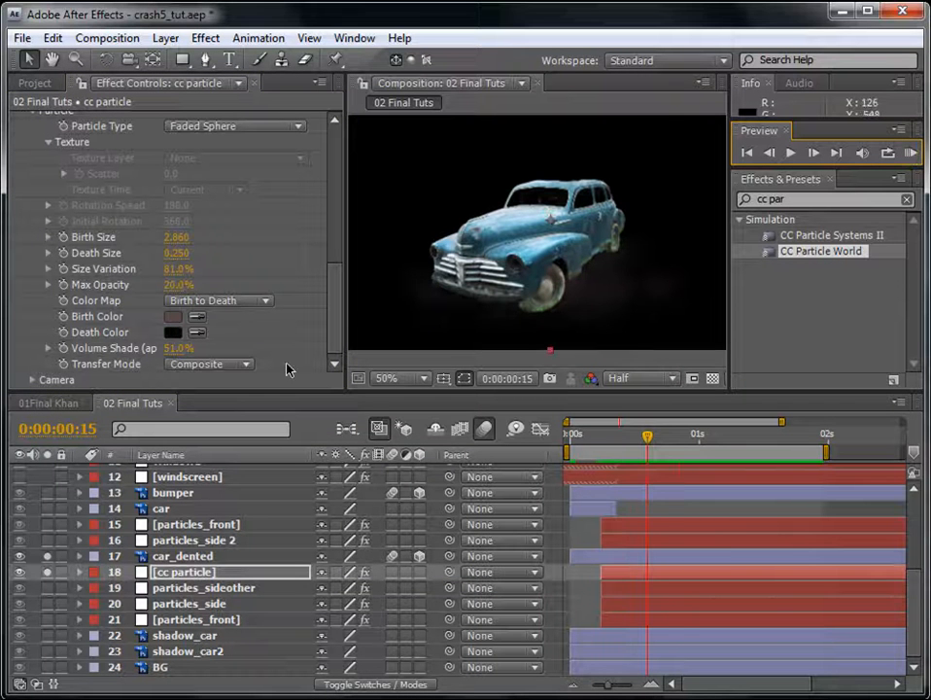
- Duplicate the cc particle layer and change the copy's Particle Type to TriPolygon
{"action": "left_click", "coordinate": [627, 569]}
{"action": "key", "text": "ctrl+d"}
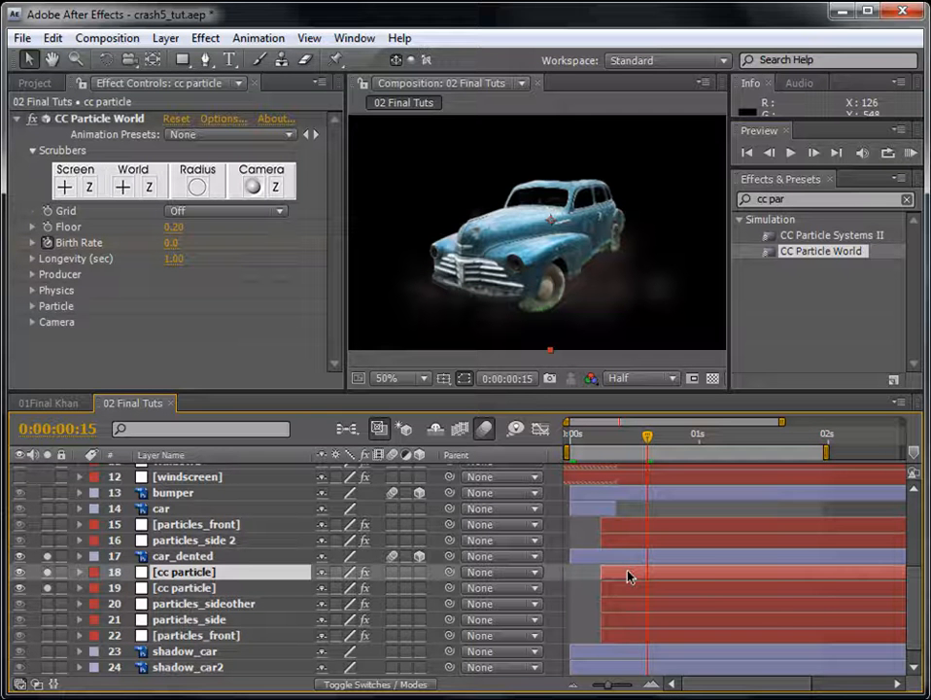
{"action": "left_click", "coordinate": [34, 309]}
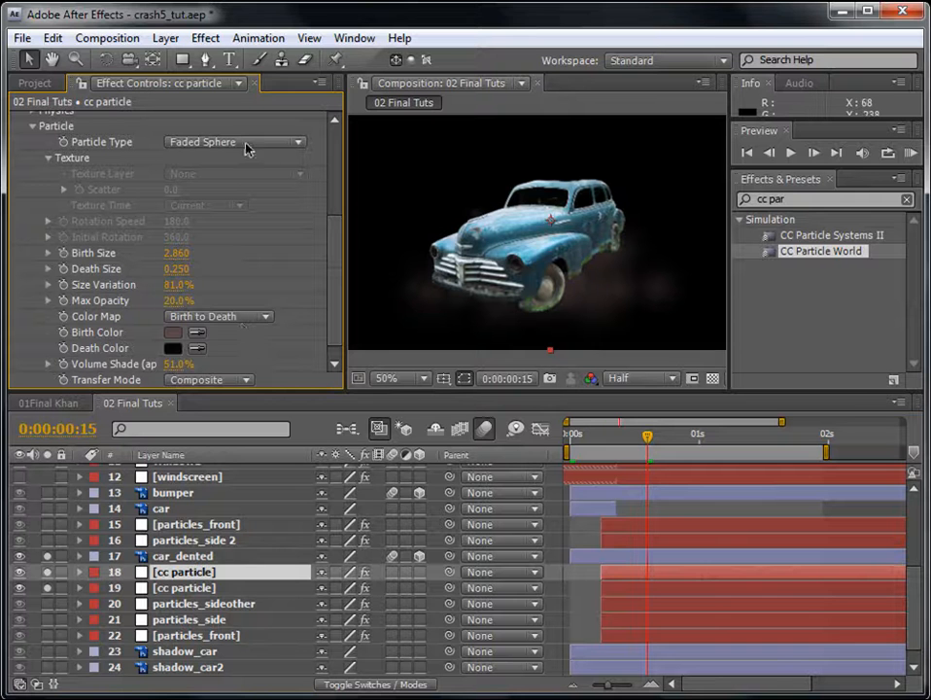
{"action": "left_click", "coordinate": [250, 143]}
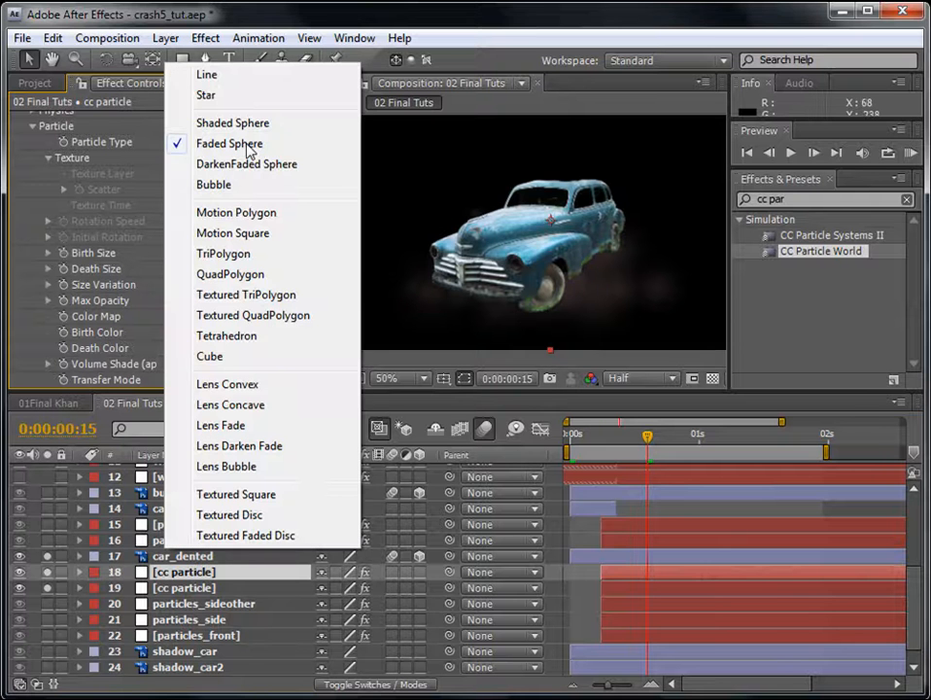
{"action": "left_click", "coordinate": [225, 255]}
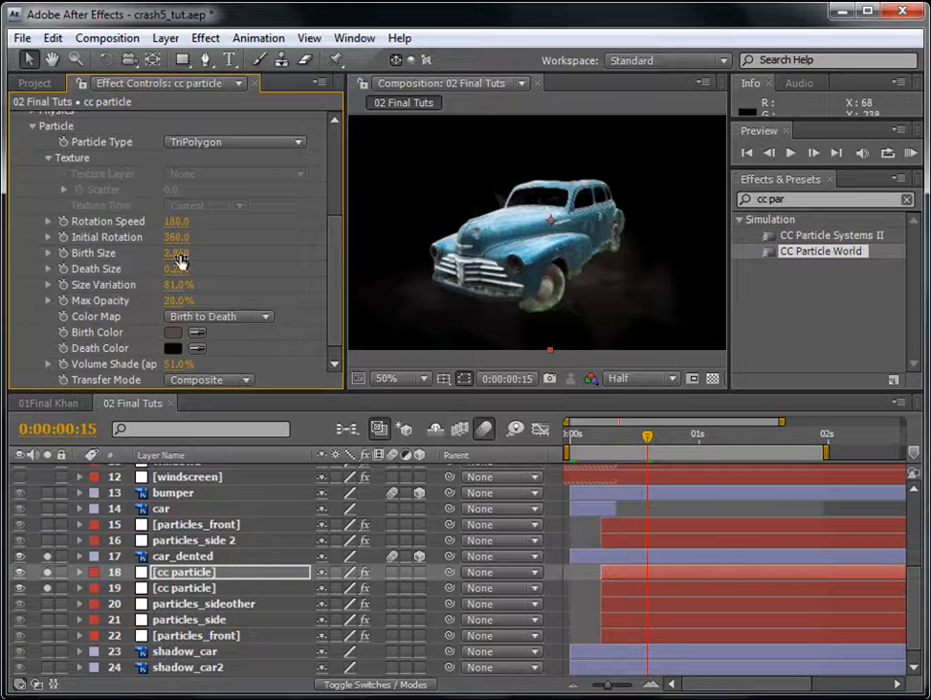
- Set the TriPolygon particles' Birth Size to 0.240 and preview the animation
{"action": "left_click_drag", "start_coordinate": [177, 253], "coordinate": [171, 253]}
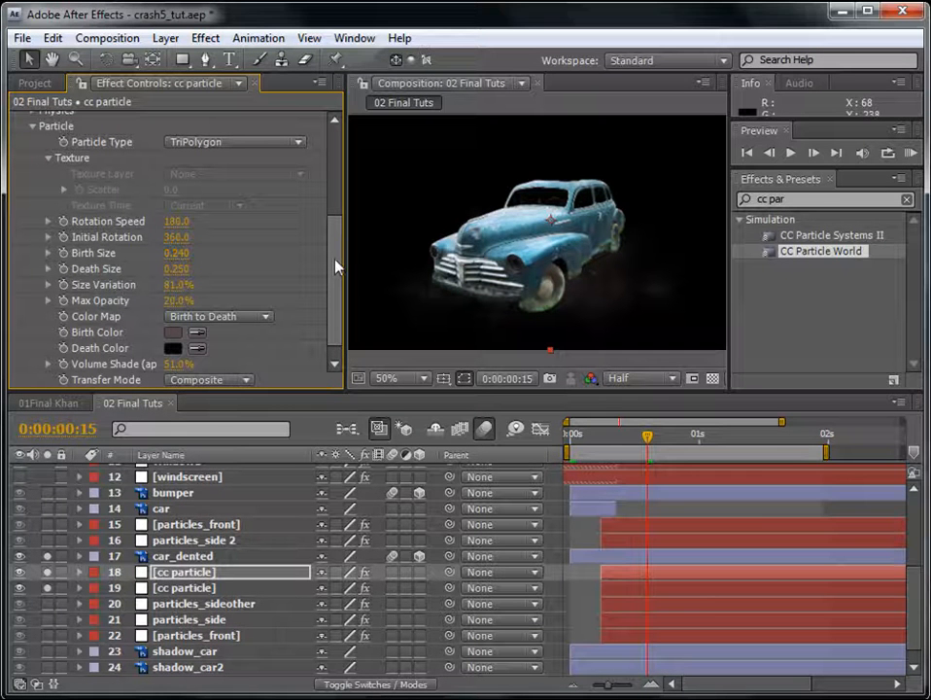
{"action": "left_click", "coordinate": [910, 153]}
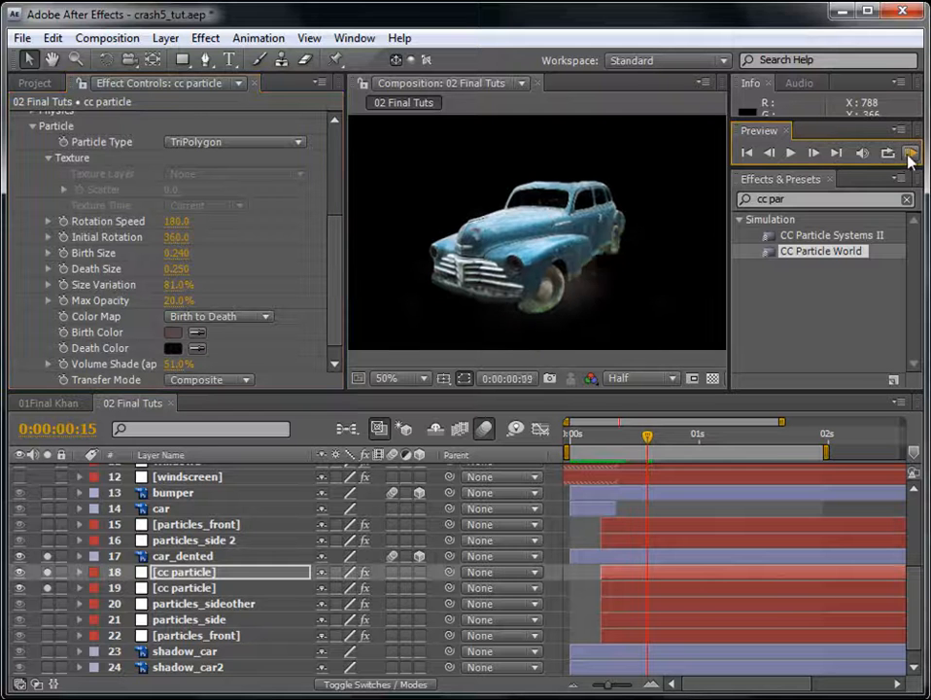
{"action": "key", "text": "space"}
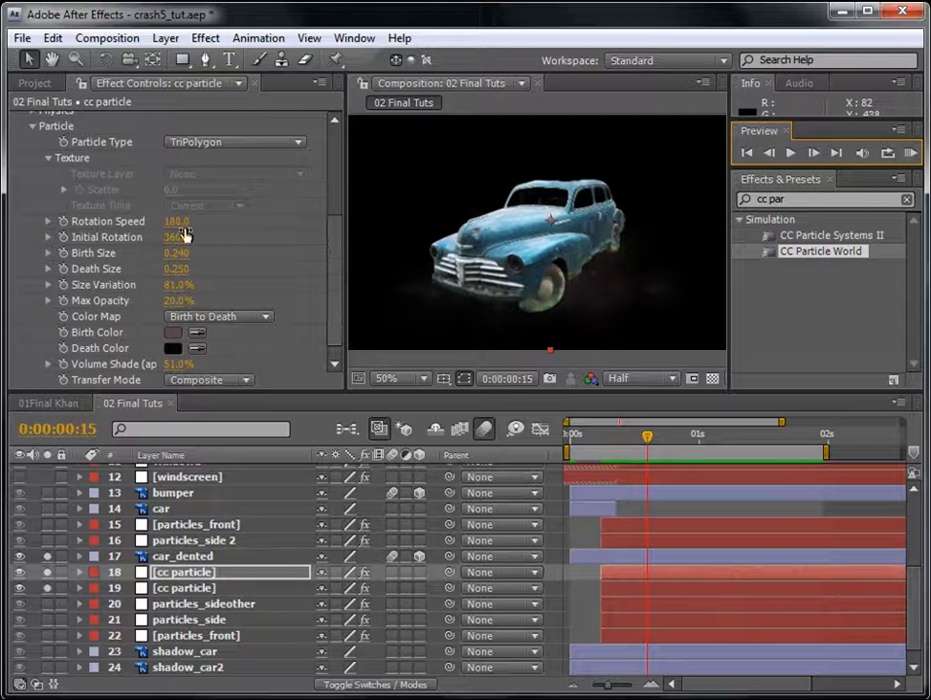
- Set the Physics Velocity of the duplicated cc particle layer to 1.5
{"action": "scroll", "coordinate": [247, 202], "scroll_direction": "up", "scroll_amount": 5}
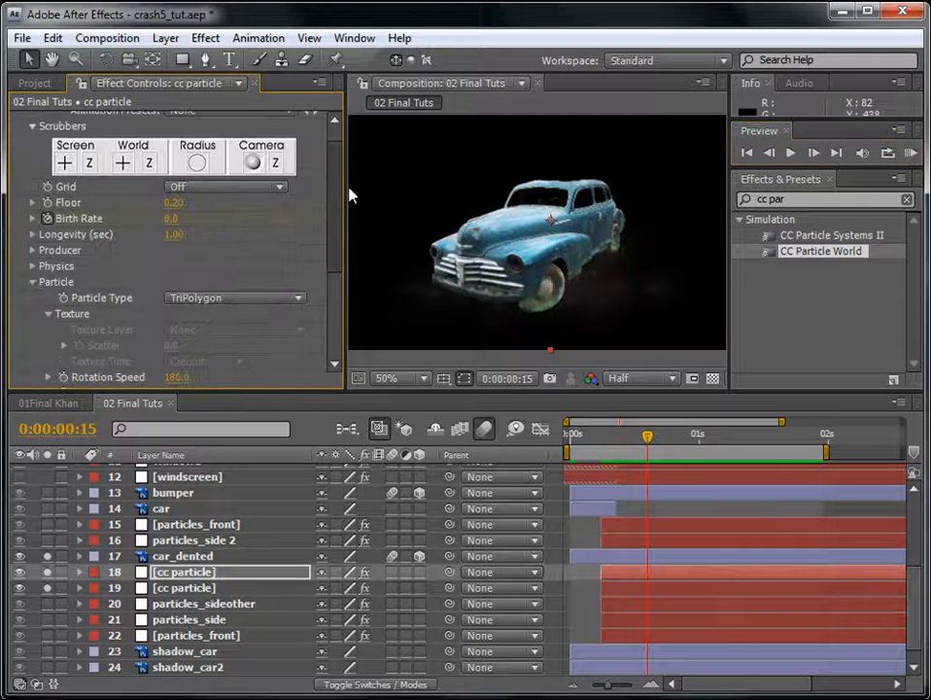
{"action": "left_click", "coordinate": [32, 267]}
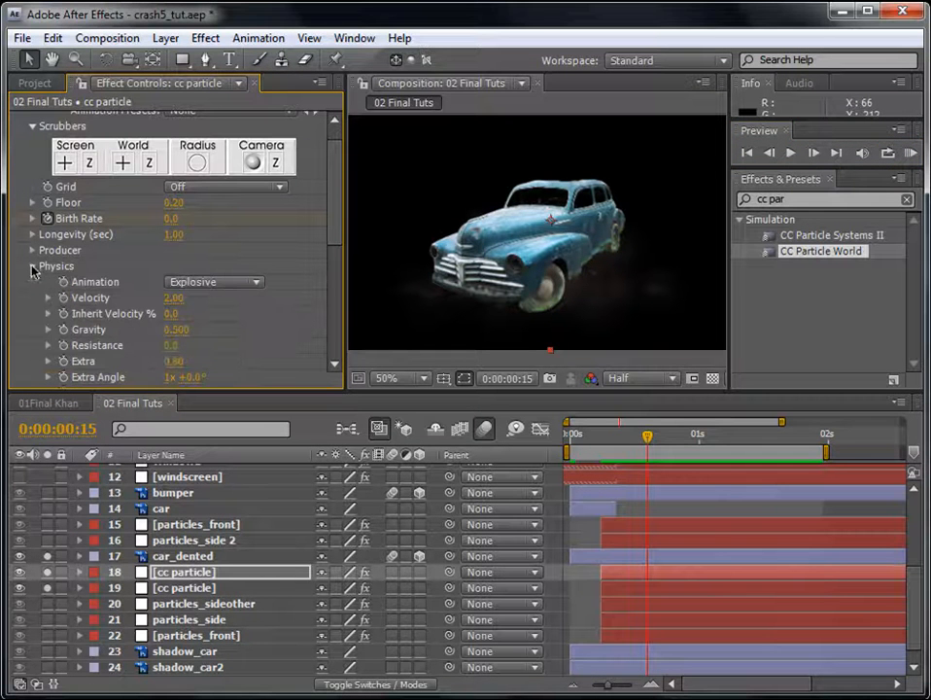
{"action": "left_click", "coordinate": [172, 299]}
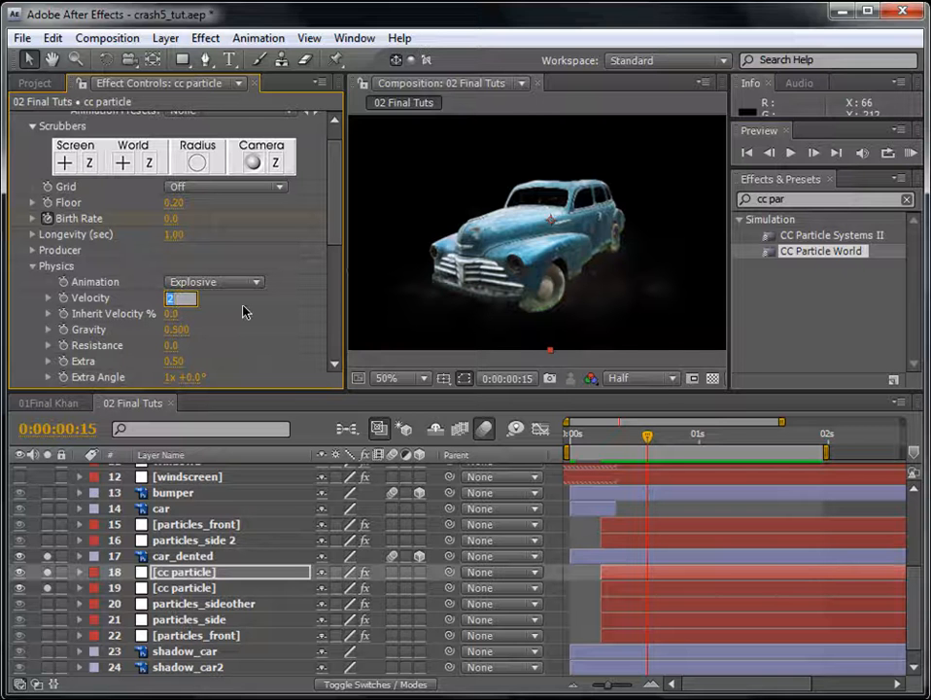
{"action": "type", "text": "1.5"}
{"action": "key", "text": "Return"}
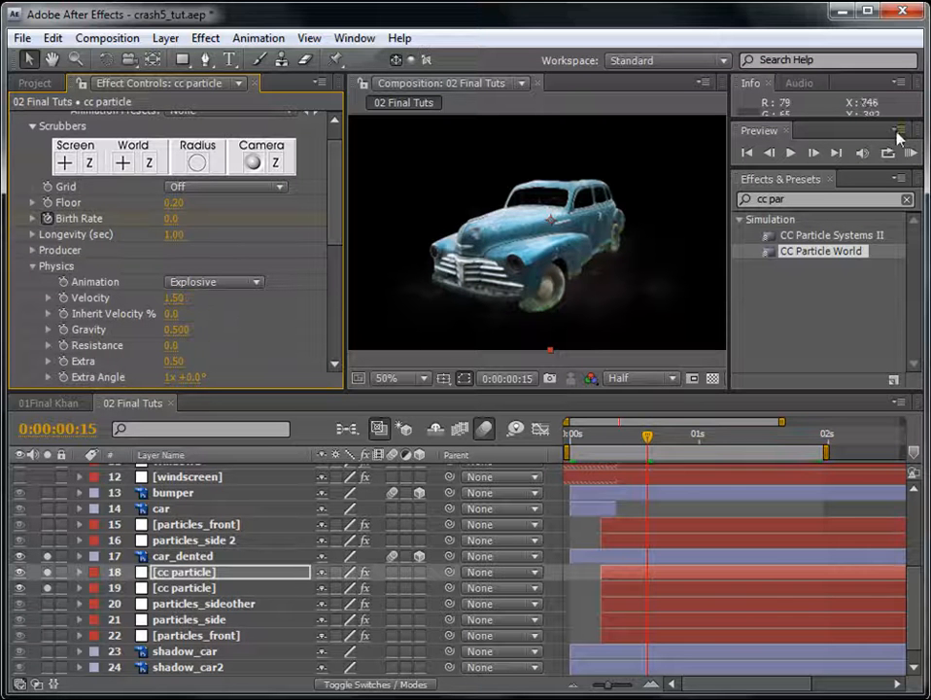
- Change the Birth Color of the TriPolygon particles to dark green (2A512F)
{"action": "scroll", "coordinate": [253, 272], "scroll_direction": "down", "scroll_amount": 6}
{"action": "left_click", "coordinate": [171, 317]}
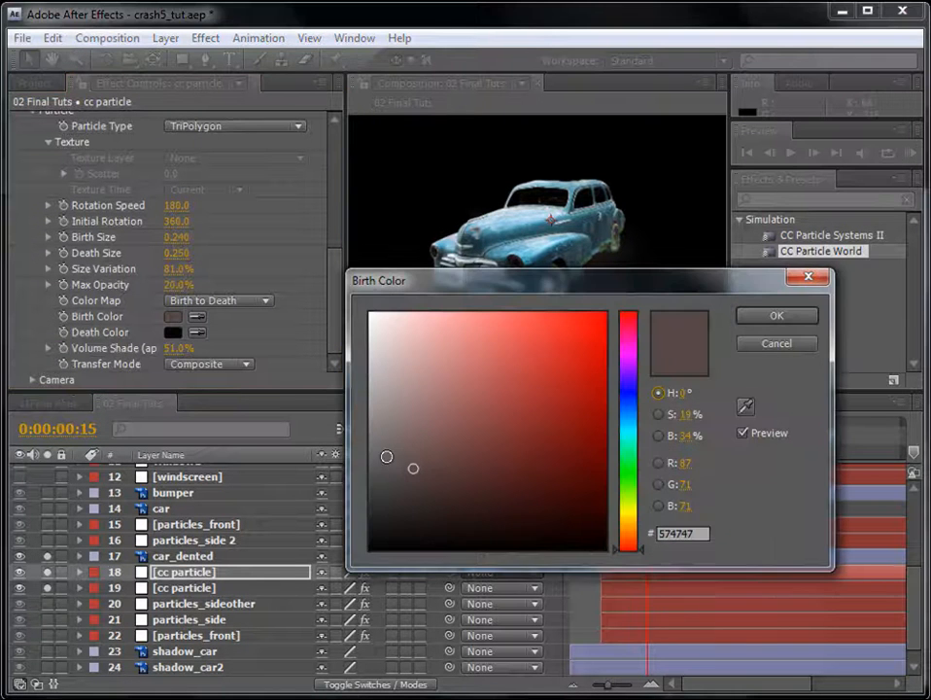
{"action": "left_click", "coordinate": [628, 471]}
{"action": "left_click_drag", "start_coordinate": [517, 463], "coordinate": [482, 476]}
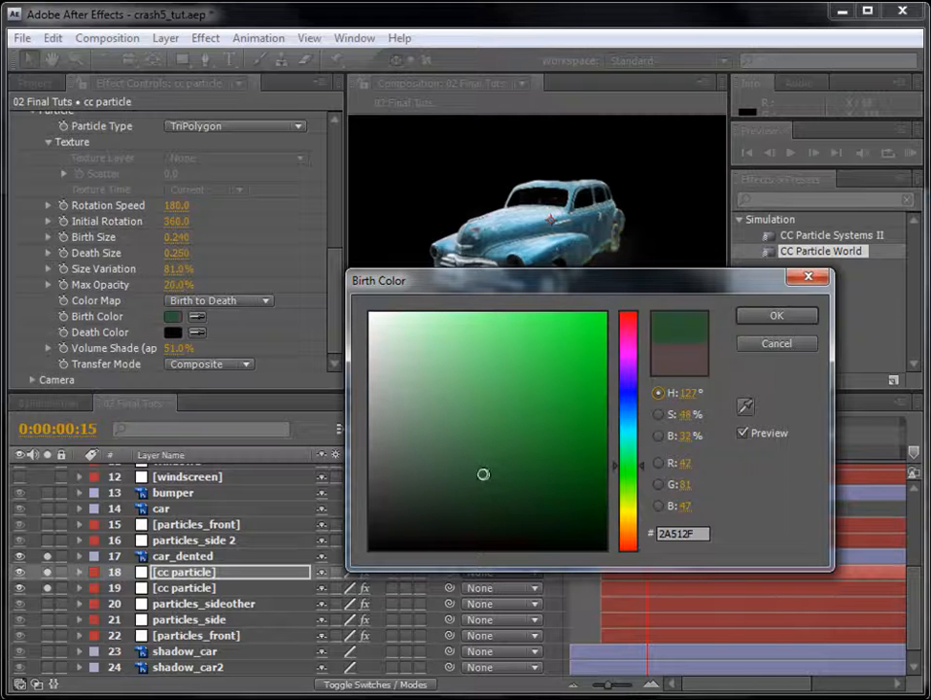
{"action": "left_click", "coordinate": [776, 314]}
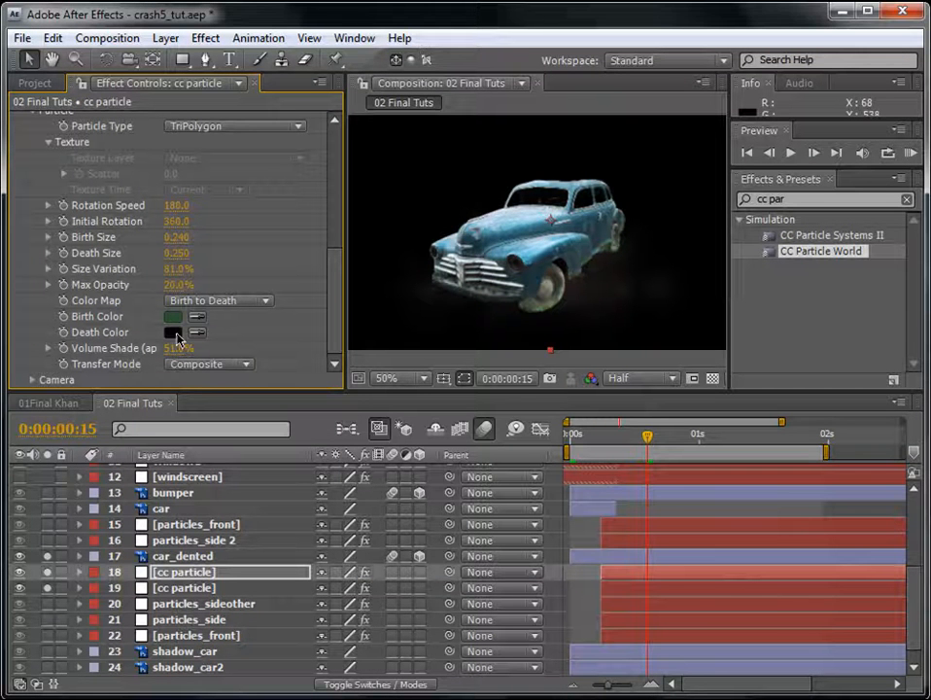
- Change the Death Color of the TriPolygon particles to a very dark green (0E2A15)
{"action": "left_click", "coordinate": [173, 332]}
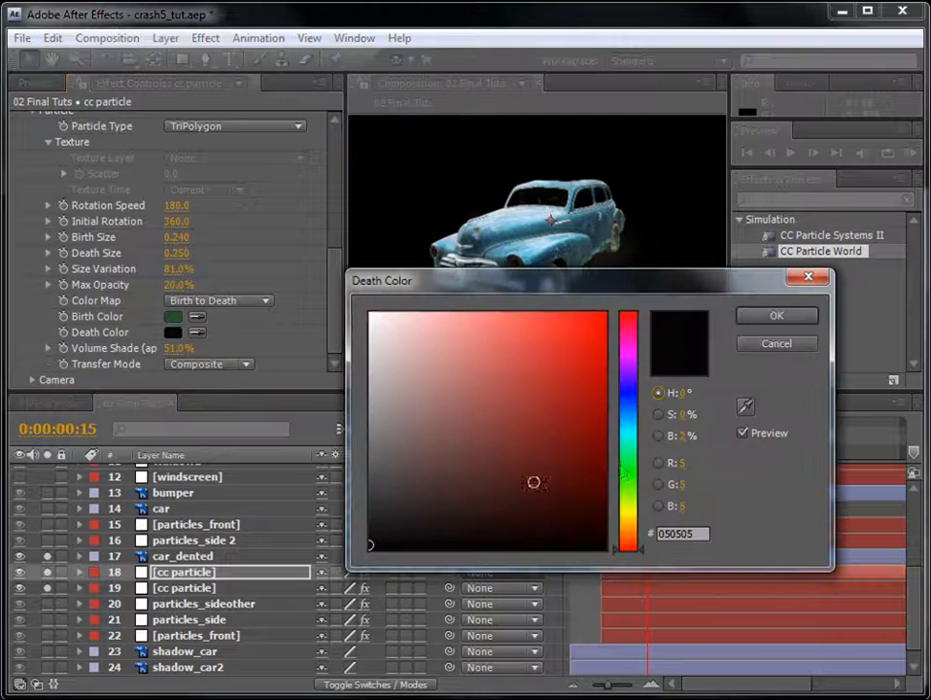
{"action": "left_click", "coordinate": [622, 461]}
{"action": "left_click", "coordinate": [527, 510]}
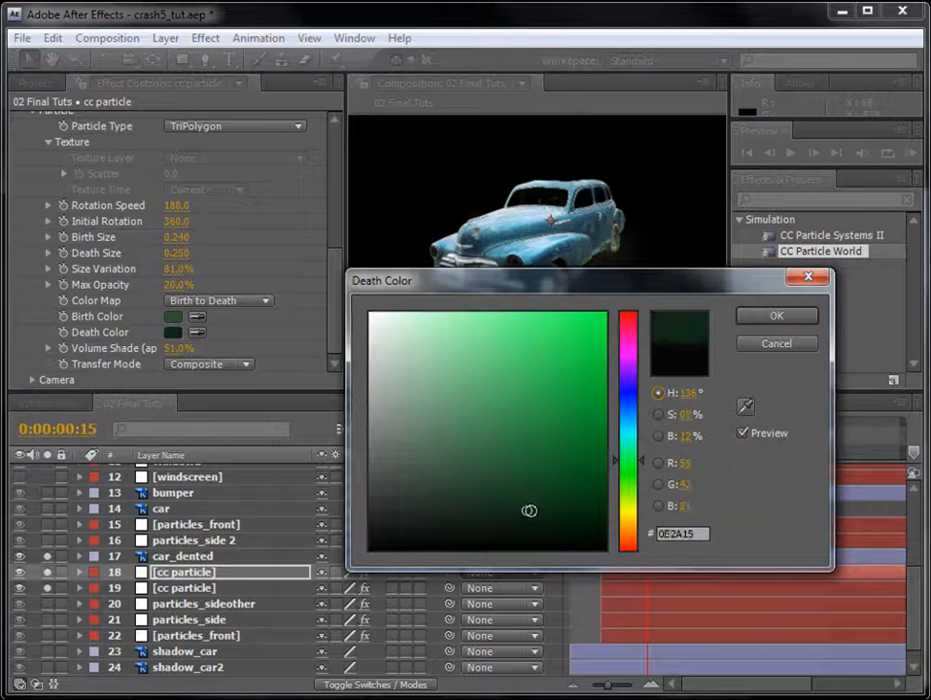
{"action": "left_click", "coordinate": [781, 318]}
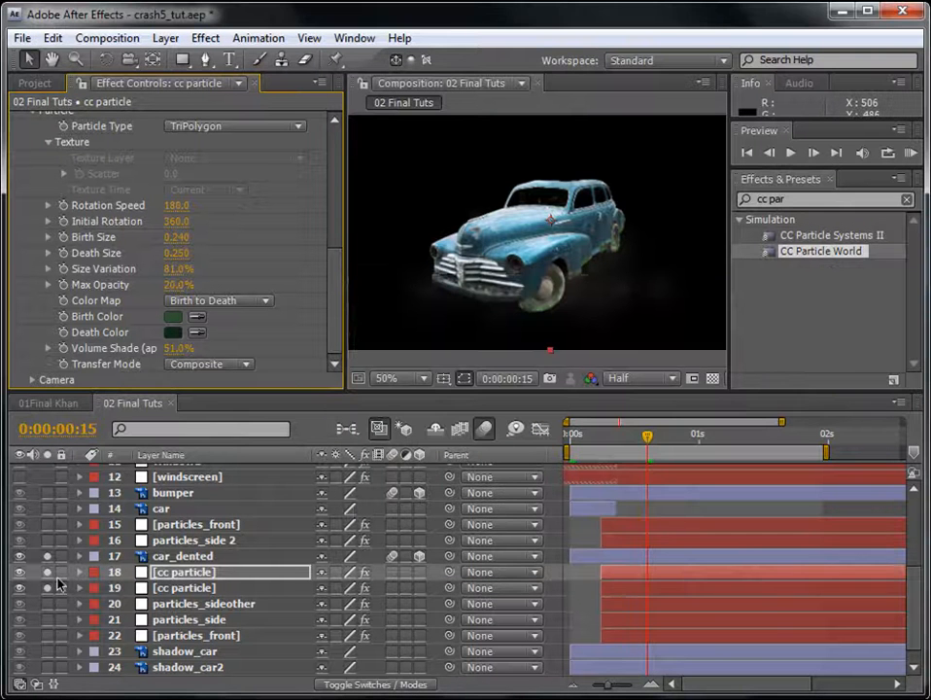
- Turn off solo for car_dented and both cc particle layers and preview the full composite
{"action": "left_click_drag", "start_coordinate": [47, 556], "coordinate": [47, 593]}
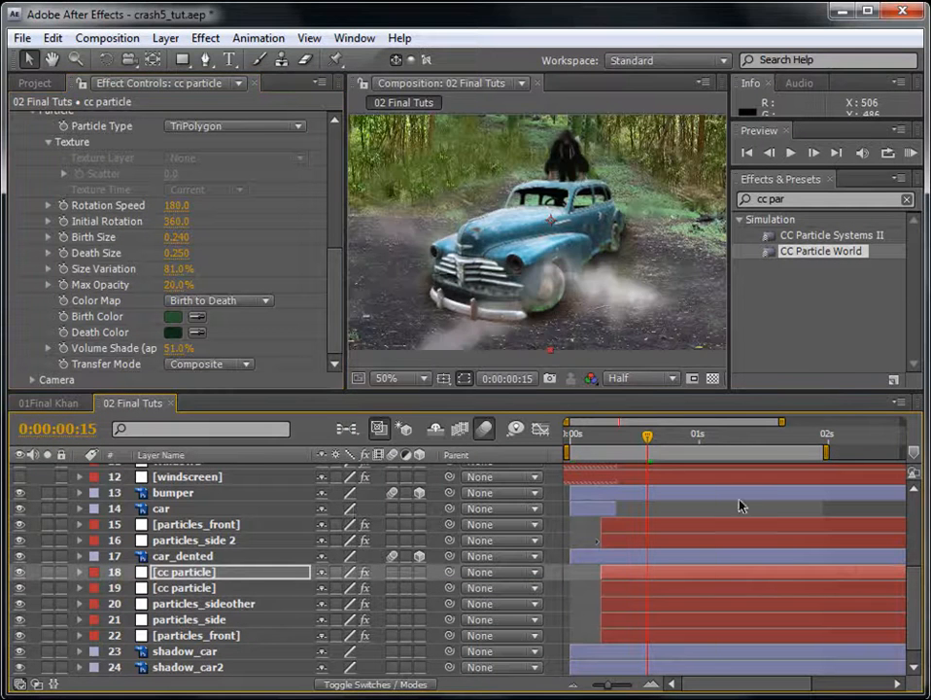
{"action": "left_click", "coordinate": [911, 154]}
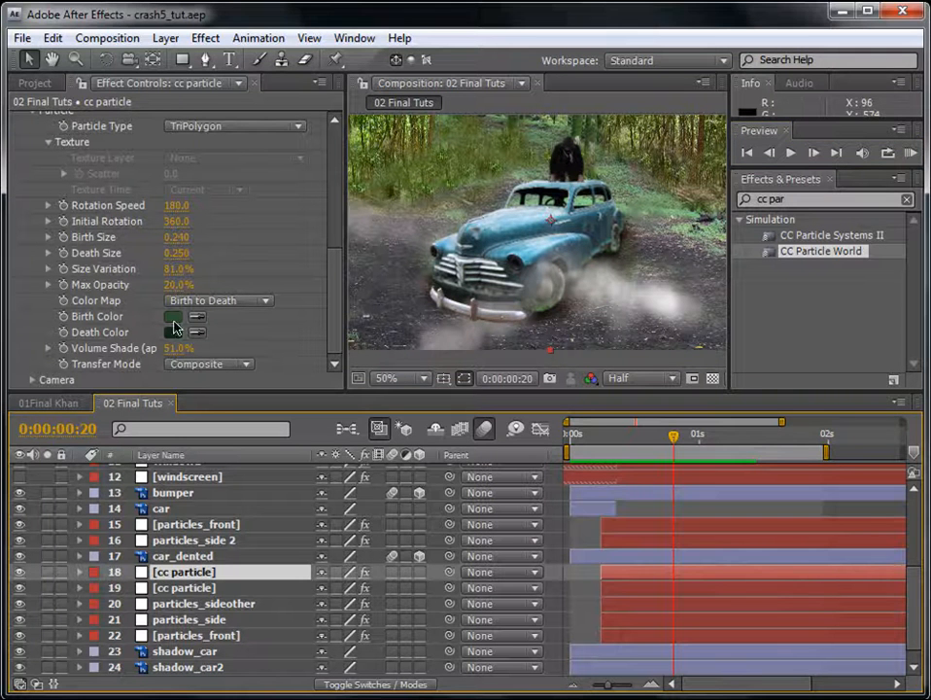
- Lighten the Birth Color of the TriPolygon particles to a muted grayish green
{"action": "left_click", "coordinate": [174, 321]}
{"action": "left_click", "coordinate": [411, 413]}
{"action": "left_click", "coordinate": [758, 320]}
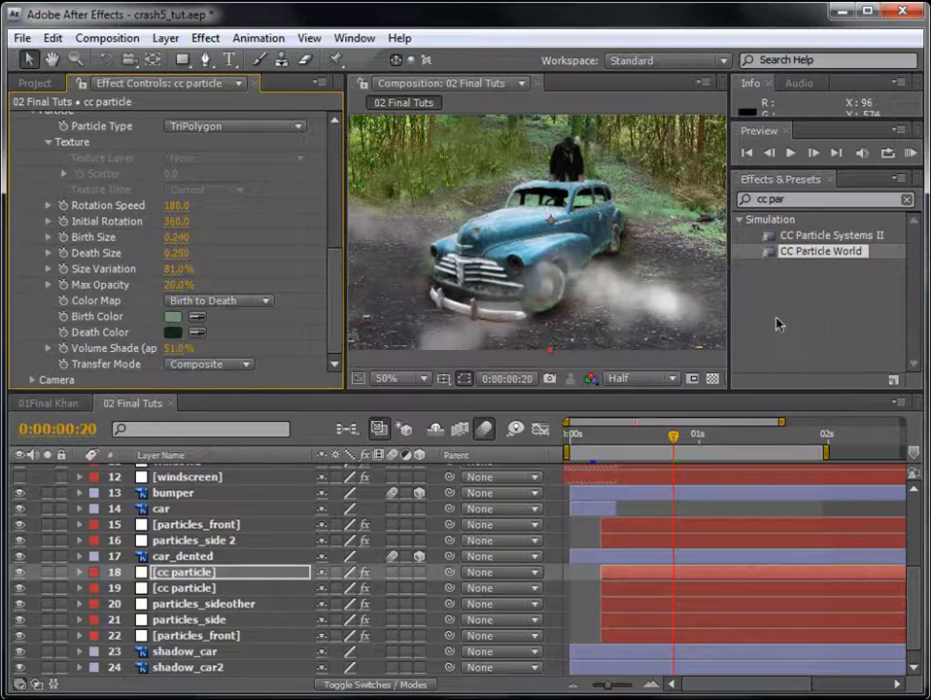
- Hide the particles_front, particles_side, particles_side 2 and particles_sideother layers, leaving only the cc particle layers' dust showing
{"action": "left_click", "coordinate": [633, 439]}
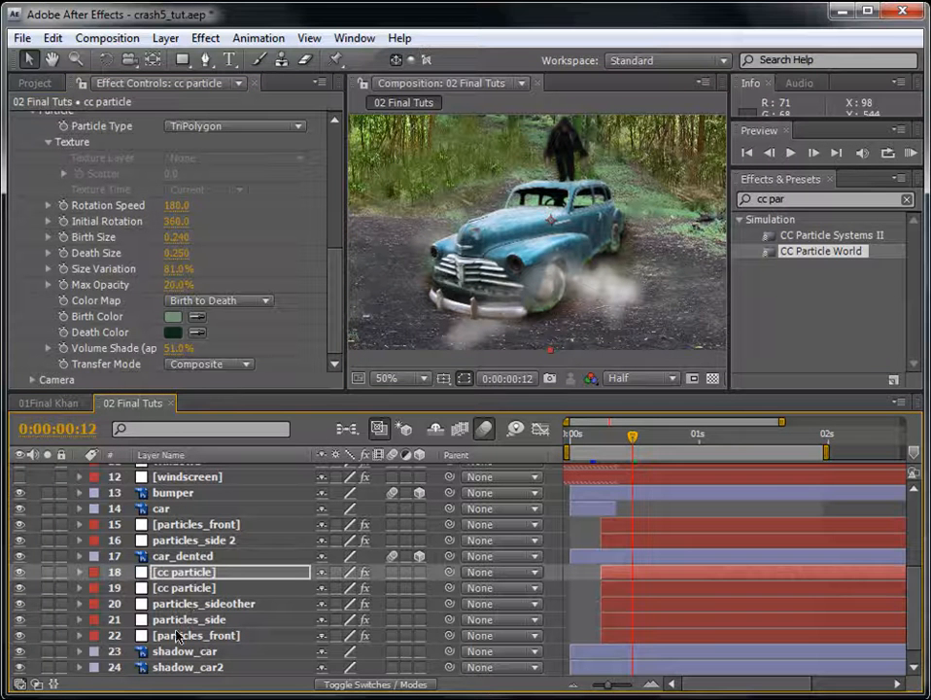
{"action": "left_click", "coordinate": [19, 635]}
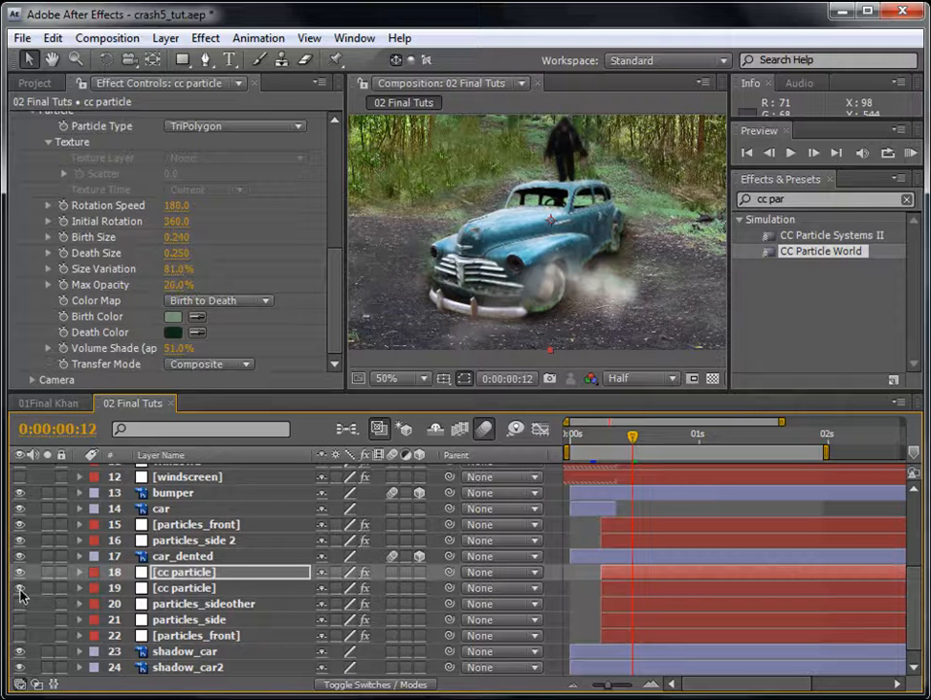
{"action": "left_click_drag", "start_coordinate": [20, 542], "coordinate": [20, 527]}
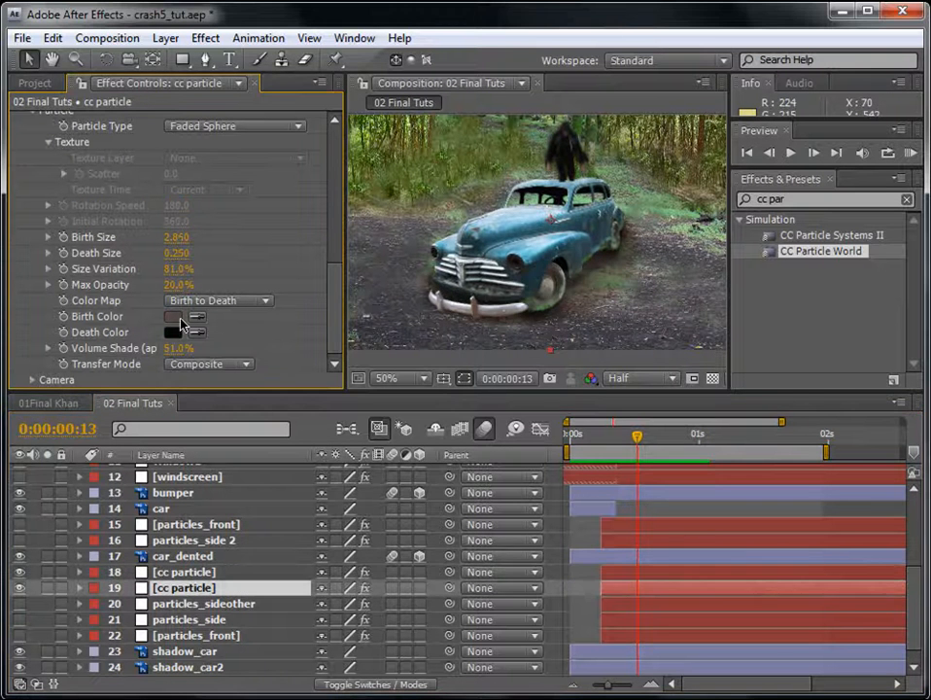
- Change the Birth Color of the Faded Sphere cc particle layer to a light warm gray and preview the animation
{"action": "left_click", "coordinate": [176, 318]}
{"action": "left_click", "coordinate": [388, 385]}
{"action": "left_click", "coordinate": [776, 316]}
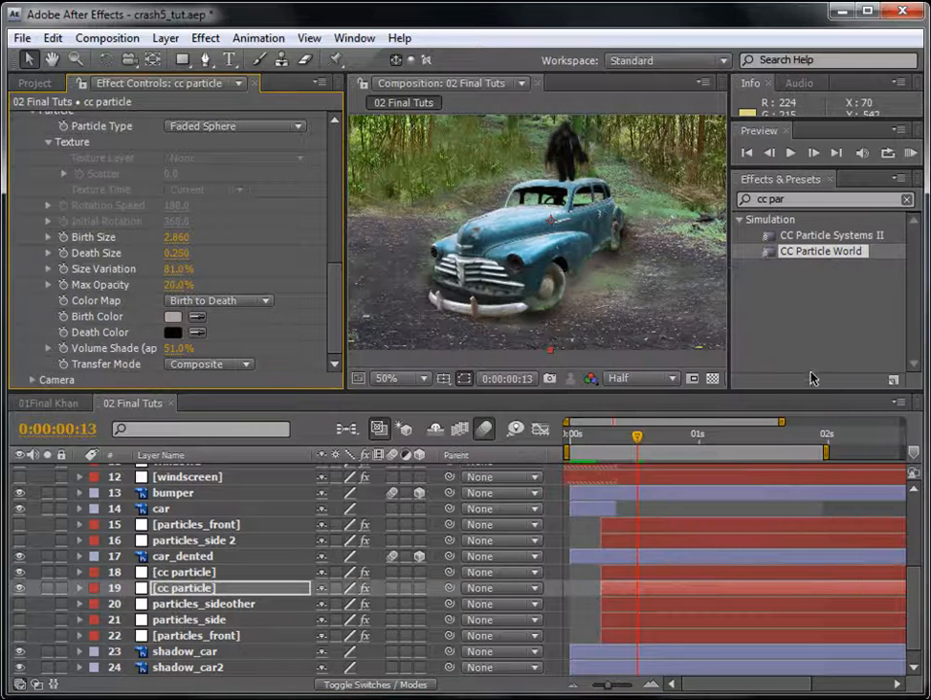
{"action": "left_click", "coordinate": [910, 153]}
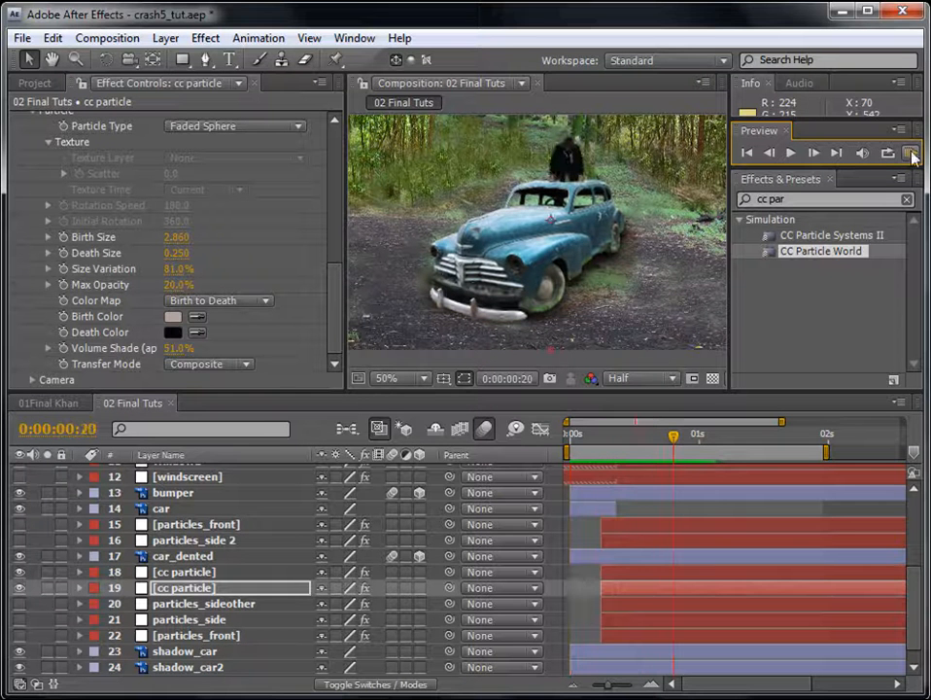
- Change the Birth Color of the TriPolygon cc particle layer to a pale greenish gray and preview the animation
{"action": "left_click", "coordinate": [182, 575]}
{"action": "left_click_drag", "start_coordinate": [338, 202], "coordinate": [337, 314]}
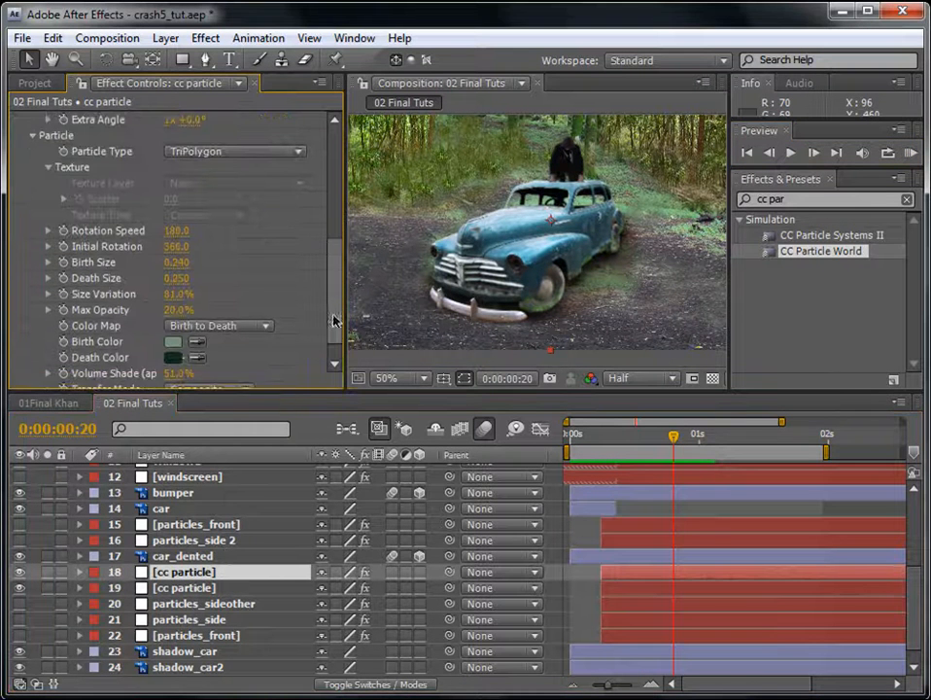
{"action": "left_click", "coordinate": [173, 344]}
{"action": "left_click", "coordinate": [380, 368]}
{"action": "left_click", "coordinate": [773, 316]}
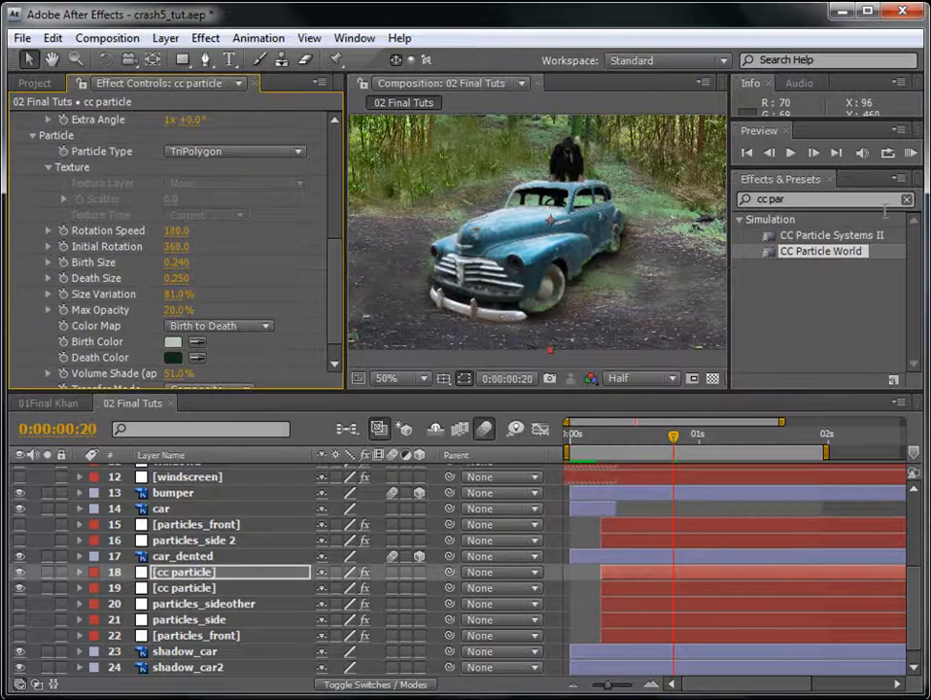
{"action": "left_click", "coordinate": [910, 154]}
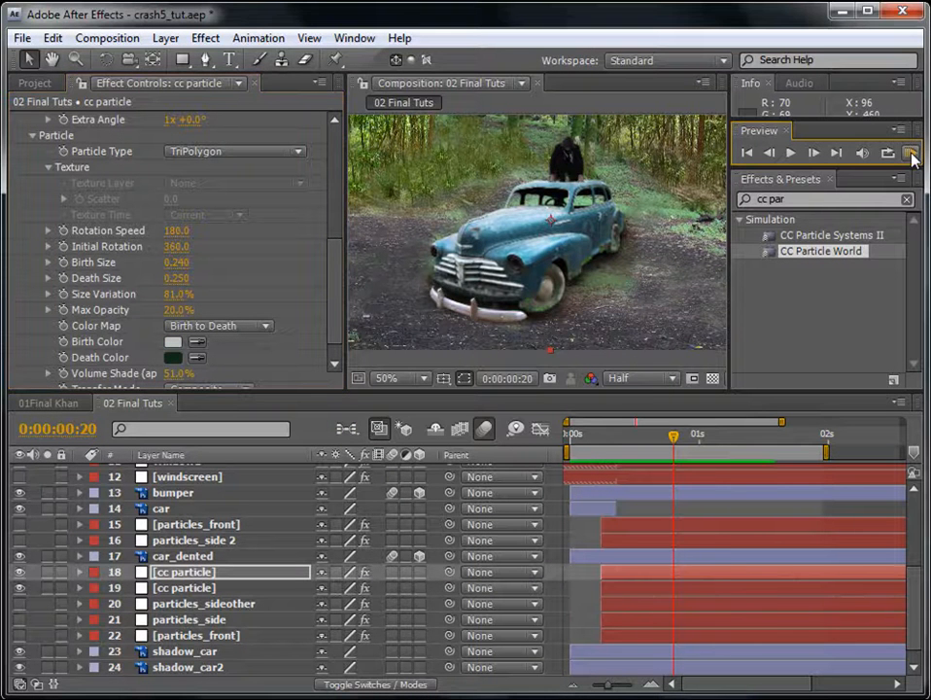
- Duplicate the TriPolygon cc particle layer
{"action": "left_click", "coordinate": [187, 573]}
{"action": "key", "text": "ctrl+d"}
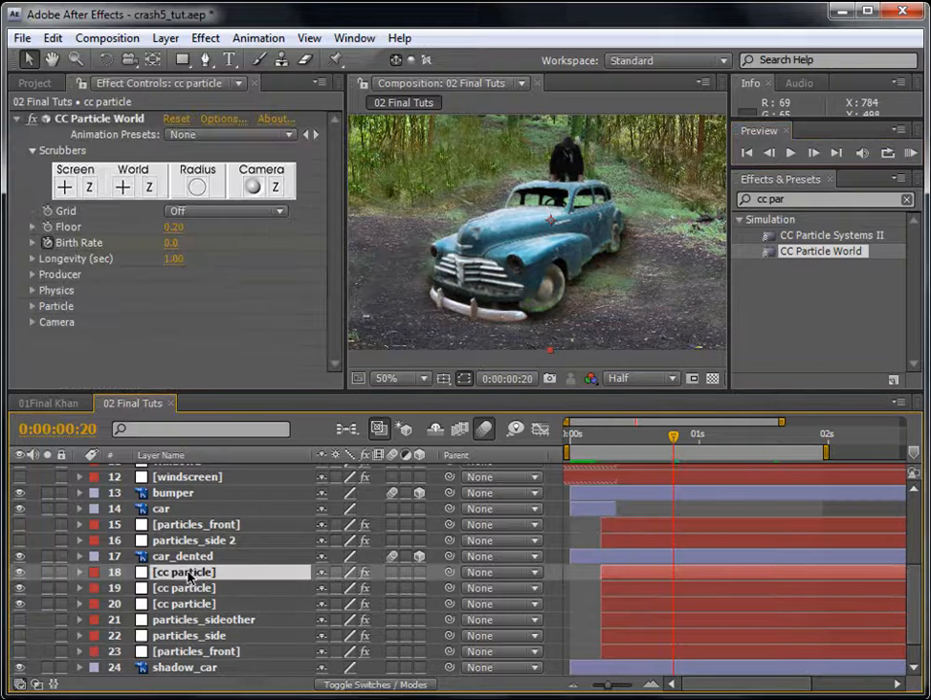
- Rename the duplicated cc particle layer as cc particle_roof
{"action": "key", "text": "Return"}
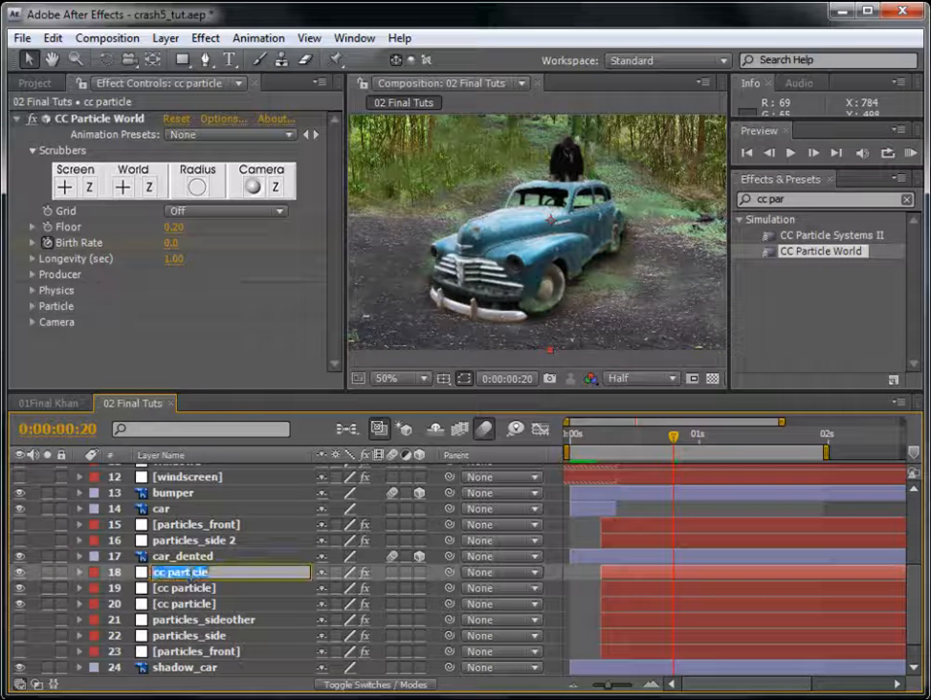
{"action": "left_click", "coordinate": [227, 569]}
{"action": "type", "text": "_roof"}
{"action": "key", "text": "Return"}
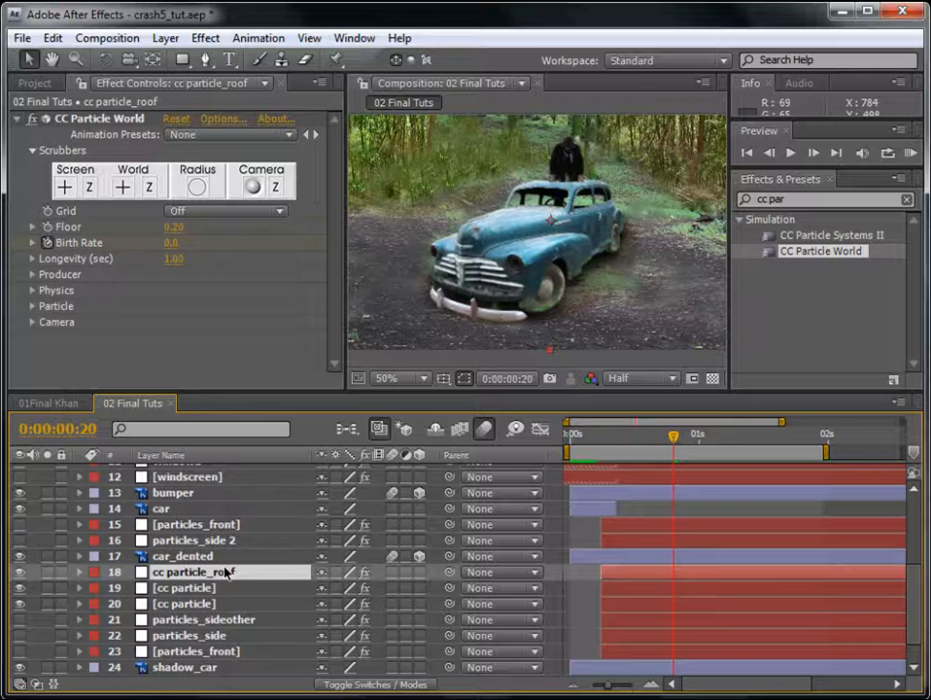
- Move the cc particle_roof layer above car_dented and solo it, viewing the burst at 0:00:00:10
{"action": "key", "text": "e"}
{"action": "double_click", "coordinate": [147, 590]}
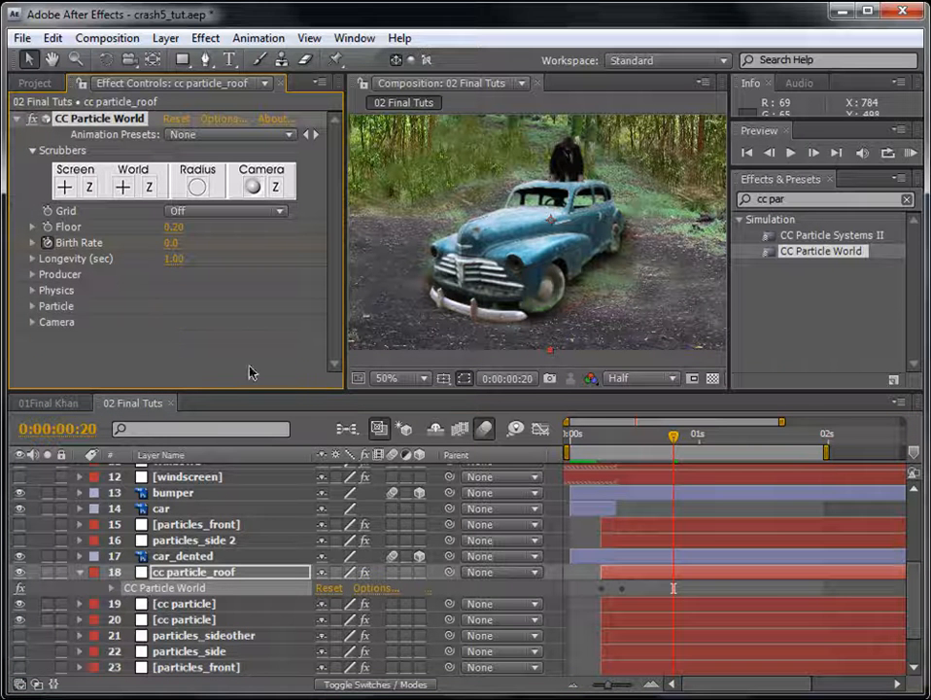
{"action": "left_click", "coordinate": [32, 275]}
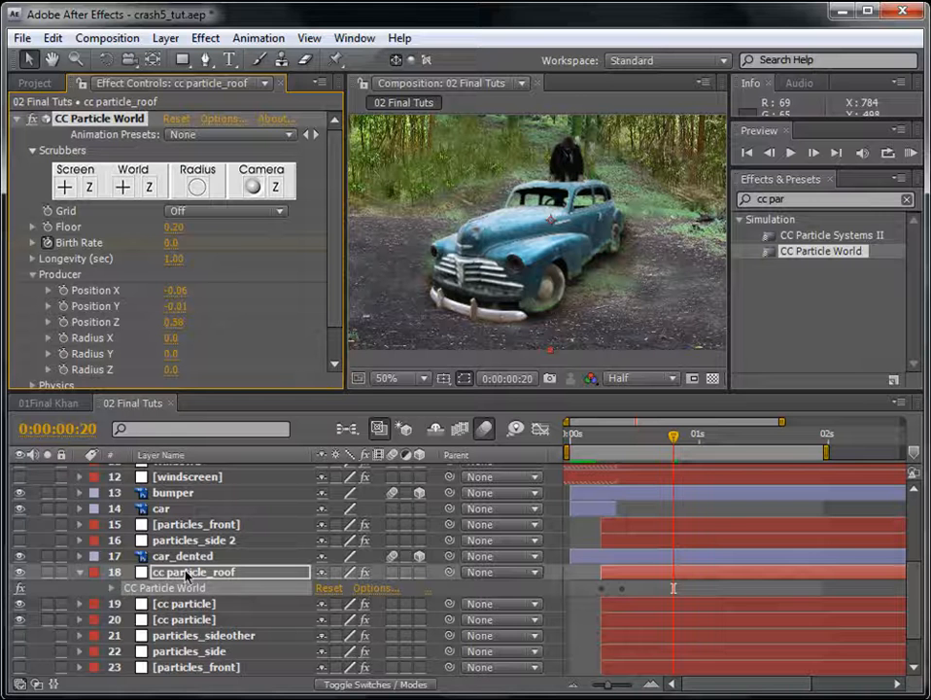
{"action": "mouse_move", "coordinate": [186, 575]}
{"action": "left_mouse_down"}
{"action": "mouse_move", "coordinate": [208, 557]}
{"action": "mouse_move", "coordinate": [200, 571]}
{"action": "left_mouse_up"}
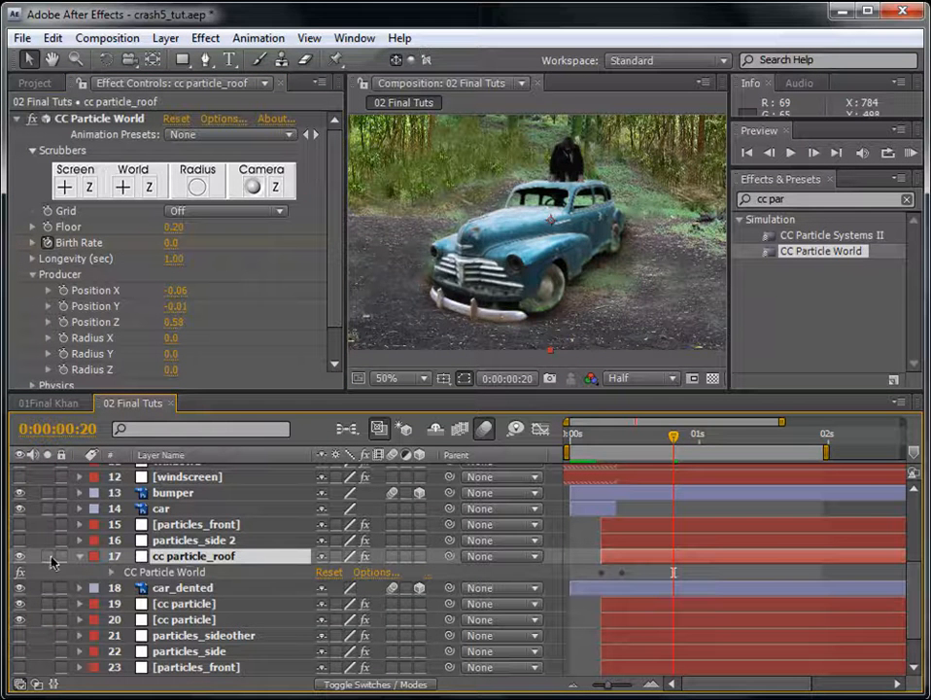
{"action": "left_click", "coordinate": [47, 555]}
{"action": "mouse_move", "coordinate": [622, 448]}
{"action": "left_mouse_down"}
{"action": "mouse_move", "coordinate": [609, 445]}
{"action": "mouse_move", "coordinate": [673, 437]}
{"action": "mouse_move", "coordinate": [621, 438]}
{"action": "left_mouse_up"}
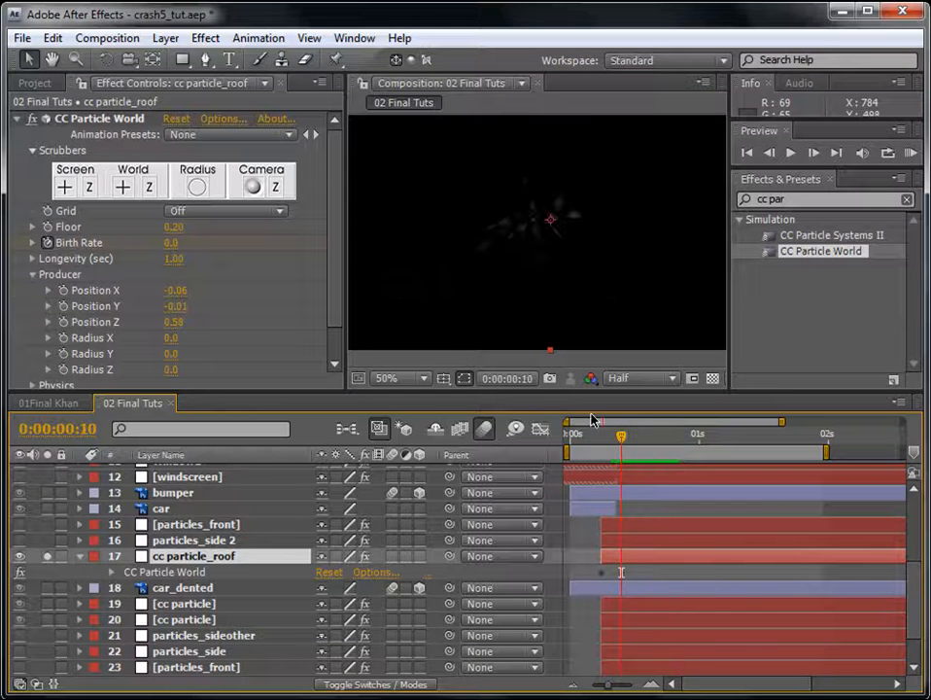
- Change the Death Color of cc particle_roof's CC Particle World effect to white
{"action": "scroll", "coordinate": [330, 292], "scroll_direction": "down", "scroll_amount": 2}
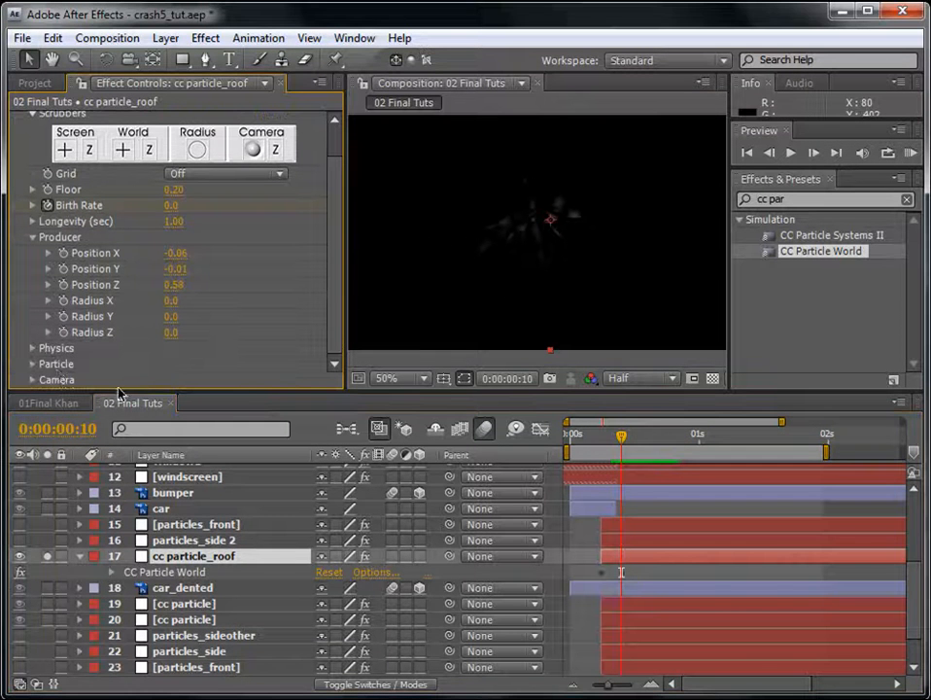
{"action": "left_click", "coordinate": [33, 364]}
{"action": "scroll", "coordinate": [117, 321], "scroll_direction": "down", "scroll_amount": 5}
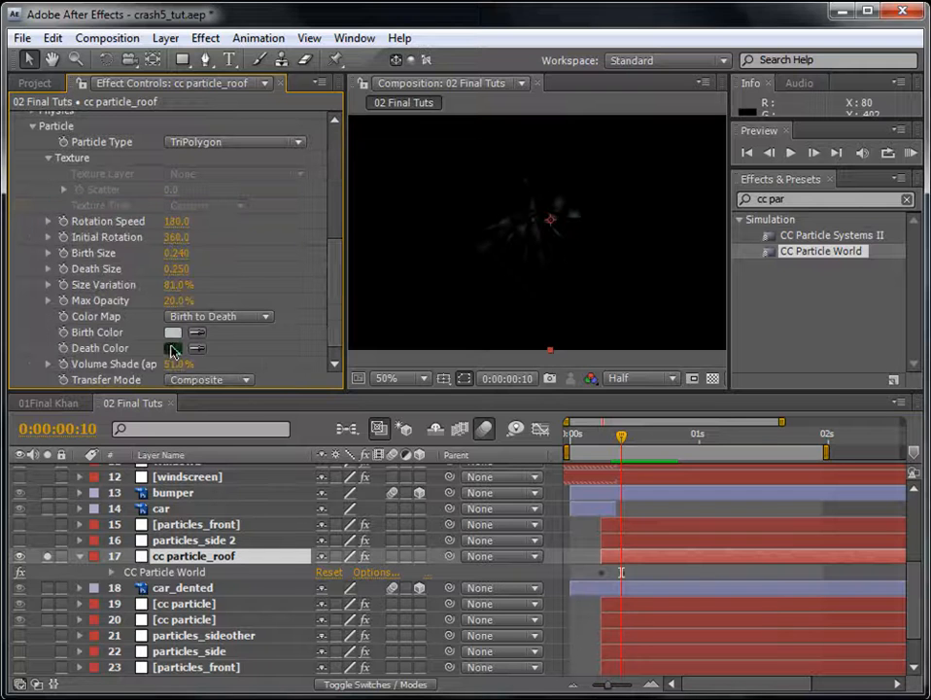
{"action": "left_click", "coordinate": [174, 348]}
{"action": "left_click_drag", "start_coordinate": [456, 323], "coordinate": [368, 311]}
{"action": "left_click", "coordinate": [776, 315]}
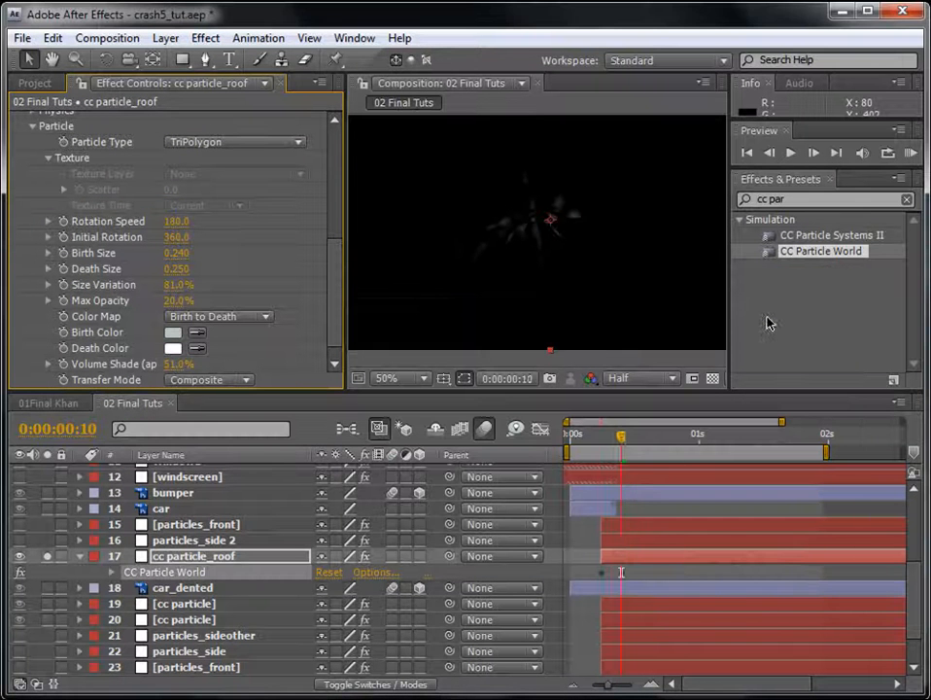
- Solo car_dented together with cc particle_roof at 0:00:00:12 and raise the roof particles' Max Opacity to 100%
{"action": "mouse_move", "coordinate": [629, 445]}
{"action": "left_mouse_down"}
{"action": "mouse_move", "coordinate": [643, 437]}
{"action": "mouse_move", "coordinate": [622, 437]}
{"action": "mouse_move", "coordinate": [644, 437]}
{"action": "mouse_move", "coordinate": [633, 438]}
{"action": "left_mouse_up"}
{"action": "left_click", "coordinate": [45, 588]}
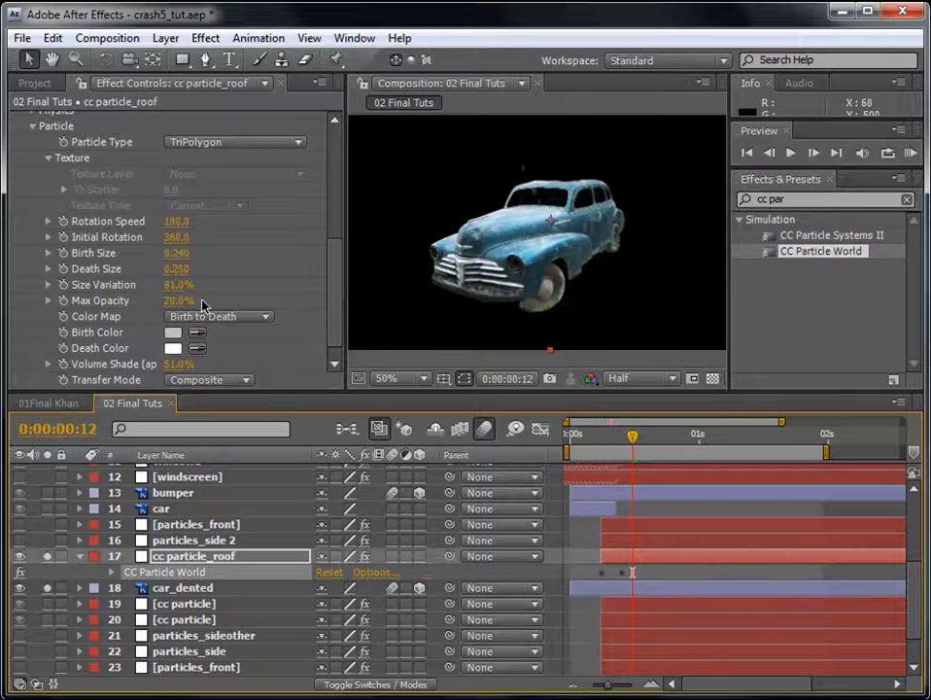
{"action": "left_click_drag", "start_coordinate": [170, 301], "coordinate": [508, 298]}
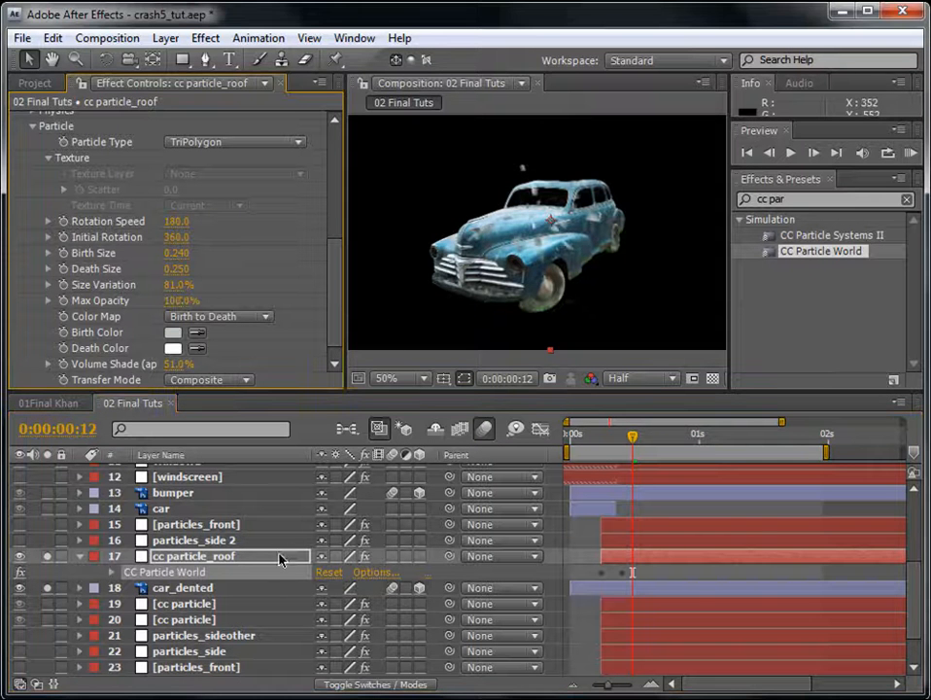
- Shift the roof particle producer up to the car's roof with Position X -0.03, Y -0.17 and Z 1.56
{"action": "scroll", "coordinate": [177, 254], "scroll_direction": "up", "scroll_amount": 5}
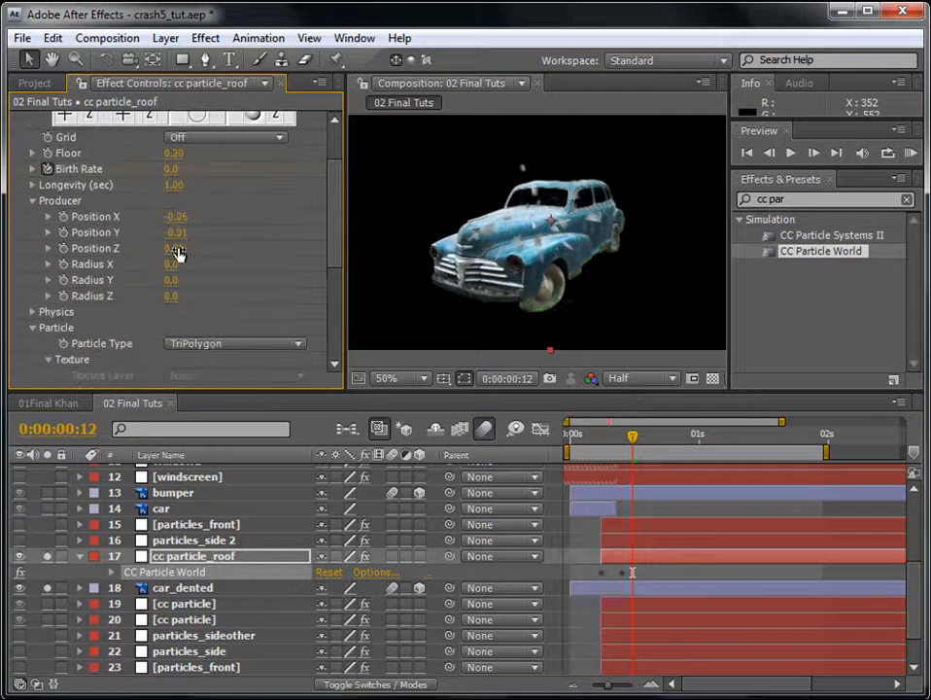
{"action": "mouse_move", "coordinate": [178, 238]}
{"action": "left_mouse_down"}
{"action": "mouse_move", "coordinate": [166, 232]}
{"action": "mouse_move", "coordinate": [204, 245]}
{"action": "mouse_move", "coordinate": [231, 241]}
{"action": "left_mouse_up"}
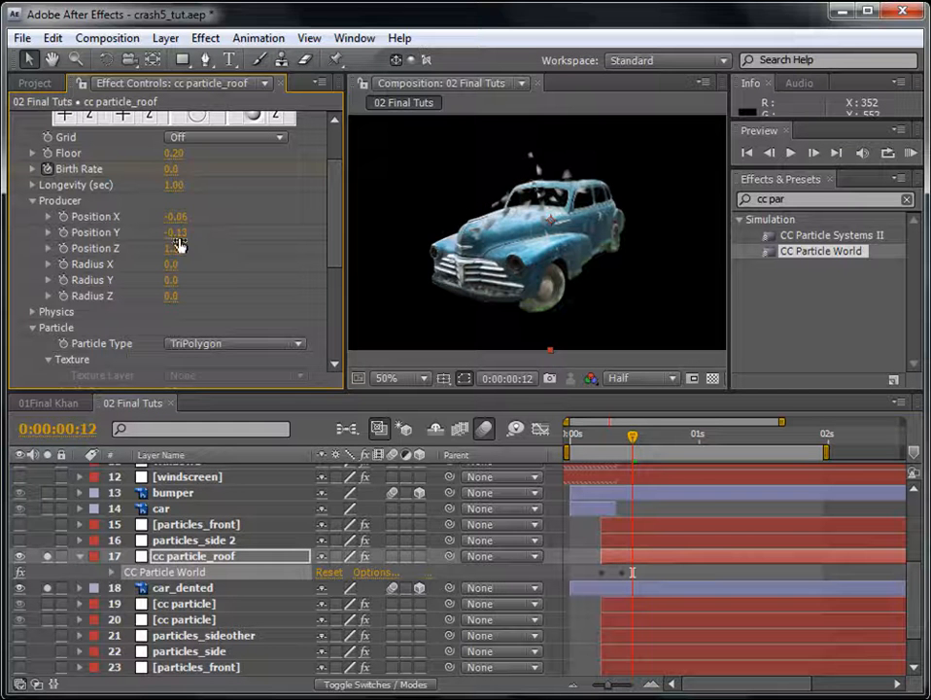
{"action": "mouse_move", "coordinate": [172, 232]}
{"action": "left_mouse_down"}
{"action": "mouse_move", "coordinate": [137, 248]}
{"action": "mouse_move", "coordinate": [212, 248]}
{"action": "mouse_move", "coordinate": [199, 247]}
{"action": "mouse_move", "coordinate": [175, 216]}
{"action": "mouse_move", "coordinate": [190, 217]}
{"action": "mouse_move", "coordinate": [187, 226]}
{"action": "left_mouse_up"}
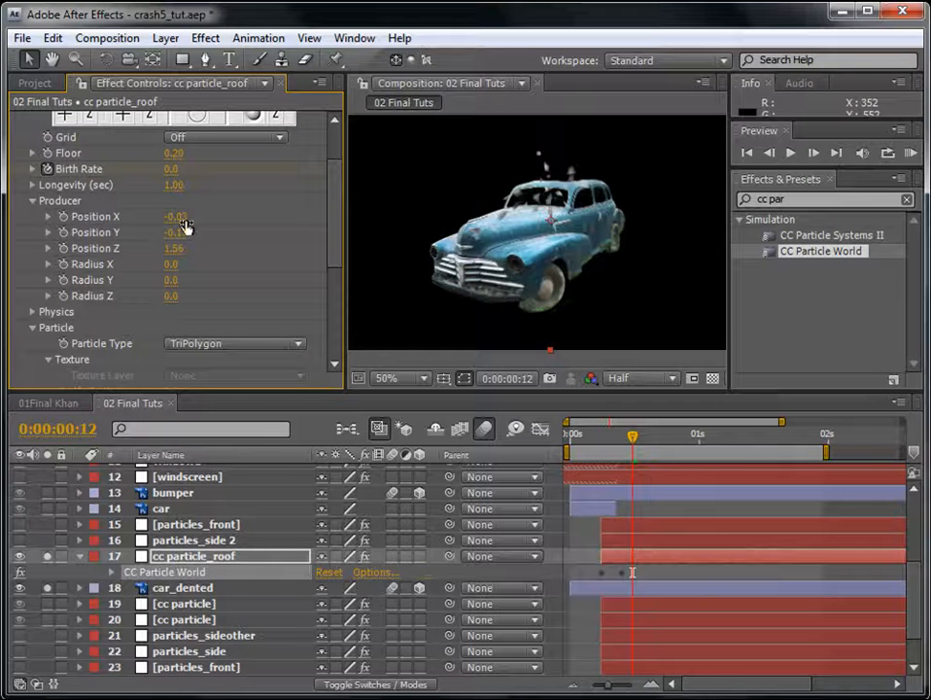
- Switch the roof particles' type to QuadPolygon and reduce Birth Size to 0.080 and Death Size to 0.000
{"action": "left_click_drag", "start_coordinate": [335, 245], "coordinate": [343, 276]}
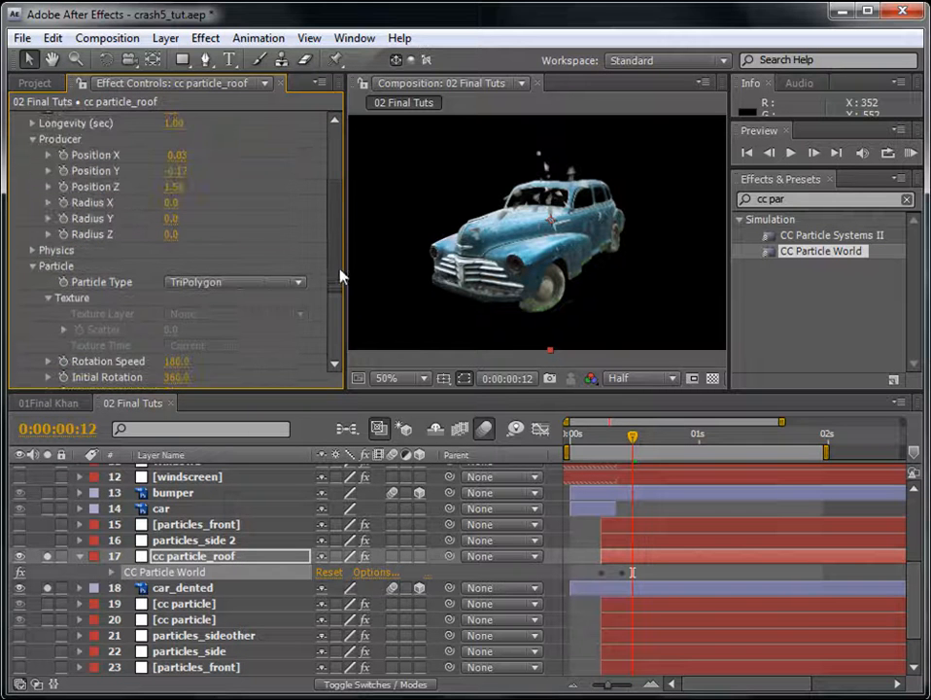
{"action": "left_click", "coordinate": [252, 285]}
{"action": "left_click", "coordinate": [233, 262]}
{"action": "left_click", "coordinate": [292, 283]}
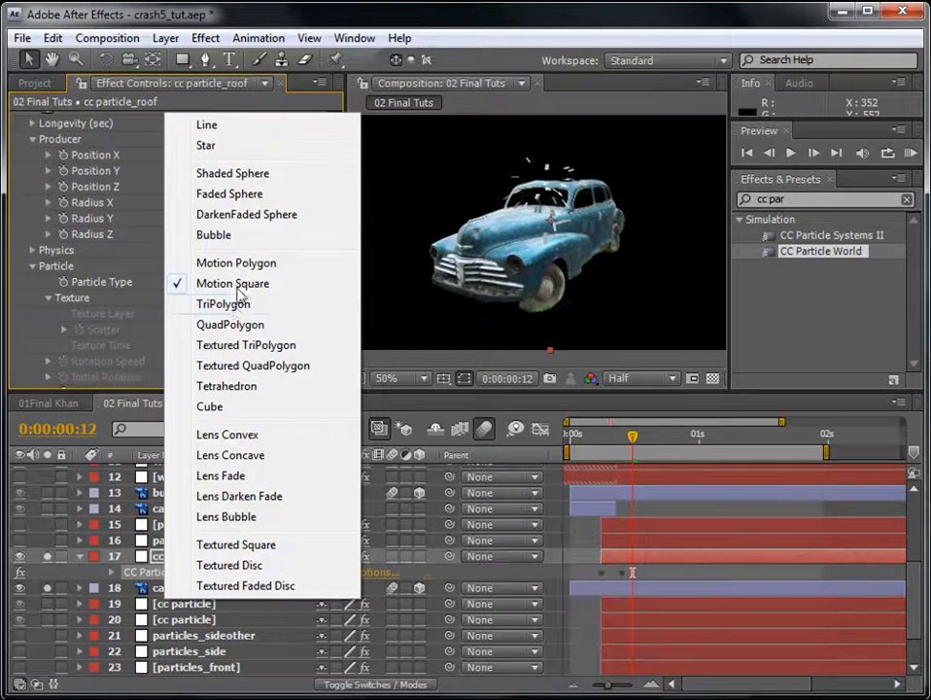
{"action": "left_click", "coordinate": [233, 326]}
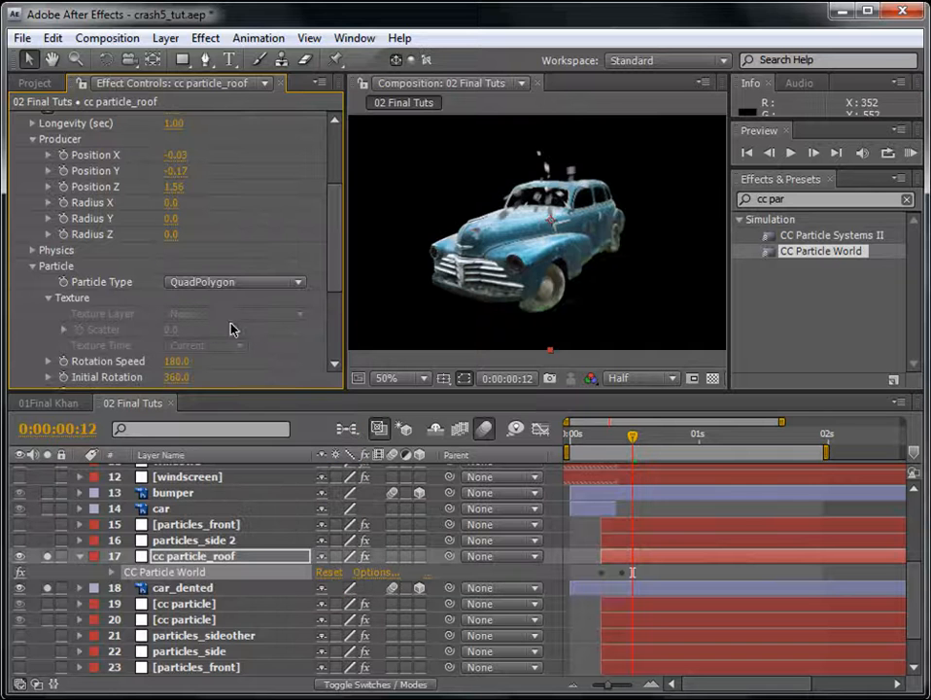
{"action": "left_click_drag", "start_coordinate": [338, 245], "coordinate": [335, 298]}
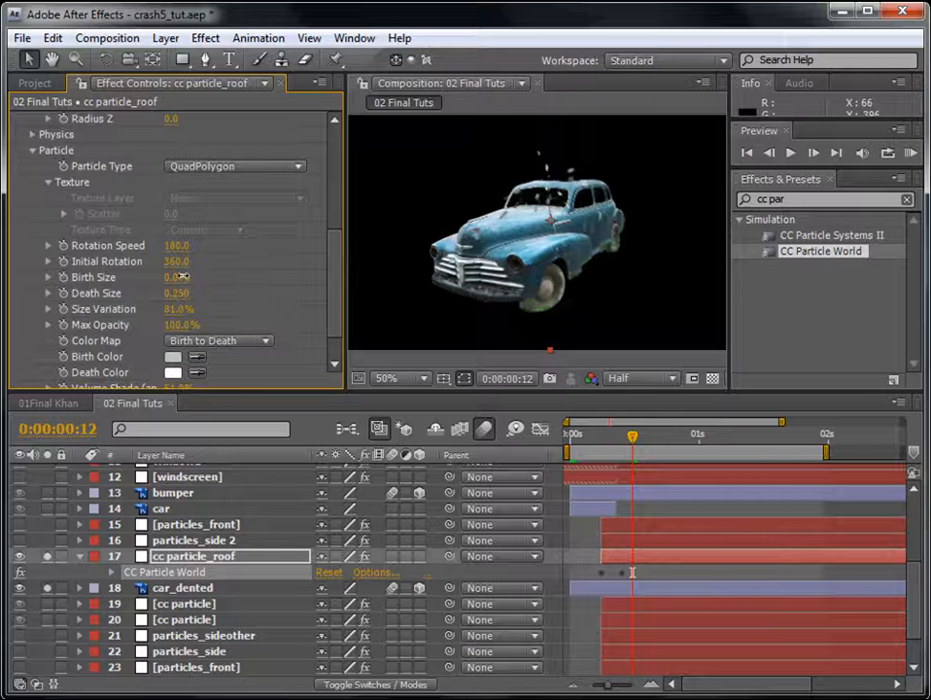
{"action": "left_click_drag", "start_coordinate": [185, 295], "coordinate": [163, 294]}
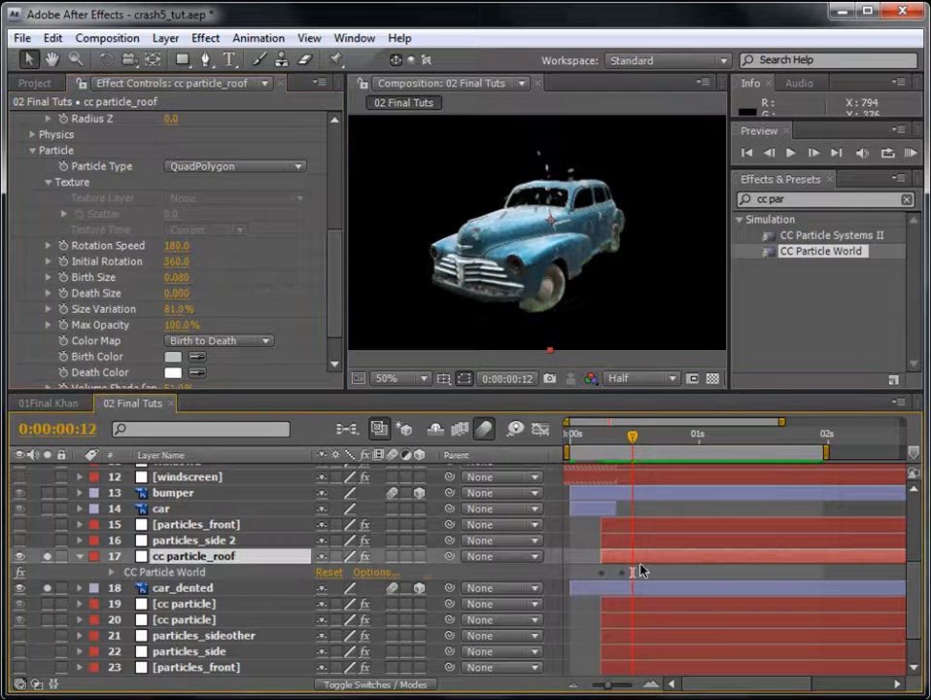
- Set cc particle_roof's Birth Rate keyframe at 0:00:00:06 to 4
{"action": "key", "text": "u"}
{"action": "left_click_drag", "start_coordinate": [633, 444], "coordinate": [602, 449]}
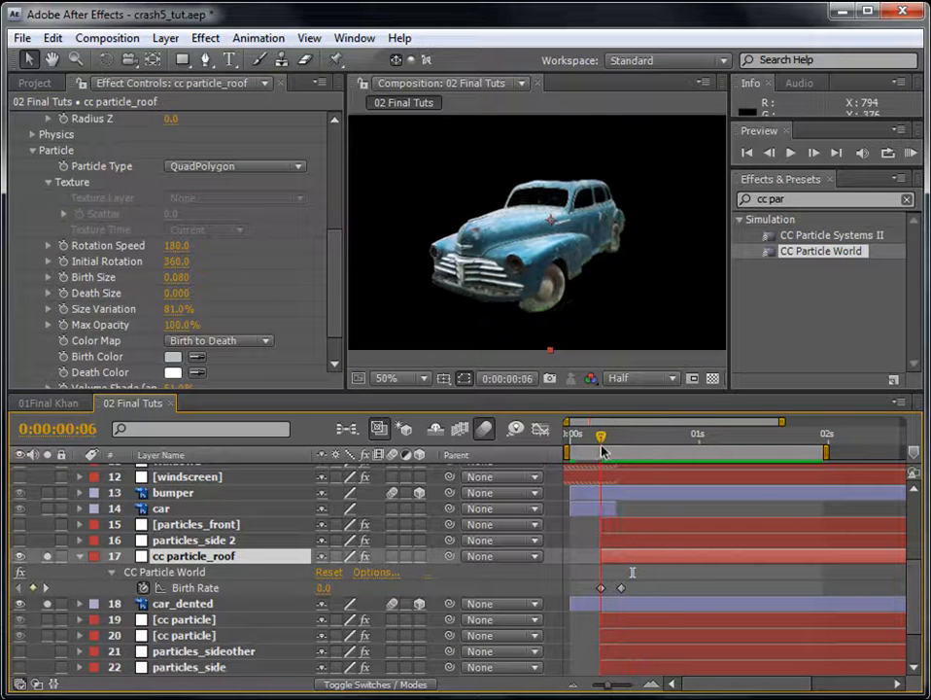
{"action": "left_click", "coordinate": [324, 590]}
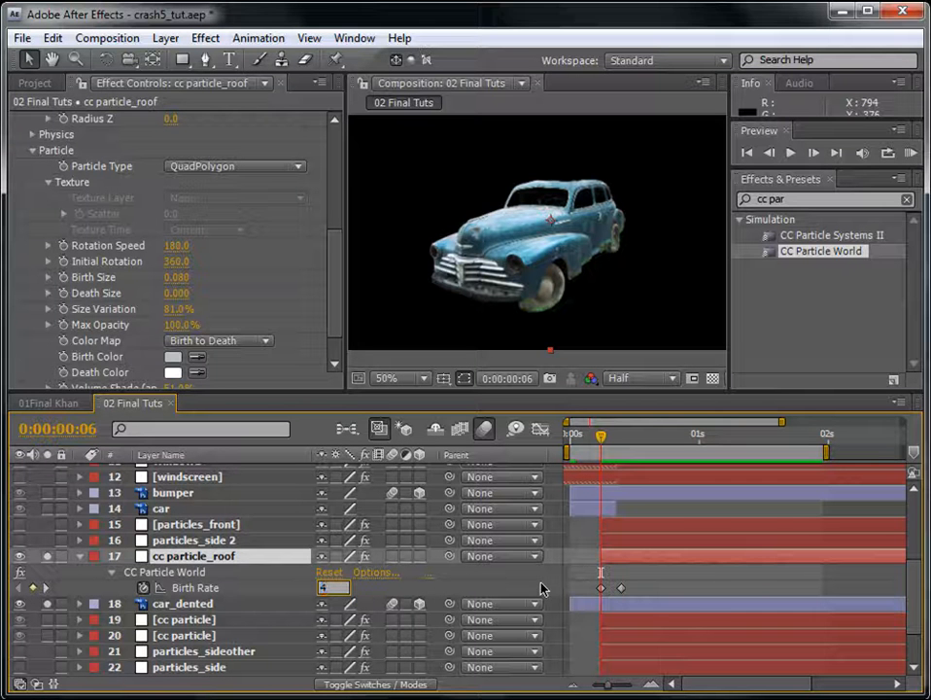
{"action": "type", "text": "4"}
{"action": "key", "text": "Return"}
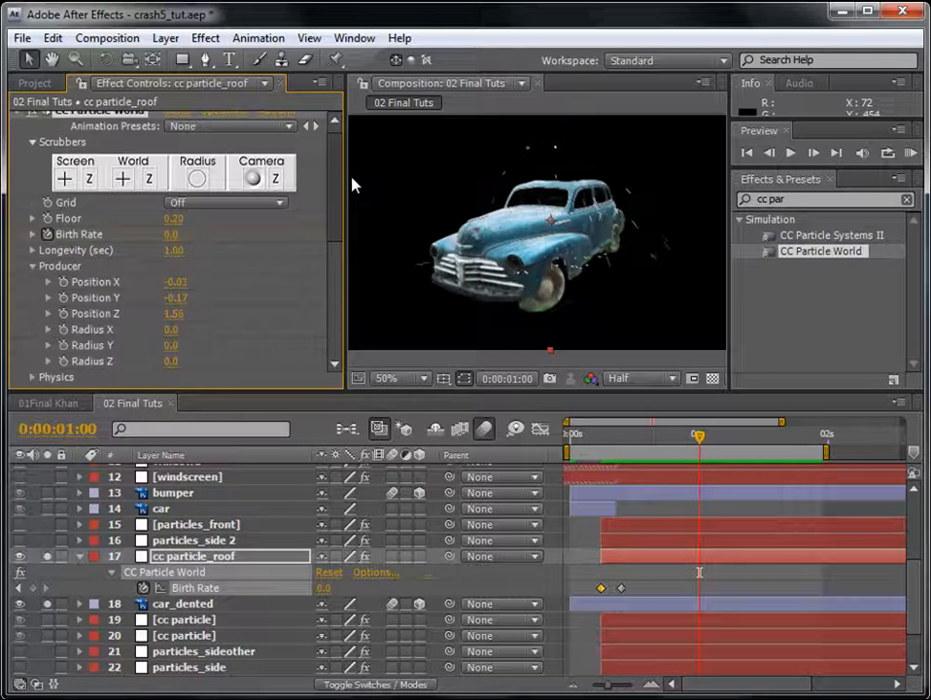
- Adjust the roof particle producer to Position Y -0.10 and Position Z 0.84, previewing the debris
{"action": "scroll", "coordinate": [342, 200], "scroll_direction": "down", "scroll_amount": 3}
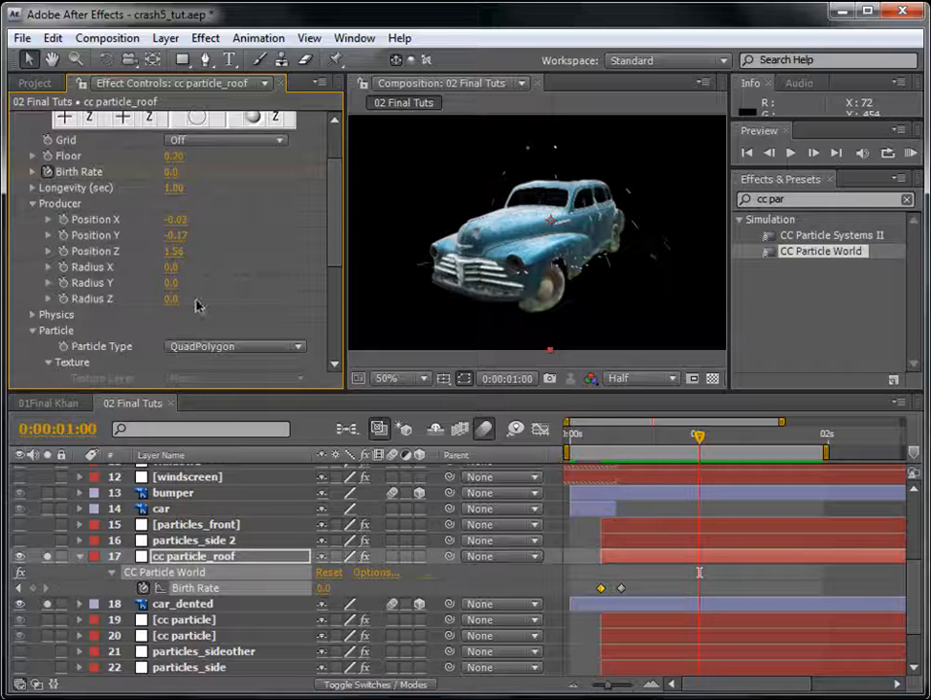
{"action": "left_click_drag", "start_coordinate": [177, 236], "coordinate": [112, 252]}
{"action": "left_click", "coordinate": [580, 445]}
{"action": "key", "text": "space"}
{"action": "mouse_move", "coordinate": [179, 252]}
{"action": "left_mouse_down"}
{"action": "mouse_move", "coordinate": [189, 251]}
{"action": "mouse_move", "coordinate": [179, 219]}
{"action": "mouse_move", "coordinate": [177, 237]}
{"action": "left_mouse_up"}
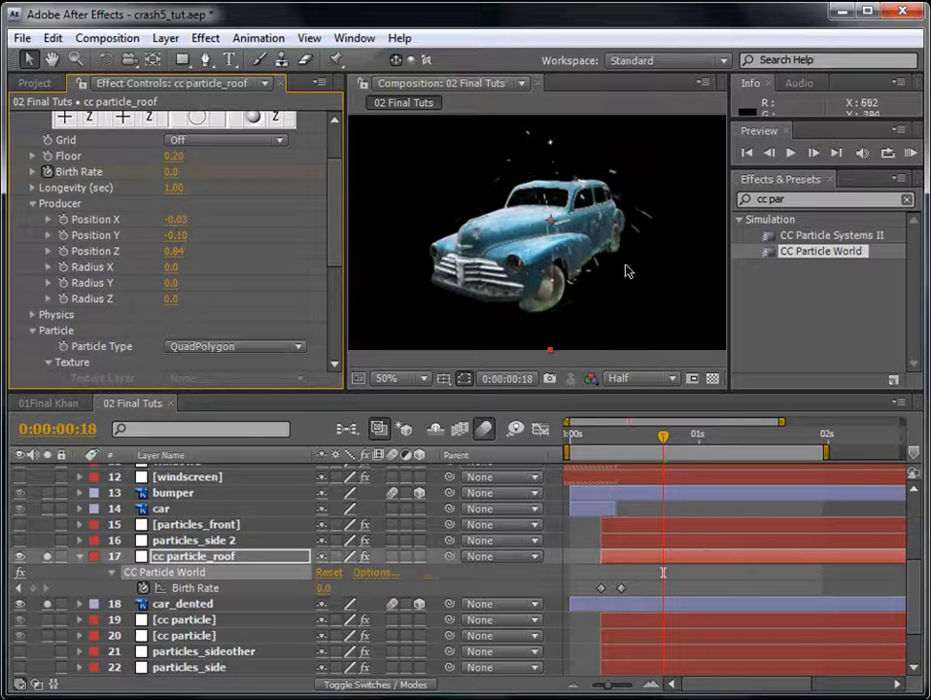
- Move the second Birth Rate keyframe of cc particle_roof about two frames earlier and unsolo cc particle_roof and car_dented
{"action": "left_click_drag", "start_coordinate": [596, 442], "coordinate": [676, 464]}
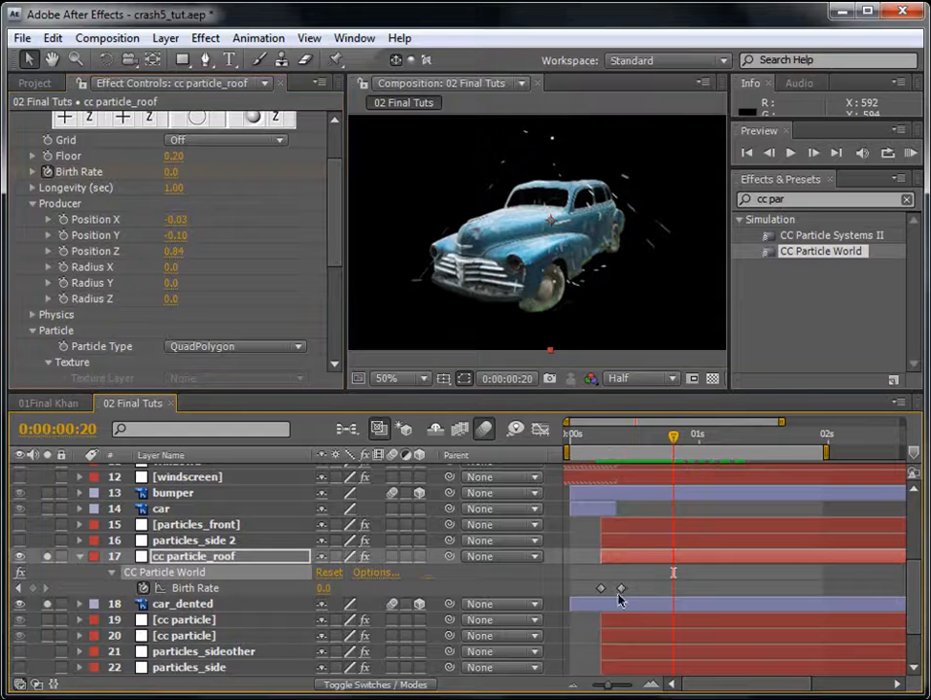
{"action": "left_click_drag", "start_coordinate": [622, 589], "coordinate": [610, 589]}
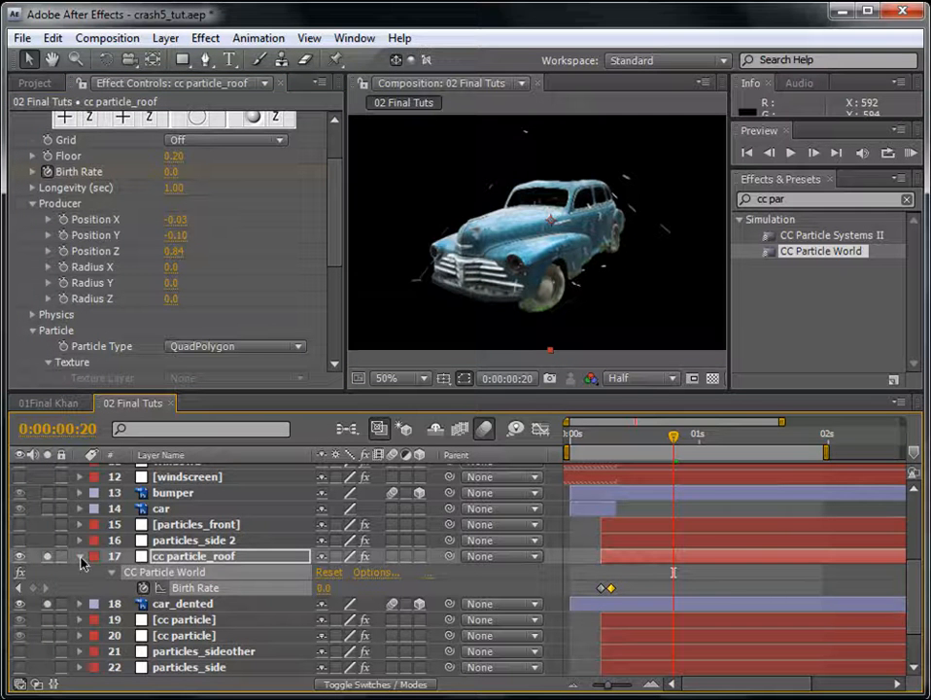
{"action": "left_click", "coordinate": [80, 556]}
{"action": "left_click", "coordinate": [46, 556]}
{"action": "left_click", "coordinate": [46, 571]}
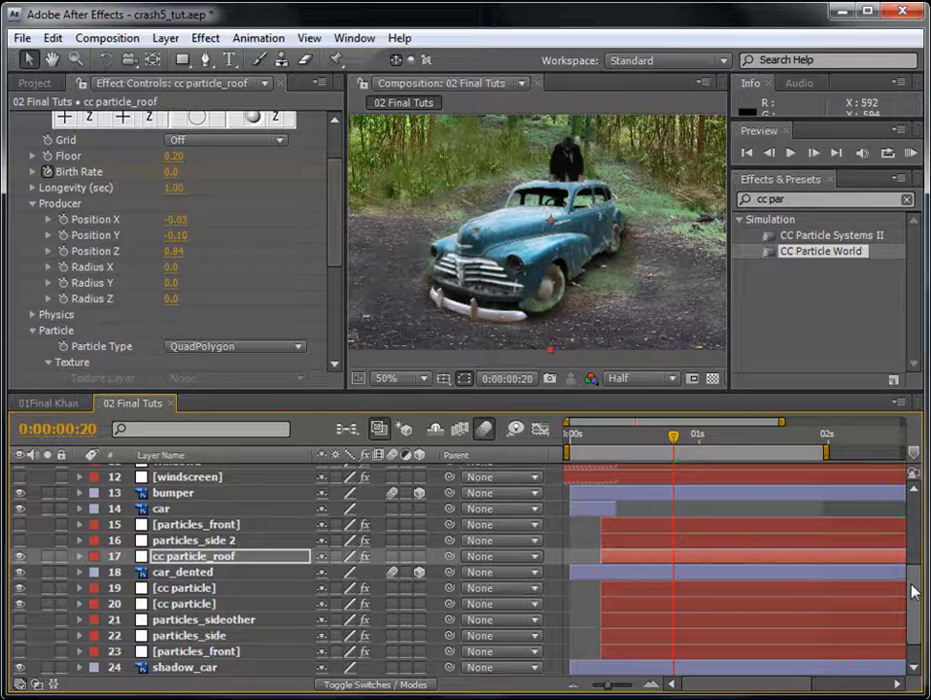
- Show the particles_sideother, particles_side and particles_front layers below the cc particle layers and preview the composite
{"action": "scroll", "coordinate": [919, 638], "scroll_direction": "down", "scroll_amount": 1}
{"action": "left_click_drag", "start_coordinate": [17, 593], "coordinate": [19, 619]}
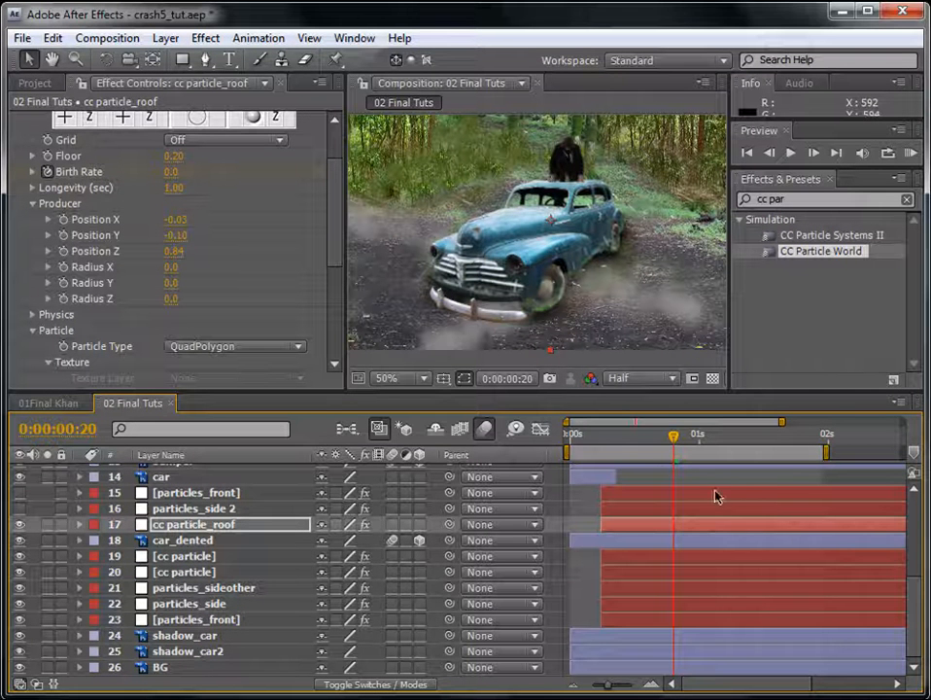
{"action": "left_click", "coordinate": [910, 153]}
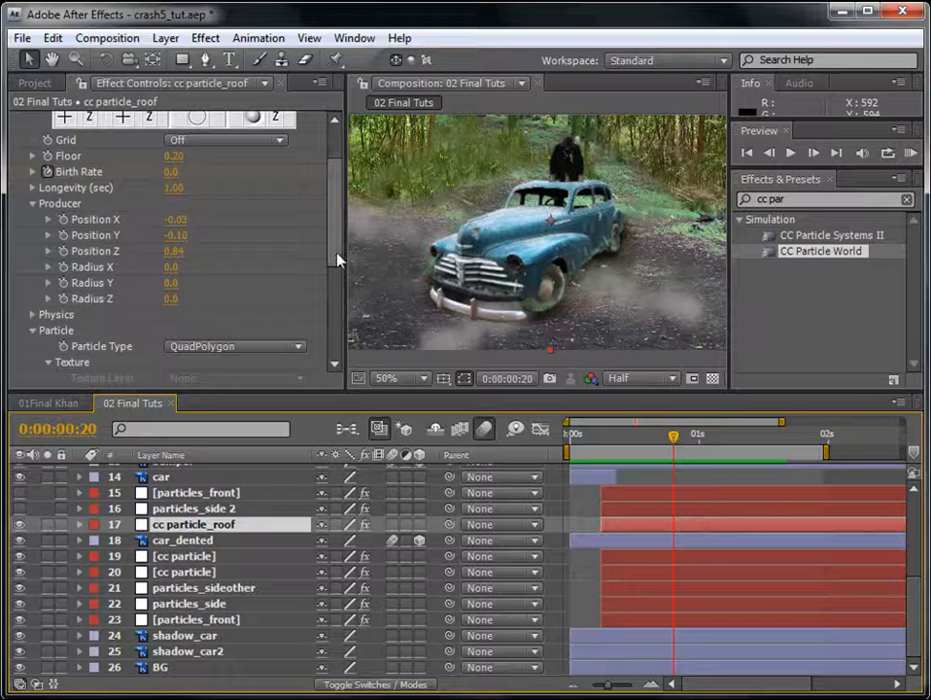
- Reduce the Birth Size of the cc particle_roof particles to 0.05
{"action": "scroll", "coordinate": [340, 243], "scroll_direction": "up", "scroll_amount": 2}
{"action": "scroll", "coordinate": [336, 266], "scroll_direction": "down", "scroll_amount": 5}
{"action": "scroll", "coordinate": [331, 311], "scroll_direction": "down", "scroll_amount": 3}
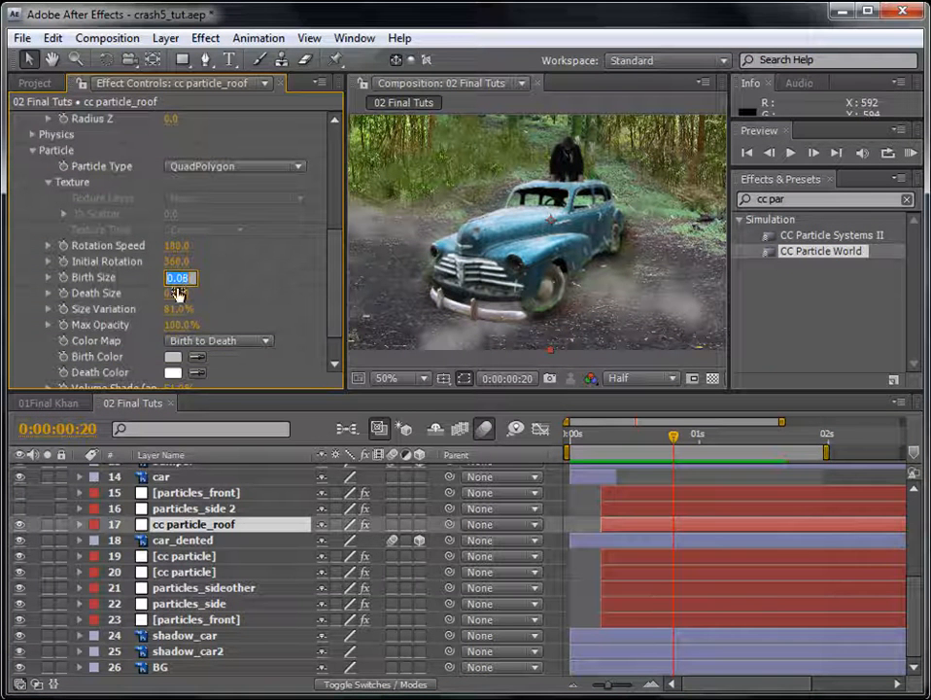
{"action": "type", "text": "0.05"}
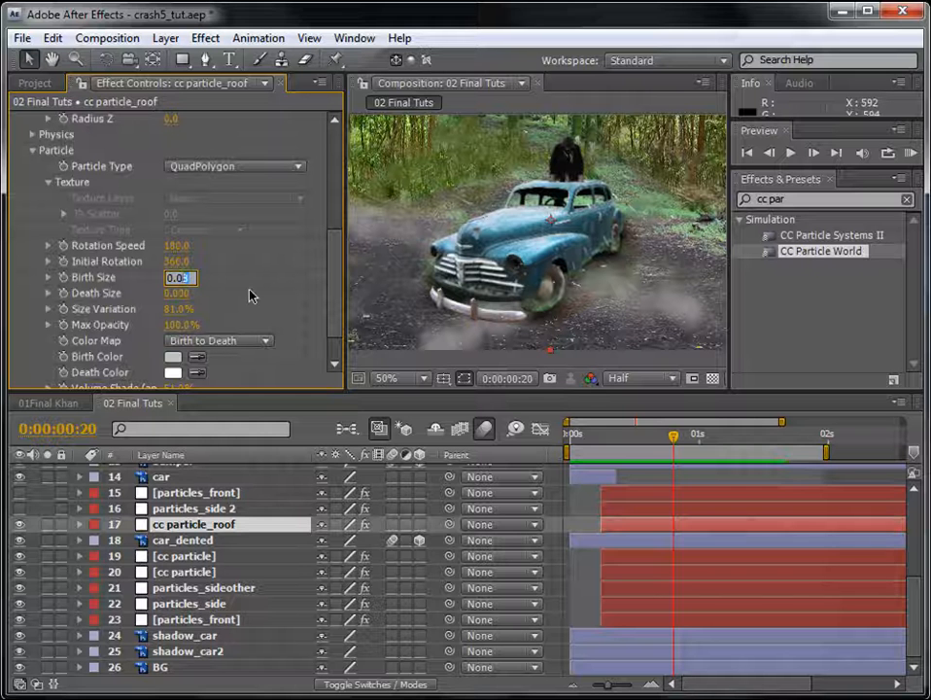
{"action": "key", "text": "Return"}
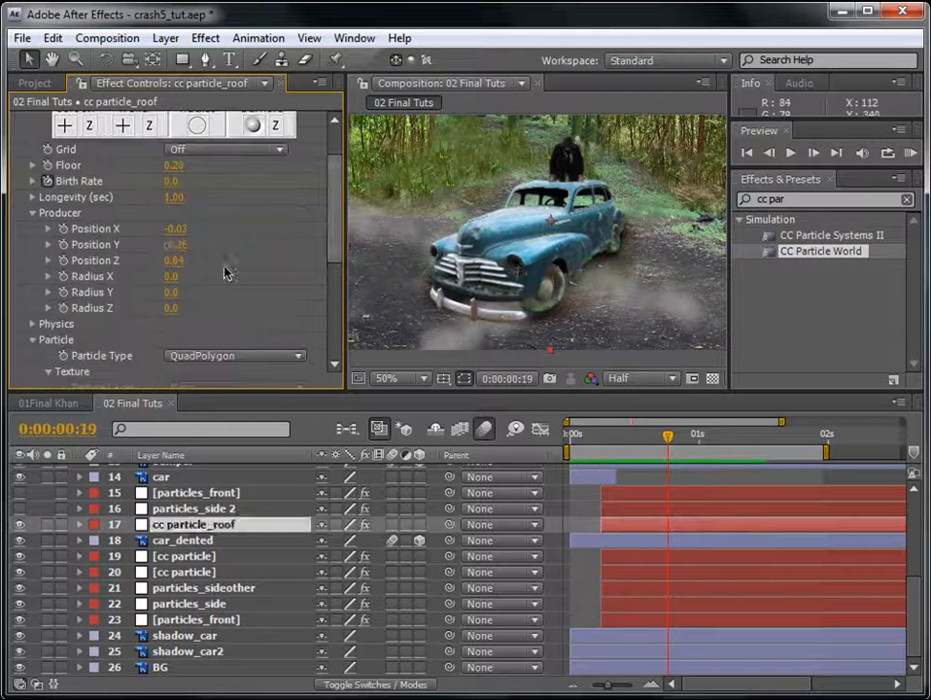
- Reposition the roof particle producer to Position X 0.01, Y -0.08 and Z -0.02, and preview the animation
{"action": "left_click_drag", "start_coordinate": [179, 245], "coordinate": [156, 245]}
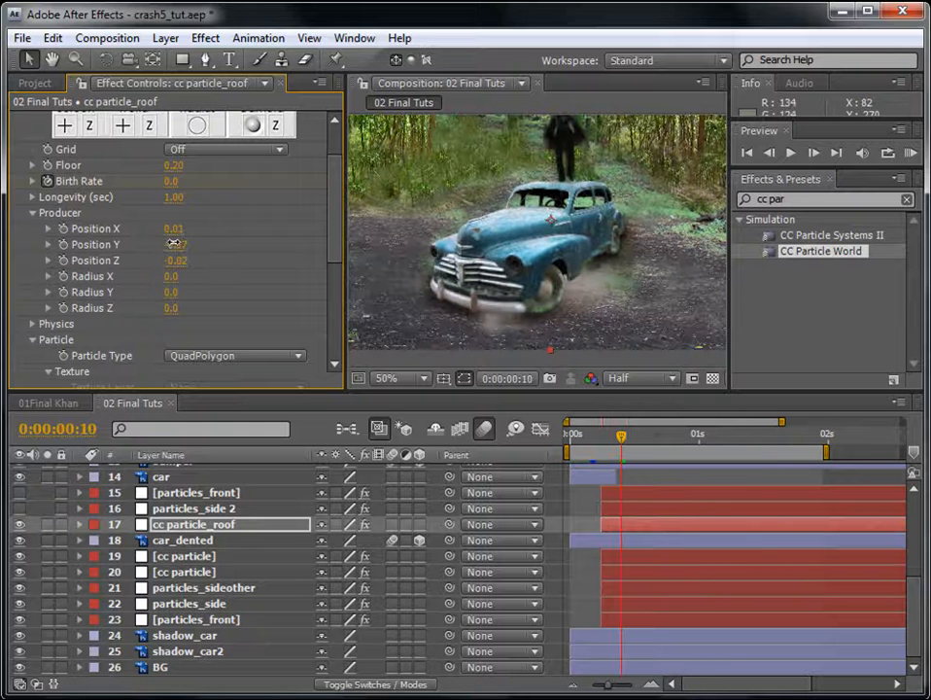
{"action": "left_click", "coordinate": [910, 154]}
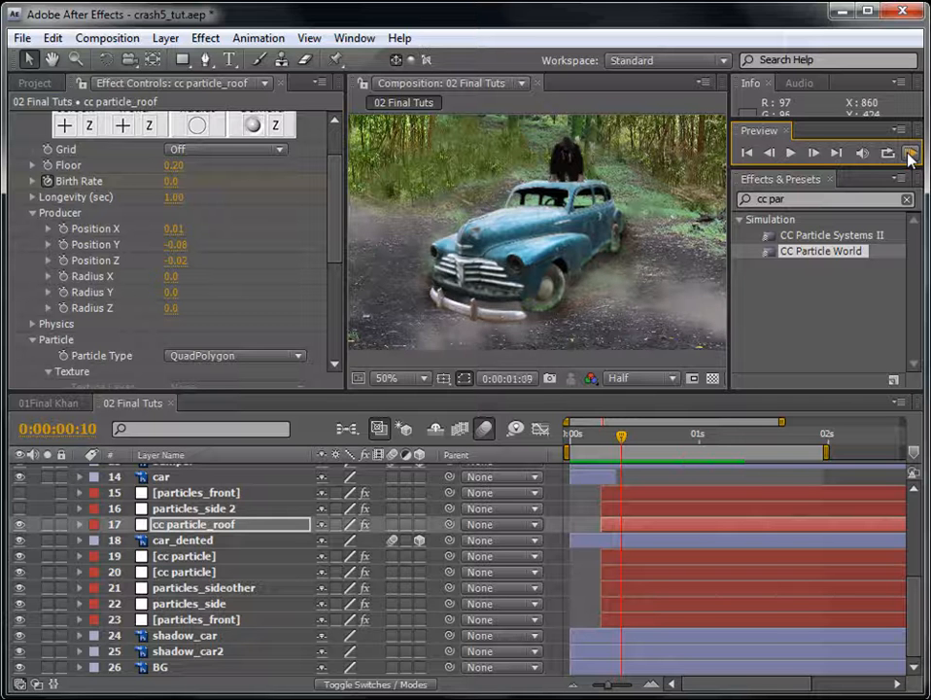
{"action": "left_click", "coordinate": [910, 155]}
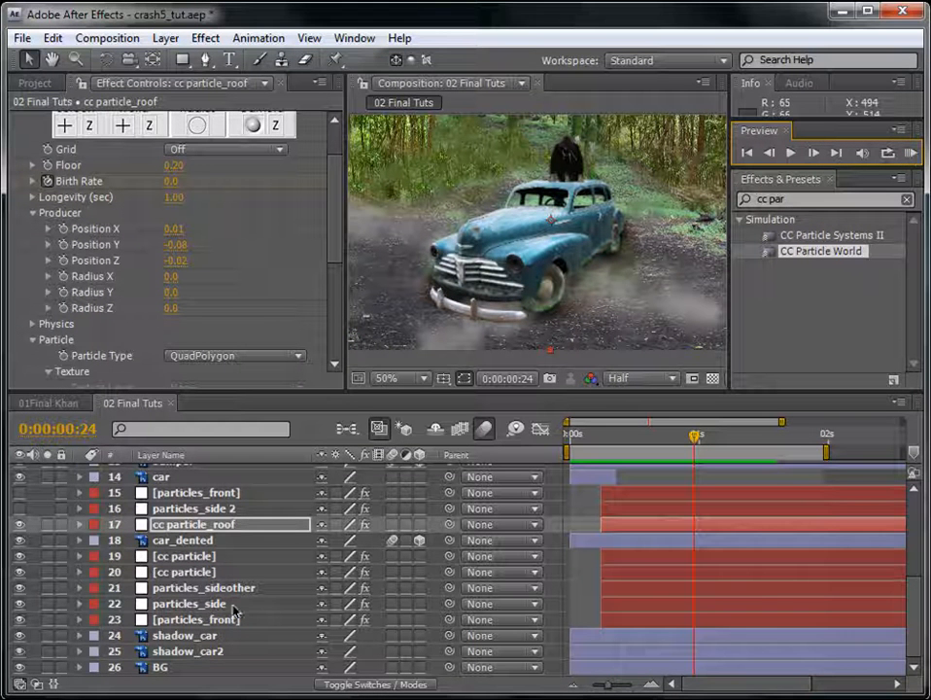
- Duplicate the upper cc particle layer and place the copy directly above car_dented, checking the composite around frame 17
{"action": "left_click", "coordinate": [191, 558]}
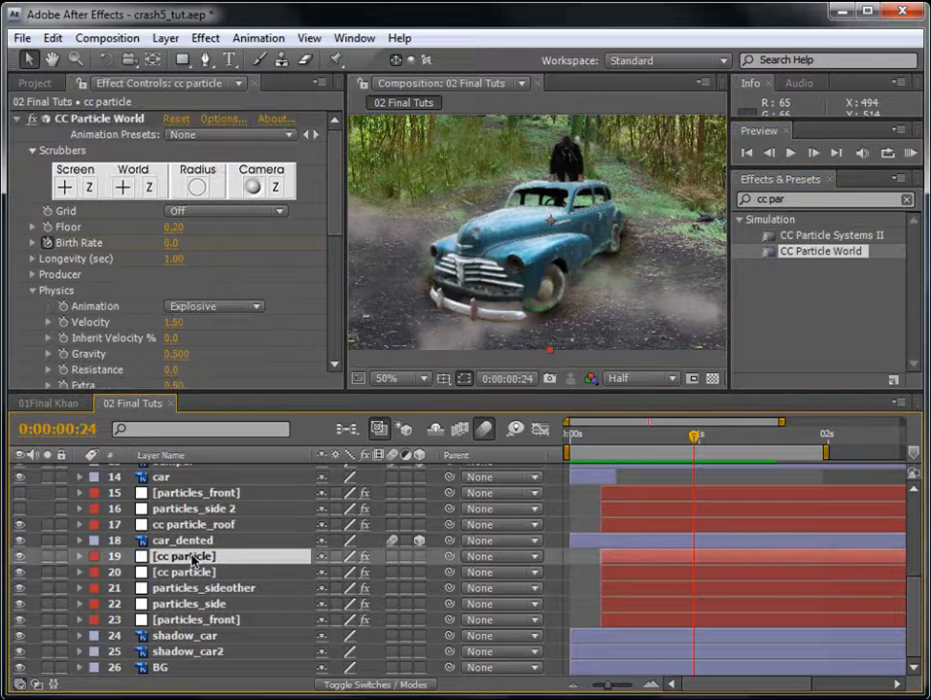
{"action": "left_click_drag", "start_coordinate": [191, 558], "coordinate": [199, 550]}
{"action": "left_click_drag", "start_coordinate": [609, 439], "coordinate": [657, 527]}
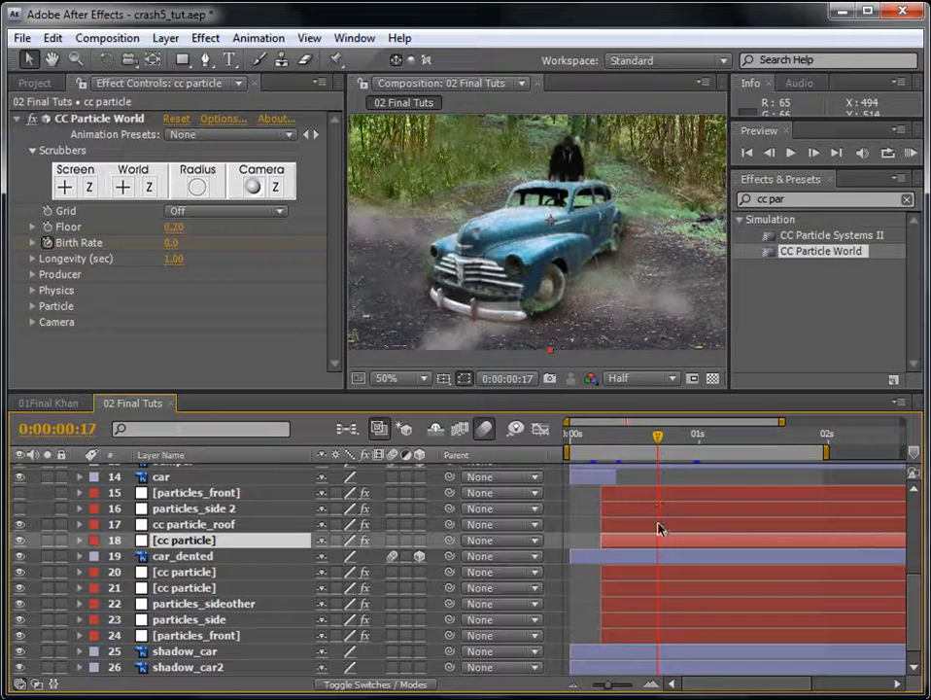
- Delete the five LayerEmit light layers at the top of the layer stack and check the composite around frame 16
{"action": "scroll", "coordinate": [269, 525], "scroll_direction": "up", "scroll_amount": 5}
{"action": "left_click", "coordinate": [270, 533]}
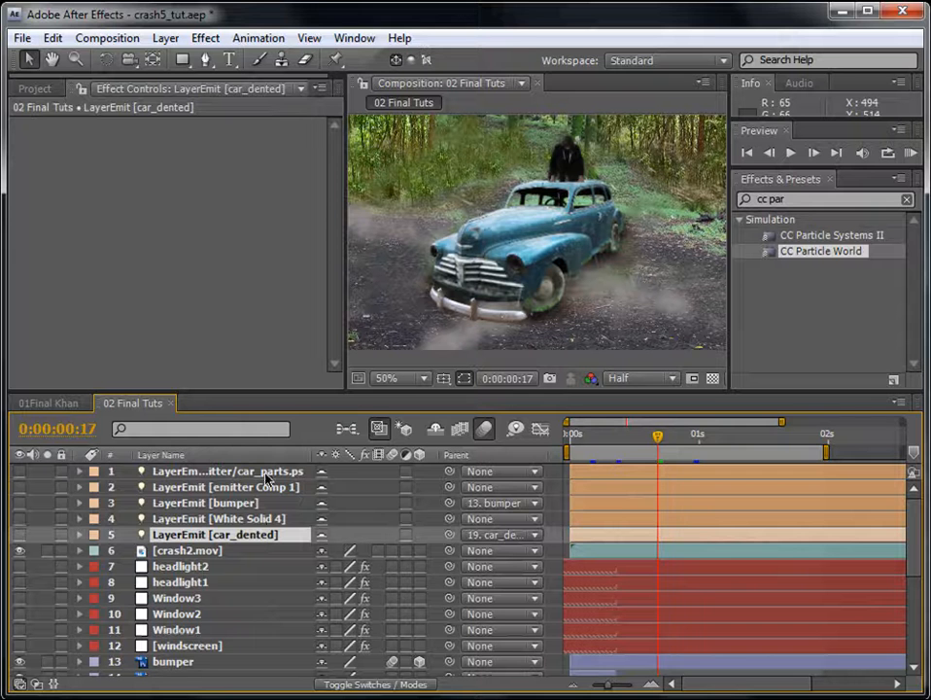
{"action": "left_click", "coordinate": [266, 474], "text": "shift"}
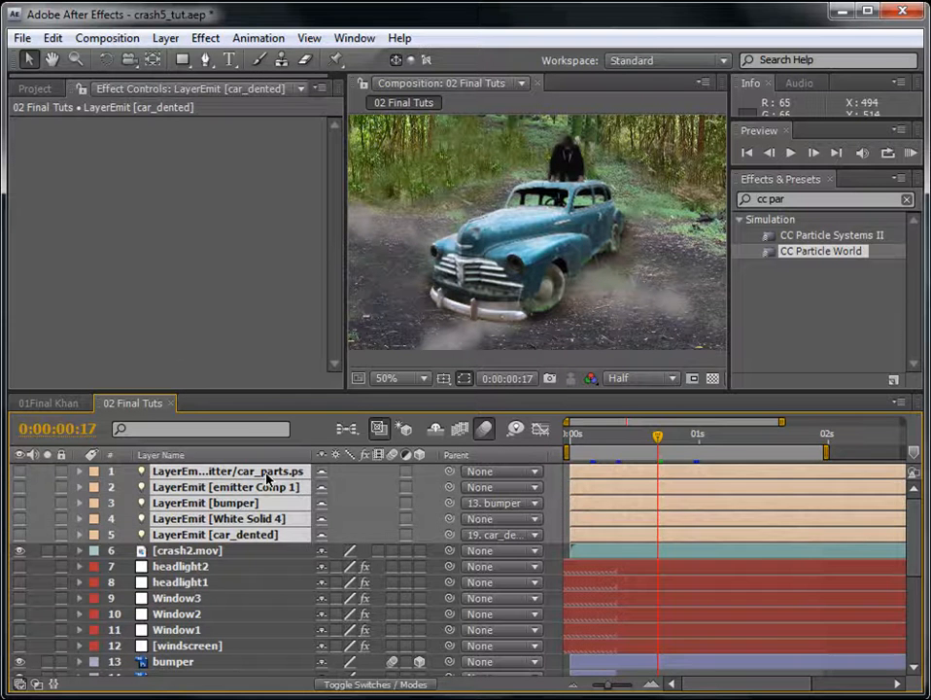
{"action": "key", "text": "Delete"}
{"action": "left_click_drag", "start_coordinate": [600, 438], "coordinate": [621, 447]}
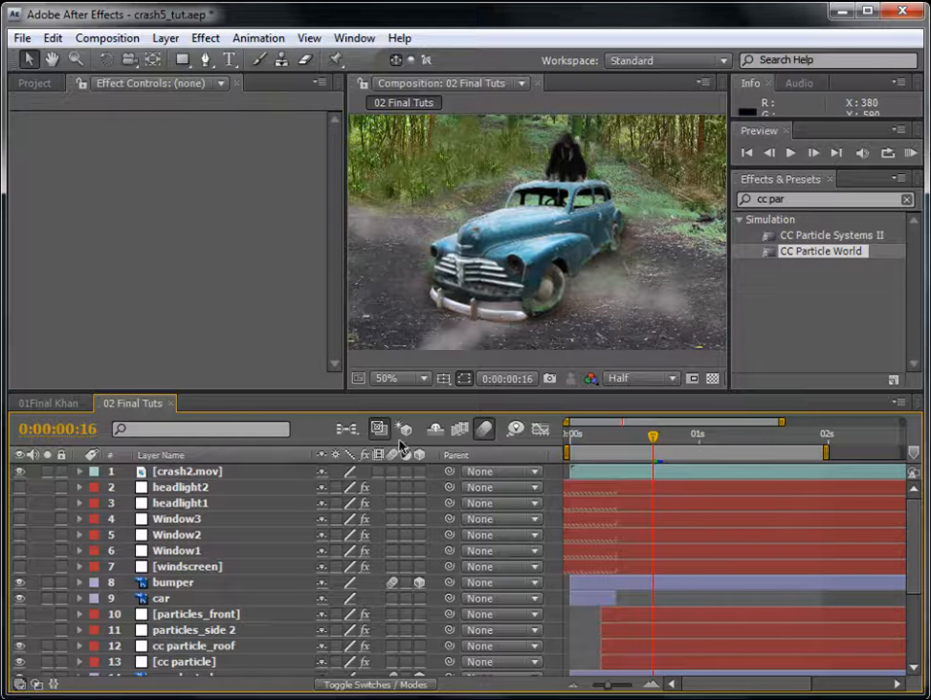
- Copy the color_blue tone adjustment layer from the 01Final Khan composition into 02 Final Tuts above crash2.mov and review its effect settings
{"action": "left_click", "coordinate": [54, 403]}
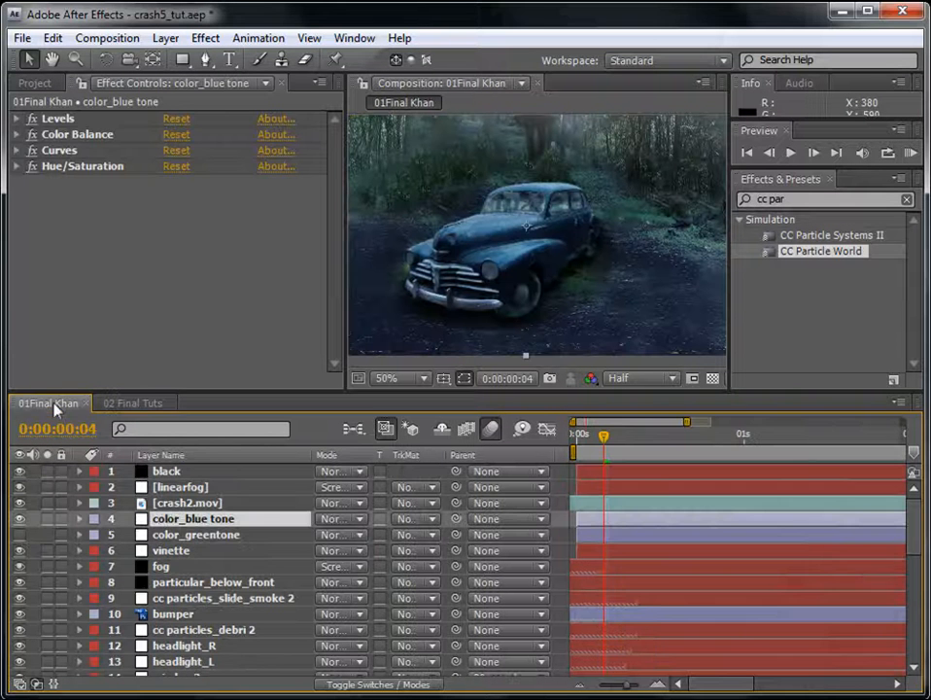
{"action": "left_click", "coordinate": [183, 535]}
{"action": "left_click", "coordinate": [176, 522]}
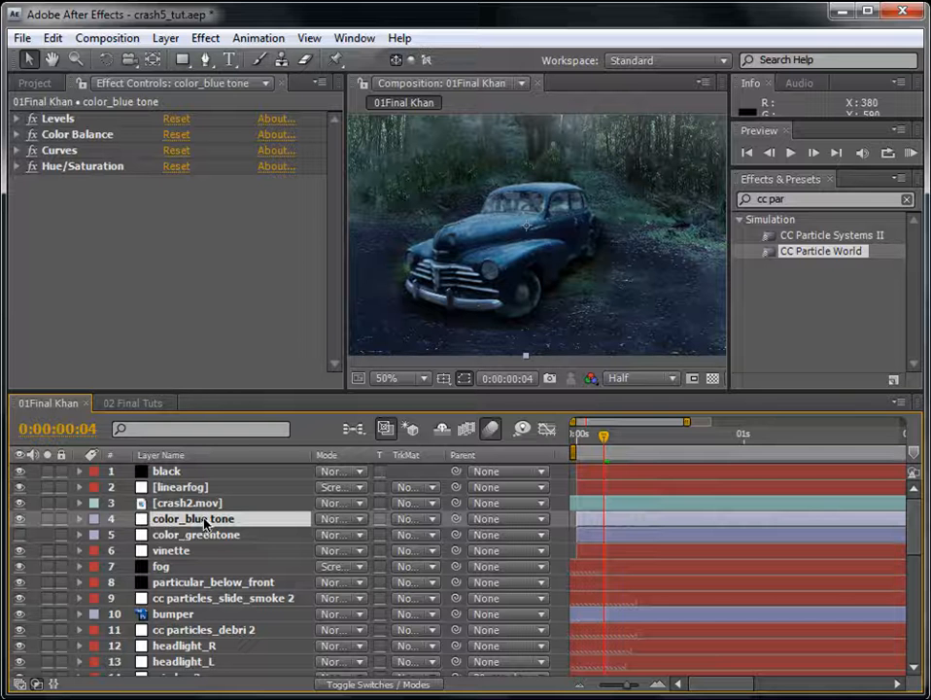
{"action": "left_click", "coordinate": [137, 403]}
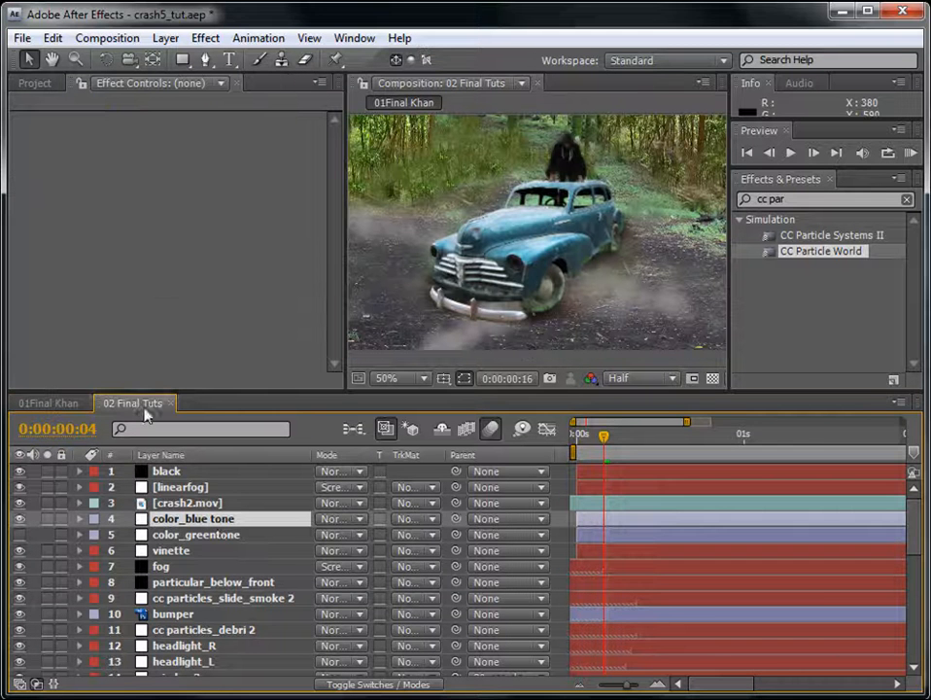
{"action": "left_click", "coordinate": [185, 473]}
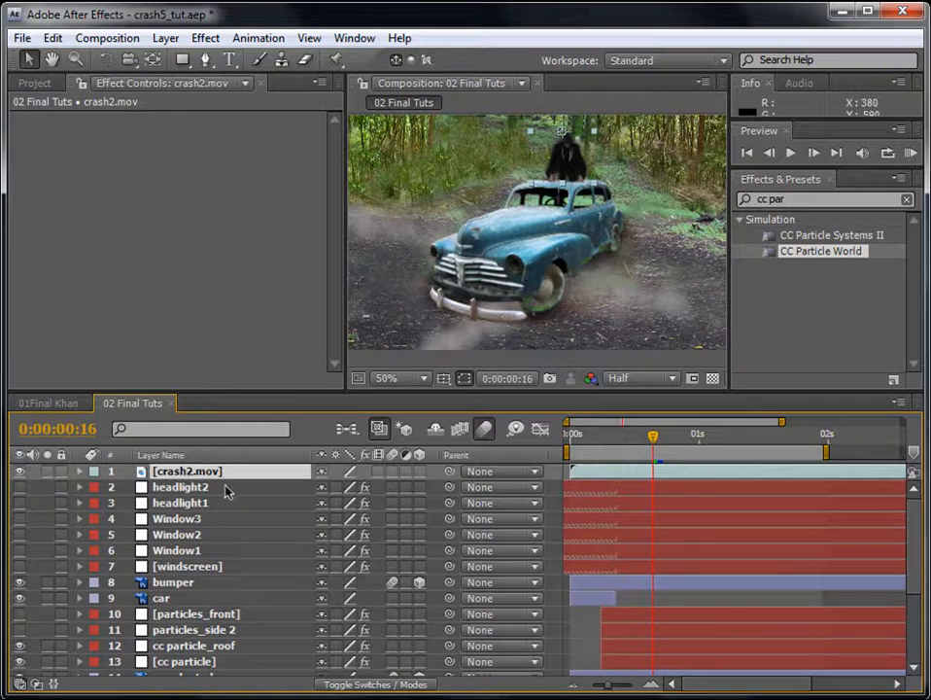
{"action": "key", "text": "ctrl+v"}
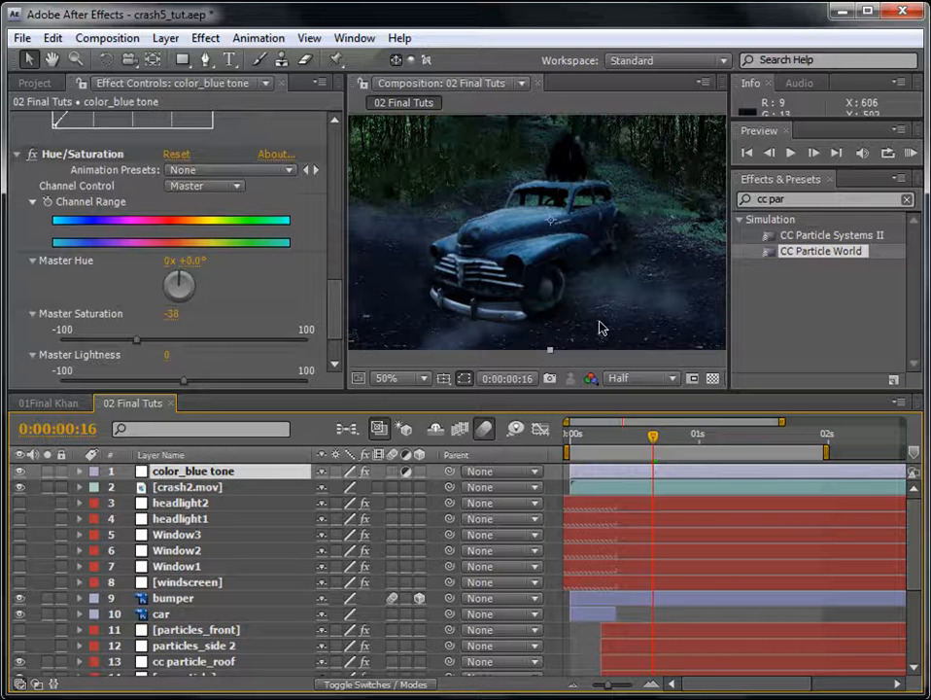
{"action": "left_click_drag", "start_coordinate": [333, 282], "coordinate": [154, 224]}
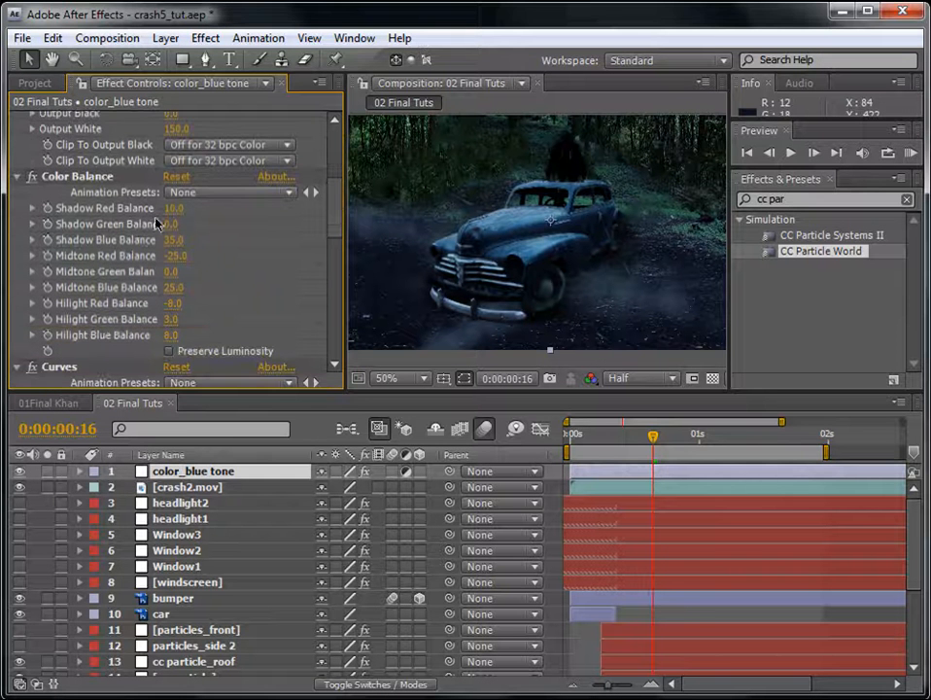
{"action": "left_click_drag", "start_coordinate": [341, 217], "coordinate": [105, 239]}
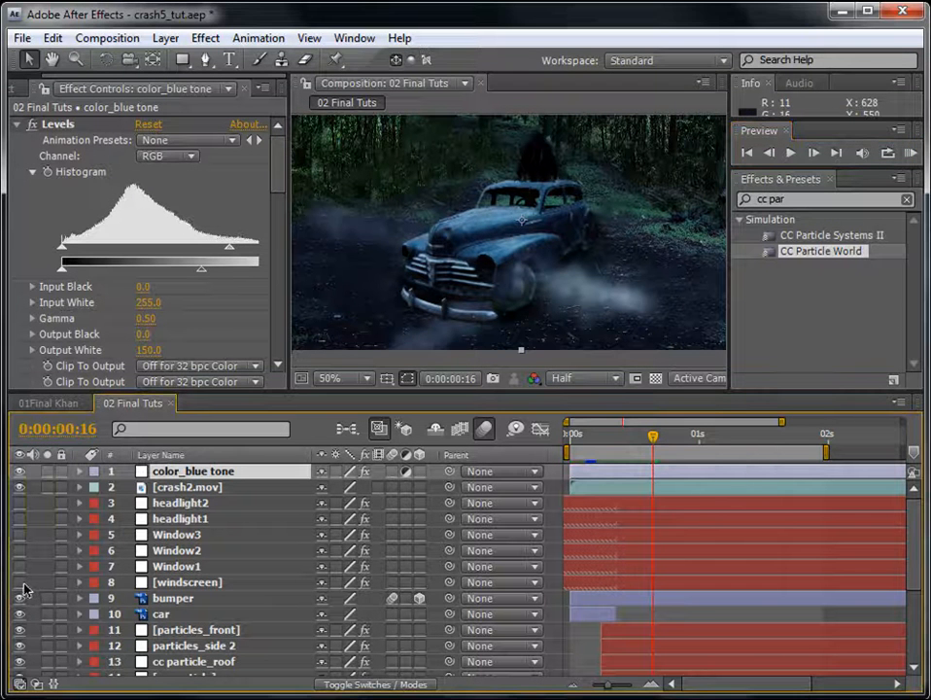
- Show the headlight, Window and windscreen layers and review the windscreen layer's Shatter settings
{"action": "left_click_drag", "start_coordinate": [22, 583], "coordinate": [19, 502]}
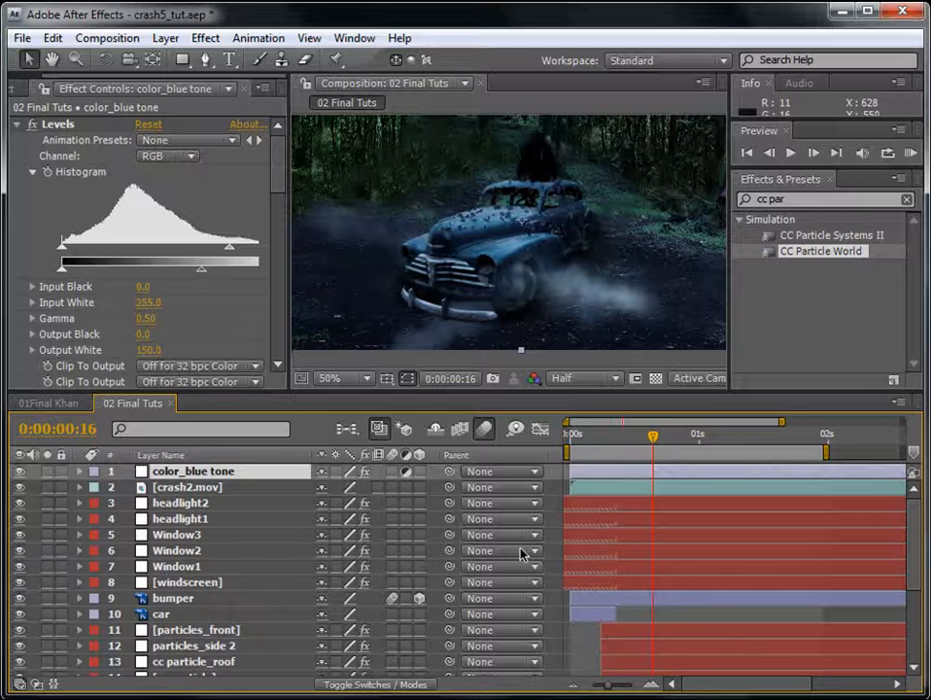
{"action": "left_click", "coordinate": [190, 586]}
{"action": "left_click", "coordinate": [19, 141]}
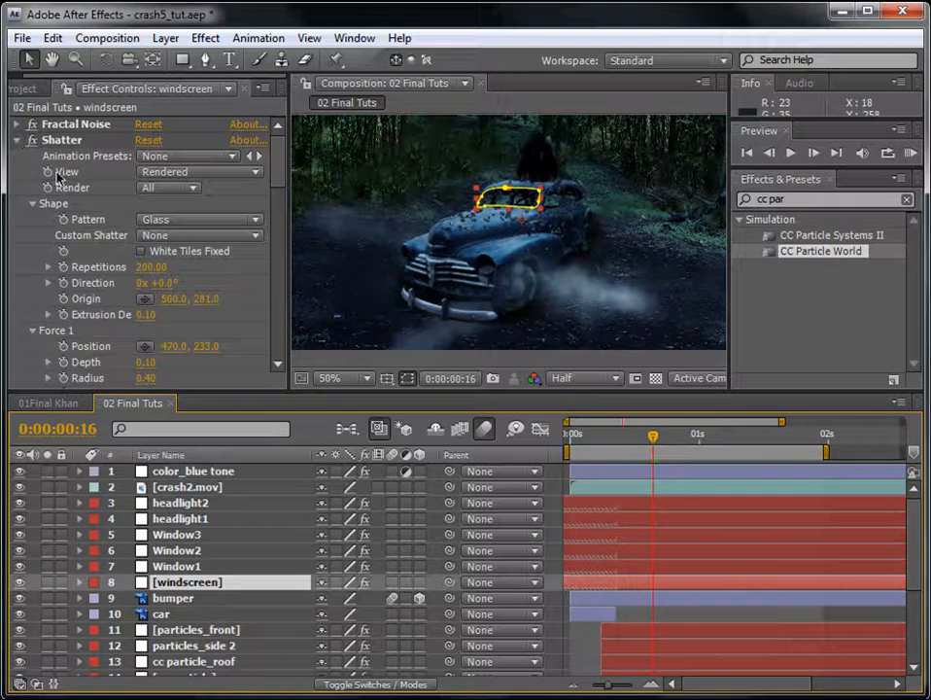
{"action": "scroll", "coordinate": [97, 233], "scroll_direction": "down", "scroll_amount": 1}
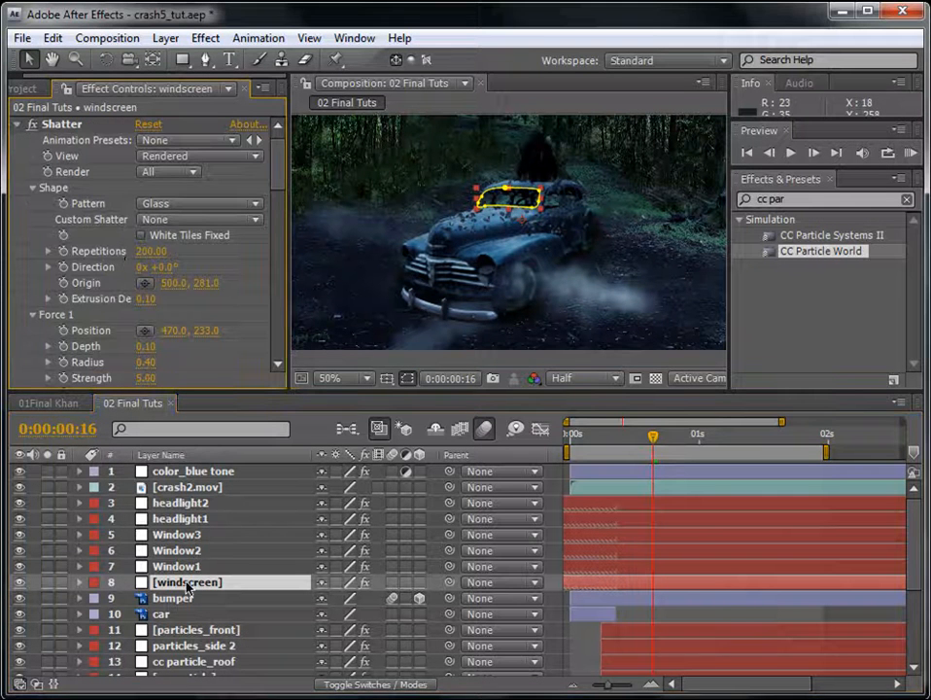
{"action": "scroll", "coordinate": [207, 223], "scroll_direction": "down", "scroll_amount": 5}
- Set the Shatter Repetitions of the Window1 layer to 150
{"action": "key", "text": "ctrl+Up"}
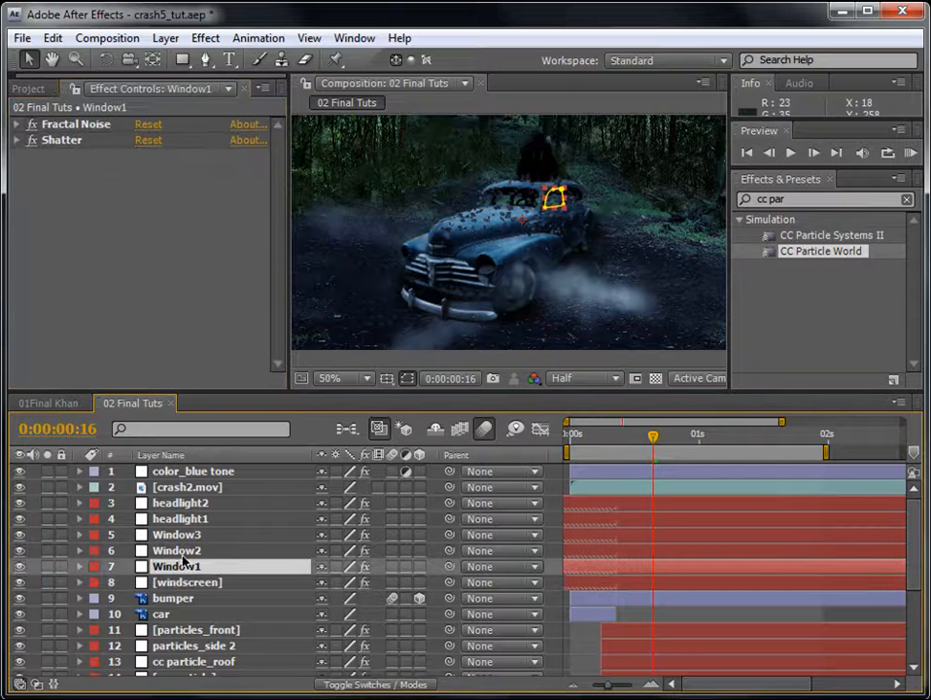
{"action": "left_click", "coordinate": [17, 140]}
{"action": "scroll", "coordinate": [97, 214], "scroll_direction": "down", "scroll_amount": 1}
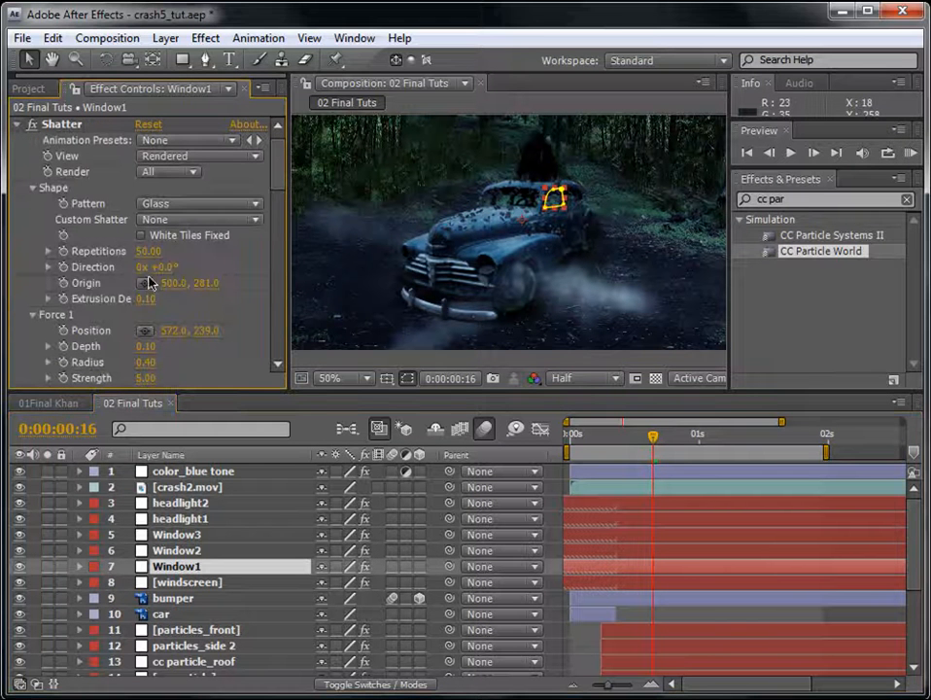
{"action": "left_click", "coordinate": [147, 251]}
{"action": "type", "text": "150"}
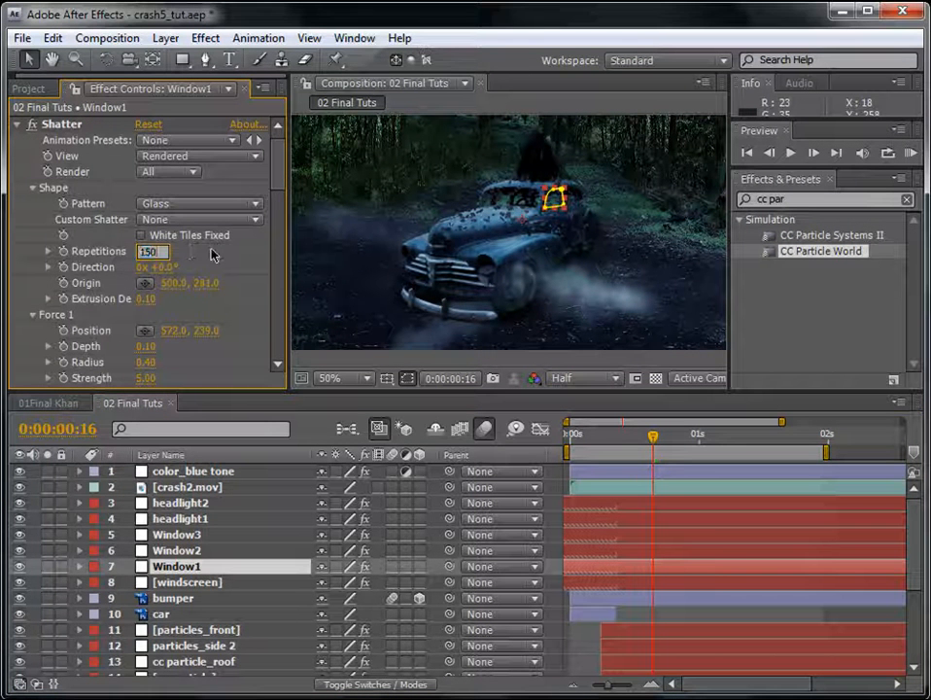
{"action": "scroll", "coordinate": [214, 255], "scroll_direction": "down", "scroll_amount": 10}
{"action": "left_click", "coordinate": [216, 255]}
- Set the Shatter Repetitions of the Window2 layer to 150
{"action": "left_click", "coordinate": [184, 552]}
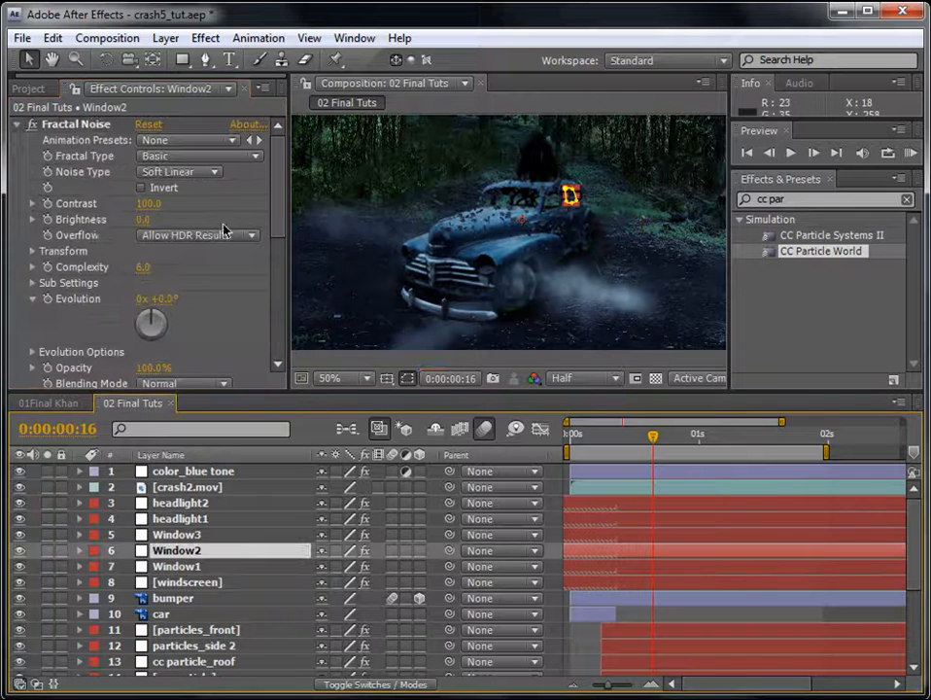
{"action": "left_click", "coordinate": [17, 125]}
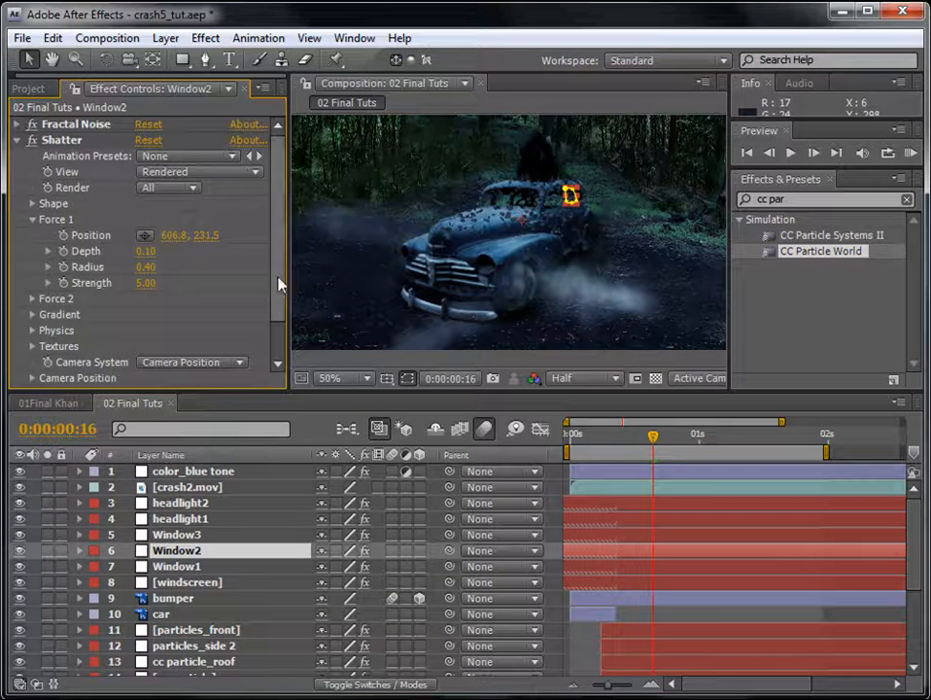
{"action": "left_click", "coordinate": [35, 205]}
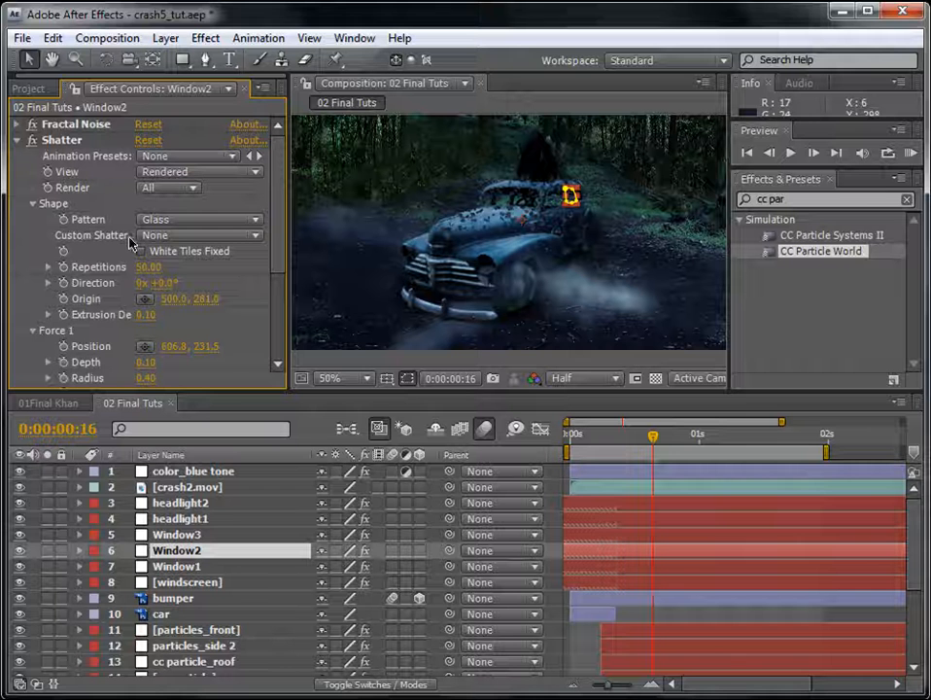
{"action": "left_click", "coordinate": [148, 268]}
{"action": "type", "text": "150"}
{"action": "key", "text": "Return"}
- Set the Shatter Repetitions of the Window3 layer to 120
{"action": "key", "text": "ctrl+Up"}
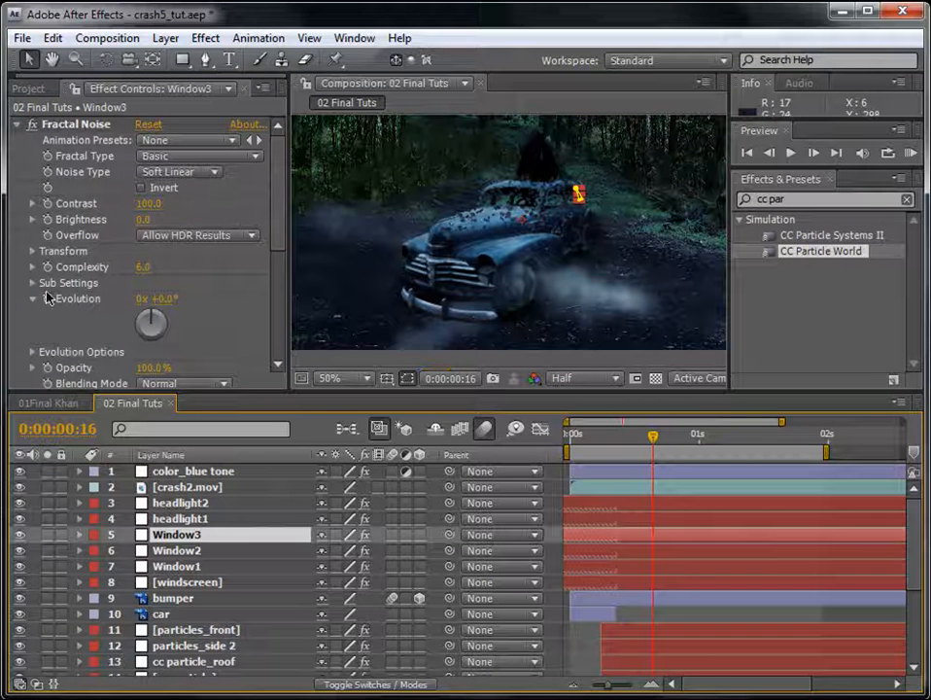
{"action": "left_click", "coordinate": [17, 124]}
{"action": "left_click", "coordinate": [33, 203]}
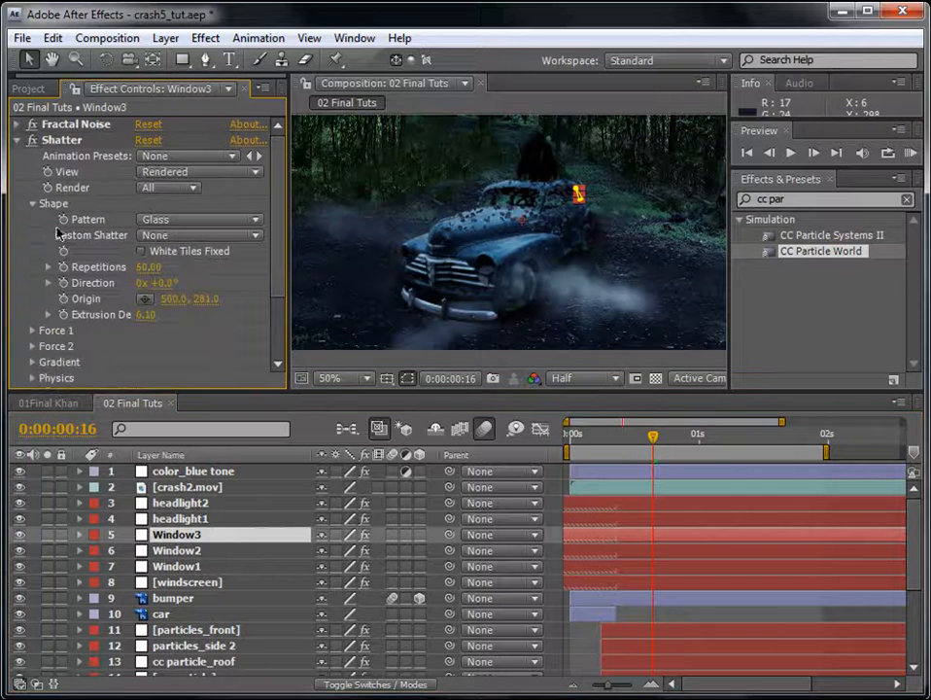
{"action": "left_click", "coordinate": [149, 267]}
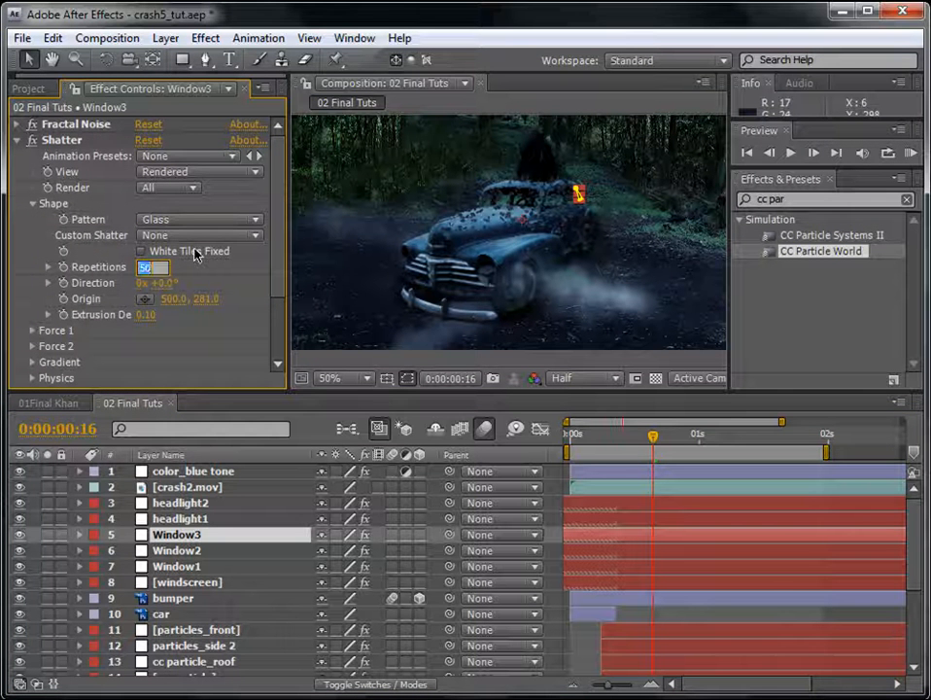
{"action": "key", "text": "Return"}
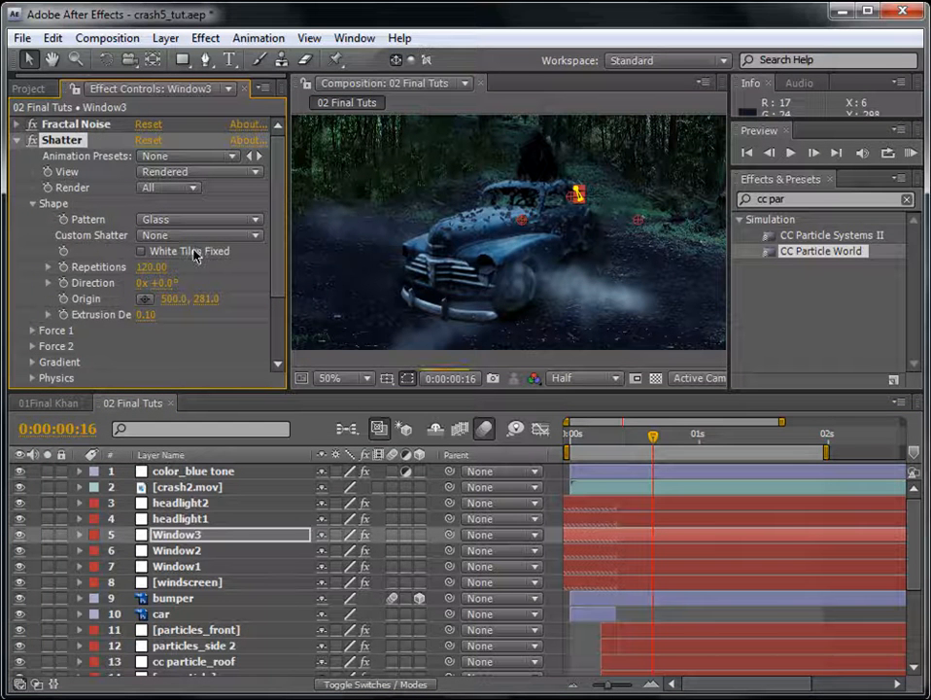
- Set the Shatter Repetitions of the headlight1 layer to 100
{"action": "left_click", "coordinate": [182, 504]}
{"action": "left_click", "coordinate": [182, 519]}
{"action": "left_click_drag", "start_coordinate": [275, 212], "coordinate": [282, 320]}
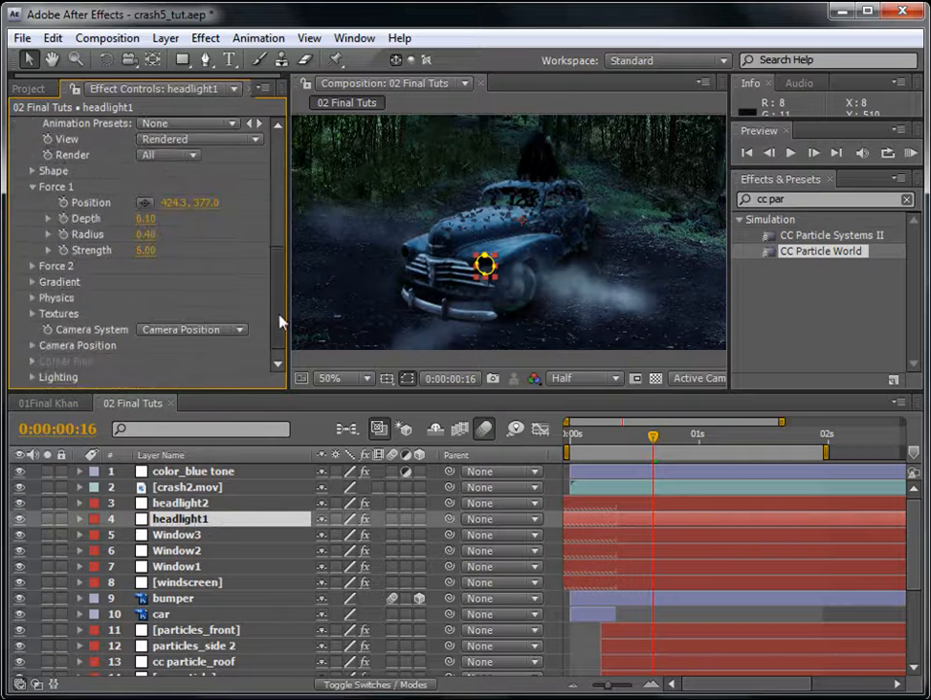
{"action": "left_click", "coordinate": [31, 172]}
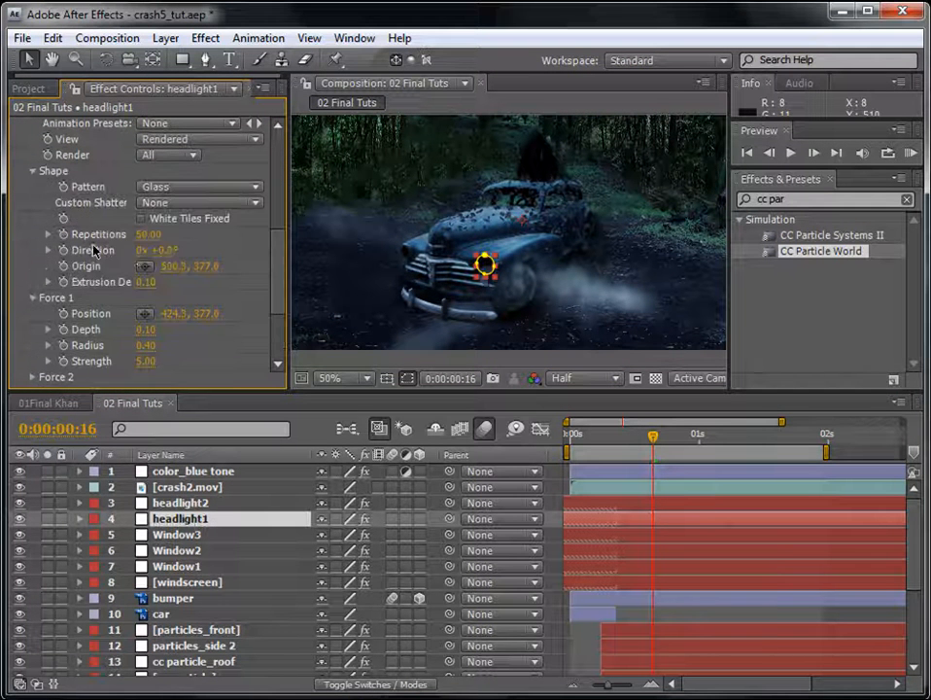
{"action": "left_click", "coordinate": [147, 237]}
{"action": "type", "text": "100"}
{"action": "key", "text": "Return"}
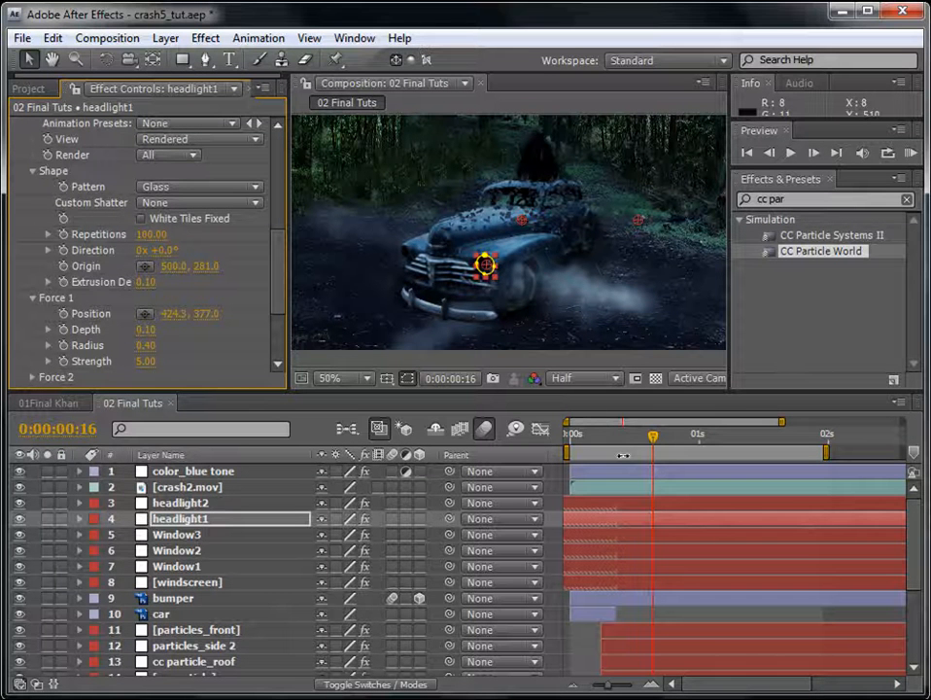
- Set the Shatter Repetitions of the headlight2 layer to 70 and check the shattered glass at 0:00:00:20
{"action": "left_click", "coordinate": [180, 502]}
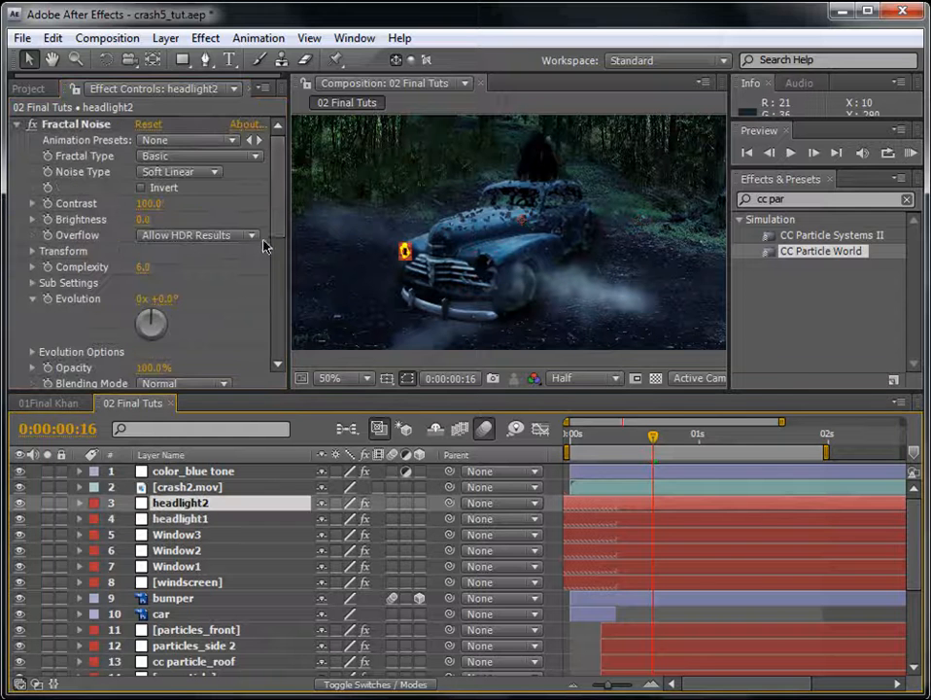
{"action": "left_click_drag", "start_coordinate": [272, 212], "coordinate": [278, 280]}
{"action": "left_click", "coordinate": [31, 288]}
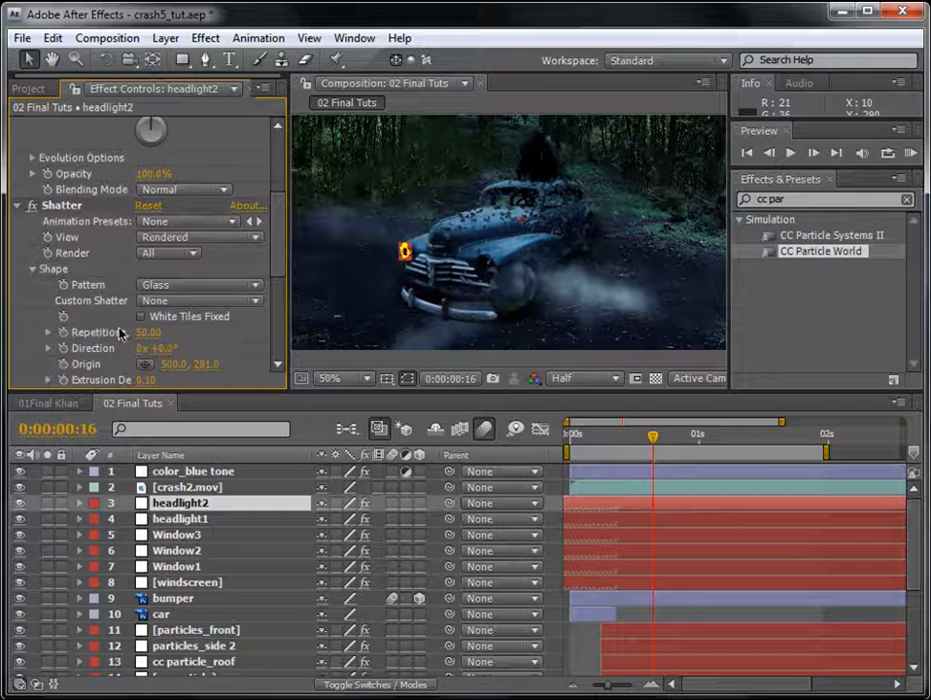
{"action": "left_click", "coordinate": [147, 332]}
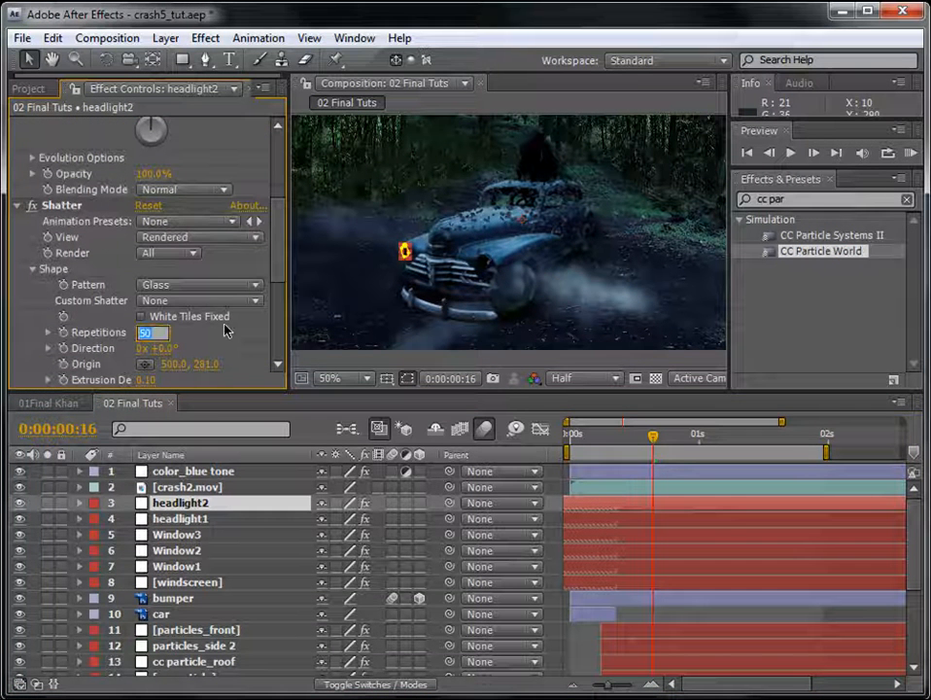
{"action": "type", "text": "70"}
{"action": "key", "text": "Return"}
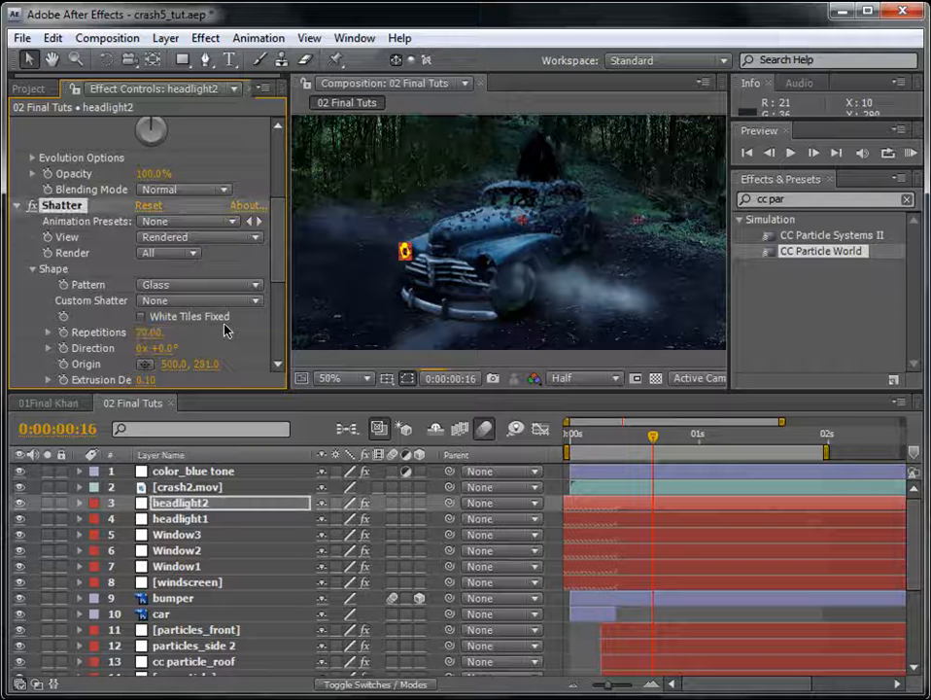
{"action": "left_click", "coordinate": [16, 205]}
{"action": "scroll", "coordinate": [208, 182], "scroll_direction": "up", "scroll_amount": 5}
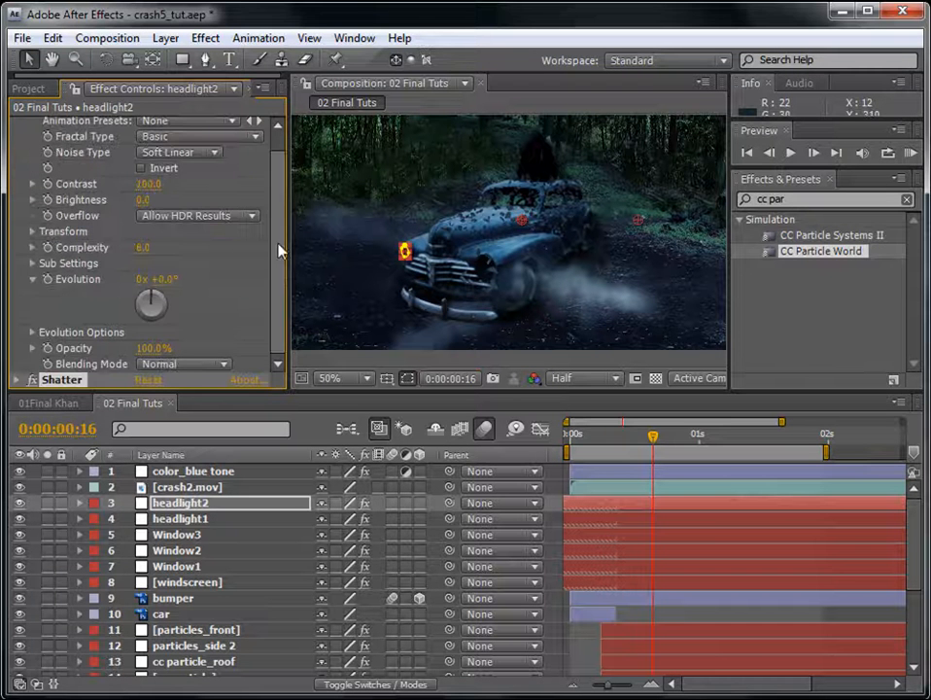
{"action": "left_click", "coordinate": [17, 126]}
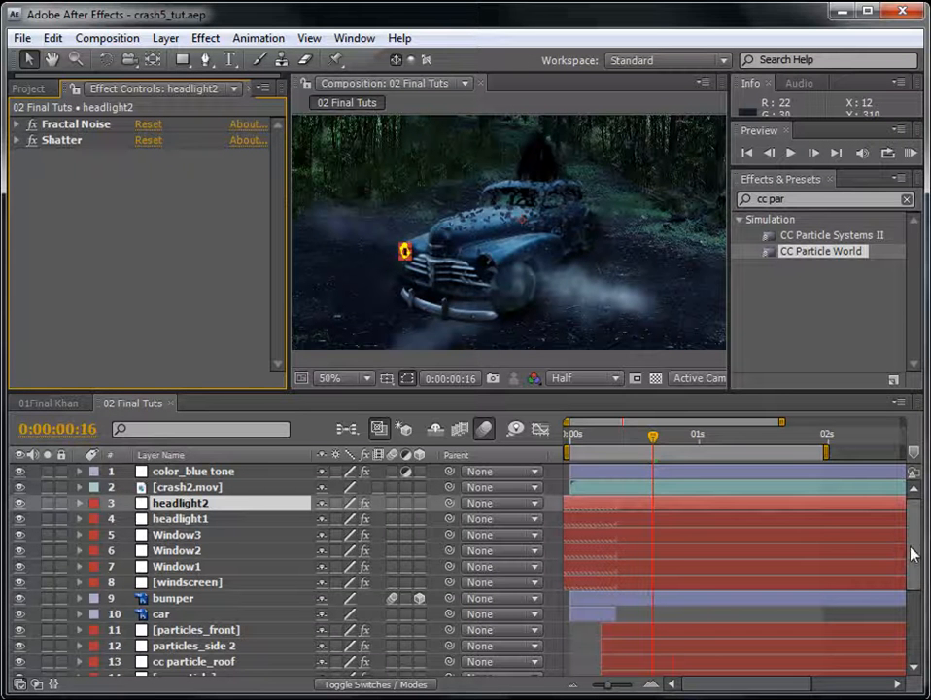
{"action": "left_click", "coordinate": [674, 438]}
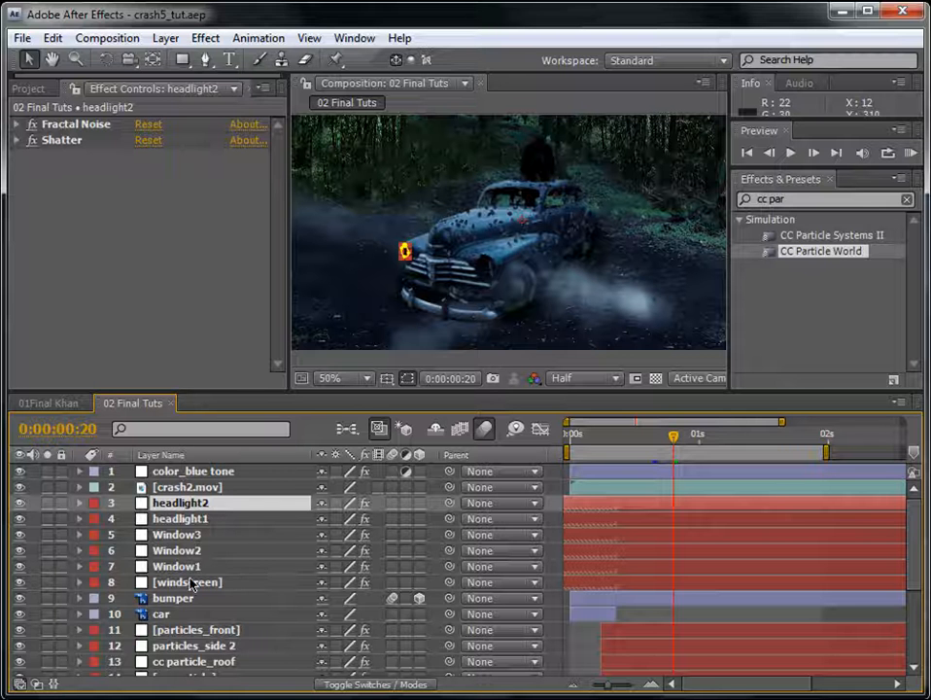
- Move the crash2.mov layer above the color_blue tone adjustment layer so it sits at the head of the layer stack
{"action": "scroll", "coordinate": [191, 584], "scroll_direction": "down", "scroll_amount": 2}
{"action": "scroll", "coordinate": [191, 583], "scroll_direction": "up", "scroll_amount": 2}
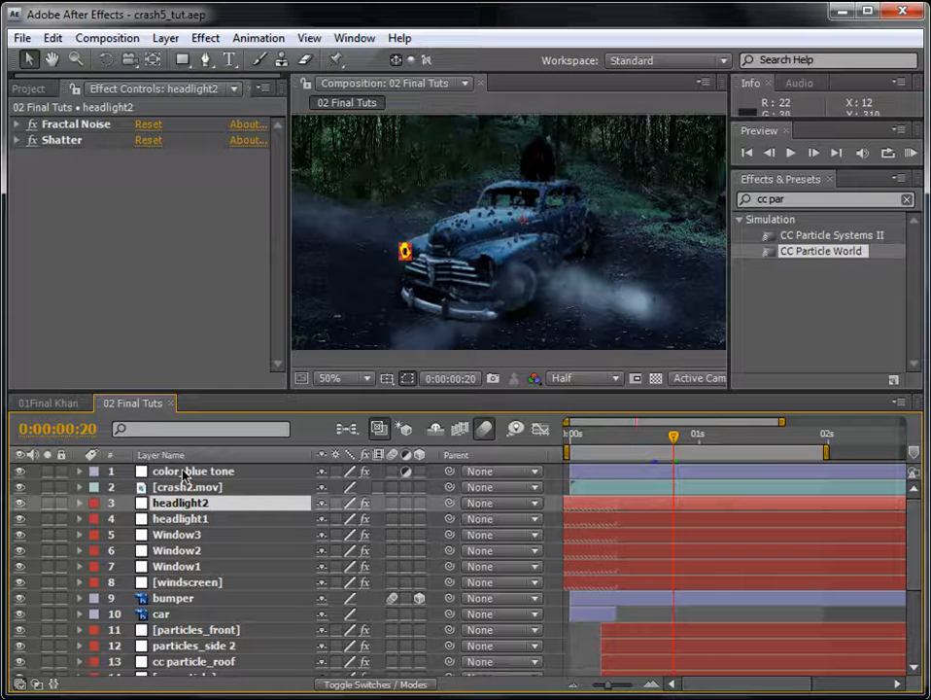
{"action": "left_click", "coordinate": [181, 472]}
{"action": "left_click_drag", "start_coordinate": [194, 487], "coordinate": [214, 464]}
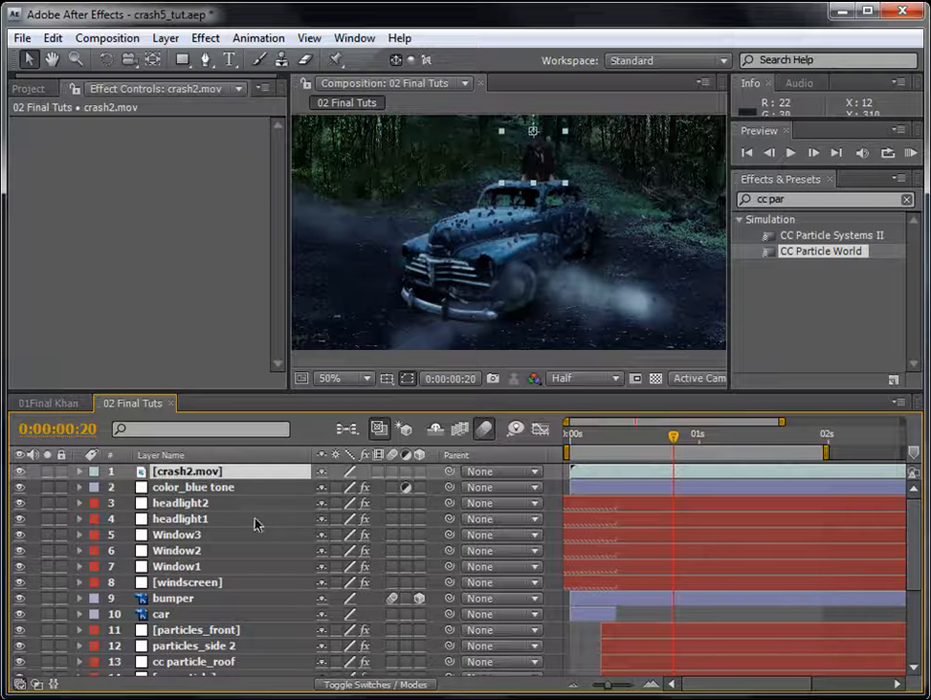
- Apply the Curves effect to crash2.mov and shape its RGB curve into a gentle S for more contrast
{"action": "key", "text": "ctrl+5"}
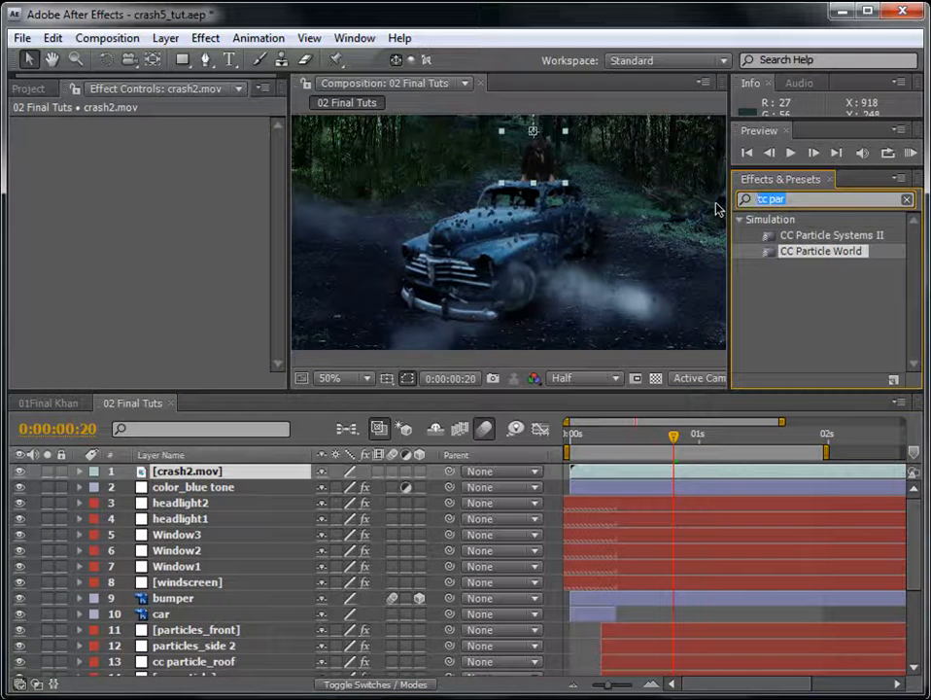
{"action": "type", "text": "curves"}
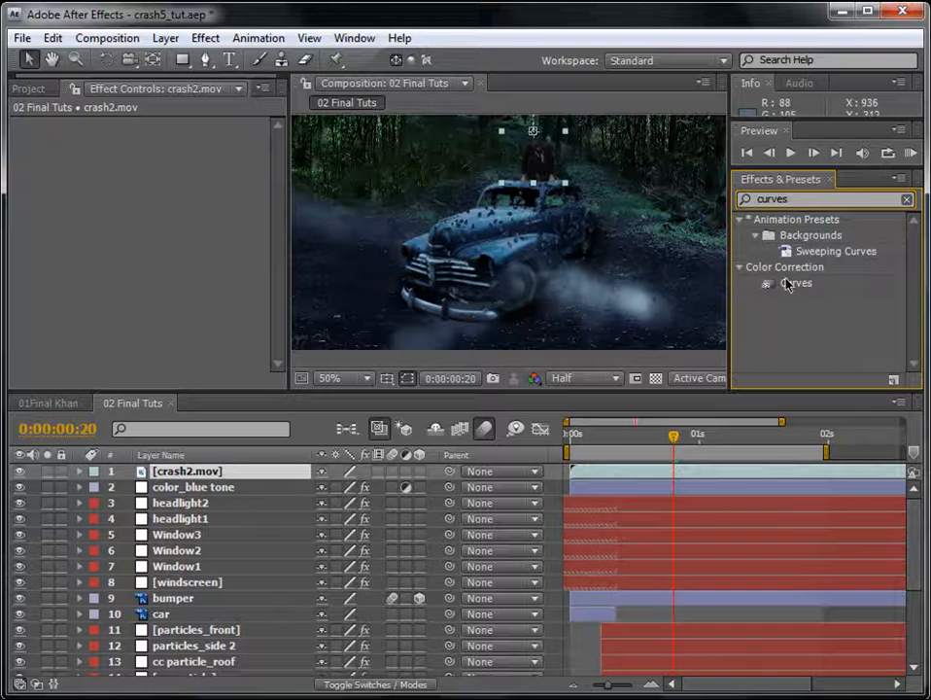
{"action": "left_click_drag", "start_coordinate": [793, 284], "coordinate": [692, 474]}
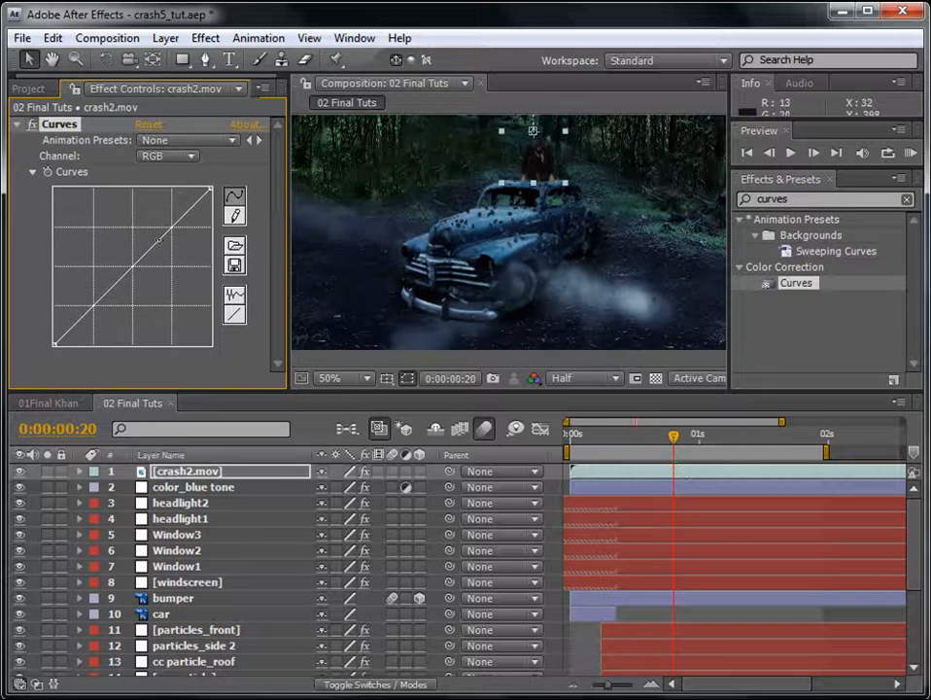
{"action": "left_click_drag", "start_coordinate": [159, 238], "coordinate": [154, 234]}
{"action": "mouse_move", "coordinate": [124, 272]}
{"action": "left_mouse_down"}
{"action": "mouse_move", "coordinate": [125, 290]}
{"action": "mouse_move", "coordinate": [118, 285]}
{"action": "left_mouse_up"}
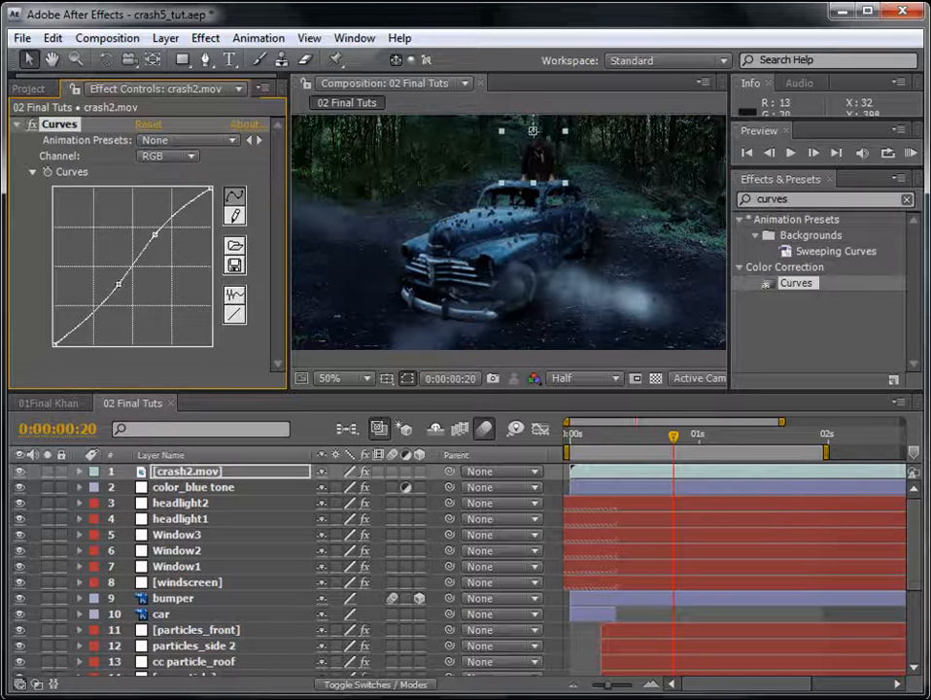
- Lower the midpoint of the Red curve slightly in the Curves effect on crash2.mov
{"action": "left_click", "coordinate": [169, 157]}
{"action": "left_click", "coordinate": [141, 181]}
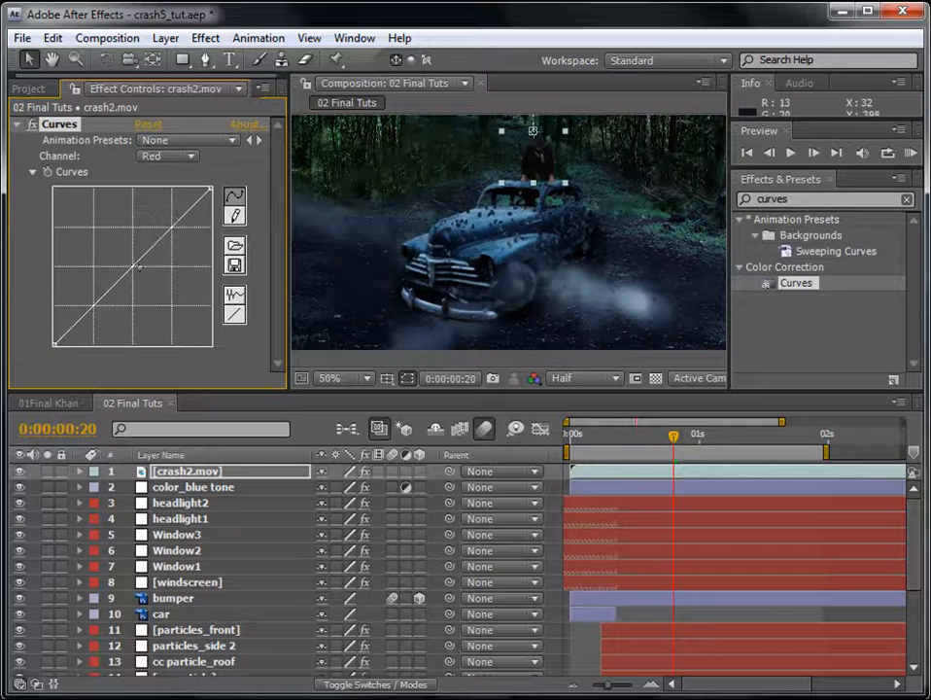
{"action": "left_click_drag", "start_coordinate": [134, 264], "coordinate": [138, 269]}
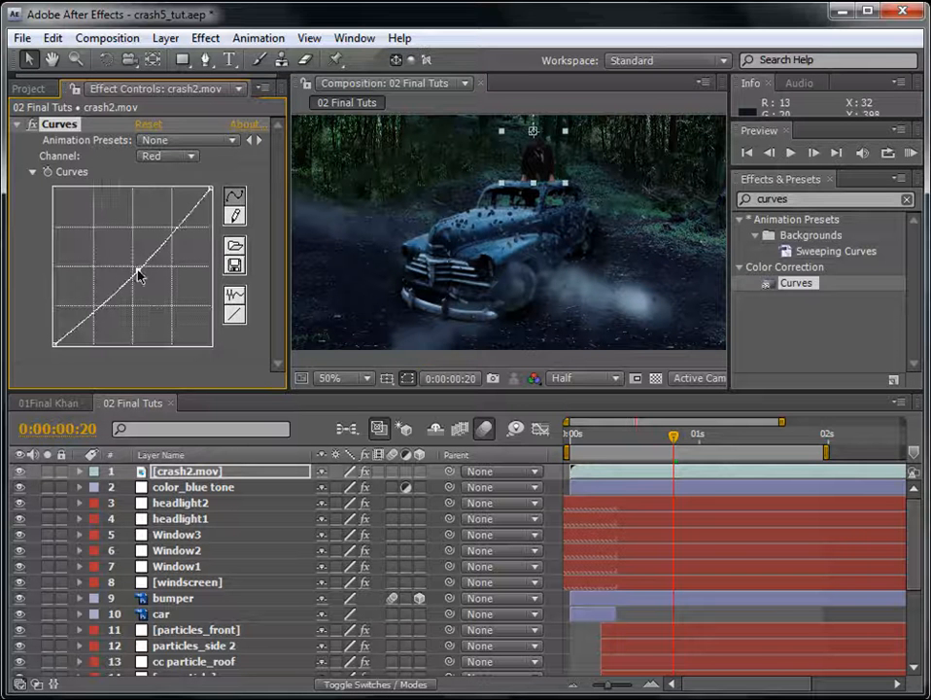
- Add midtone points to the Green and Blue curves of crash2.mov and preview the composite
{"action": "left_click", "coordinate": [180, 155]}
{"action": "left_click", "coordinate": [141, 177]}
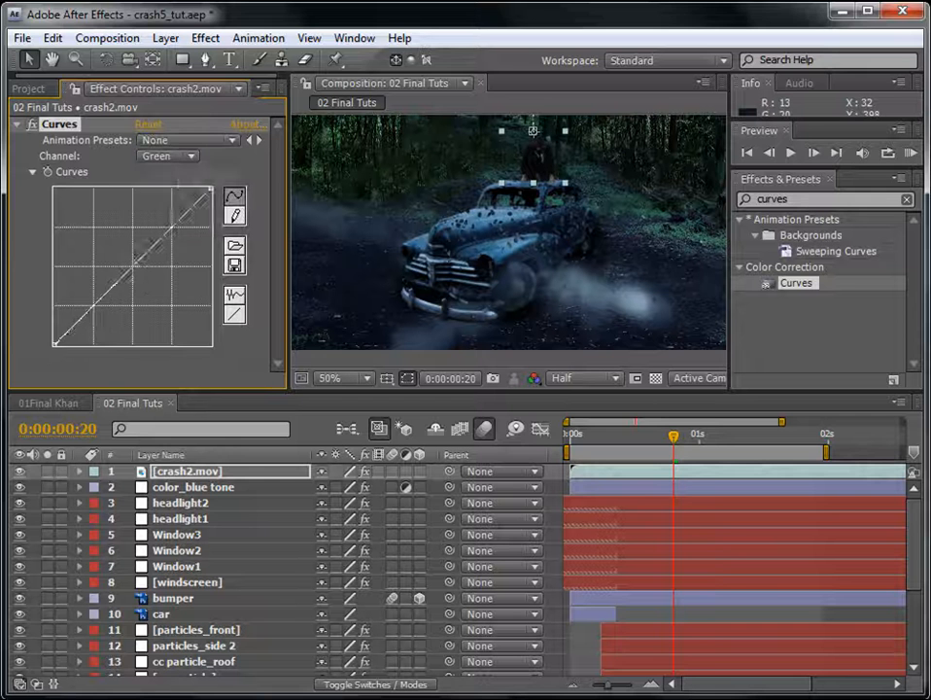
{"action": "left_click", "coordinate": [131, 266]}
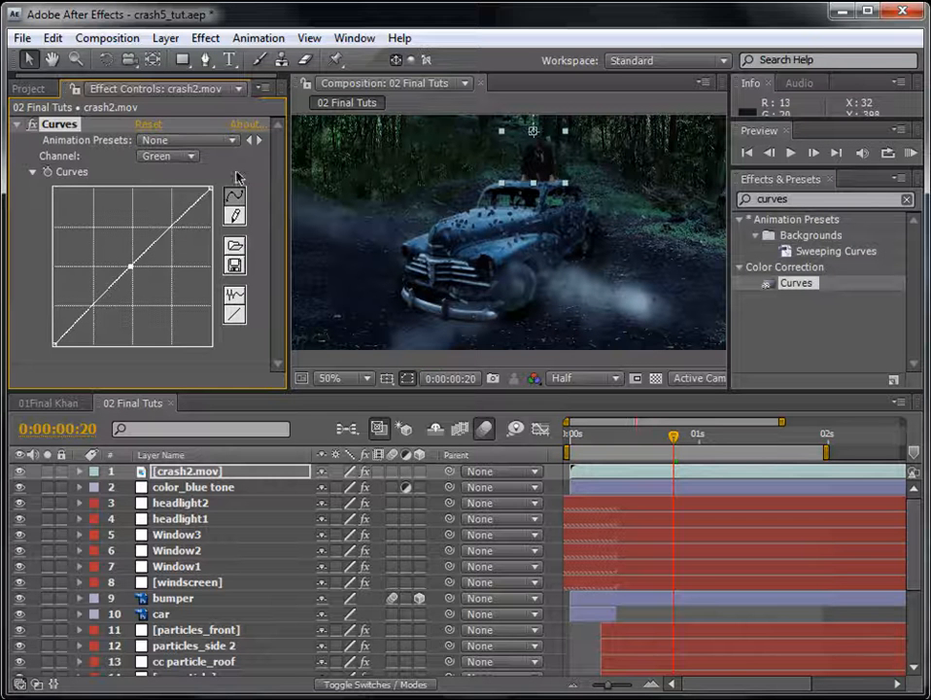
{"action": "left_click", "coordinate": [155, 156]}
{"action": "left_click", "coordinate": [173, 179]}
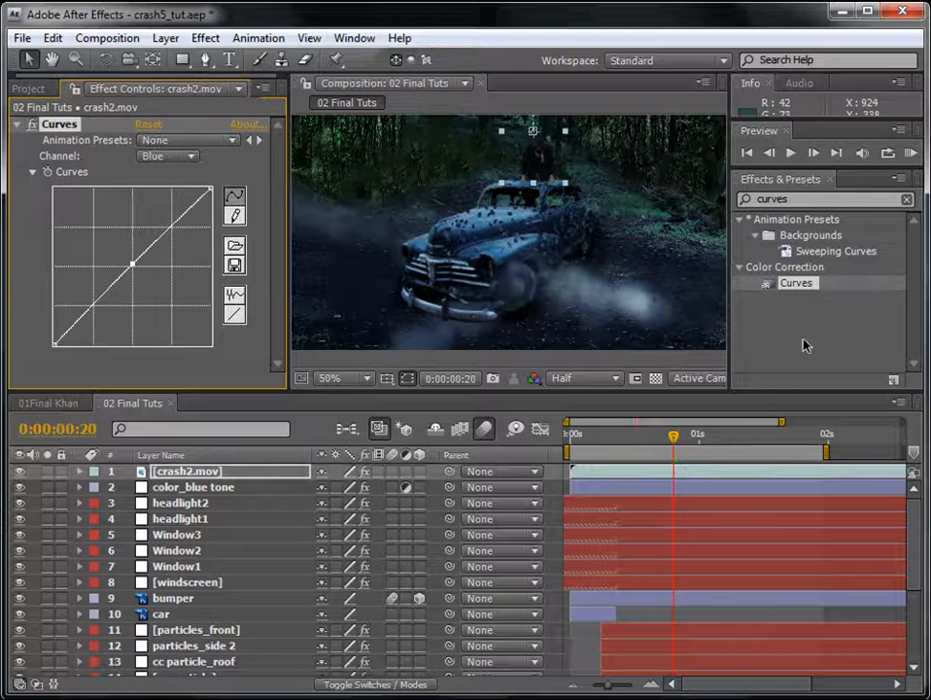
{"action": "key", "text": "KP_0"}
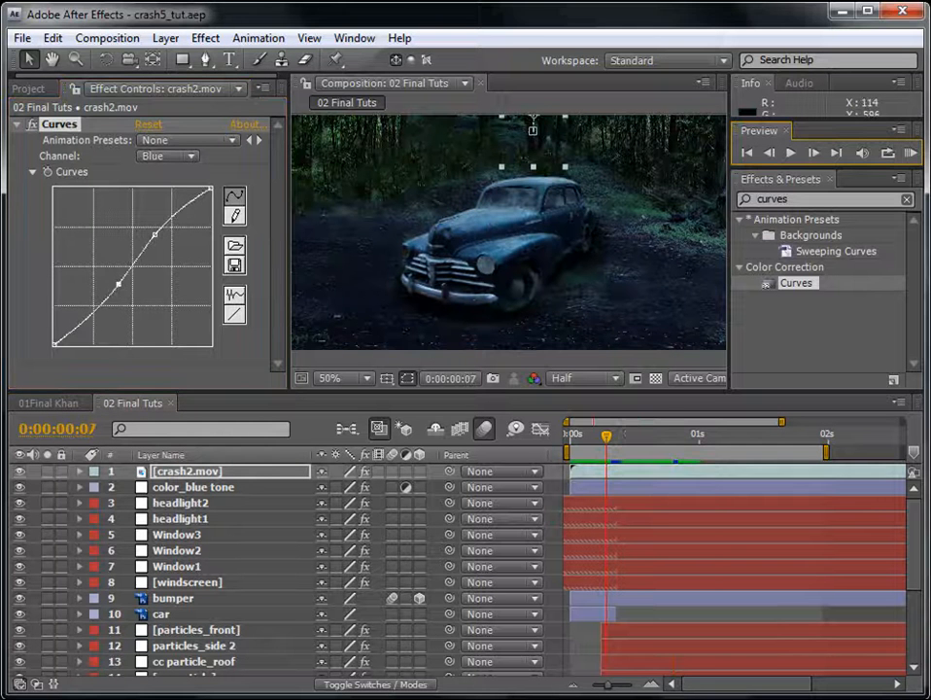
- Set the opacity of the windscreen, Window1, Window2 and Window3 layers to 65%
{"action": "left_click", "coordinate": [186, 584]}
{"action": "left_click", "coordinate": [191, 536], "text": "shift"}
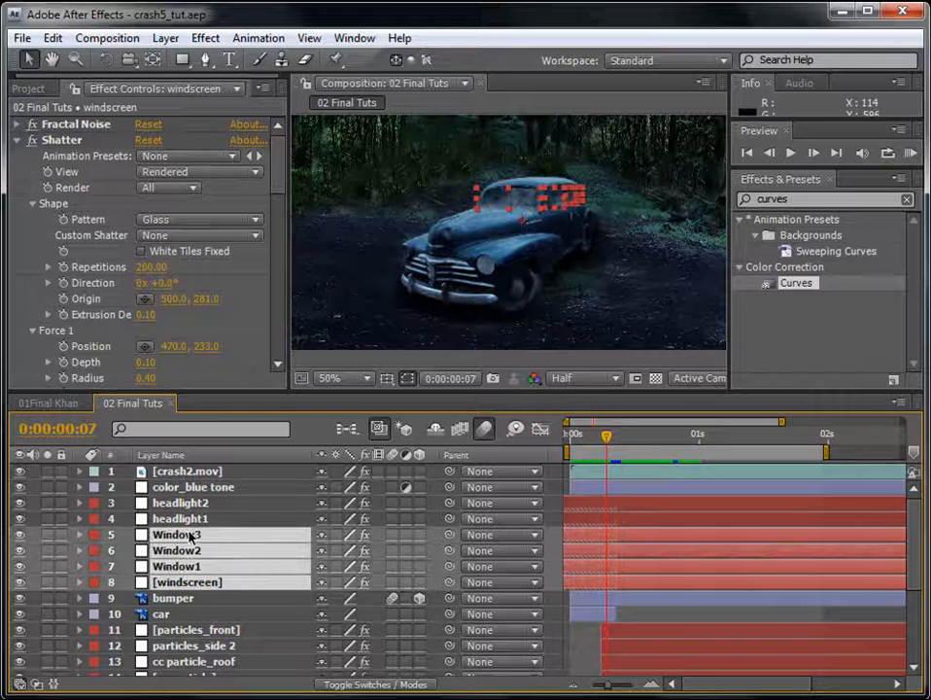
{"action": "key", "text": "t"}
{"action": "left_click", "coordinate": [326, 551]}
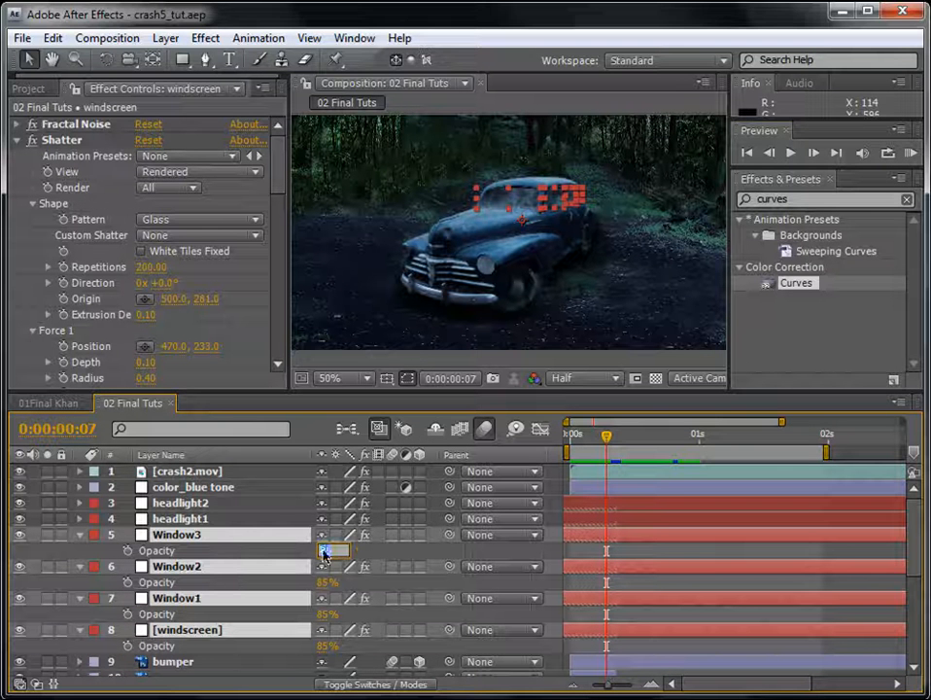
{"action": "type", "text": "65"}
{"action": "key", "text": "Return"}
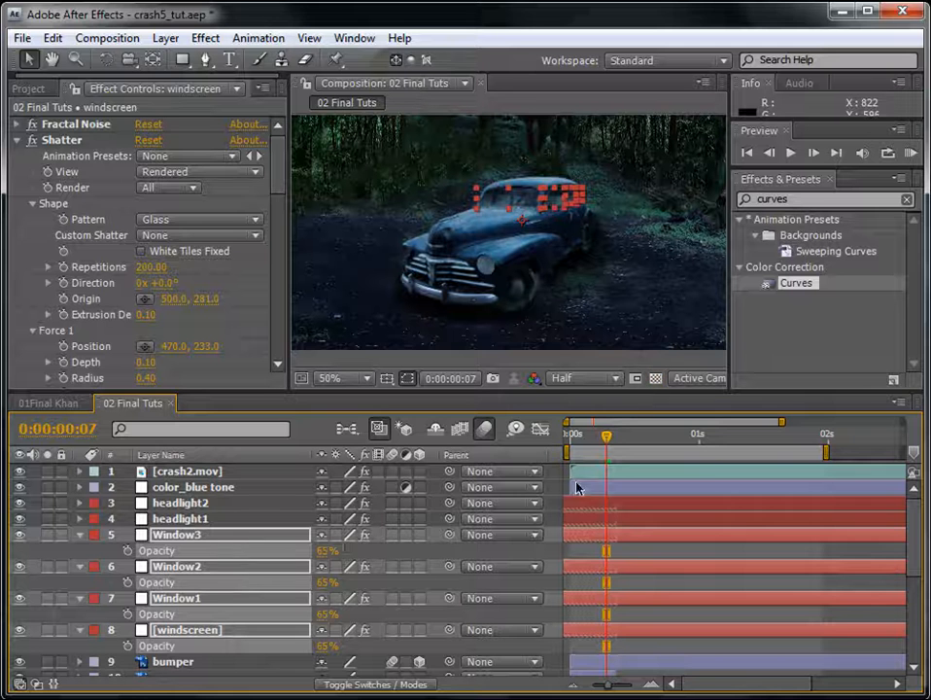
{"action": "left_click", "coordinate": [80, 534]}
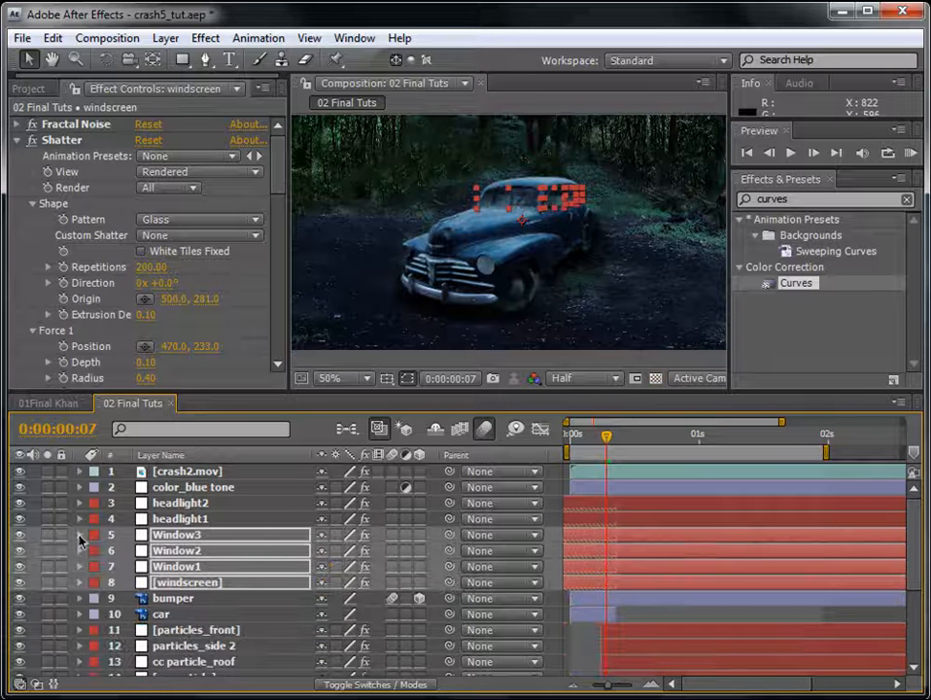
- Create a new white solid at composition size above the crash2.mov layer
{"action": "left_click", "coordinate": [590, 476]}
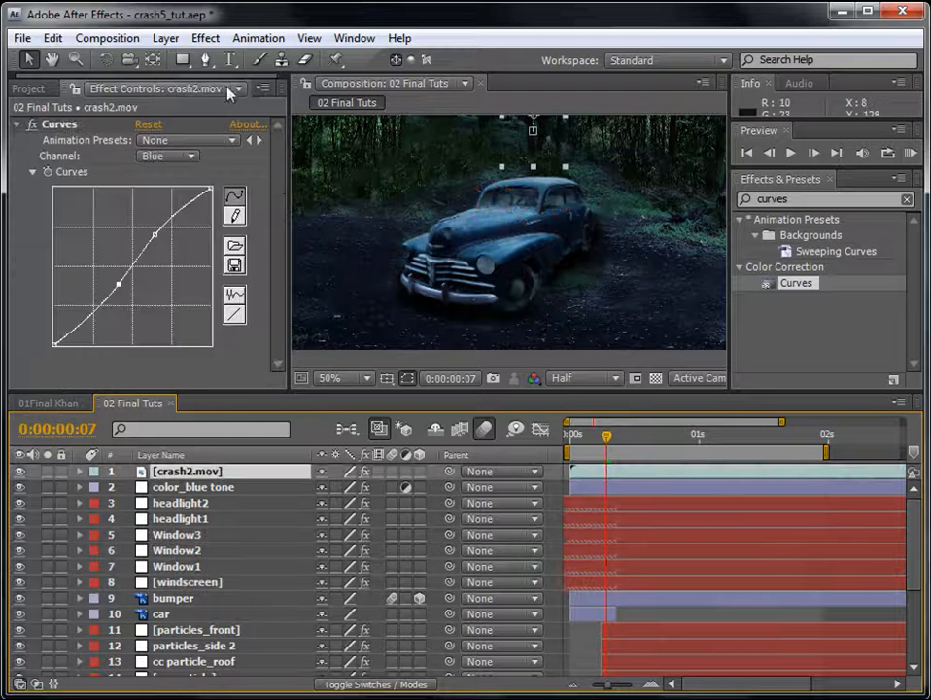
{"action": "left_click", "coordinate": [165, 38]}
{"action": "mouse_move", "coordinate": [190, 61]}
{"action": "left_click", "coordinate": [559, 81]}
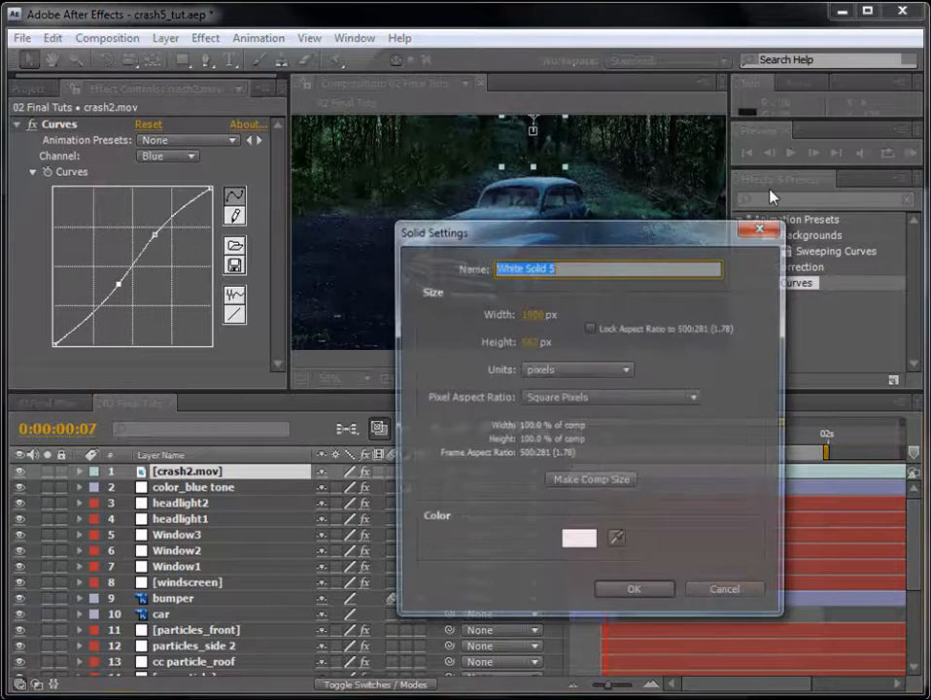
{"action": "left_click", "coordinate": [611, 593]}
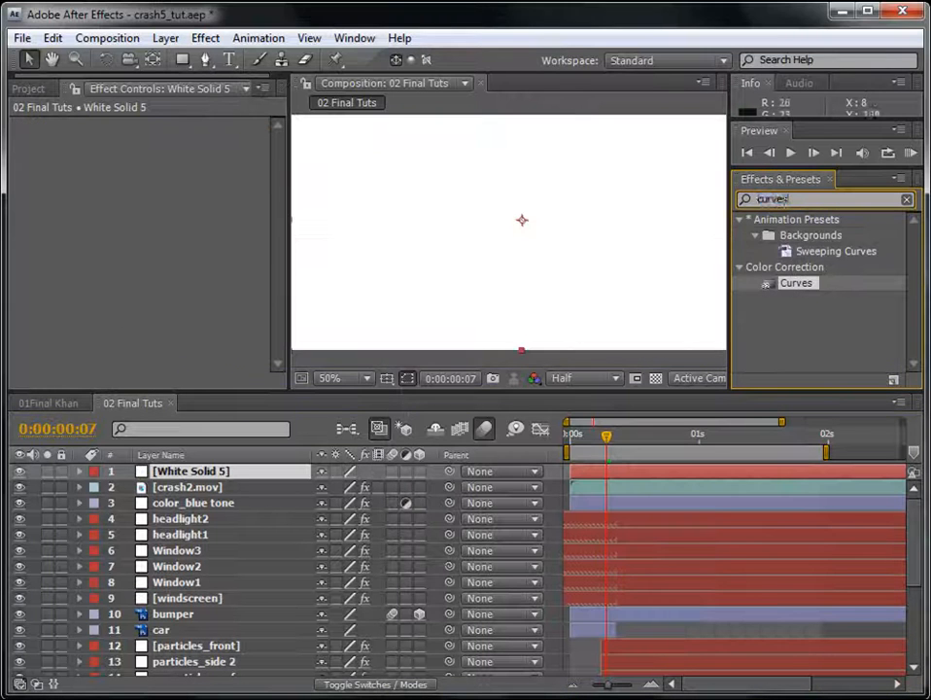
- Apply Fractal Noise to the new white solid and set its Brightness to -44
{"action": "type", "text": "fracta"}
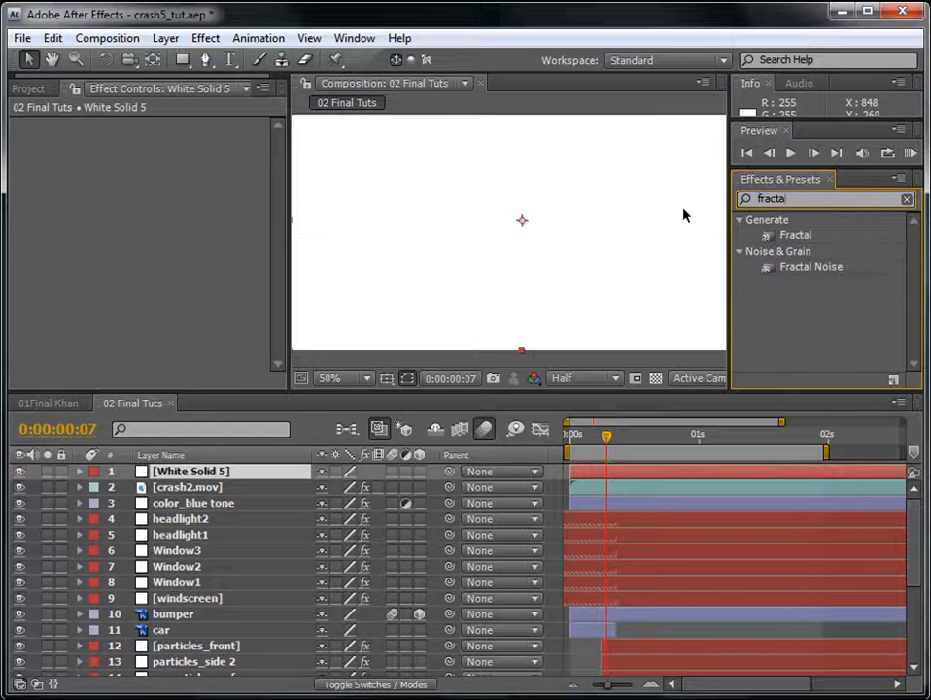
{"action": "double_click", "coordinate": [792, 268]}
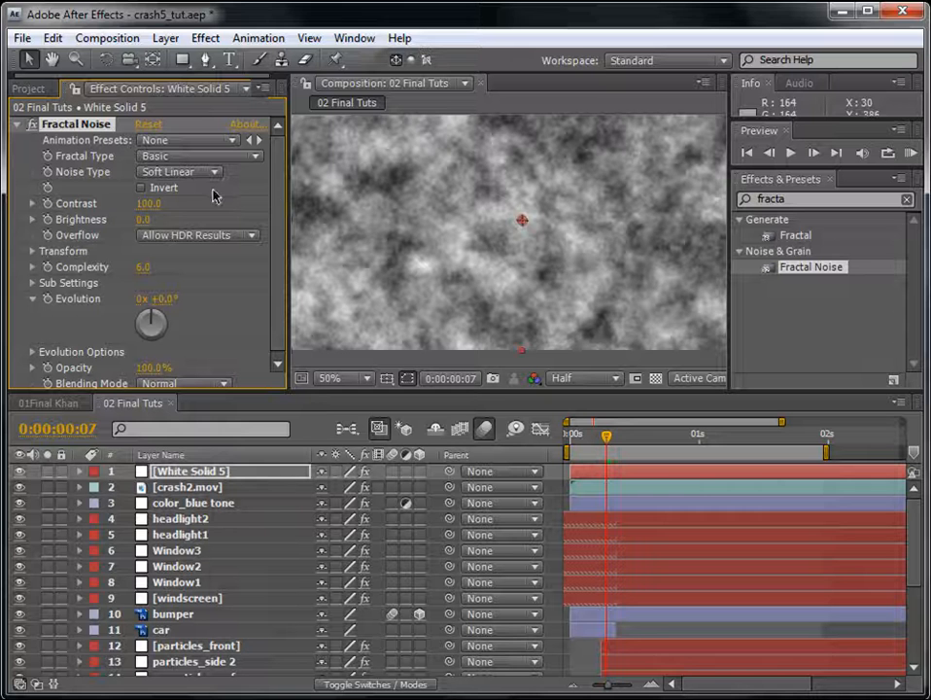
{"action": "left_click_drag", "start_coordinate": [143, 219], "coordinate": [107, 223]}
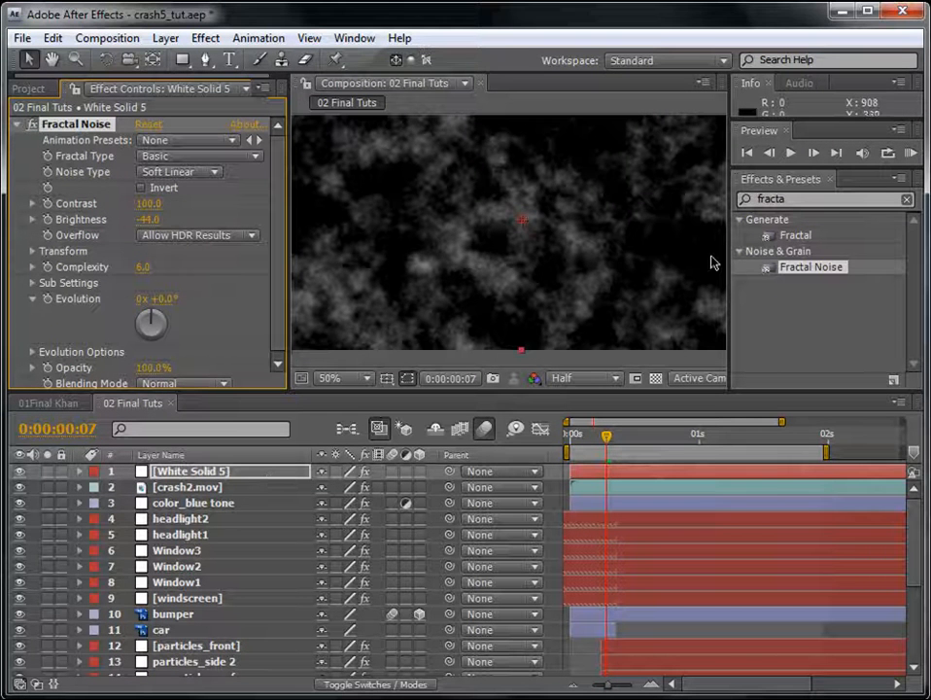
- Set the blending mode of the fractal noise solid to Screen
{"action": "left_click_drag", "start_coordinate": [238, 473], "coordinate": [241, 478]}
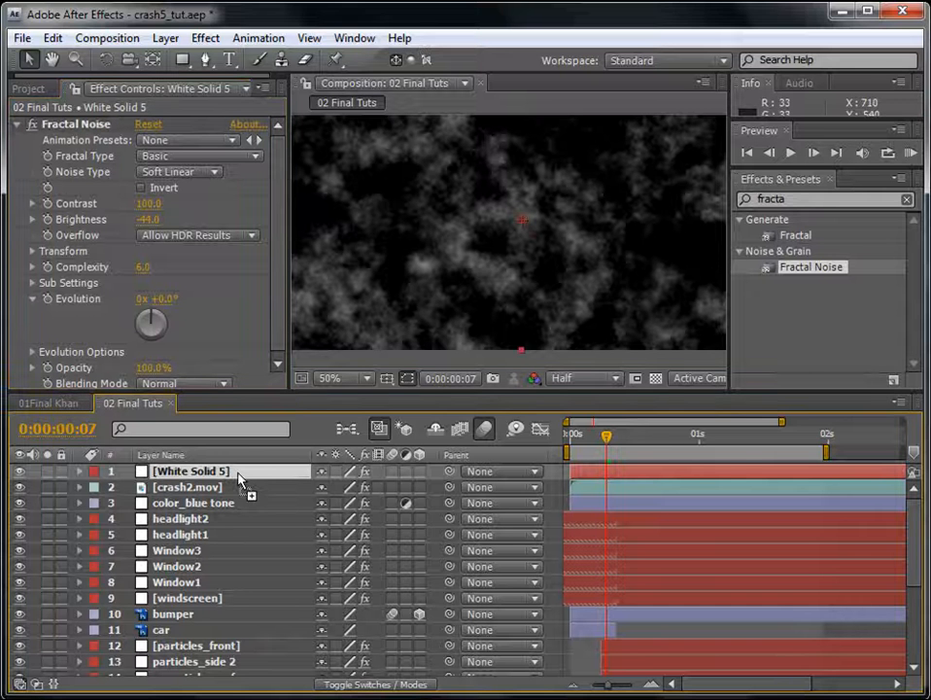
{"action": "key", "text": "F4"}
{"action": "left_click", "coordinate": [345, 471]}
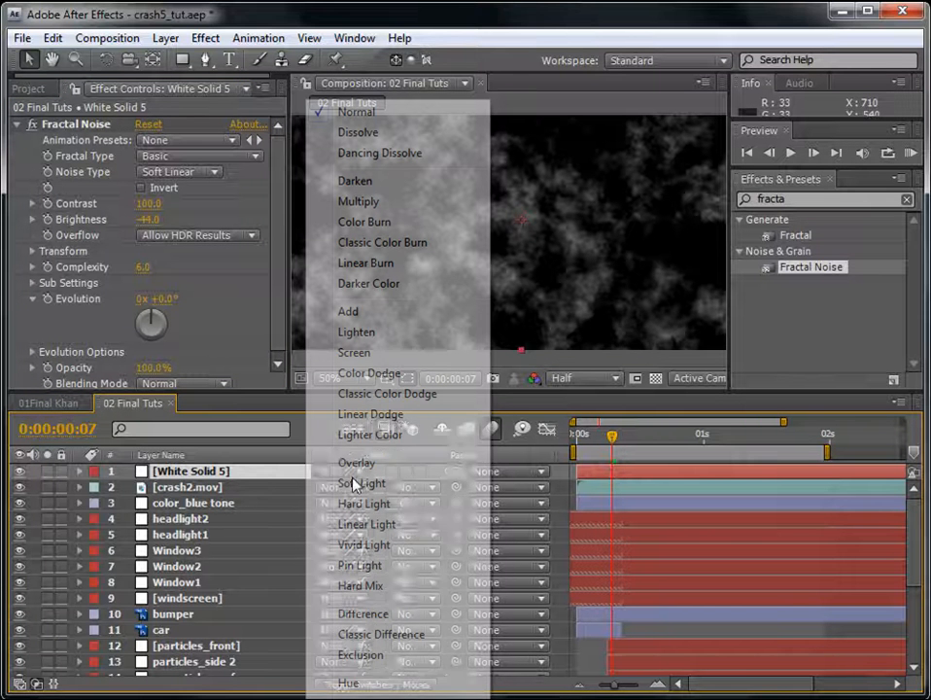
{"action": "left_click", "coordinate": [364, 355]}
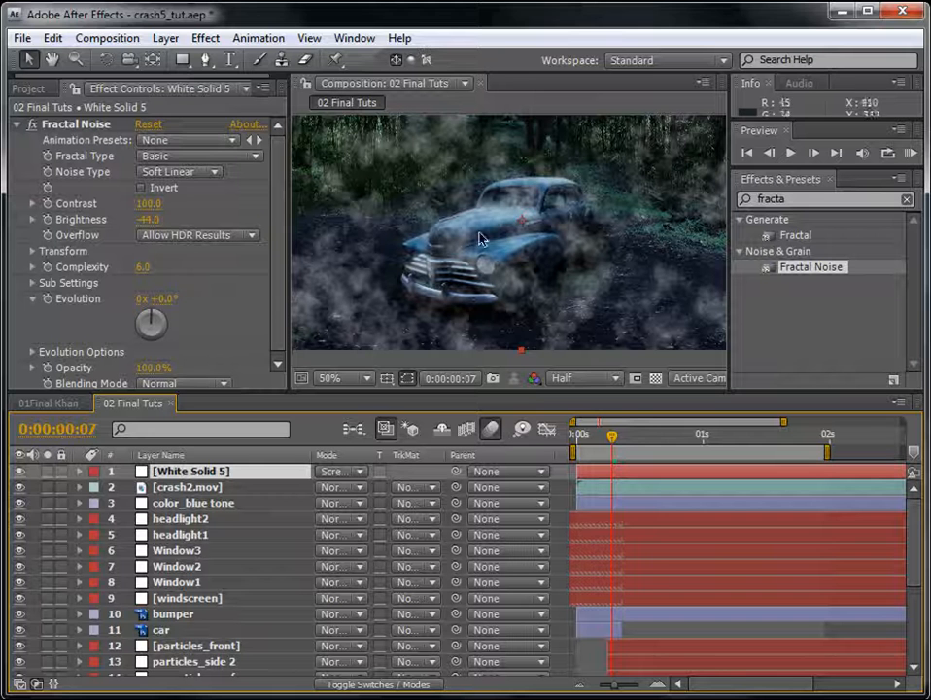
- Enlarge the Fractal Noise pattern by setting its Transform Scale to 418.9 with uniform scaling
{"action": "left_click", "coordinate": [36, 253]}
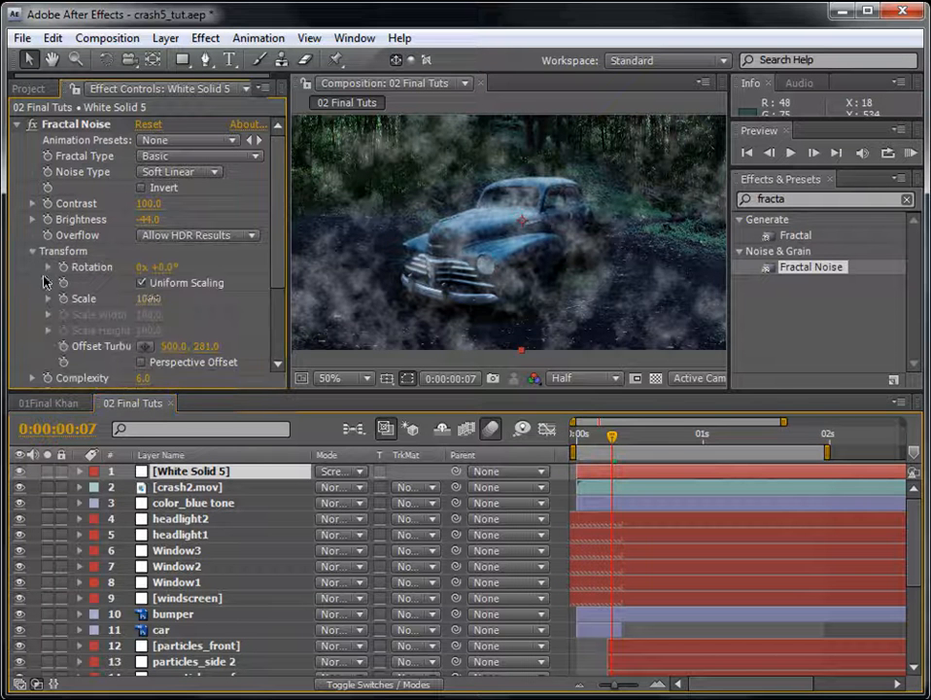
{"action": "left_click", "coordinate": [48, 298]}
{"action": "left_click_drag", "start_coordinate": [222, 324], "coordinate": [196, 324]}
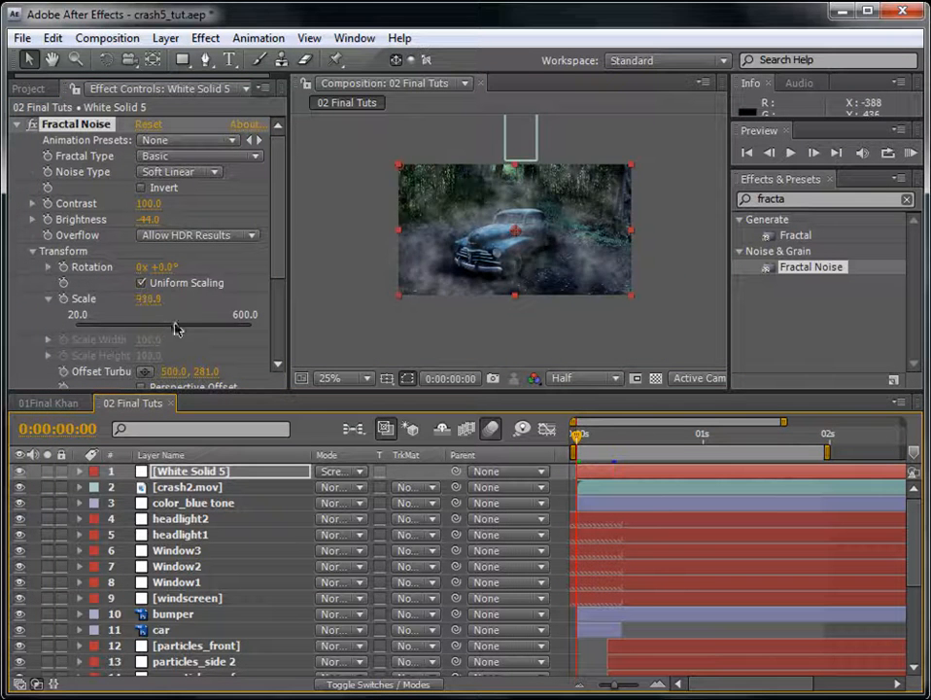
{"action": "scroll", "coordinate": [507, 223], "scroll_direction": "up", "scroll_amount": 2}
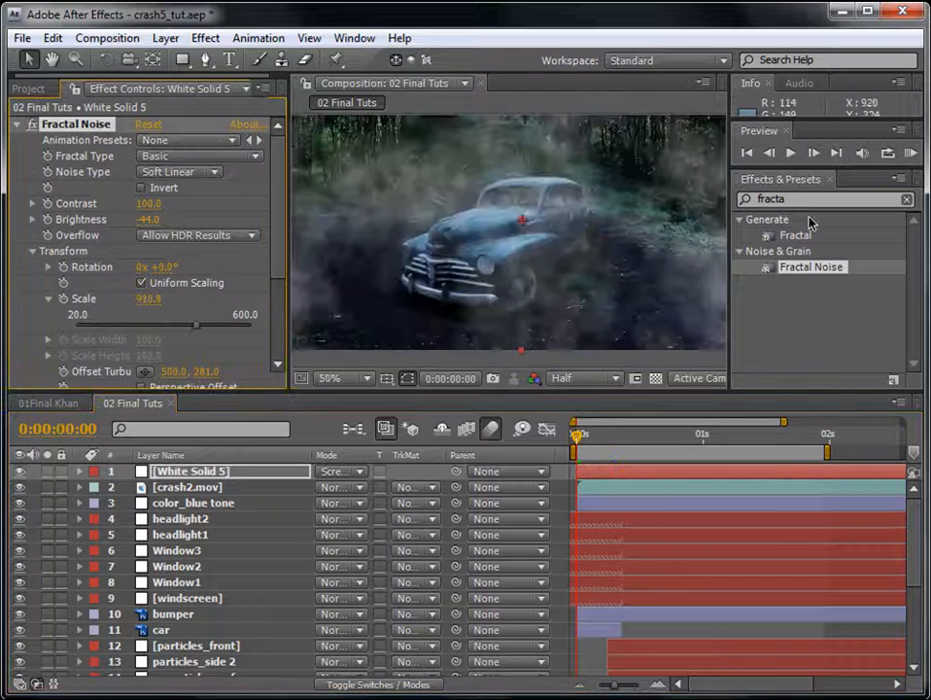
- Apply Linear Wipe to the fog solid with Transition Completion 63%, Wipe Angle 1x+1.0° and Feather 102
{"action": "left_click_drag", "start_coordinate": [800, 201], "coordinate": [690, 210]}
{"action": "type", "text": "linear"}
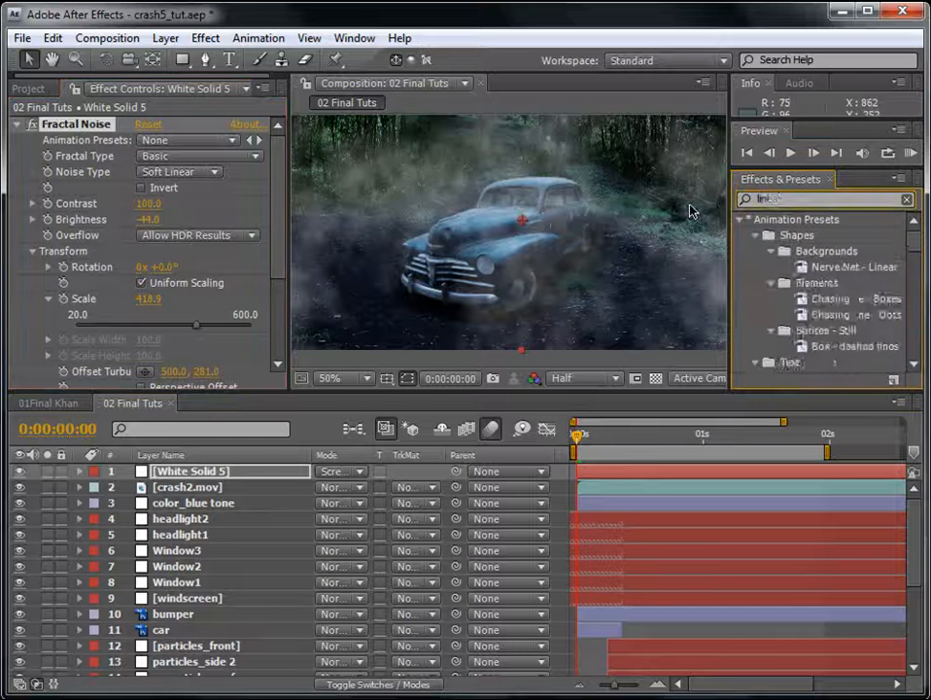
{"action": "left_click_drag", "start_coordinate": [790, 364], "coordinate": [659, 474]}
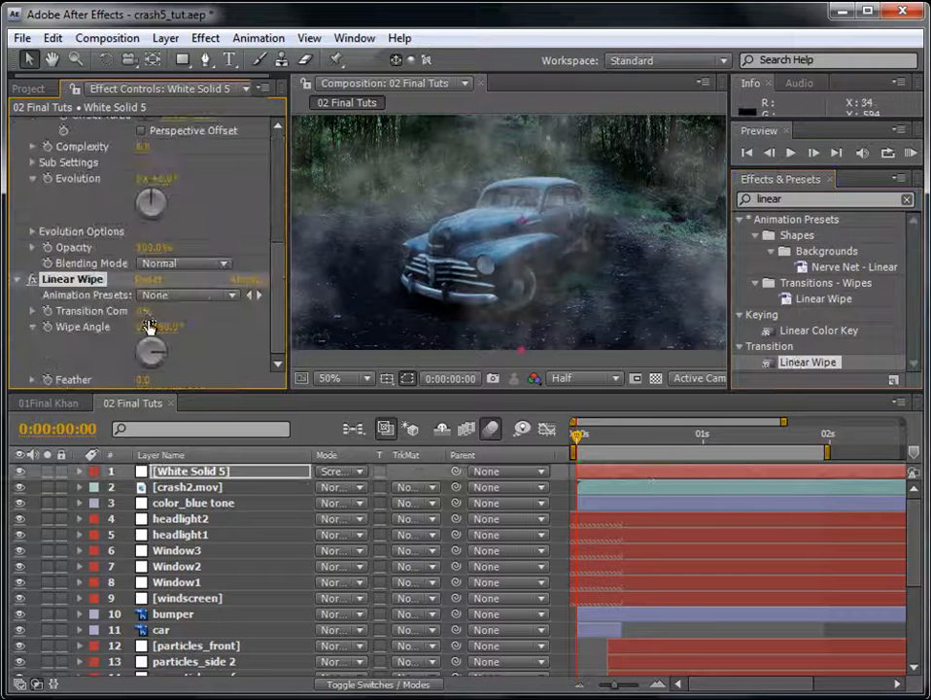
{"action": "left_click_drag", "start_coordinate": [143, 312], "coordinate": [170, 311]}
{"action": "left_click_drag", "start_coordinate": [151, 352], "coordinate": [231, 368]}
{"action": "left_click_drag", "start_coordinate": [149, 311], "coordinate": [171, 310]}
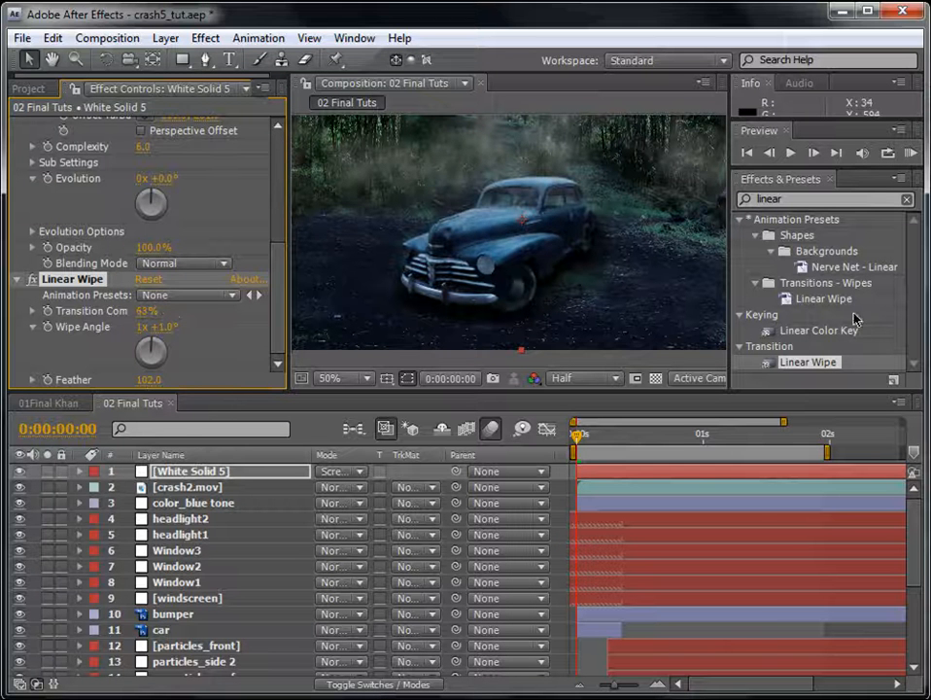
- Duplicate the White Solid 5 fog layer and remove the Linear Wipe effect from the upper copy
{"action": "left_click", "coordinate": [194, 472]}
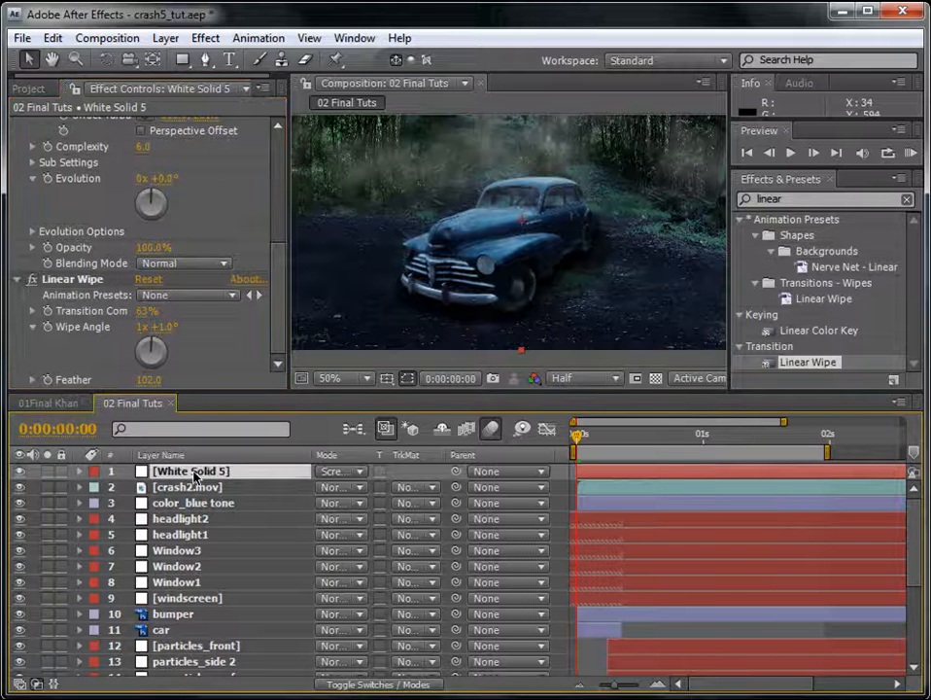
{"action": "key", "text": "ctrl+d"}
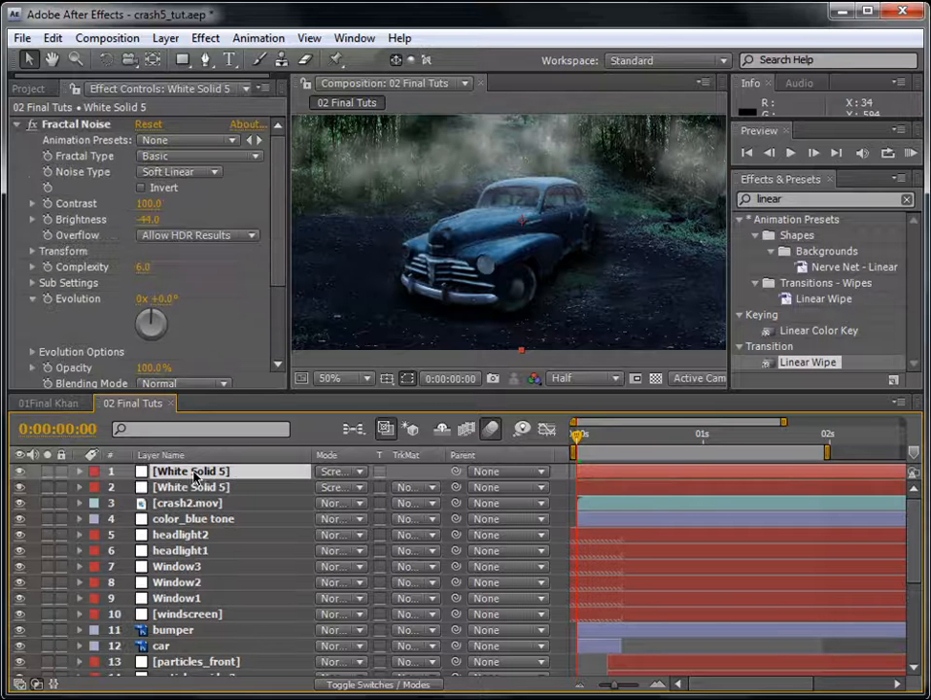
{"action": "left_click", "coordinate": [93, 127]}
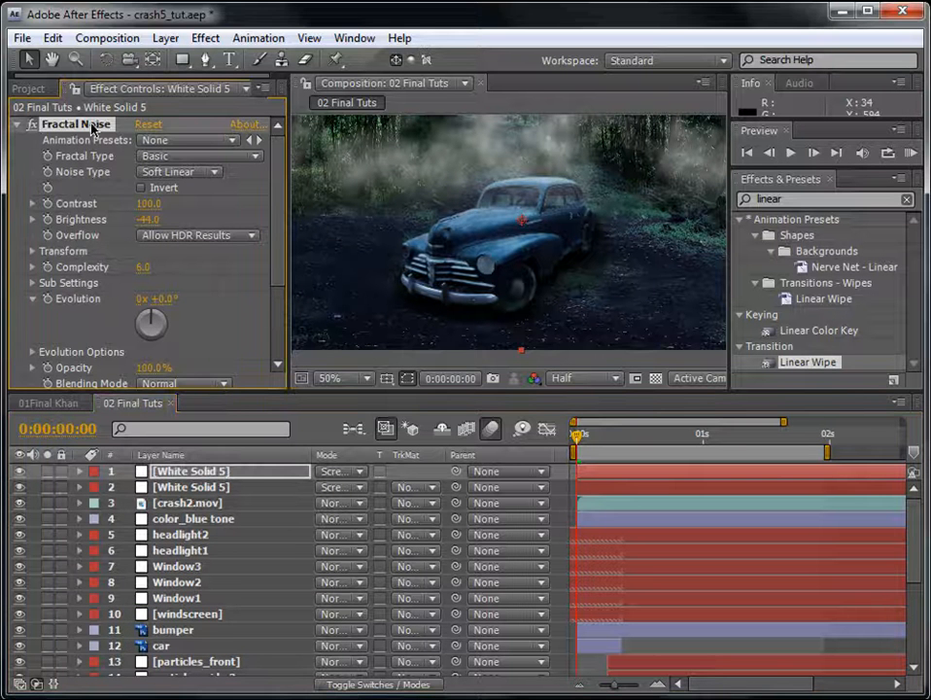
{"action": "scroll", "coordinate": [276, 328], "scroll_direction": "down", "scroll_amount": 3}
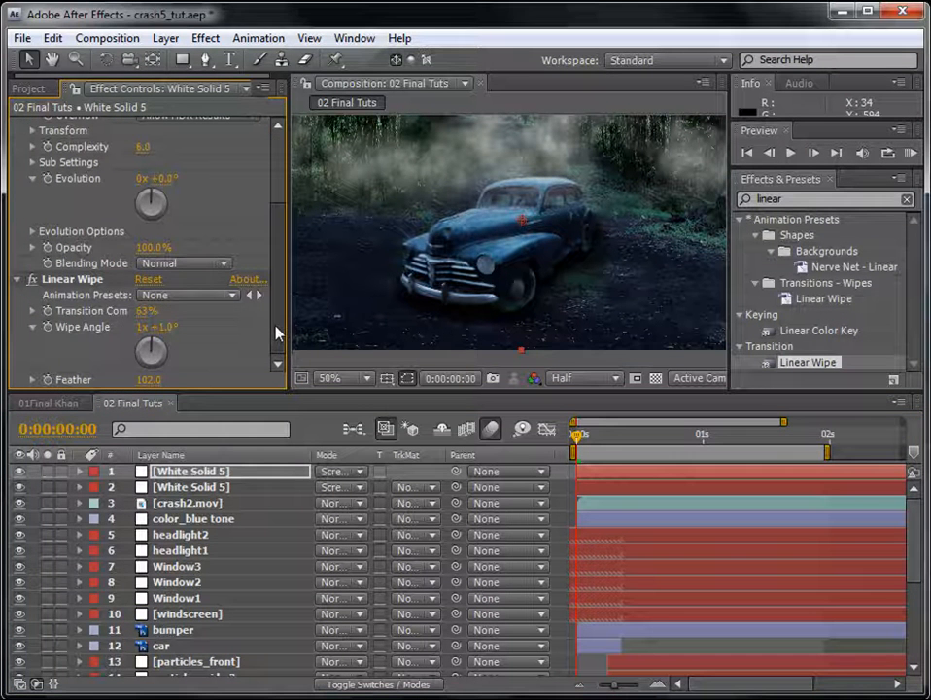
{"action": "left_click", "coordinate": [72, 279]}
{"action": "key", "text": "Delete"}
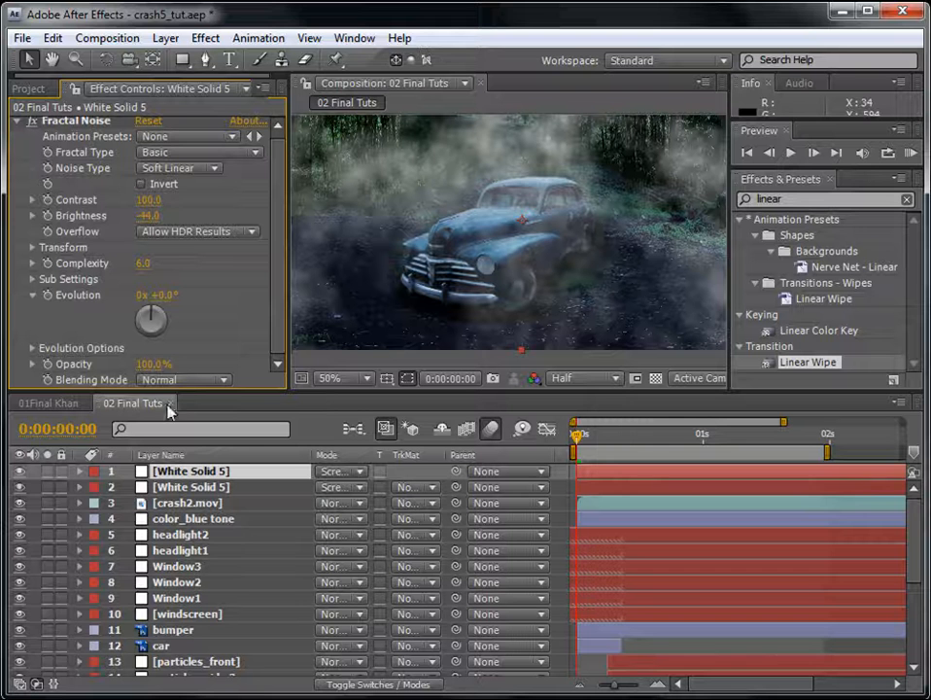
- Set the opacity of the duplicated fog solid to 15%
{"action": "key", "text": "t"}
{"action": "left_click_drag", "start_coordinate": [329, 487], "coordinate": [238, 495]}
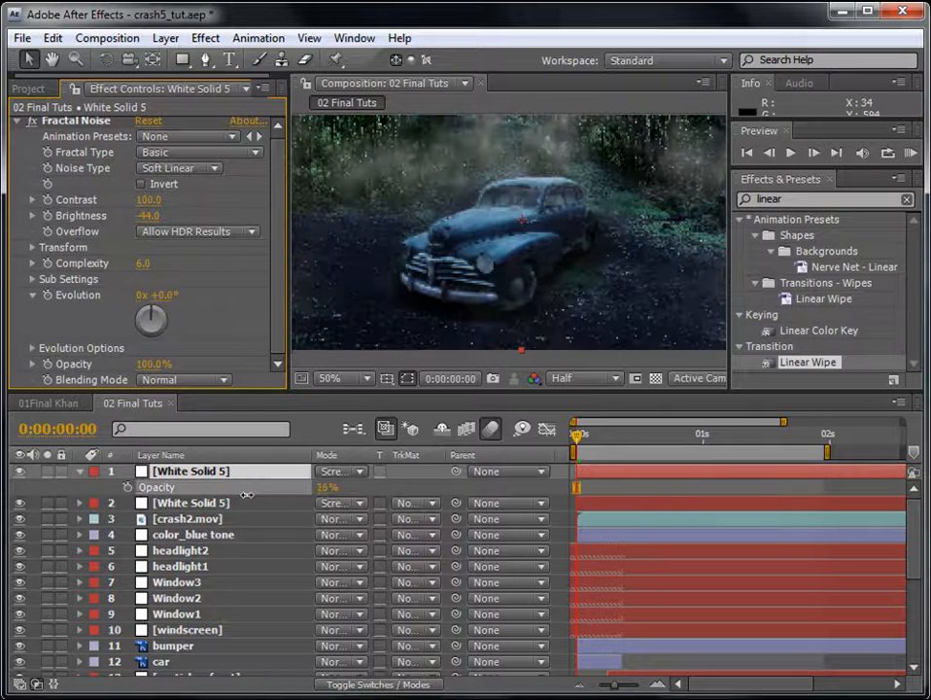
{"action": "left_click", "coordinate": [635, 492]}
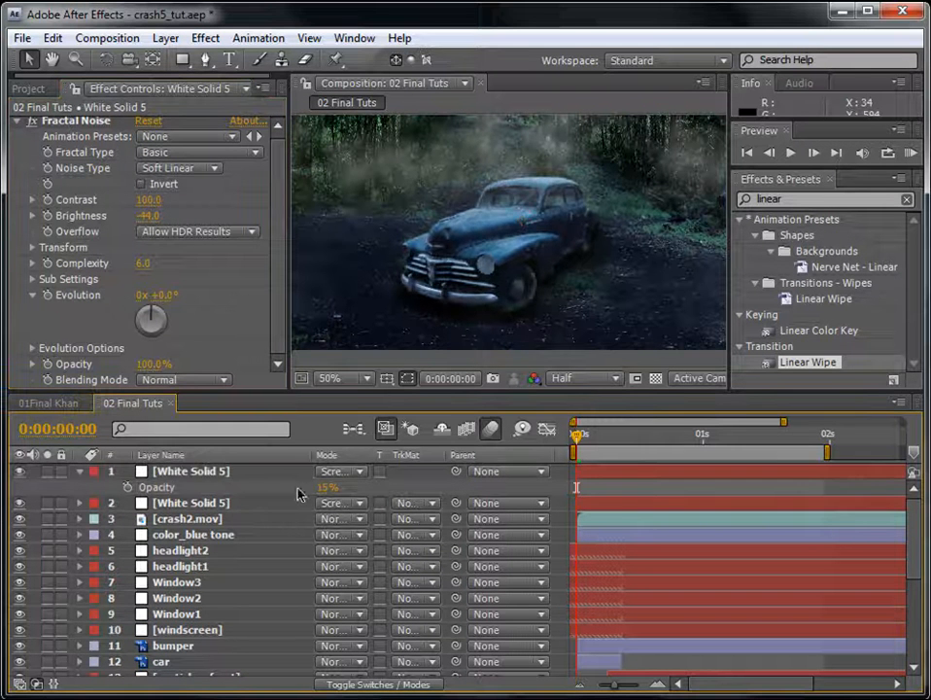
- Animate the Fractal Noise Evolution of the upper fog solid with the expression time*100 and collapse the layer's properties
{"action": "left_click", "coordinate": [47, 296], "text": "alt"}
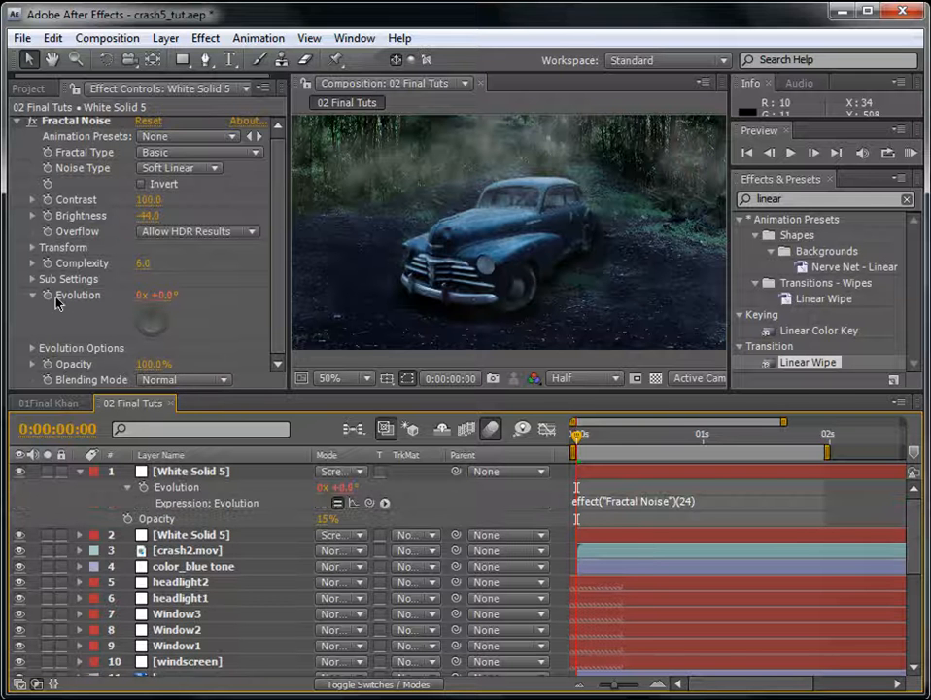
{"action": "left_click", "coordinate": [47, 297], "text": "alt"}
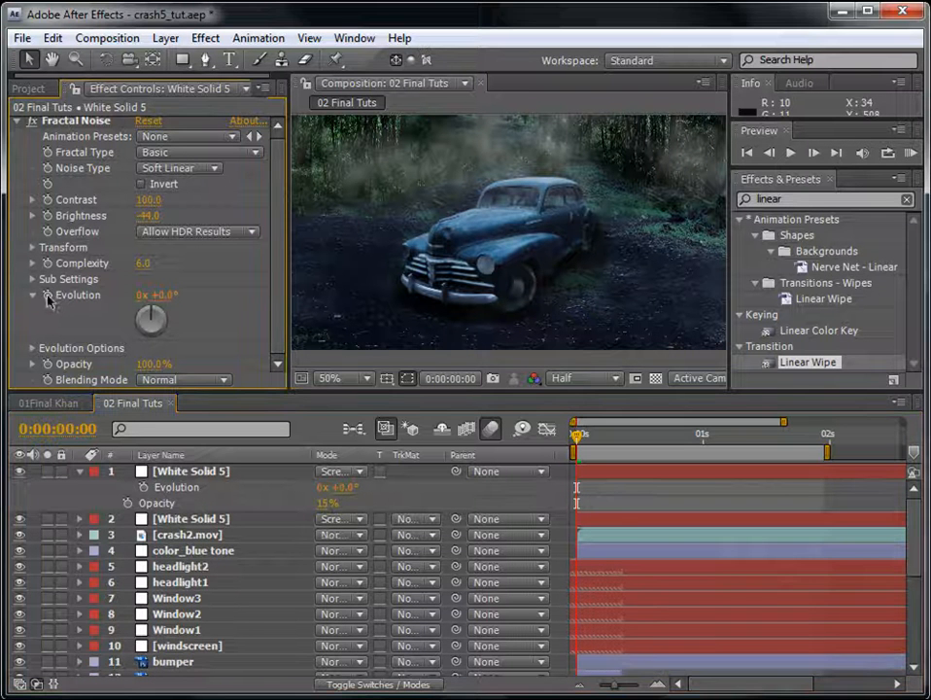
{"action": "left_click", "coordinate": [48, 295], "text": "alt"}
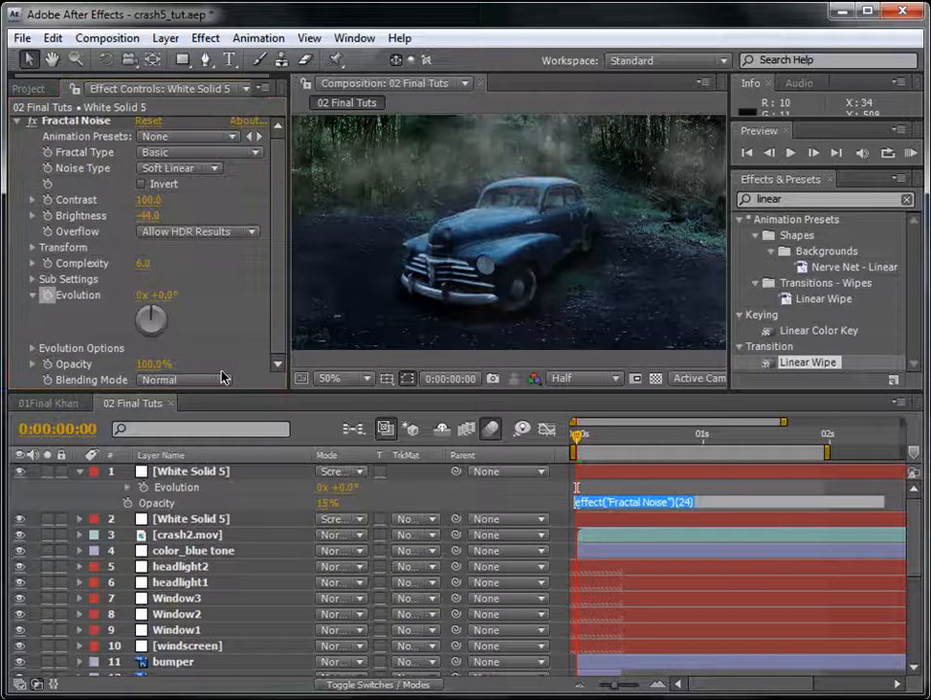
{"action": "type", "text": "time*"}
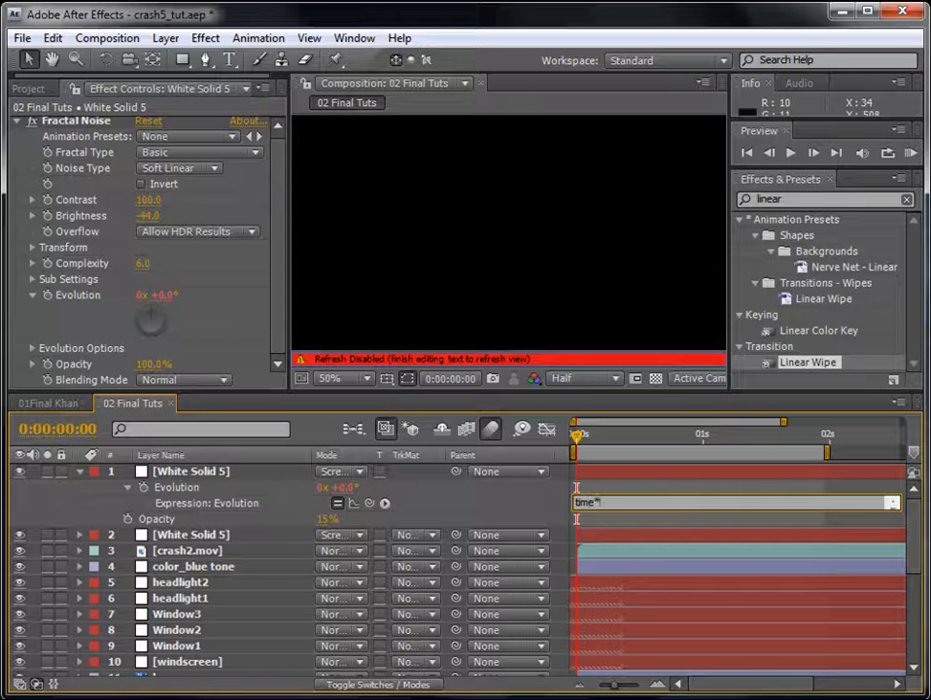
{"action": "type", "text": "100"}
{"action": "key", "text": "Return"}
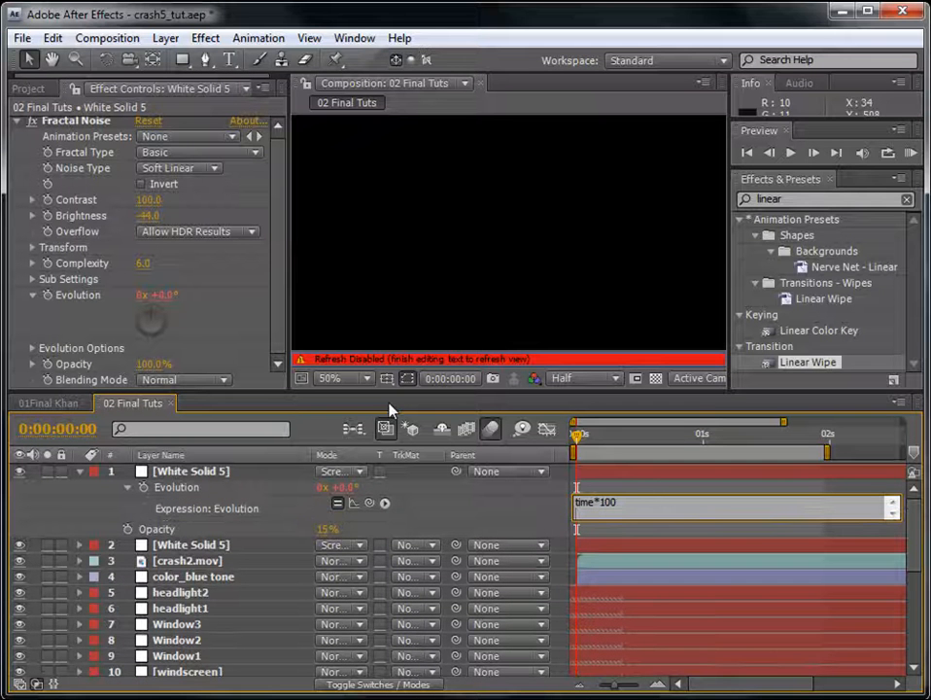
{"action": "left_click", "coordinate": [639, 489]}
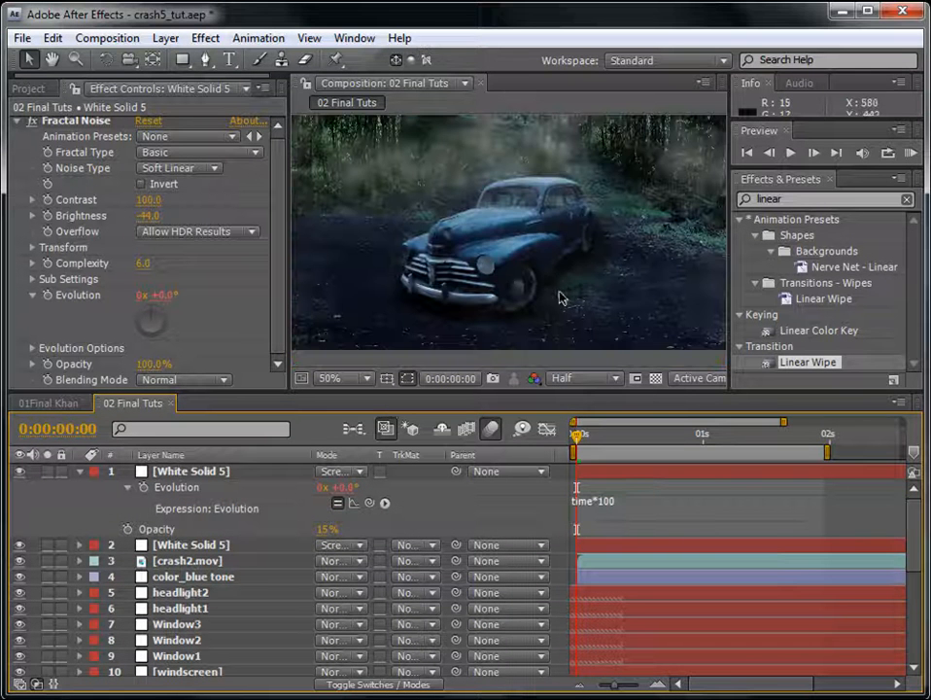
{"action": "left_click", "coordinate": [78, 473]}
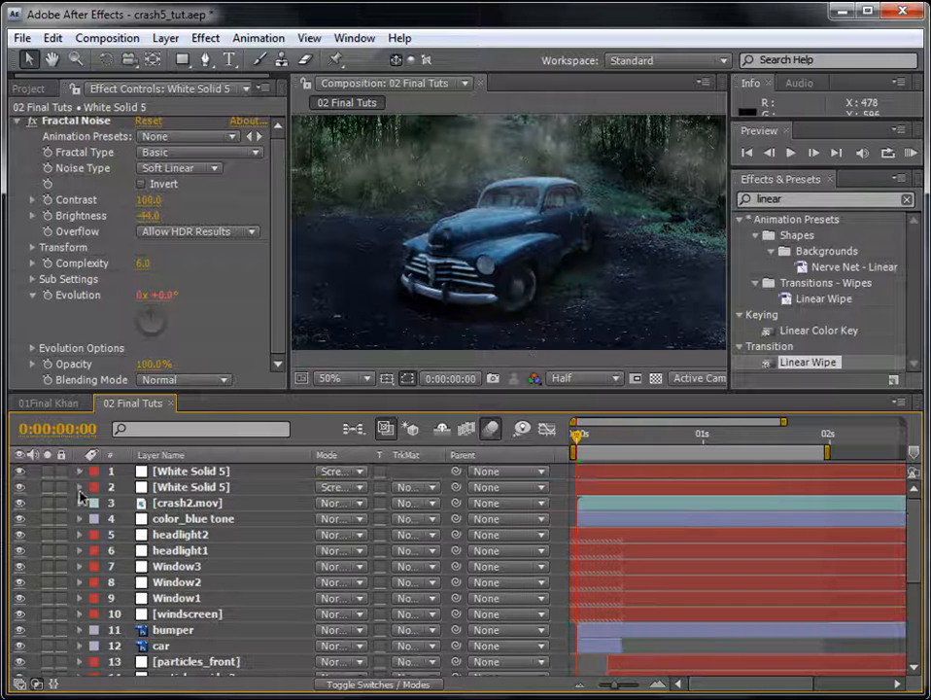
- Preview the 02 Final Tuts animation with the fog and inspect the frame at 0:00:00:10
{"action": "left_click", "coordinate": [912, 154]}
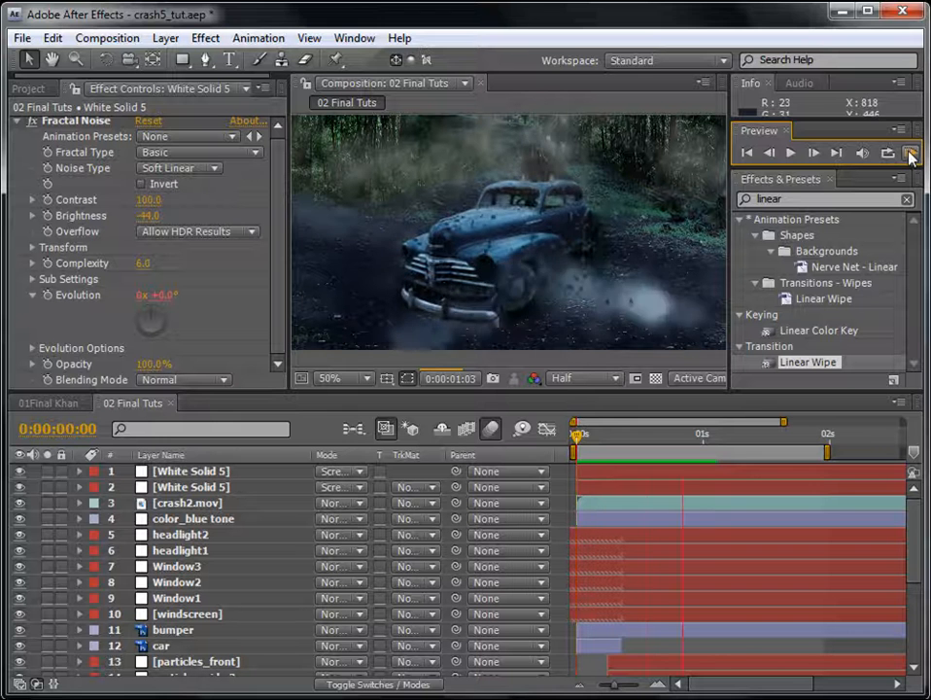
{"action": "left_click", "coordinate": [591, 442]}
{"action": "left_click_drag", "start_coordinate": [592, 443], "coordinate": [627, 435]}
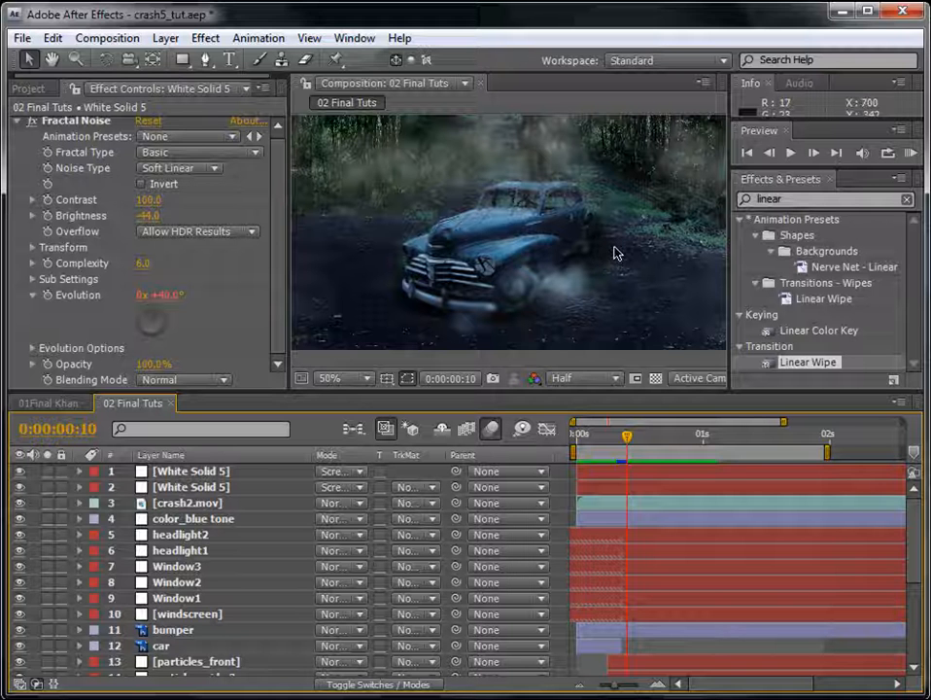
- Switch to the 01Final Khan composition and display the project's list of items
{"action": "left_click", "coordinate": [47, 403]}
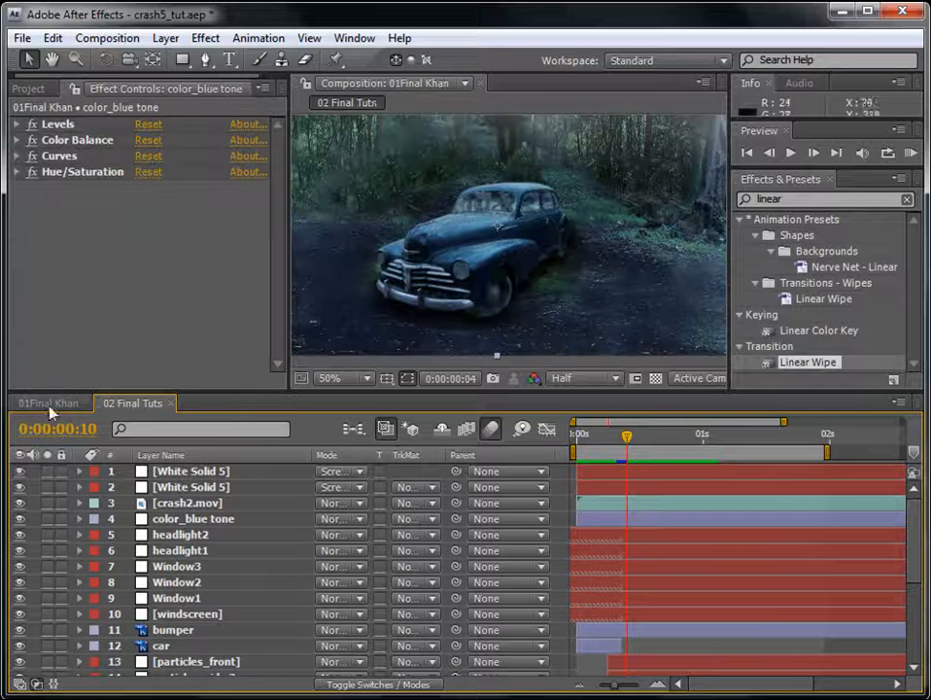
{"action": "left_click", "coordinate": [37, 89]}
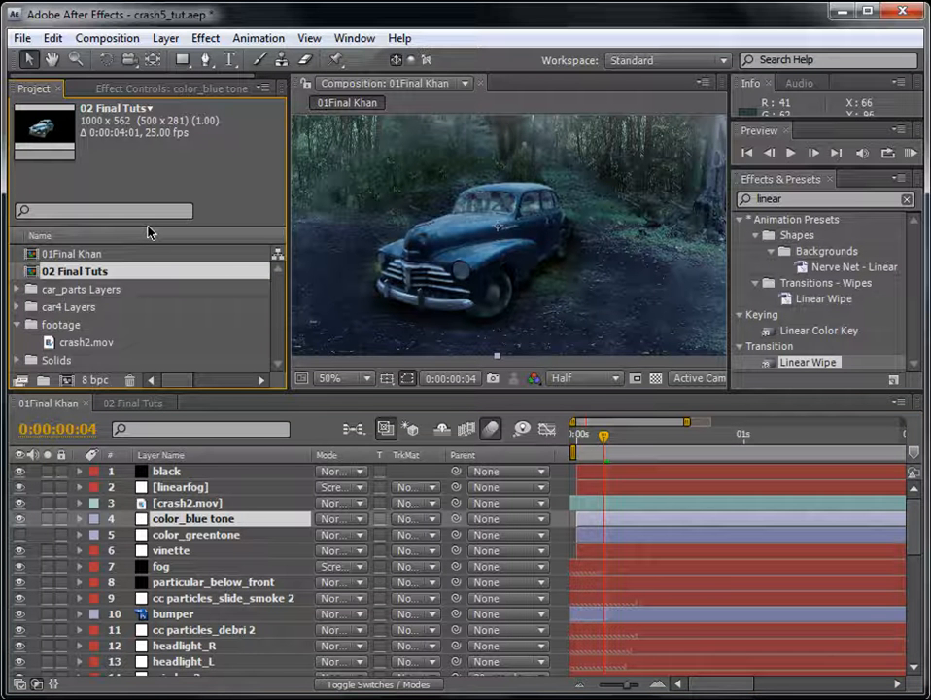